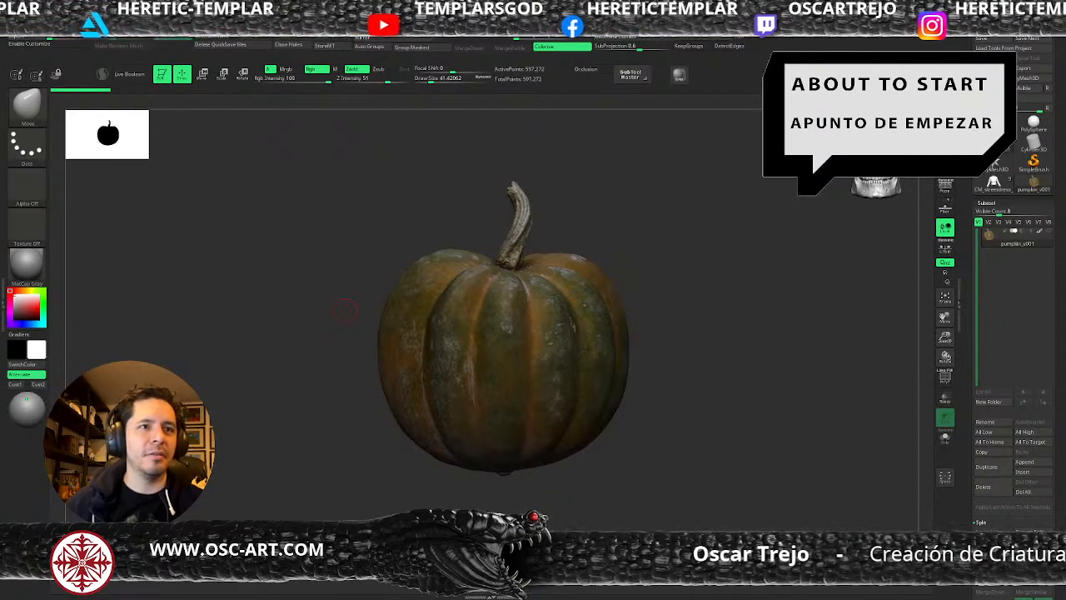
{"action": "mouse_move", "coordinate": [703, 355]}
{"action": "left_mouse_down", "text": "alt"}
{"action": "mouse_move", "coordinate": [671, 399]}
{"action": "mouse_move", "coordinate": [698, 361]}
{"action": "left_mouse_up", "text": "alt"}
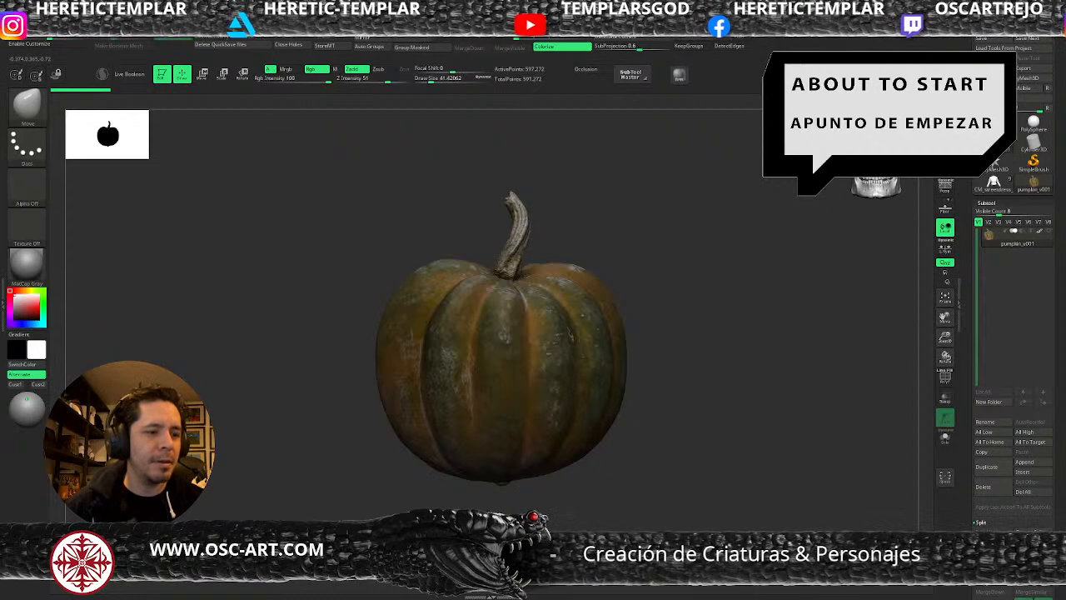
{"action": "mouse_move", "coordinate": [653, 253]}
{"action": "left_mouse_down"}
{"action": "mouse_move", "coordinate": [686, 270]}
{"action": "mouse_move", "coordinate": [676, 309]}
{"action": "mouse_move", "coordinate": [671, 259]}
{"action": "left_mouse_up"}
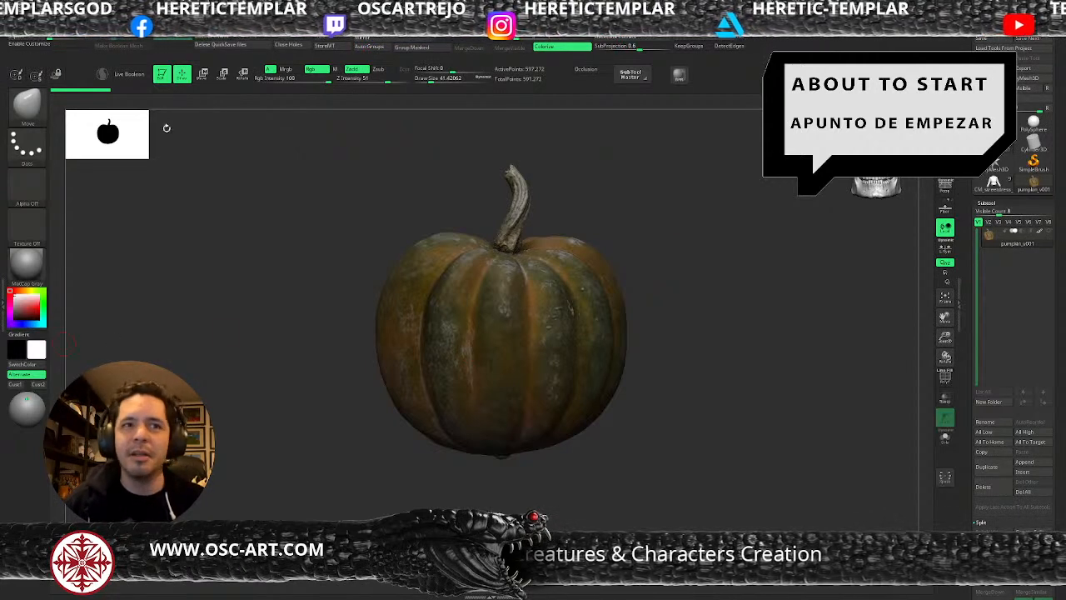
{"action": "mouse_move", "coordinate": [646, 213]}
{"action": "left_mouse_down"}
{"action": "mouse_move", "coordinate": [624, 217]}
{"action": "mouse_move", "coordinate": [650, 219]}
{"action": "left_mouse_up"}
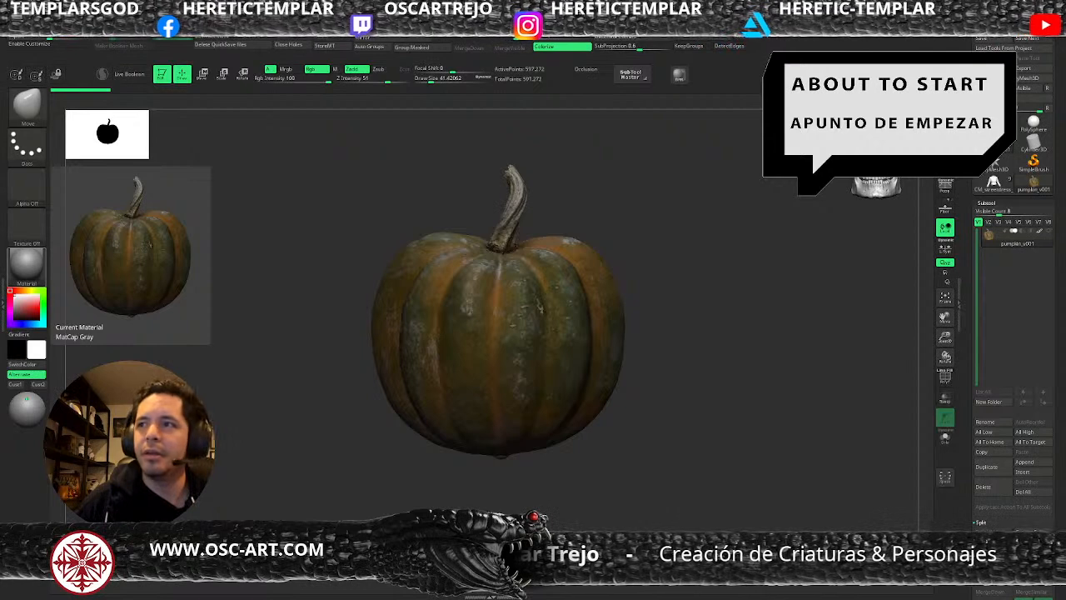
{"action": "left_click_drag", "start_coordinate": [692, 246], "coordinate": [642, 288], "text": "alt"}
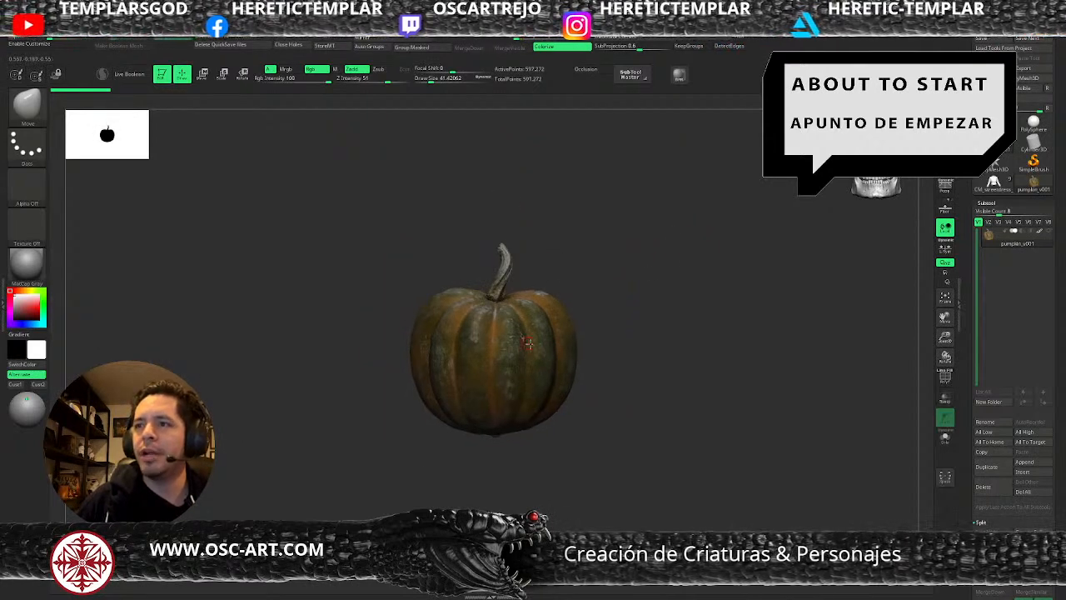
{"action": "left_click_drag", "start_coordinate": [624, 347], "coordinate": [640, 276], "text": "alt"}
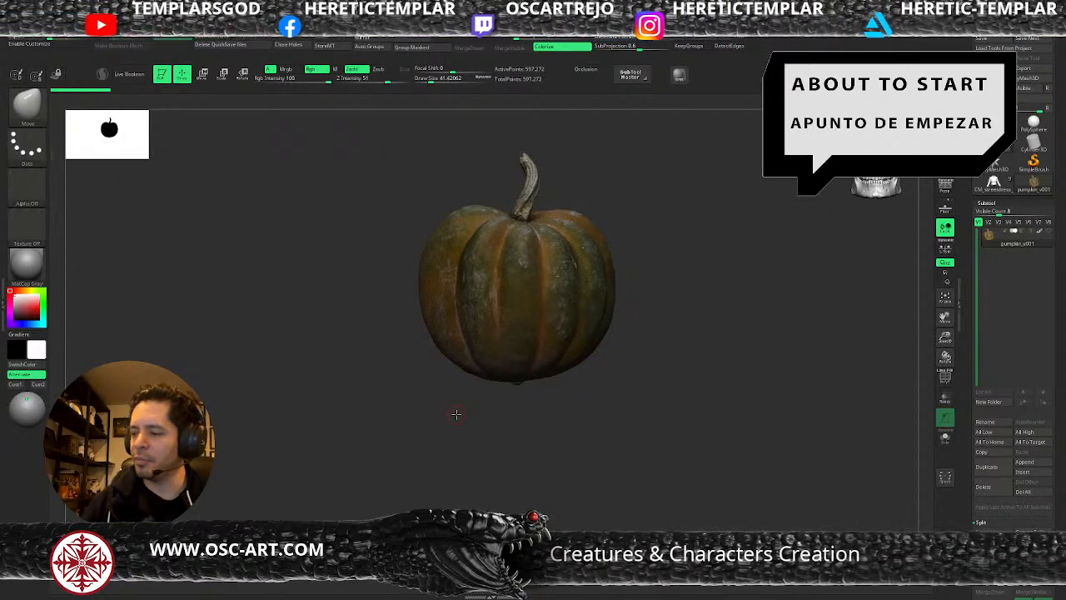
Check the pumpkin's wireframe display and duplicate the pumpkin_v001 subtool.
{"action": "mouse_move", "coordinate": [655, 265]}
{"action": "left_mouse_down"}
{"action": "mouse_move", "coordinate": [670, 273]}
{"action": "mouse_move", "coordinate": [654, 364]}
{"action": "left_mouse_up"}
{"action": "key", "text": "shift+f"}
{"action": "key", "text": "shift+f"}
{"action": "left_click_drag", "start_coordinate": [671, 239], "coordinate": [657, 329], "text": "alt"}
{"action": "left_click", "coordinate": [992, 471]}
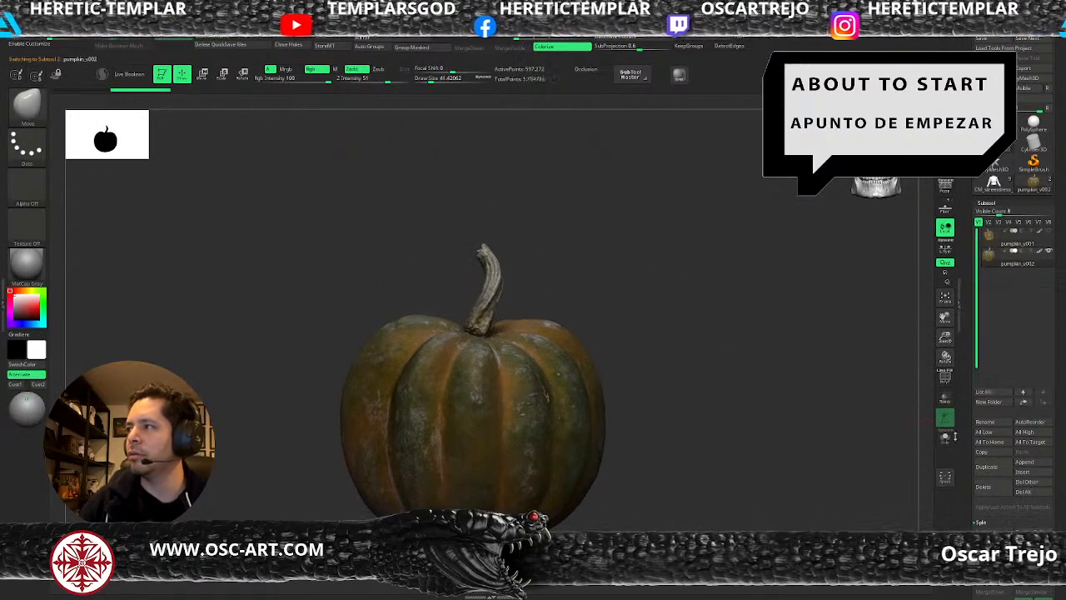
Isolate the stem area of the duplicated pumpkin with rectangular selections, hiding the surrounding body.
{"action": "mouse_move", "coordinate": [598, 296]}
{"action": "left_mouse_down", "text": "alt"}
{"action": "mouse_move", "coordinate": [617, 292]}
{"action": "mouse_move", "coordinate": [613, 243]}
{"action": "left_mouse_up", "text": "alt"}
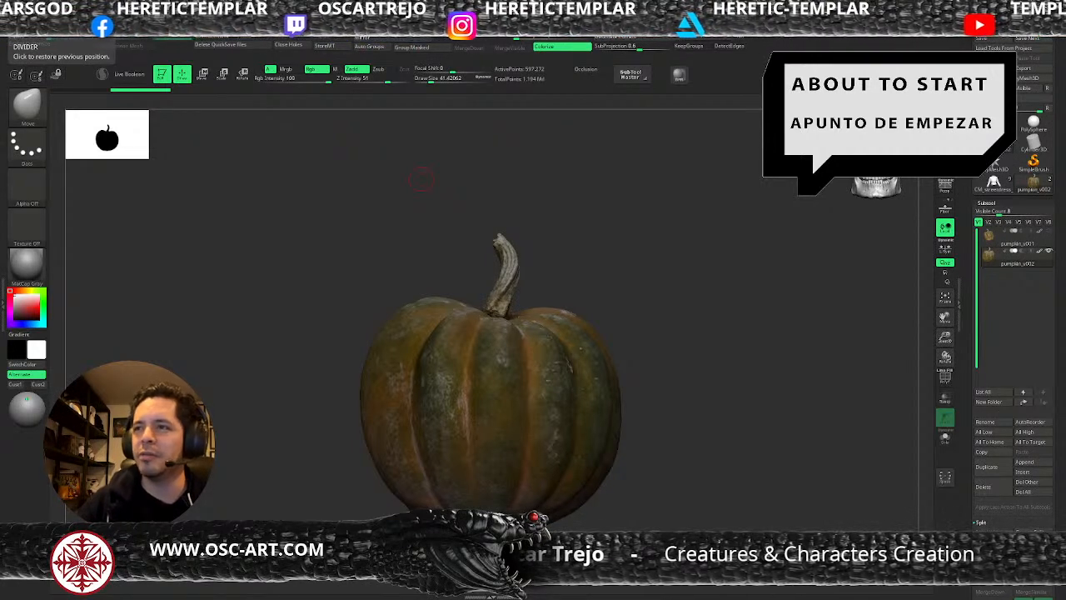
{"action": "left_click_drag", "start_coordinate": [628, 276], "coordinate": [628, 250]}
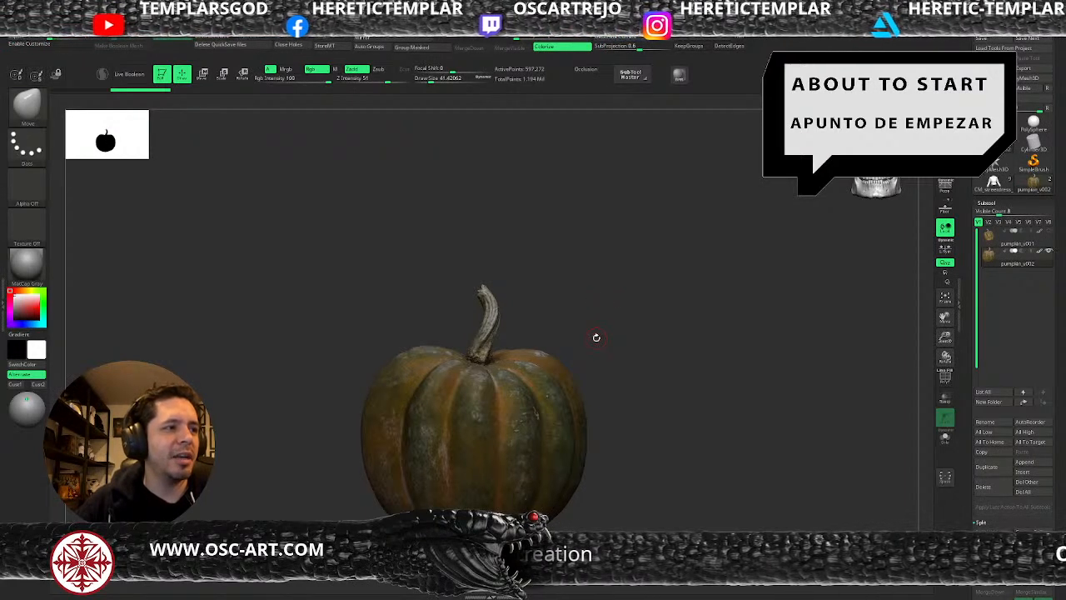
{"action": "left_click_drag", "start_coordinate": [626, 308], "coordinate": [637, 292], "text": "alt"}
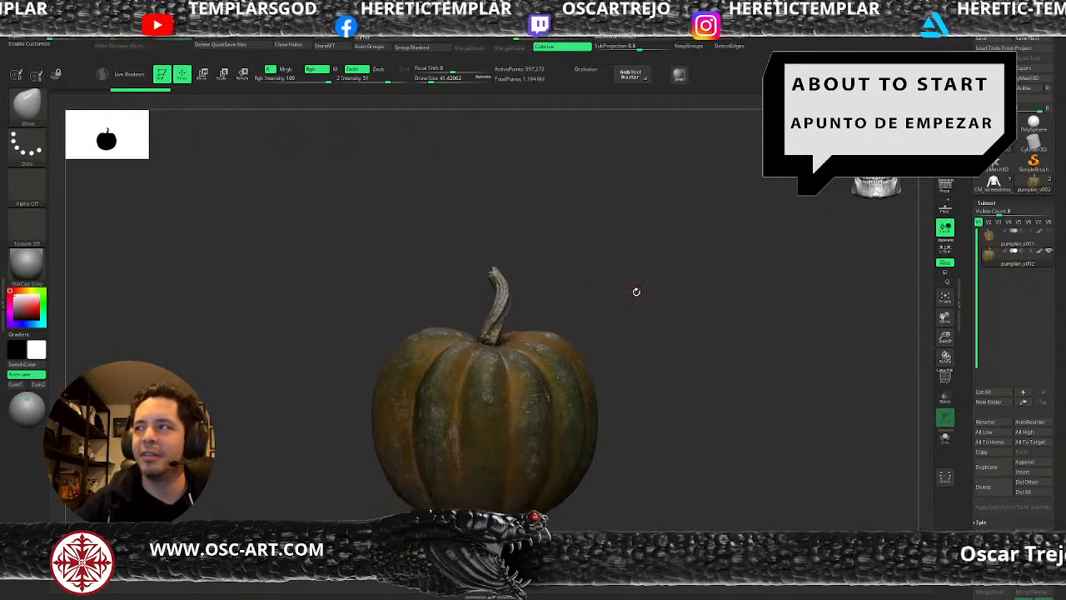
{"action": "key", "text": "shift+f"}
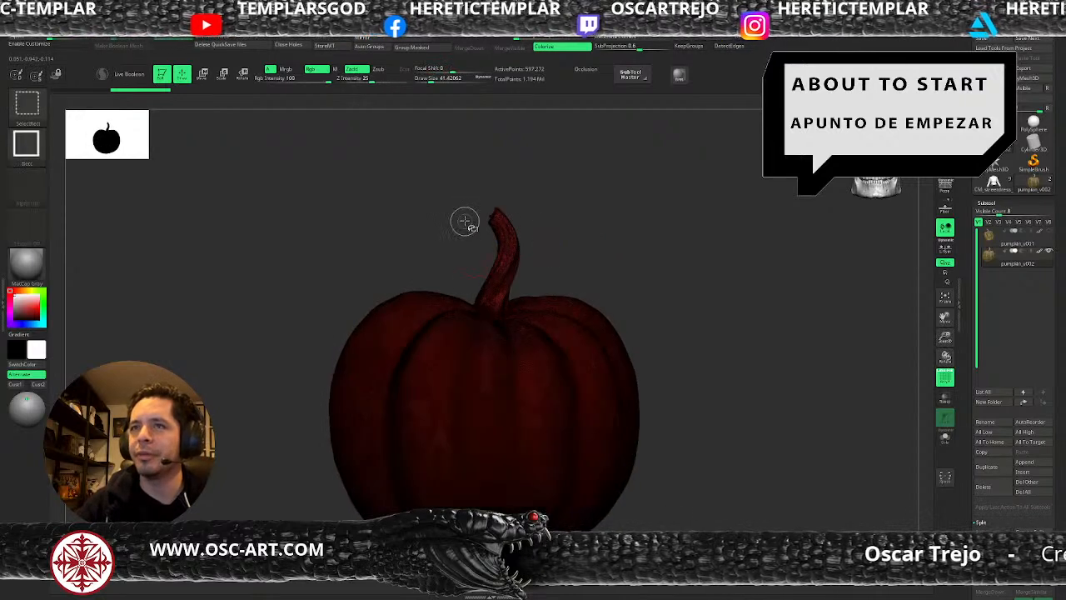
{"action": "mouse_move", "coordinate": [461, 197]}
{"action": "left_mouse_down", "text": "ctrl+shift"}
{"action": "mouse_move", "coordinate": [528, 287]}
{"action": "mouse_move", "coordinate": [530, 323]}
{"action": "left_mouse_up", "text": "ctrl+shift"}
{"action": "left_click_drag", "start_coordinate": [590, 285], "coordinate": [564, 286]}
{"action": "left_click_drag", "start_coordinate": [493, 285], "coordinate": [598, 371], "text": "ctrl+alt+shift"}
{"action": "left_click_drag", "start_coordinate": [591, 331], "coordinate": [550, 324]}
{"action": "left_click_drag", "start_coordinate": [542, 278], "coordinate": [502, 331], "text": "ctrl+alt+shift"}
{"action": "left_click_drag", "start_coordinate": [554, 302], "coordinate": [590, 364]}
{"action": "left_click_drag", "start_coordinate": [649, 299], "coordinate": [538, 373], "text": "ctrl+alt+shift"}
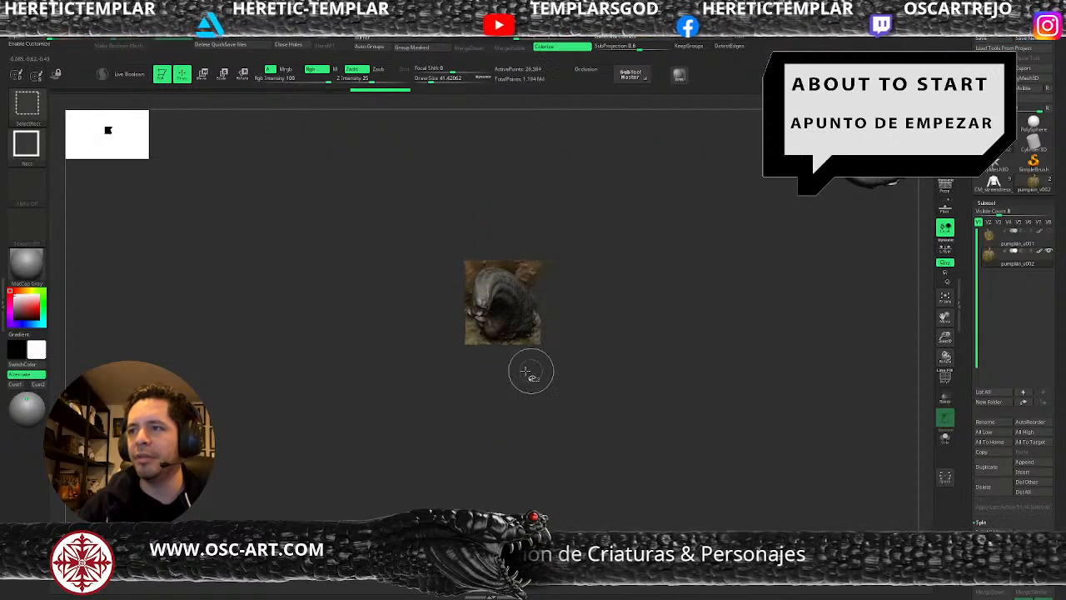
Hide the remaining pumpkin skin around the stem's base and delete all hidden geometry from the subtool.
{"action": "left_click_drag", "start_coordinate": [616, 295], "coordinate": [552, 219]}
{"action": "left_click_drag", "start_coordinate": [437, 188], "coordinate": [523, 263], "text": "ctrl+alt+shift"}
{"action": "mouse_move", "coordinate": [592, 238]}
{"action": "left_mouse_down"}
{"action": "mouse_move", "coordinate": [624, 305]}
{"action": "mouse_move", "coordinate": [522, 466]}
{"action": "mouse_move", "coordinate": [607, 321]}
{"action": "mouse_move", "coordinate": [597, 269]}
{"action": "mouse_move", "coordinate": [647, 367]}
{"action": "mouse_move", "coordinate": [631, 330]}
{"action": "mouse_move", "coordinate": [598, 321]}
{"action": "mouse_move", "coordinate": [593, 338]}
{"action": "mouse_move", "coordinate": [572, 253]}
{"action": "mouse_move", "coordinate": [500, 318]}
{"action": "mouse_move", "coordinate": [591, 259]}
{"action": "left_mouse_up"}
{"action": "left_click_drag", "start_coordinate": [467, 192], "coordinate": [497, 253], "text": "ctrl+alt+shift"}
{"action": "mouse_move", "coordinate": [532, 191]}
{"action": "left_mouse_down", "text": "ctrl+shift"}
{"action": "mouse_move", "coordinate": [550, 209]}
{"action": "mouse_move", "coordinate": [633, 231]}
{"action": "mouse_move", "coordinate": [666, 252]}
{"action": "mouse_move", "coordinate": [647, 222]}
{"action": "mouse_move", "coordinate": [509, 118]}
{"action": "left_mouse_up", "text": "ctrl+shift"}
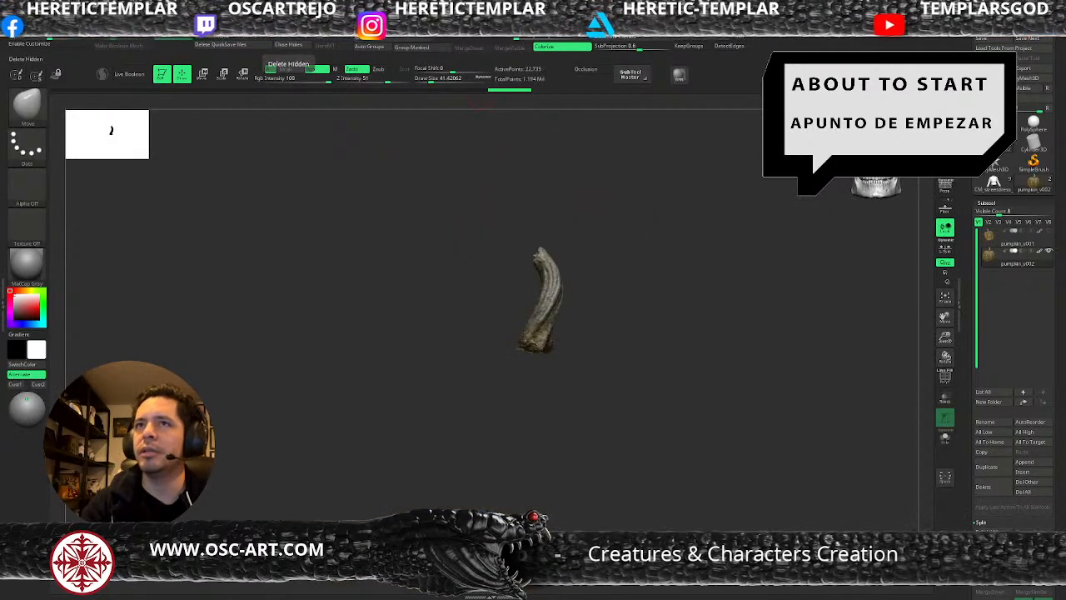
{"action": "left_click", "coordinate": [288, 51]}
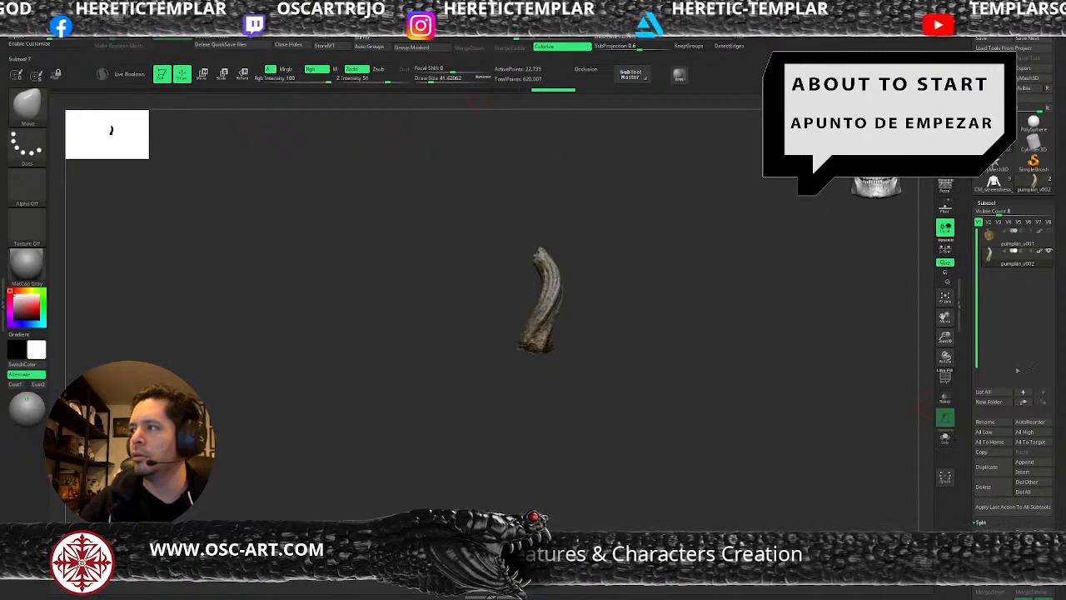
Duplicate the original pumpkin_v001 subtool again and rotate the copy upside down.
{"action": "left_click", "coordinate": [1003, 240]}
{"action": "left_click", "coordinate": [993, 471]}
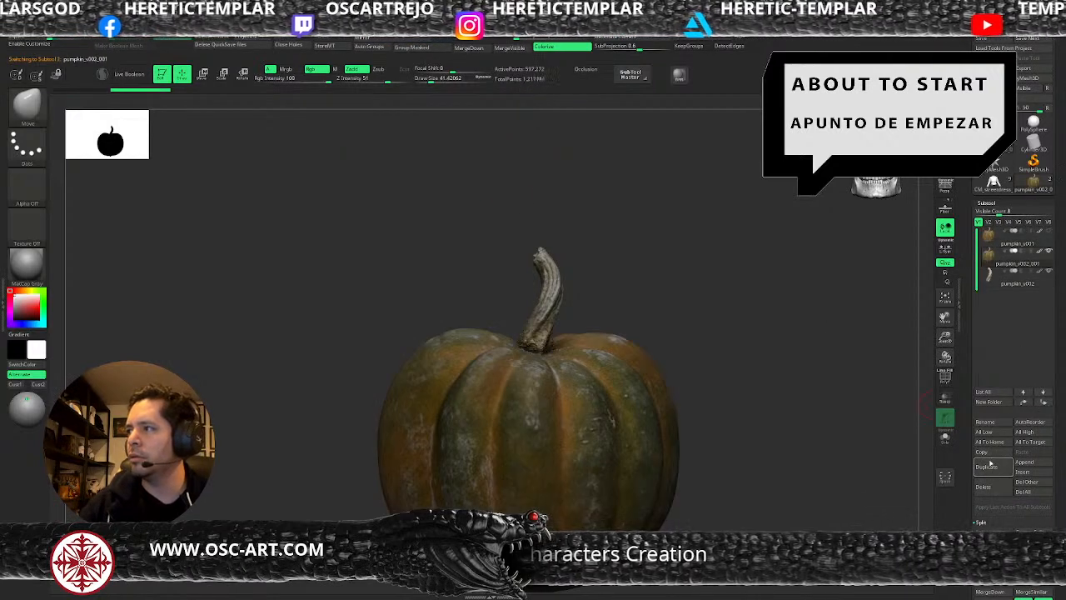
{"action": "left_click_drag", "start_coordinate": [814, 364], "coordinate": [706, 300], "text": "alt"}
{"action": "key", "text": "w"}
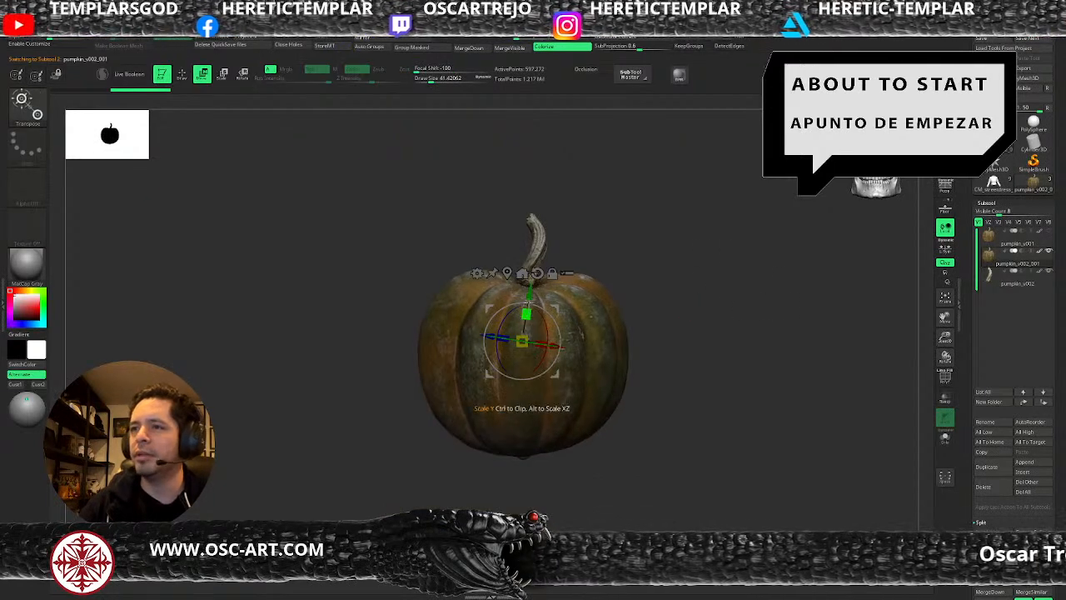
{"action": "left_click_drag", "start_coordinate": [535, 301], "coordinate": [523, 394]}
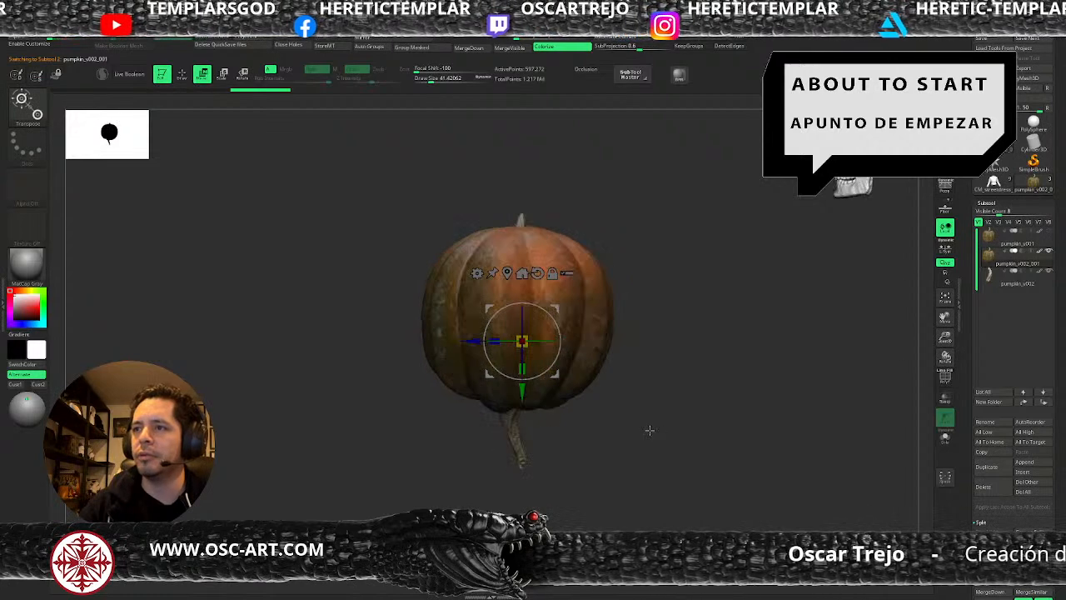
{"action": "key", "text": "q"}
{"action": "left_click_drag", "start_coordinate": [708, 389], "coordinate": [699, 350], "text": "alt"}
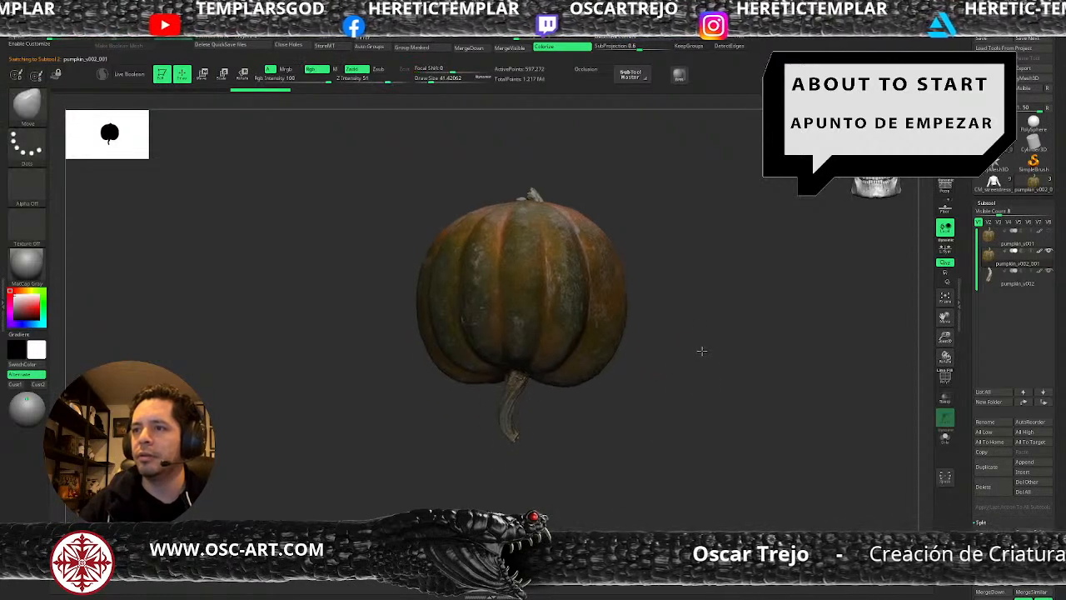
Select the separated stem subtool pumpkin_v002 and rotate it upside down below the inverted pumpkin.
{"action": "left_click", "coordinate": [1007, 275]}
{"action": "key", "text": "w"}
{"action": "left_click_drag", "start_coordinate": [550, 286], "coordinate": [475, 389]}
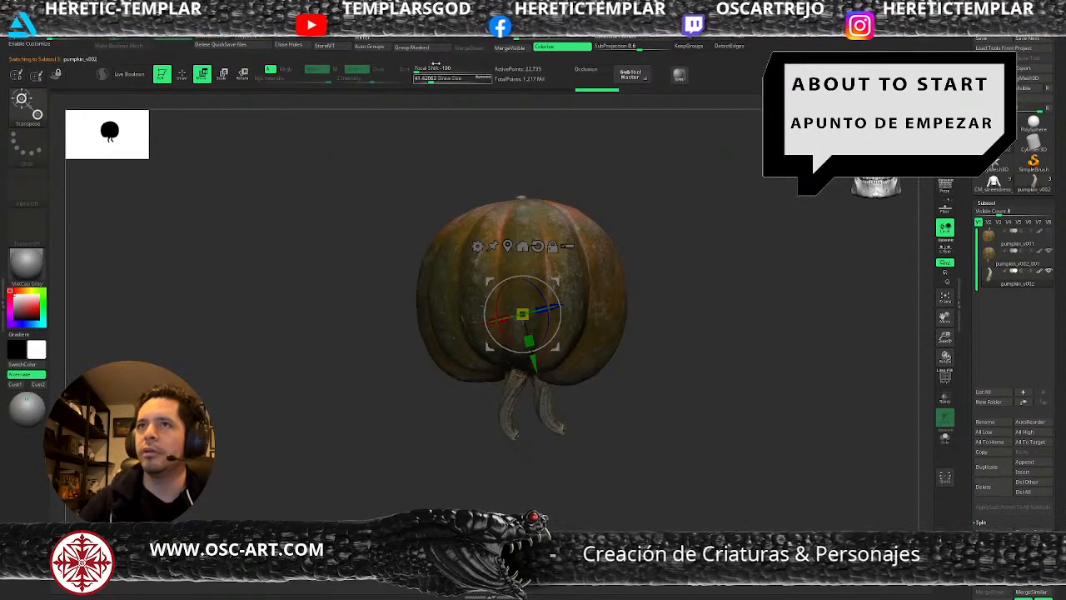
{"action": "key", "text": "q"}
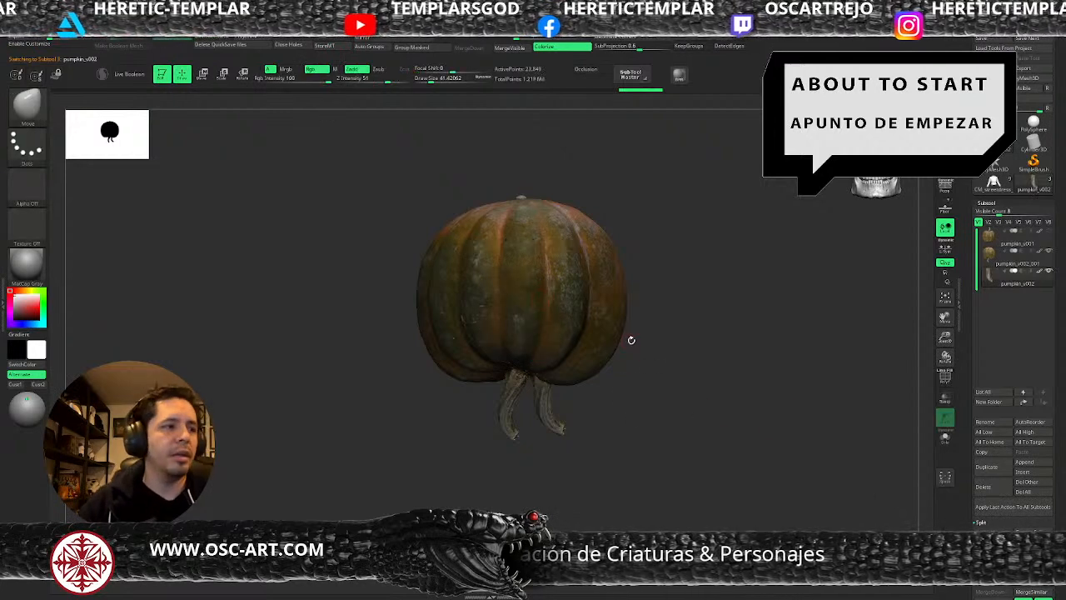
Adjust the brush size, center the reset transform gizmo on the separated stem, and shift the stem sideways.
{"action": "key", "text": "s"}
{"action": "left_click_drag", "start_coordinate": [556, 397], "coordinate": [579, 397]}
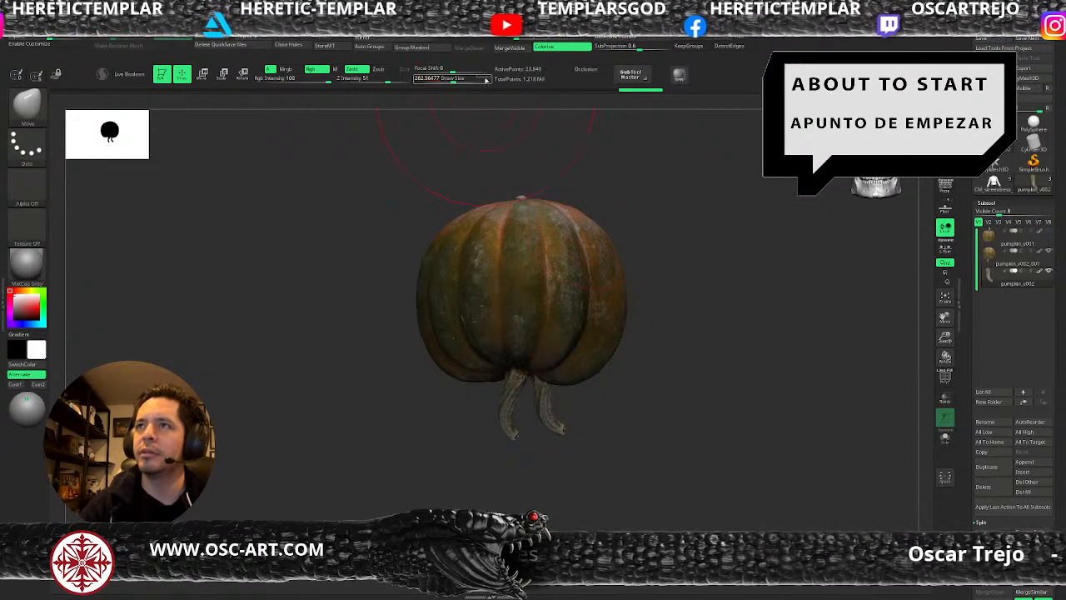
{"action": "key", "text": "s"}
{"action": "left_click_drag", "start_coordinate": [644, 436], "coordinate": [611, 382]}
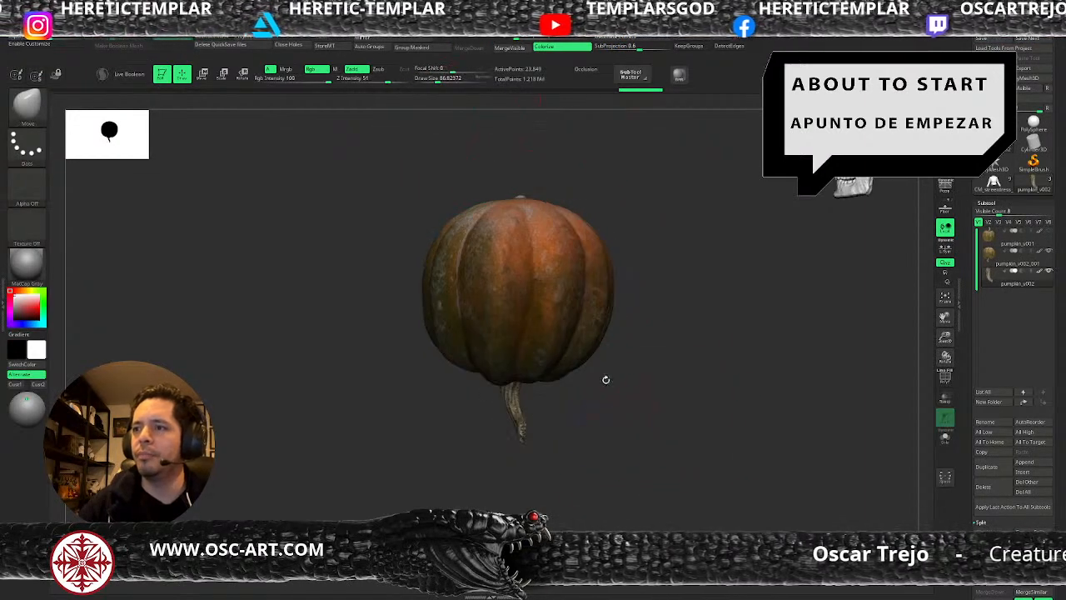
{"action": "key", "text": "w"}
{"action": "left_click", "coordinate": [537, 246]}
{"action": "left_click", "coordinate": [507, 247]}
{"action": "left_click_drag", "start_coordinate": [546, 368], "coordinate": [531, 368]}
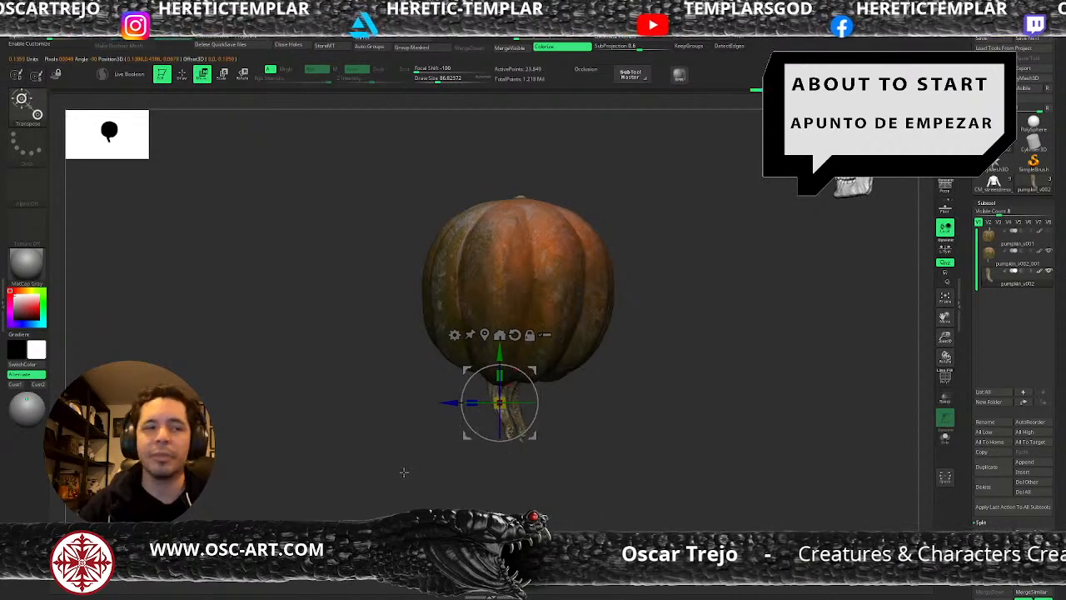
Reposition the separated stem beneath the pumpkin beside the existing stem, adjusting it from the front and side.
{"action": "left_click_drag", "start_coordinate": [405, 473], "coordinate": [435, 469], "text": "shift"}
{"action": "key", "text": "q"}
{"action": "mouse_move", "coordinate": [630, 415]}
{"action": "left_mouse_down", "text": "alt"}
{"action": "mouse_move", "coordinate": [686, 412]}
{"action": "mouse_move", "coordinate": [637, 371]}
{"action": "left_mouse_up", "text": "alt"}
{"action": "key", "text": "w"}
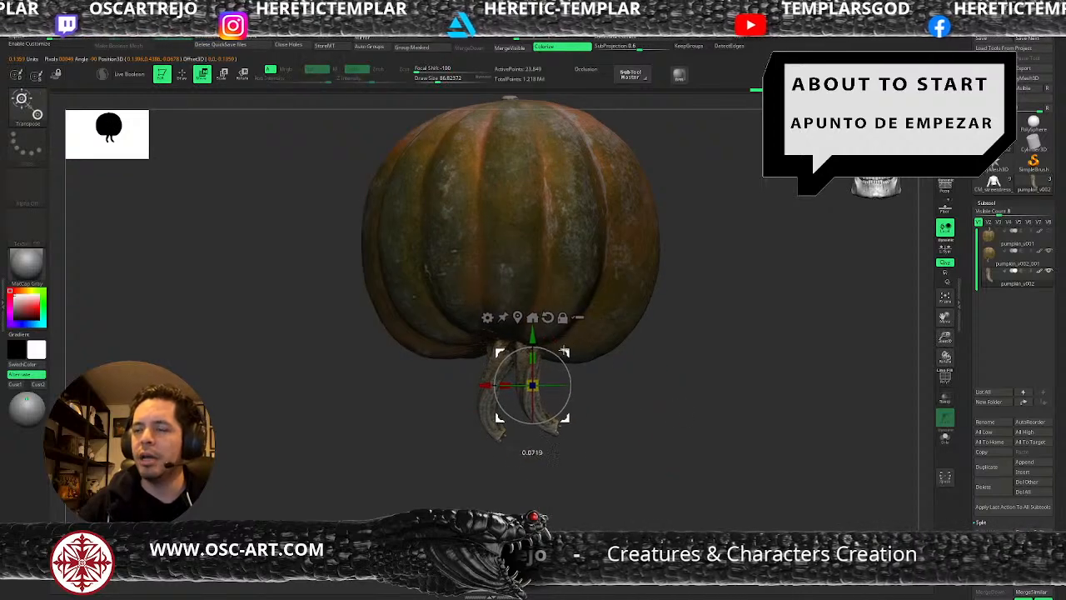
{"action": "key", "text": "q"}
{"action": "left_click_drag", "start_coordinate": [638, 407], "coordinate": [605, 406]}
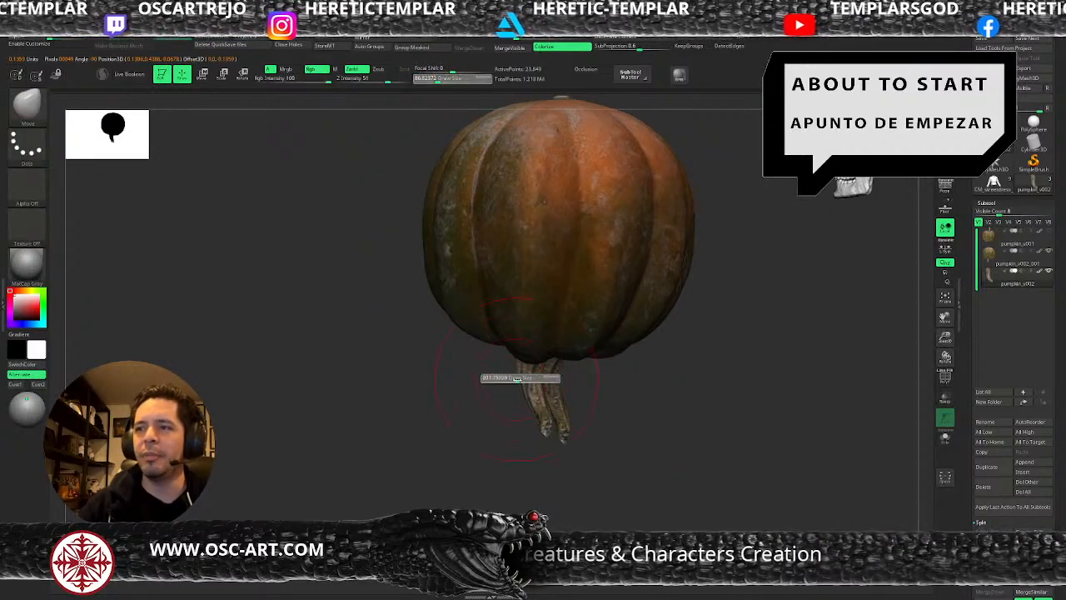
{"action": "key", "text": "w"}
{"action": "mouse_move", "coordinate": [569, 355]}
{"action": "left_mouse_down"}
{"action": "mouse_move", "coordinate": [605, 357]}
{"action": "mouse_move", "coordinate": [597, 361]}
{"action": "mouse_move", "coordinate": [620, 341]}
{"action": "mouse_move", "coordinate": [659, 372]}
{"action": "left_mouse_up"}
Duplicate the separated stem within its subtool and offset and tilt the copy beside the first one.
{"action": "key", "text": "q"}
{"action": "key", "text": "w"}
{"action": "key", "text": "q"}
{"action": "key", "text": "s"}
{"action": "left_click", "coordinate": [657, 372]}
{"action": "mouse_move", "coordinate": [700, 418]}
{"action": "left_mouse_down", "text": "alt"}
{"action": "mouse_move", "coordinate": [664, 399]}
{"action": "mouse_move", "coordinate": [634, 417]}
{"action": "mouse_move", "coordinate": [645, 407]}
{"action": "mouse_move", "coordinate": [619, 395]}
{"action": "mouse_move", "coordinate": [620, 403]}
{"action": "mouse_move", "coordinate": [683, 374]}
{"action": "mouse_move", "coordinate": [673, 364]}
{"action": "mouse_move", "coordinate": [676, 383]}
{"action": "left_mouse_up", "text": "alt"}
{"action": "key", "text": "w"}
{"action": "left_click_drag", "start_coordinate": [641, 328], "coordinate": [618, 332]}
{"action": "left_click_drag", "start_coordinate": [473, 444], "coordinate": [516, 439]}
{"action": "left_click_drag", "start_coordinate": [618, 335], "coordinate": [584, 324]}
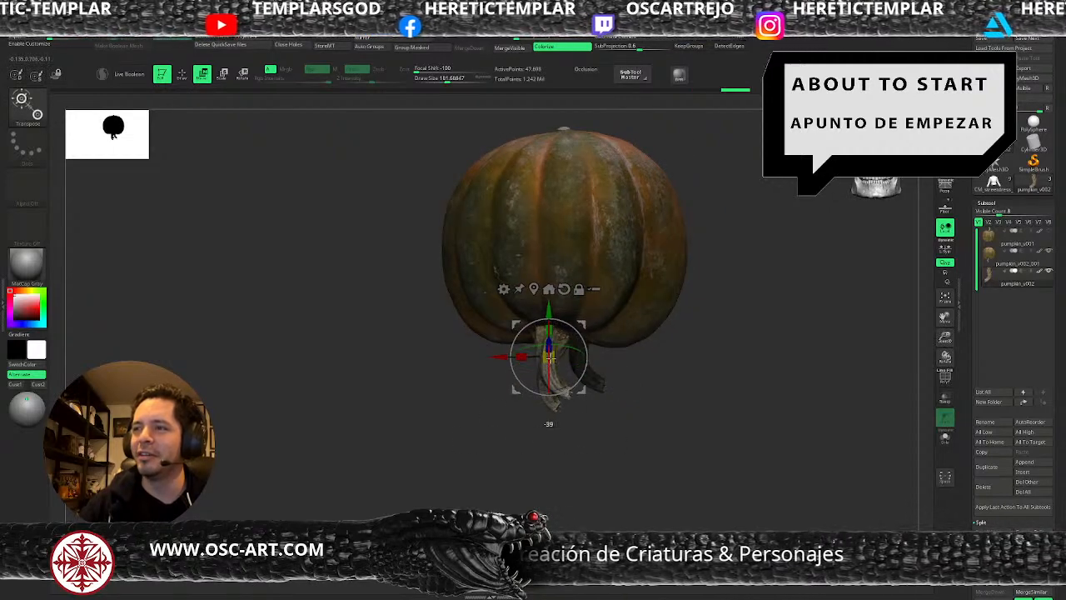
Rotate the stem copy about 180 degrees and reposition and tilt it under the pumpkin's base.
{"action": "left_click_drag", "start_coordinate": [549, 356], "coordinate": [563, 356]}
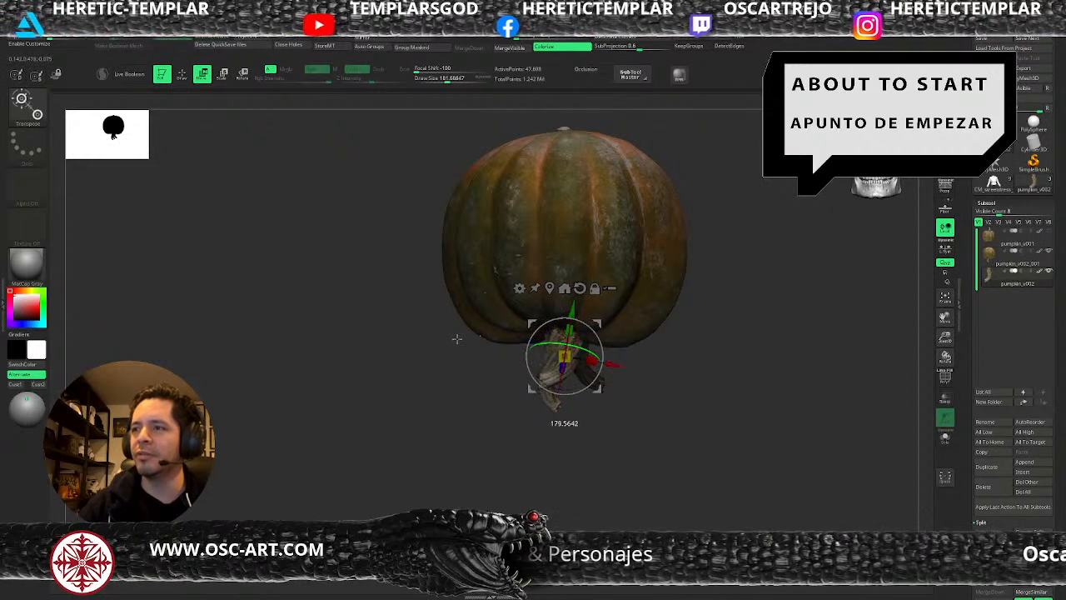
{"action": "left_click_drag", "start_coordinate": [604, 321], "coordinate": [583, 309]}
{"action": "left_click_drag", "start_coordinate": [637, 406], "coordinate": [608, 387]}
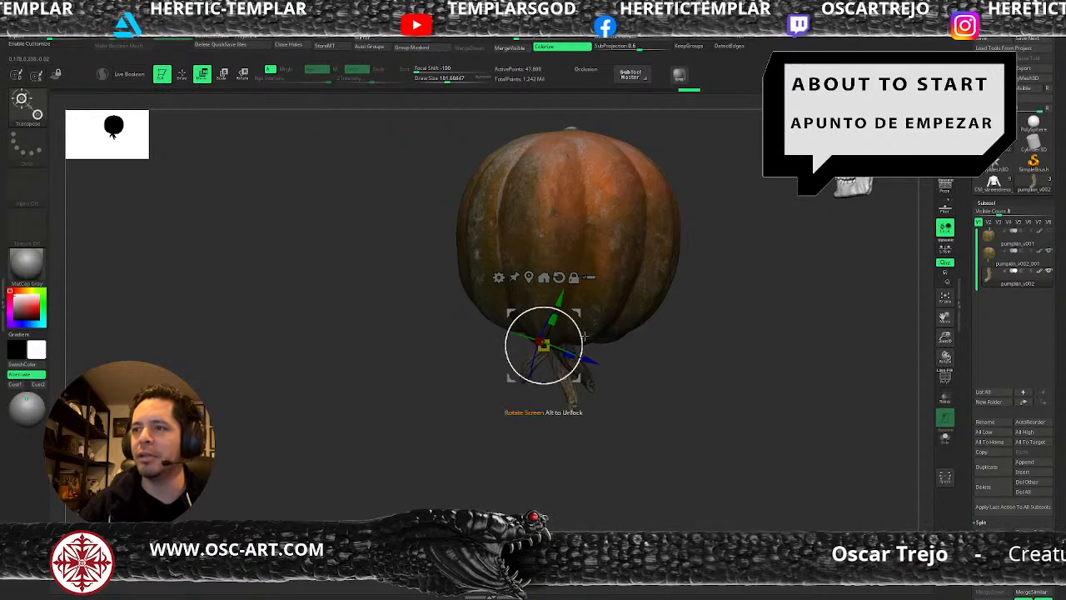
{"action": "mouse_move", "coordinate": [583, 335]}
{"action": "left_mouse_down"}
{"action": "mouse_move", "coordinate": [630, 343]}
{"action": "mouse_move", "coordinate": [578, 405]}
{"action": "mouse_move", "coordinate": [598, 412]}
{"action": "mouse_move", "coordinate": [580, 410]}
{"action": "left_mouse_up"}
{"action": "key", "text": "q"}
Resize the Move brush and bend the lower ends of the stems hanging below the pumpkin.
{"action": "key", "text": "bracketleft"}
{"action": "key", "text": "shift+f"}
{"action": "key", "text": "shift+f"}
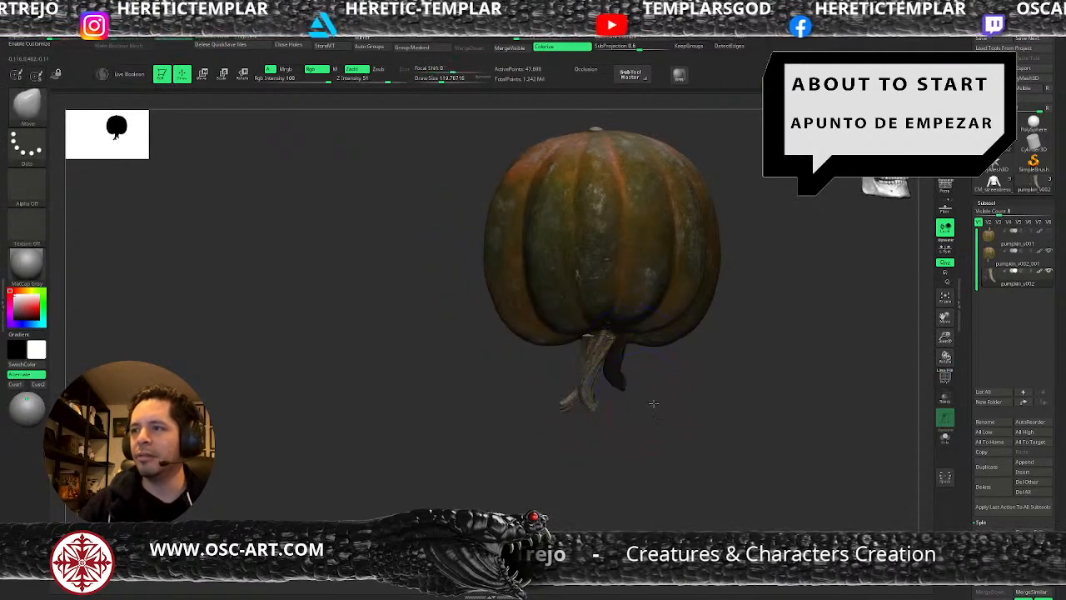
{"action": "left_click_drag", "start_coordinate": [654, 402], "coordinate": [669, 403]}
{"action": "key", "text": "s"}
{"action": "left_click_drag", "start_coordinate": [601, 431], "coordinate": [582, 433]}
{"action": "key", "text": "s"}
{"action": "left_click_drag", "start_coordinate": [587, 414], "coordinate": [617, 421]}
{"action": "key", "text": "s"}
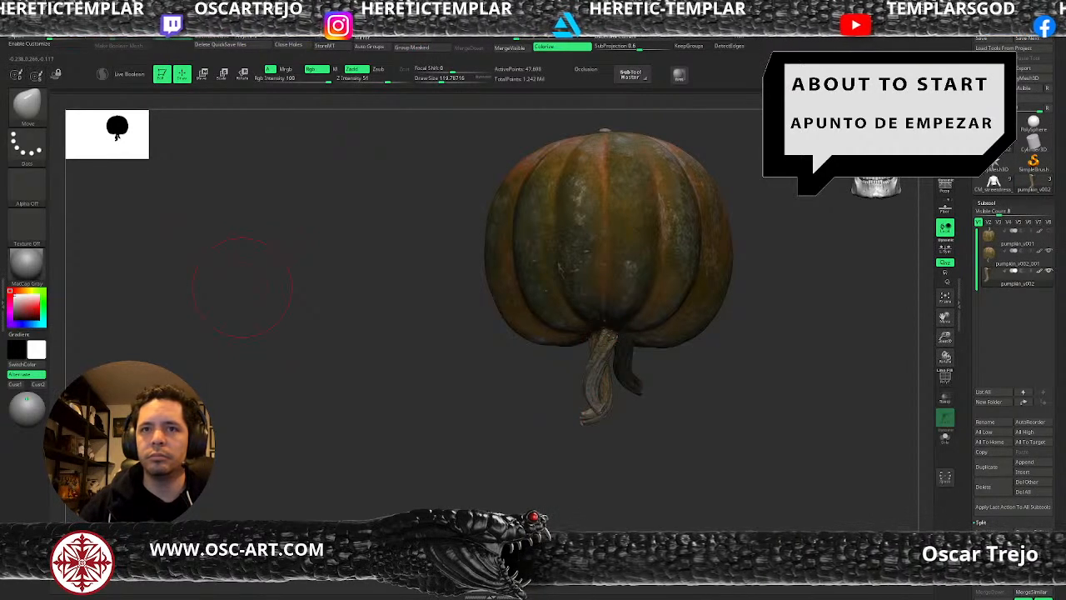
Reshape the curve and lower tip of the front stem with the Move brush, varying the brush size.
{"action": "left_click_drag", "start_coordinate": [627, 459], "coordinate": [625, 371]}
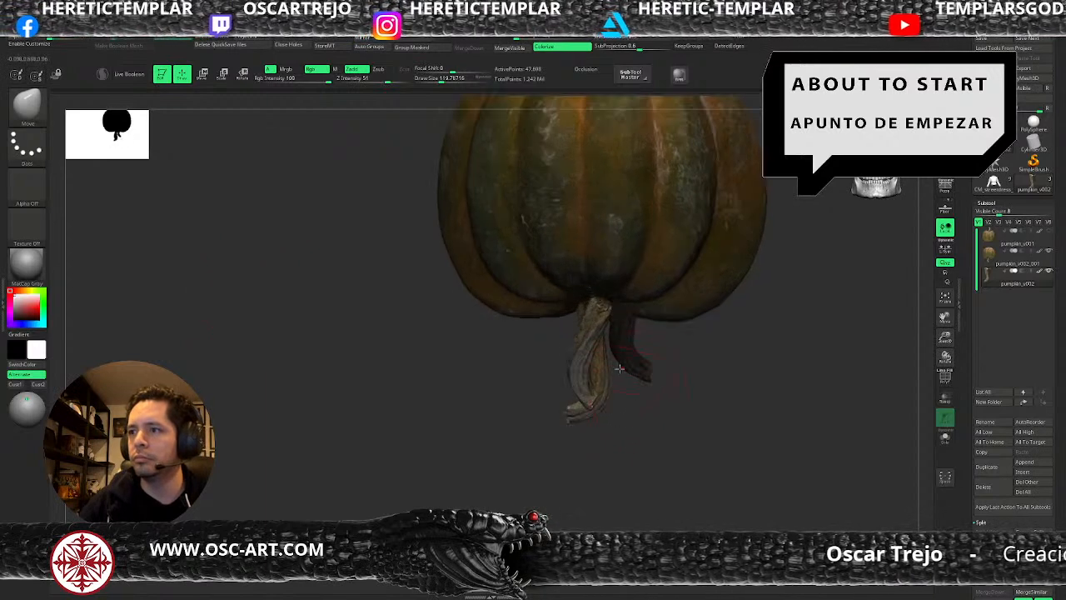
{"action": "mouse_move", "coordinate": [549, 382]}
{"action": "left_mouse_down"}
{"action": "mouse_move", "coordinate": [639, 415]}
{"action": "mouse_move", "coordinate": [606, 389]}
{"action": "mouse_move", "coordinate": [615, 371]}
{"action": "left_mouse_up"}
{"action": "key", "text": "s"}
{"action": "key", "text": "s"}
{"action": "mouse_move", "coordinate": [590, 408]}
{"action": "left_mouse_down"}
{"action": "mouse_move", "coordinate": [597, 400]}
{"action": "mouse_move", "coordinate": [585, 430]}
{"action": "mouse_move", "coordinate": [596, 445]}
{"action": "mouse_move", "coordinate": [617, 381]}
{"action": "mouse_move", "coordinate": [614, 364]}
{"action": "mouse_move", "coordinate": [586, 356]}
{"action": "left_mouse_up"}
Reduce the Move brush size to about 80 and refine the stems' bases and bends from the side.
{"action": "key", "text": "s"}
{"action": "key", "text": "s"}
{"action": "mouse_move", "coordinate": [673, 391]}
{"action": "left_mouse_down", "text": "alt"}
{"action": "mouse_move", "coordinate": [678, 381]}
{"action": "mouse_move", "coordinate": [642, 341]}
{"action": "mouse_move", "coordinate": [610, 349]}
{"action": "left_mouse_up", "text": "alt"}
{"action": "key", "text": "s"}
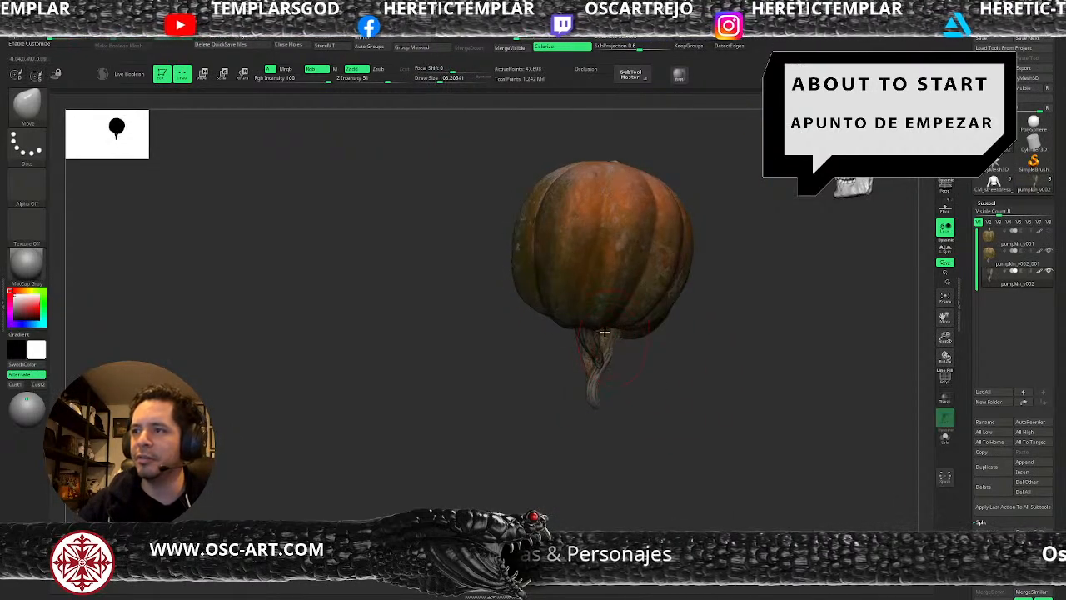
{"action": "mouse_move", "coordinate": [649, 371]}
{"action": "left_mouse_down"}
{"action": "mouse_move", "coordinate": [617, 367]}
{"action": "mouse_move", "coordinate": [617, 350]}
{"action": "left_mouse_up"}
{"action": "key", "text": "s"}
{"action": "left_click_drag", "start_coordinate": [614, 347], "coordinate": [605, 380]}
{"action": "mouse_move", "coordinate": [656, 408]}
{"action": "left_mouse_down"}
{"action": "mouse_move", "coordinate": [613, 407]}
{"action": "mouse_move", "coordinate": [633, 387]}
{"action": "mouse_move", "coordinate": [609, 358]}
{"action": "mouse_move", "coordinate": [614, 343]}
{"action": "mouse_move", "coordinate": [669, 376]}
{"action": "left_mouse_up"}
{"action": "key", "text": "s"}
Assign a new polygroup in the stem subtool, isolate one of its stems, and mask it with a lasso.
{"action": "left_click_drag", "start_coordinate": [736, 376], "coordinate": [712, 395], "text": "alt"}
{"action": "key", "text": "shift+f"}
{"action": "key", "text": "ctrl+w"}
{"action": "left_click", "coordinate": [653, 391], "text": "ctrl+shift"}
{"action": "left_click_drag", "start_coordinate": [809, 271], "coordinate": [520, 500], "text": "ctrl"}
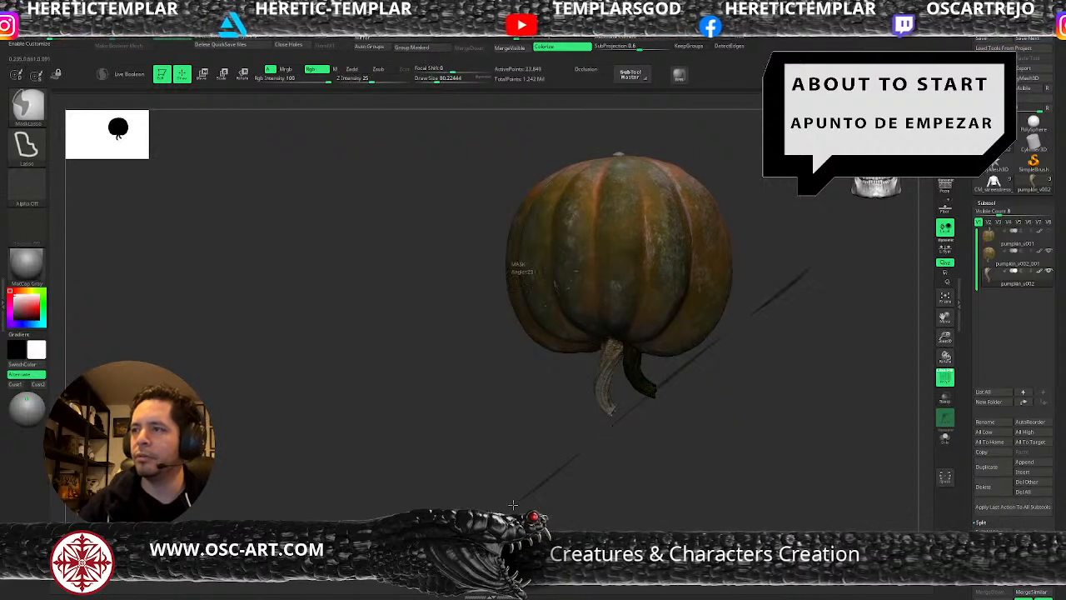
{"action": "mouse_move", "coordinate": [836, 355]}
{"action": "left_mouse_down", "text": "ctrl"}
{"action": "mouse_move", "coordinate": [492, 324]}
{"action": "mouse_move", "coordinate": [677, 499]}
{"action": "left_mouse_up", "text": "ctrl"}
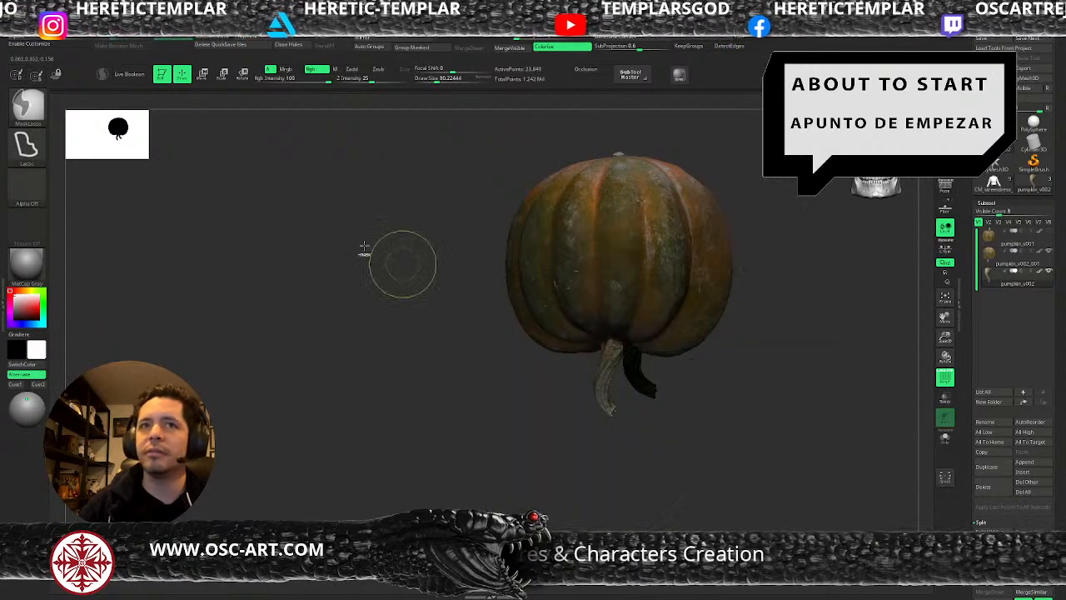
Switch back to the Move brush, show the hidden stem again, and invert the mask between the two stems.
{"action": "key", "text": "b"}
{"action": "key", "text": "m"}
{"action": "key", "text": "v"}
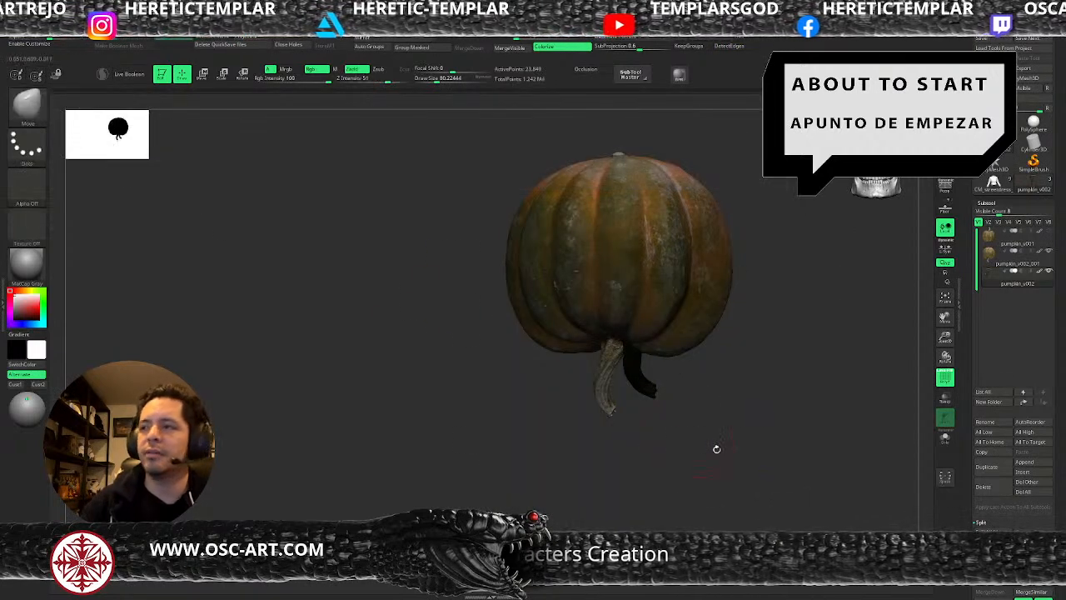
{"action": "key", "text": "shift+f"}
{"action": "left_click", "coordinate": [761, 415], "text": "ctrl+shift"}
{"action": "left_click", "coordinate": [767, 405], "text": "ctrl"}
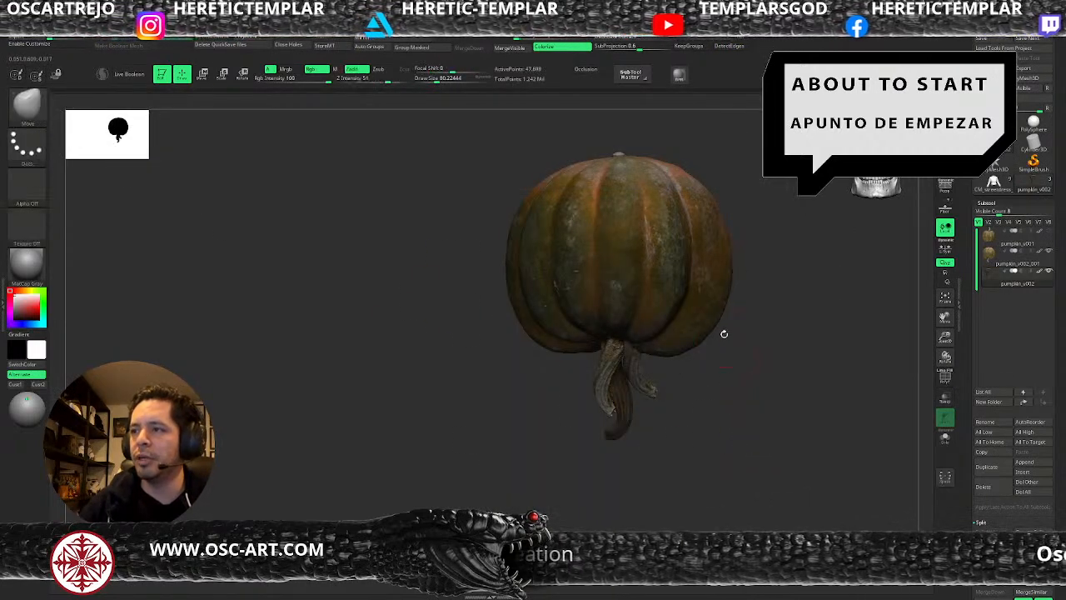
Duplicate the unmasked stem, place the copy beside the others under the pumpkin, and return to the Move brush.
{"action": "key", "text": "w"}
{"action": "left_click_drag", "start_coordinate": [633, 342], "coordinate": [658, 355], "text": "alt"}
{"action": "left_click_drag", "start_coordinate": [726, 431], "coordinate": [646, 420]}
{"action": "left_click_drag", "start_coordinate": [626, 326], "coordinate": [596, 333]}
{"action": "left_click_drag", "start_coordinate": [645, 420], "coordinate": [723, 425]}
{"action": "key", "text": "q"}
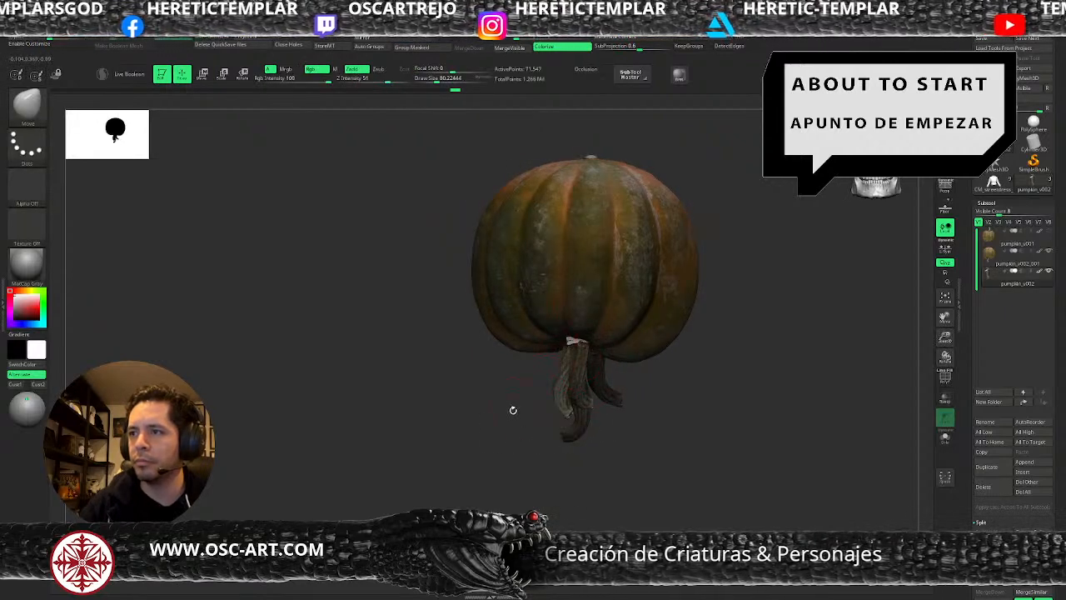
Enlarge the Move brush to about 120 and bend the new stem's lower half.
{"action": "left_click_drag", "start_coordinate": [512, 409], "coordinate": [586, 366]}
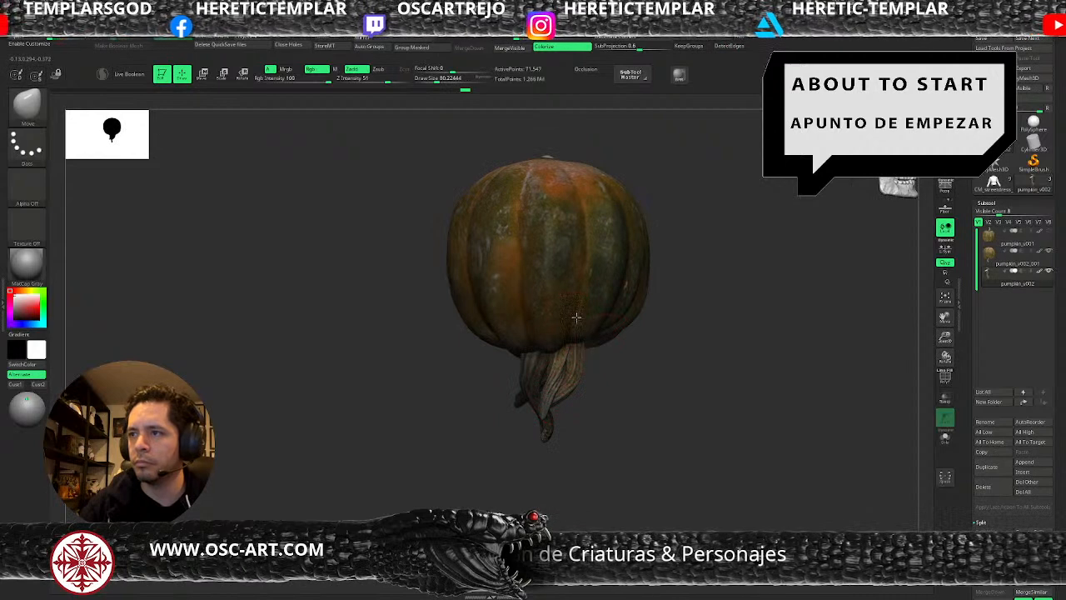
{"action": "key", "text": "]"}
{"action": "key", "text": "]"}
{"action": "mouse_move", "coordinate": [601, 395]}
{"action": "left_mouse_down"}
{"action": "mouse_move", "coordinate": [579, 396]}
{"action": "mouse_move", "coordinate": [565, 414]}
{"action": "mouse_move", "coordinate": [593, 428]}
{"action": "mouse_move", "coordinate": [581, 428]}
{"action": "mouse_move", "coordinate": [586, 416]}
{"action": "left_mouse_up"}
{"action": "key", "text": "]"}
{"action": "key", "text": "]"}
{"action": "key", "text": "]"}
{"action": "key", "text": "s"}
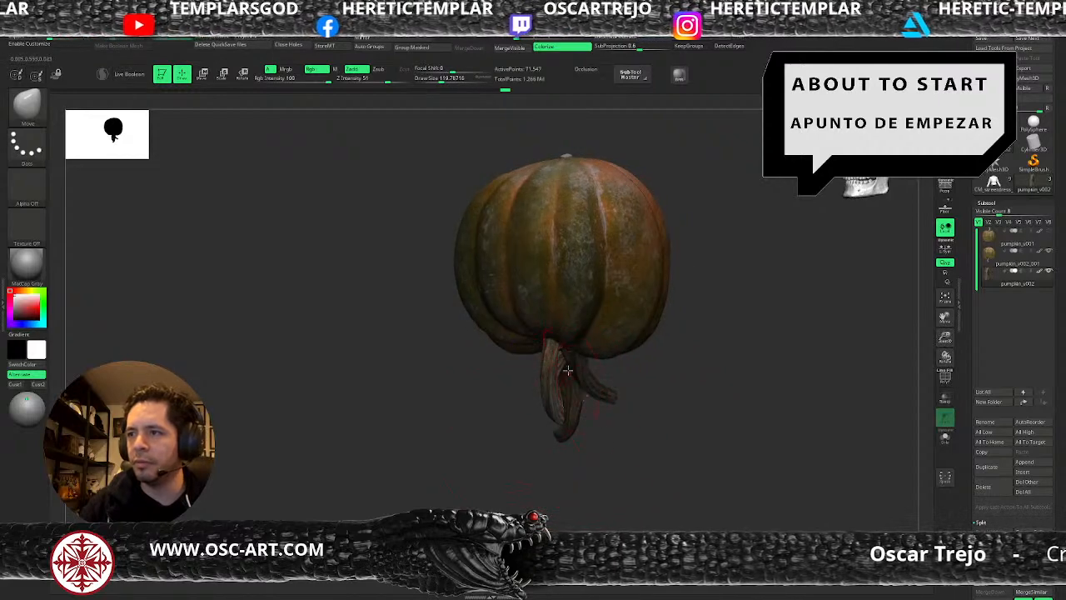
Curl the new stem's lower end across the other stems with the Move brush at up to about 156.
{"action": "key", "text": "s"}
{"action": "key", "text": "s"}
{"action": "mouse_move", "coordinate": [518, 380]}
{"action": "left_mouse_down"}
{"action": "mouse_move", "coordinate": [557, 369]}
{"action": "mouse_move", "coordinate": [561, 388]}
{"action": "mouse_move", "coordinate": [543, 412]}
{"action": "mouse_move", "coordinate": [505, 424]}
{"action": "mouse_move", "coordinate": [576, 395]}
{"action": "mouse_move", "coordinate": [556, 380]}
{"action": "left_mouse_up"}
{"action": "key", "text": "["}
{"action": "key", "text": "["}
{"action": "key", "text": "s"}
{"action": "key", "text": "s"}
Refine the curled stem's position from underneath with the Move brush at a size of about 80.
{"action": "key", "text": "s"}
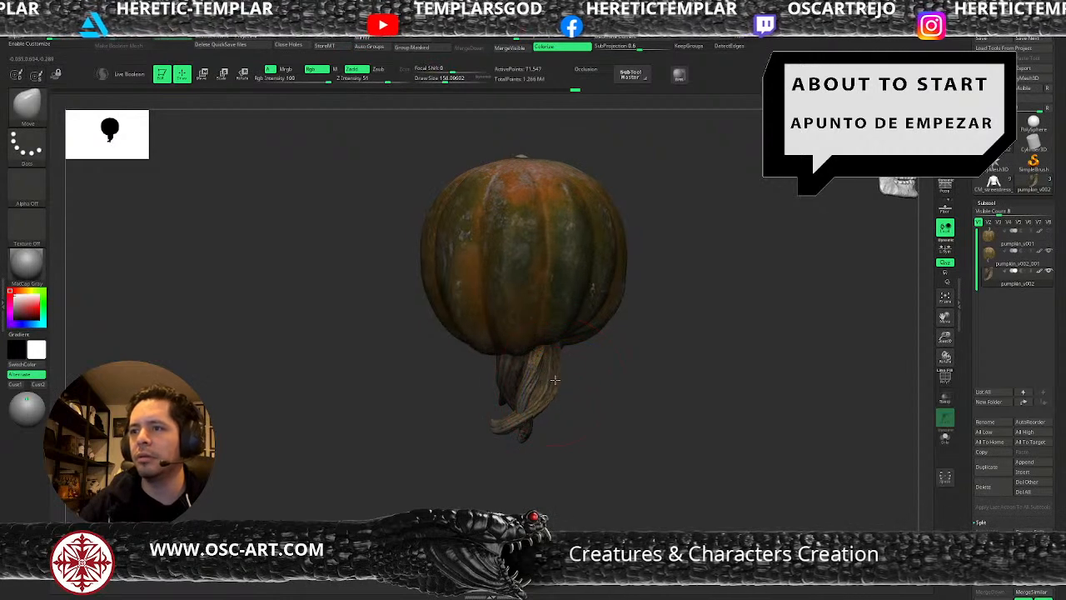
{"action": "mouse_move", "coordinate": [483, 435]}
{"action": "left_mouse_down"}
{"action": "mouse_move", "coordinate": [533, 358]}
{"action": "mouse_move", "coordinate": [584, 317]}
{"action": "left_mouse_up"}
{"action": "key", "text": "s"}
{"action": "mouse_move", "coordinate": [555, 354]}
{"action": "left_mouse_down"}
{"action": "mouse_move", "coordinate": [543, 354]}
{"action": "mouse_move", "coordinate": [567, 356]}
{"action": "mouse_move", "coordinate": [553, 348]}
{"action": "left_mouse_up"}
{"action": "key", "text": "s"}
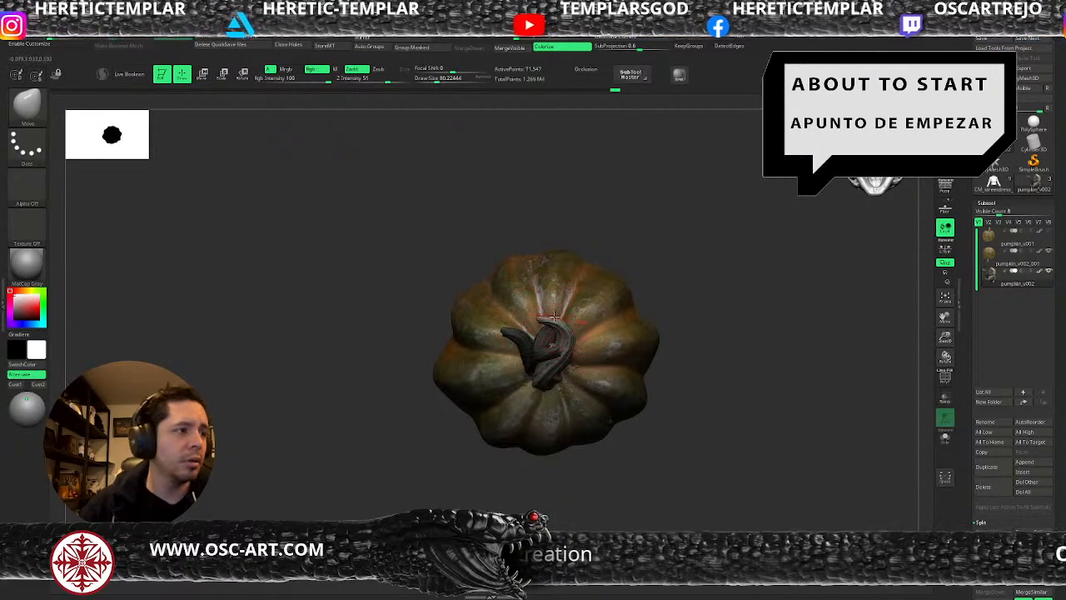
{"action": "left_click_drag", "start_coordinate": [710, 307], "coordinate": [725, 375]}
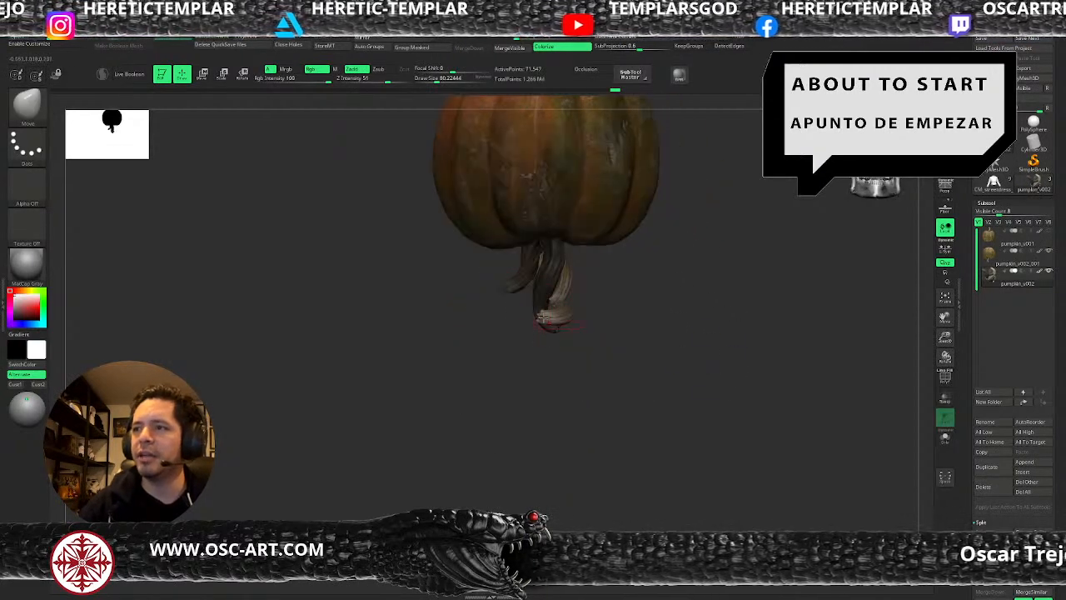
Adjust the wrapped stem's tip and upper end with the Move brush at about 97, undoing the last change.
{"action": "mouse_move", "coordinate": [551, 333]}
{"action": "left_mouse_down"}
{"action": "mouse_move", "coordinate": [616, 315]}
{"action": "mouse_move", "coordinate": [545, 343]}
{"action": "mouse_move", "coordinate": [558, 325]}
{"action": "mouse_move", "coordinate": [597, 314]}
{"action": "mouse_move", "coordinate": [581, 317]}
{"action": "left_mouse_up"}
{"action": "key", "text": "s"}
{"action": "key", "text": "s"}
{"action": "left_click_drag", "start_coordinate": [558, 243], "coordinate": [553, 244]}
{"action": "left_click_drag", "start_coordinate": [505, 275], "coordinate": [555, 282]}
{"action": "left_click", "coordinate": [618, 263], "text": "ctrl"}
{"action": "key", "text": "ctrl+z"}
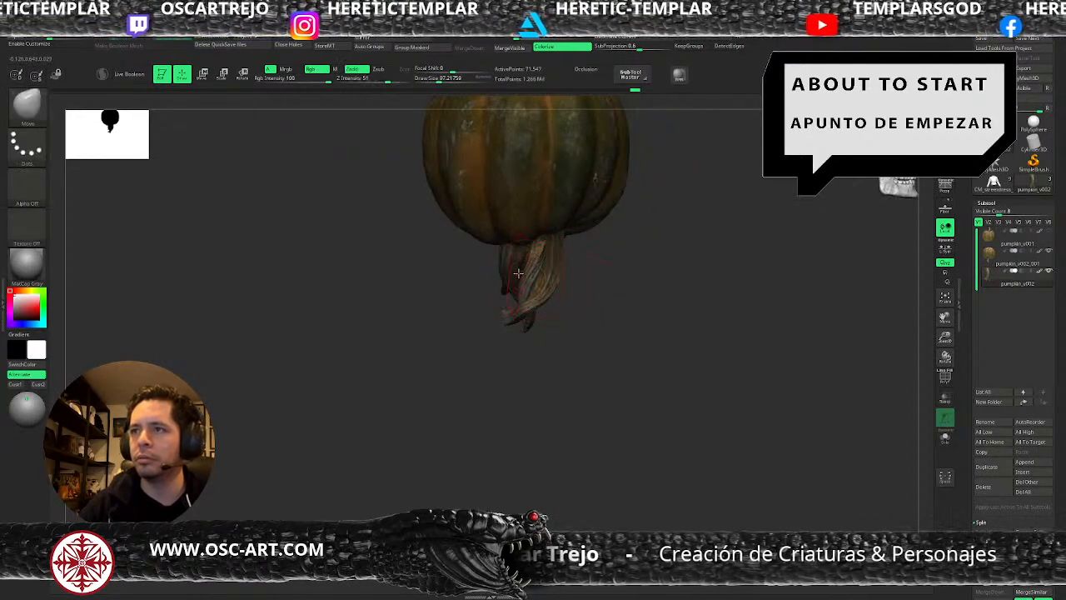
Invert the mask and reshape the upper ends of the other stems where they meet the pumpkin.
{"action": "left_click", "coordinate": [612, 268], "text": "ctrl"}
{"action": "left_click_drag", "start_coordinate": [531, 251], "coordinate": [525, 252]}
{"action": "left_click_drag", "start_coordinate": [607, 264], "coordinate": [618, 275], "text": "ctrl"}
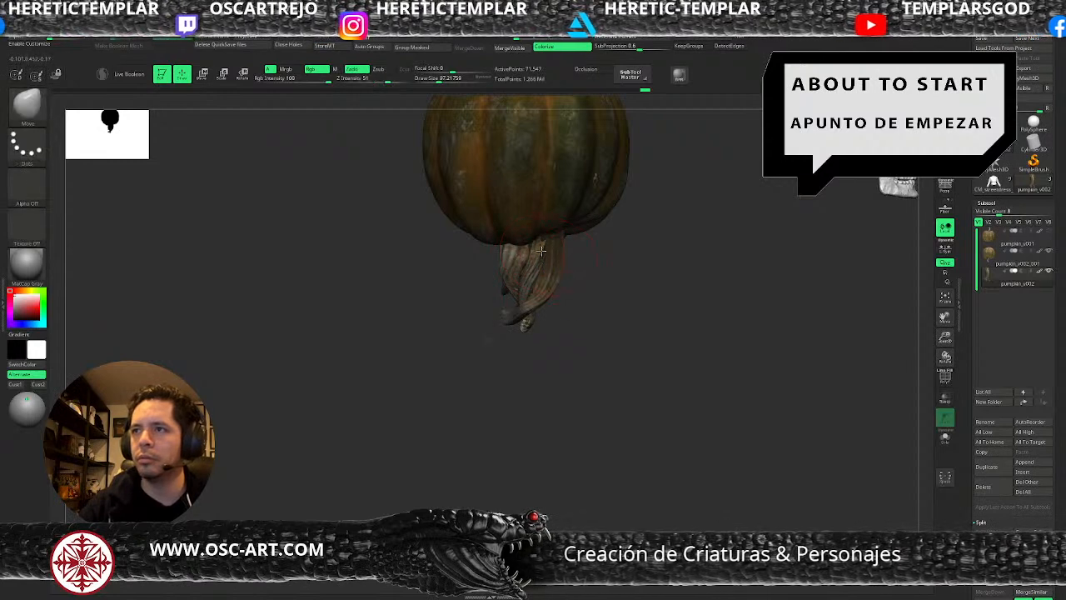
{"action": "left_click", "coordinate": [539, 262], "text": "alt"}
{"action": "key", "text": "s"}
{"action": "mouse_move", "coordinate": [541, 259]}
{"action": "left_mouse_down"}
{"action": "mouse_move", "coordinate": [583, 265]}
{"action": "mouse_move", "coordinate": [546, 235]}
{"action": "left_mouse_up"}
{"action": "left_click", "coordinate": [558, 254], "text": "alt"}
Clear the mask and adjust the stems' lower tips with the Move Topological brush at about 108.
{"action": "left_click_drag", "start_coordinate": [492, 294], "coordinate": [458, 303]}
{"action": "key", "text": "s"}
{"action": "mouse_move", "coordinate": [554, 287]}
{"action": "left_mouse_down"}
{"action": "mouse_move", "coordinate": [542, 280]}
{"action": "mouse_move", "coordinate": [558, 276]}
{"action": "left_mouse_up"}
{"action": "key", "text": "s"}
{"action": "key", "text": "shift"}
{"action": "key", "text": "b"}
{"action": "key", "text": "m"}
{"action": "key", "text": "t"}
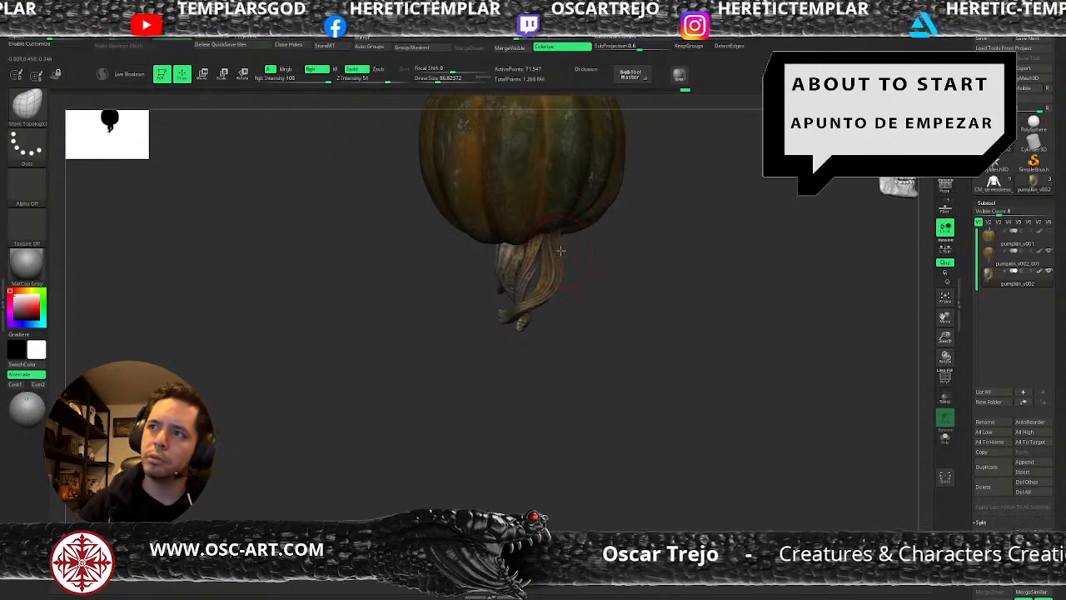
{"action": "key", "text": "s"}
{"action": "left_click_drag", "start_coordinate": [512, 314], "coordinate": [527, 307]}
Enlarge the silhouette preview thumbnail and frame the whole pumpkin with its stems.
{"action": "mouse_move", "coordinate": [600, 305]}
{"action": "left_mouse_down"}
{"action": "mouse_move", "coordinate": [636, 317]}
{"action": "mouse_move", "coordinate": [649, 371]}
{"action": "left_mouse_up"}
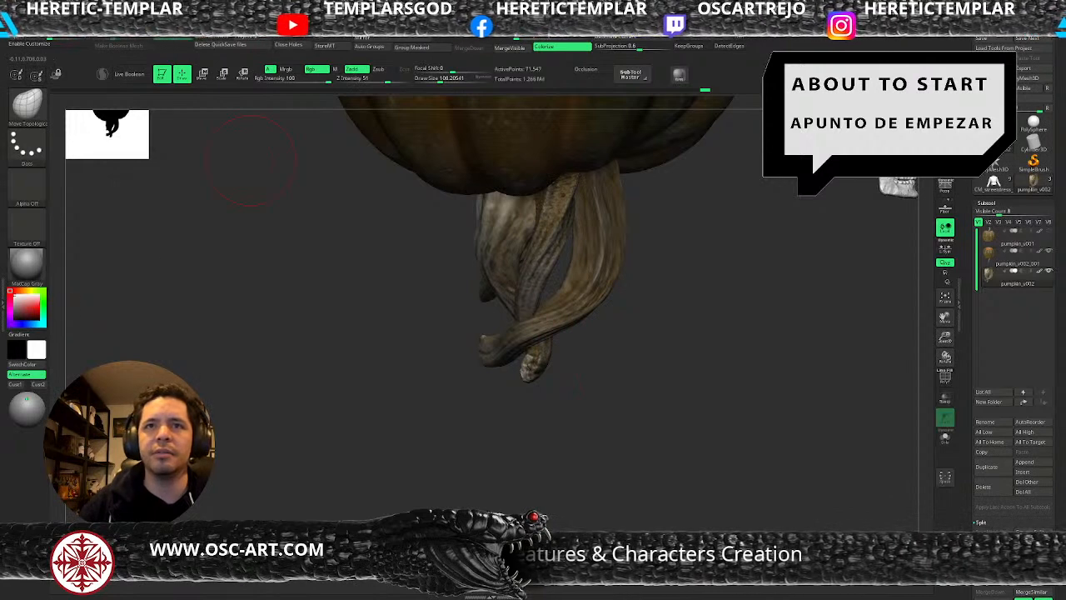
{"action": "left_click_drag", "start_coordinate": [142, 154], "coordinate": [215, 233]}
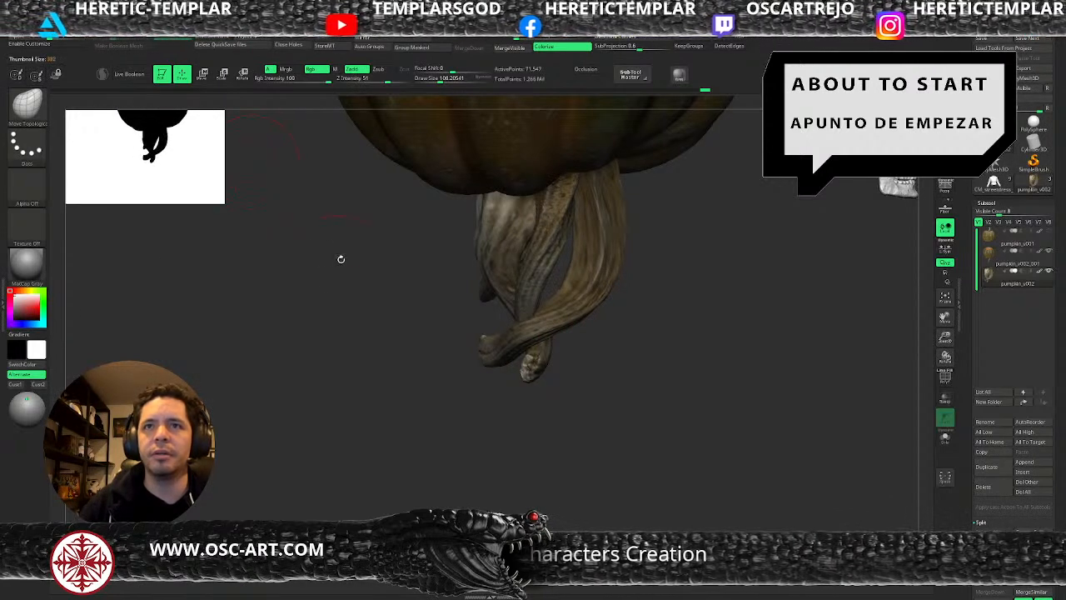
{"action": "left_click_drag", "start_coordinate": [342, 260], "coordinate": [289, 394], "text": "alt"}
{"action": "left_click_drag", "start_coordinate": [592, 418], "coordinate": [626, 389]}
Bow the side stem outward to open a gap between the stems, using the Move Topological brush at about 136.
{"action": "key", "text": "s"}
{"action": "left_click_drag", "start_coordinate": [481, 371], "coordinate": [484, 372]}
{"action": "left_click_drag", "start_coordinate": [408, 389], "coordinate": [483, 348]}
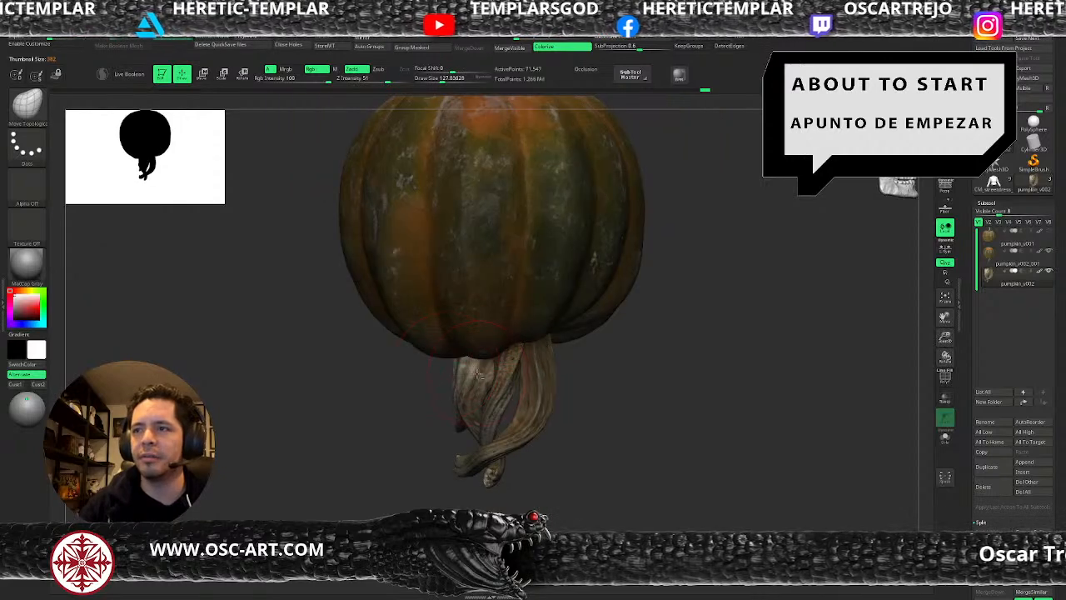
{"action": "mouse_move", "coordinate": [467, 389]}
{"action": "left_mouse_down"}
{"action": "mouse_move", "coordinate": [456, 392]}
{"action": "mouse_move", "coordinate": [466, 378]}
{"action": "mouse_move", "coordinate": [454, 401]}
{"action": "left_mouse_up"}
{"action": "key", "text": "s"}
{"action": "key", "text": "s"}
{"action": "left_click_drag", "start_coordinate": [467, 423], "coordinate": [463, 437]}
{"action": "key", "text": "s"}
{"action": "left_click_drag", "start_coordinate": [465, 431], "coordinate": [462, 431]}
{"action": "left_click_drag", "start_coordinate": [463, 419], "coordinate": [458, 428]}
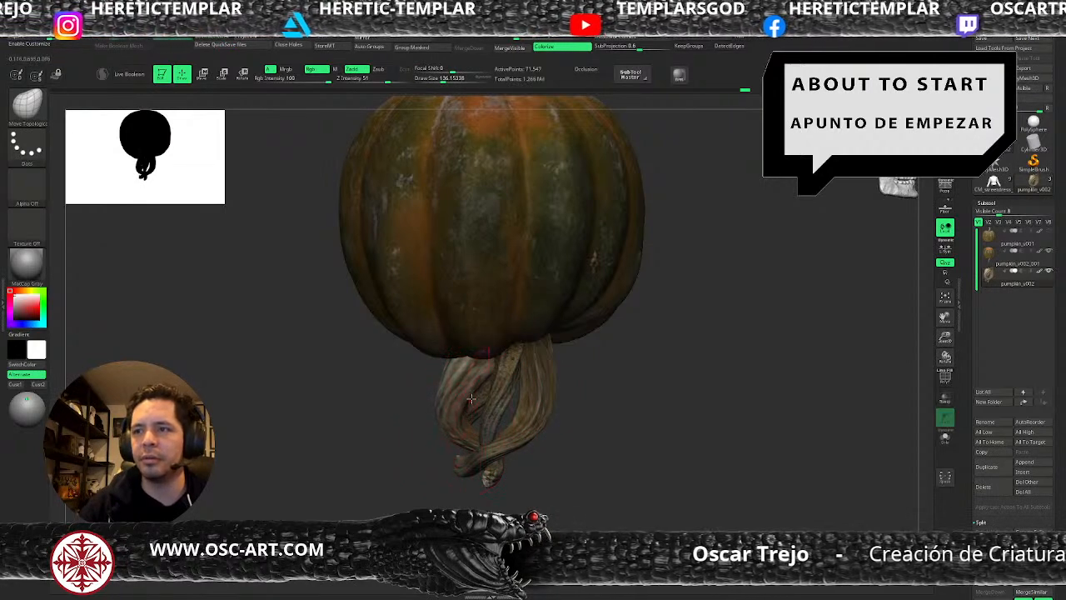
Try to pull down the upper end of the raised stem from the opposite side.
{"action": "left_click_drag", "start_coordinate": [593, 400], "coordinate": [547, 414]}
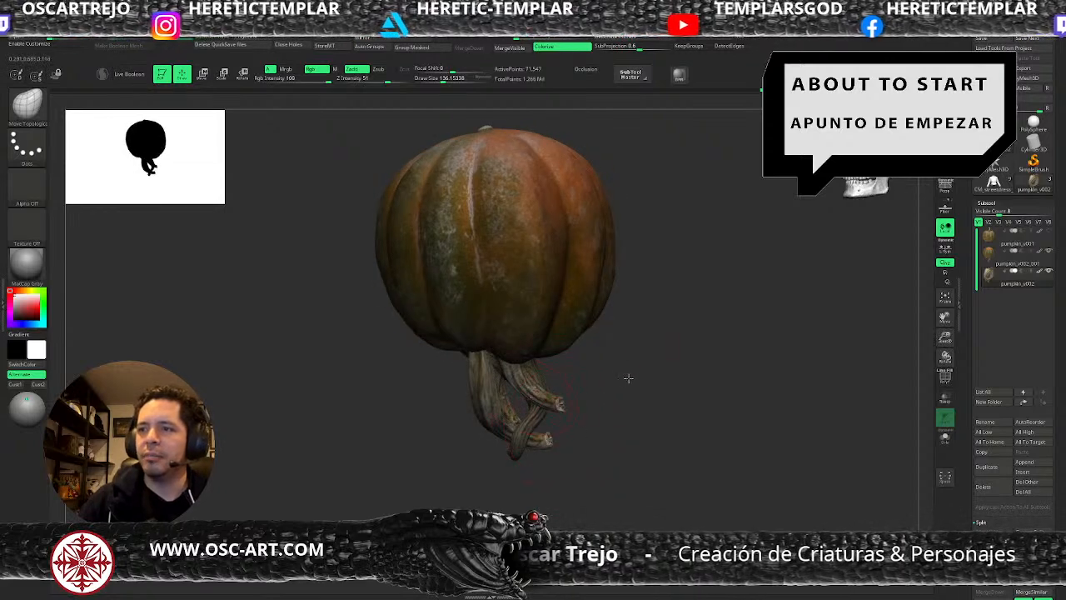
{"action": "left_click_drag", "start_coordinate": [626, 376], "coordinate": [645, 374]}
{"action": "key", "text": "s"}
{"action": "left_click_drag", "start_coordinate": [525, 362], "coordinate": [526, 377]}
{"action": "key", "text": "ctrl+z"}
{"action": "key", "text": "s"}
Reshape the bends and lower ends of the stem cluster with the Move Topological brush, varying its size up to about 250.
{"action": "mouse_move", "coordinate": [614, 407]}
{"action": "left_mouse_down"}
{"action": "mouse_move", "coordinate": [535, 385]}
{"action": "mouse_move", "coordinate": [533, 437]}
{"action": "mouse_move", "coordinate": [537, 409]}
{"action": "mouse_move", "coordinate": [593, 388]}
{"action": "mouse_move", "coordinate": [631, 392]}
{"action": "left_mouse_up"}
{"action": "key", "text": "s"}
{"action": "key", "text": "s"}
{"action": "key", "text": "s"}
{"action": "left_click_drag", "start_coordinate": [568, 395], "coordinate": [604, 398]}
{"action": "key", "text": "s"}
{"action": "mouse_move", "coordinate": [533, 415]}
{"action": "left_mouse_down"}
{"action": "mouse_move", "coordinate": [492, 400]}
{"action": "mouse_move", "coordinate": [531, 398]}
{"action": "left_mouse_up"}
{"action": "key", "text": "s"}
{"action": "left_click_drag", "start_coordinate": [525, 379], "coordinate": [542, 381]}
{"action": "mouse_move", "coordinate": [533, 423]}
{"action": "left_mouse_down"}
{"action": "mouse_move", "coordinate": [496, 415]}
{"action": "mouse_move", "coordinate": [518, 440]}
{"action": "mouse_move", "coordinate": [580, 424]}
{"action": "mouse_move", "coordinate": [554, 437]}
{"action": "mouse_move", "coordinate": [611, 473]}
{"action": "mouse_move", "coordinate": [504, 449]}
{"action": "left_mouse_up"}
{"action": "key", "text": "s"}
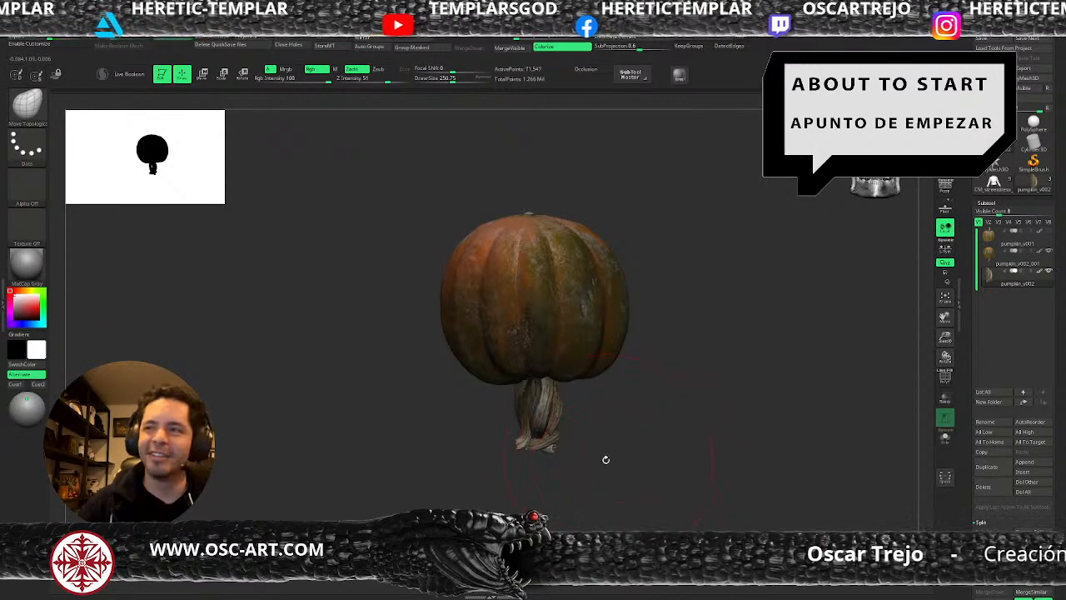
Mask the neighbouring stems and return to the Move brush at a size of about 136.
{"action": "mouse_move", "coordinate": [615, 467]}
{"action": "left_mouse_down"}
{"action": "mouse_move", "coordinate": [615, 453]}
{"action": "mouse_move", "coordinate": [583, 425]}
{"action": "left_mouse_up"}
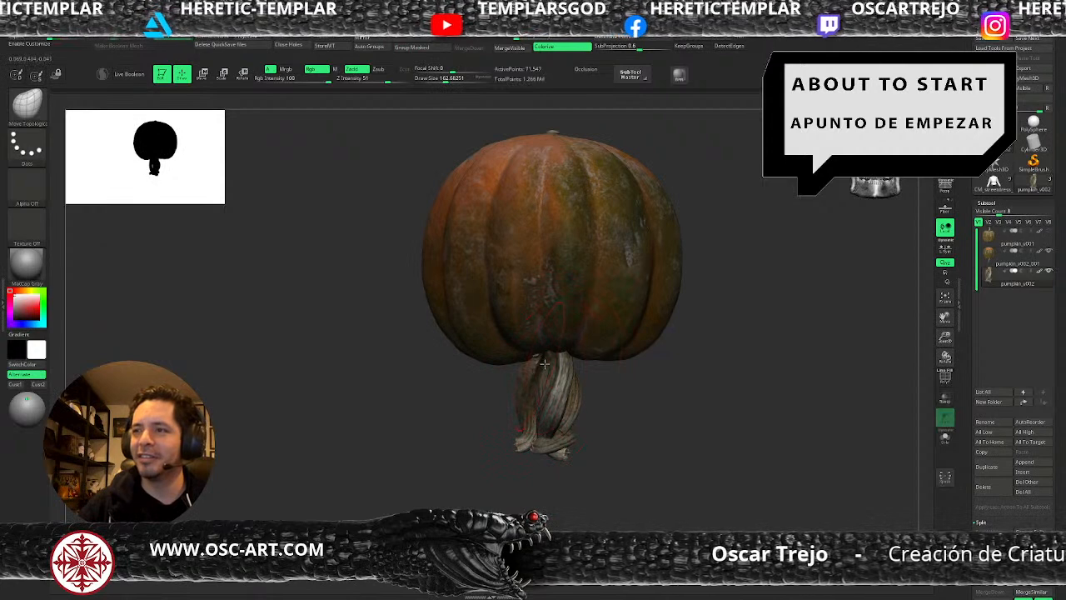
{"action": "key", "text": "bracketleft"}
{"action": "key", "text": "w"}
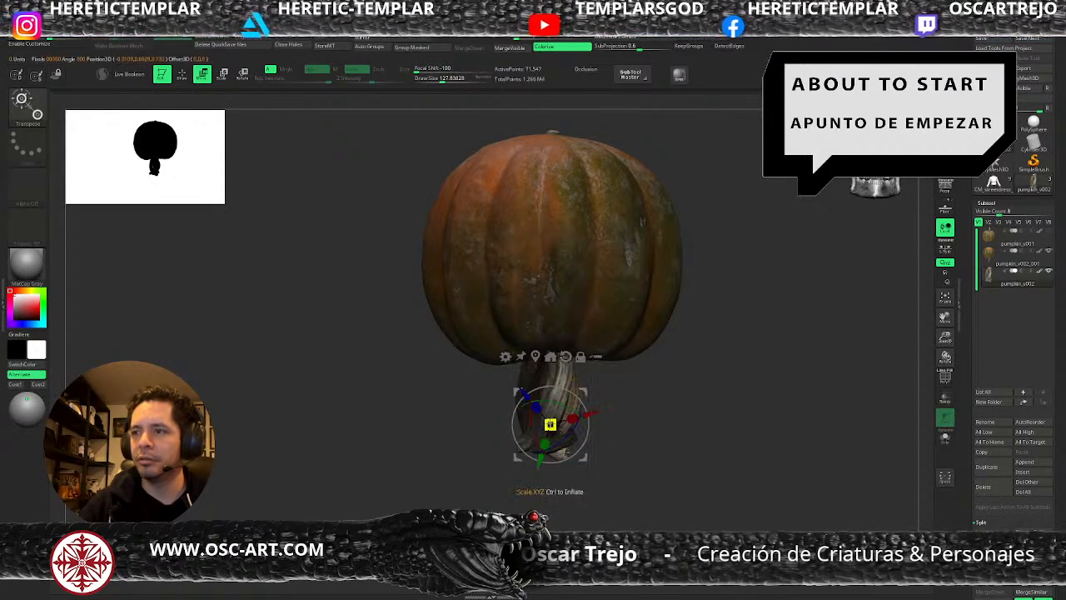
{"action": "key", "text": "q"}
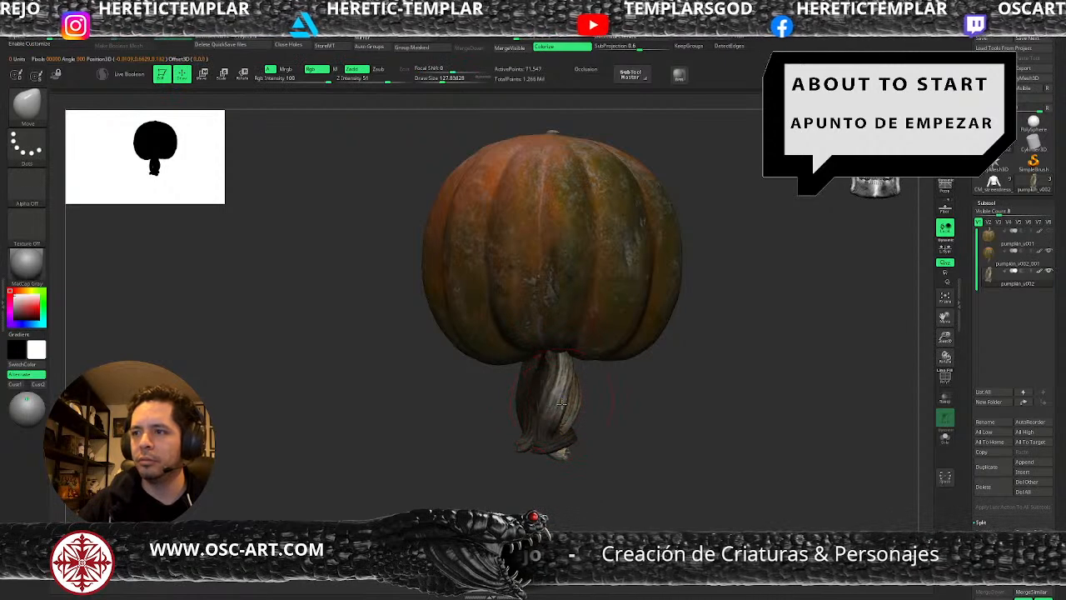
{"action": "key", "text": "shift+f"}
{"action": "key", "text": "shift+f"}
{"action": "key", "text": "s"}
Adjust the middle and upper end of the unmasked stem with the Move brush, varying its size between about 115 and 163.
{"action": "left_click", "coordinate": [563, 429]}
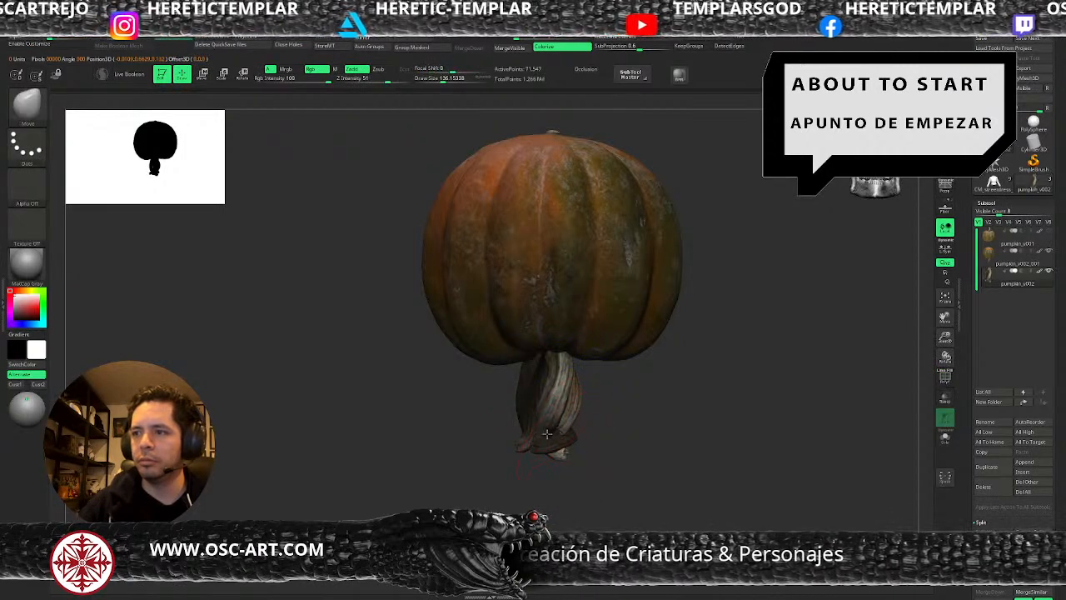
{"action": "right_click_drag", "start_coordinate": [601, 437], "coordinate": [554, 439]}
{"action": "key", "text": "]"}
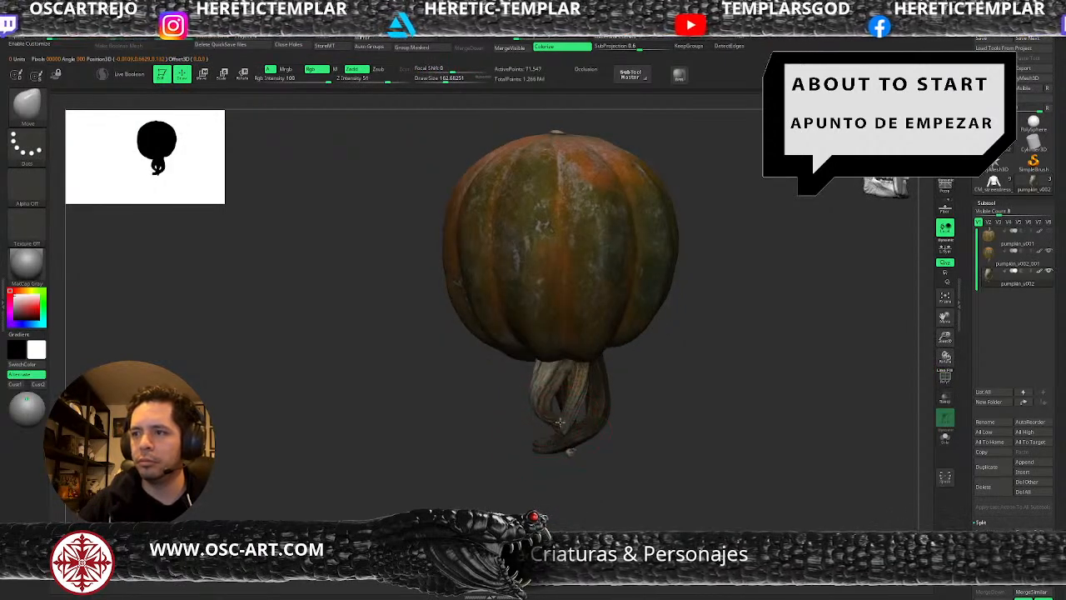
{"action": "left_click_drag", "start_coordinate": [560, 414], "coordinate": [573, 409]}
{"action": "right_click_drag", "start_coordinate": [659, 415], "coordinate": [578, 410]}
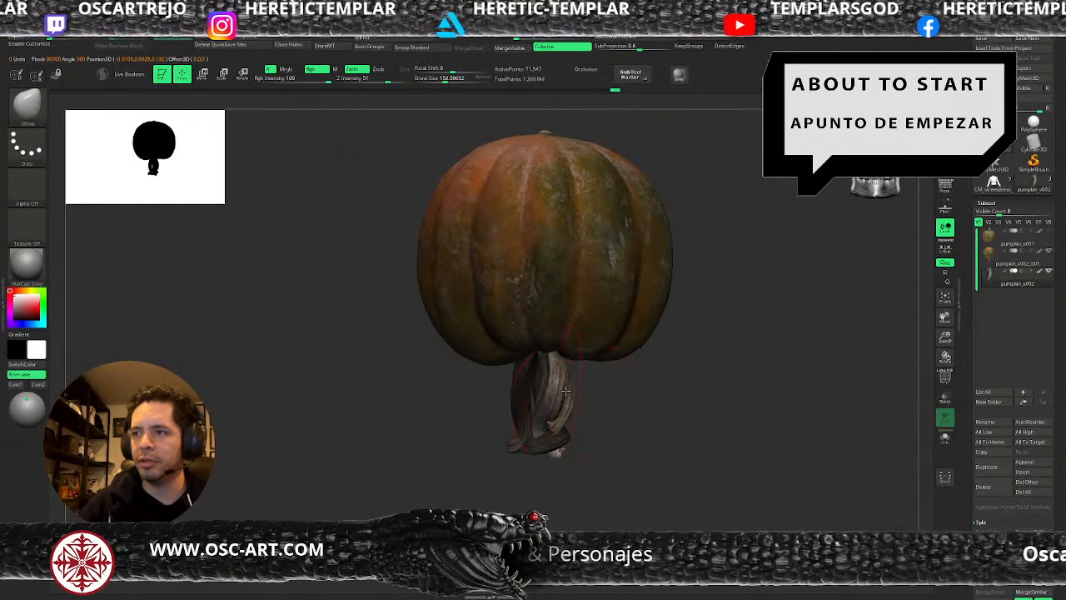
{"action": "left_click_drag", "start_coordinate": [539, 357], "coordinate": [541, 363]}
{"action": "key", "text": "s"}
{"action": "left_click", "coordinate": [563, 415]}
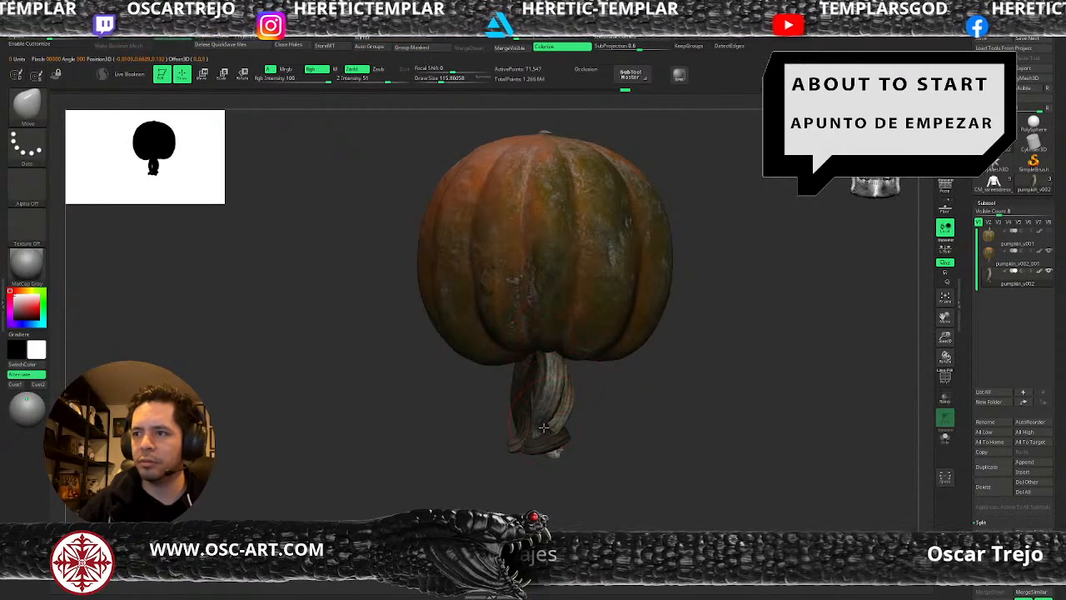
Push the unmasked stem's upper part outward beneath the pumpkin with the Move brush, starting at a size of about 109.
{"action": "mouse_move", "coordinate": [598, 451]}
{"action": "right_mouse_down"}
{"action": "mouse_move", "coordinate": [566, 457]}
{"action": "mouse_move", "coordinate": [597, 448]}
{"action": "mouse_move", "coordinate": [595, 423]}
{"action": "mouse_move", "coordinate": [572, 403]}
{"action": "right_mouse_up"}
{"action": "key", "text": "s"}
{"action": "left_click_drag", "start_coordinate": [525, 401], "coordinate": [515, 401]}
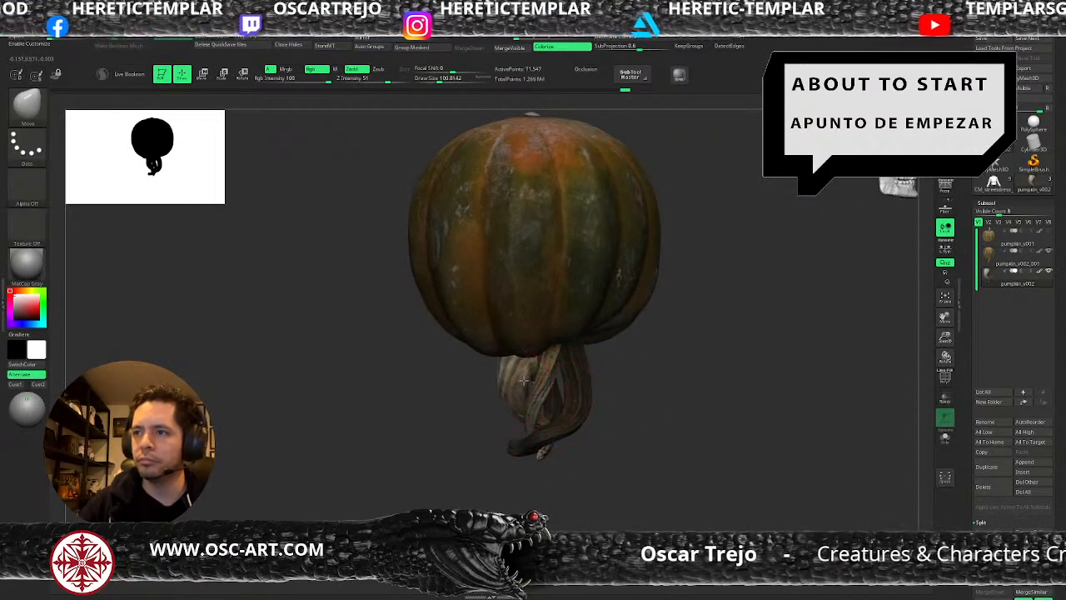
{"action": "left_click_drag", "start_coordinate": [528, 365], "coordinate": [510, 370]}
{"action": "right_click_drag", "start_coordinate": [511, 374], "coordinate": [501, 410]}
{"action": "right_click_drag", "start_coordinate": [566, 394], "coordinate": [538, 387]}
{"action": "key", "text": "s"}
{"action": "left_click_drag", "start_coordinate": [538, 385], "coordinate": [516, 352]}
{"action": "key", "text": "s"}
{"action": "left_click_drag", "start_coordinate": [509, 347], "coordinate": [499, 341]}
Lengthen and bend the lower tip of the unmasked stem with the Move brush, reducing its size to about 68.
{"action": "right_click_drag", "start_coordinate": [434, 414], "coordinate": [510, 426]}
{"action": "key", "text": "s"}
{"action": "left_click_drag", "start_coordinate": [486, 434], "coordinate": [497, 419]}
{"action": "mouse_move", "coordinate": [444, 471]}
{"action": "right_mouse_down"}
{"action": "mouse_move", "coordinate": [469, 478]}
{"action": "mouse_move", "coordinate": [474, 469]}
{"action": "right_mouse_up"}
{"action": "key", "text": "s"}
{"action": "mouse_move", "coordinate": [473, 465]}
{"action": "left_mouse_down"}
{"action": "mouse_move", "coordinate": [462, 469]}
{"action": "mouse_move", "coordinate": [465, 487]}
{"action": "left_mouse_up"}
{"action": "right_click_drag", "start_coordinate": [466, 490], "coordinate": [437, 486]}
{"action": "left_click_drag", "start_coordinate": [472, 463], "coordinate": [468, 469]}
{"action": "right_click_drag", "start_coordinate": [494, 468], "coordinate": [457, 470]}
{"action": "left_click_drag", "start_coordinate": [466, 465], "coordinate": [471, 463], "text": "shift"}
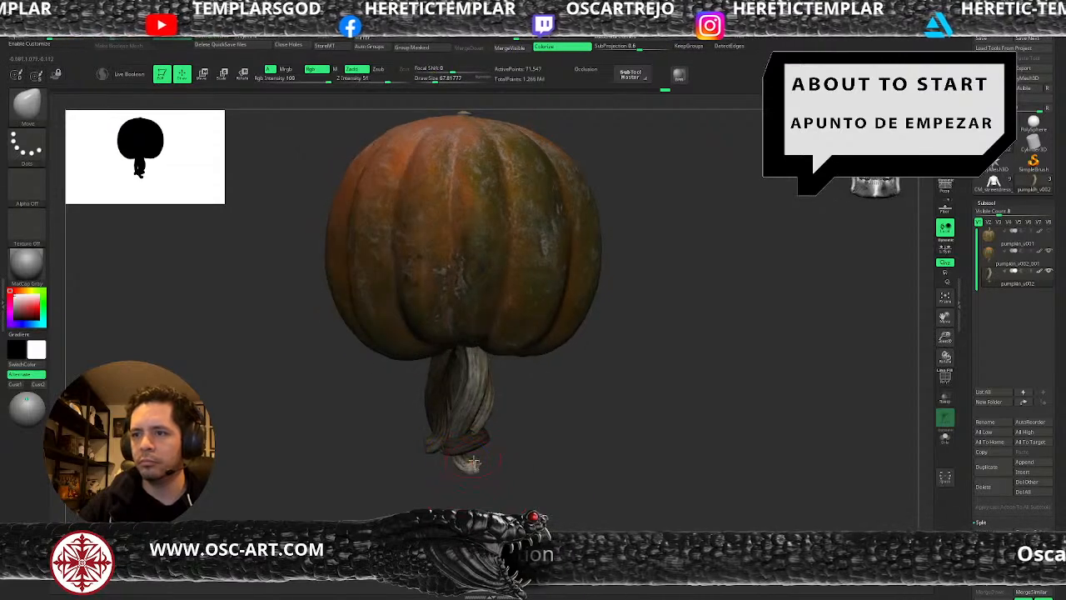
Sharpen the grooves along the unmasked stem with the DamStandard brush at a size of about 33.
{"action": "right_click_drag", "start_coordinate": [546, 396], "coordinate": [482, 422]}
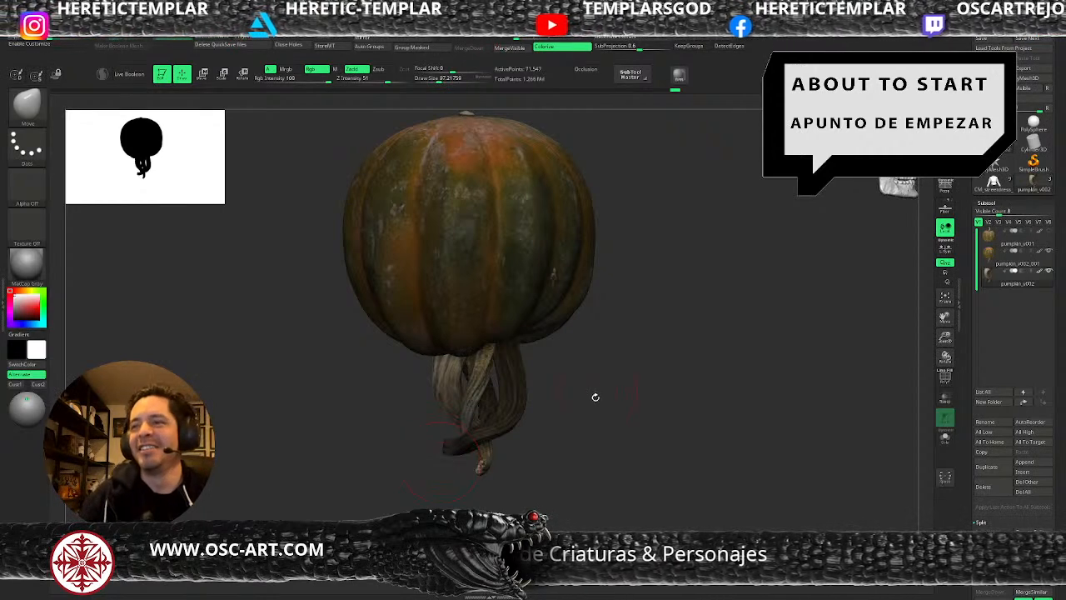
{"action": "key", "text": "s"}
{"action": "left_click", "coordinate": [497, 365]}
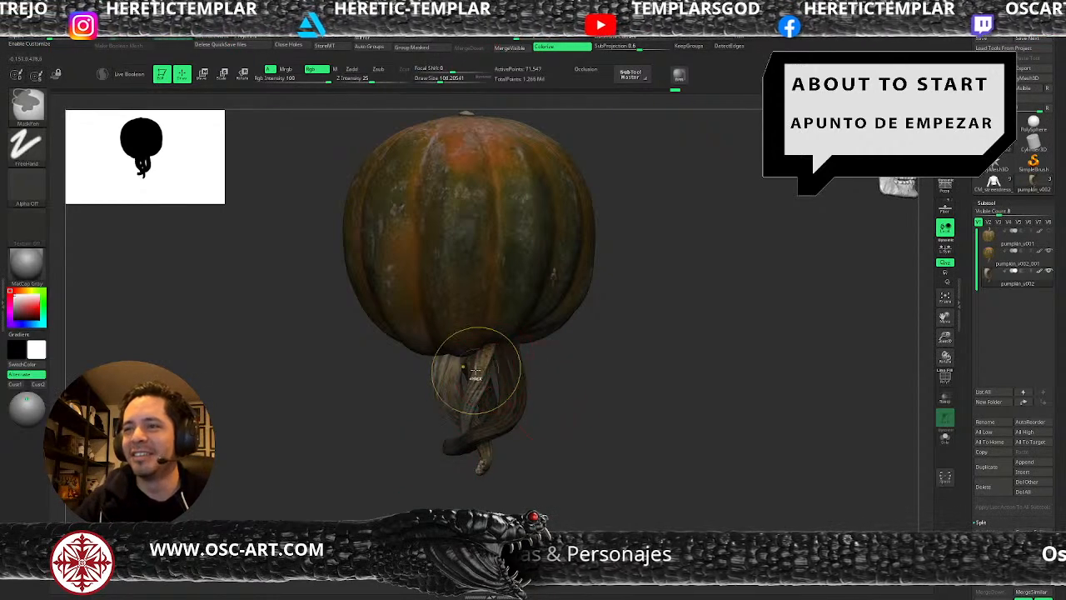
{"action": "key", "text": "b"}
{"action": "key", "text": "d"}
{"action": "key", "text": "s"}
{"action": "key", "text": "s"}
{"action": "left_click", "coordinate": [445, 371]}
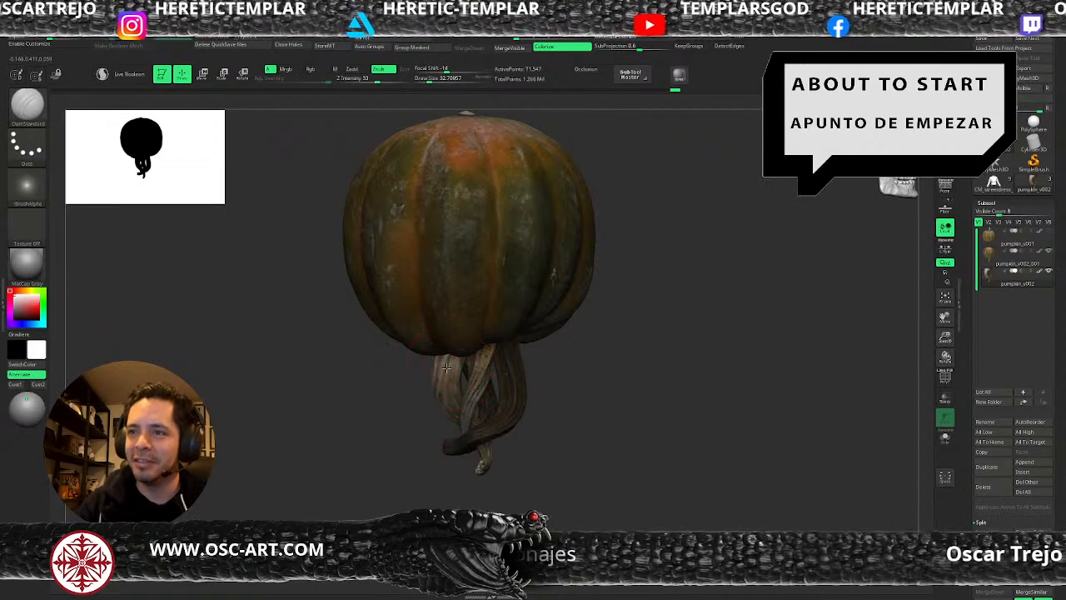
{"action": "left_click_drag", "start_coordinate": [453, 414], "coordinate": [457, 417]}
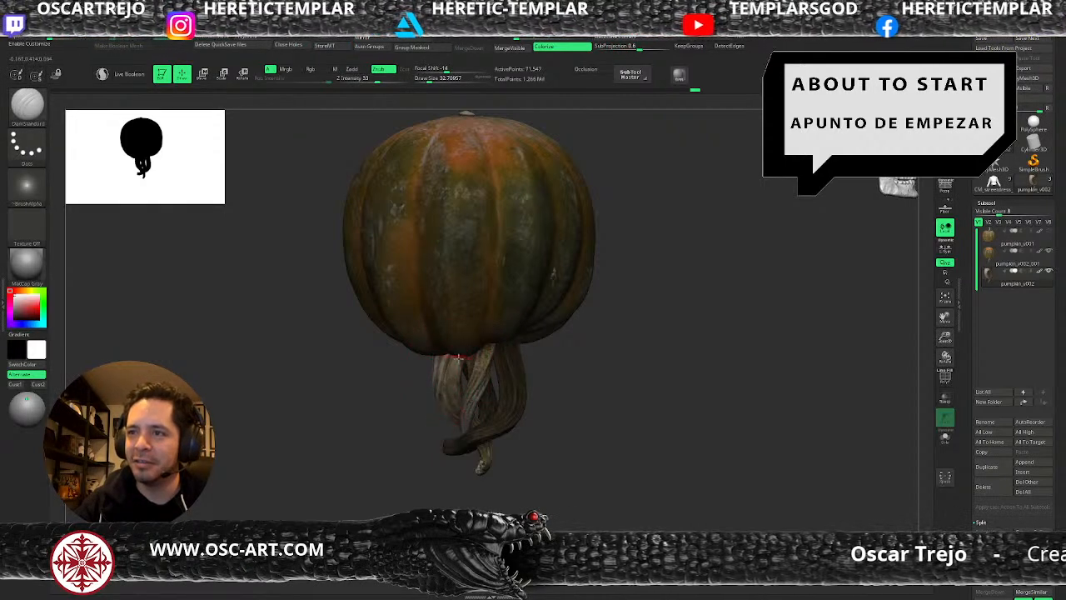
{"action": "left_click_drag", "start_coordinate": [397, 440], "coordinate": [439, 383]}
{"action": "left_click_drag", "start_coordinate": [510, 436], "coordinate": [558, 421]}
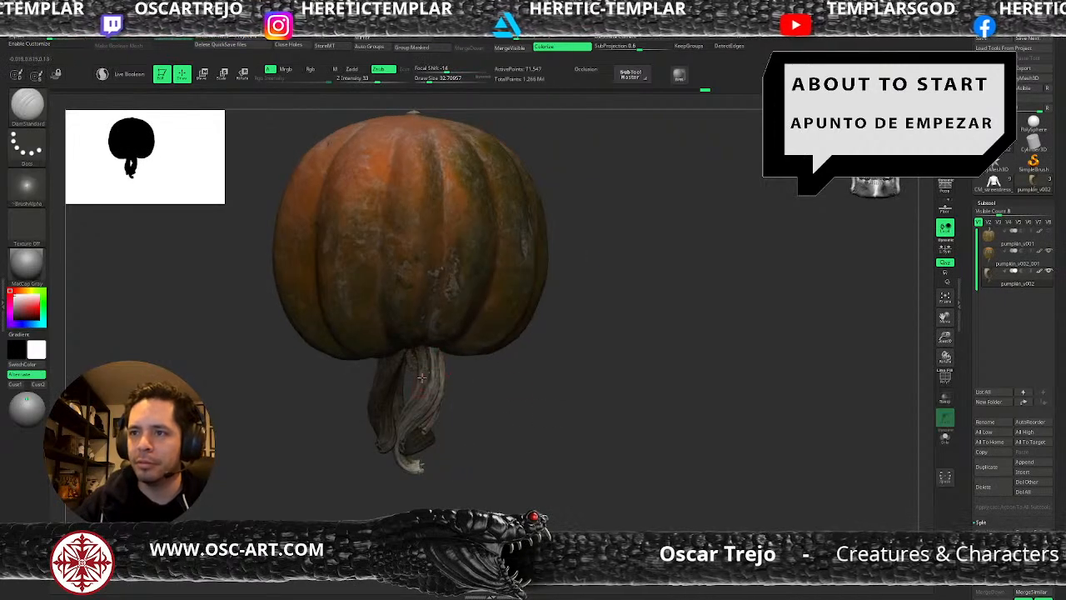
Switch back to the Move brush, set its size to about 85, and invert the mask between the stems.
{"action": "mouse_move", "coordinate": [457, 447]}
{"action": "left_mouse_down"}
{"action": "mouse_move", "coordinate": [398, 454]}
{"action": "mouse_move", "coordinate": [425, 484]}
{"action": "mouse_move", "coordinate": [432, 450]}
{"action": "mouse_move", "coordinate": [466, 470]}
{"action": "mouse_move", "coordinate": [429, 443]}
{"action": "mouse_move", "coordinate": [431, 464]}
{"action": "mouse_move", "coordinate": [420, 456]}
{"action": "mouse_move", "coordinate": [458, 484]}
{"action": "mouse_move", "coordinate": [429, 463]}
{"action": "mouse_move", "coordinate": [443, 425]}
{"action": "mouse_move", "coordinate": [495, 427]}
{"action": "left_mouse_up"}
{"action": "key", "text": "b"}
{"action": "key", "text": "m"}
{"action": "key", "text": "v"}
{"action": "key", "text": "s"}
{"action": "key", "text": "s"}
{"action": "key", "text": "s"}
{"action": "key", "text": "s"}
{"action": "key", "text": "s"}
{"action": "left_click", "coordinate": [495, 427], "text": "ctrl"}
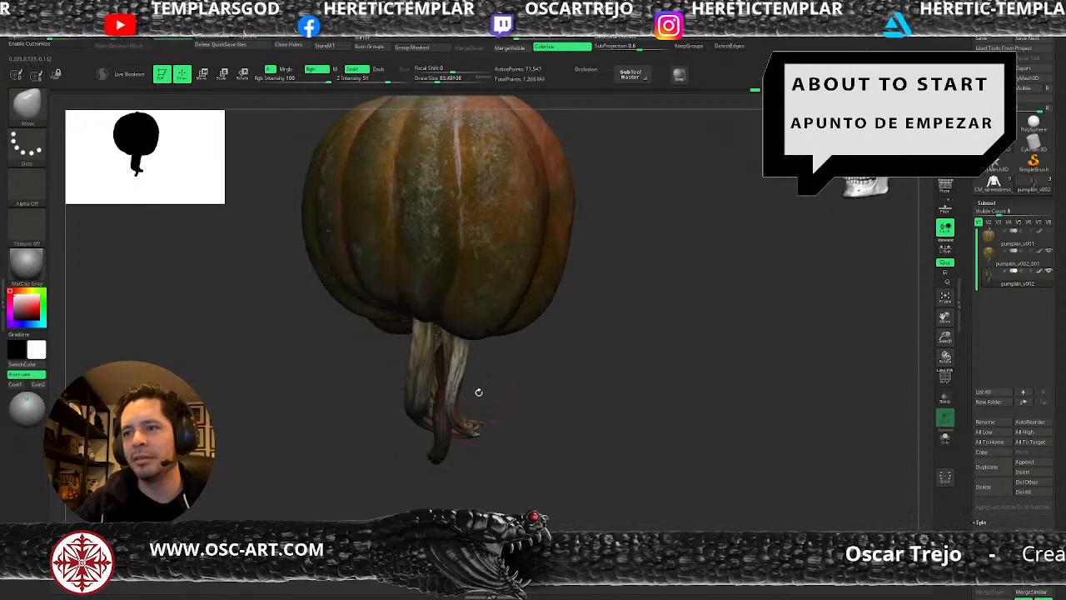
Invert the mask, shift the hanging stem's lower tip with the Move brush at about 101, and clear the mask.
{"action": "left_click_drag", "start_coordinate": [470, 391], "coordinate": [497, 402]}
{"action": "left_click", "coordinate": [497, 402], "text": "ctrl"}
{"action": "key", "text": "s"}
{"action": "left_click_drag", "start_coordinate": [430, 429], "coordinate": [431, 446]}
{"action": "key", "text": "s"}
{"action": "left_click_drag", "start_coordinate": [435, 444], "coordinate": [431, 444]}
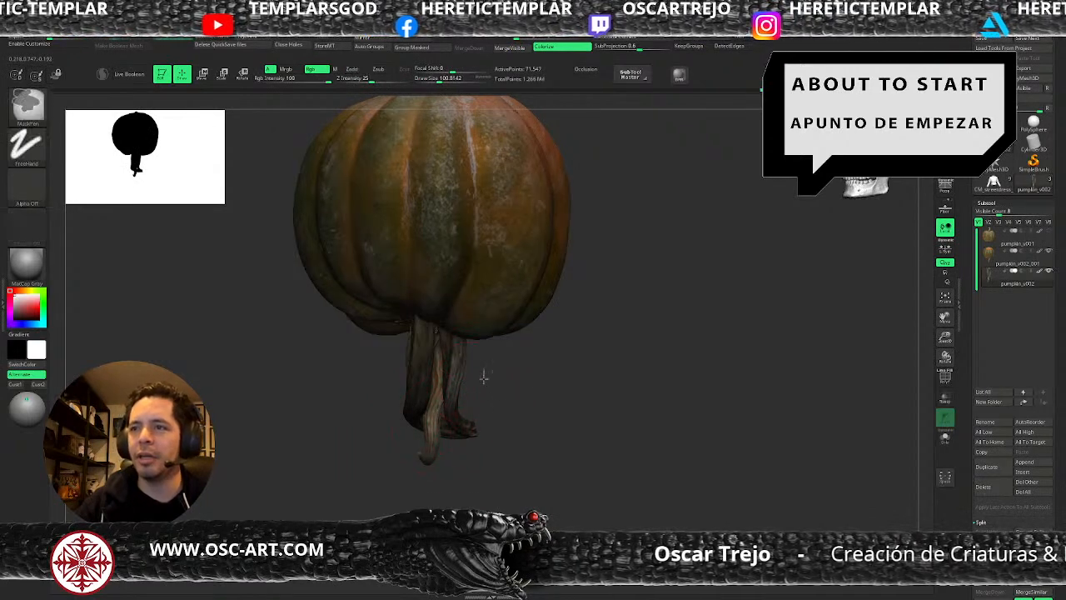
{"action": "left_click", "coordinate": [483, 370], "text": "ctrl"}
{"action": "left_click_drag", "start_coordinate": [522, 395], "coordinate": [475, 380], "text": "alt"}
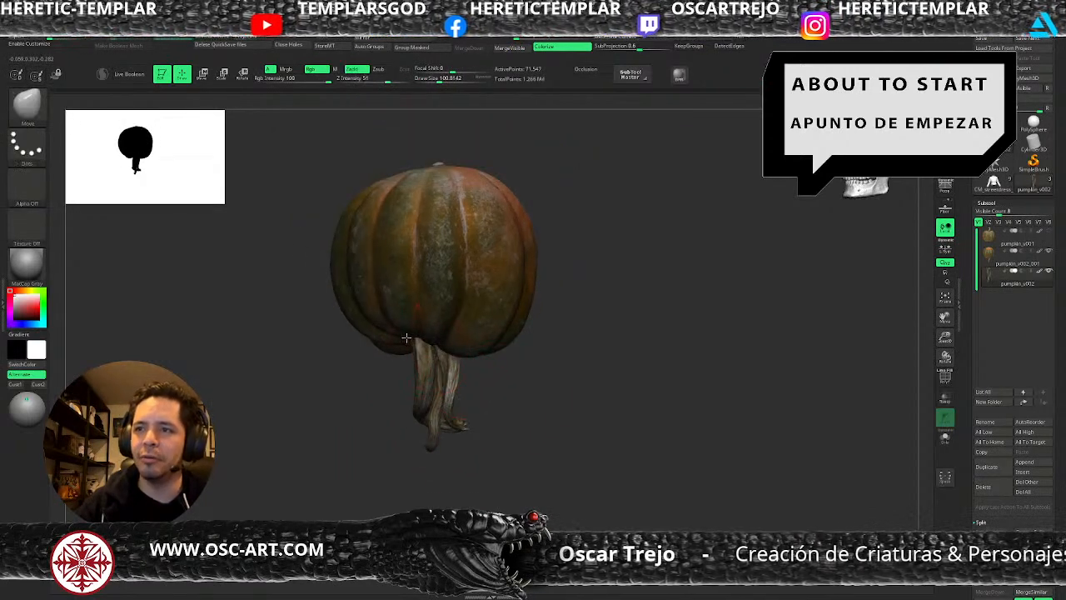
Reshape the upper part of the hanging stems with the Move Topological brush, raising its size to about 163, and undo the last stroke.
{"action": "key", "text": "b"}
{"action": "key", "text": "m"}
{"action": "key", "text": "t"}
{"action": "key", "text": "s"}
{"action": "mouse_move", "coordinate": [424, 346]}
{"action": "left_mouse_down"}
{"action": "mouse_move", "coordinate": [398, 334]}
{"action": "mouse_move", "coordinate": [418, 367]}
{"action": "mouse_move", "coordinate": [471, 369]}
{"action": "mouse_move", "coordinate": [446, 445]}
{"action": "mouse_move", "coordinate": [458, 440]}
{"action": "mouse_move", "coordinate": [425, 440]}
{"action": "mouse_move", "coordinate": [468, 433]}
{"action": "left_mouse_up"}
{"action": "key", "text": "s"}
{"action": "left_click_drag", "start_coordinate": [422, 349], "coordinate": [441, 363]}
{"action": "key", "text": "ctrl+z"}
{"action": "key", "text": "s"}
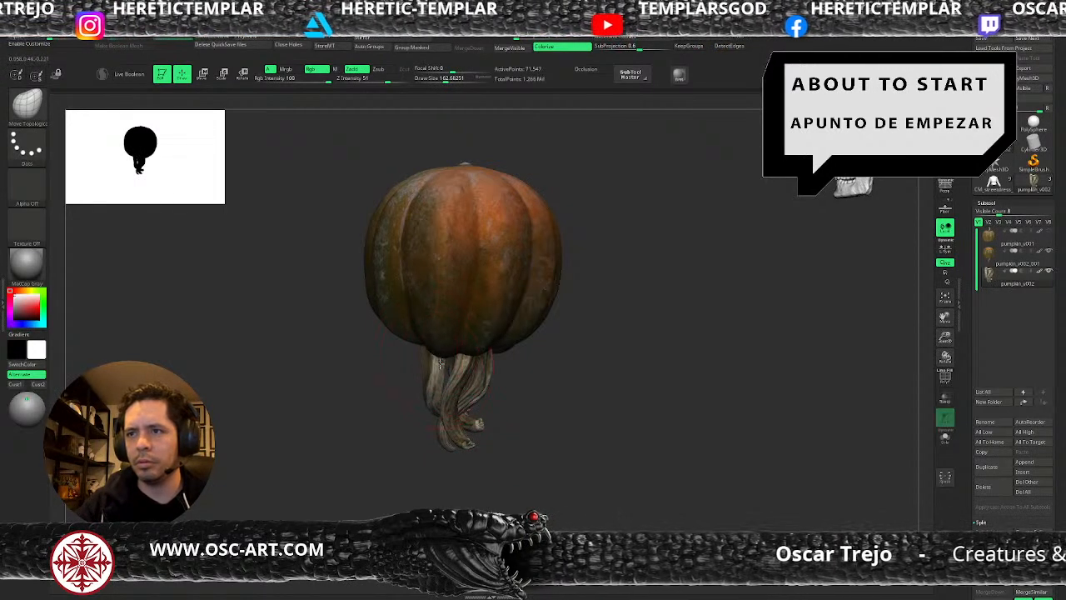
Switch to the Move brush and adjust the outline of the hanging stems below the pumpkin, reducing the brush size.
{"action": "left_click_drag", "start_coordinate": [532, 392], "coordinate": [528, 374], "text": "alt"}
{"action": "key", "text": "b"}
{"action": "key", "text": "m"}
{"action": "key", "text": "v"}
{"action": "mouse_move", "coordinate": [452, 429]}
{"action": "left_mouse_down"}
{"action": "mouse_move", "coordinate": [460, 434]}
{"action": "mouse_move", "coordinate": [468, 384]}
{"action": "mouse_move", "coordinate": [425, 375]}
{"action": "left_mouse_up"}
{"action": "key", "text": "s"}
{"action": "key", "text": "s"}
{"action": "key", "text": "s"}
{"action": "key", "text": "s"}
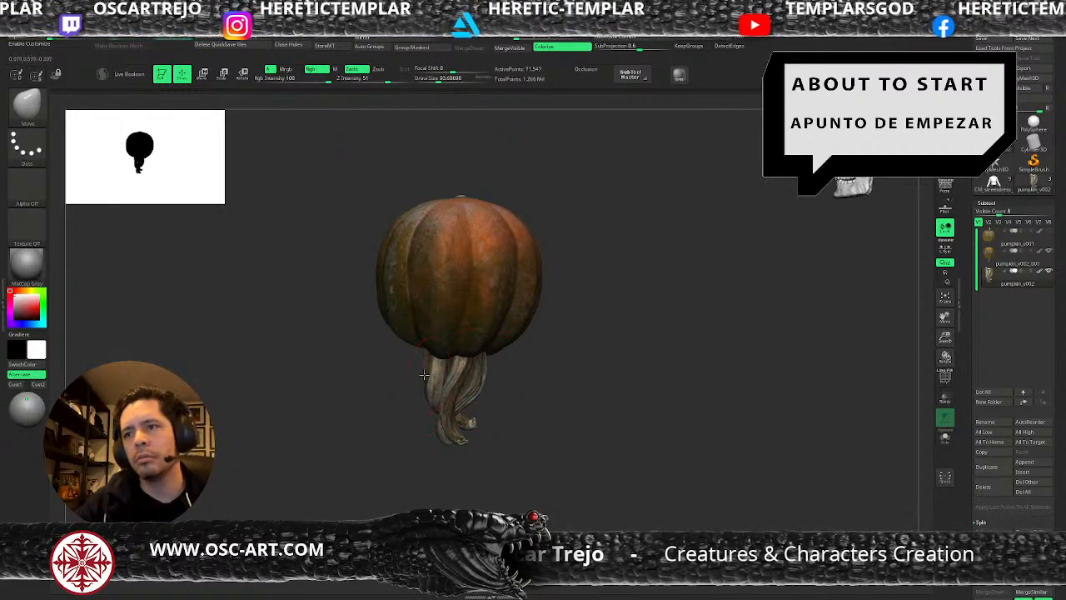
Nudge the top of the outer stem inward with the Move Topological brush at a size of about 97.
{"action": "key", "text": "b"}
{"action": "key", "text": "m"}
{"action": "key", "text": "t"}
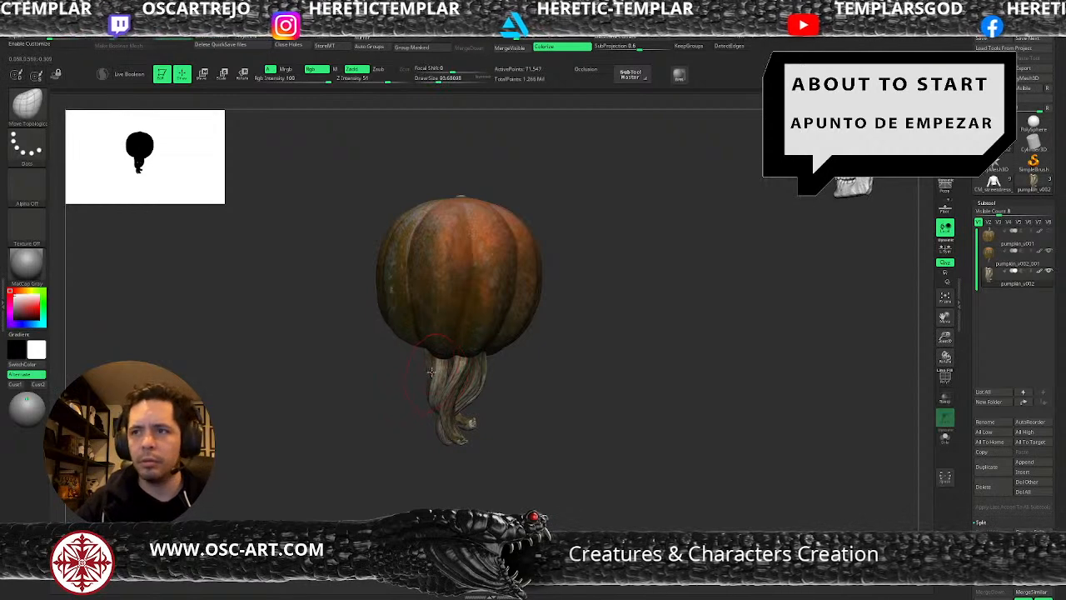
{"action": "key", "text": "bracketright"}
{"action": "left_click_drag", "start_coordinate": [435, 366], "coordinate": [442, 373]}
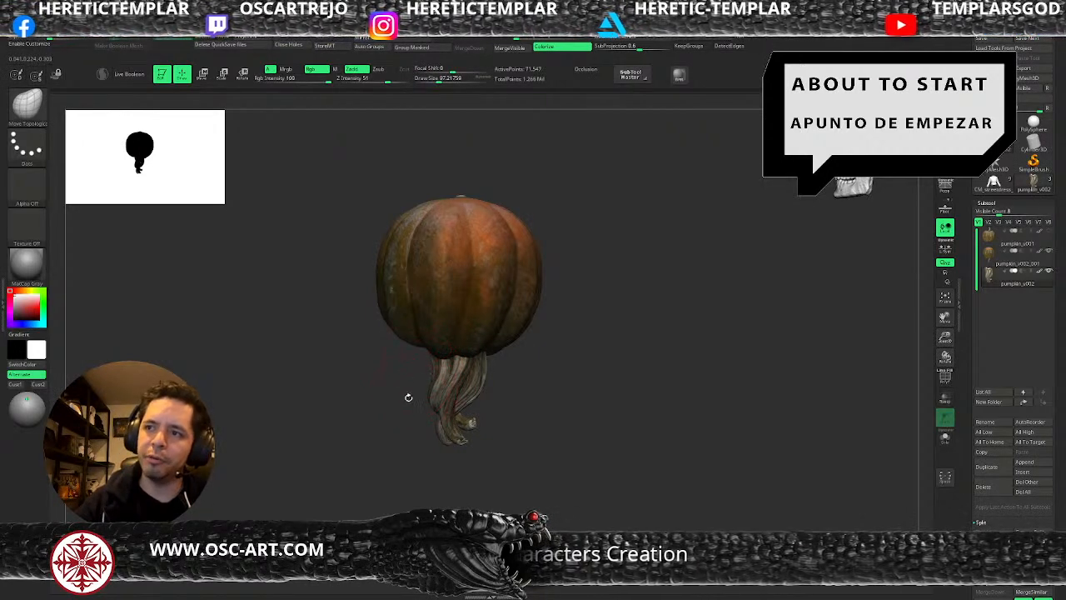
Make the pumpkin body pumpkin_v002_001 the active subtool.
{"action": "left_click_drag", "start_coordinate": [517, 375], "coordinate": [566, 419]}
{"action": "left_click", "coordinate": [489, 333], "text": "alt"}
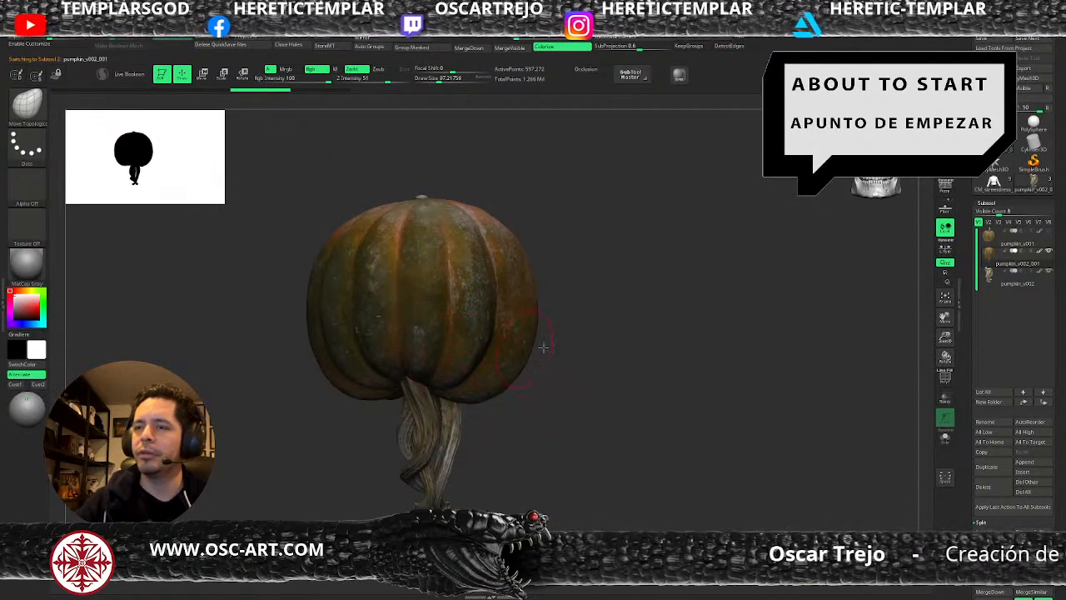
{"action": "left_click_drag", "start_coordinate": [593, 341], "coordinate": [638, 367], "text": "alt"}
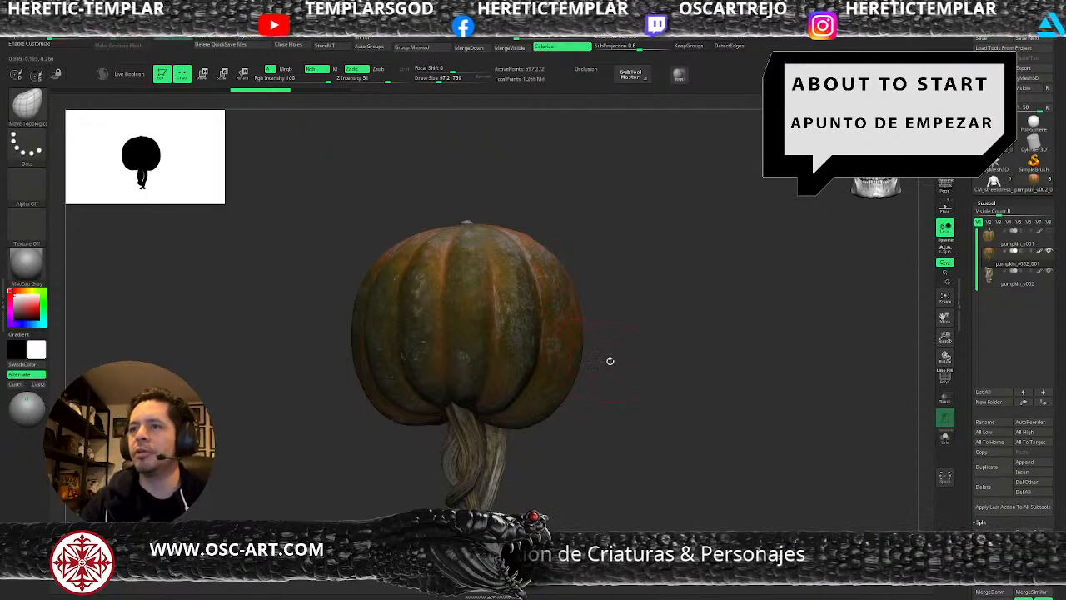
{"action": "key", "text": "w"}
{"action": "left_click_drag", "start_coordinate": [467, 398], "coordinate": [468, 361]}
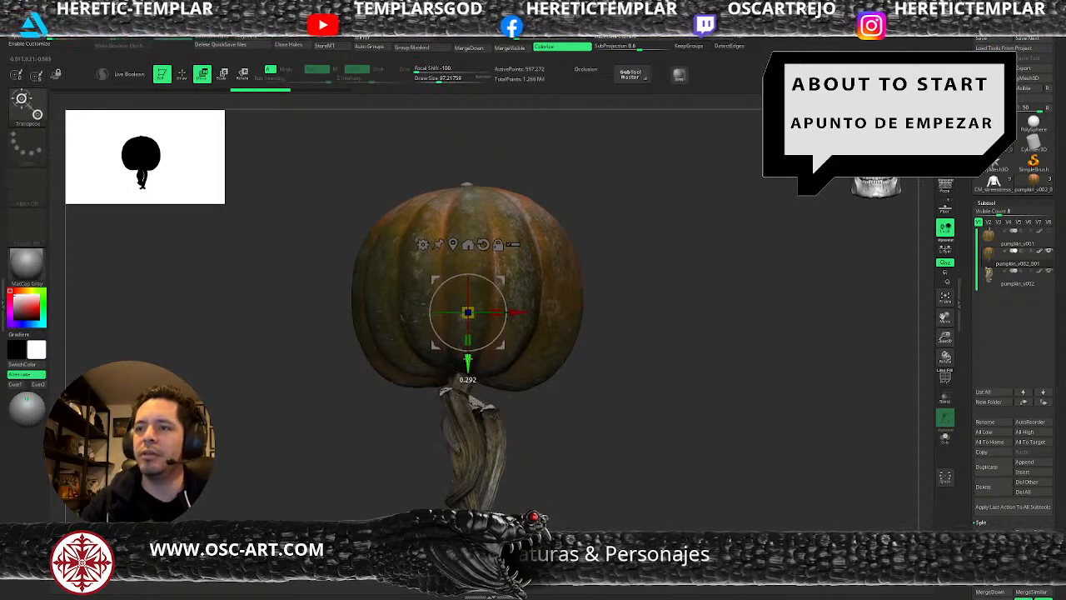
{"action": "key", "text": "q"}
{"action": "key", "text": "s"}
{"action": "left_click", "coordinate": [471, 386]}
{"action": "key", "text": "ctrl+z"}
Add two sculpting layers to the pumpkin body.
{"action": "mouse_move", "coordinate": [963, 520]}
{"action": "left_mouse_down"}
{"action": "mouse_move", "coordinate": [973, 388]}
{"action": "mouse_move", "coordinate": [974, 478]}
{"action": "left_mouse_up"}
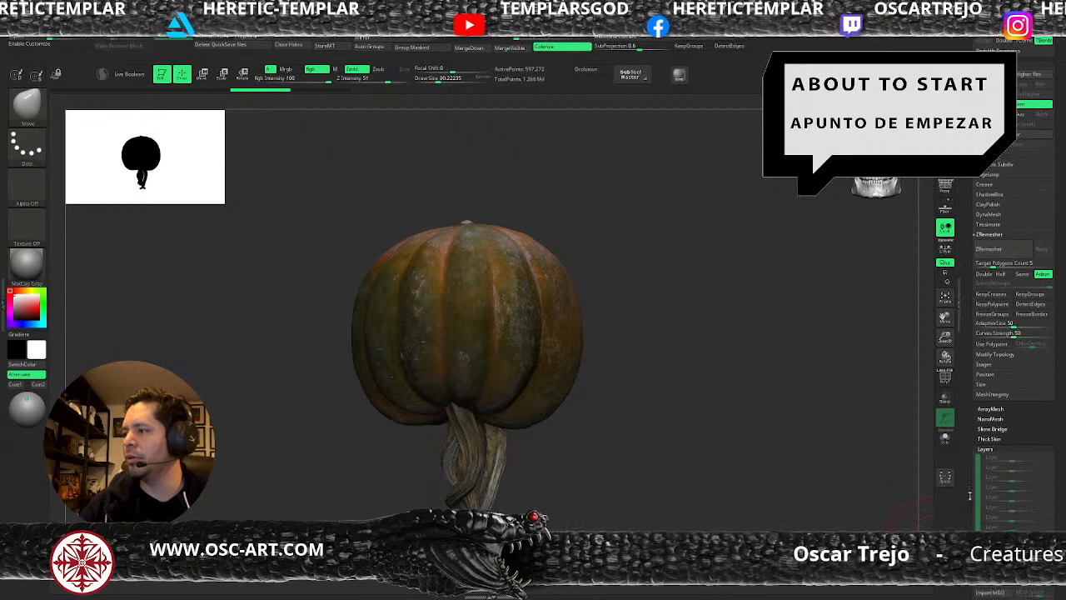
{"action": "left_click", "coordinate": [991, 557]}
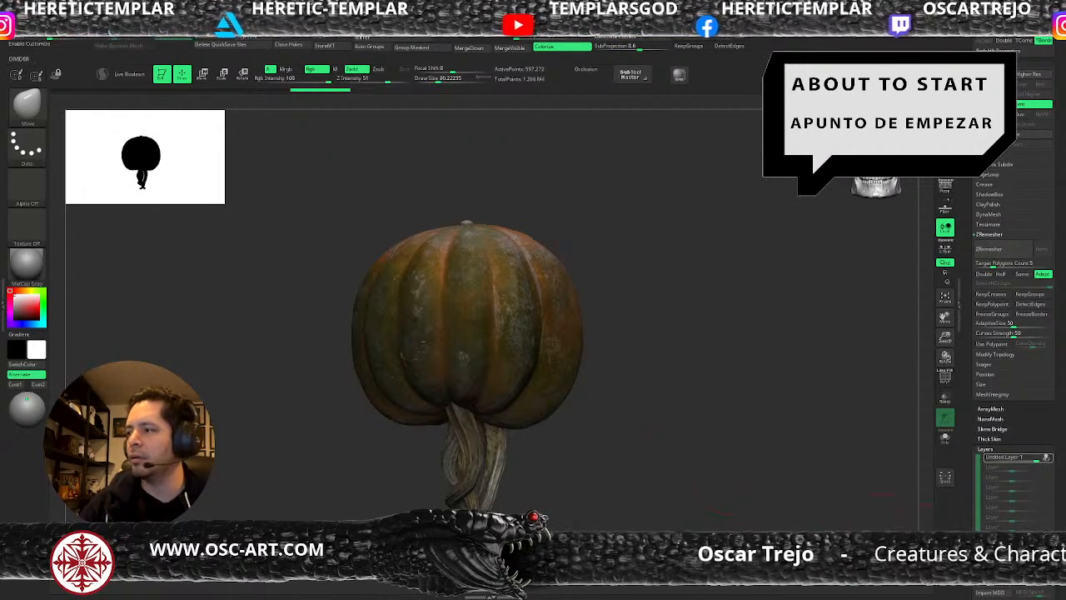
{"action": "left_click", "coordinate": [991, 557]}
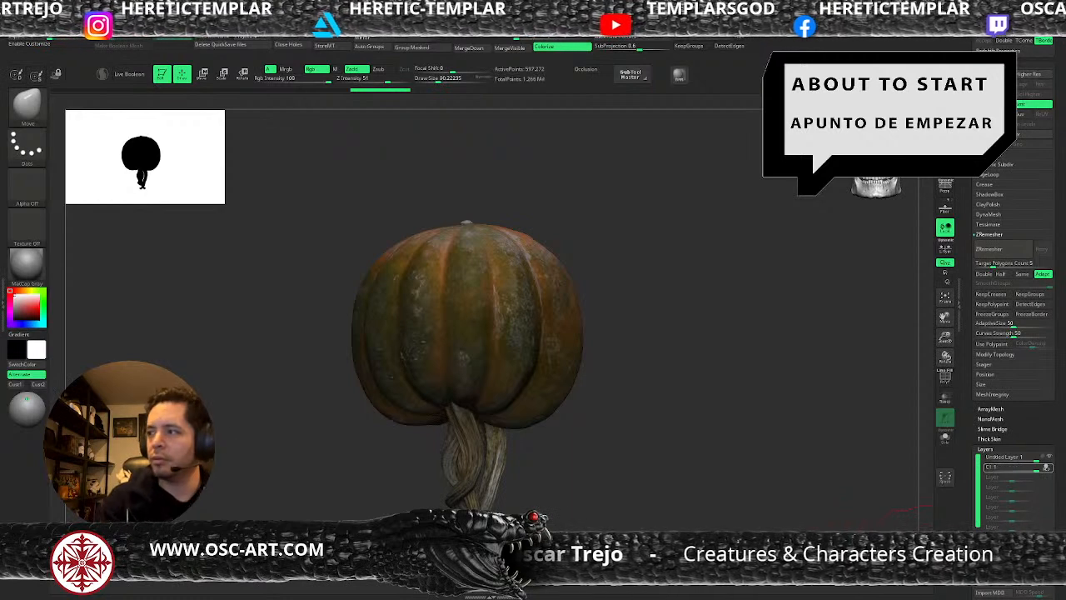
Move the pumpkin body straight up to expose the tops of the stems, and return to the Move brush.
{"action": "key", "text": "w"}
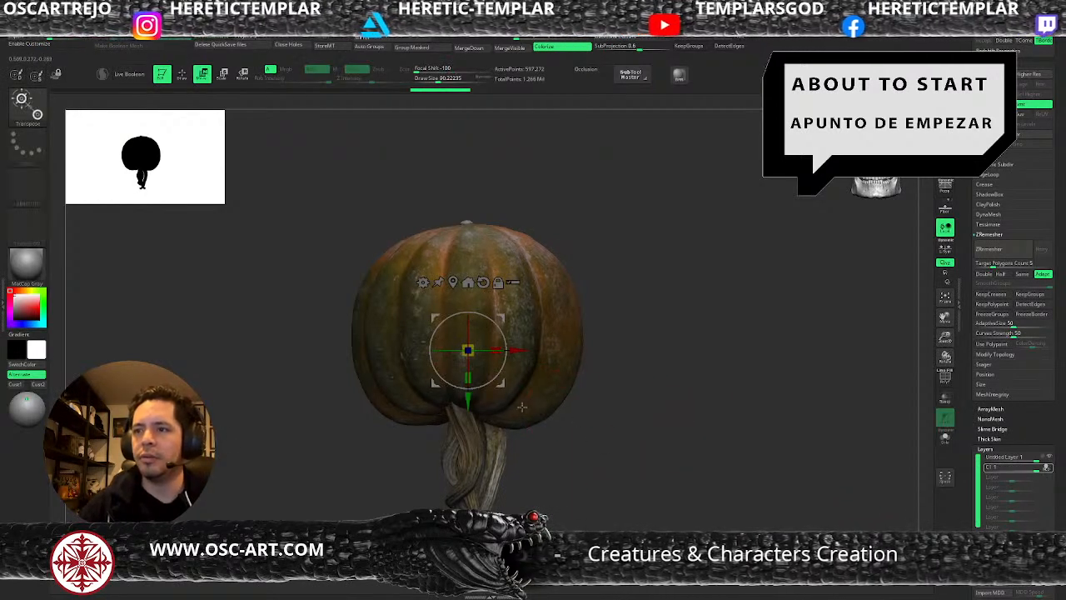
{"action": "left_click_drag", "start_coordinate": [468, 402], "coordinate": [468, 344]}
{"action": "key", "text": "q"}
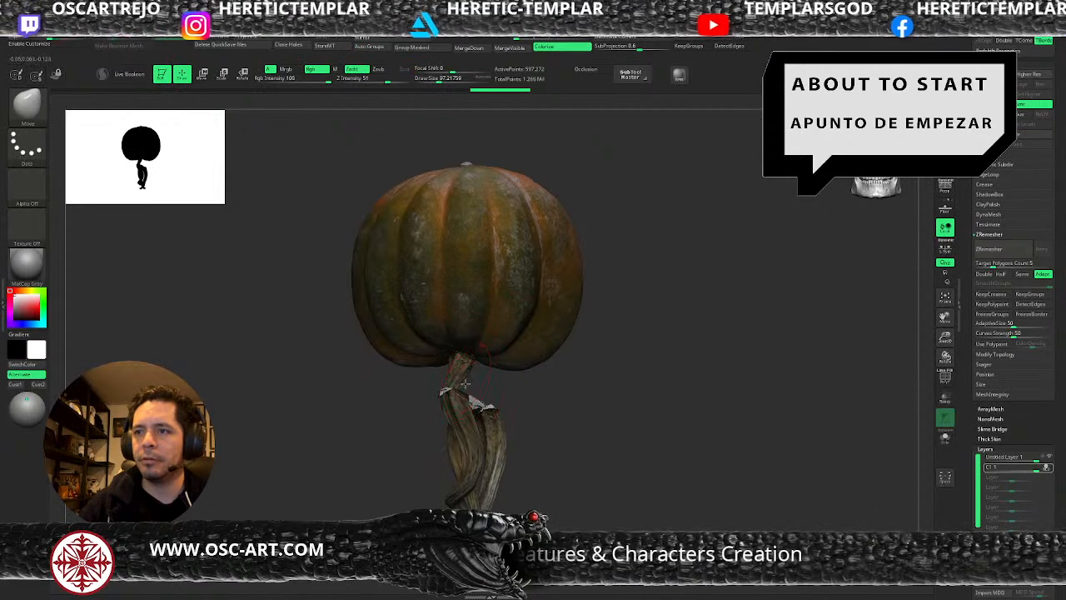
{"action": "key", "text": "bracketleft"}
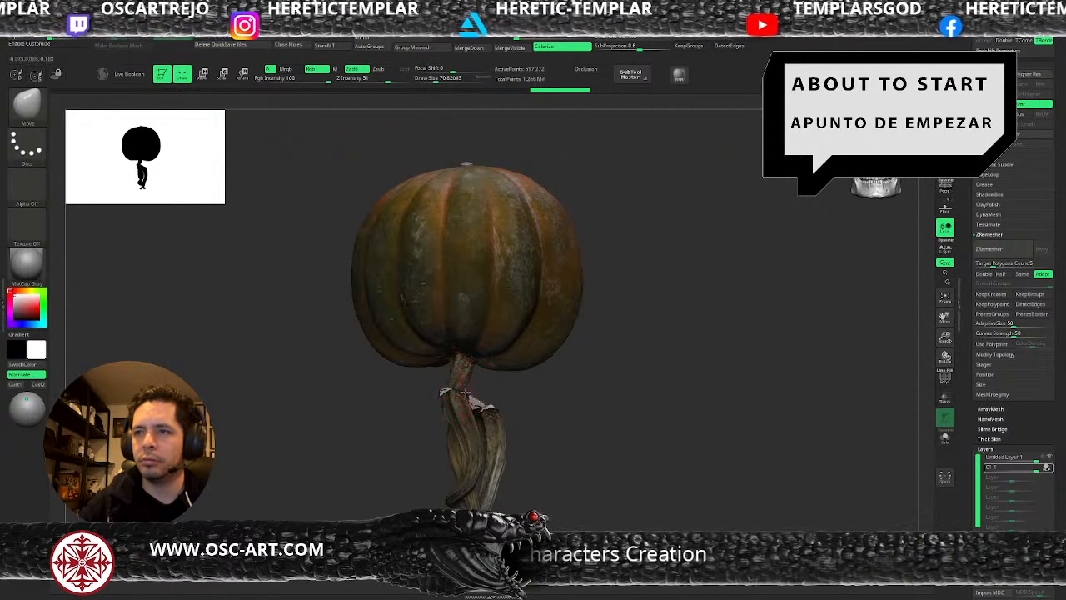
{"action": "key", "text": "w"}
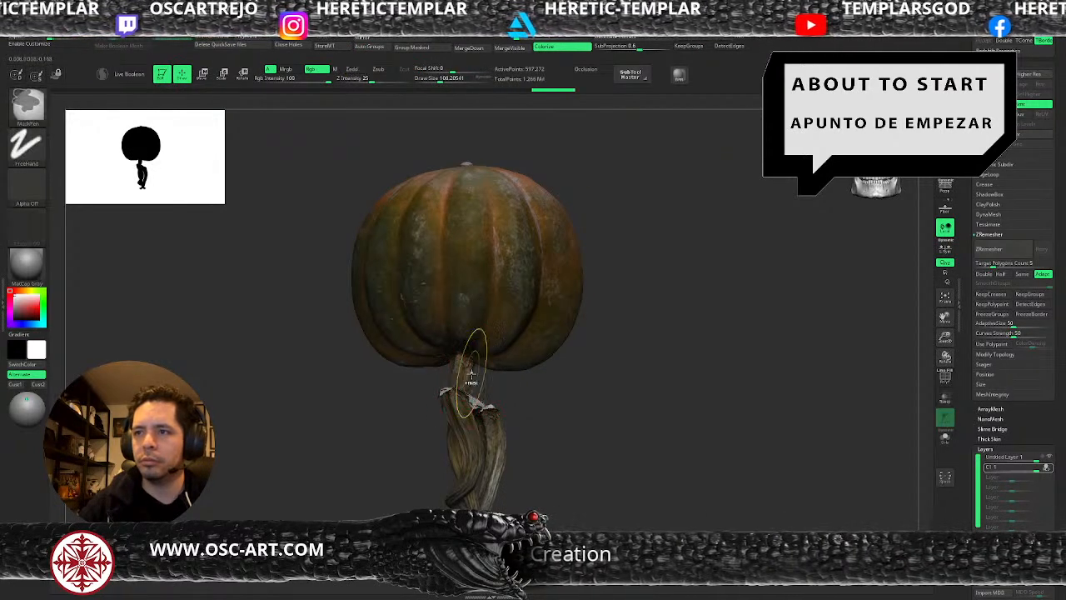
{"action": "key", "text": "q"}
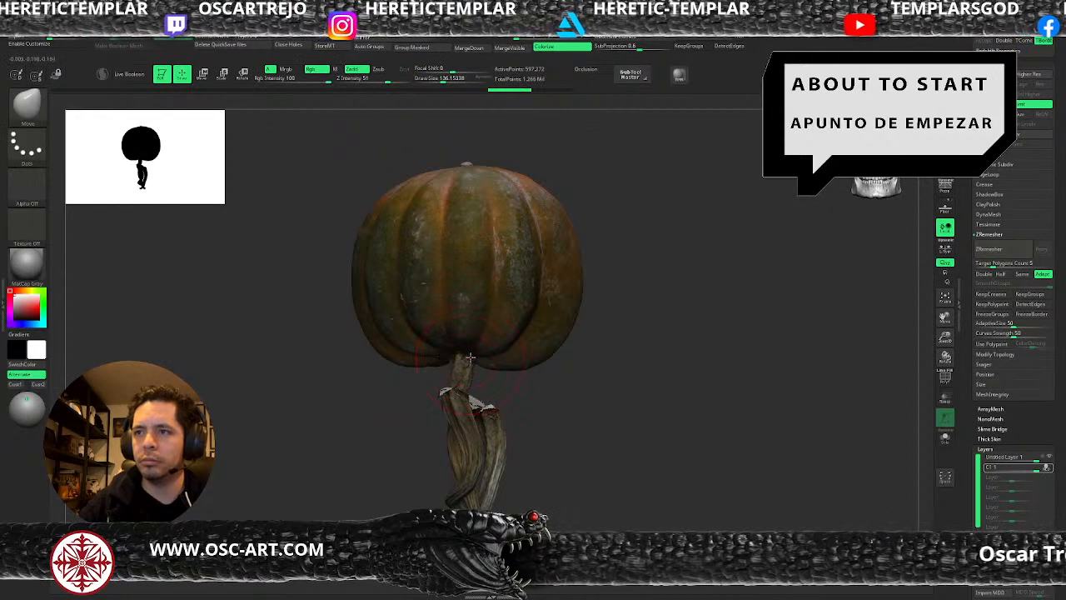
Pull the pumpkin's underside down toward the stems with the Move brush at varying sizes, down to about 94.
{"action": "key", "text": "s"}
{"action": "left_click", "coordinate": [471, 368]}
{"action": "mouse_move", "coordinate": [469, 362]}
{"action": "left_mouse_down"}
{"action": "mouse_move", "coordinate": [472, 375]}
{"action": "mouse_move", "coordinate": [497, 358]}
{"action": "mouse_move", "coordinate": [446, 376]}
{"action": "mouse_move", "coordinate": [397, 364]}
{"action": "left_mouse_up"}
{"action": "key", "text": "s"}
{"action": "left_click", "coordinate": [452, 370]}
{"action": "key", "text": "s"}
{"action": "left_click", "coordinate": [436, 373]}
{"action": "key", "text": "s"}
{"action": "left_click", "coordinate": [440, 376]}
{"action": "key", "text": "s"}
{"action": "left_click", "coordinate": [425, 354]}
{"action": "key", "text": "s"}
{"action": "left_click", "coordinate": [508, 371]}
{"action": "left_click_drag", "start_coordinate": [477, 386], "coordinate": [475, 377]}
{"action": "key", "text": "s"}
{"action": "left_click", "coordinate": [473, 393]}
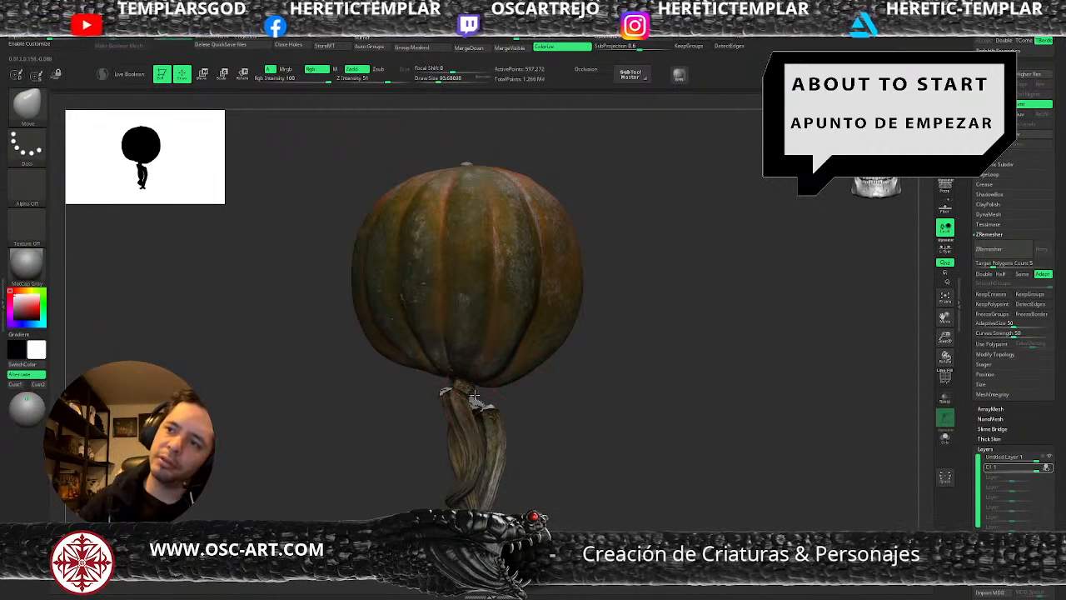
Taper the pumpkin's lower sides toward the stem neck with the Move brush, adjusting its size between strokes.
{"action": "left_click_drag", "start_coordinate": [555, 410], "coordinate": [504, 407]}
{"action": "key", "text": "s"}
{"action": "left_click", "coordinate": [493, 402]}
{"action": "mouse_move", "coordinate": [588, 393]}
{"action": "left_mouse_down"}
{"action": "mouse_move", "coordinate": [541, 384]}
{"action": "mouse_move", "coordinate": [521, 403]}
{"action": "left_mouse_up"}
{"action": "key", "text": "s"}
{"action": "left_click", "coordinate": [522, 392]}
{"action": "key", "text": "s"}
{"action": "left_click", "coordinate": [508, 386]}
{"action": "key", "text": "s"}
{"action": "left_click", "coordinate": [475, 390]}
Shape the base of the pumpkin around the neck from another side with the Move brush, raising its size to about 128.
{"action": "mouse_move", "coordinate": [544, 403]}
{"action": "left_mouse_down"}
{"action": "mouse_move", "coordinate": [555, 405]}
{"action": "mouse_move", "coordinate": [553, 392]}
{"action": "left_mouse_up"}
{"action": "key", "text": "s"}
{"action": "left_click_drag", "start_coordinate": [445, 419], "coordinate": [488, 415]}
{"action": "key", "text": "s"}
{"action": "left_click", "coordinate": [543, 395]}
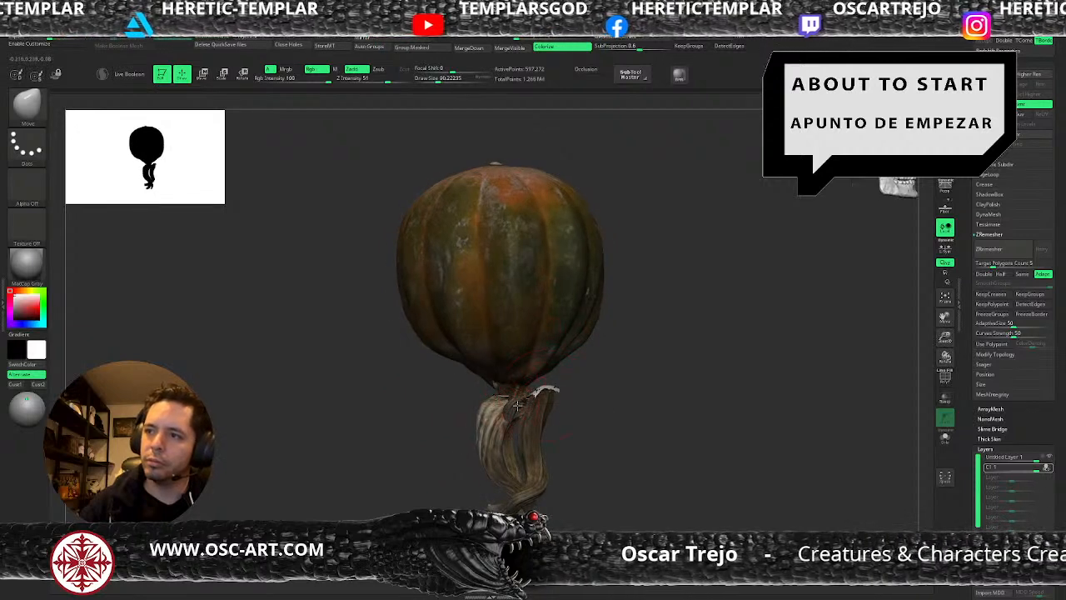
{"action": "key", "text": "s"}
{"action": "left_click", "coordinate": [524, 406]}
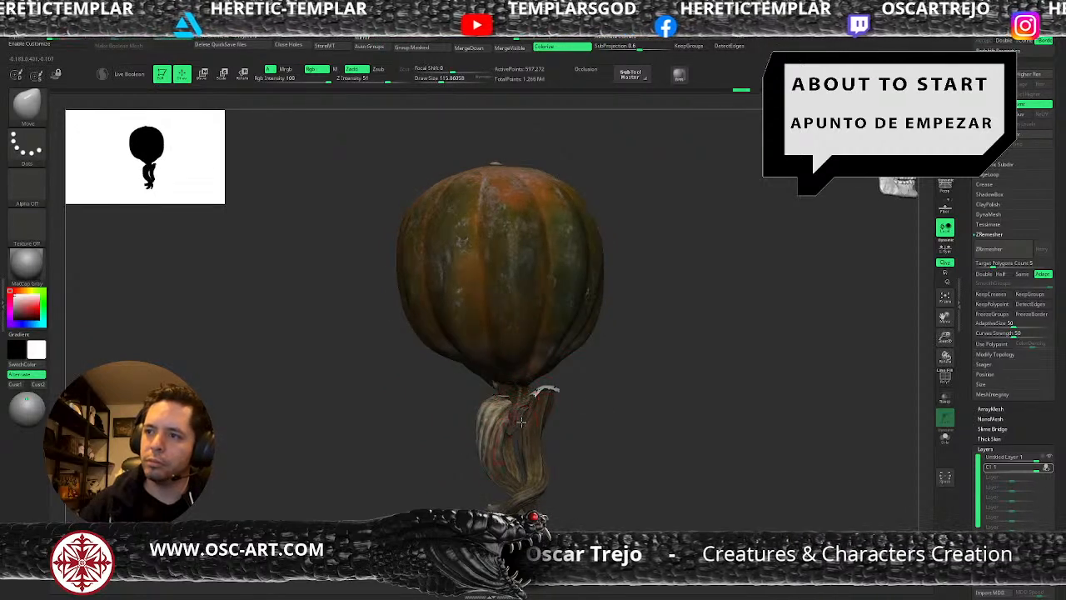
{"action": "key", "text": "s"}
{"action": "left_click", "coordinate": [529, 439]}
{"action": "key", "text": "s"}
{"action": "left_click", "coordinate": [540, 393]}
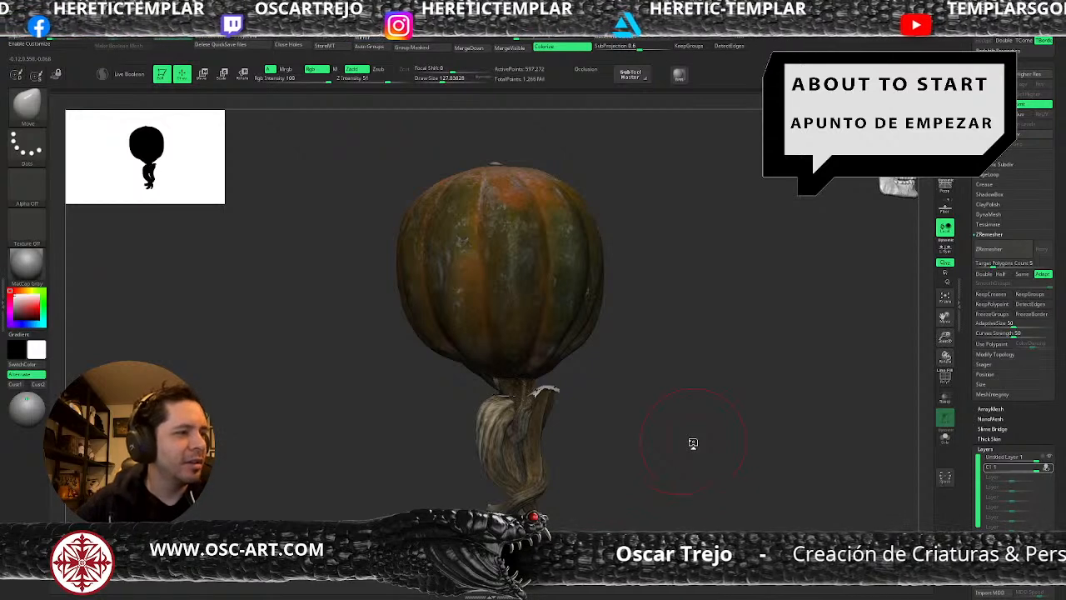
Reshape the lower ribs above the stems with the Move Topological brush at sizes of about 132 and 124.
{"action": "left_click_drag", "start_coordinate": [650, 402], "coordinate": [628, 386]}
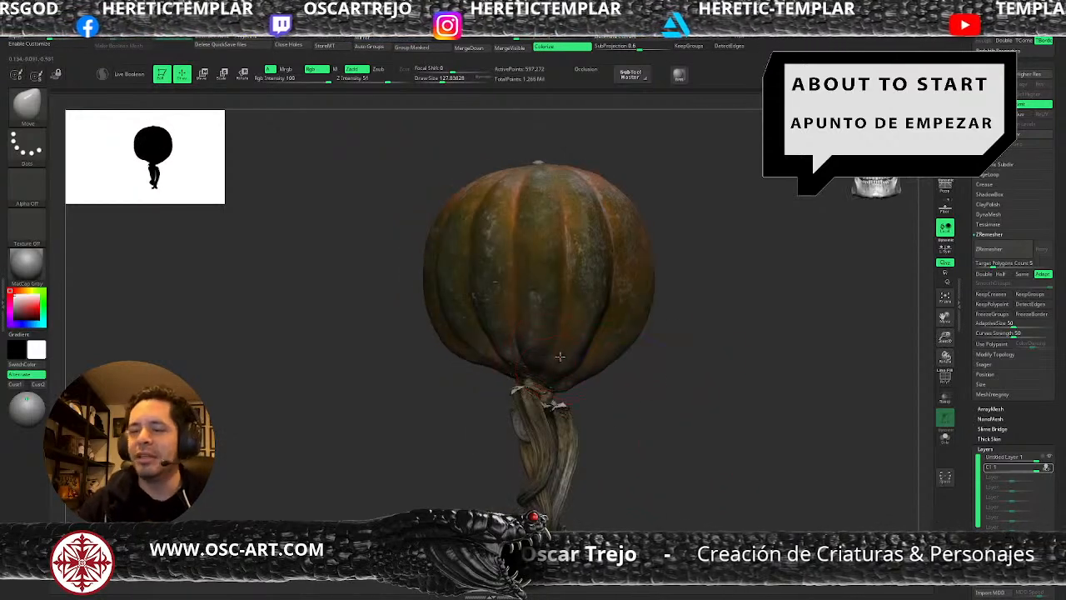
{"action": "key", "text": "b"}
{"action": "key", "text": "m"}
{"action": "key", "text": "t"}
{"action": "key", "text": "]"}
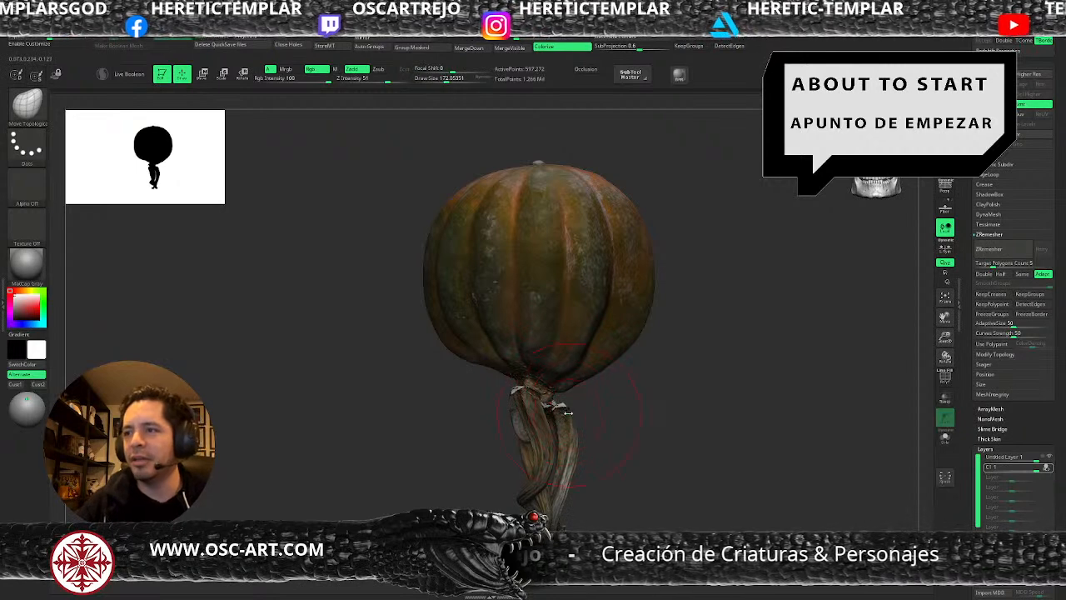
{"action": "key", "text": "["}
{"action": "key", "text": "["}
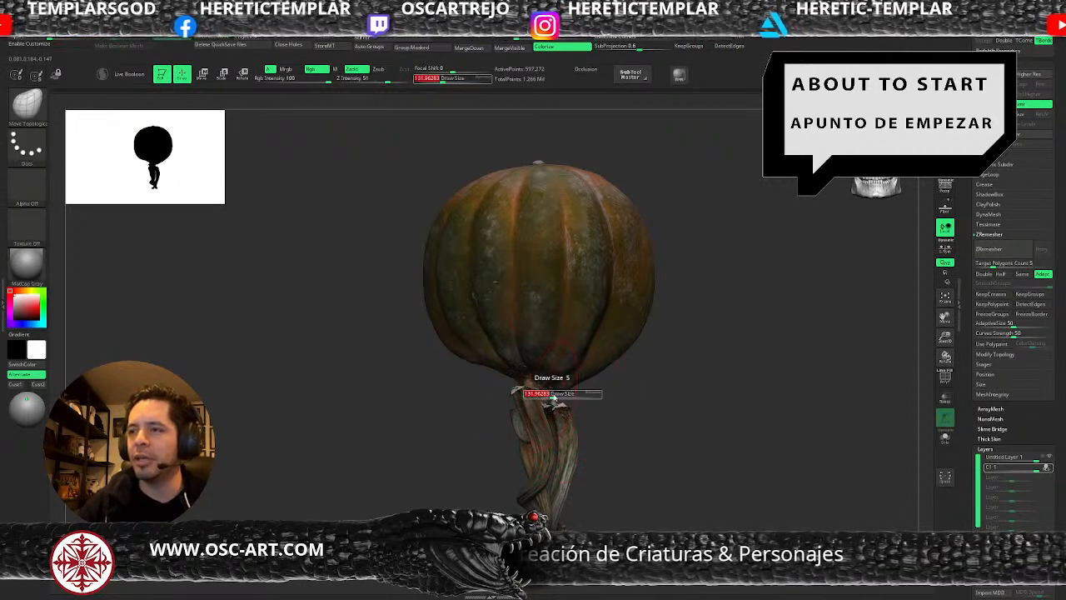
{"action": "left_click_drag", "start_coordinate": [543, 368], "coordinate": [540, 379]}
{"action": "key", "text": "s"}
{"action": "left_click", "coordinate": [569, 356]}
{"action": "key", "text": "s"}
{"action": "left_click", "coordinate": [591, 350]}
{"action": "left_click_drag", "start_coordinate": [587, 345], "coordinate": [590, 349]}
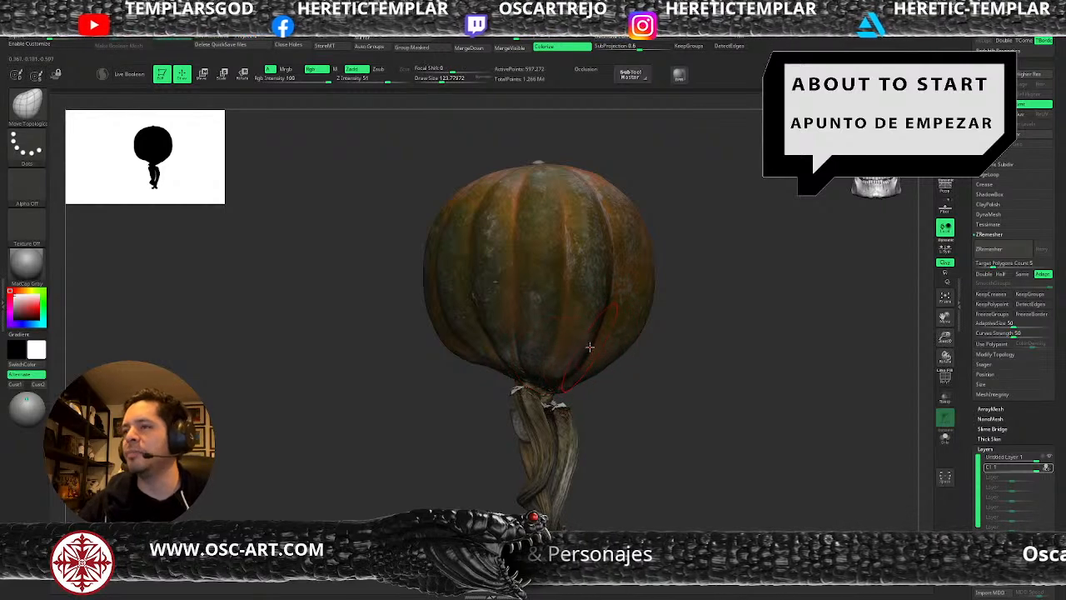
Refine the pumpkin's lower edge on both sides of the neck with the Move Topological brush at sizes of about 85 to 120.
{"action": "key", "text": "["}
{"action": "key", "text": "["}
{"action": "key", "text": "["}
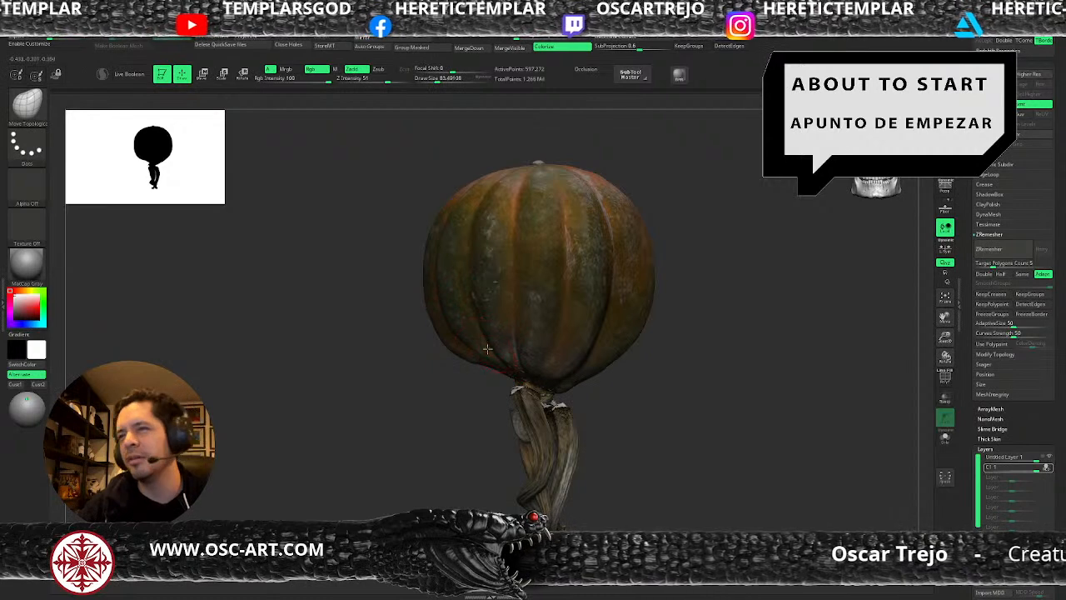
{"action": "key", "text": "]"}
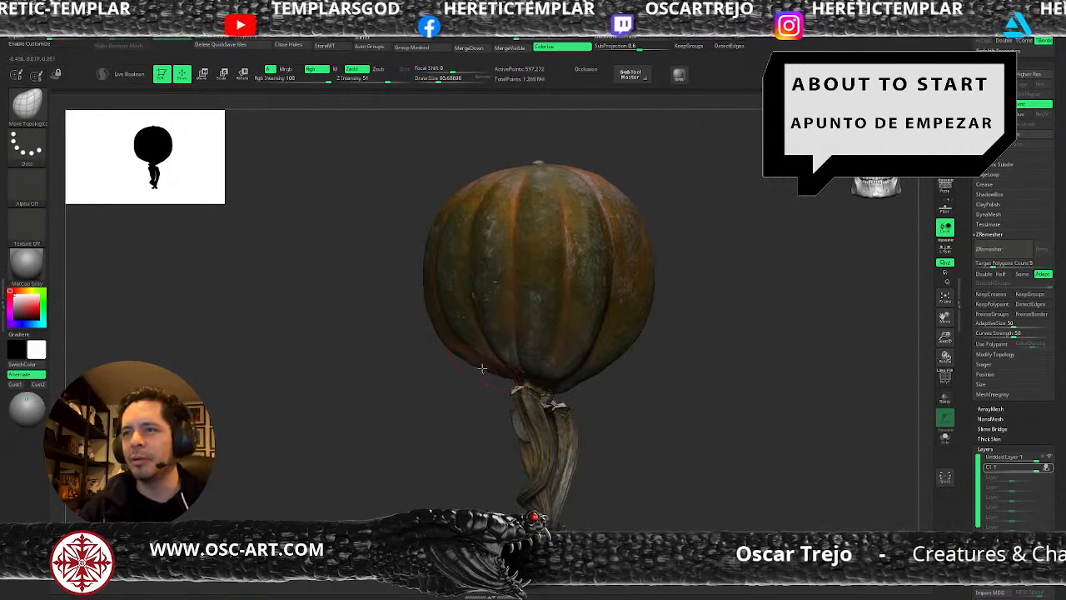
{"action": "left_click_drag", "start_coordinate": [705, 333], "coordinate": [622, 428]}
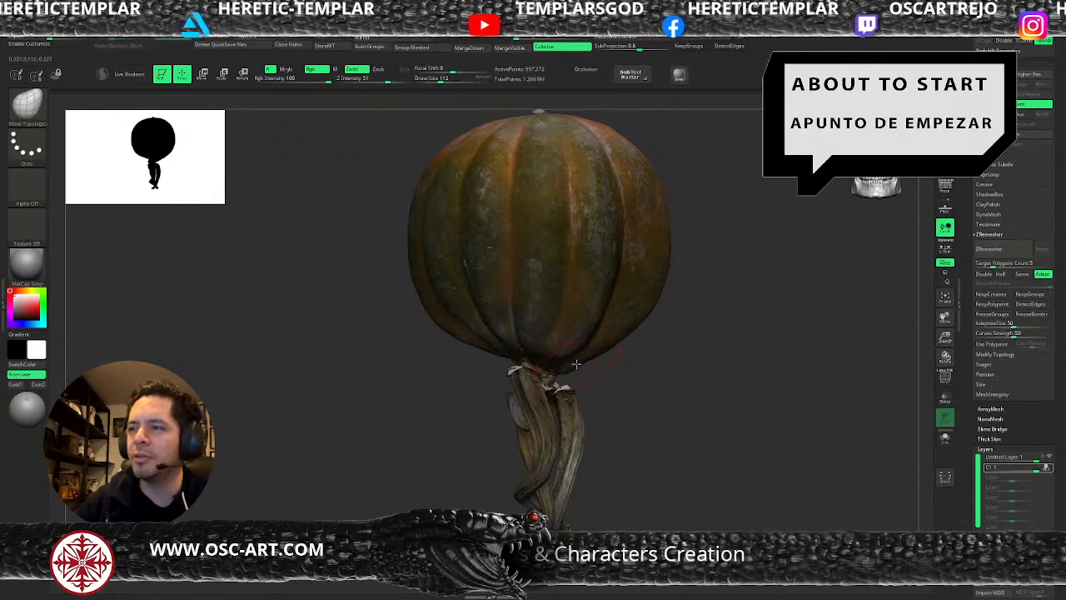
{"action": "key", "text": "bracketleft"}
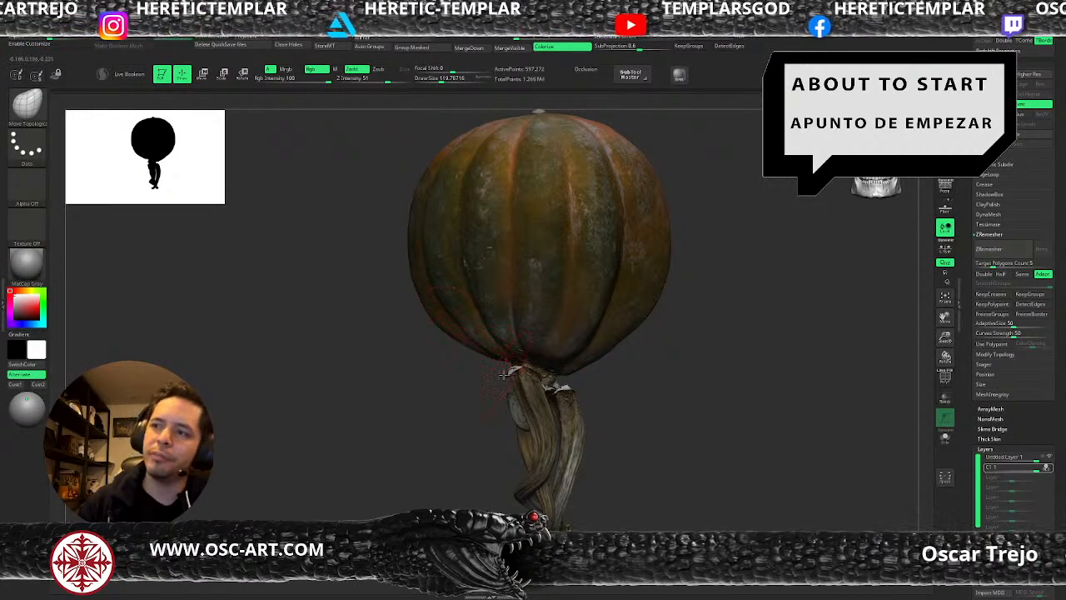
Select the stems subtool pumpkin_v002 and pull the stems' upper ends into the pumpkin's base with the Move Topological brush at about 90.
{"action": "left_click_drag", "start_coordinate": [476, 388], "coordinate": [519, 399]}
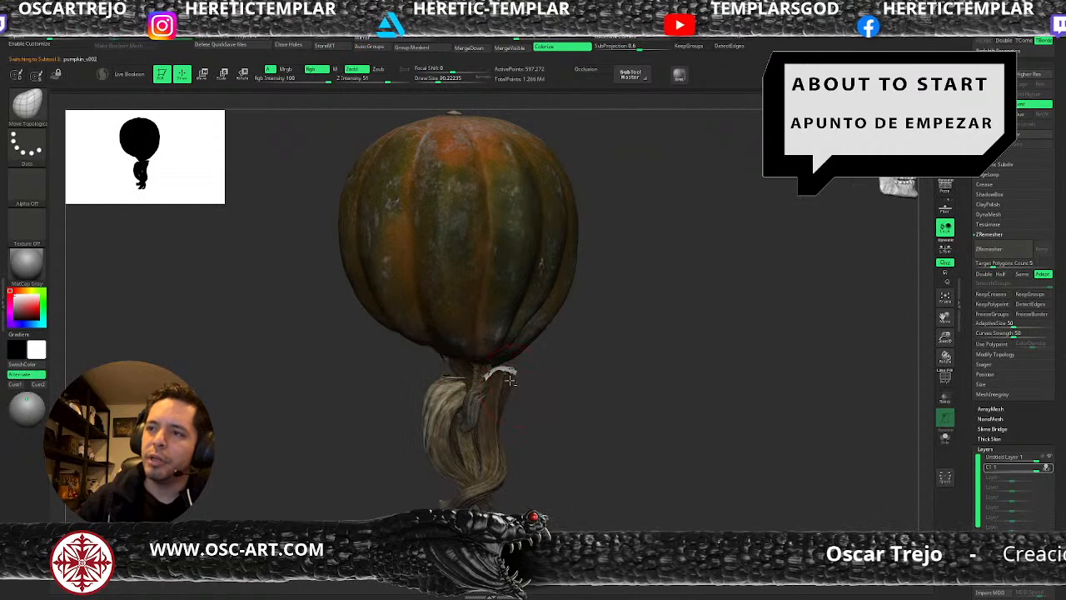
{"action": "left_click", "coordinate": [507, 379], "text": "alt"}
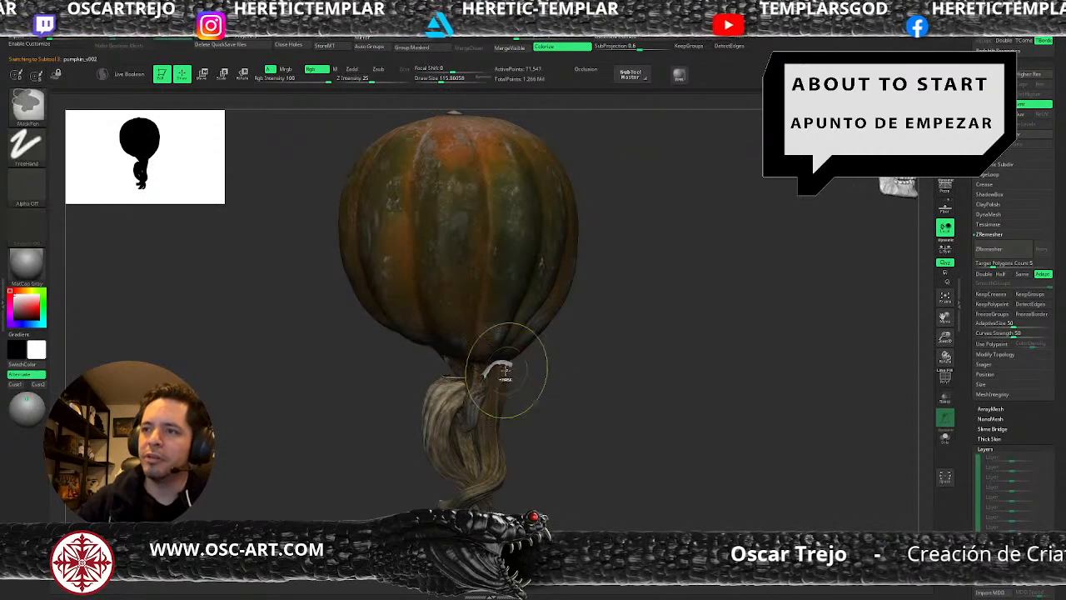
{"action": "mouse_move", "coordinate": [496, 375]}
{"action": "left_mouse_down"}
{"action": "mouse_move", "coordinate": [485, 345]}
{"action": "mouse_move", "coordinate": [478, 352]}
{"action": "left_mouse_up"}
{"action": "mouse_move", "coordinate": [508, 366]}
{"action": "right_mouse_down"}
{"action": "mouse_move", "coordinate": [502, 379]}
{"action": "mouse_move", "coordinate": [500, 361]}
{"action": "right_mouse_up"}
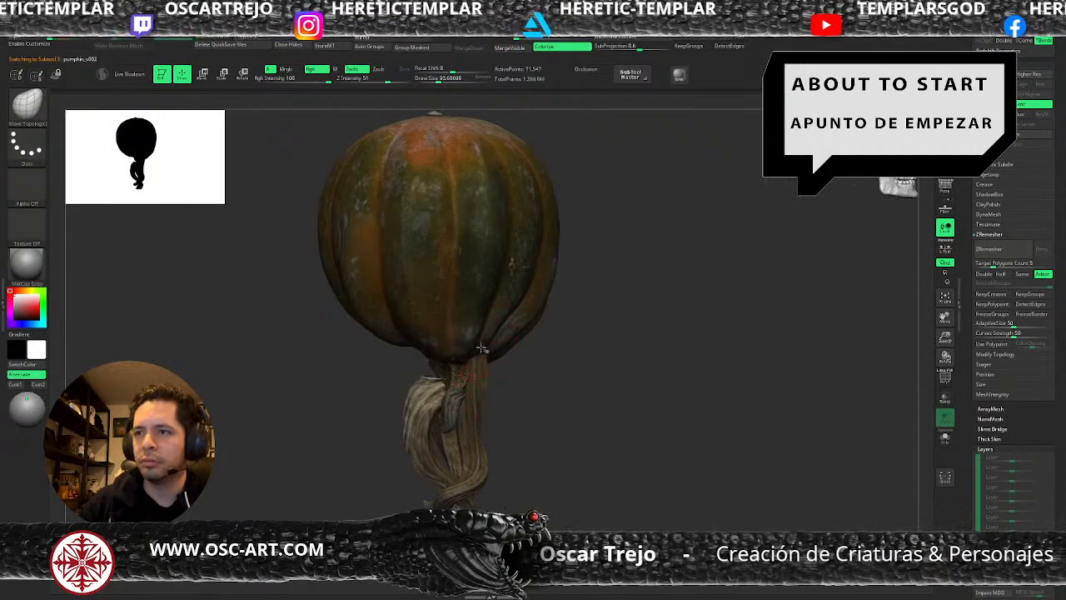
{"action": "key", "text": "["}
{"action": "right_click_drag", "start_coordinate": [445, 413], "coordinate": [492, 400]}
{"action": "key", "text": "]"}
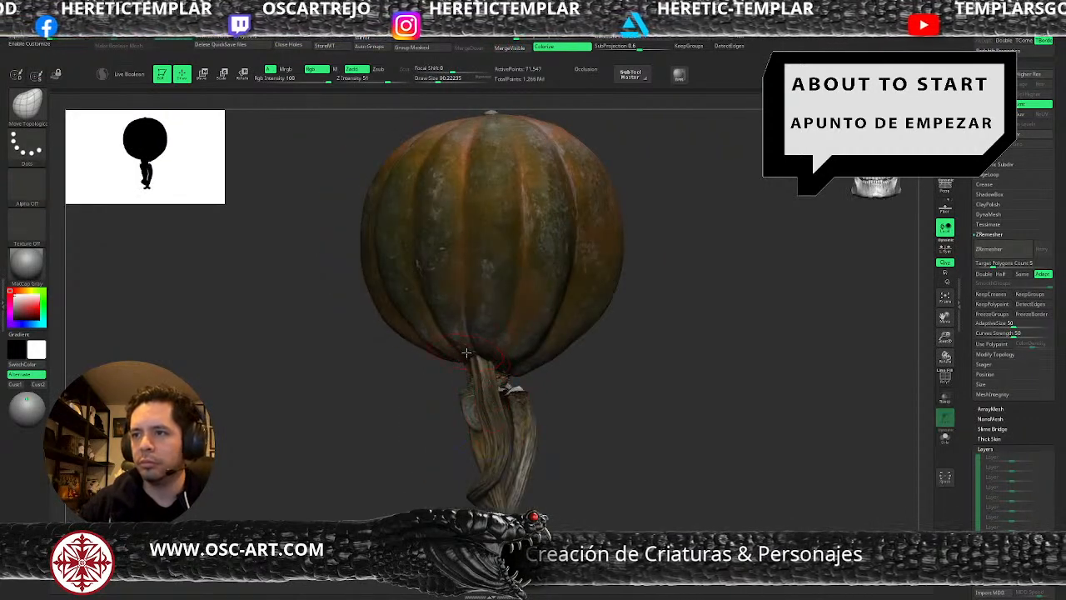
Reselect the pumpkin body and pull its lower ribs inward toward the stems with the Move Topological brush, varying its size.
{"action": "mouse_move", "coordinate": [558, 382]}
{"action": "right_mouse_down"}
{"action": "mouse_move", "coordinate": [578, 410]}
{"action": "mouse_move", "coordinate": [571, 348]}
{"action": "right_mouse_up"}
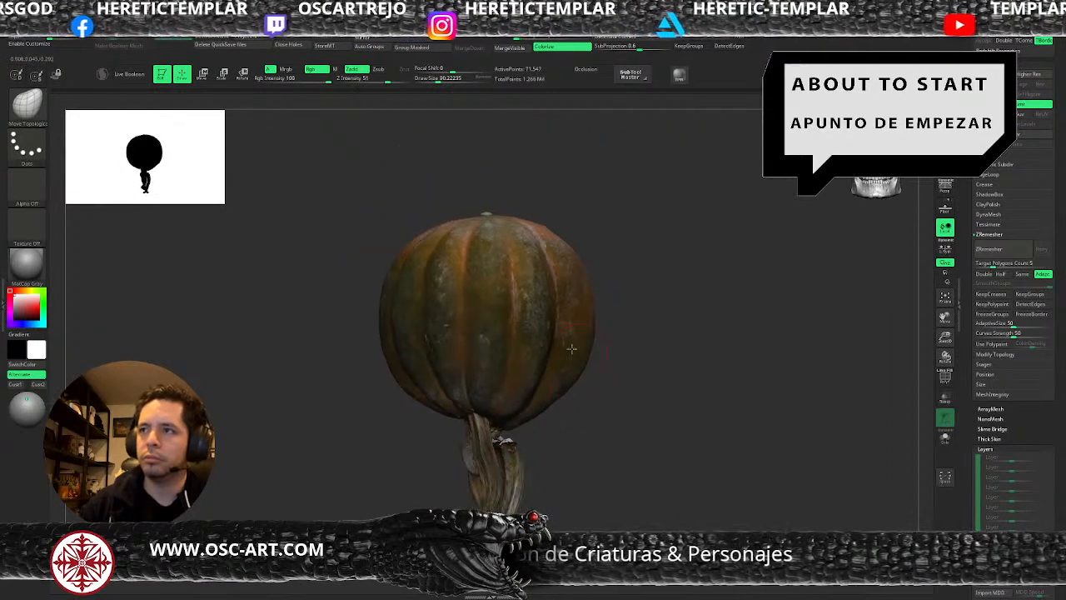
{"action": "left_click", "coordinate": [540, 410], "text": "alt"}
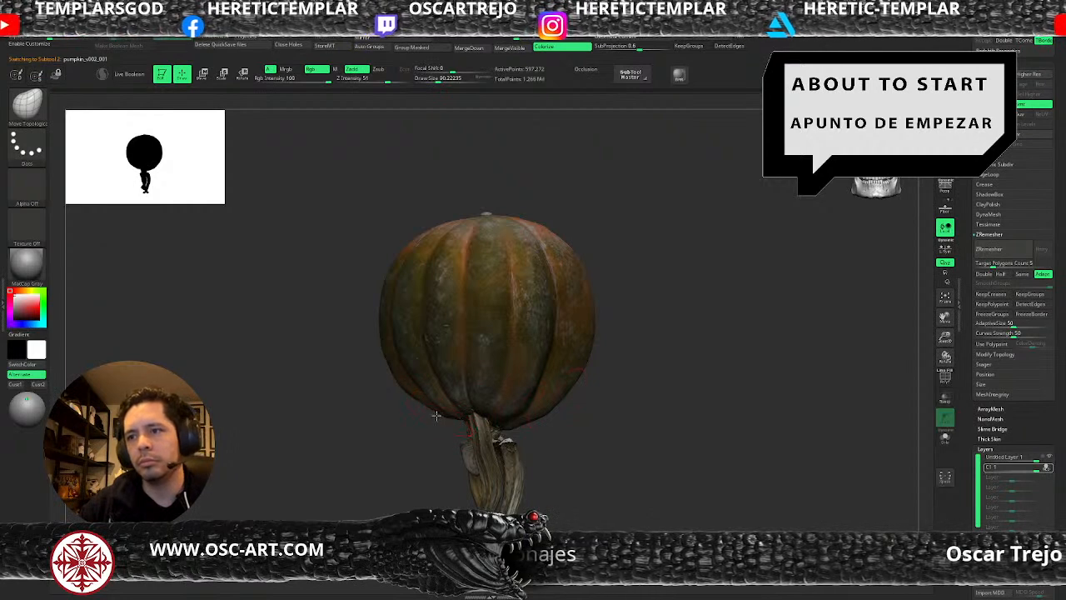
{"action": "key", "text": "]"}
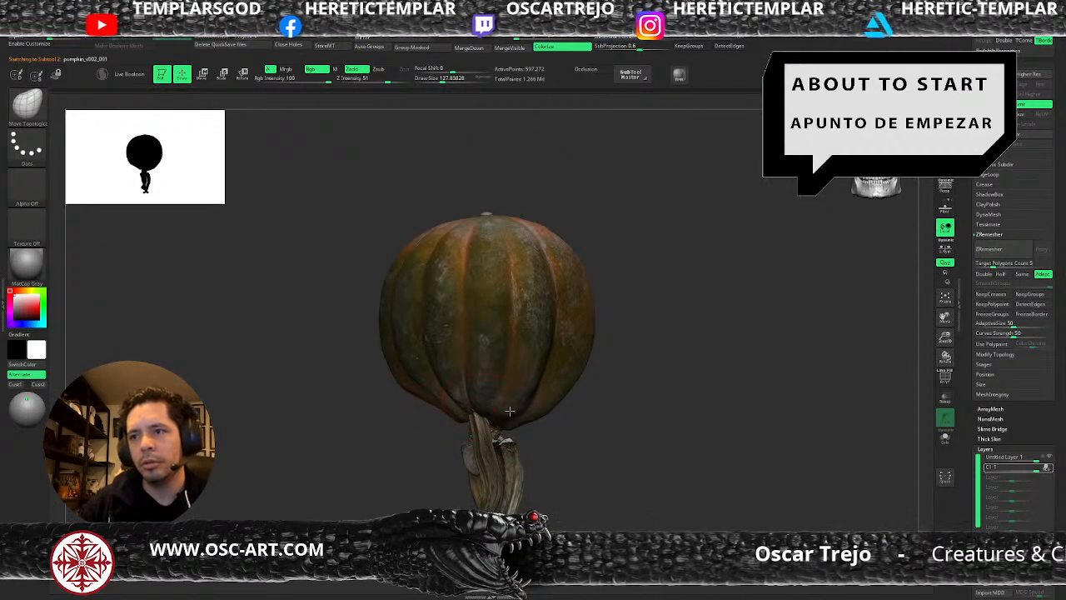
{"action": "key", "text": "]"}
{"action": "key", "text": "s"}
{"action": "key", "text": "s"}
{"action": "left_click_drag", "start_coordinate": [549, 402], "coordinate": [540, 402]}
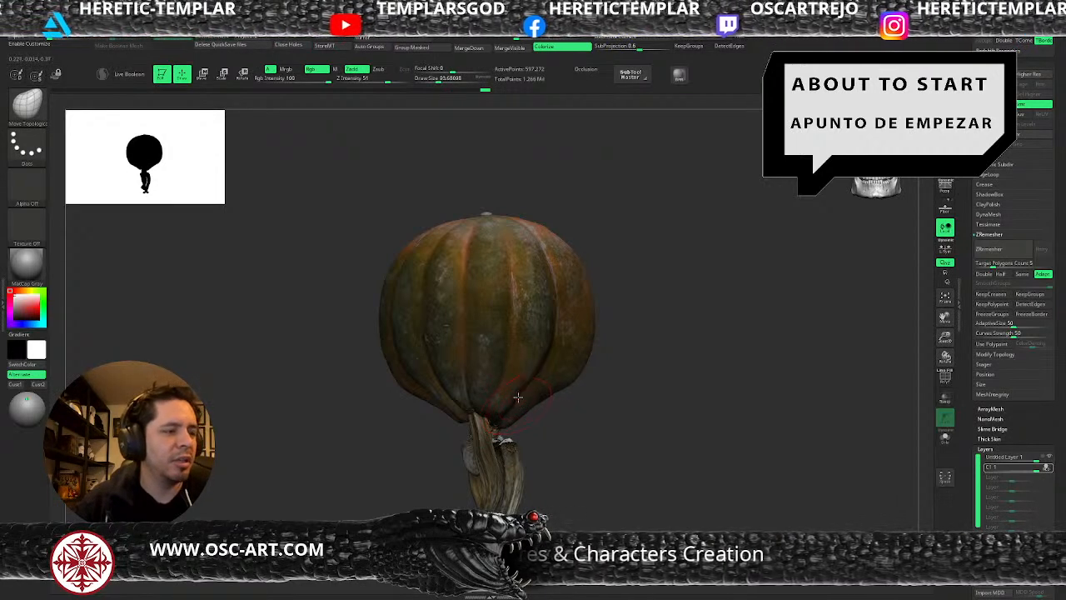
Pull the pumpkin's lower ribs around the stem junction into shape with the Move Topological brush, varying its size.
{"action": "left_click_drag", "start_coordinate": [571, 416], "coordinate": [542, 315]}
{"action": "key", "text": "s"}
{"action": "left_click_drag", "start_coordinate": [522, 412], "coordinate": [547, 403]}
{"action": "key", "text": "s"}
{"action": "left_click_drag", "start_coordinate": [472, 408], "coordinate": [462, 382]}
{"action": "key", "text": "s"}
Deepen the grooves between the lower ribs with the DamStandard brush at a size of about 71.
{"action": "key", "text": "s"}
{"action": "key", "text": "s"}
{"action": "key", "text": "s"}
{"action": "key", "text": "b"}
{"action": "key", "text": "d"}
{"action": "key", "text": "s"}
{"action": "key", "text": "s"}
{"action": "left_click_drag", "start_coordinate": [458, 219], "coordinate": [450, 219]}
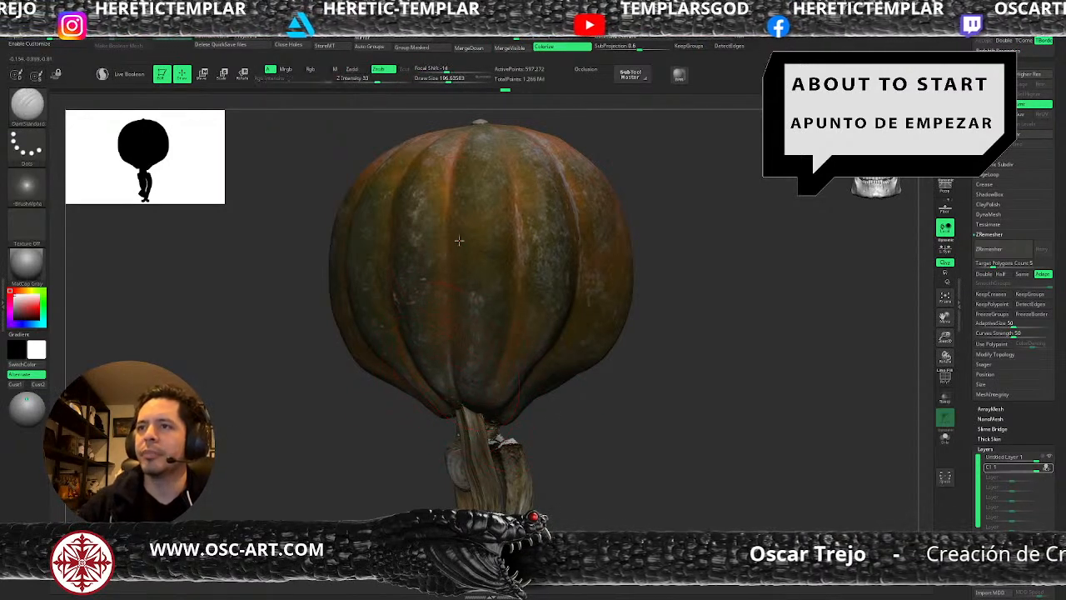
{"action": "key", "text": "s"}
{"action": "left_click_drag", "start_coordinate": [454, 399], "coordinate": [450, 399]}
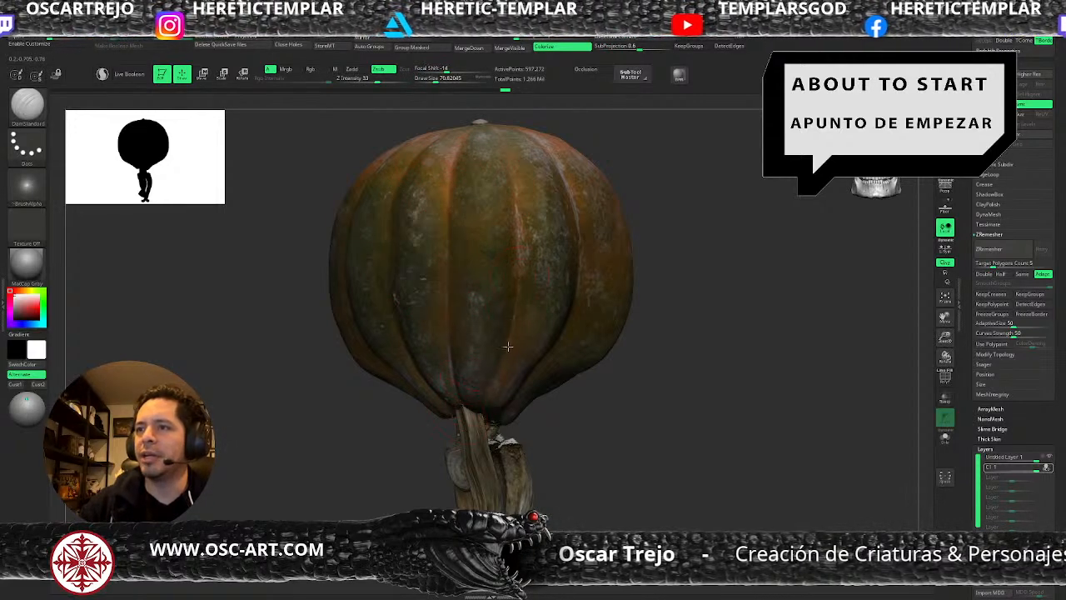
Reshape the pumpkin's lower edge beside the stems with the Move brush at a size of about 97.
{"action": "mouse_move", "coordinate": [579, 401]}
{"action": "left_mouse_down", "text": "alt"}
{"action": "mouse_move", "coordinate": [560, 367]}
{"action": "mouse_move", "coordinate": [554, 436]}
{"action": "mouse_move", "coordinate": [580, 428]}
{"action": "mouse_move", "coordinate": [550, 388]}
{"action": "mouse_move", "coordinate": [539, 423]}
{"action": "left_mouse_up", "text": "alt"}
{"action": "key", "text": "b"}
{"action": "key", "text": "m"}
{"action": "key", "text": "v"}
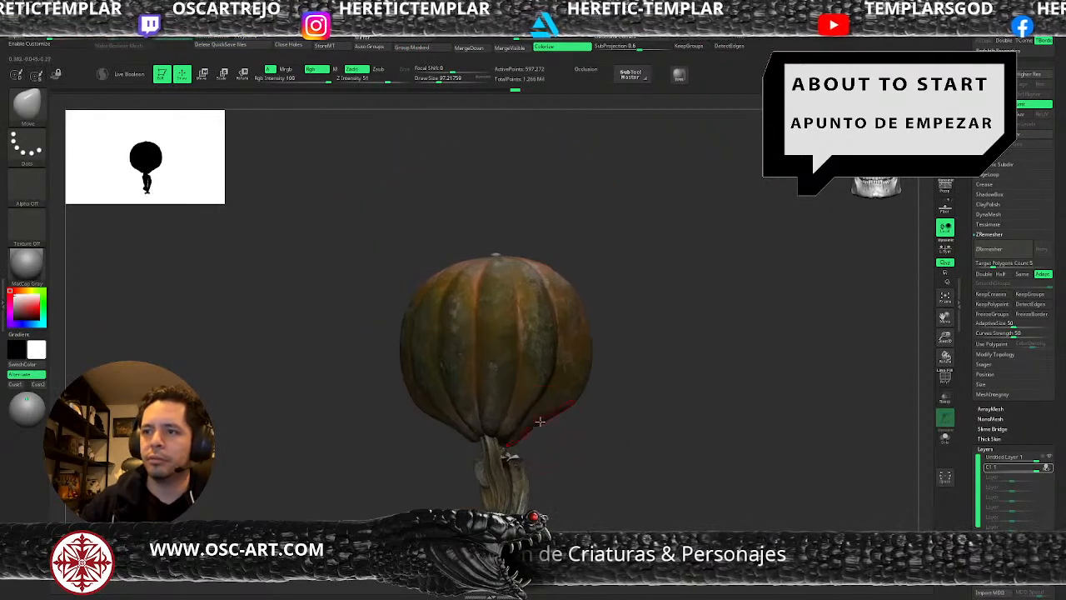
{"action": "left_click_drag", "start_coordinate": [543, 463], "coordinate": [483, 405], "text": "alt"}
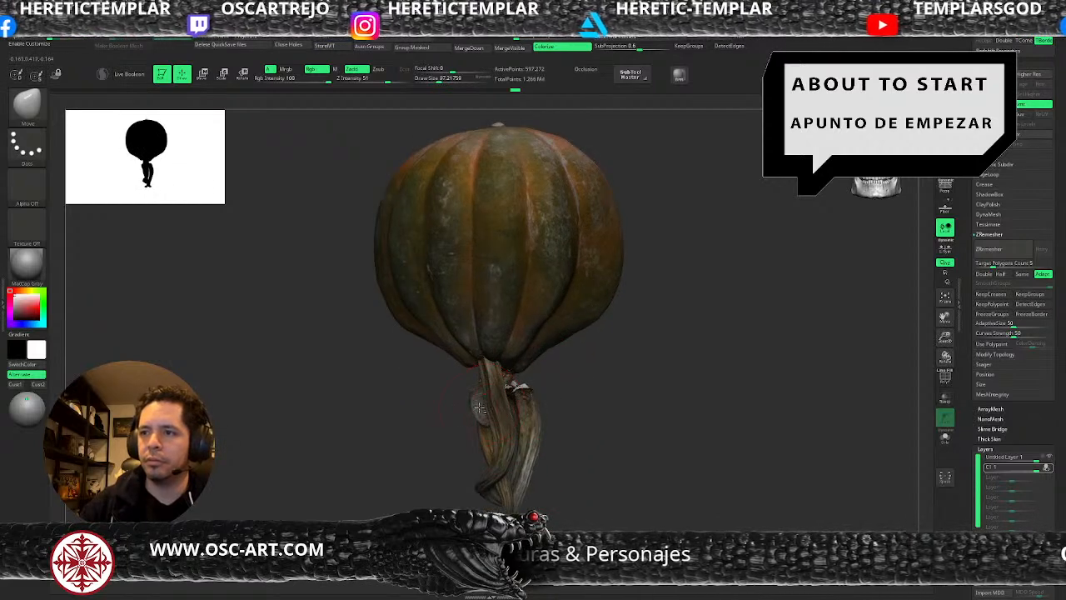
Reduce the draw size to about 54, turn on the polygroup display and isolate the pumpkin body.
{"action": "key", "text": "shift+f"}
{"action": "key", "text": "shift+f"}
{"action": "mouse_move", "coordinate": [435, 443]}
{"action": "left_mouse_down"}
{"action": "mouse_move", "coordinate": [530, 442]}
{"action": "mouse_move", "coordinate": [442, 421]}
{"action": "left_mouse_up"}
{"action": "key", "text": "s"}
{"action": "left_click_drag", "start_coordinate": [475, 394], "coordinate": [468, 394]}
{"action": "key", "text": "shift+f"}
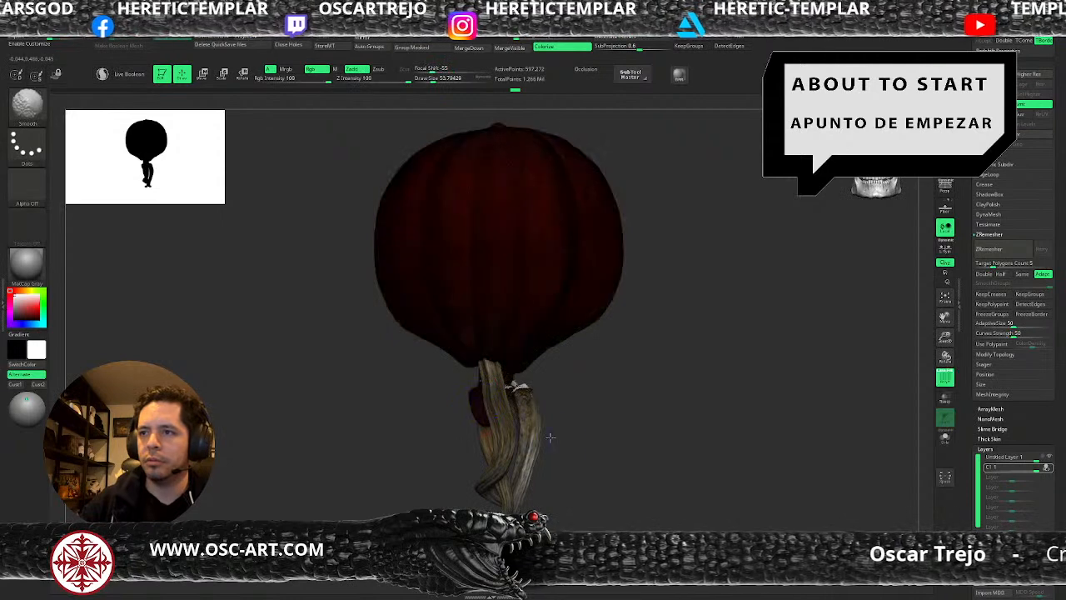
{"action": "left_click", "coordinate": [944, 439]}
Mask the pumpkin's own small stem with the MaskPen brush and assign it a separate polygroup.
{"action": "key", "text": "ctrl"}
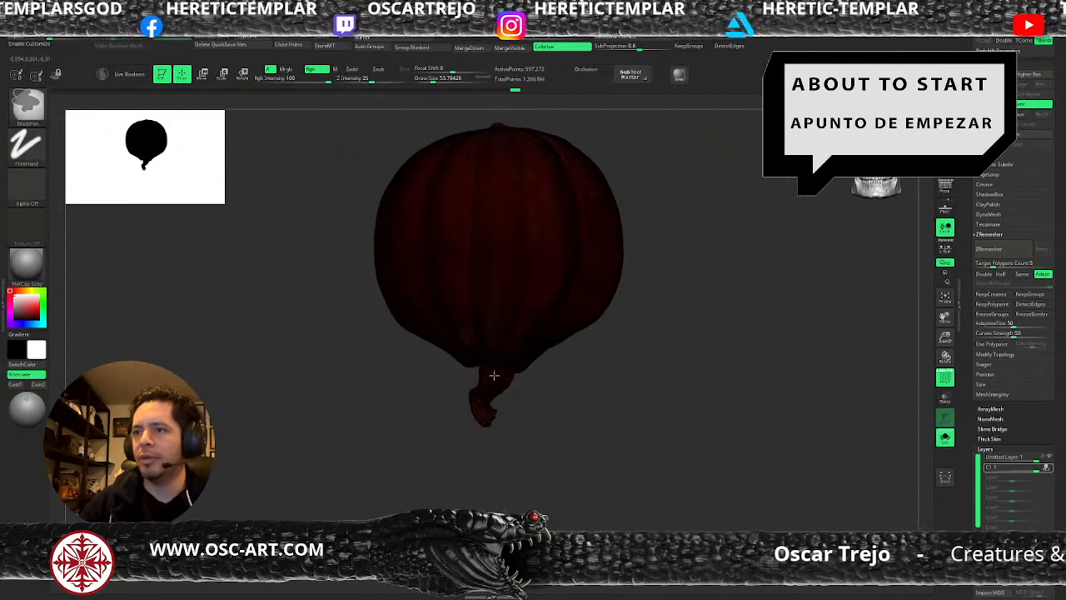
{"action": "left_click_drag", "start_coordinate": [533, 474], "coordinate": [473, 373], "text": "ctrl"}
{"action": "mouse_move", "coordinate": [535, 409]}
{"action": "left_mouse_down", "text": "shift"}
{"action": "mouse_move", "coordinate": [738, 408]}
{"action": "mouse_move", "coordinate": [716, 406]}
{"action": "left_mouse_up", "text": "shift"}
{"action": "left_click_drag", "start_coordinate": [606, 369], "coordinate": [474, 439], "text": "ctrl"}
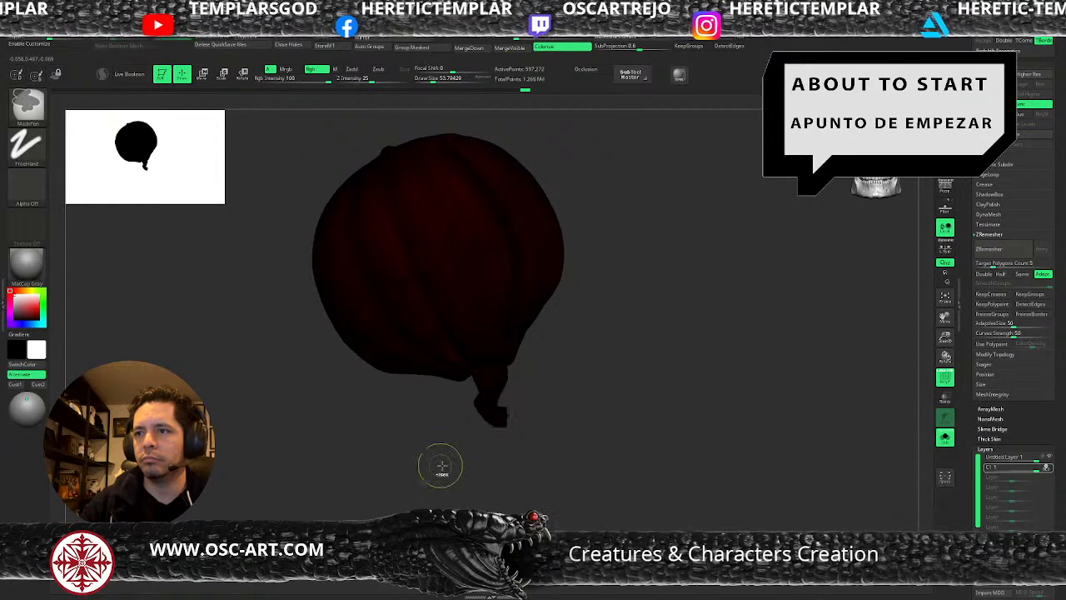
{"action": "key", "text": "shift+f"}
{"action": "key", "text": "ctrl+w"}
{"action": "key", "text": "shift+f"}
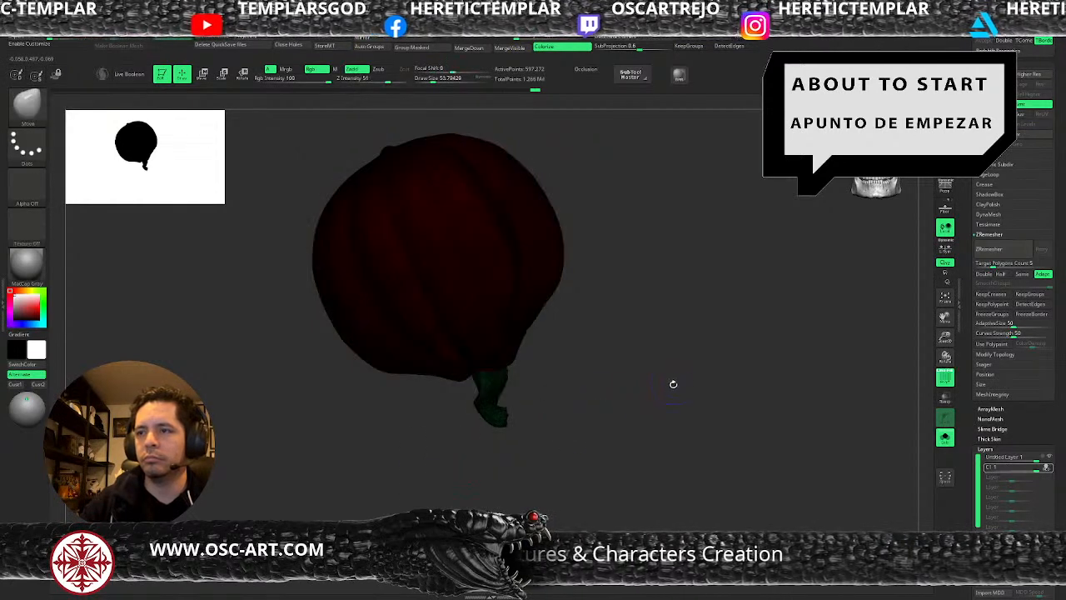
{"action": "left_click_drag", "start_coordinate": [673, 381], "coordinate": [669, 395], "text": "shift"}
{"action": "key", "text": "shift+f"}
{"action": "scroll", "coordinate": [1000, 91], "scroll_direction": "up", "scroll_amount": 10}
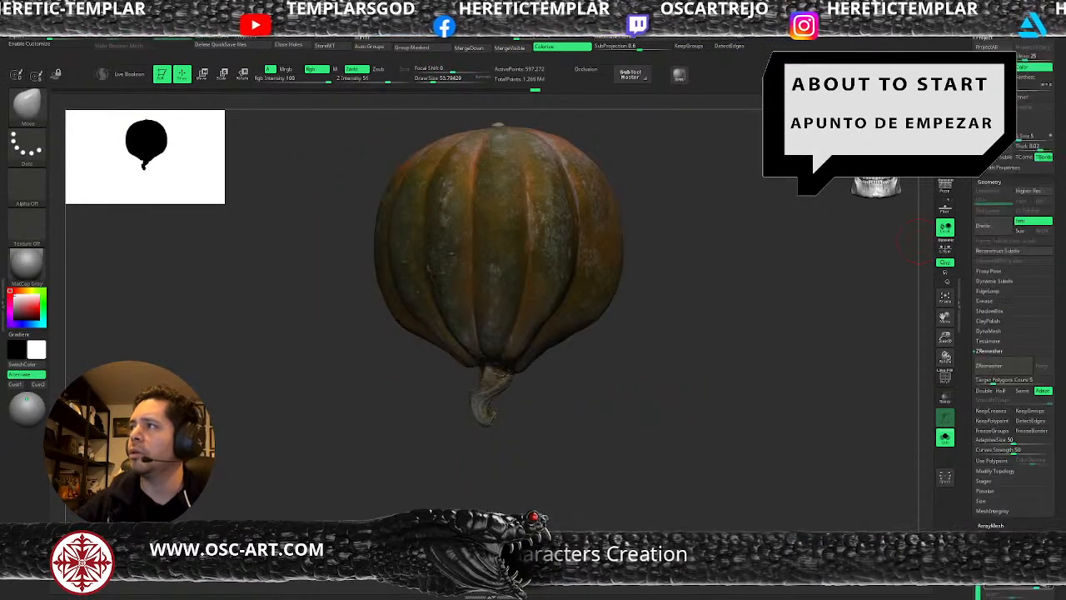
{"action": "scroll", "coordinate": [1012, 209], "scroll_direction": "up", "scroll_amount": 5}
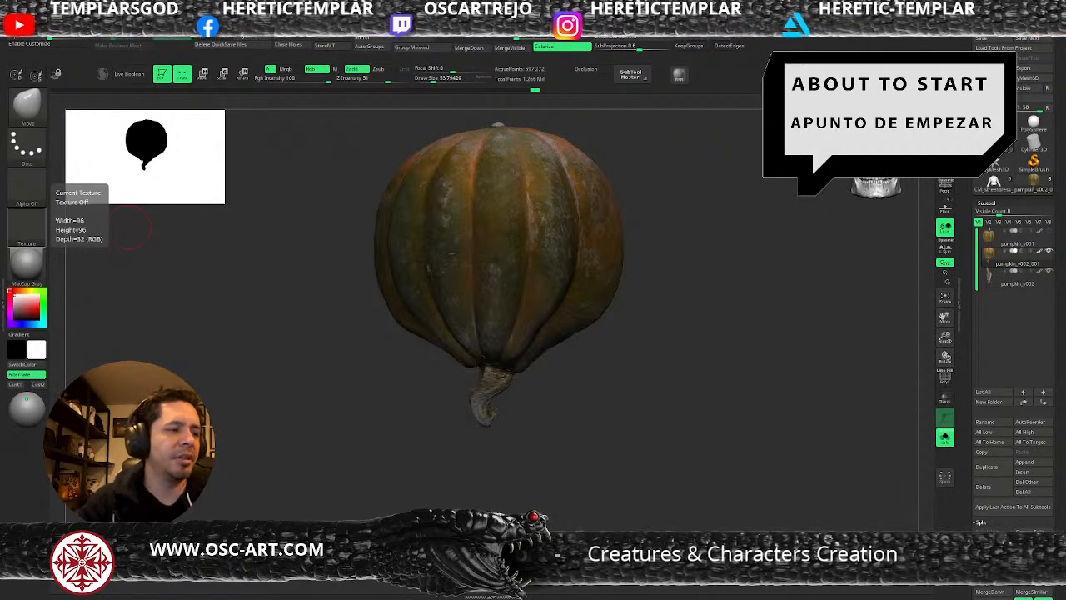
Build up the junction between the pumpkin's small stem and the ribs with the ClayBuildup brush at about 71.
{"action": "key", "text": "s"}
{"action": "mouse_move", "coordinate": [500, 396]}
{"action": "left_mouse_down"}
{"action": "mouse_move", "coordinate": [496, 420]}
{"action": "mouse_move", "coordinate": [478, 373]}
{"action": "mouse_move", "coordinate": [478, 406]}
{"action": "mouse_move", "coordinate": [524, 417]}
{"action": "mouse_move", "coordinate": [553, 402]}
{"action": "mouse_move", "coordinate": [559, 449]}
{"action": "left_mouse_up"}
{"action": "key", "text": "s"}
{"action": "key", "text": "s"}
{"action": "key", "text": "s"}
{"action": "key", "text": "s"}
{"action": "key", "text": "b"}
{"action": "key", "text": "c"}
Pull the lower sides of the isolated pumpkin toward its stem with the Move brush at a size of about 97.
{"action": "key", "text": "b"}
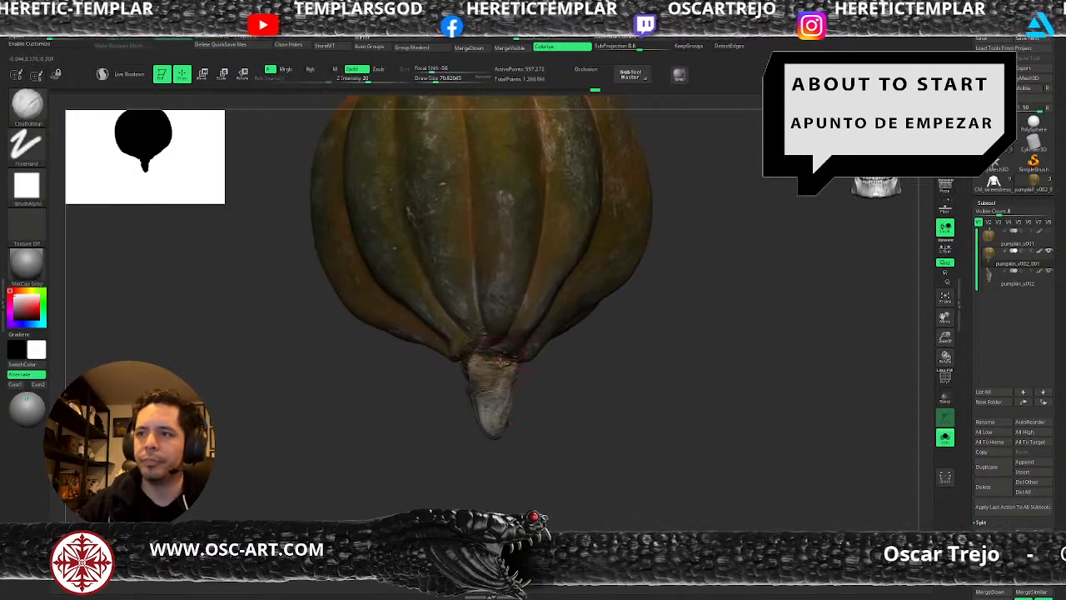
{"action": "mouse_move", "coordinate": [503, 342]}
{"action": "left_mouse_down"}
{"action": "mouse_move", "coordinate": [506, 367]}
{"action": "mouse_move", "coordinate": [521, 349]}
{"action": "mouse_move", "coordinate": [496, 361]}
{"action": "mouse_move", "coordinate": [468, 340]}
{"action": "mouse_move", "coordinate": [473, 373]}
{"action": "mouse_move", "coordinate": [542, 380]}
{"action": "mouse_move", "coordinate": [555, 388]}
{"action": "mouse_move", "coordinate": [538, 409]}
{"action": "left_mouse_up"}
{"action": "key", "text": "b"}
{"action": "key", "text": "m"}
{"action": "key", "text": "v"}
{"action": "key", "text": "s"}
{"action": "left_click", "coordinate": [537, 370]}
{"action": "left_click_drag", "start_coordinate": [546, 369], "coordinate": [554, 365]}
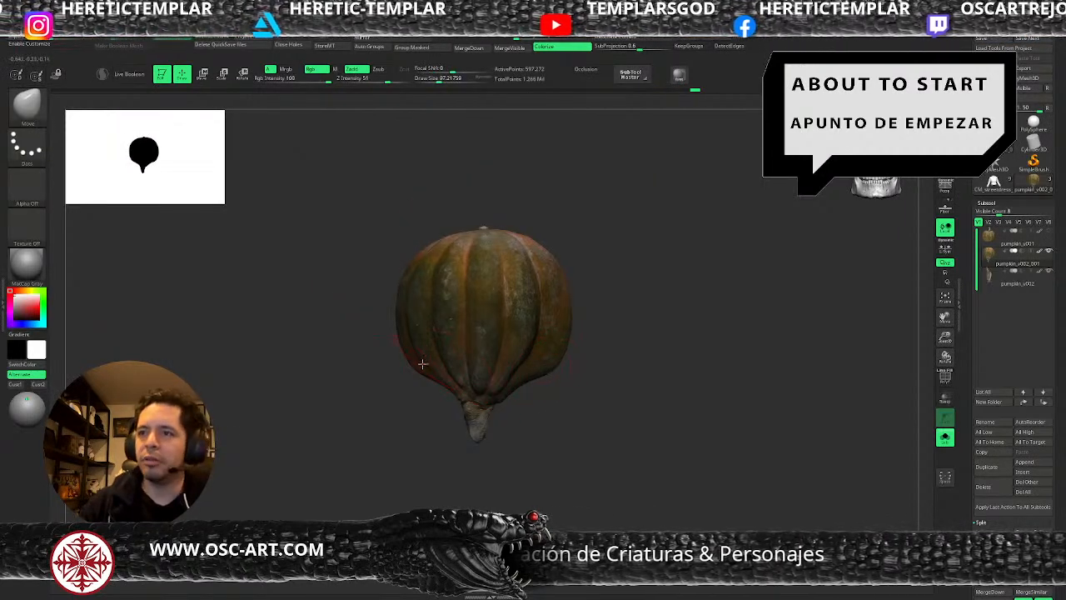
{"action": "left_click_drag", "start_coordinate": [412, 364], "coordinate": [408, 358]}
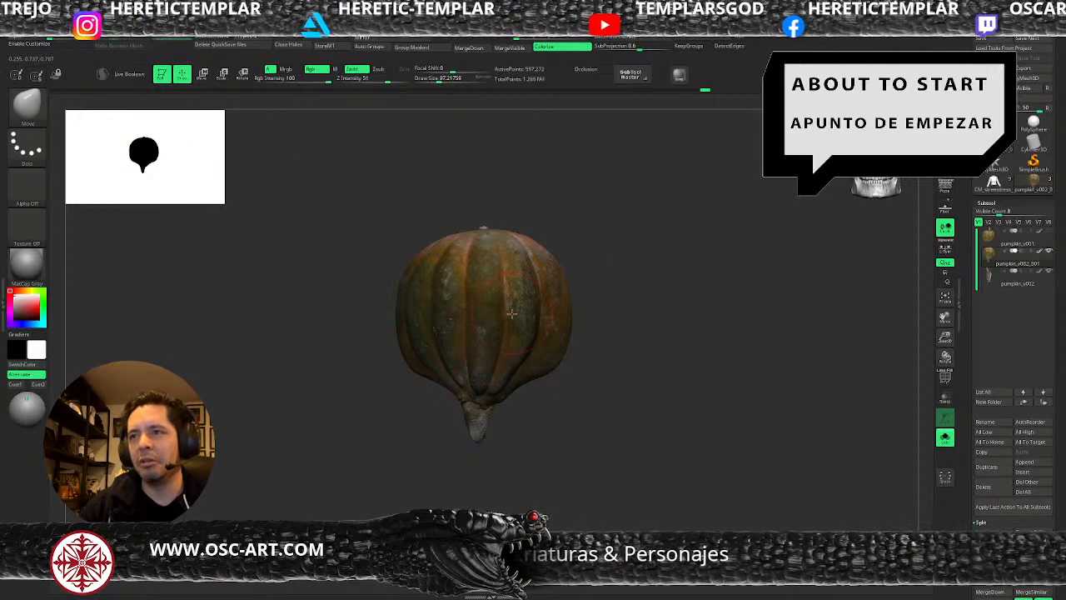
Refine the pumpkin's tapered underside with the Move brush at about 153 and show the other subtools again.
{"action": "mouse_move", "coordinate": [627, 319]}
{"action": "left_mouse_down", "text": "alt"}
{"action": "mouse_move", "coordinate": [597, 298]}
{"action": "mouse_move", "coordinate": [565, 321]}
{"action": "mouse_move", "coordinate": [598, 425]}
{"action": "mouse_move", "coordinate": [569, 450]}
{"action": "mouse_move", "coordinate": [552, 449]}
{"action": "mouse_move", "coordinate": [505, 399]}
{"action": "mouse_move", "coordinate": [542, 393]}
{"action": "left_mouse_up", "text": "alt"}
{"action": "key", "text": "s"}
{"action": "left_click_drag", "start_coordinate": [456, 408], "coordinate": [461, 407]}
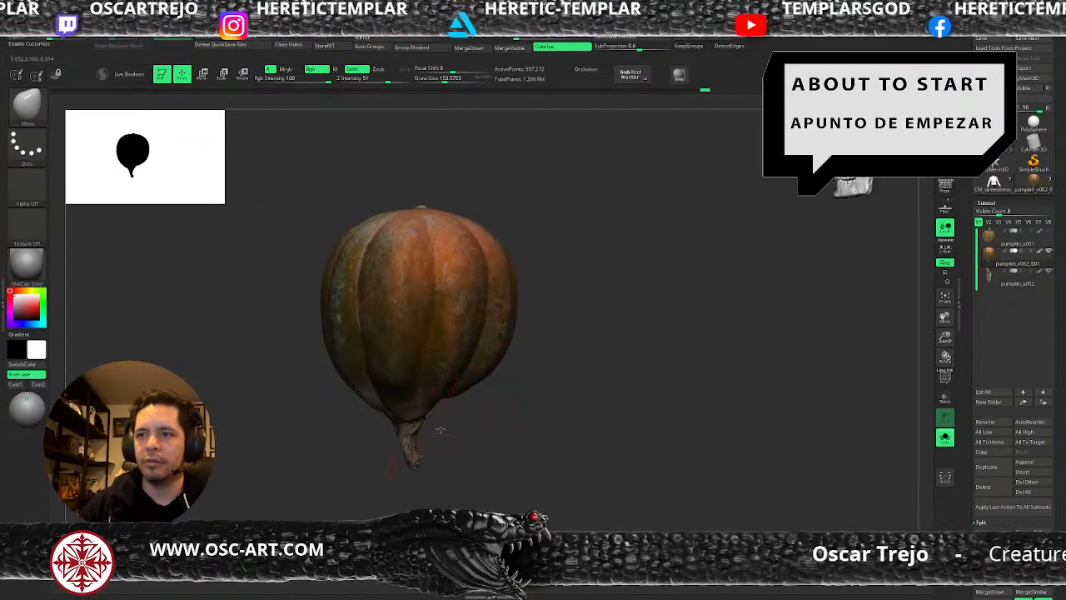
{"action": "left_click", "coordinate": [945, 438]}
{"action": "left_click_drag", "start_coordinate": [670, 428], "coordinate": [686, 431]}
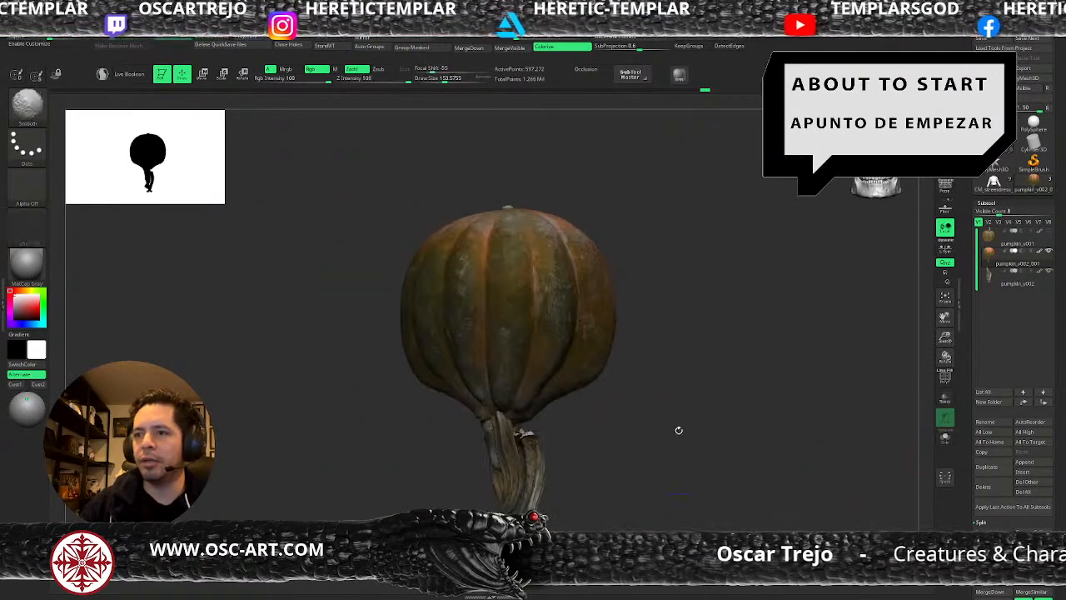
{"action": "key", "text": "s"}
{"action": "left_click_drag", "start_coordinate": [539, 375], "coordinate": [531, 375]}
{"action": "left_click_drag", "start_coordinate": [673, 334], "coordinate": [677, 381], "text": "alt"}
Carve the grooves along the lower ribs with the DamStandard brush at sizes of about 59 and 54.
{"action": "key", "text": "b"}
{"action": "key", "text": "d"}
{"action": "key", "text": "s"}
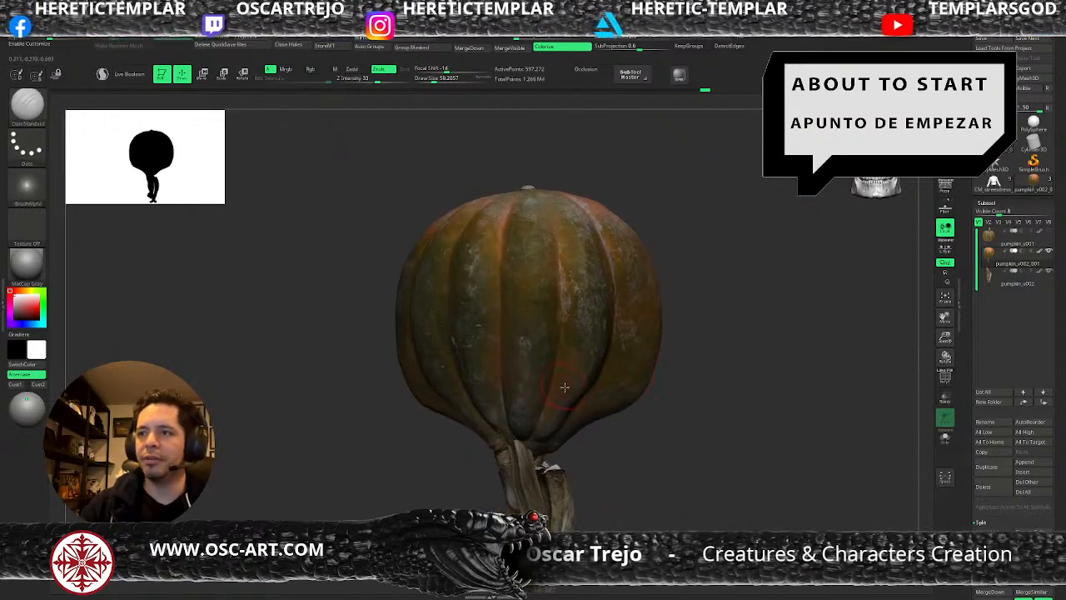
{"action": "left_click_drag", "start_coordinate": [585, 376], "coordinate": [580, 384]}
{"action": "key", "text": "s"}
{"action": "left_click_drag", "start_coordinate": [612, 447], "coordinate": [614, 454], "text": "ctrl"}
{"action": "key", "text": "shift+f"}
{"action": "key", "text": "shift+f"}
{"action": "key", "text": "s"}
{"action": "left_click_drag", "start_coordinate": [593, 410], "coordinate": [598, 409]}
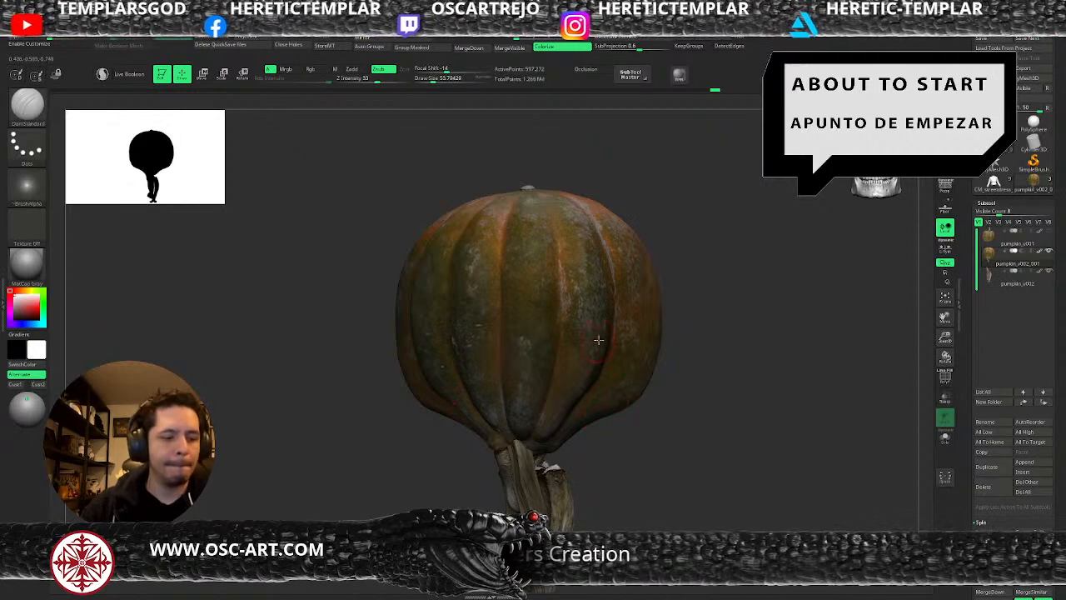
Select the stems subtool pumpkin_v002 and adjust the stems' upper ends with the Move brush.
{"action": "key", "text": "b"}
{"action": "key", "text": "m"}
{"action": "key", "text": "v"}
{"action": "left_click", "coordinate": [548, 472], "text": "alt"}
{"action": "key", "text": "s"}
{"action": "mouse_move", "coordinate": [547, 472]}
{"action": "left_mouse_down"}
{"action": "mouse_move", "coordinate": [583, 418]}
{"action": "mouse_move", "coordinate": [552, 388]}
{"action": "mouse_move", "coordinate": [586, 396]}
{"action": "mouse_move", "coordinate": [561, 319]}
{"action": "left_mouse_up"}
Pull the tops of the stems up into the pumpkin's base with the Move Topological brush.
{"action": "key", "text": "b"}
{"action": "key", "text": "m"}
{"action": "key", "text": "t"}
{"action": "key", "text": "s"}
{"action": "key", "text": "s"}
{"action": "left_click_drag", "start_coordinate": [558, 390], "coordinate": [553, 334]}
{"action": "left_click_drag", "start_coordinate": [501, 419], "coordinate": [550, 403]}
Refine the twisted stems below the pumpkin at varying brush sizes and smooth their upper ends at about 78.
{"action": "key", "text": "s"}
{"action": "left_click_drag", "start_coordinate": [566, 389], "coordinate": [560, 389]}
{"action": "left_click_drag", "start_coordinate": [551, 385], "coordinate": [562, 372]}
{"action": "mouse_move", "coordinate": [597, 375]}
{"action": "left_mouse_down"}
{"action": "mouse_move", "coordinate": [628, 374]}
{"action": "mouse_move", "coordinate": [623, 388]}
{"action": "left_mouse_up"}
{"action": "left_click_drag", "start_coordinate": [487, 445], "coordinate": [509, 428]}
{"action": "key", "text": "s"}
{"action": "left_click_drag", "start_coordinate": [503, 426], "coordinate": [505, 426]}
{"action": "key", "text": "s"}
{"action": "left_click_drag", "start_coordinate": [502, 389], "coordinate": [481, 384]}
{"action": "key", "text": "s"}
{"action": "key", "text": "s"}
{"action": "mouse_move", "coordinate": [522, 419]}
{"action": "left_mouse_down"}
{"action": "mouse_move", "coordinate": [527, 447]}
{"action": "mouse_move", "coordinate": [512, 412]}
{"action": "mouse_move", "coordinate": [500, 413]}
{"action": "mouse_move", "coordinate": [500, 392]}
{"action": "left_mouse_up"}
{"action": "key", "text": "s"}
{"action": "key", "text": "s"}
{"action": "key", "text": "shift+space"}
{"action": "left_click_drag", "start_coordinate": [556, 438], "coordinate": [588, 438]}
{"action": "left_click", "coordinate": [556, 448]}
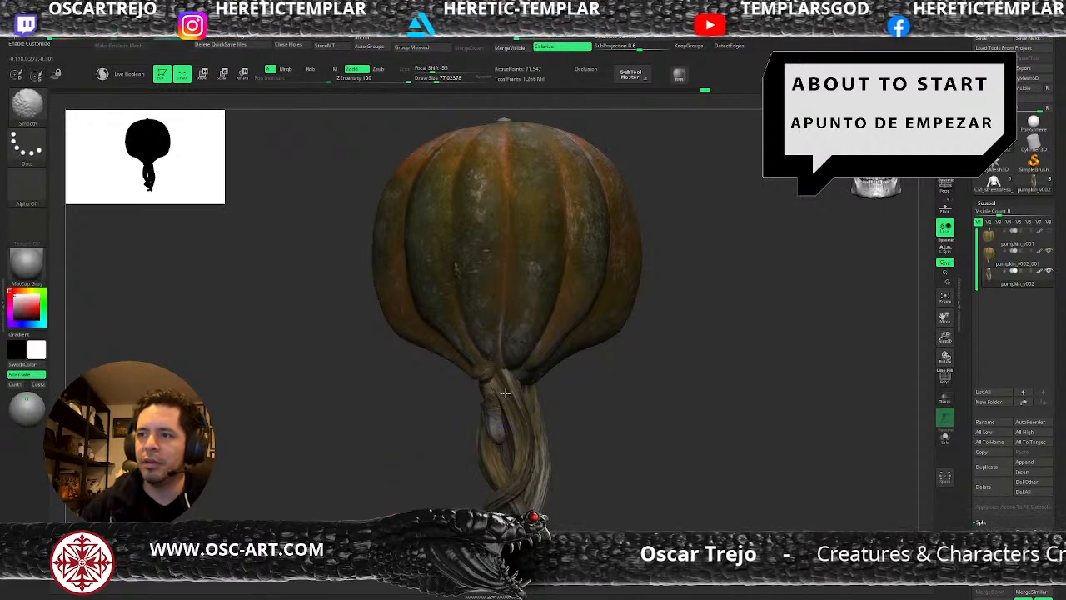
Reshape the lower part of the stem cluster with the Move brush, enlarging the draw size to about 379.
{"action": "mouse_move", "coordinate": [593, 411]}
{"action": "left_mouse_down"}
{"action": "mouse_move", "coordinate": [526, 404]}
{"action": "mouse_move", "coordinate": [558, 411]}
{"action": "mouse_move", "coordinate": [561, 449]}
{"action": "mouse_move", "coordinate": [616, 431]}
{"action": "mouse_move", "coordinate": [604, 421]}
{"action": "mouse_move", "coordinate": [607, 436]}
{"action": "mouse_move", "coordinate": [609, 415]}
{"action": "mouse_move", "coordinate": [595, 448]}
{"action": "left_mouse_up"}
{"action": "key", "text": "s"}
{"action": "mouse_move", "coordinate": [475, 431]}
{"action": "left_mouse_down"}
{"action": "mouse_move", "coordinate": [531, 466]}
{"action": "mouse_move", "coordinate": [501, 478]}
{"action": "left_mouse_up"}
{"action": "key", "text": "s"}
{"action": "key", "text": "s"}
{"action": "key", "text": "s"}
{"action": "key", "text": "s"}
{"action": "key", "text": "s"}
{"action": "left_click_drag", "start_coordinate": [511, 479], "coordinate": [502, 479]}
{"action": "right_click_drag", "start_coordinate": [506, 493], "coordinate": [509, 476], "text": "ctrl"}
{"action": "right_click_drag", "start_coordinate": [602, 476], "coordinate": [628, 405]}
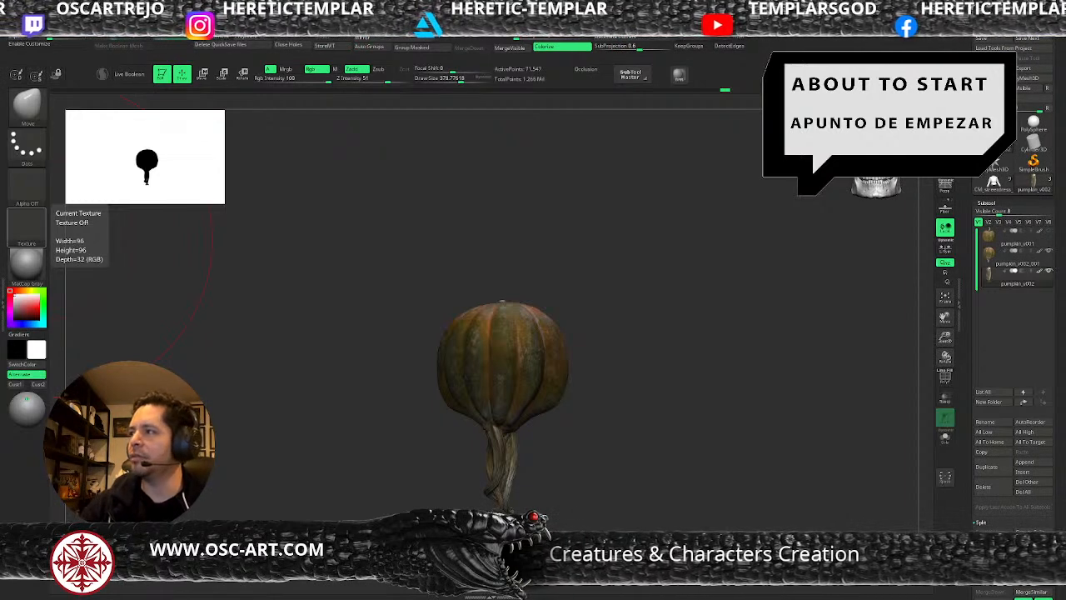
Insert a PolyMesh3D star subtool and place it as a hidden first entry in the subtool list.
{"action": "left_click", "coordinate": [1031, 473]}
{"action": "left_click", "coordinate": [746, 407]}
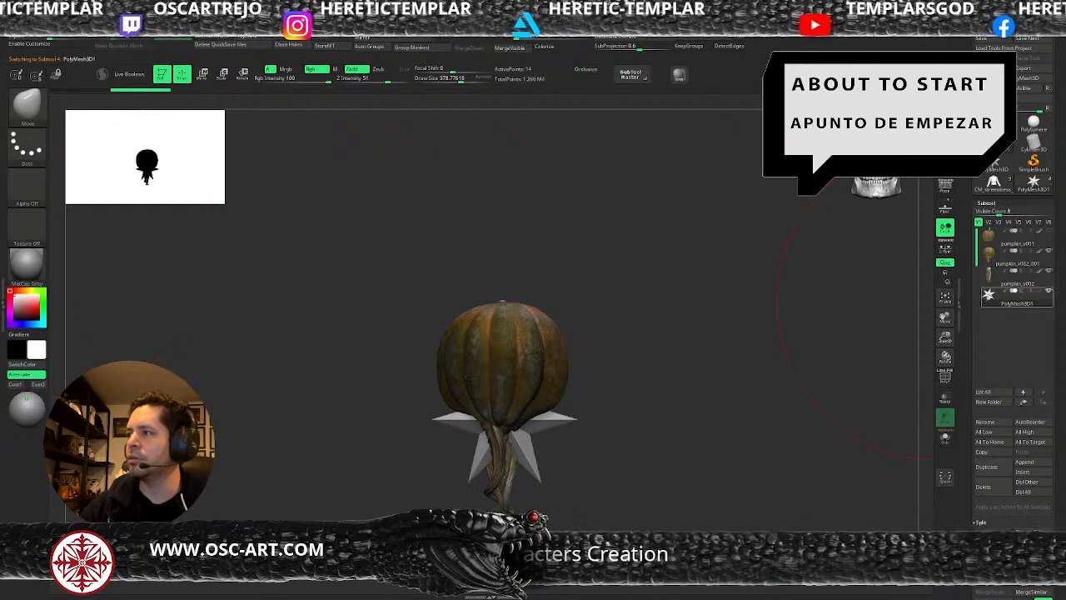
{"action": "key", "text": "w"}
{"action": "left_click_drag", "start_coordinate": [504, 419], "coordinate": [495, 428]}
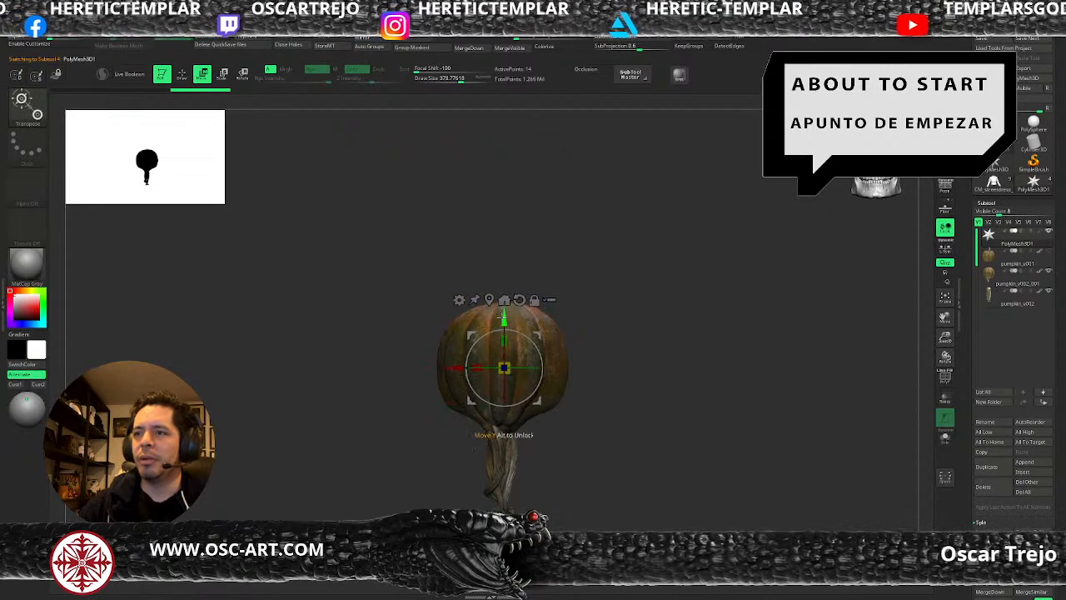
{"action": "key", "text": "q"}
{"action": "left_click_drag", "start_coordinate": [621, 357], "coordinate": [741, 351], "text": "alt"}
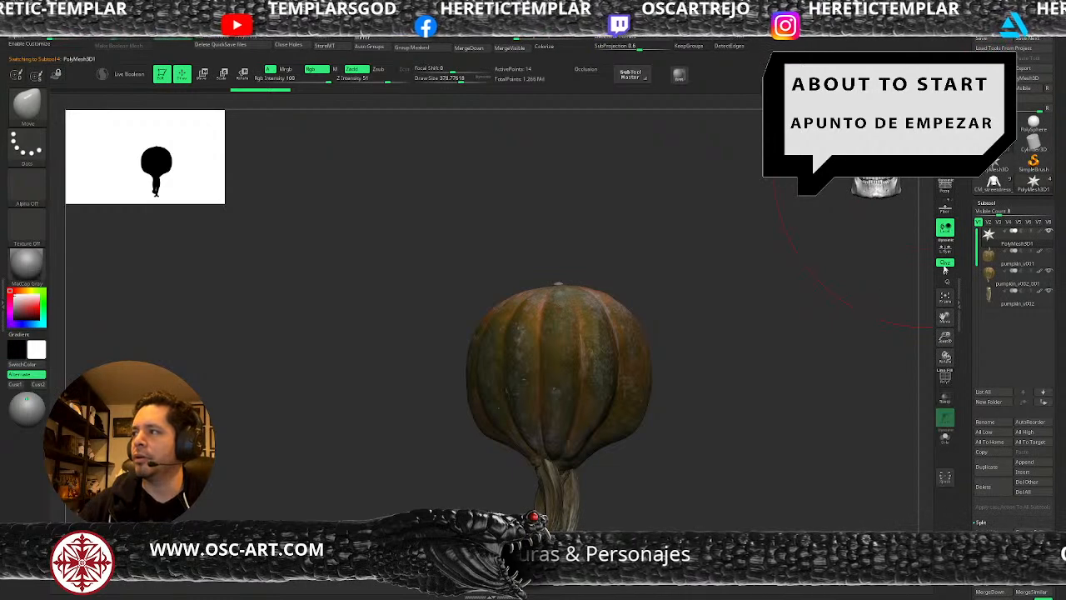
Rename the original pumpkin subtool as pumpkin_OG.
{"action": "left_click", "coordinate": [993, 256]}
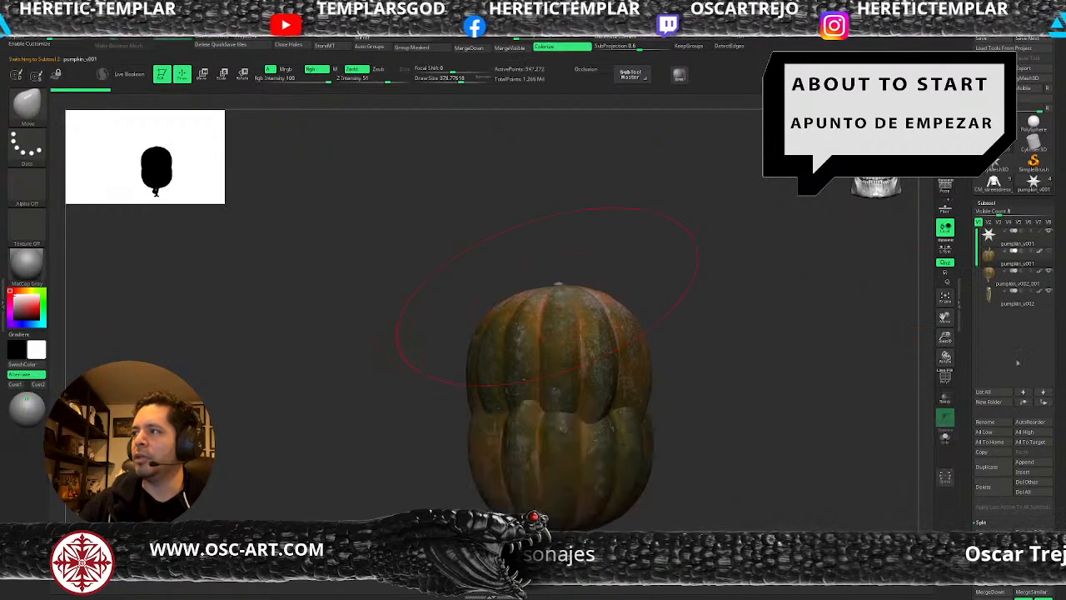
{"action": "left_click", "coordinate": [1001, 422]}
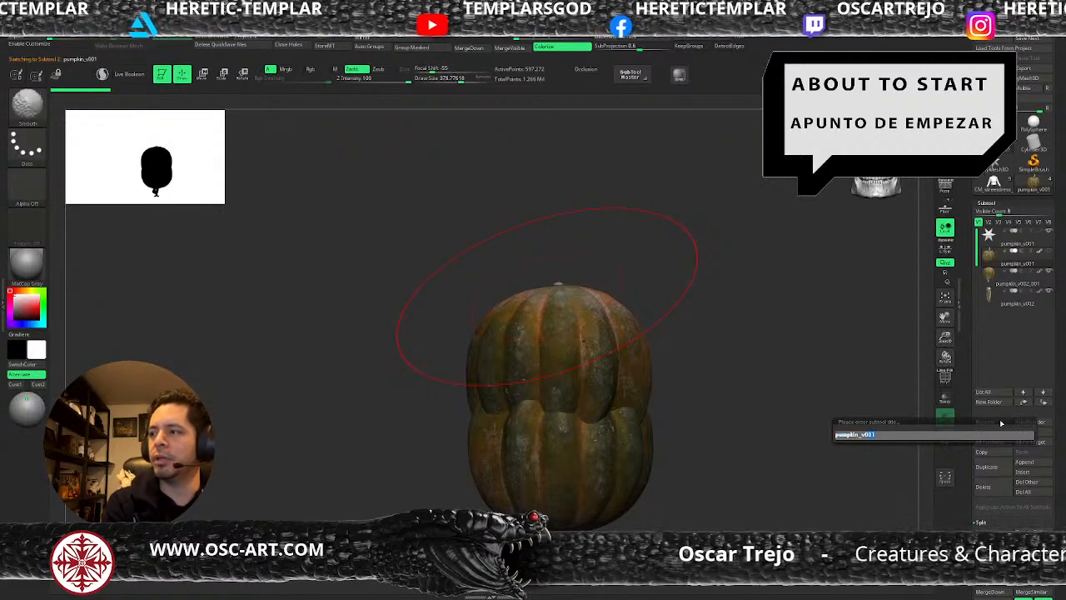
{"action": "type", "text": "pumpkin_OG"}
{"action": "key", "text": "Return"}
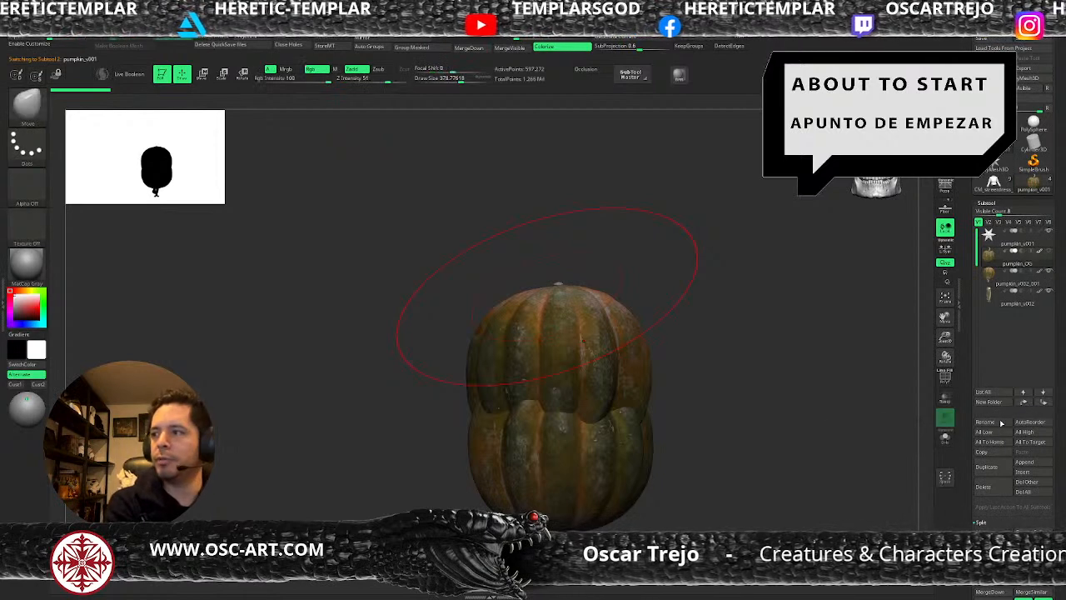
Select the sculpted pumpkin body subtool pumpkin_v002_001 and rename it as pumpkin_v1.
{"action": "key", "text": "alt+Down"}
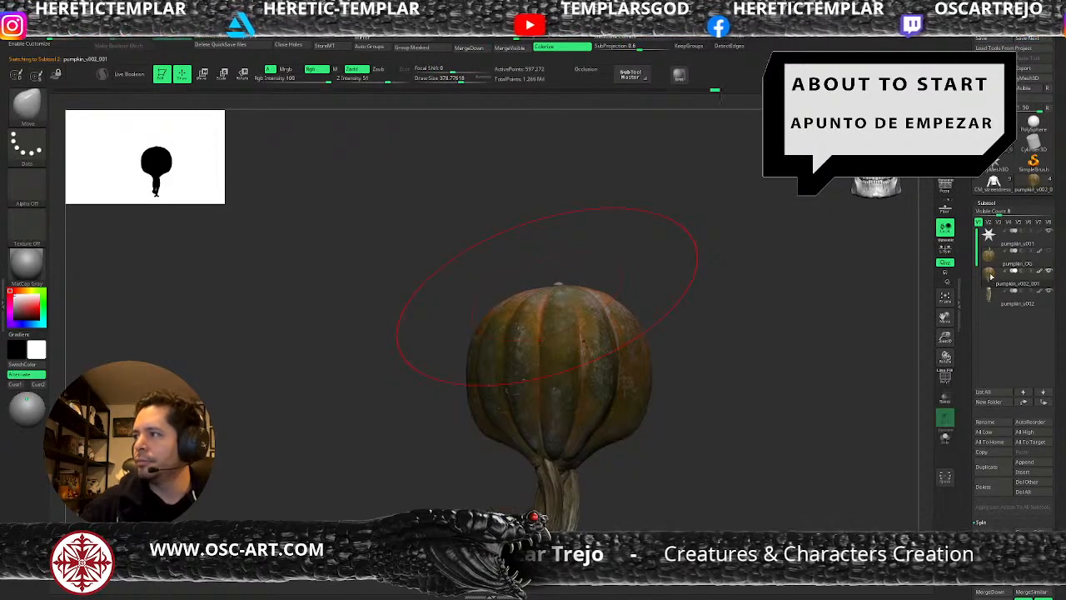
{"action": "left_click", "coordinate": [993, 422]}
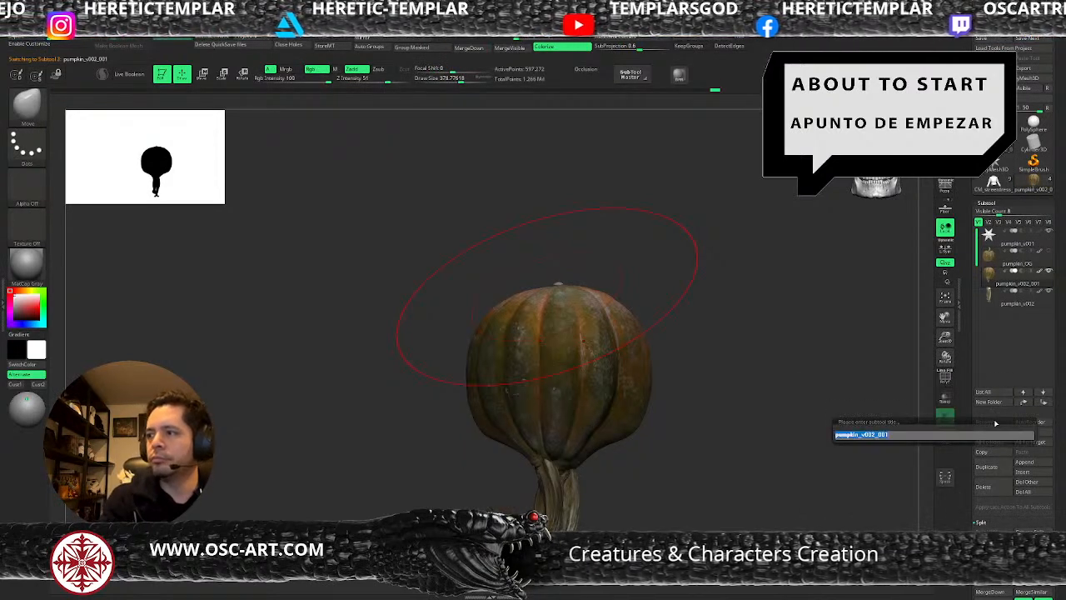
{"action": "key", "text": "Right"}
{"action": "key", "text": "shift+Left"}
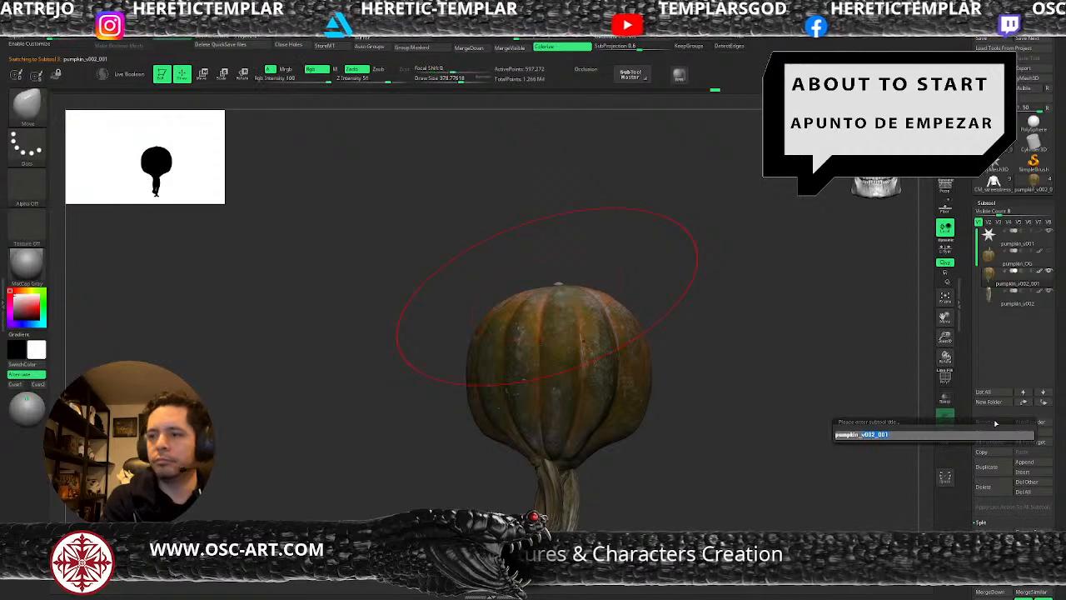
{"action": "type", "text": "v1"}
{"action": "key", "text": "Return"}
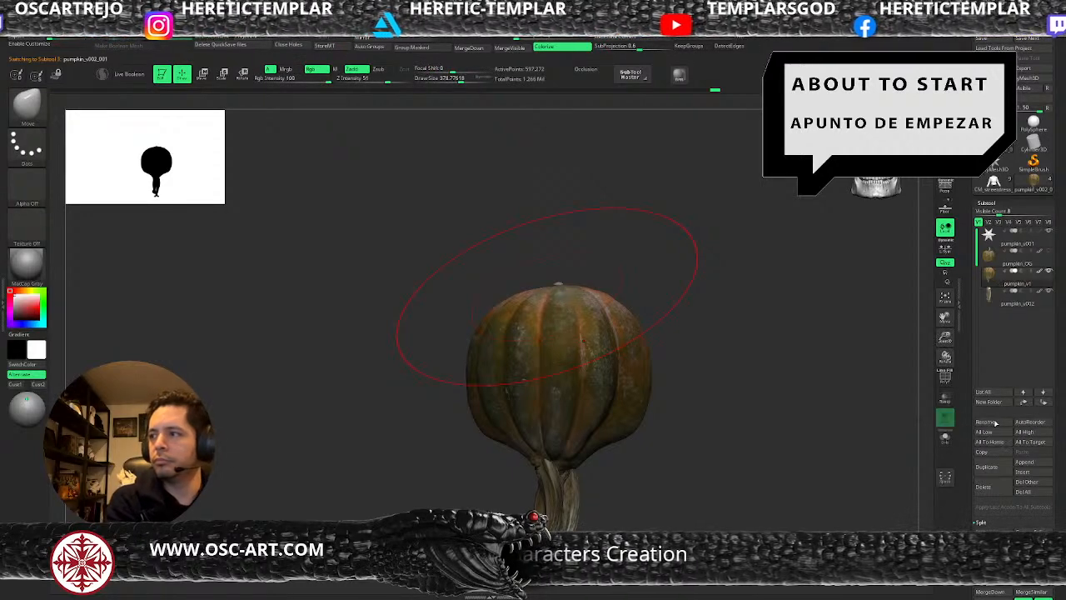
Select the stems subtool and rename it as tentacles.
{"action": "left_click", "coordinate": [994, 298]}
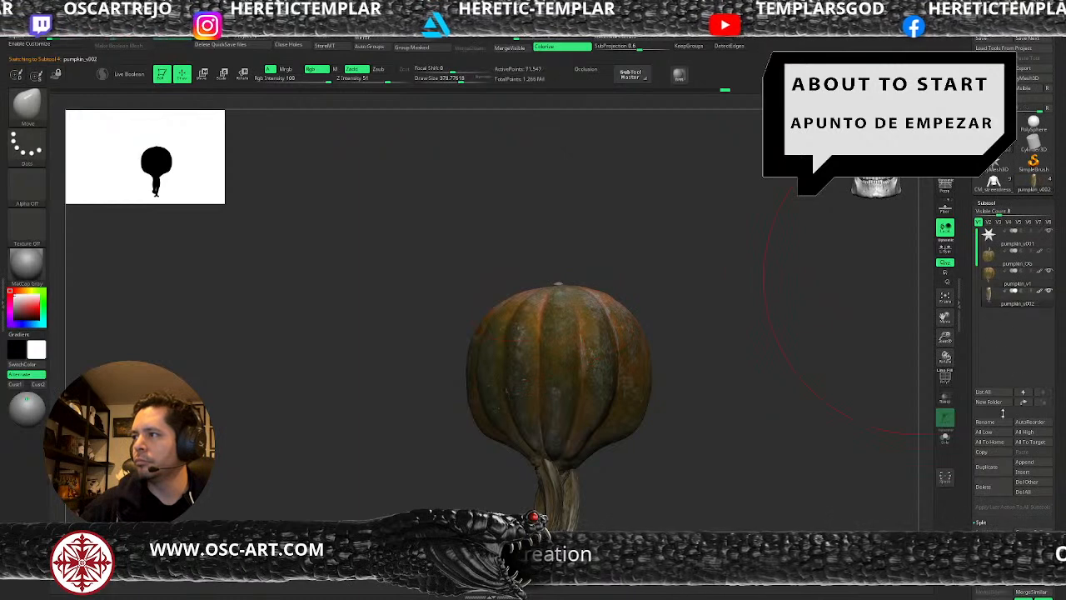
{"action": "left_click", "coordinate": [991, 423]}
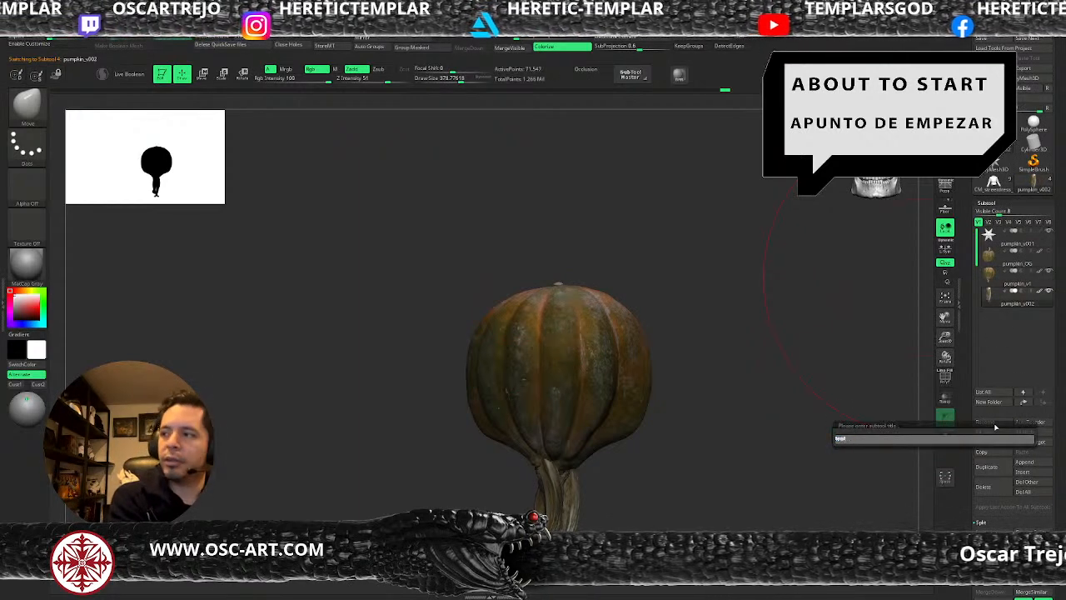
{"action": "key", "text": "Return"}
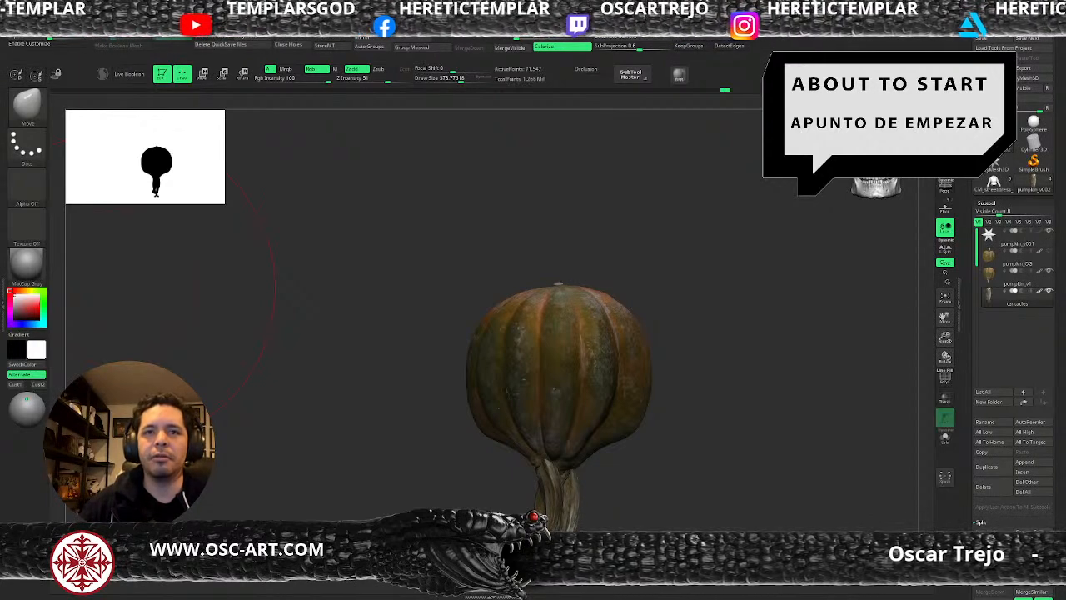
Set the draw size to about 207 and switch through the Standard and Move brushes to the Clay brush.
{"action": "mouse_move", "coordinate": [702, 349]}
{"action": "left_mouse_down", "text": "alt"}
{"action": "mouse_move", "coordinate": [664, 342]}
{"action": "mouse_move", "coordinate": [665, 326]}
{"action": "mouse_move", "coordinate": [677, 374]}
{"action": "left_mouse_up", "text": "alt"}
{"action": "key", "text": "s"}
{"action": "mouse_move", "coordinate": [644, 422]}
{"action": "left_mouse_down"}
{"action": "mouse_move", "coordinate": [632, 426]}
{"action": "mouse_move", "coordinate": [655, 445]}
{"action": "mouse_move", "coordinate": [648, 427]}
{"action": "left_mouse_up"}
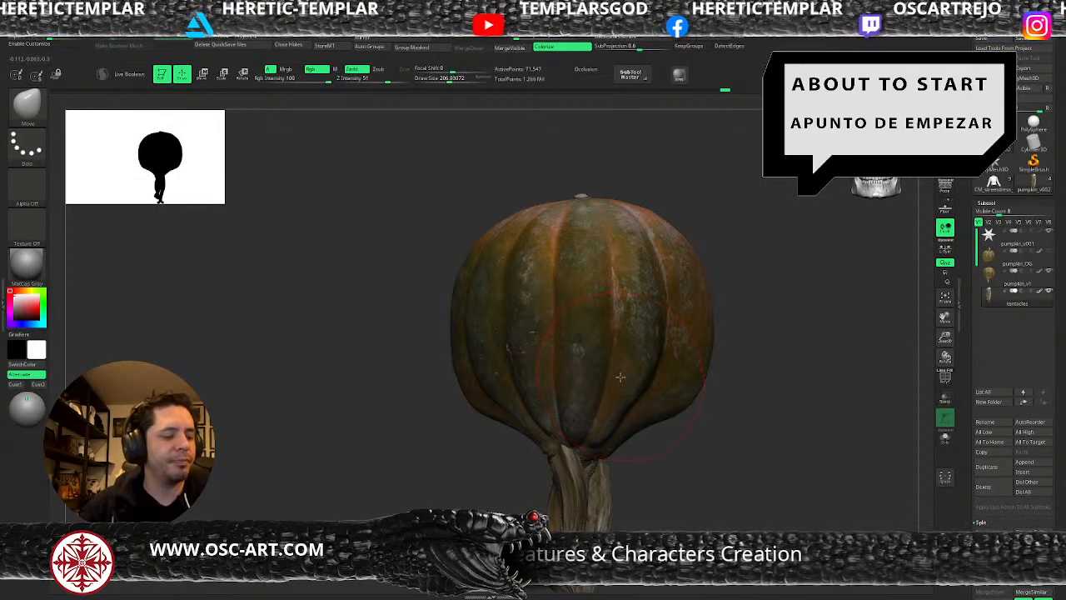
{"action": "key", "text": "b"}
{"action": "key", "text": "s"}
{"action": "key", "text": "t"}
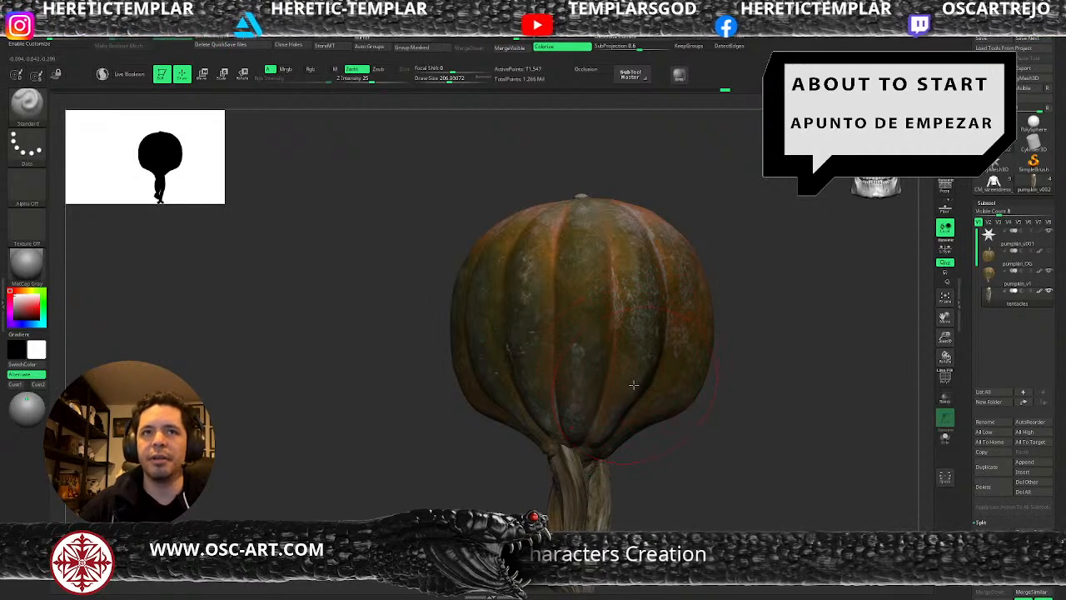
{"action": "key", "text": "b"}
{"action": "key", "text": "m"}
{"action": "key", "text": "v"}
{"action": "key", "text": "b"}
{"action": "key", "text": "c"}
{"action": "key", "text": "l"}
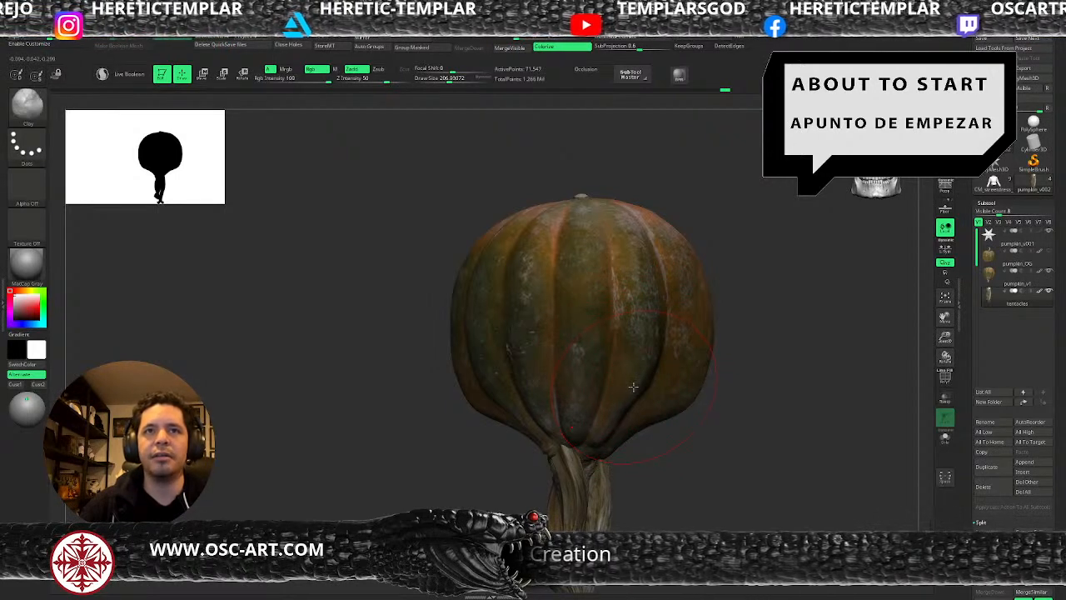
Switch through the DamStandard and Move Topological brushes to the TrimDynamic brush.
{"action": "key", "text": "b"}
{"action": "key", "text": "c"}
{"action": "key", "text": "b"}
{"action": "key", "text": "b"}
{"action": "key", "text": "d"}
{"action": "key", "text": "s"}
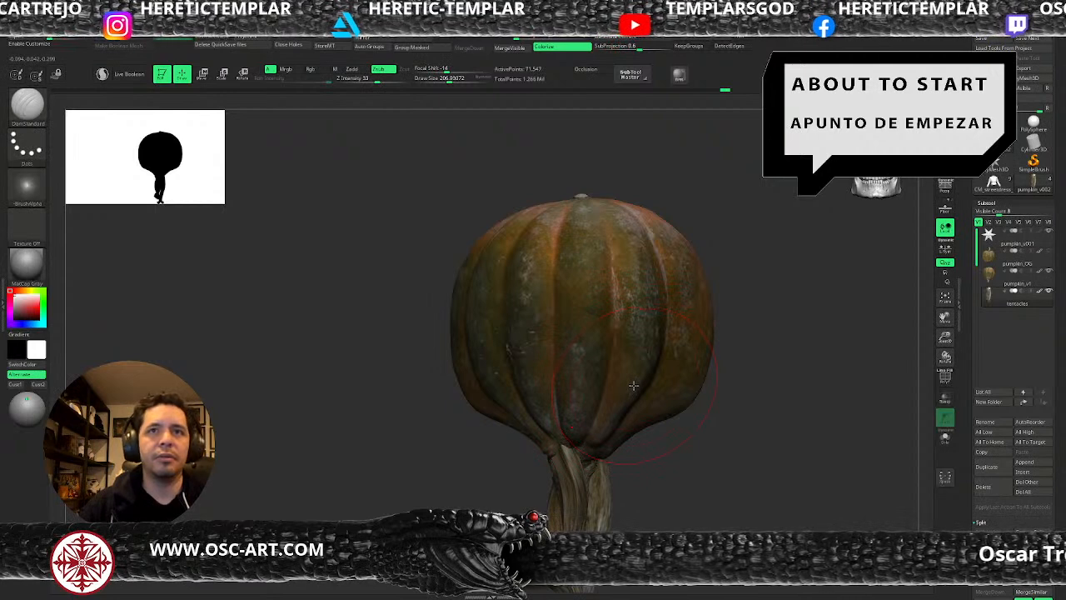
{"action": "key", "text": "b"}
{"action": "key", "text": "m"}
{"action": "key", "text": "t"}
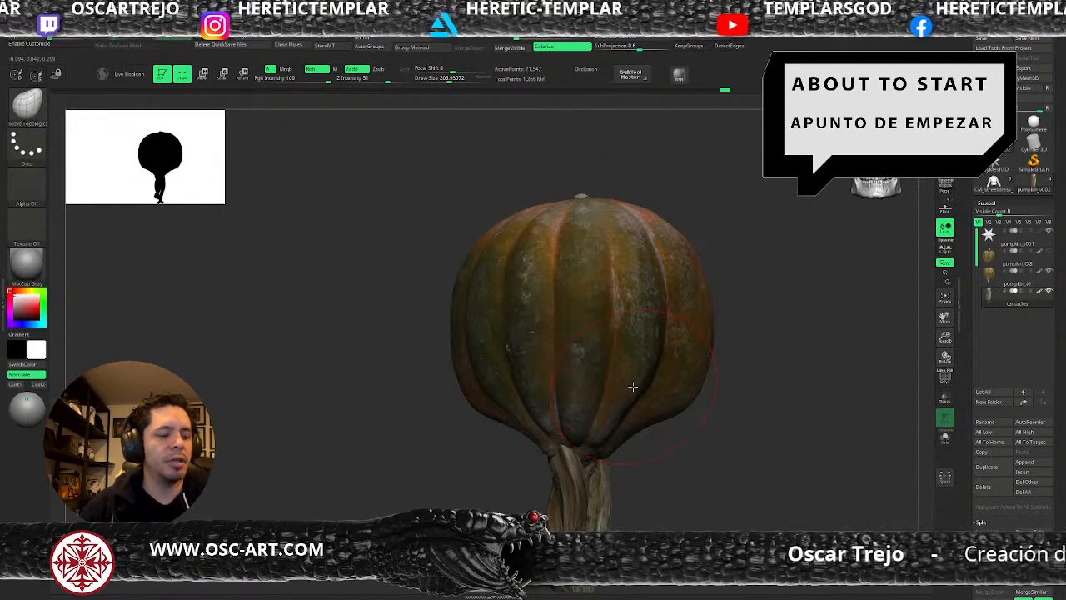
{"action": "key", "text": "b"}
{"action": "key", "text": "t"}
{"action": "key", "text": "d"}
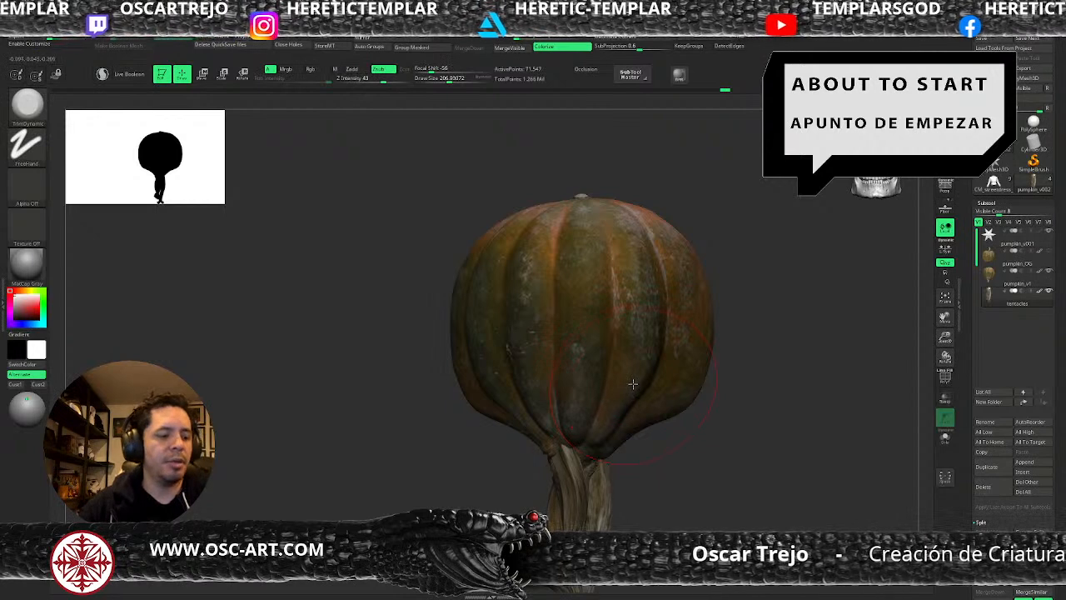
Switch through the IMM Primitives and Morph brushes to the Paint brush.
{"action": "key", "text": "b"}
{"action": "key", "text": "i"}
{"action": "key", "text": "p"}
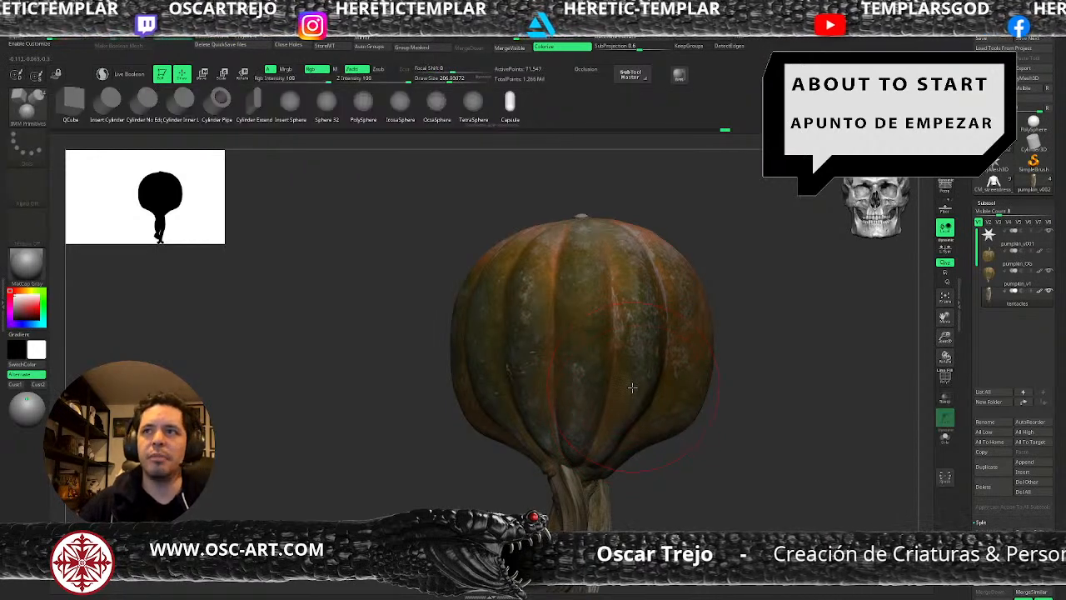
{"action": "key", "text": "b"}
{"action": "key", "text": "m"}
{"action": "key", "text": "r"}
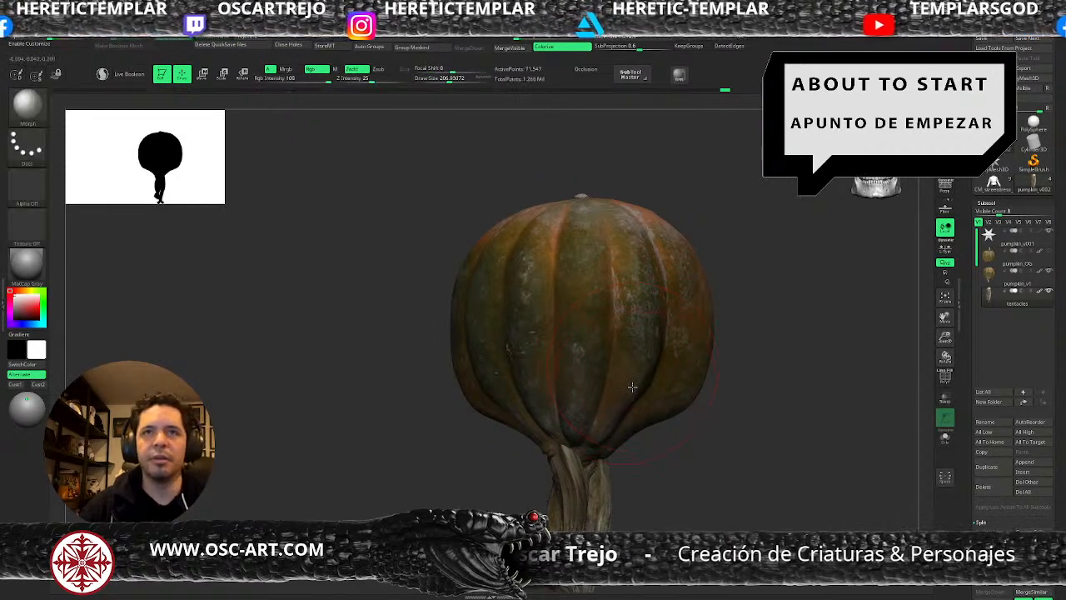
{"action": "key", "text": "b"}
{"action": "key", "text": "p"}
{"action": "key", "text": "i"}
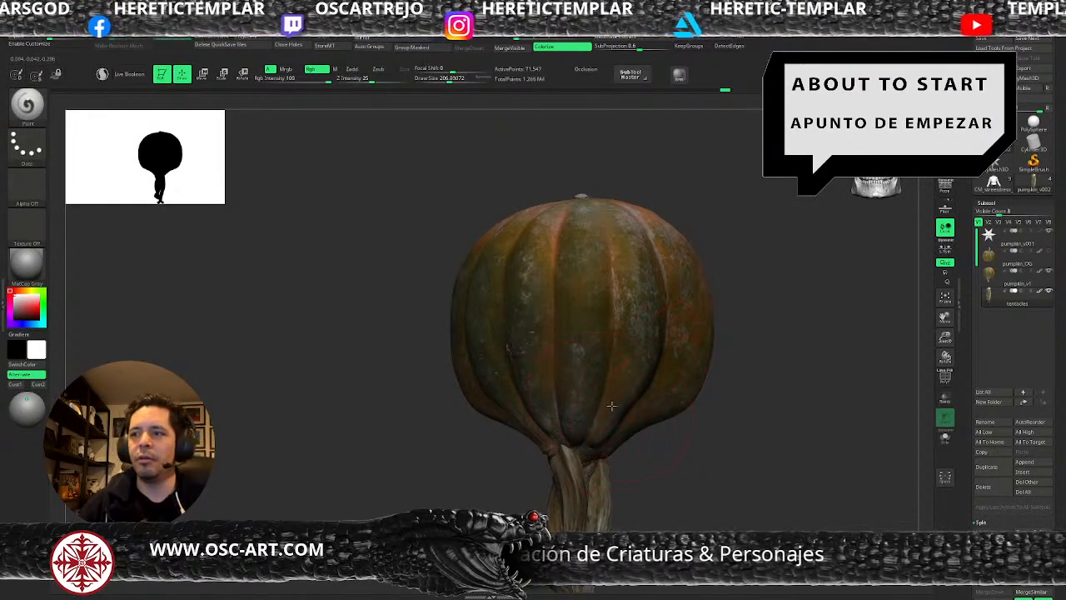
Make the pumpkin_v1 subtool active, set the draw size to about 245 and choose the Move brush.
{"action": "left_click", "coordinate": [613, 408], "text": "alt"}
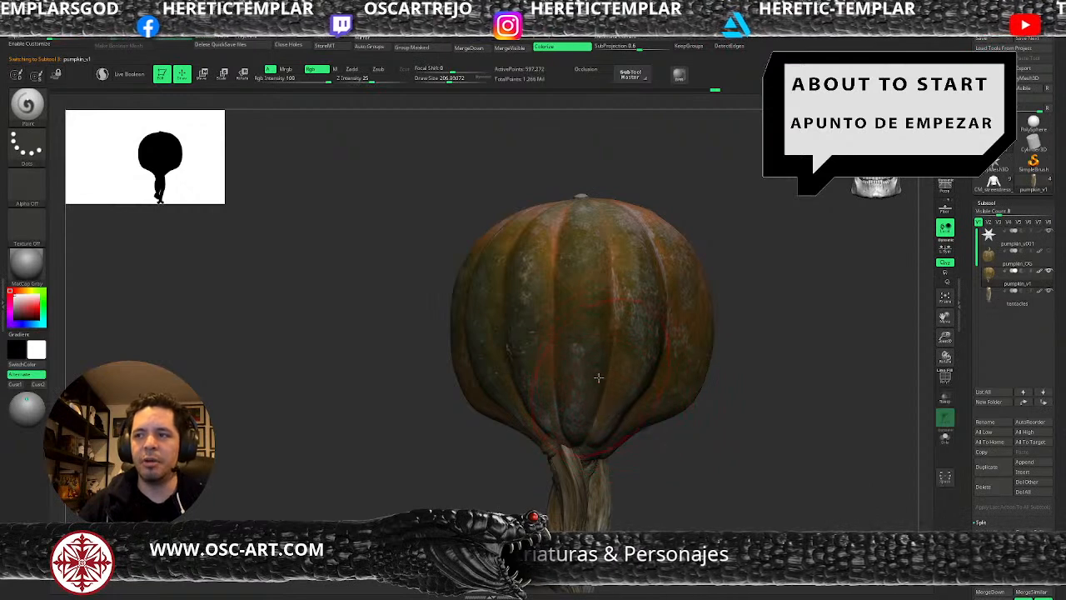
{"action": "key", "text": "s"}
{"action": "left_click", "coordinate": [570, 340]}
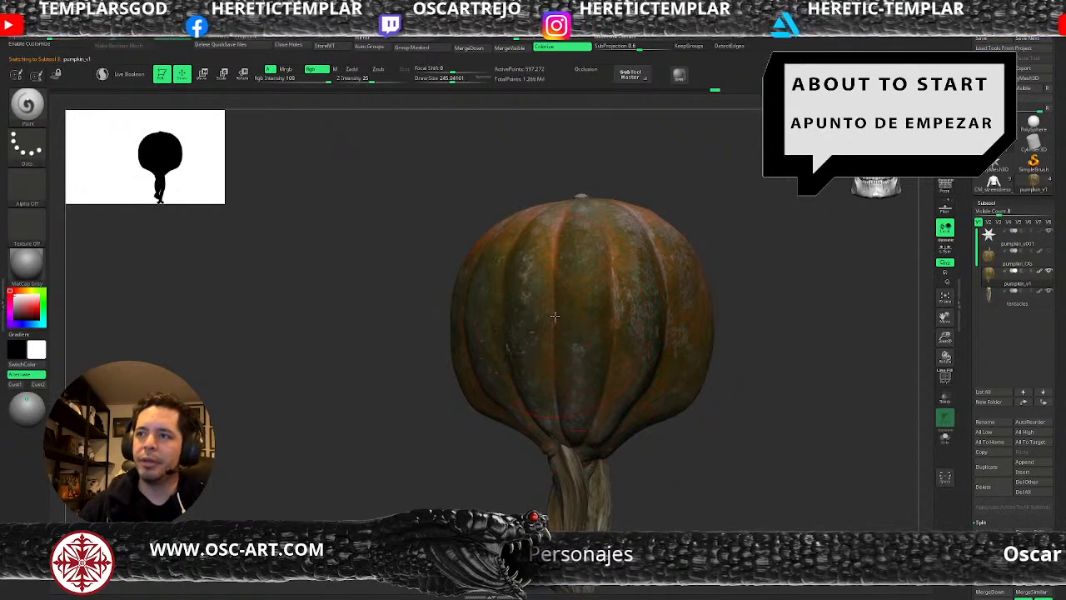
{"action": "key", "text": "b"}
{"action": "key", "text": "m"}
{"action": "key", "text": "v"}
Set the Move brush's draw size to about 187 over the pumpkin body.
{"action": "key", "text": "s"}
{"action": "left_click", "coordinate": [558, 328]}
{"action": "key", "text": "s"}
{"action": "left_click", "coordinate": [559, 328]}
{"action": "key", "text": "s"}
{"action": "left_click_drag", "start_coordinate": [590, 336], "coordinate": [587, 337]}
{"action": "key", "text": "s"}
{"action": "left_click", "coordinate": [604, 314]}
{"action": "key", "text": "s"}
{"action": "left_click", "coordinate": [559, 292]}
{"action": "key", "text": "s"}
{"action": "left_click", "coordinate": [613, 305]}
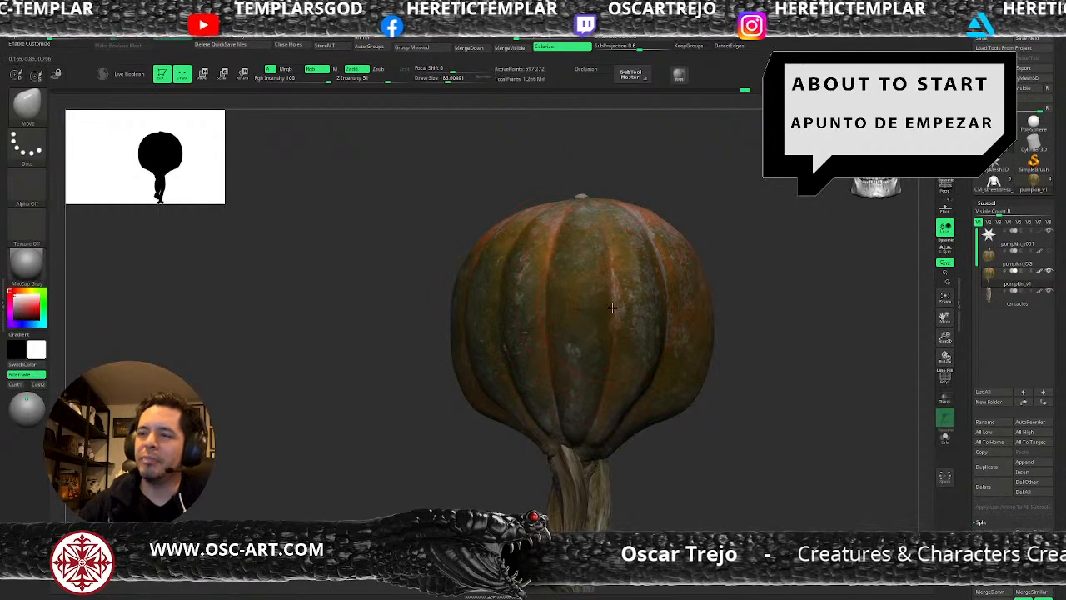
Try a pull with the SnakeHook brush, undo it and return to the Move brush.
{"action": "mouse_move", "coordinate": [714, 471]}
{"action": "left_mouse_down", "text": "alt"}
{"action": "mouse_move", "coordinate": [678, 455]}
{"action": "mouse_move", "coordinate": [668, 372]}
{"action": "mouse_move", "coordinate": [688, 422]}
{"action": "left_mouse_up", "text": "alt"}
{"action": "key", "text": "b"}
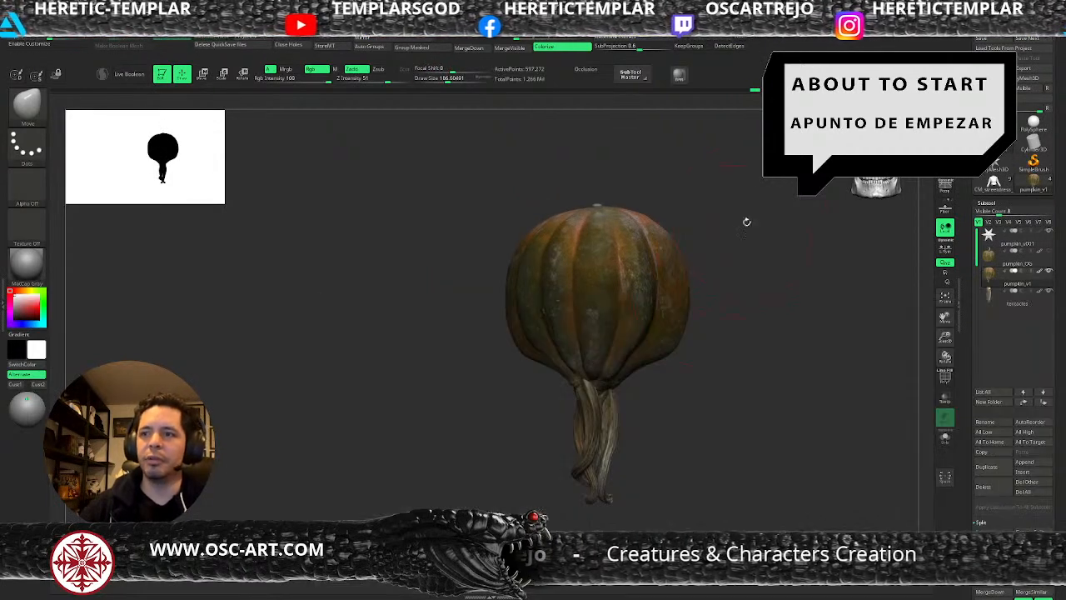
{"action": "key", "text": "b"}
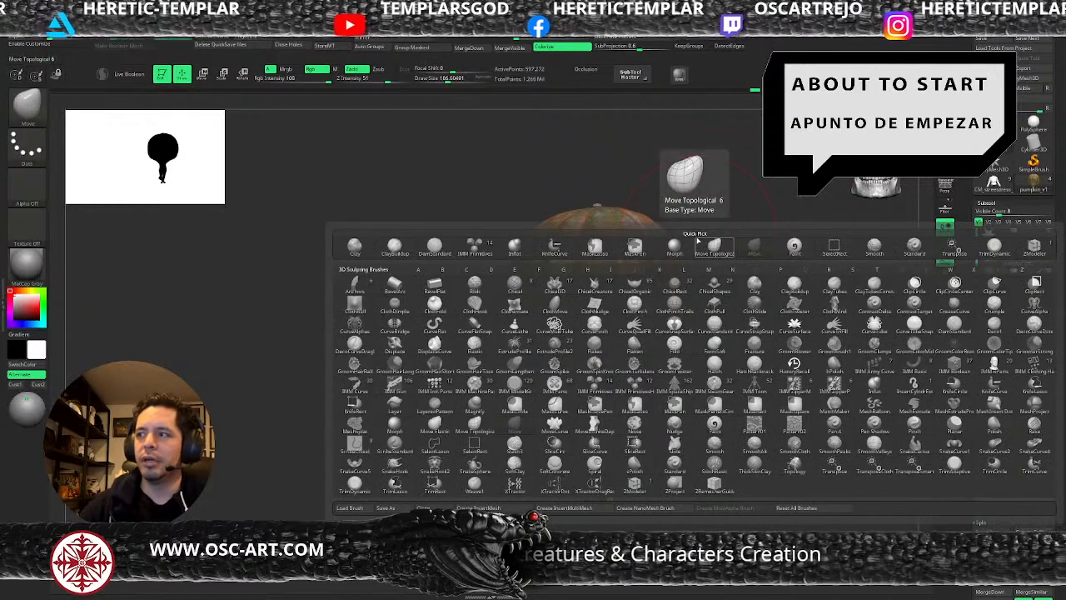
{"action": "key", "text": "s"}
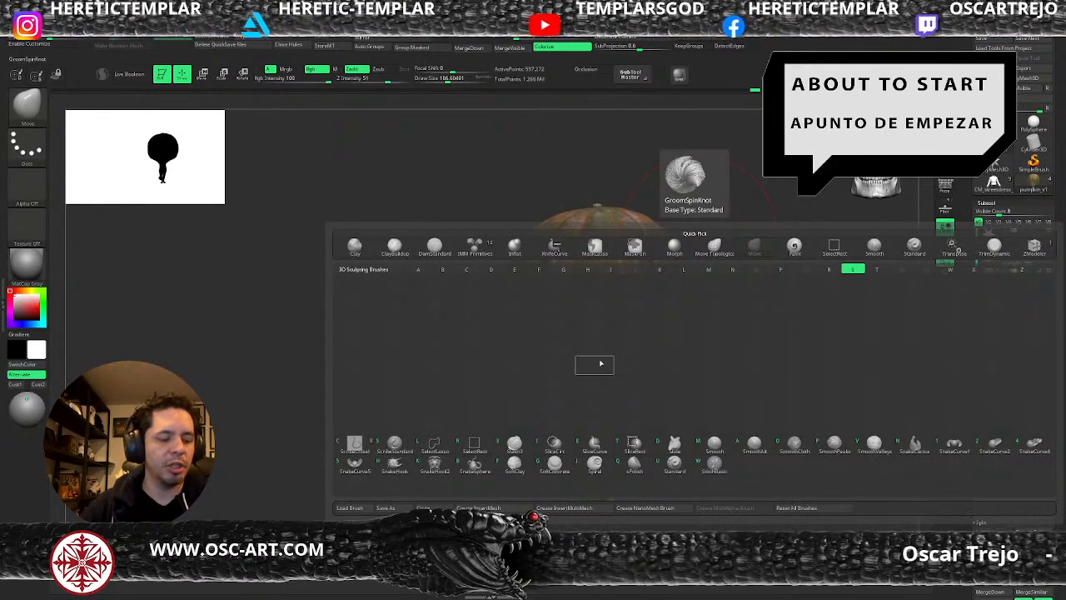
{"action": "left_click", "coordinate": [601, 363]}
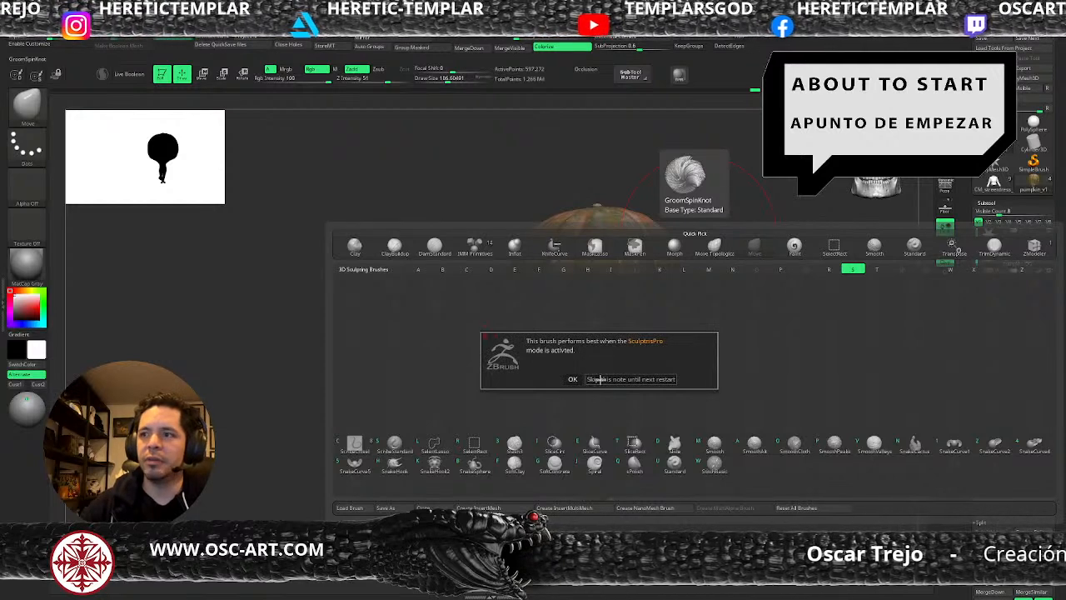
{"action": "left_click", "coordinate": [574, 379]}
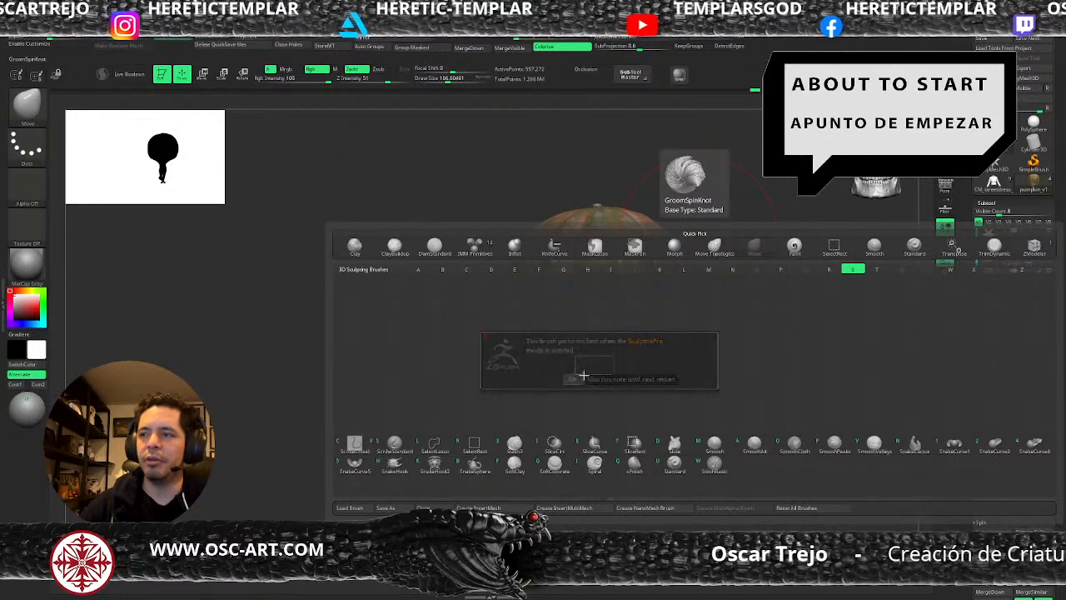
{"action": "left_click_drag", "start_coordinate": [662, 337], "coordinate": [779, 321]}
{"action": "key", "text": "ctrl+z"}
{"action": "key", "text": "ctrl+z"}
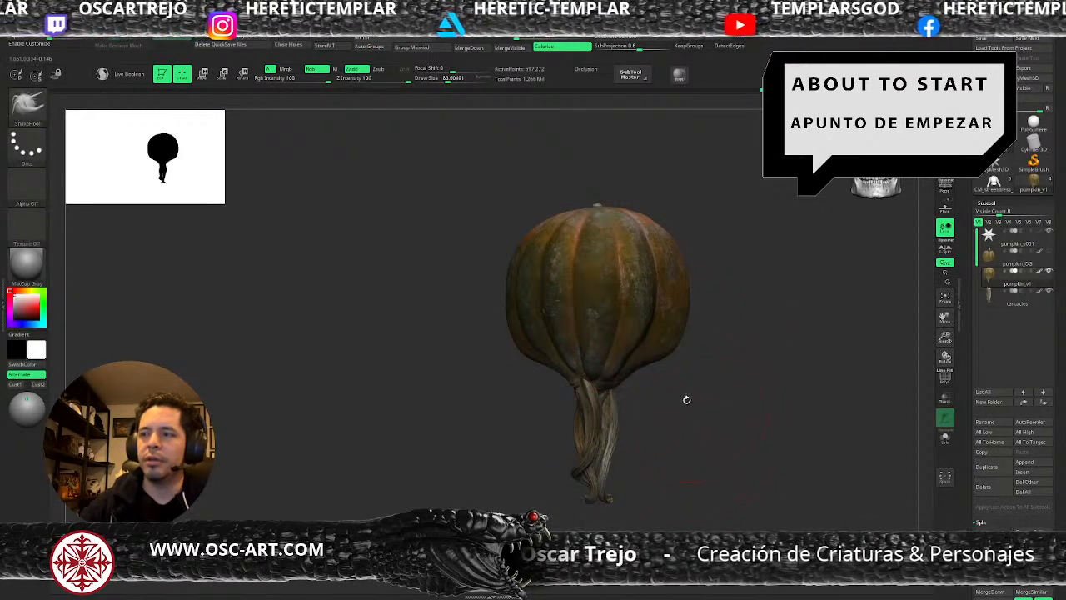
{"action": "key", "text": "b"}
{"action": "key", "text": "m"}
{"action": "key", "text": "v"}
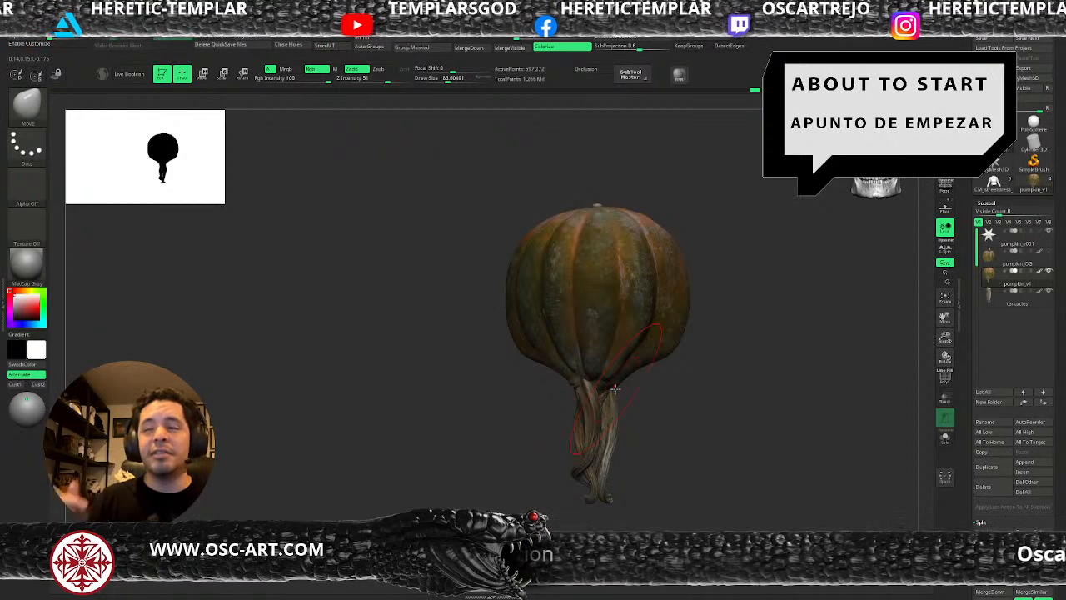
Switch through Move Topological to the ClayBuildup brush with a draw size of about 41 for the body-tentacle junction.
{"action": "mouse_move", "coordinate": [660, 418]}
{"action": "left_mouse_down", "text": "alt"}
{"action": "mouse_move", "coordinate": [650, 340]}
{"action": "mouse_move", "coordinate": [572, 340]}
{"action": "left_mouse_up", "text": "alt"}
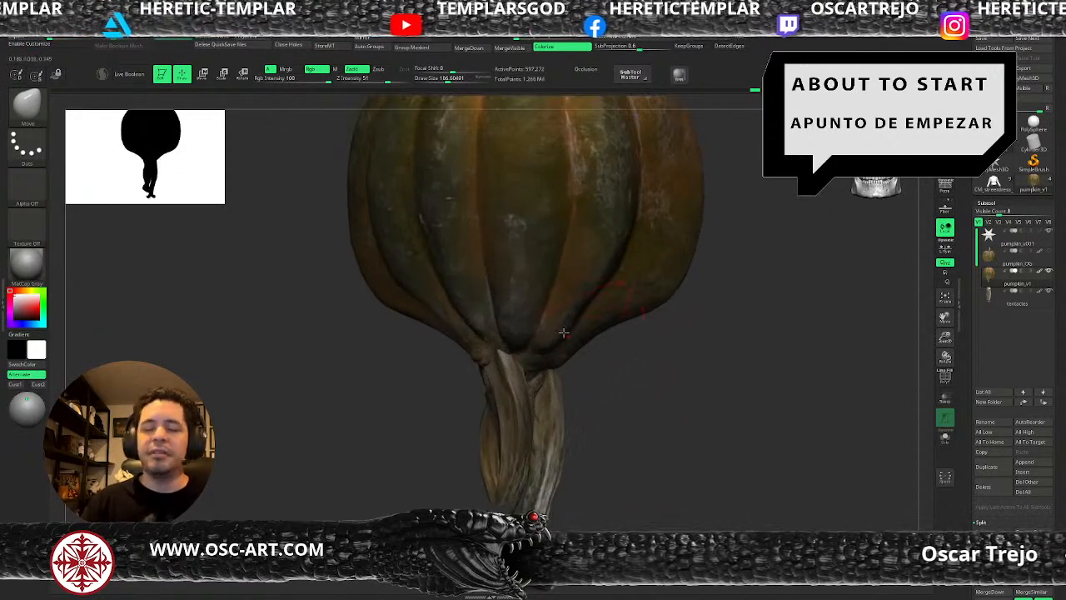
{"action": "key", "text": "b"}
{"action": "key", "text": "m"}
{"action": "key", "text": "t"}
{"action": "key", "text": "s"}
{"action": "left_click_drag", "start_coordinate": [543, 381], "coordinate": [528, 374]}
{"action": "key", "text": "b"}
{"action": "key", "text": "c"}
{"action": "key", "text": "b"}
{"action": "key", "text": "s"}
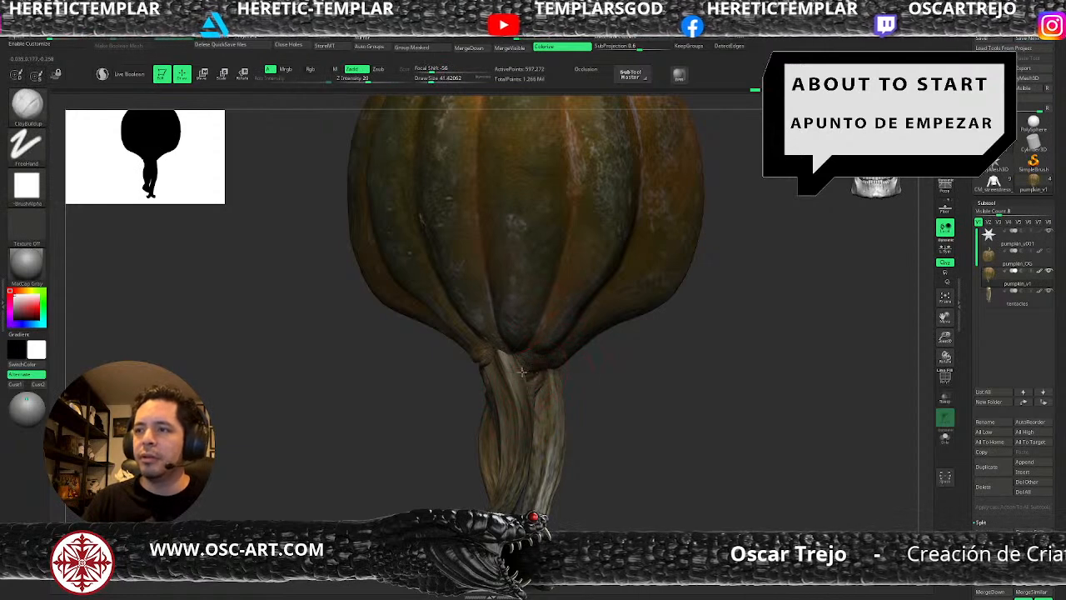
{"action": "left_click_drag", "start_coordinate": [618, 397], "coordinate": [558, 392]}
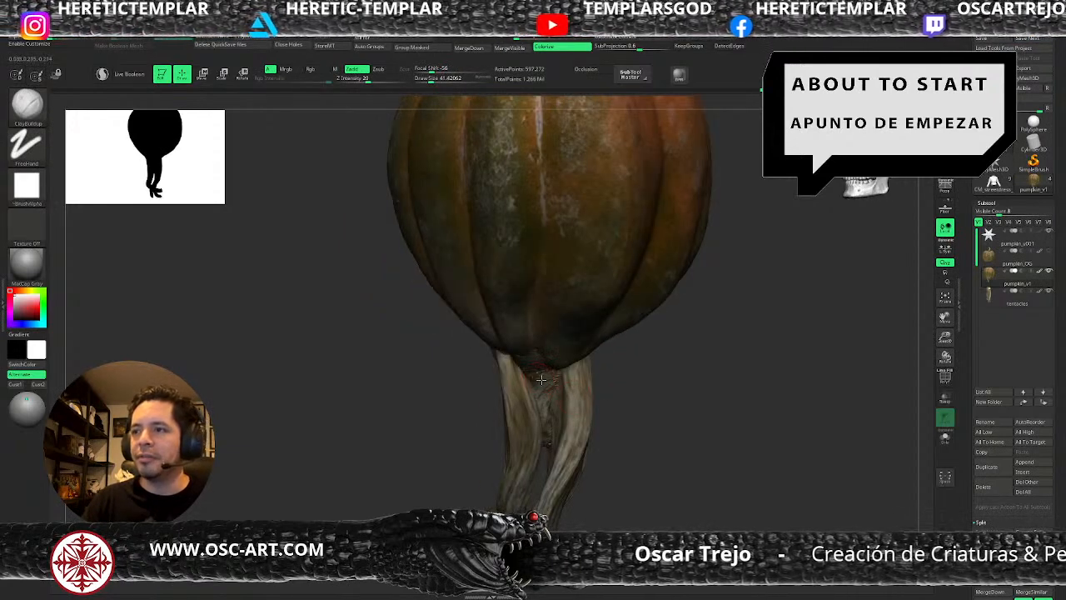
Work the junction between the pumpkin body and the tentacles with ClayBuildup at a draw size of about 65.
{"action": "mouse_move", "coordinate": [619, 410]}
{"action": "left_mouse_down", "text": "alt"}
{"action": "mouse_move", "coordinate": [611, 369]}
{"action": "mouse_move", "coordinate": [578, 389]}
{"action": "mouse_move", "coordinate": [571, 352]}
{"action": "mouse_move", "coordinate": [638, 328]}
{"action": "left_mouse_up", "text": "alt"}
{"action": "key", "text": "s"}
{"action": "key", "text": "s"}
{"action": "left_click_drag", "start_coordinate": [576, 347], "coordinate": [566, 351]}
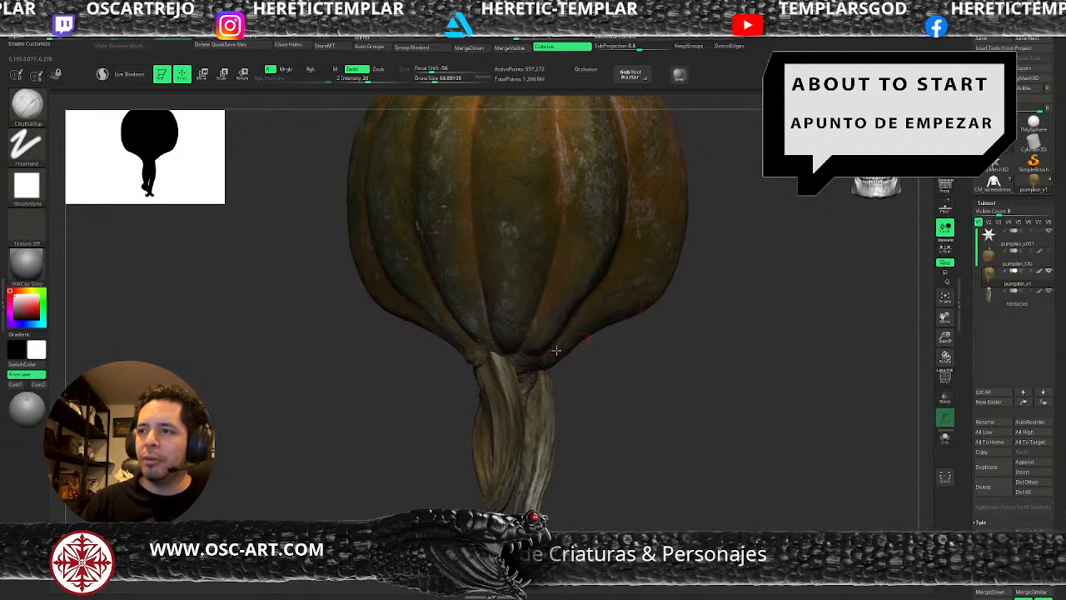
{"action": "key", "text": "]"}
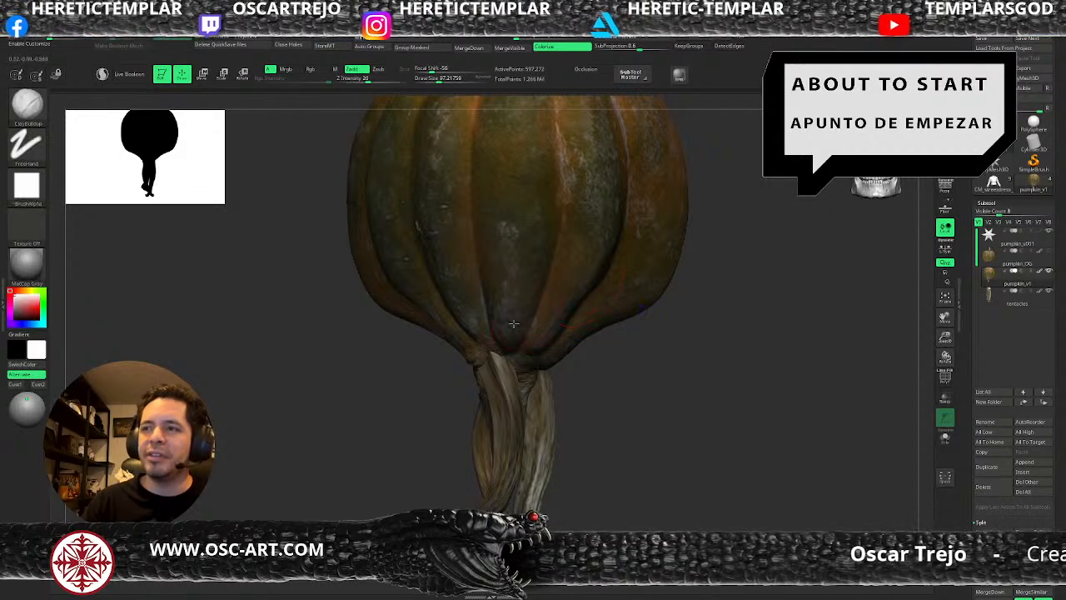
{"action": "key", "text": "s"}
{"action": "left_click", "coordinate": [454, 318]}
{"action": "key", "text": "s"}
{"action": "left_click", "coordinate": [433, 311]}
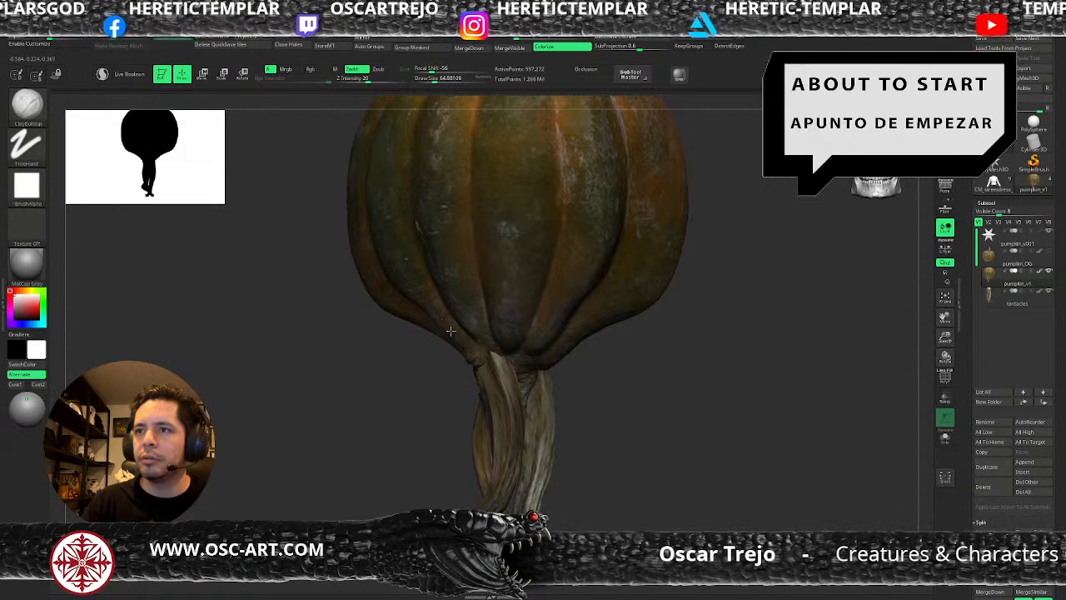
Refine the lower ends of the pumpkin ribs above the tentacles with ClayBuildup at draw sizes from about 39 upward.
{"action": "key", "text": "s"}
{"action": "left_click", "coordinate": [476, 350]}
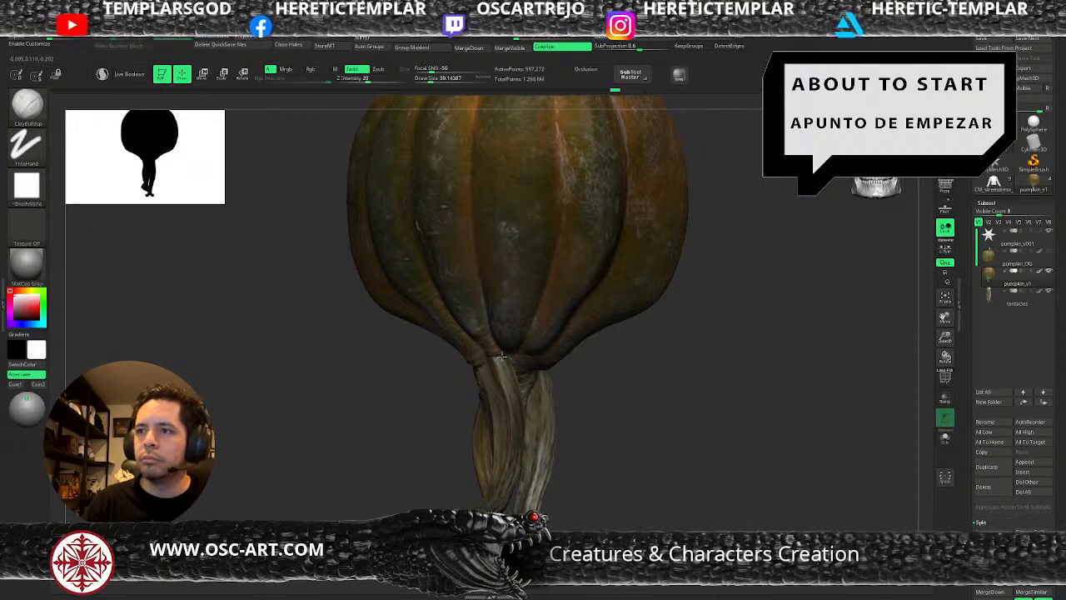
{"action": "key", "text": "]"}
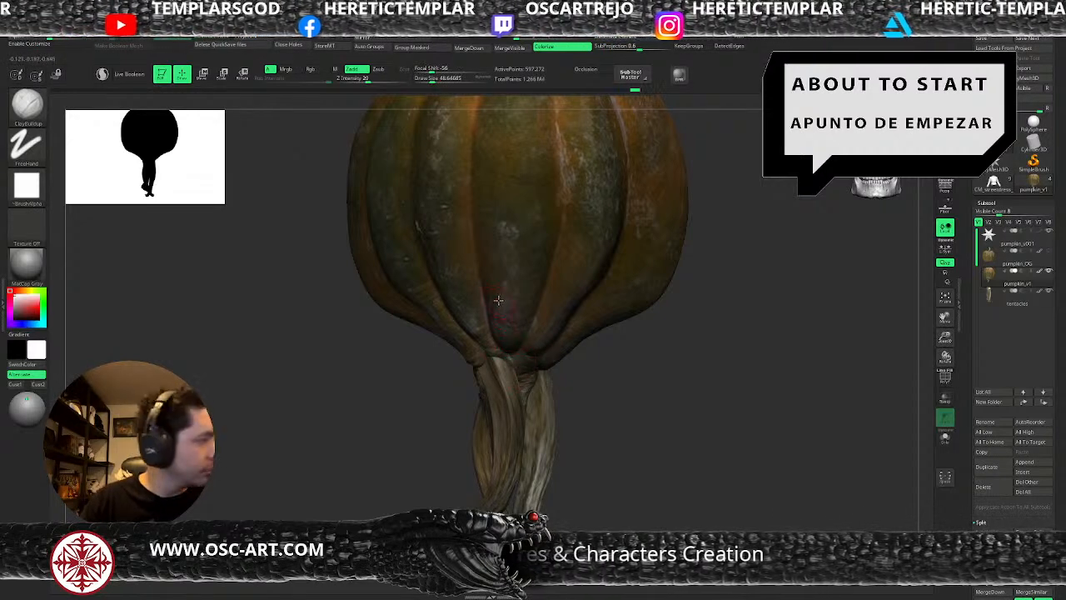
{"action": "key", "text": "]"}
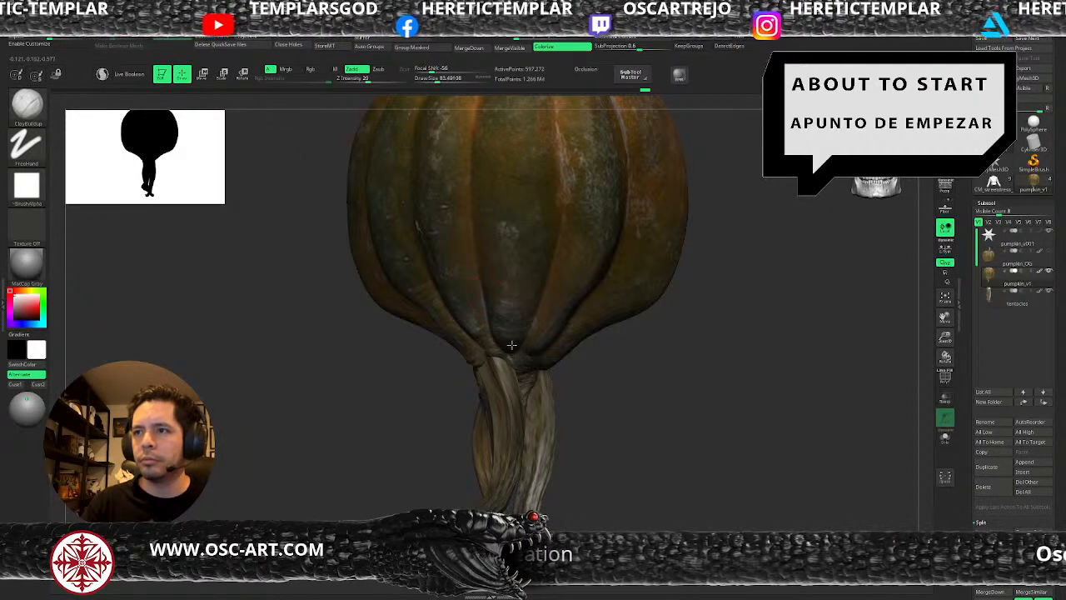
{"action": "left_click_drag", "start_coordinate": [607, 396], "coordinate": [603, 445], "text": "alt"}
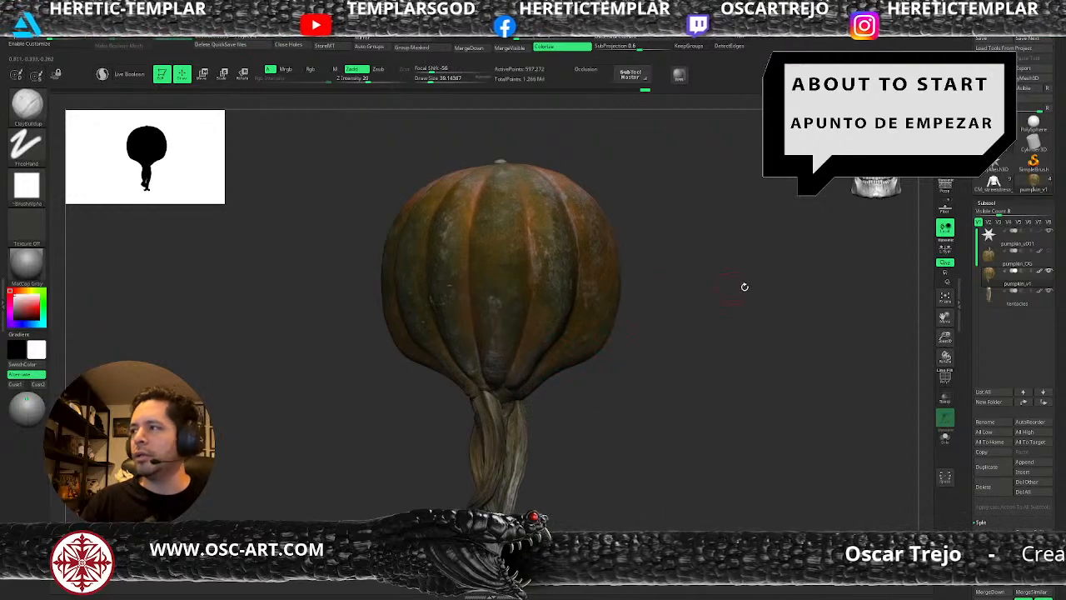
Insert a mirrored pair of small eye spheres low on the pumpkin's front in the pumpkin_v001 subtool, using IMM Primitives.
{"action": "left_click", "coordinate": [991, 239]}
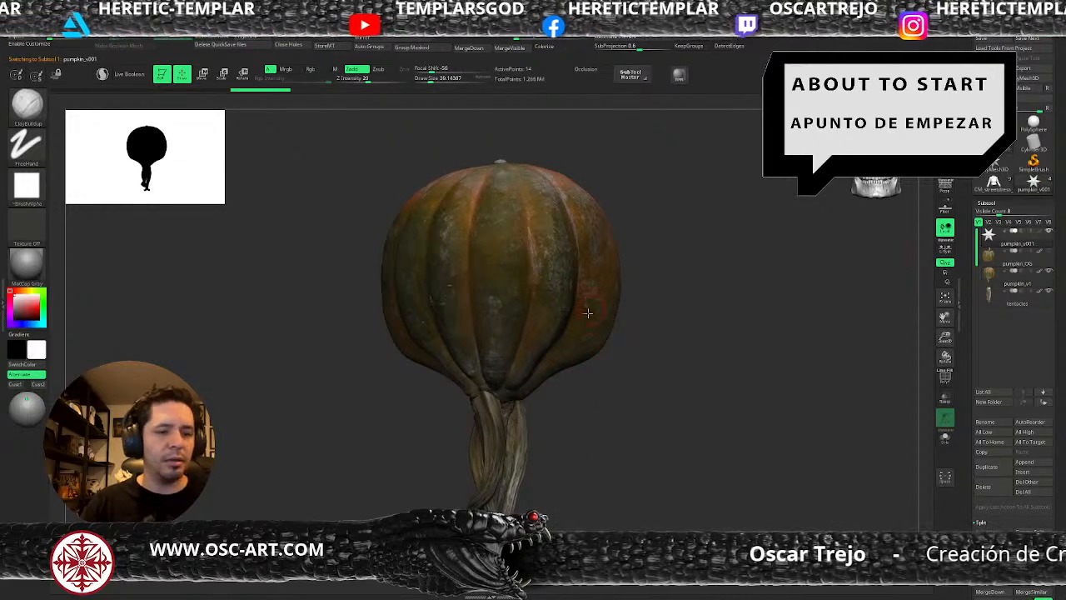
{"action": "key", "text": "b"}
{"action": "key", "text": "i"}
{"action": "key", "text": "p"}
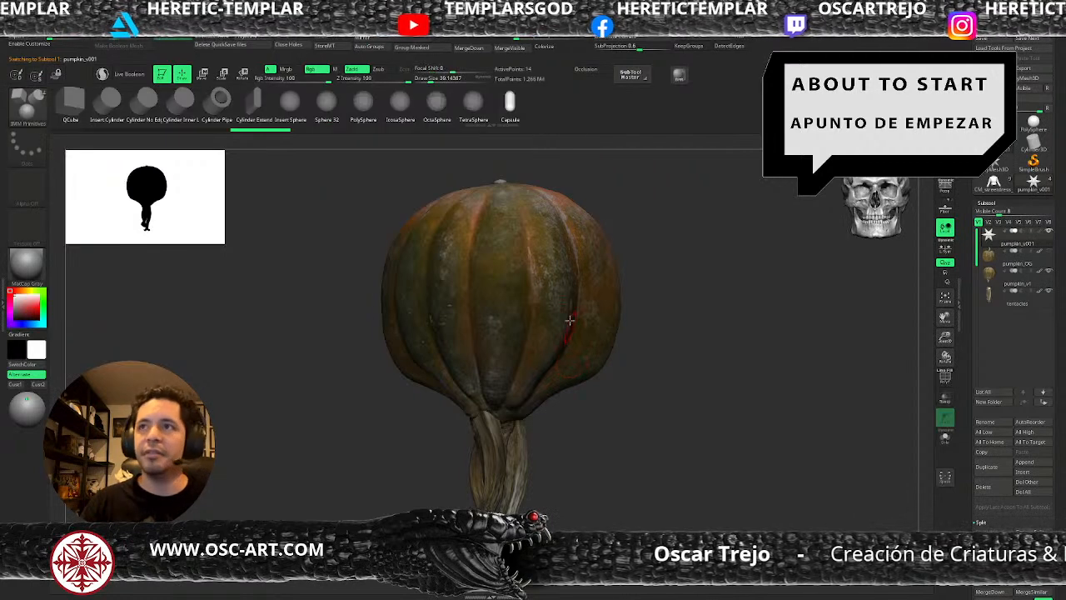
{"action": "left_click", "coordinate": [303, 104]}
{"action": "left_click_drag", "start_coordinate": [544, 356], "coordinate": [542, 365]}
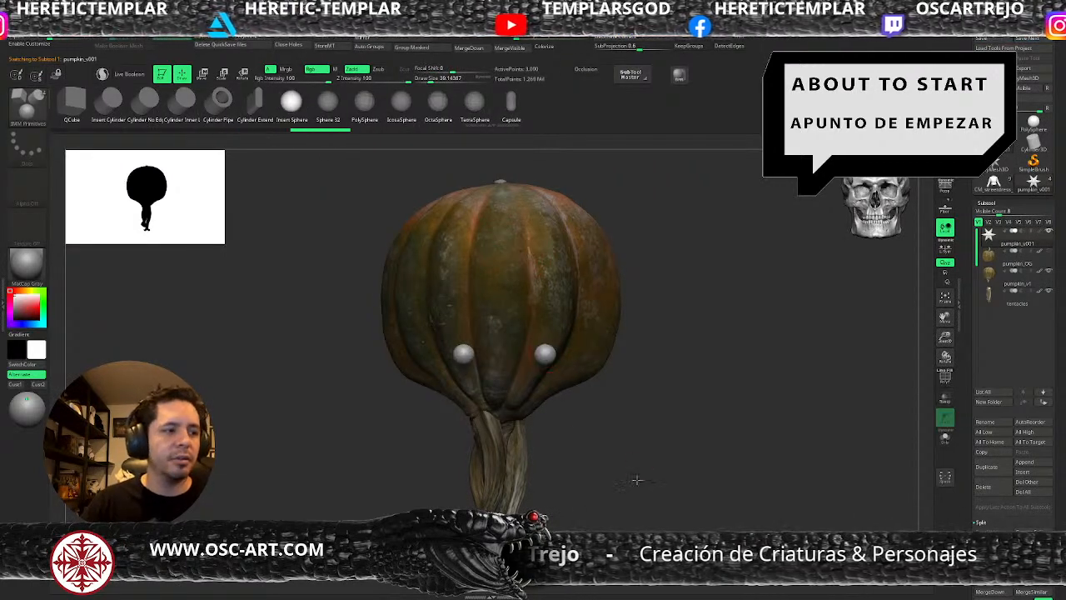
Move the eye spheres slightly so they sit embedded in the pumpkin's surface, and return to draw mode.
{"action": "left_click_drag", "start_coordinate": [643, 476], "coordinate": [562, 452]}
{"action": "key", "text": "w"}
{"action": "mouse_move", "coordinate": [390, 355]}
{"action": "left_mouse_down"}
{"action": "mouse_move", "coordinate": [427, 355]}
{"action": "mouse_move", "coordinate": [407, 355]}
{"action": "mouse_move", "coordinate": [428, 415]}
{"action": "mouse_move", "coordinate": [521, 406]}
{"action": "left_mouse_up"}
{"action": "key", "text": "q"}
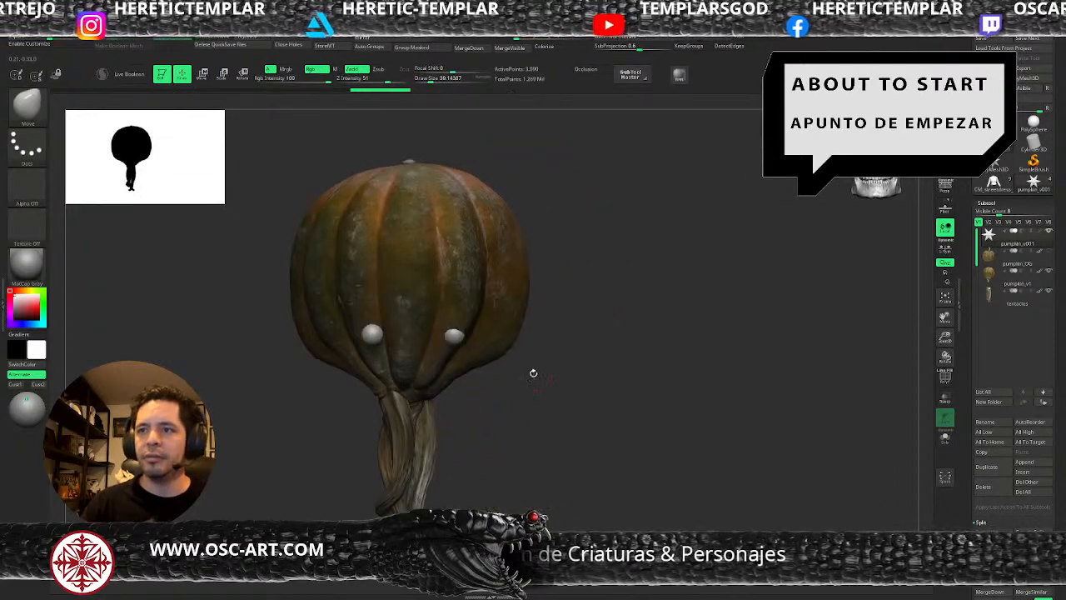
Fill the eye spheres with black and the ToyPlastic material using Mrgb, and swap the active colour back to white.
{"action": "key", "text": "v"}
{"action": "left_click_drag", "start_coordinate": [423, 364], "coordinate": [588, 381], "text": "alt"}
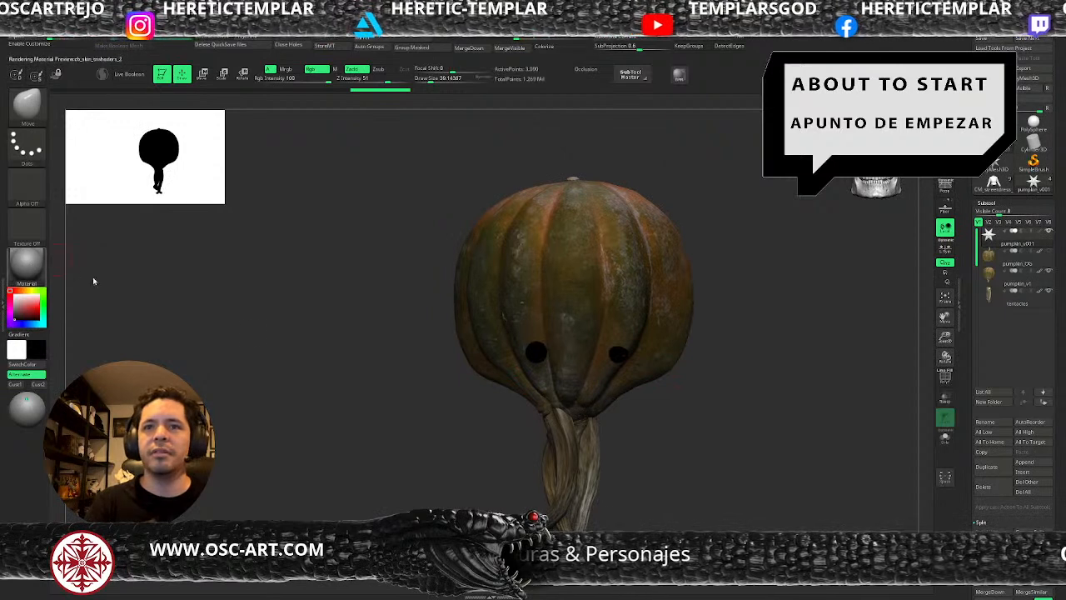
{"action": "key", "text": "m"}
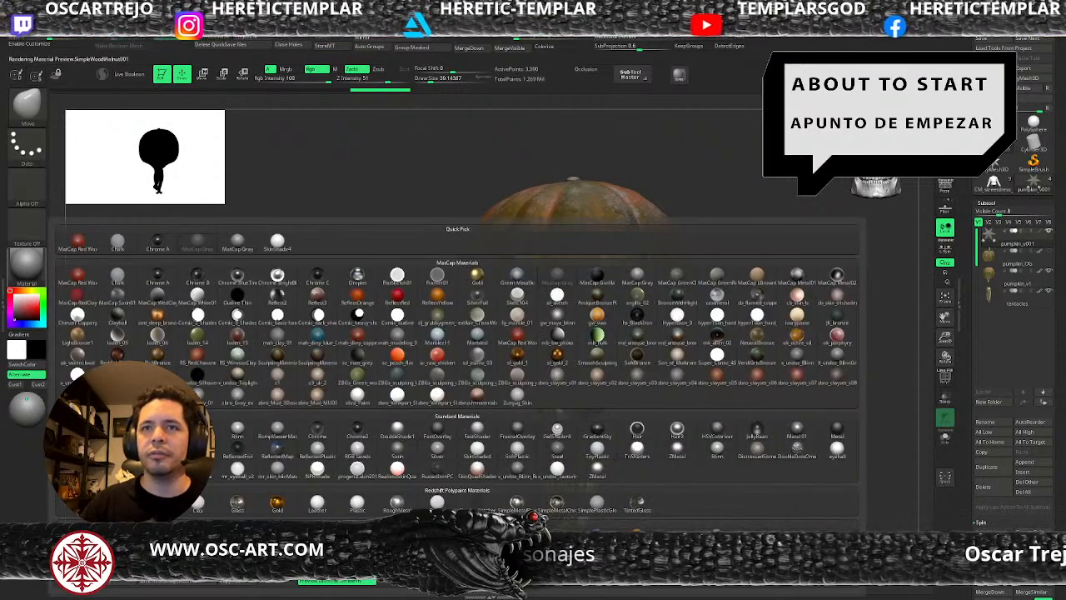
{"action": "left_click", "coordinate": [597, 447]}
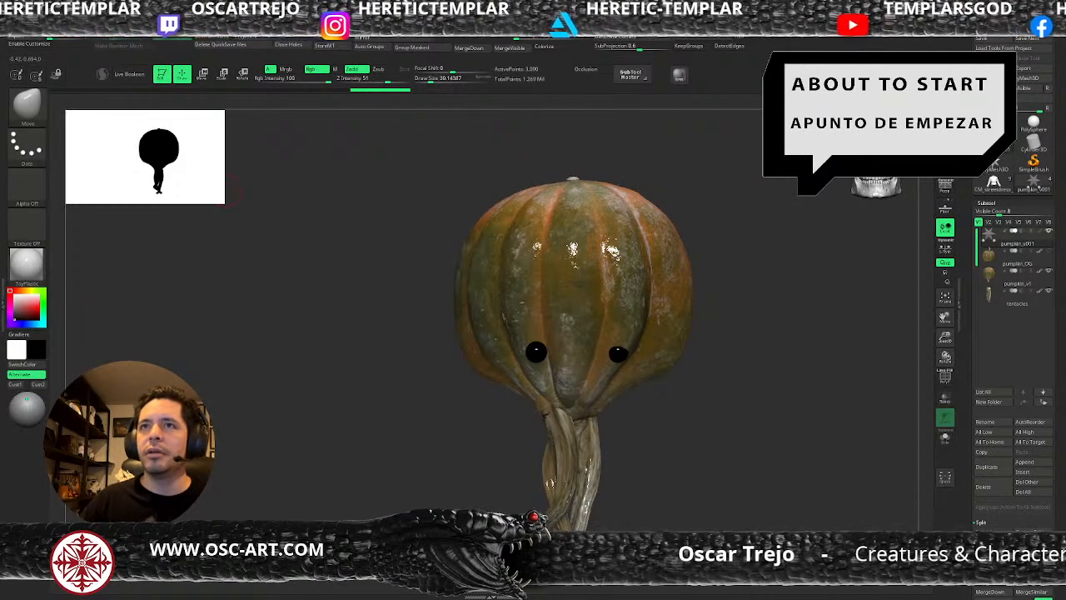
{"action": "left_click", "coordinate": [287, 69]}
{"action": "key", "text": "v"}
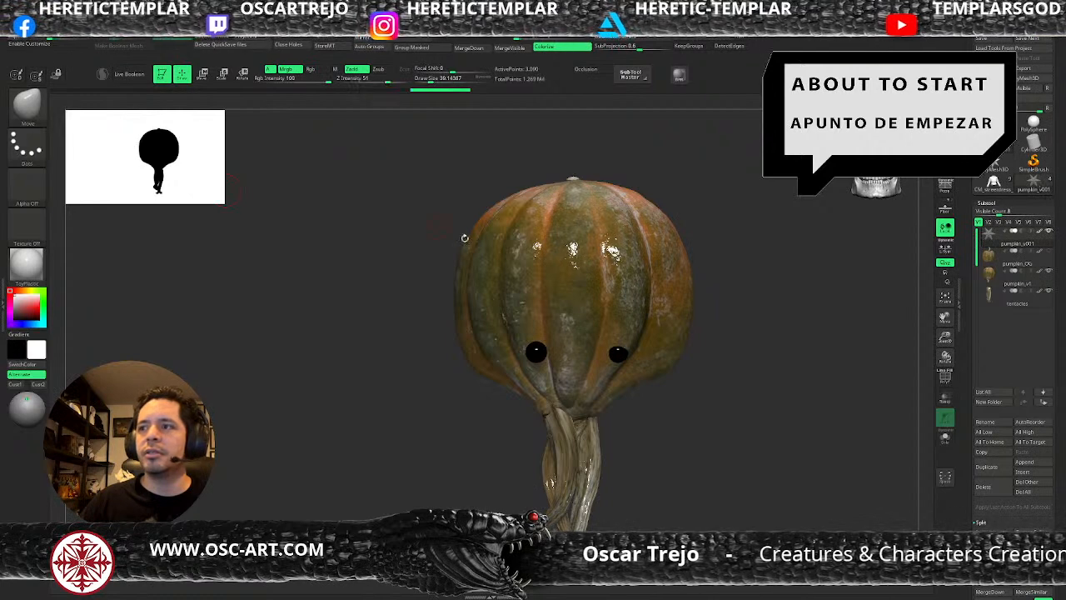
Split the eye spheres from the star mesh into their own subtool.
{"action": "left_click", "coordinate": [617, 352], "text": "ctrl+shift"}
{"action": "left_click", "coordinate": [320, 37]}
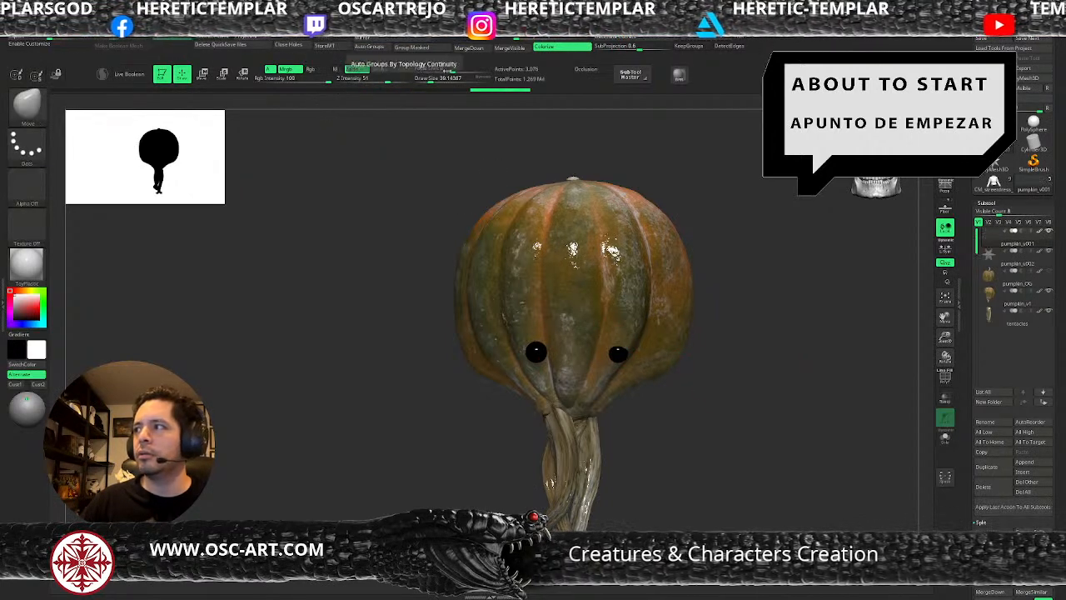
Move the eye subtool pumpkin_v001 below pumpkin_v002 in the subtool order.
{"action": "left_click_drag", "start_coordinate": [998, 239], "coordinate": [1000, 260]}
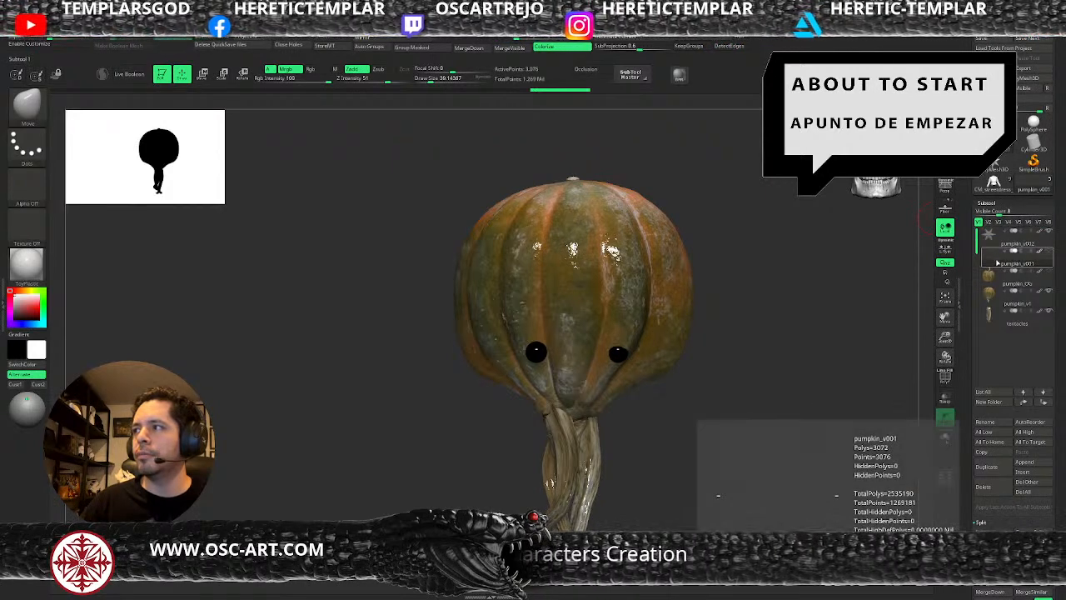
{"action": "key", "text": "shift+f"}
{"action": "key", "text": "shift+f"}
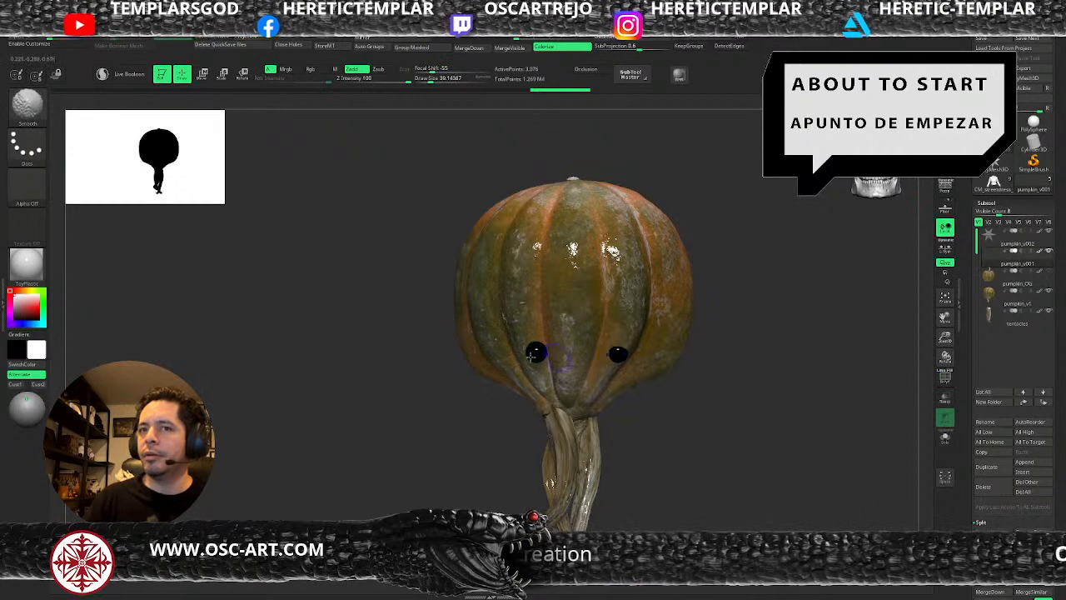
Preview the model with the SkinShade4 material, and set the active material to MatCap Gray.
{"action": "left_click", "coordinate": [26, 264]}
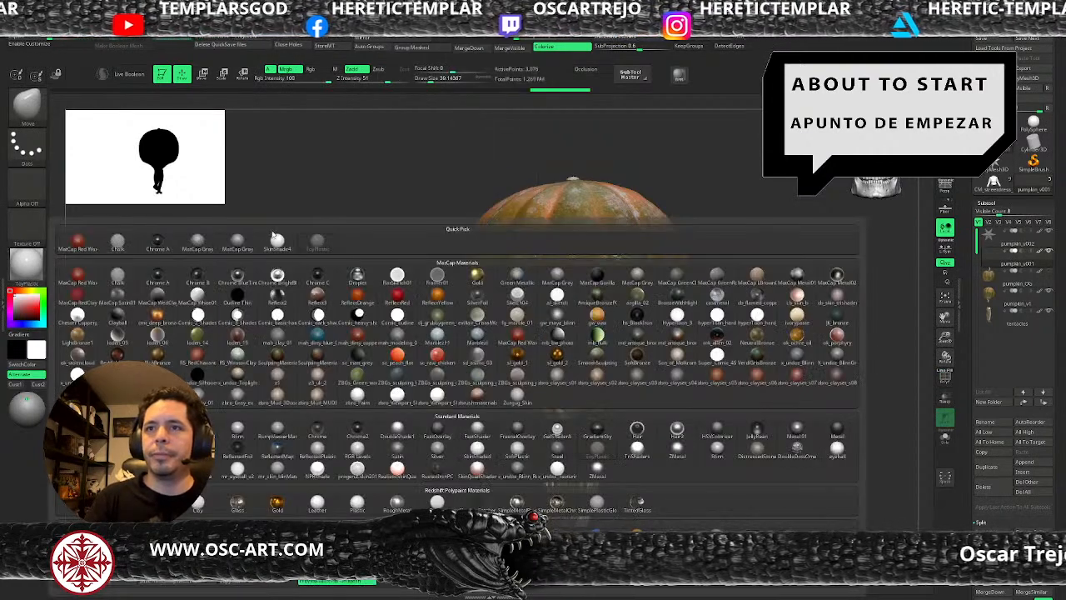
{"action": "left_click", "coordinate": [275, 239]}
{"action": "left_click", "coordinate": [26, 264]}
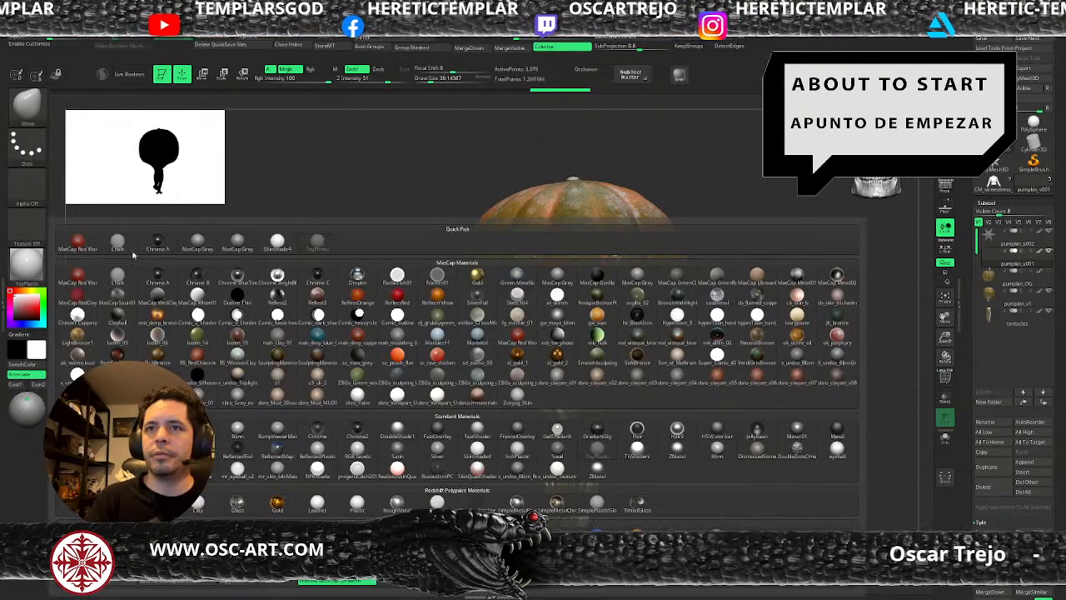
{"action": "left_click", "coordinate": [275, 234]}
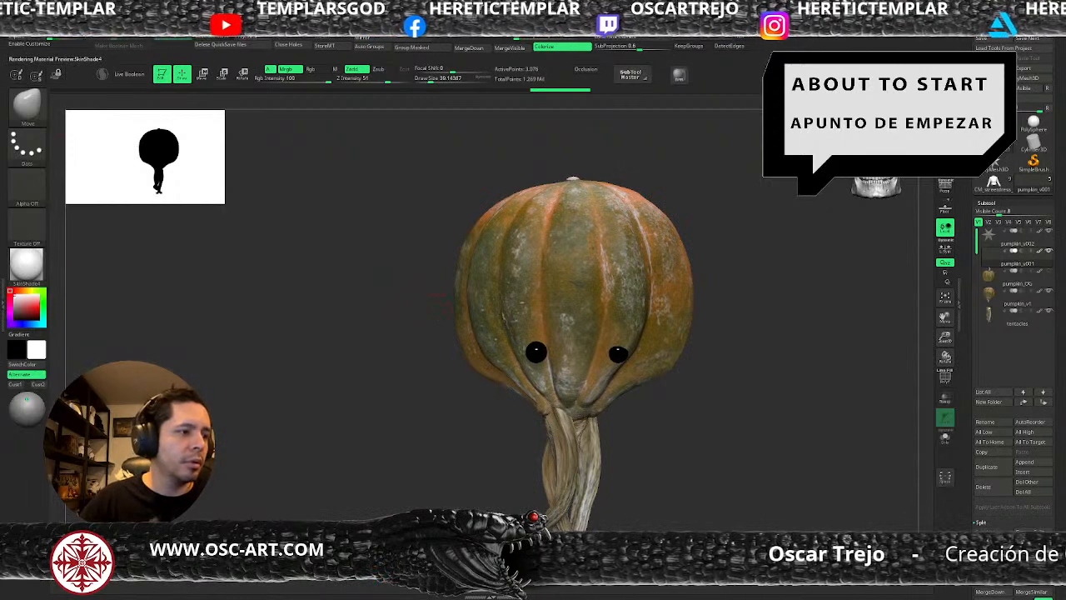
{"action": "left_click", "coordinate": [26, 264]}
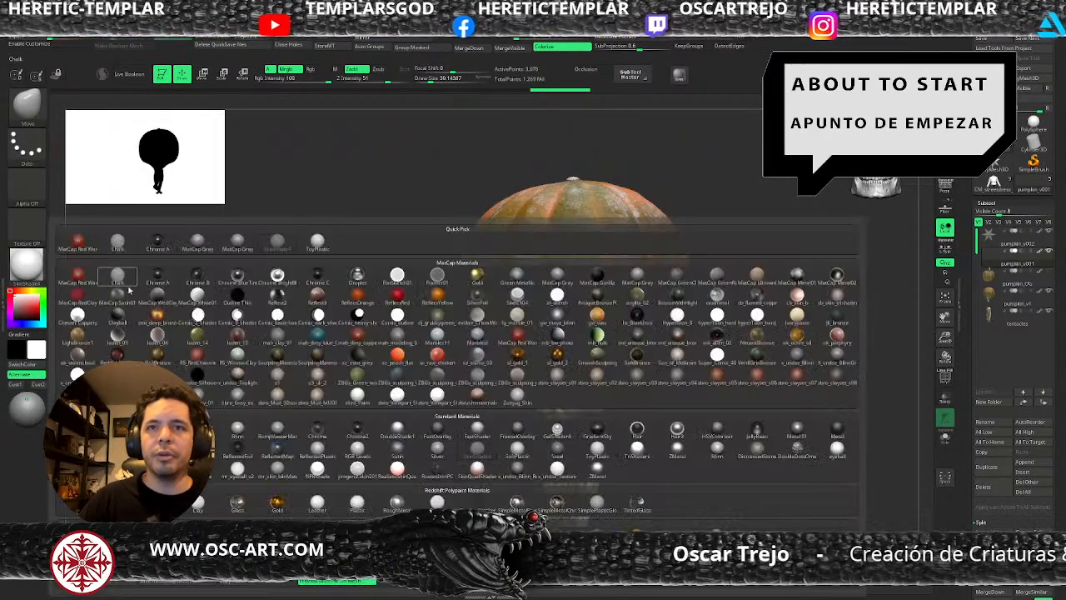
{"action": "left_click", "coordinate": [237, 240]}
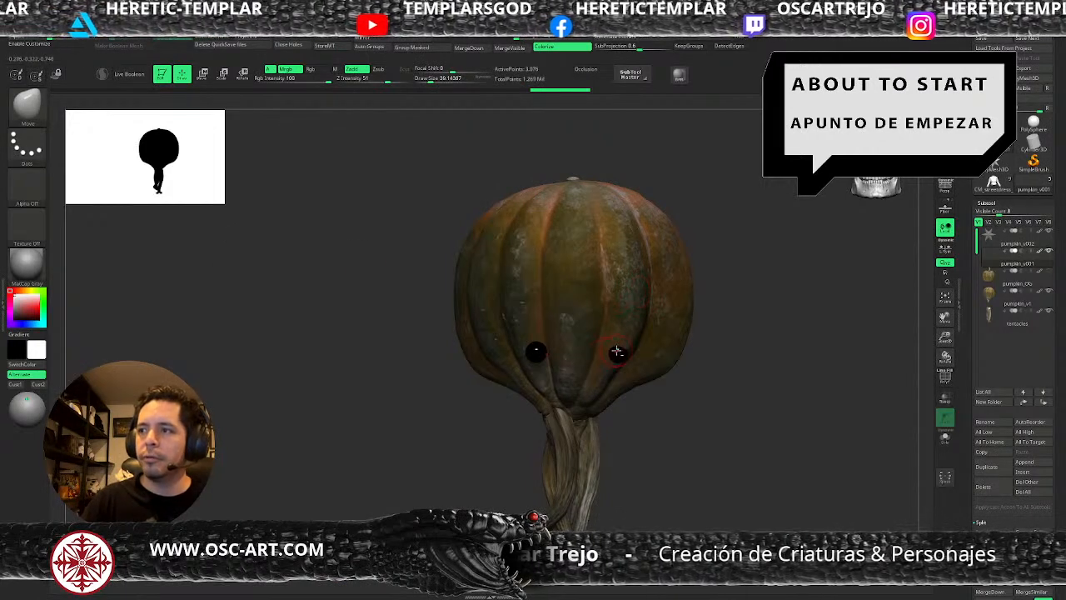
Reposition and duplicate the mirrored eye spheres into three pairs of different sizes, running diagonally up the pumpkin's lower sides.
{"action": "left_click_drag", "start_coordinate": [662, 431], "coordinate": [626, 407], "text": "shift"}
{"action": "key", "text": "w"}
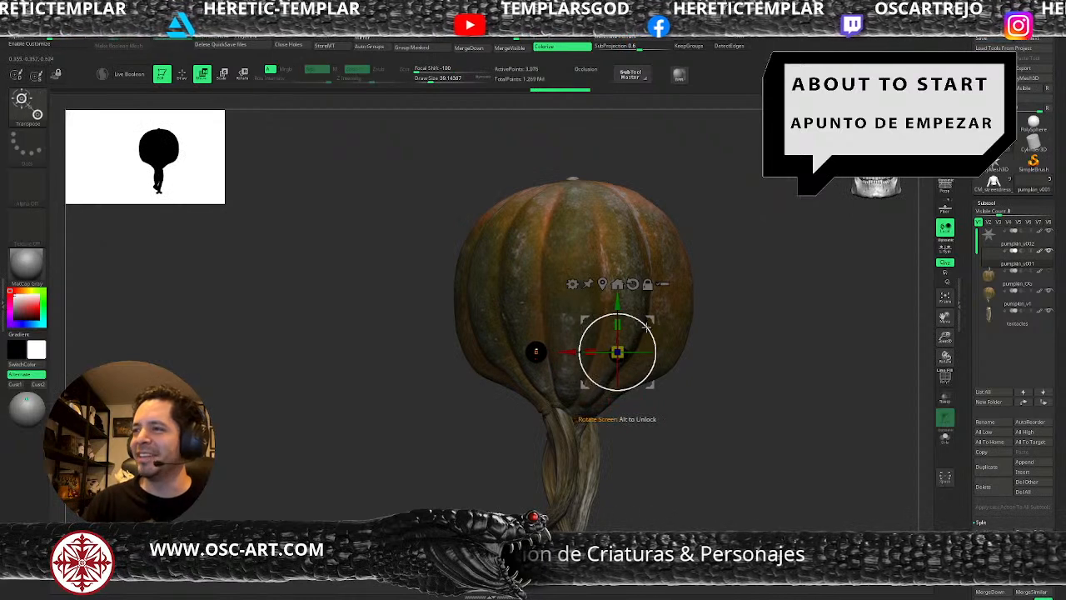
{"action": "left_click_drag", "start_coordinate": [618, 352], "coordinate": [635, 375]}
{"action": "left_click_drag", "start_coordinate": [672, 342], "coordinate": [665, 344], "text": "ctrl"}
{"action": "left_click_drag", "start_coordinate": [628, 377], "coordinate": [618, 385]}
{"action": "left_click_drag", "start_coordinate": [663, 348], "coordinate": [685, 324], "text": "ctrl"}
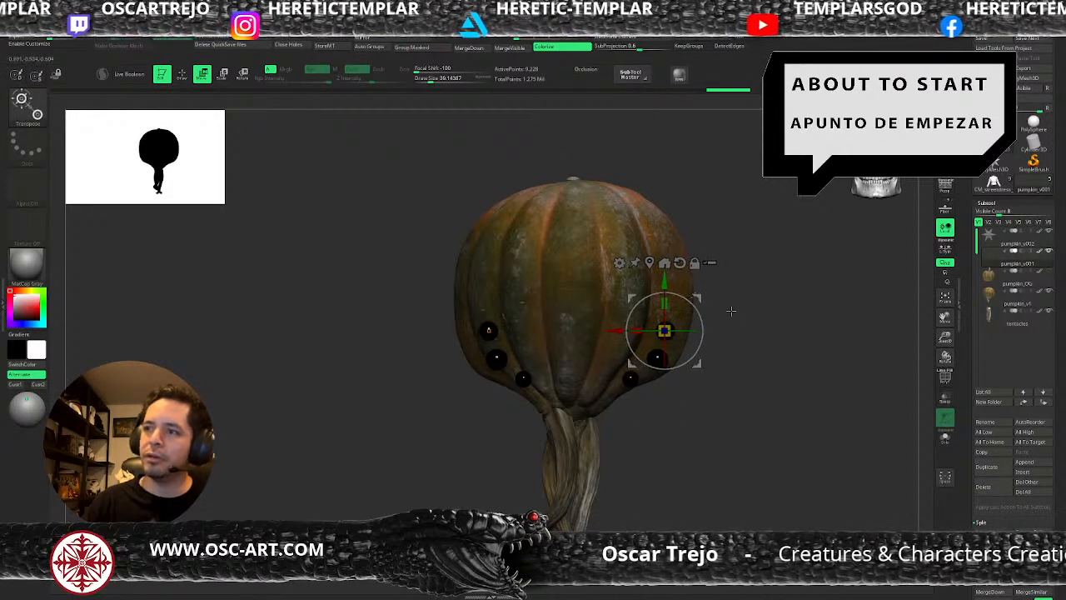
{"action": "key", "text": "q"}
{"action": "left_click_drag", "start_coordinate": [747, 354], "coordinate": [713, 349]}
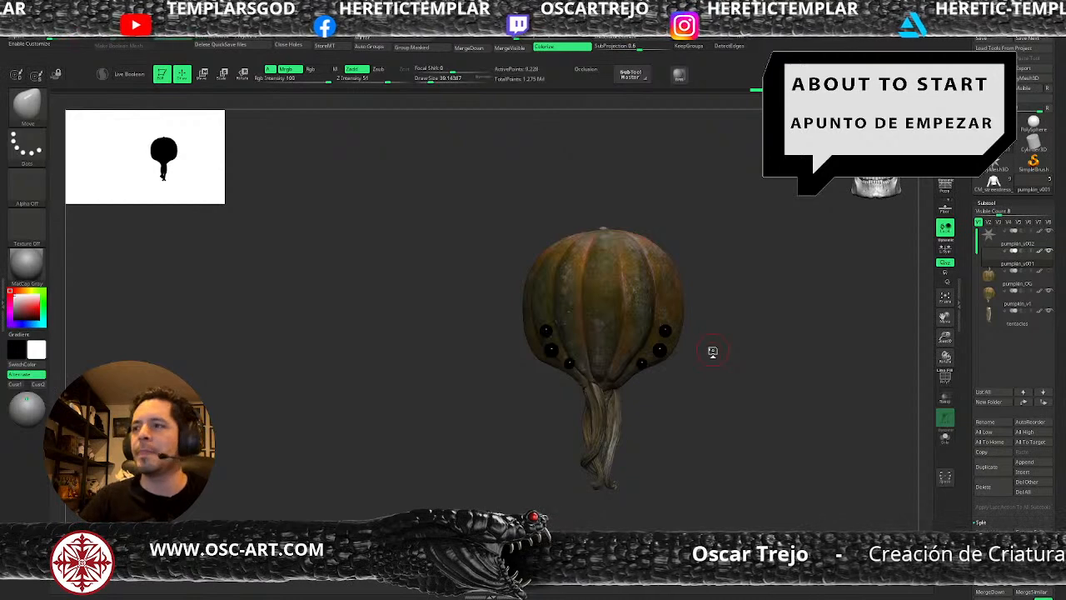
Adjust the eye spheres' placement from the side so they follow the pumpkin's surface, and return to draw mode.
{"action": "left_click_drag", "start_coordinate": [748, 393], "coordinate": [549, 445]}
{"action": "left_click_drag", "start_coordinate": [489, 467], "coordinate": [518, 489], "text": "alt"}
{"action": "key", "text": "w"}
{"action": "left_click_drag", "start_coordinate": [500, 344], "coordinate": [534, 348]}
{"action": "left_click_drag", "start_coordinate": [613, 316], "coordinate": [612, 320]}
{"action": "key", "text": "q"}
{"action": "left_click_drag", "start_coordinate": [475, 443], "coordinate": [456, 421], "text": "alt"}
{"action": "mouse_move", "coordinate": [456, 422]}
{"action": "left_mouse_down"}
{"action": "mouse_move", "coordinate": [581, 404]}
{"action": "mouse_move", "coordinate": [688, 405]}
{"action": "mouse_move", "coordinate": [676, 345]}
{"action": "mouse_move", "coordinate": [702, 413]}
{"action": "mouse_move", "coordinate": [700, 399]}
{"action": "left_mouse_up"}
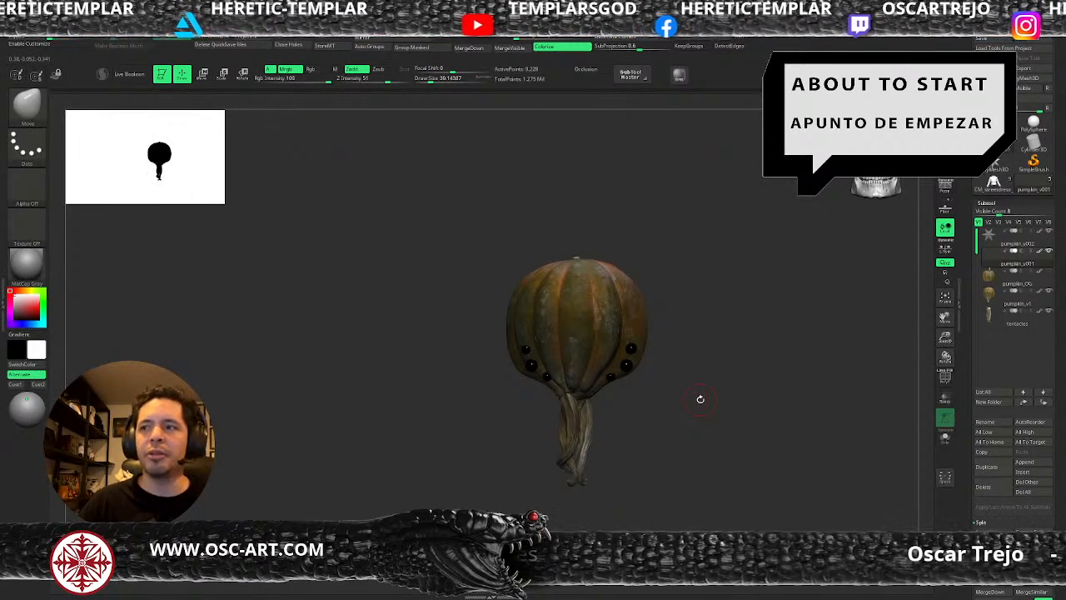
Make the pumpkin_v1 body the active subtool with the ClayBuildup brush, and adjust its draw size for sculpting around the eyes.
{"action": "mouse_move", "coordinate": [698, 350]}
{"action": "left_mouse_down", "text": "alt"}
{"action": "mouse_move", "coordinate": [692, 371]}
{"action": "mouse_move", "coordinate": [643, 356]}
{"action": "left_mouse_up", "text": "alt"}
{"action": "key", "text": "b"}
{"action": "key", "text": "c"}
{"action": "key", "text": "b"}
{"action": "key", "text": "s"}
{"action": "left_click", "coordinate": [619, 373]}
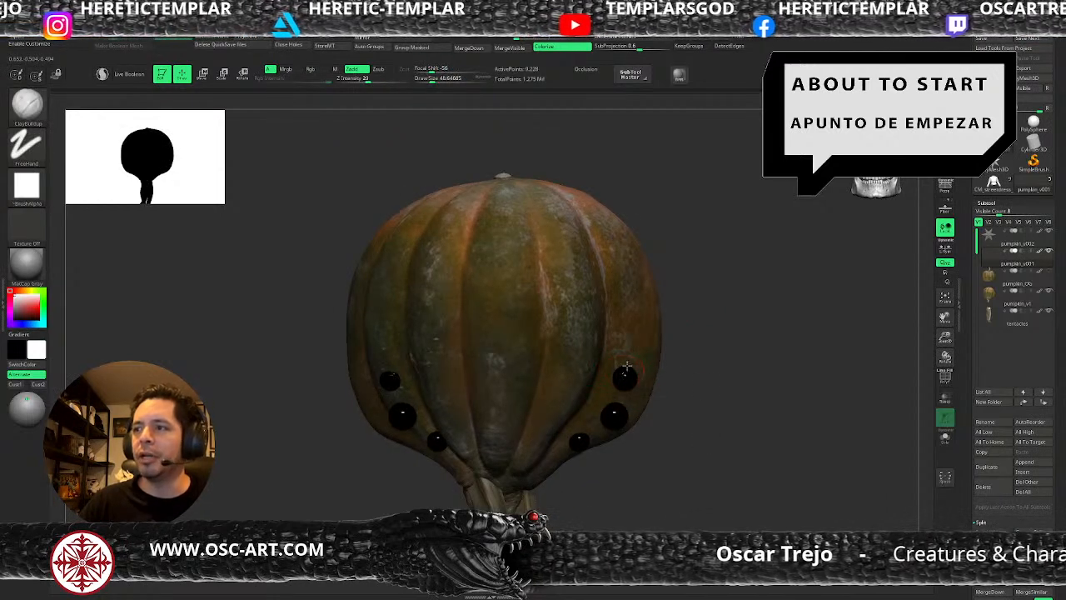
{"action": "left_click", "coordinate": [629, 376], "text": "alt"}
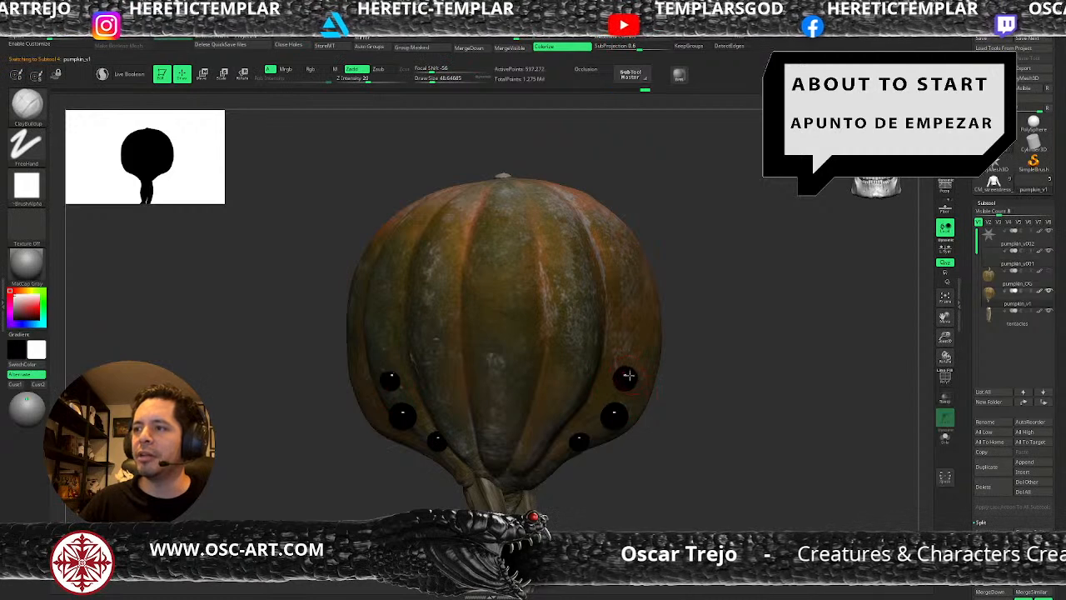
{"action": "key", "text": "bracketright"}
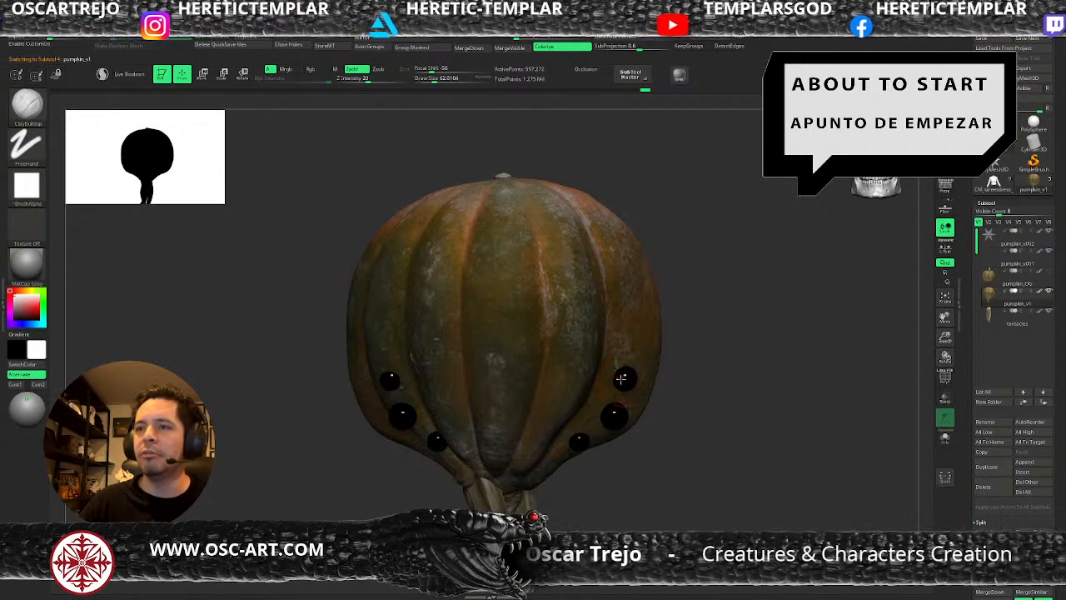
{"action": "key", "text": "s"}
{"action": "left_click", "coordinate": [629, 375]}
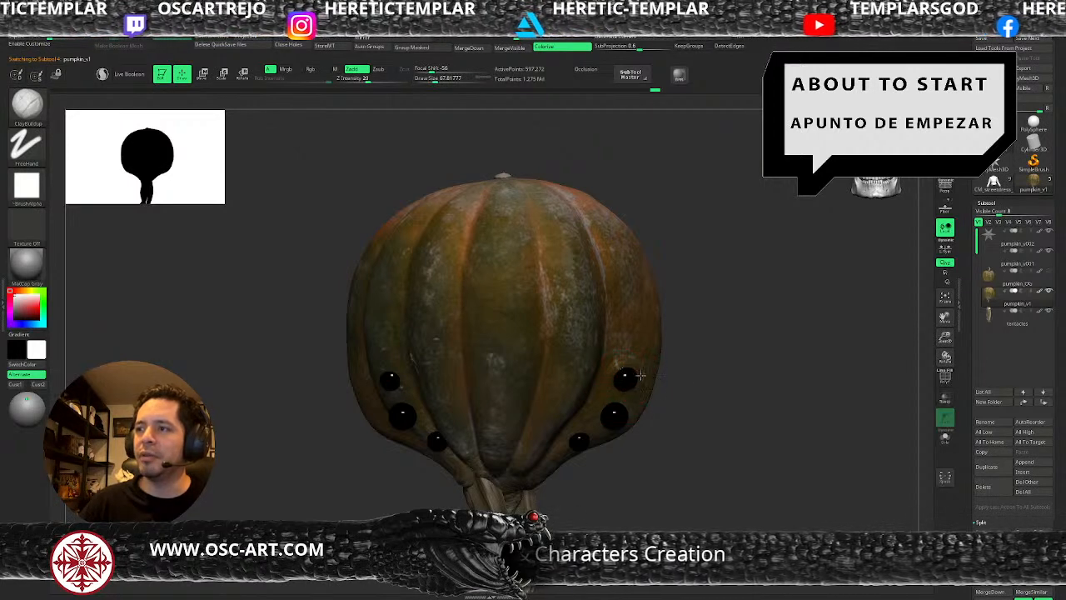
{"action": "key", "text": "bracketright"}
{"action": "key", "text": "bracketright"}
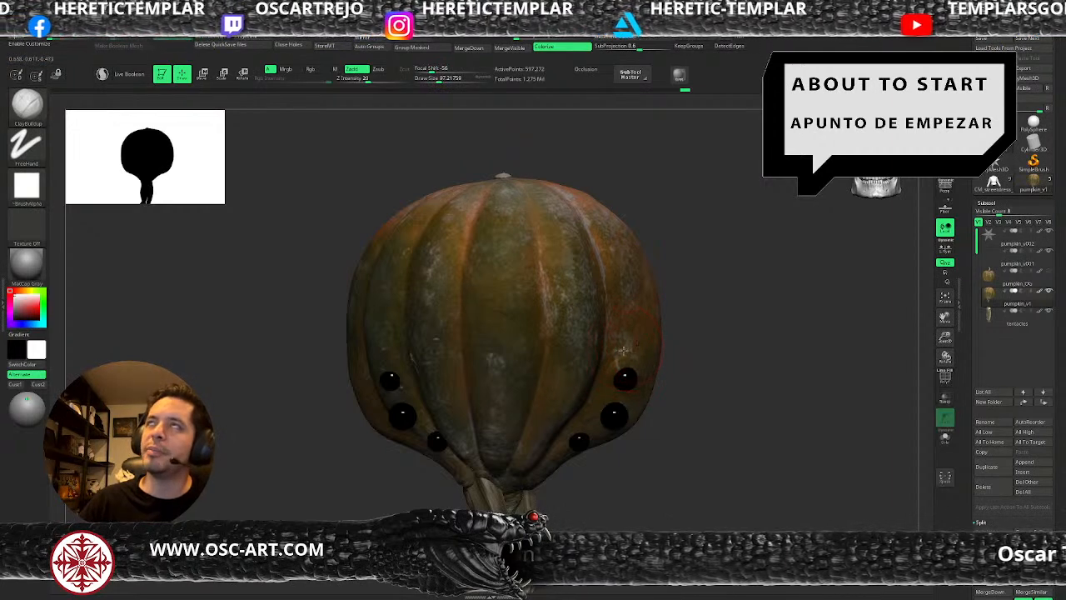
Build up a rim of skin around the highest eye on the creature's left side with ClayBuildup strokes at varying brush sizes.
{"action": "key", "text": "s"}
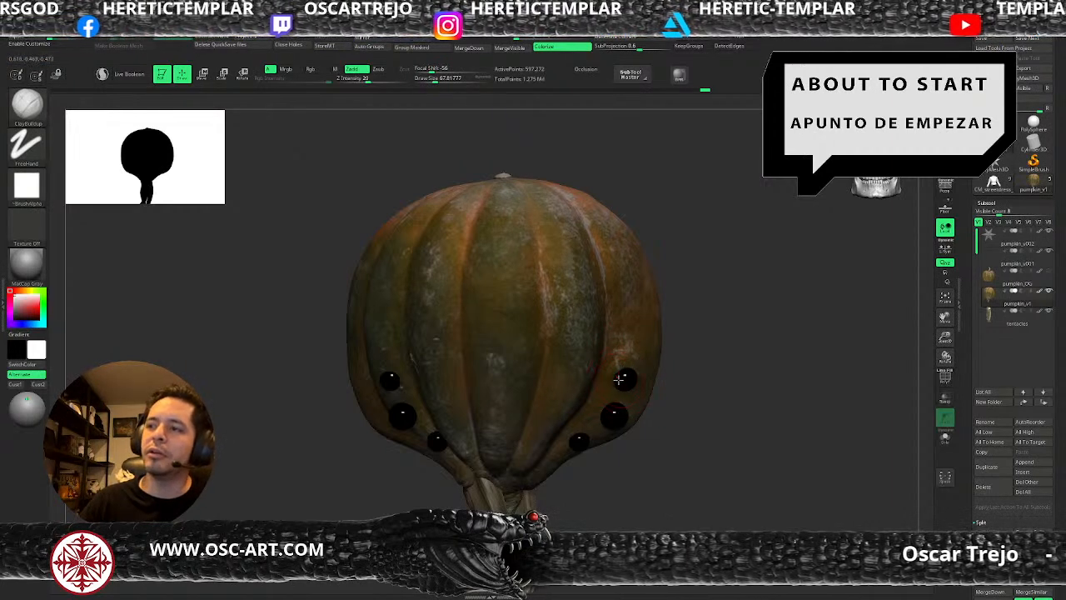
{"action": "left_click_drag", "start_coordinate": [616, 384], "coordinate": [625, 390]}
{"action": "key", "text": "s"}
{"action": "key", "text": "shift"}
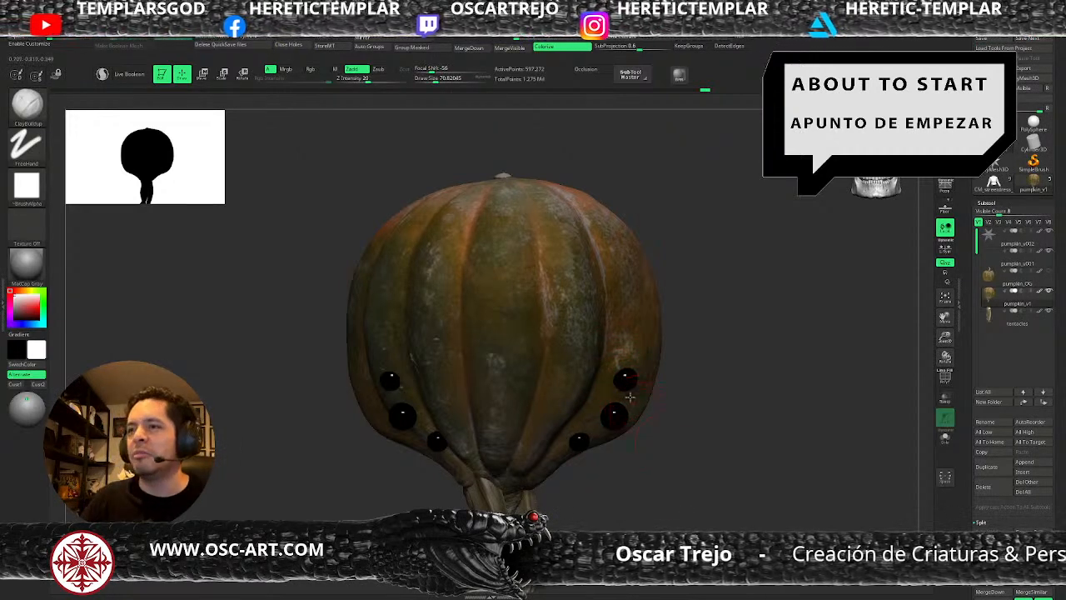
{"action": "key", "text": "s"}
{"action": "left_click_drag", "start_coordinate": [617, 388], "coordinate": [617, 380]}
{"action": "key", "text": "s"}
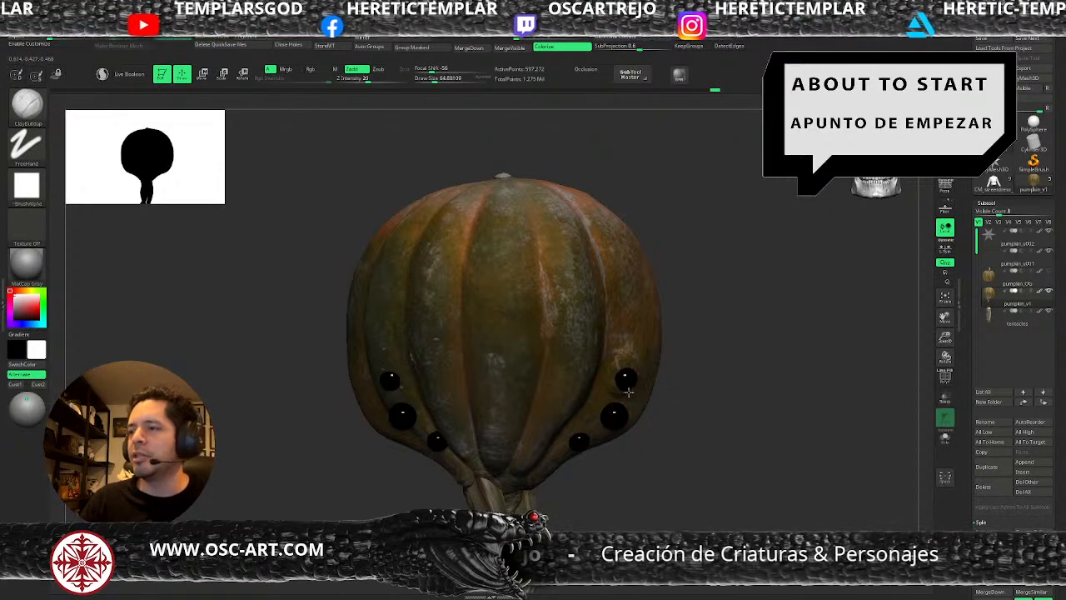
{"action": "left_click_drag", "start_coordinate": [620, 369], "coordinate": [614, 379]}
{"action": "key", "text": "s"}
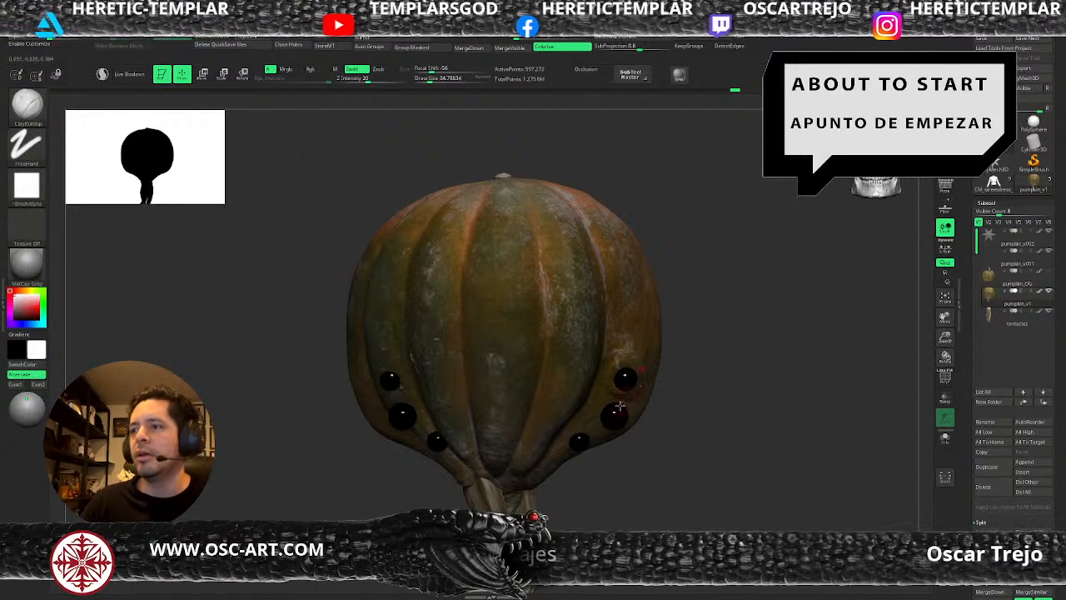
Sculpt the skin around the large middle eye on the creature's left side with ClayBuildup.
{"action": "key", "text": "s"}
{"action": "left_click_drag", "start_coordinate": [601, 417], "coordinate": [627, 414]}
{"action": "key", "text": "s"}
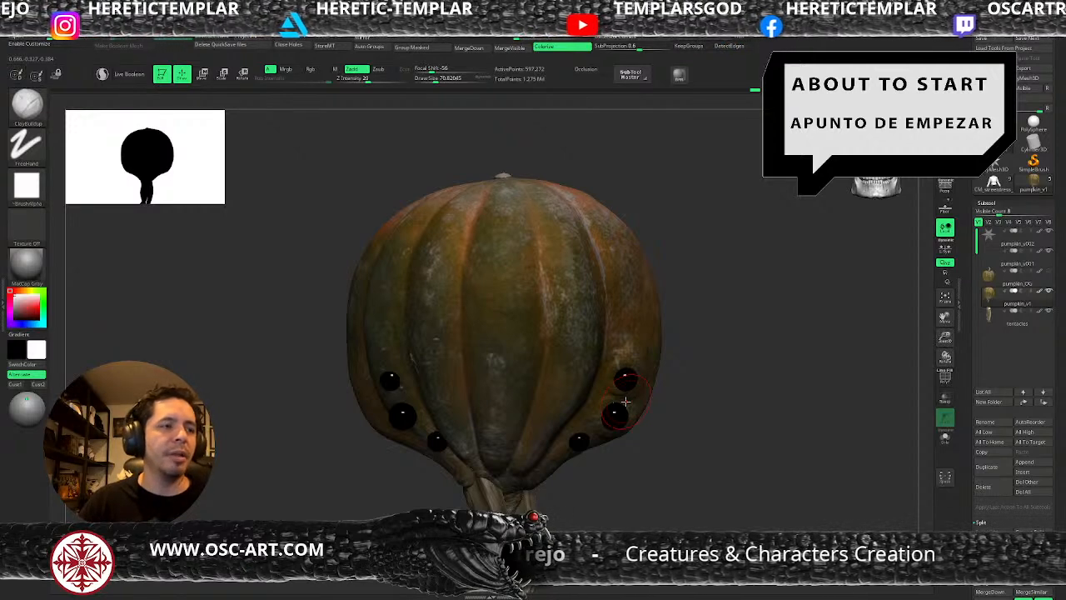
{"action": "key", "text": "s"}
Refine the skin rims around the highest eye on each side of the pumpkin with small ClayBuildup strokes.
{"action": "left_click_drag", "start_coordinate": [402, 377], "coordinate": [399, 376]}
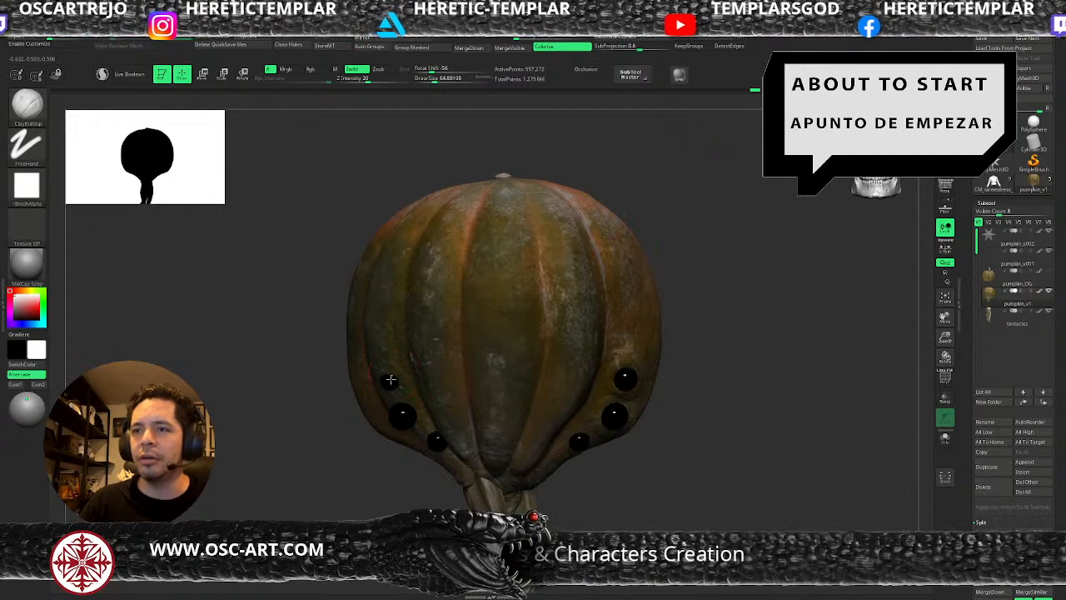
{"action": "key", "text": "s"}
{"action": "left_click_drag", "start_coordinate": [387, 384], "coordinate": [391, 379]}
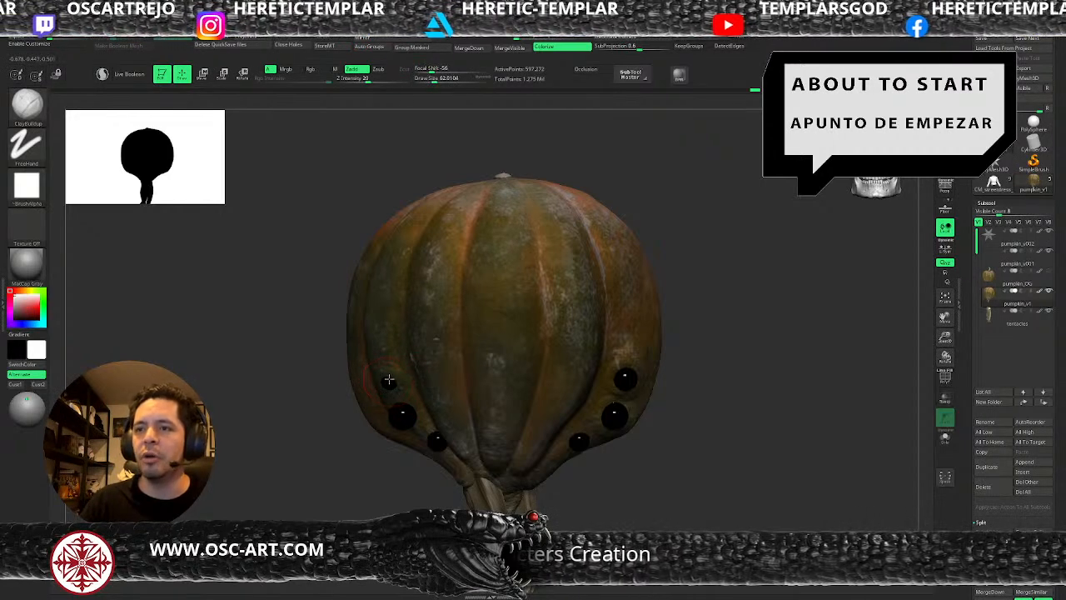
{"action": "left_click", "coordinate": [391, 377]}
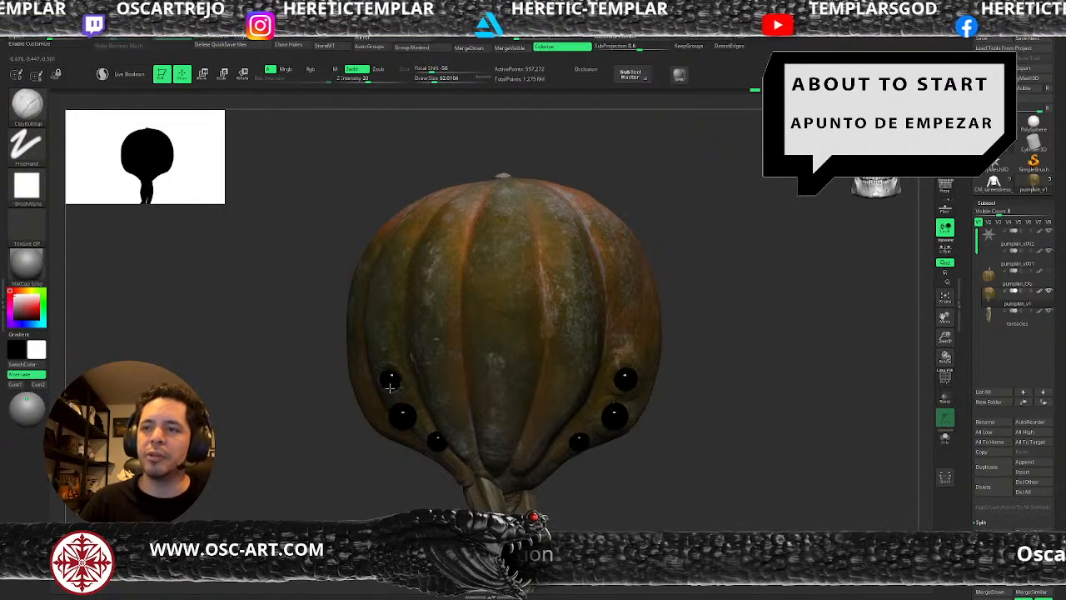
{"action": "key", "text": "s"}
{"action": "left_click_drag", "start_coordinate": [646, 393], "coordinate": [634, 390]}
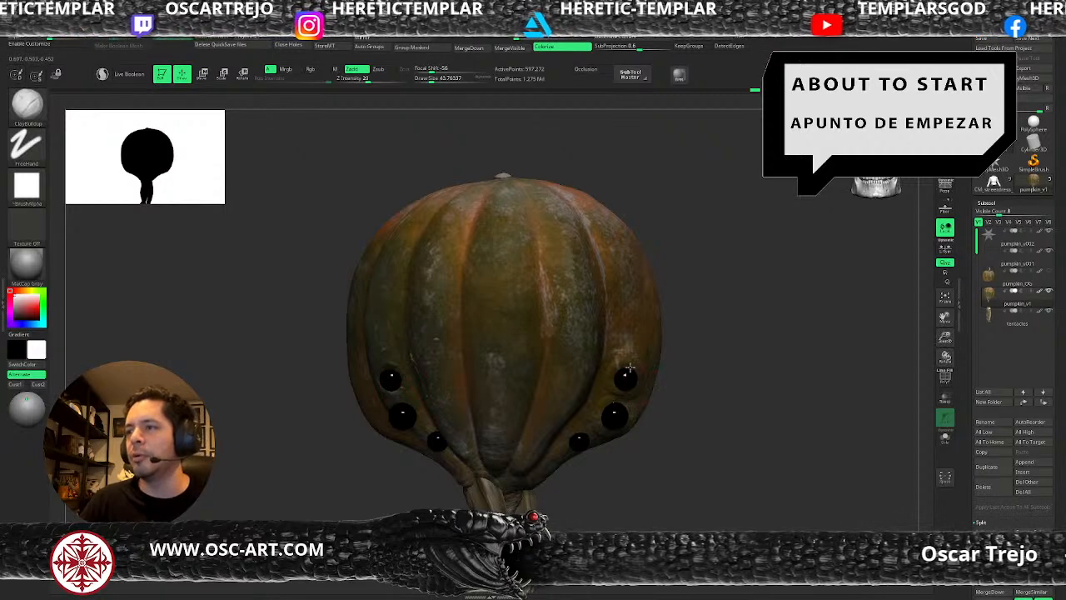
{"action": "key", "text": "s"}
{"action": "left_click_drag", "start_coordinate": [614, 374], "coordinate": [626, 368]}
{"action": "key", "text": "s"}
{"action": "key", "text": "s"}
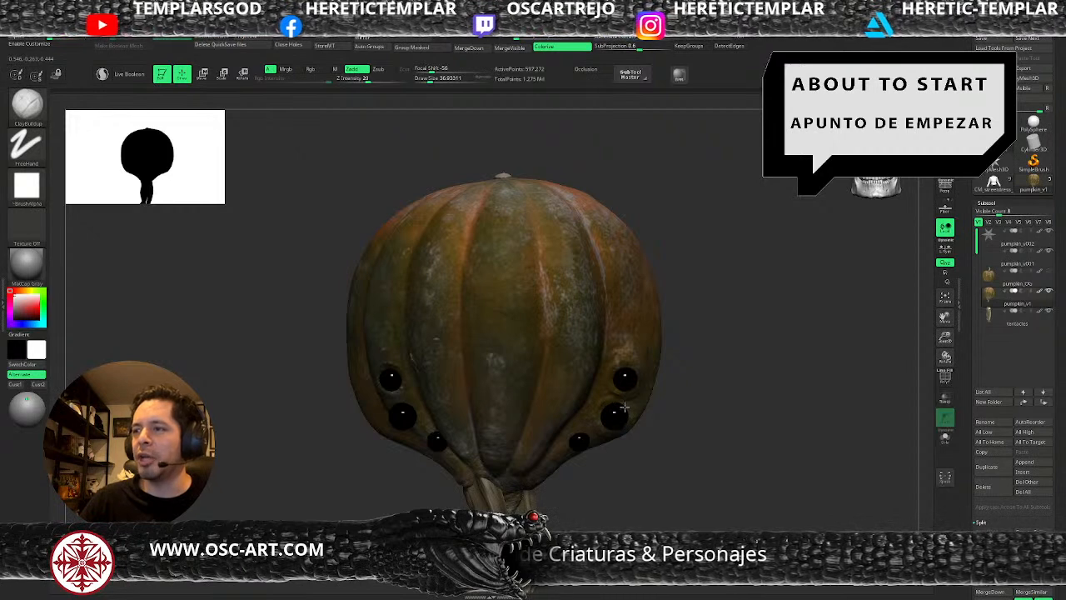
Add another ClayBuildup stroke along the outer edge of the large middle eye on the creature's left side.
{"action": "key", "text": "s"}
{"action": "left_click_drag", "start_coordinate": [628, 423], "coordinate": [632, 423]}
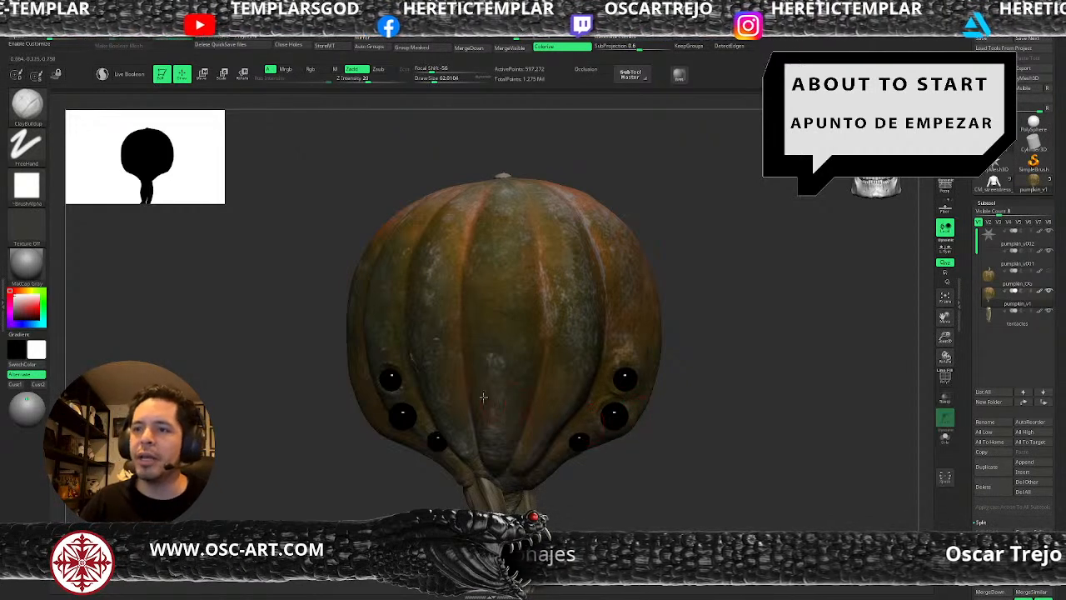
{"action": "left_click_drag", "start_coordinate": [381, 514], "coordinate": [369, 477], "text": "alt"}
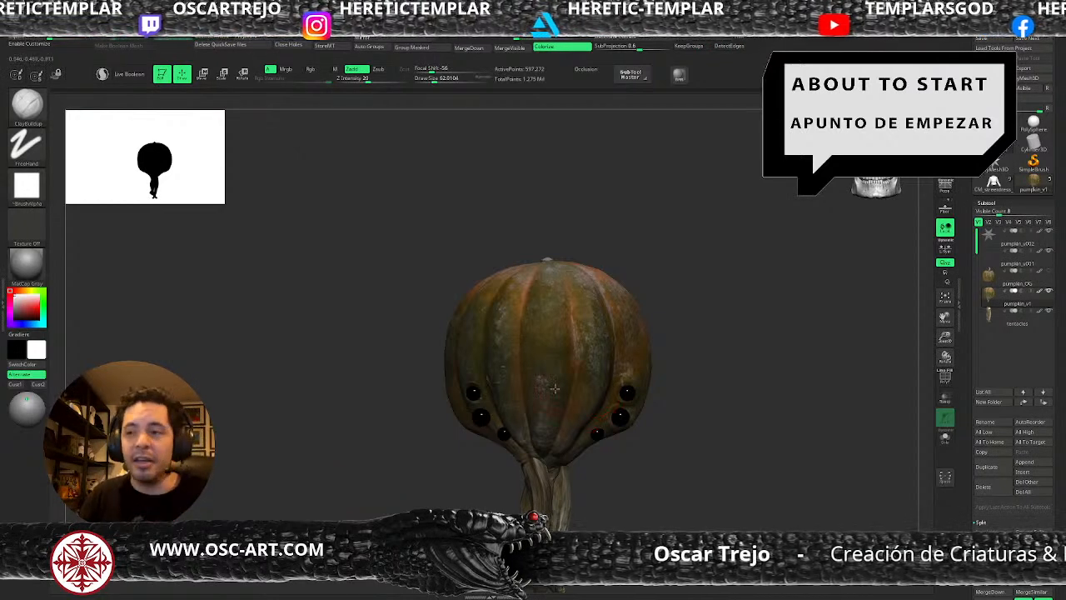
Adjust the pumpkin body's shape beside the eyes on the creature's right side with a large Move brush.
{"action": "mouse_move", "coordinate": [455, 459]}
{"action": "left_mouse_down"}
{"action": "mouse_move", "coordinate": [486, 447]}
{"action": "mouse_move", "coordinate": [472, 382]}
{"action": "left_mouse_up"}
{"action": "key", "text": "b"}
{"action": "key", "text": "m"}
{"action": "key", "text": "v"}
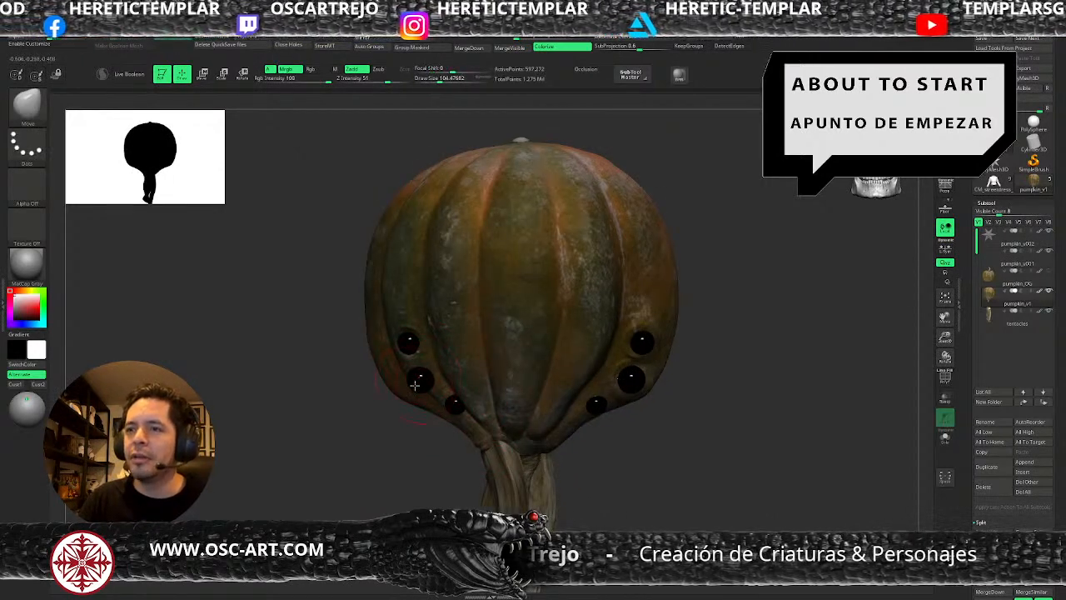
{"action": "mouse_move", "coordinate": [383, 440]}
{"action": "left_mouse_down"}
{"action": "mouse_move", "coordinate": [413, 438]}
{"action": "mouse_move", "coordinate": [403, 405]}
{"action": "left_mouse_up"}
{"action": "key", "text": "s"}
Sculpt the skin around the large middle eye on the creature's right side with ClayBuildup.
{"action": "key", "text": "b"}
{"action": "key", "text": "c"}
{"action": "key", "text": "b"}
{"action": "key", "text": "s"}
{"action": "left_click_drag", "start_coordinate": [425, 386], "coordinate": [423, 385]}
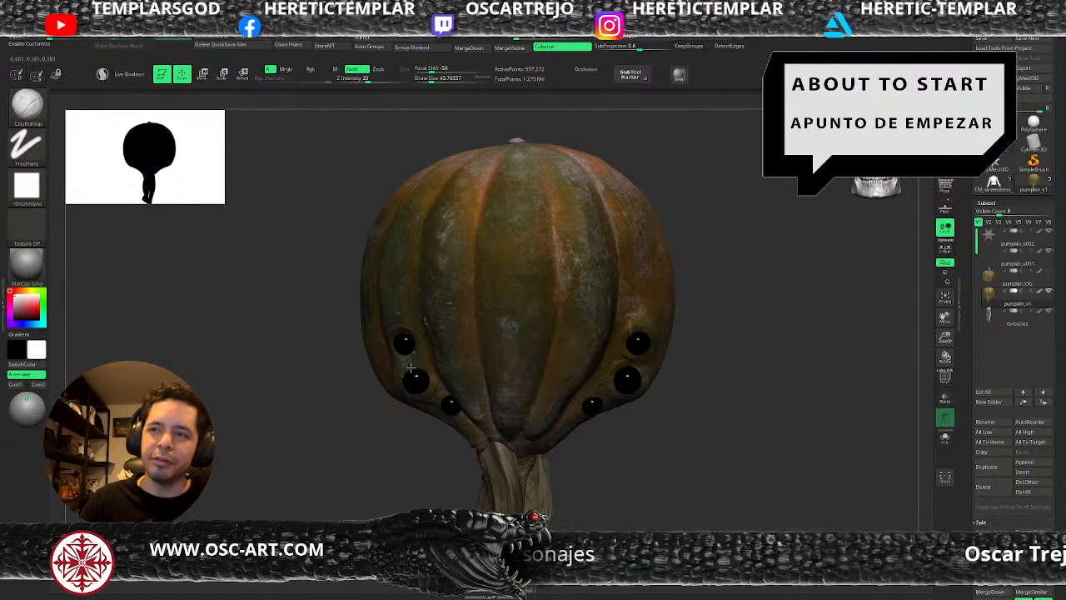
{"action": "key", "text": "bracketright"}
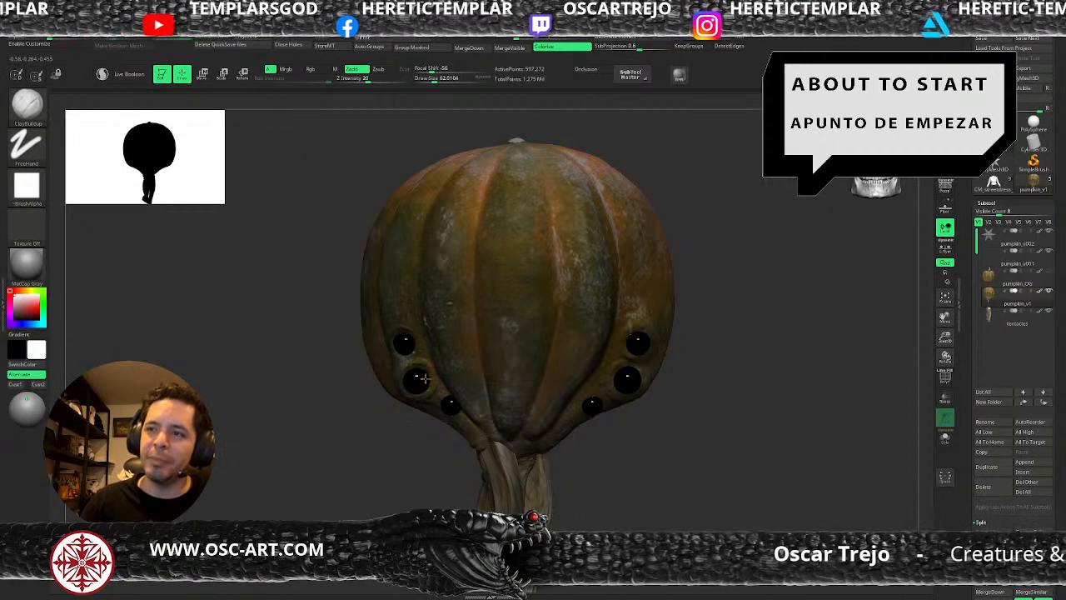
Sculpt the skin around the lowest eye on the creature's right side with small ClayBuildup strokes.
{"action": "left_click_drag", "start_coordinate": [632, 473], "coordinate": [607, 441], "text": "alt"}
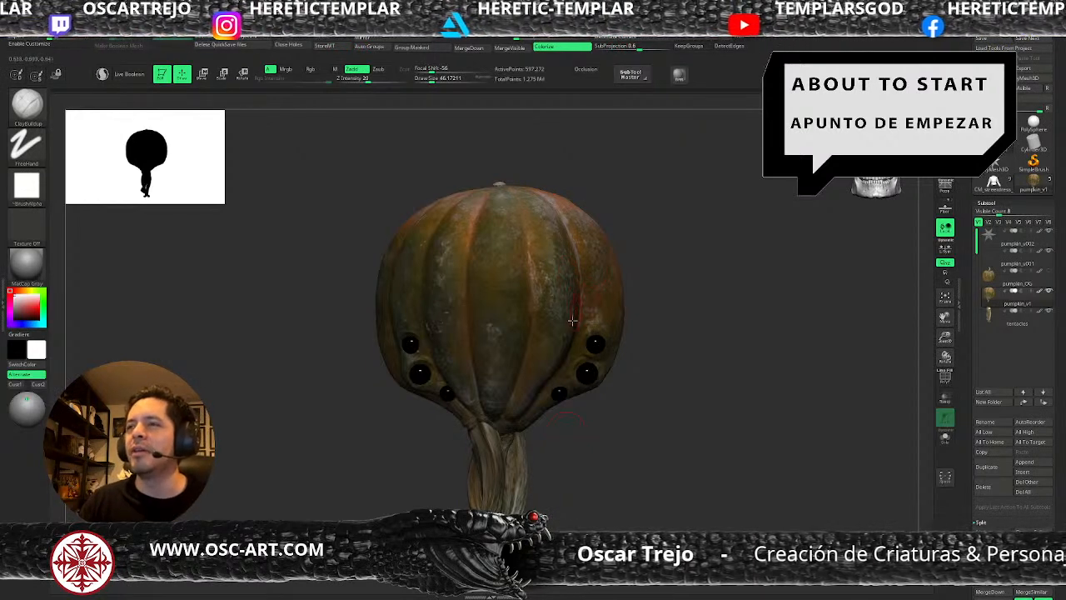
{"action": "left_click_drag", "start_coordinate": [581, 469], "coordinate": [606, 387], "text": "alt"}
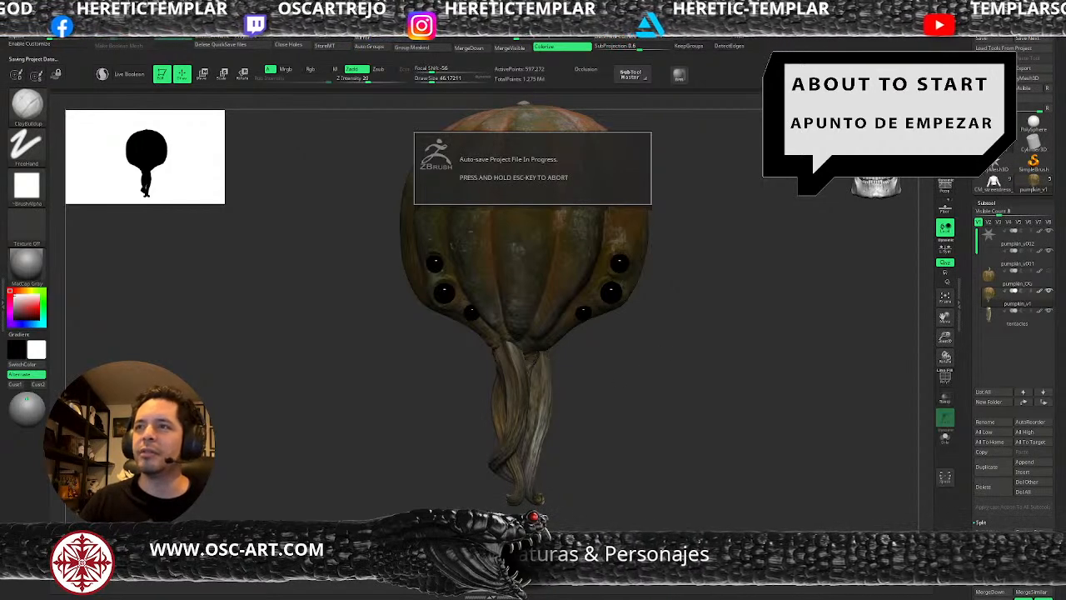
{"action": "left_click_drag", "start_coordinate": [633, 470], "coordinate": [642, 400], "text": "alt"}
{"action": "left_click_drag", "start_coordinate": [610, 335], "coordinate": [630, 478], "text": "alt"}
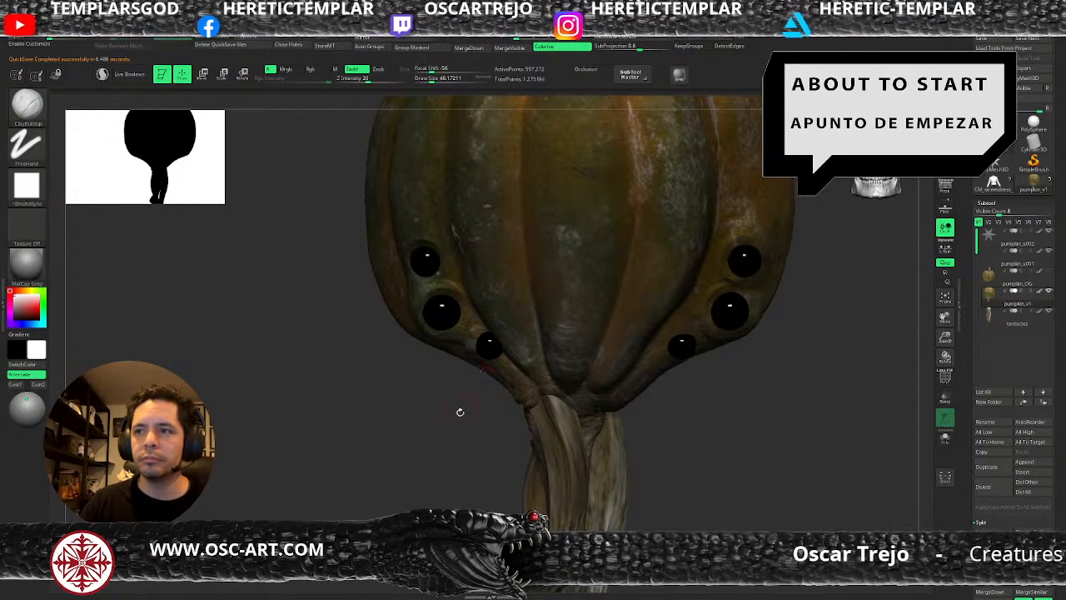
{"action": "left_click_drag", "start_coordinate": [458, 412], "coordinate": [476, 350]}
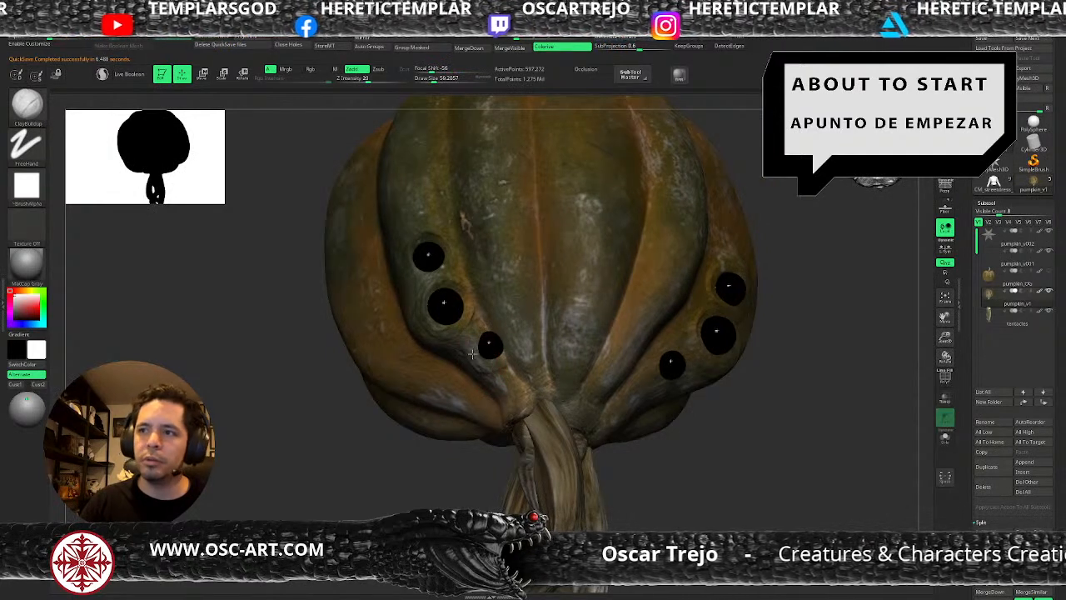
{"action": "key", "text": "s"}
{"action": "left_click", "coordinate": [465, 347]}
{"action": "key", "text": "s"}
{"action": "left_click", "coordinate": [478, 342]}
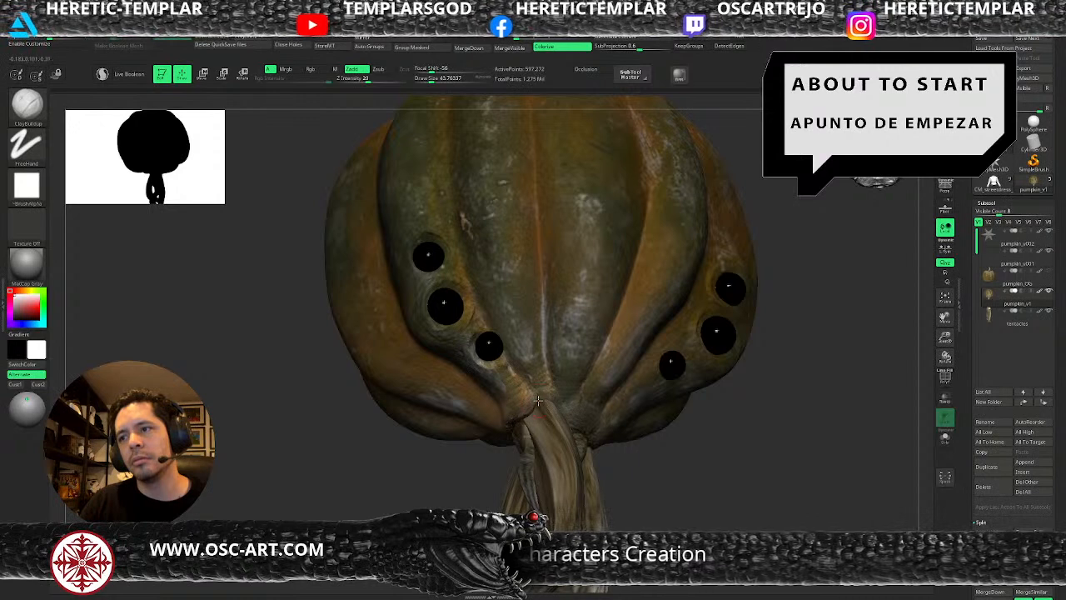
Carve fine creases in the skin between the lowest eyes and the stem base with the DamStandard brush.
{"action": "key", "text": "b"}
{"action": "key", "text": "d"}
{"action": "key", "text": "s"}
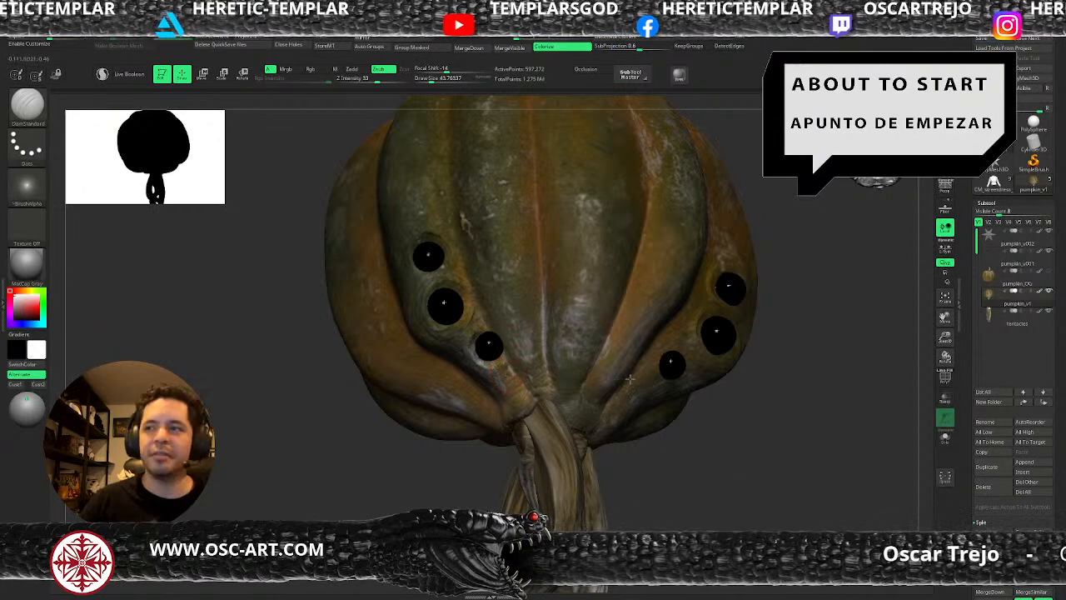
{"action": "left_click_drag", "start_coordinate": [781, 499], "coordinate": [689, 396], "text": "alt"}
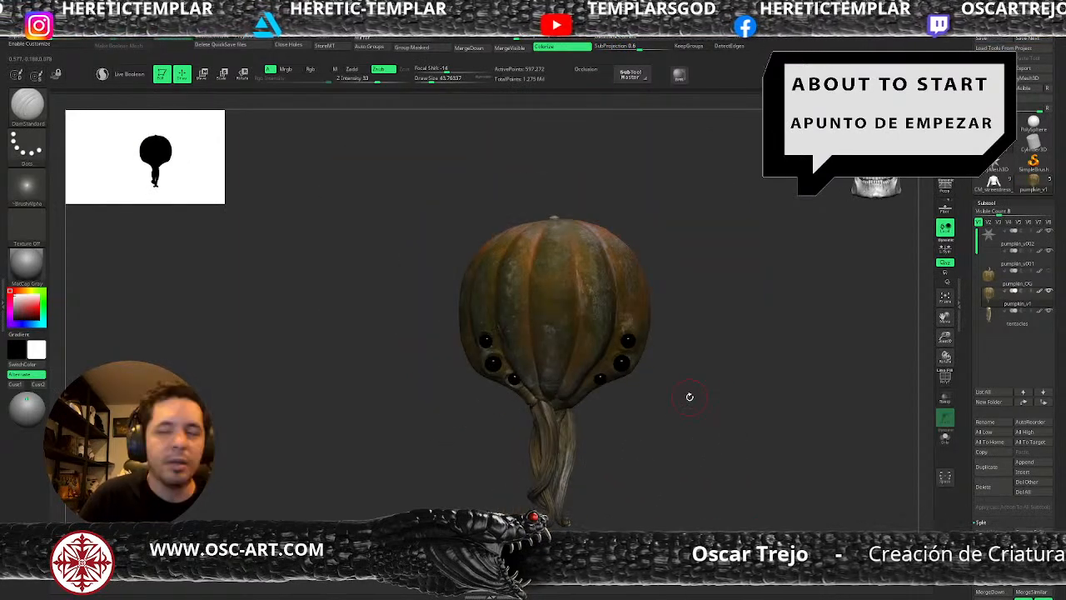
Reshape the pumpkin skin beside the lowest eye on the creature's left side with a larger Move brush.
{"action": "mouse_move", "coordinate": [630, 429]}
{"action": "left_mouse_down", "text": "alt"}
{"action": "mouse_move", "coordinate": [644, 409]}
{"action": "mouse_move", "coordinate": [639, 446]}
{"action": "left_mouse_up", "text": "alt"}
{"action": "key", "text": "b"}
{"action": "key", "text": "m"}
{"action": "key", "text": "v"}
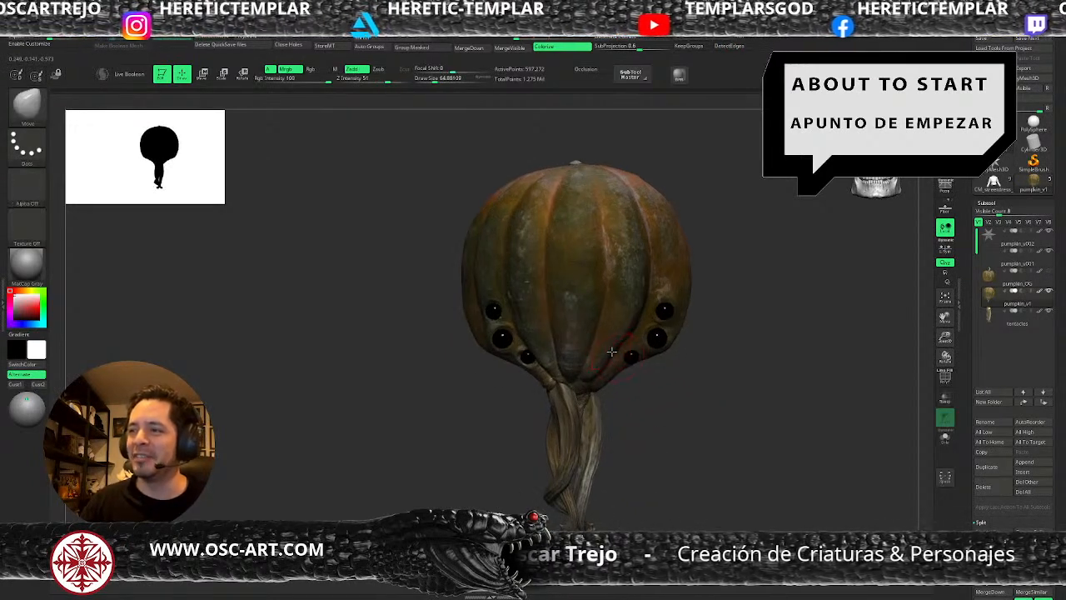
{"action": "key", "text": "s"}
{"action": "left_click_drag", "start_coordinate": [607, 361], "coordinate": [635, 320]}
{"action": "key", "text": "s"}
{"action": "key", "text": "s"}
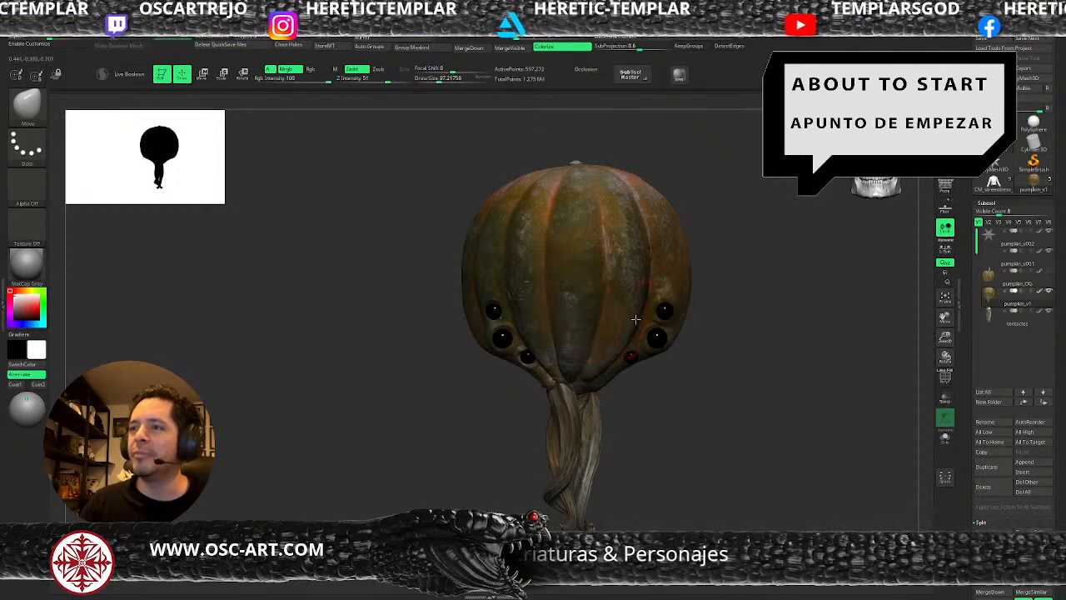
{"action": "left_click_drag", "start_coordinate": [701, 389], "coordinate": [626, 407]}
Make the tentacles subtool active and give each tentacle its own polygroup with AutoGroups.
{"action": "left_click", "coordinate": [546, 424], "text": "alt"}
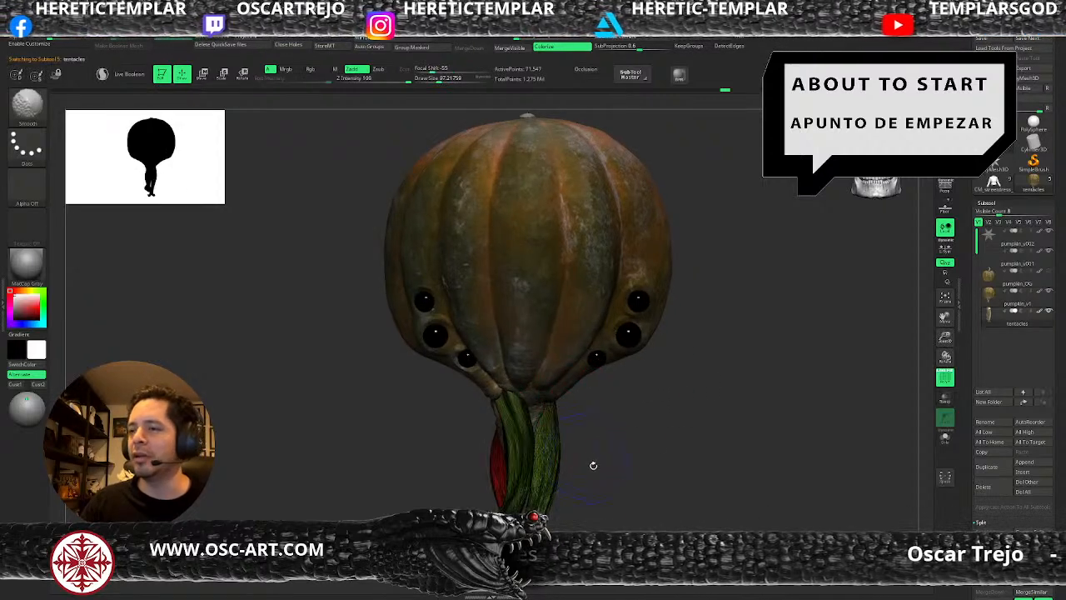
{"action": "left_click_drag", "start_coordinate": [604, 466], "coordinate": [510, 235], "text": "alt"}
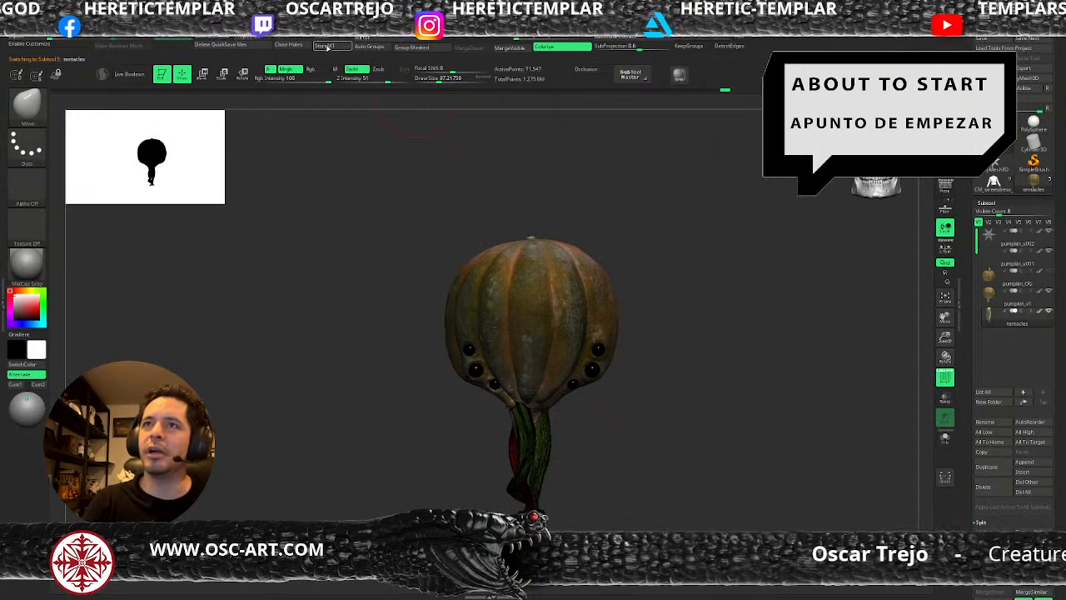
{"action": "left_click", "coordinate": [376, 47]}
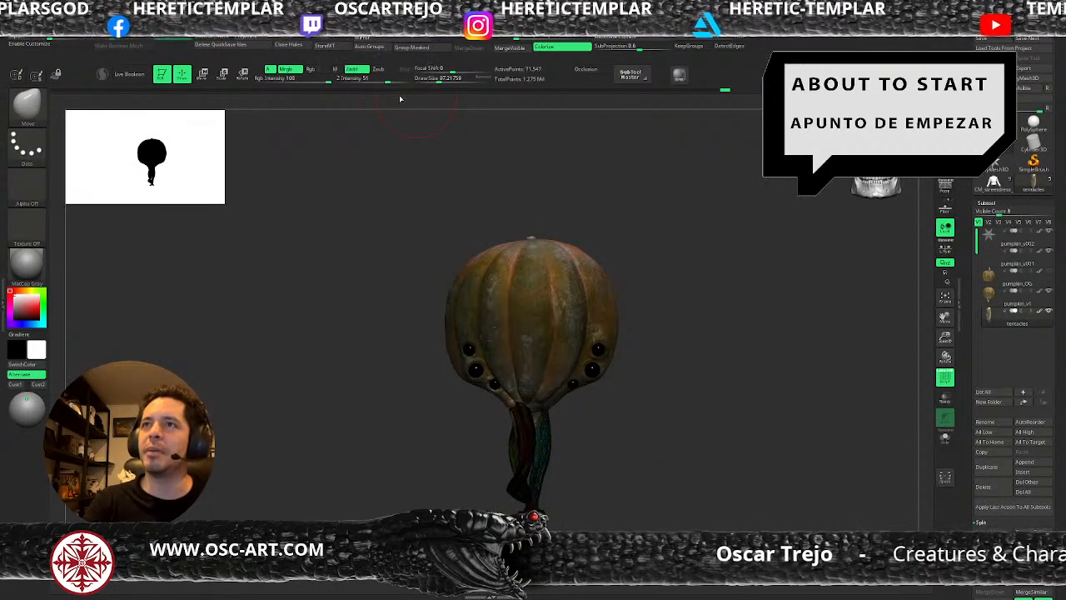
Isolate one tentacle by masking the rest and duplicate it beside the others with the transform gizmo.
{"action": "left_click_drag", "start_coordinate": [643, 480], "coordinate": [607, 441], "text": "alt"}
{"action": "left_click", "coordinate": [542, 357], "text": "ctrl+shift"}
{"action": "left_click_drag", "start_coordinate": [765, 241], "coordinate": [360, 519], "text": "ctrl"}
{"action": "left_click", "coordinate": [673, 426], "text": "ctrl+shift"}
{"action": "key", "text": "w"}
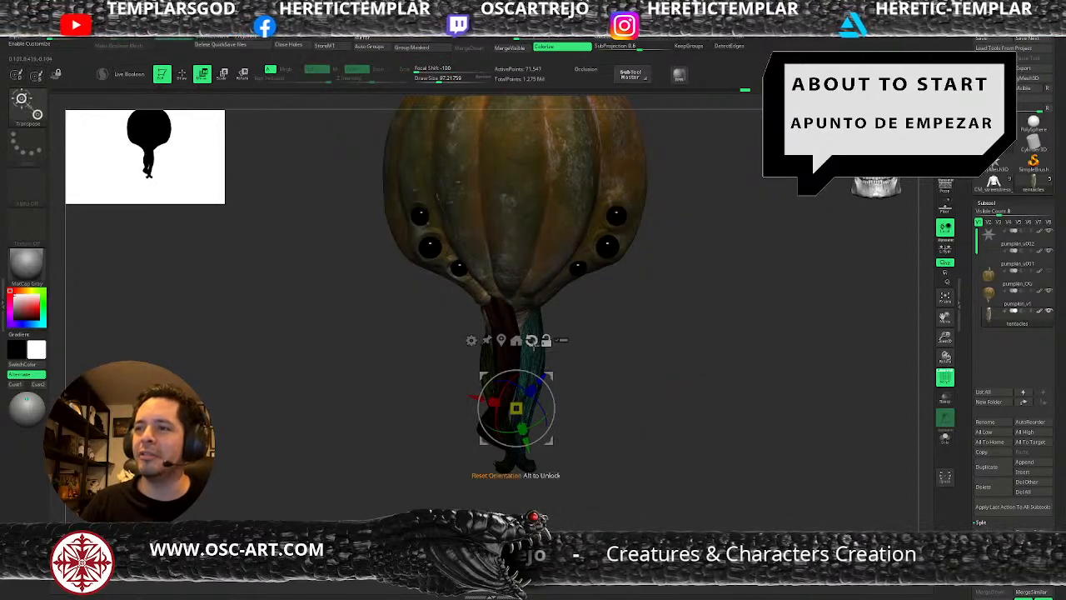
{"action": "left_click_drag", "start_coordinate": [551, 368], "coordinate": [580, 362], "text": "ctrl"}
{"action": "mouse_move", "coordinate": [658, 389]}
{"action": "left_mouse_down", "text": "shift"}
{"action": "mouse_move", "coordinate": [589, 388]}
{"action": "mouse_move", "coordinate": [586, 372]}
{"action": "mouse_move", "coordinate": [612, 370]}
{"action": "left_mouse_up", "text": "shift"}
{"action": "key", "text": "q"}
Bend the duplicated tentacle's length and tip on the creature's left side with the Move brush.
{"action": "mouse_move", "coordinate": [671, 338]}
{"action": "left_mouse_down"}
{"action": "mouse_move", "coordinate": [583, 328]}
{"action": "mouse_move", "coordinate": [560, 313]}
{"action": "mouse_move", "coordinate": [610, 284]}
{"action": "left_mouse_up"}
{"action": "key", "text": "s"}
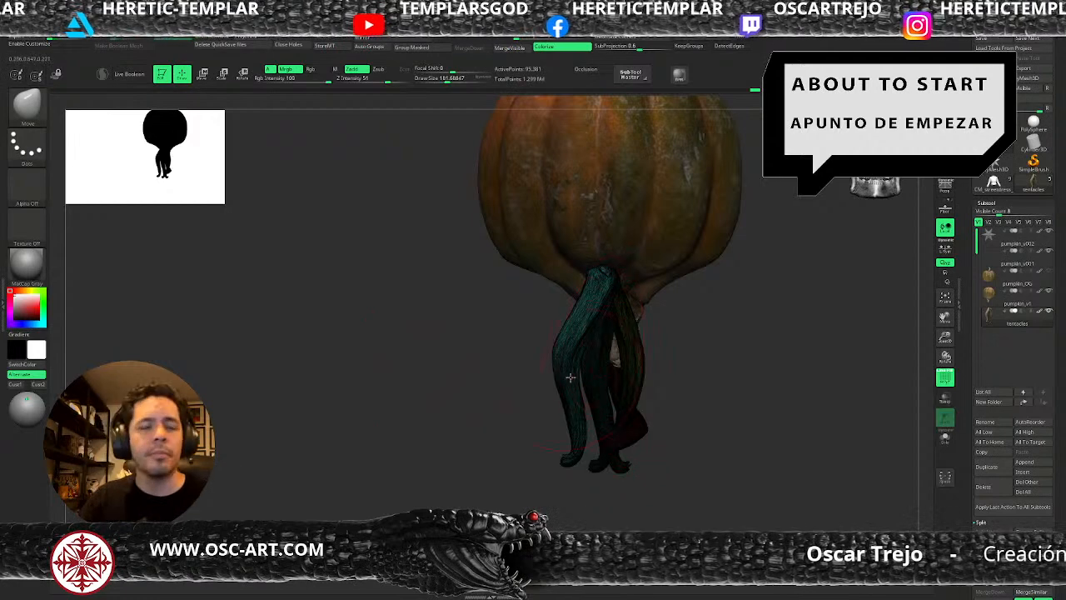
{"action": "left_click_drag", "start_coordinate": [431, 442], "coordinate": [581, 355]}
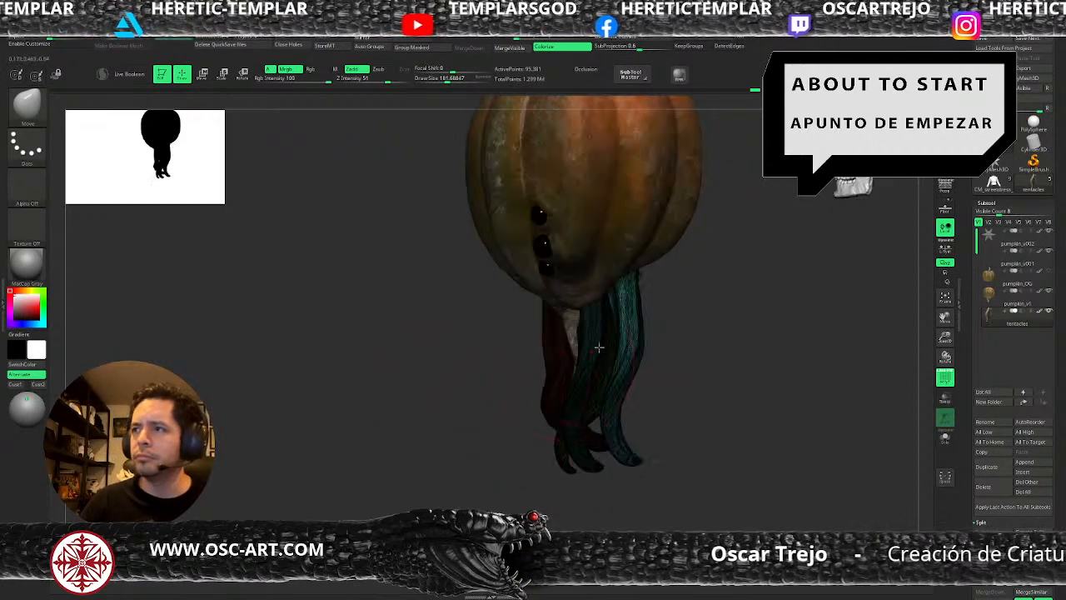
{"action": "mouse_move", "coordinate": [657, 297]}
{"action": "left_mouse_down"}
{"action": "mouse_move", "coordinate": [650, 317]}
{"action": "mouse_move", "coordinate": [669, 330]}
{"action": "mouse_move", "coordinate": [642, 364]}
{"action": "left_mouse_up"}
{"action": "key", "text": "s"}
{"action": "key", "text": "s"}
{"action": "left_click_drag", "start_coordinate": [640, 437], "coordinate": [620, 459]}
{"action": "key", "text": "s"}
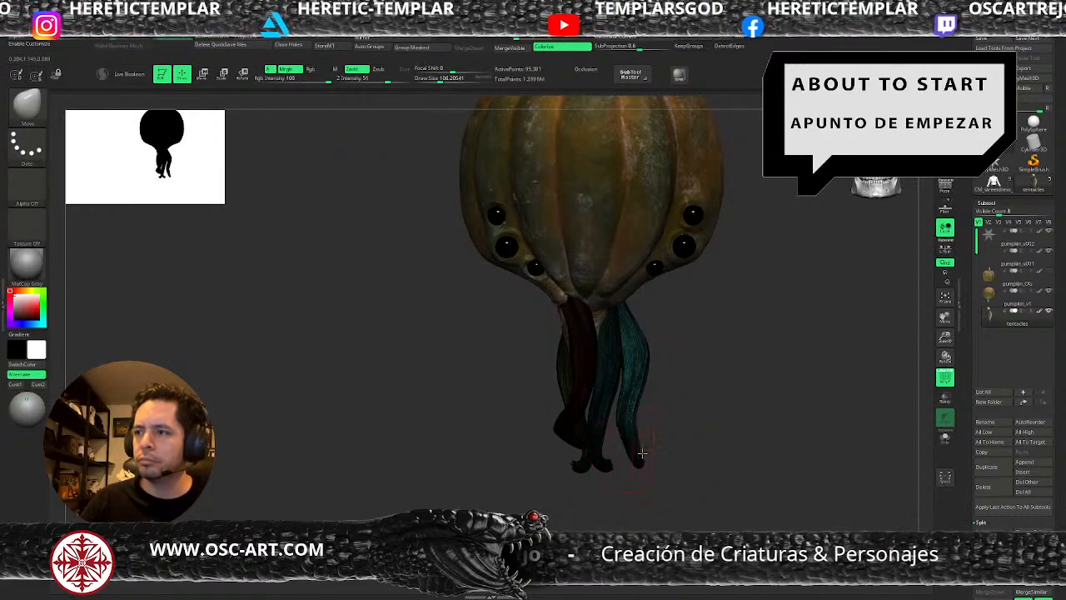
Reposition the duplicated tentacle under the creature's left side with the transform gizmo, adjusting its tip with the Move brush.
{"action": "key", "text": "w"}
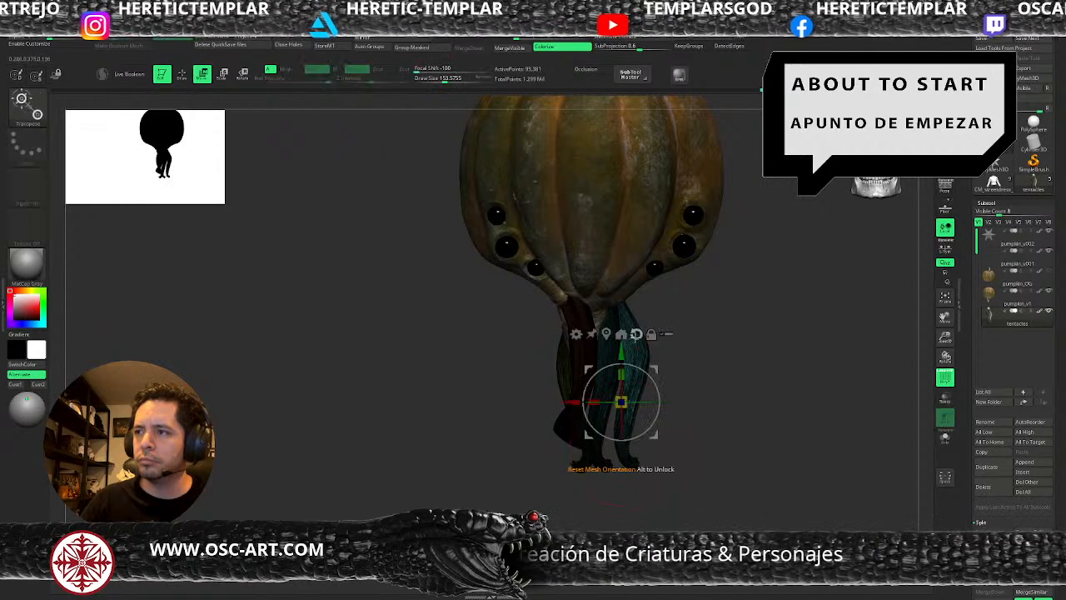
{"action": "left_click_drag", "start_coordinate": [651, 370], "coordinate": [660, 309], "text": "alt"}
{"action": "left_click_drag", "start_coordinate": [656, 365], "coordinate": [629, 315], "text": "alt"}
{"action": "key", "text": "q"}
{"action": "mouse_move", "coordinate": [709, 348]}
{"action": "left_mouse_down"}
{"action": "mouse_move", "coordinate": [645, 350]}
{"action": "mouse_move", "coordinate": [632, 315]}
{"action": "mouse_move", "coordinate": [593, 316]}
{"action": "mouse_move", "coordinate": [690, 343]}
{"action": "left_mouse_up"}
{"action": "key", "text": "w"}
{"action": "key", "text": "q"}
{"action": "key", "text": "w"}
{"action": "key", "text": "q"}
{"action": "key", "text": "s"}
{"action": "left_click", "coordinate": [624, 450]}
{"action": "key", "text": "w"}
{"action": "mouse_move", "coordinate": [603, 335]}
{"action": "left_mouse_down"}
{"action": "mouse_move", "coordinate": [618, 323]}
{"action": "mouse_move", "coordinate": [691, 325]}
{"action": "mouse_move", "coordinate": [671, 320]}
{"action": "left_mouse_up"}
{"action": "key", "text": "q"}
Refine the duplicated tentacle's curve from its root to its tip with the Move brush at varying sizes.
{"action": "key", "text": "s"}
{"action": "left_click", "coordinate": [612, 291]}
{"action": "key", "text": "s"}
{"action": "left_click", "coordinate": [605, 366]}
{"action": "left_click_drag", "start_coordinate": [600, 458], "coordinate": [576, 482]}
{"action": "key", "text": "s"}
{"action": "left_click", "coordinate": [590, 457]}
{"action": "left_click_drag", "start_coordinate": [603, 422], "coordinate": [613, 400]}
Turn off the polyframe display and inspect the new tentacle arrangement on the whole creature.
{"action": "key", "text": "shift+f"}
{"action": "mouse_move", "coordinate": [645, 336]}
{"action": "right_mouse_down", "text": "ctrl"}
{"action": "mouse_move", "coordinate": [684, 383]}
{"action": "mouse_move", "coordinate": [685, 355]}
{"action": "mouse_move", "coordinate": [691, 390]}
{"action": "mouse_move", "coordinate": [657, 384]}
{"action": "mouse_move", "coordinate": [675, 323]}
{"action": "mouse_move", "coordinate": [685, 361]}
{"action": "mouse_move", "coordinate": [653, 305]}
{"action": "right_mouse_up", "text": "ctrl"}
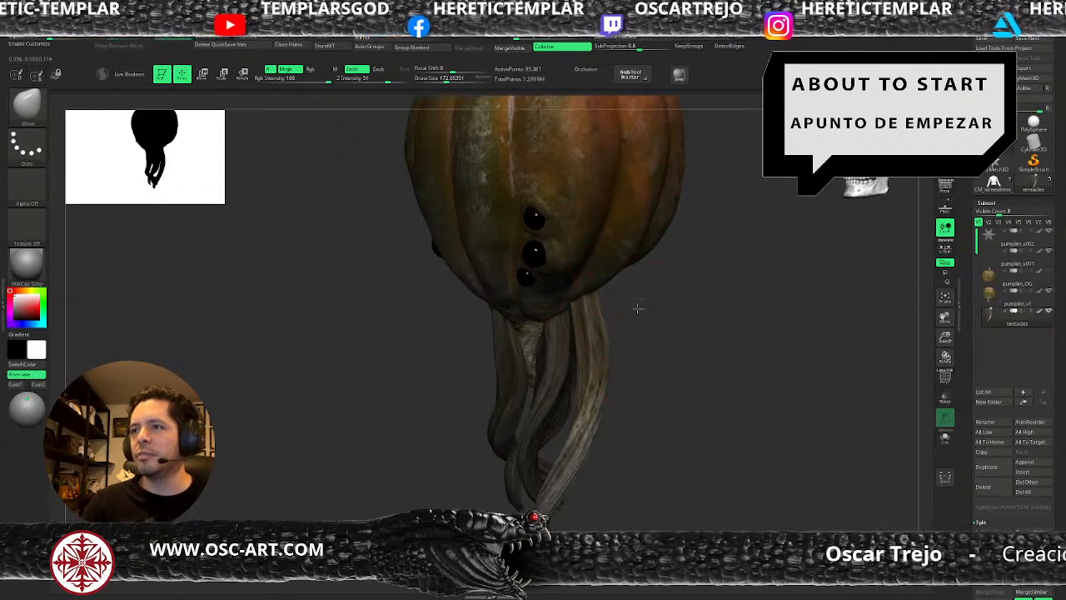
{"action": "key", "text": "f"}
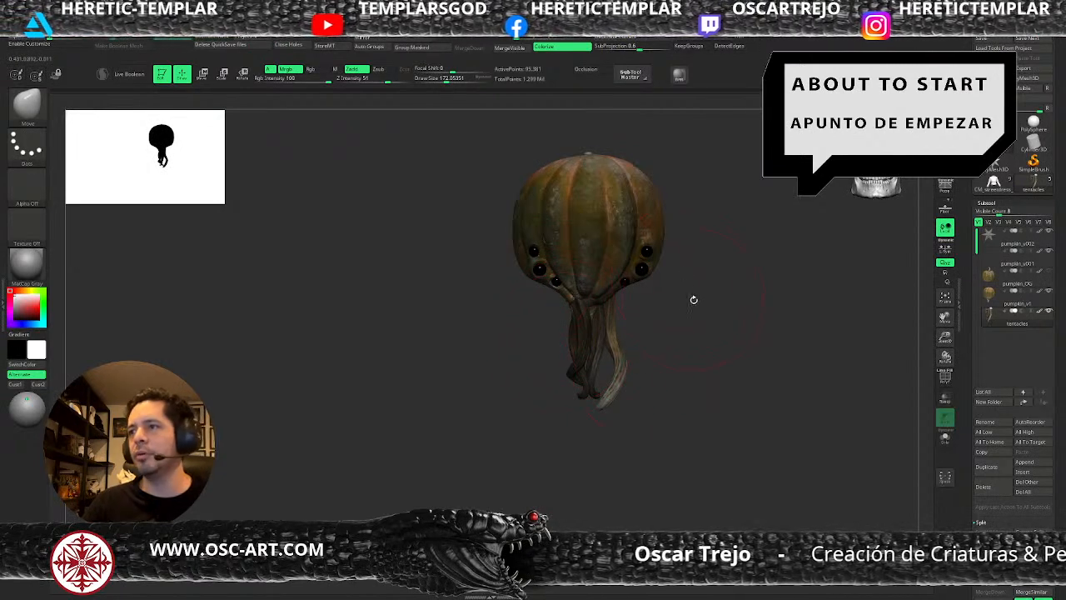
{"action": "left_click_drag", "start_coordinate": [706, 282], "coordinate": [611, 395], "text": "alt"}
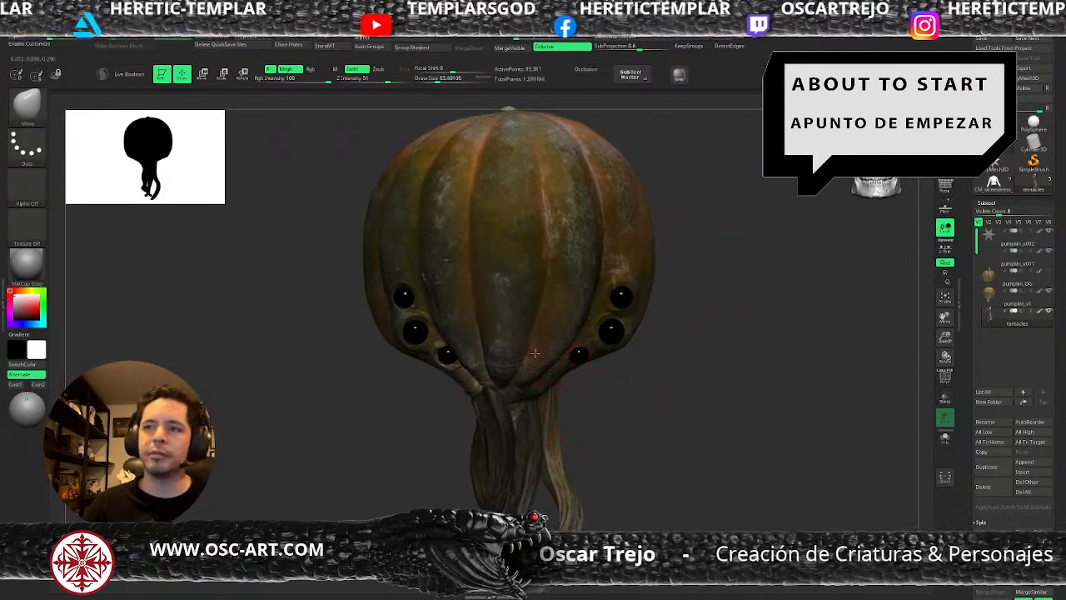
{"action": "left_click_drag", "start_coordinate": [438, 426], "coordinate": [442, 460], "text": "alt"}
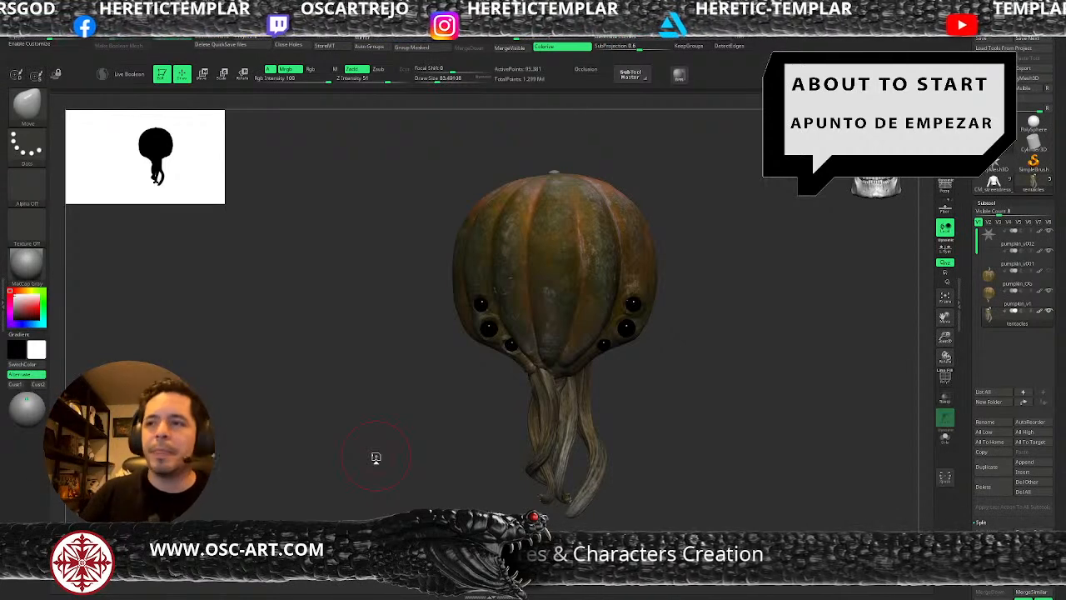
Make the pumpkin body active and nudge the skin beside the lowest eye on the creature's right side with the Move brush.
{"action": "mouse_move", "coordinate": [699, 333]}
{"action": "left_mouse_down", "text": "alt"}
{"action": "mouse_move", "coordinate": [676, 352]}
{"action": "mouse_move", "coordinate": [678, 413]}
{"action": "left_mouse_up", "text": "alt"}
{"action": "key", "text": "b"}
{"action": "key", "text": "s"}
{"action": "key", "text": "t"}
{"action": "key", "text": "s"}
{"action": "left_click_drag", "start_coordinate": [602, 363], "coordinate": [596, 363]}
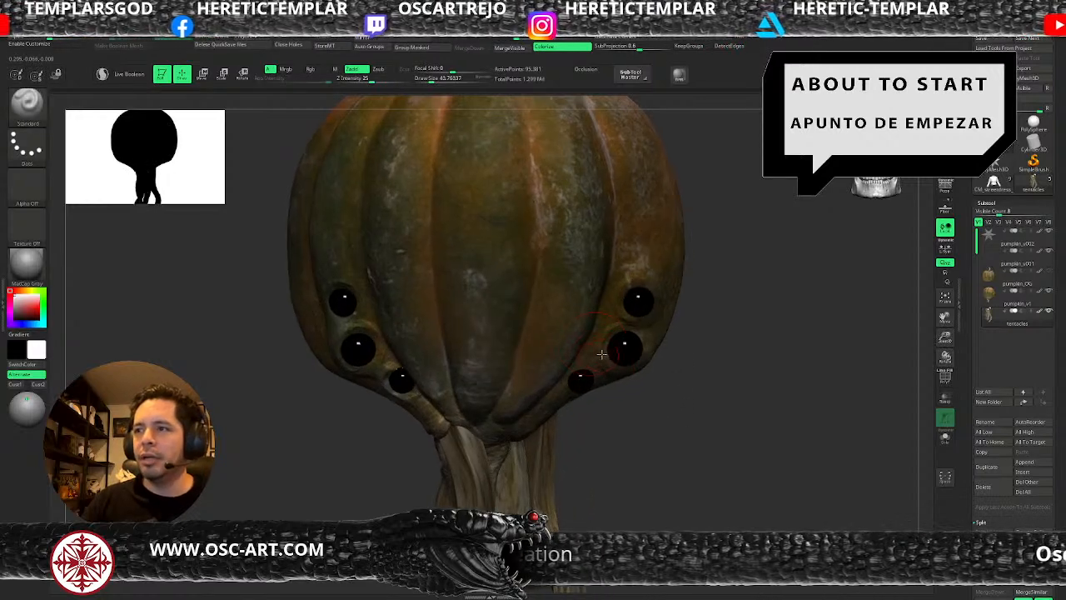
{"action": "left_click", "coordinate": [596, 348], "text": "alt"}
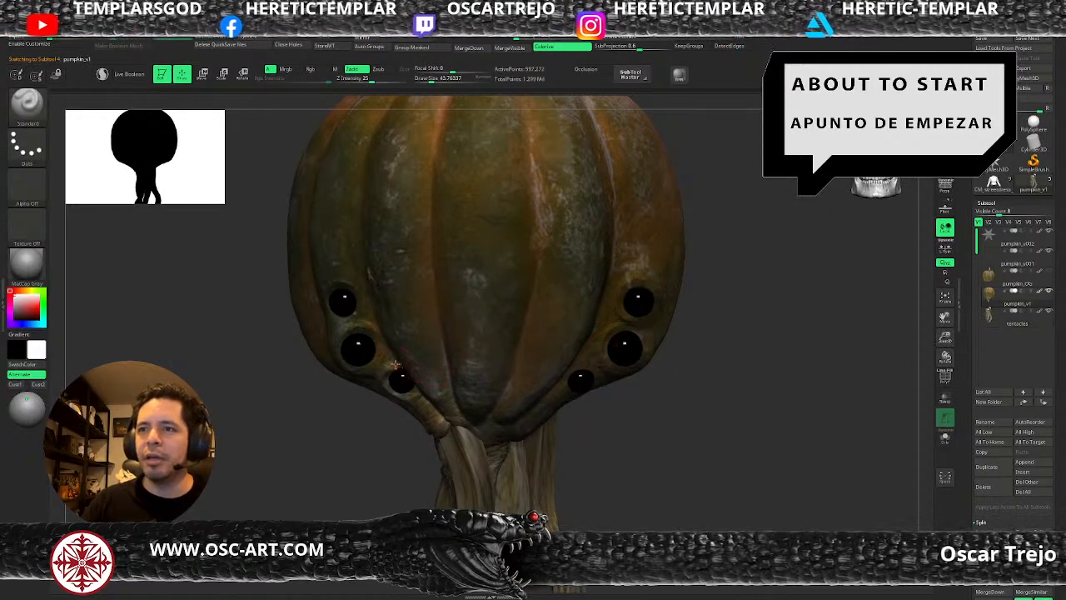
{"action": "key", "text": "b"}
{"action": "key", "text": "m"}
{"action": "key", "text": "v"}
{"action": "key", "text": "s"}
{"action": "left_click_drag", "start_coordinate": [386, 379], "coordinate": [388, 369]}
{"action": "key", "text": "s"}
{"action": "key", "text": "s"}
Build up the skin rim beneath the lowest eye on the creature's right side with small ClayBuildup and Standard strokes.
{"action": "key", "text": "b"}
{"action": "key", "text": "c"}
{"action": "key", "text": "b"}
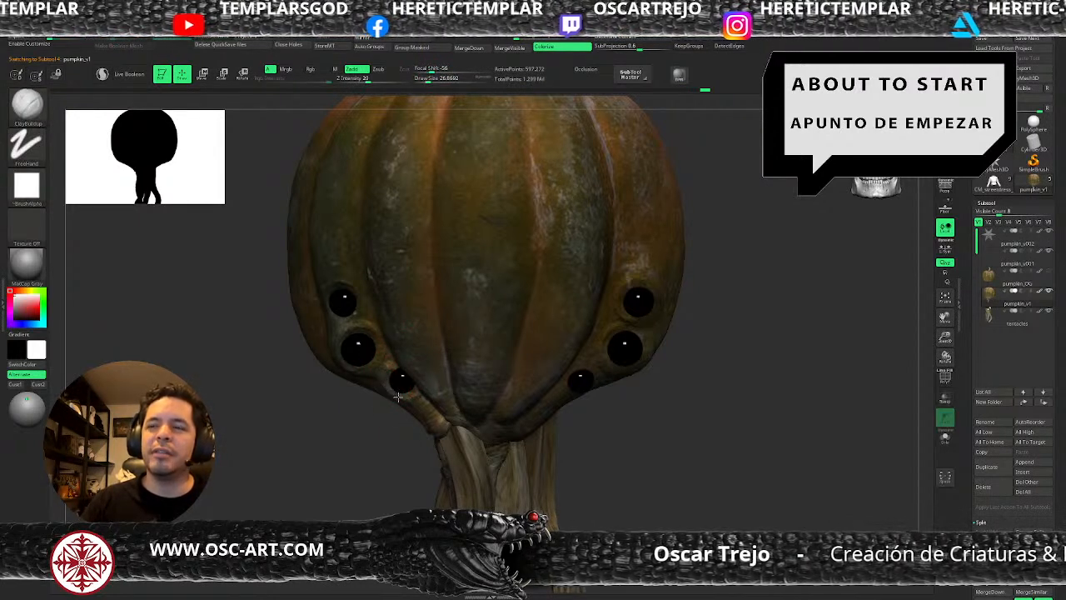
{"action": "key", "text": "s"}
{"action": "left_click_drag", "start_coordinate": [412, 389], "coordinate": [414, 391]}
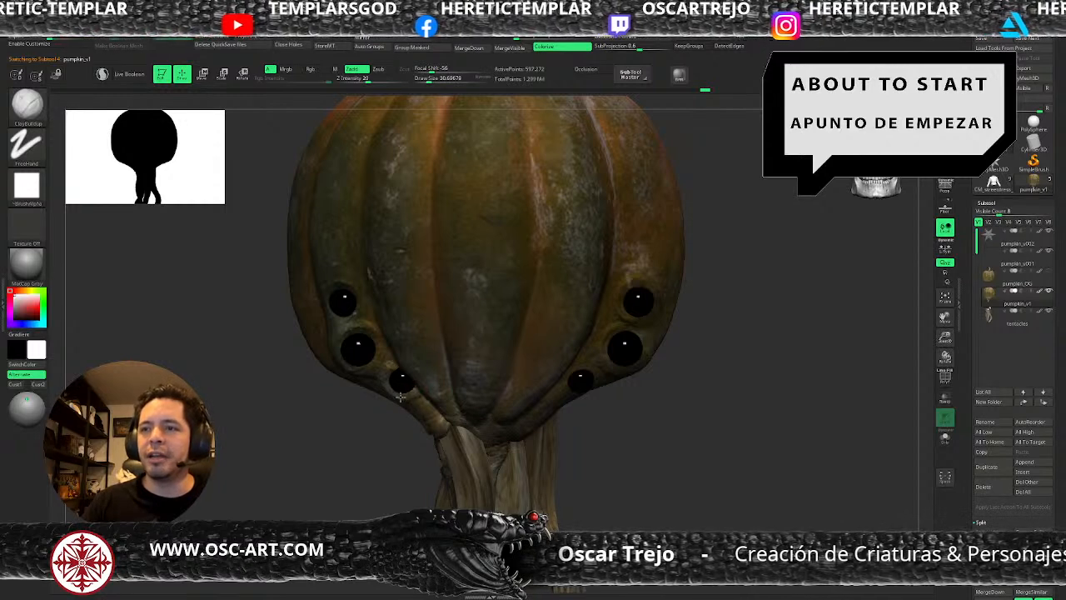
{"action": "key", "text": "b"}
{"action": "key", "text": "s"}
{"action": "key", "text": "t"}
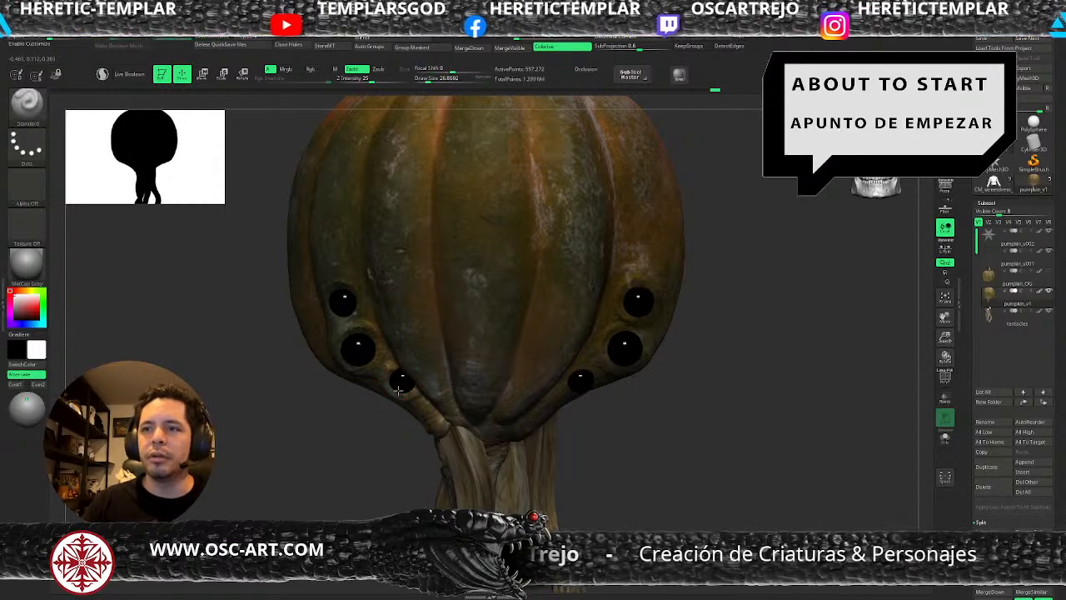
Carve a crease along the ridge below the lowest eye on the creature's right side with DamStandard.
{"action": "key", "text": "b"}
{"action": "key", "text": "d"}
{"action": "key", "text": "s"}
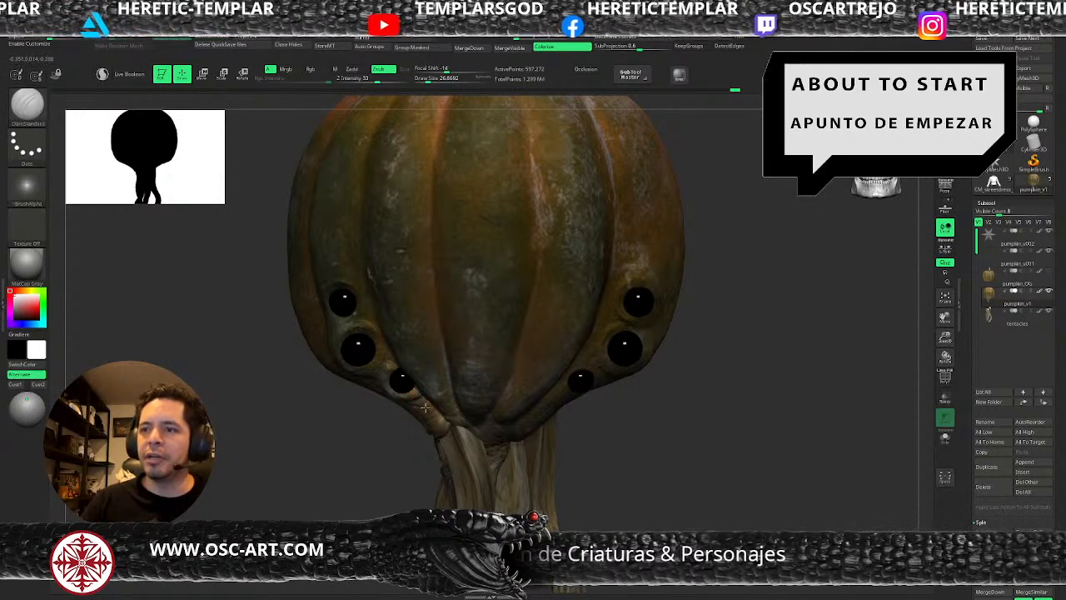
{"action": "left_click_drag", "start_coordinate": [428, 419], "coordinate": [426, 418], "text": "shift"}
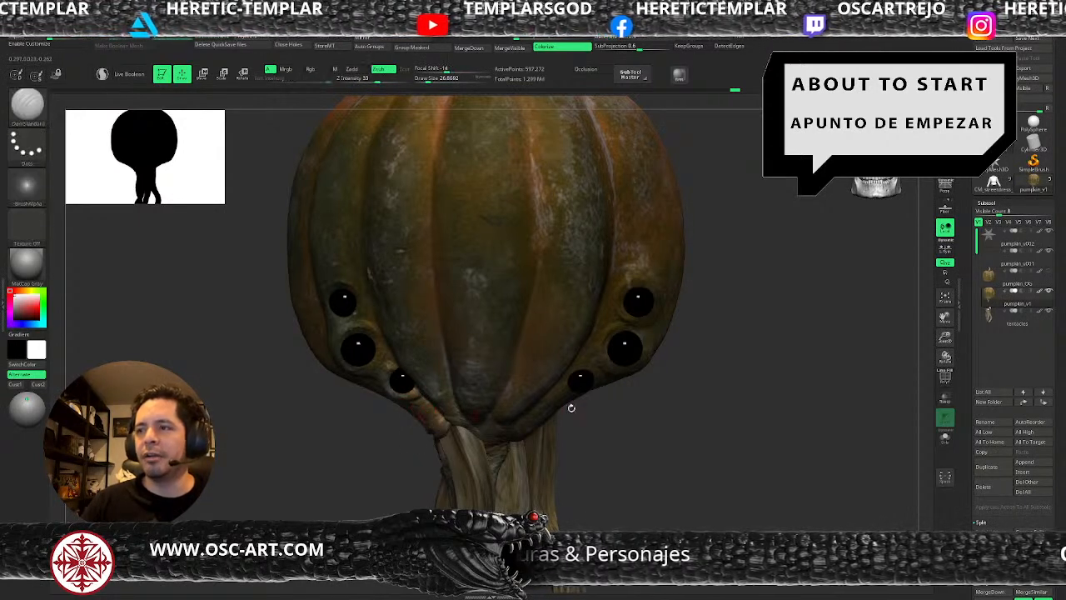
Build up a skin rim around the lowest eye on the creature's left side with ClayBuildup at varying brush sizes.
{"action": "left_click_drag", "start_coordinate": [625, 435], "coordinate": [557, 368]}
{"action": "key", "text": "b"}
{"action": "key", "text": "c"}
{"action": "key", "text": "b"}
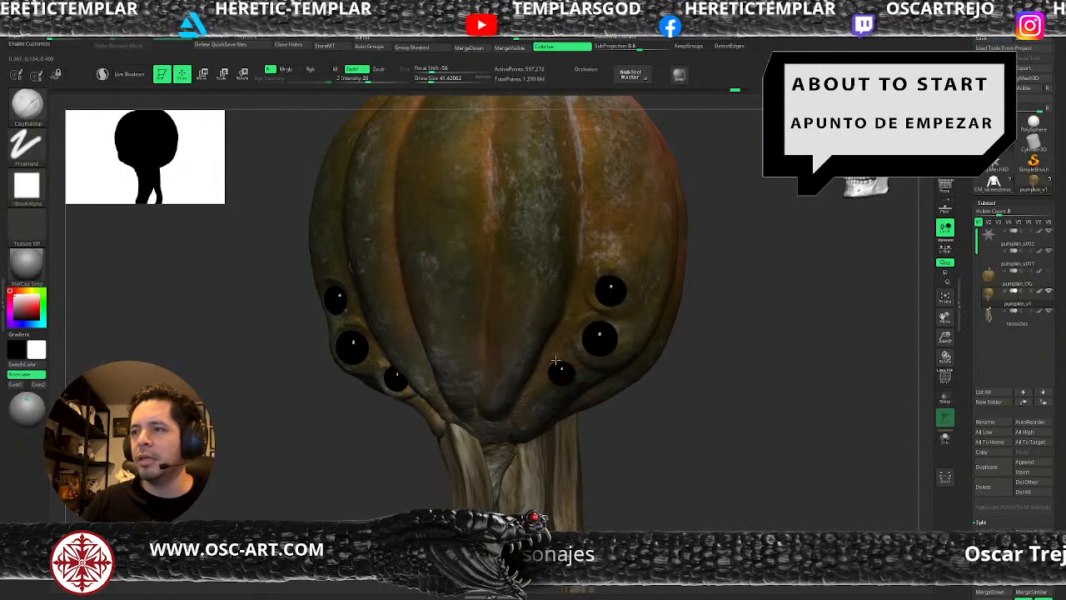
{"action": "key", "text": "bracketright"}
{"action": "key", "text": "bracketright"}
{"action": "key", "text": "bracketright"}
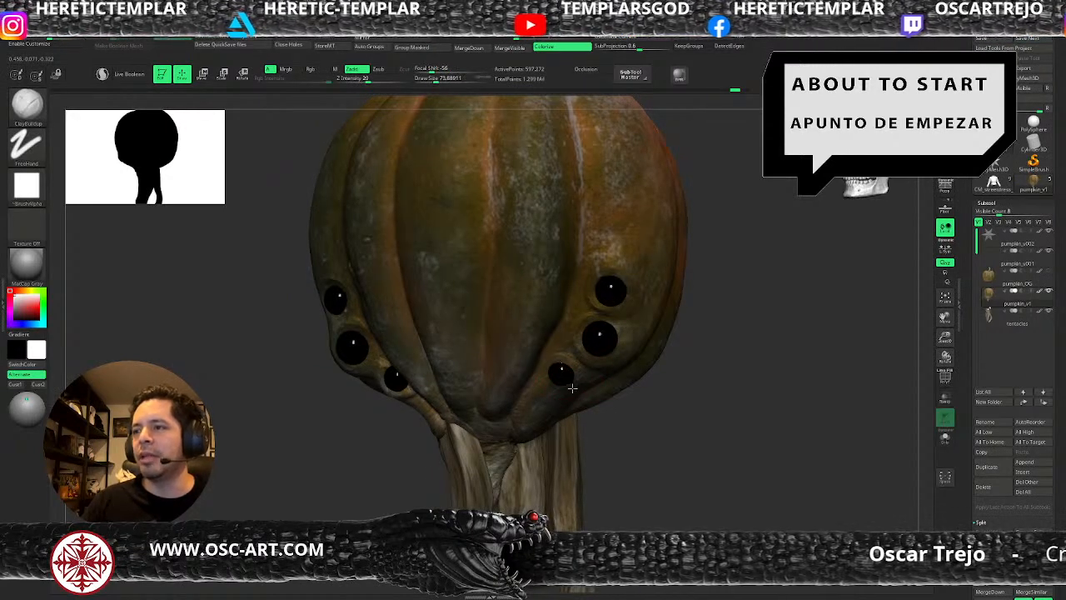
{"action": "key", "text": "bracketleft"}
{"action": "key", "text": "bracketleft"}
{"action": "key", "text": "bracketleft"}
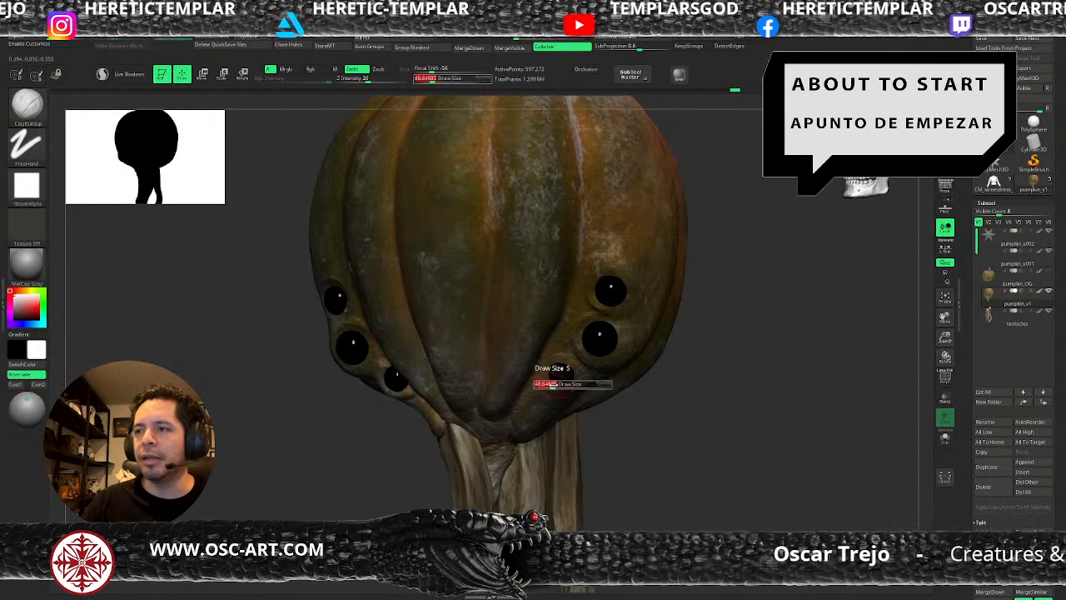
{"action": "left_click_drag", "start_coordinate": [564, 390], "coordinate": [638, 405]}
Pull the skin rim around the lowest eye on the creature's left side into shape with a small Move brush.
{"action": "key", "text": "bracketright"}
{"action": "key", "text": "s"}
{"action": "left_click", "coordinate": [571, 389]}
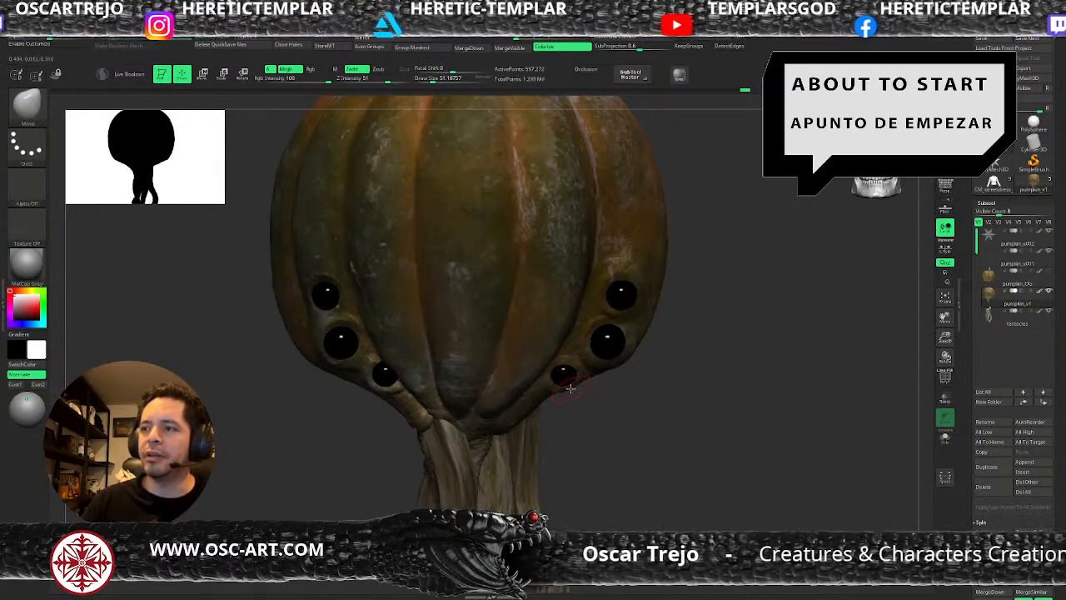
{"action": "left_click_drag", "start_coordinate": [580, 377], "coordinate": [574, 379]}
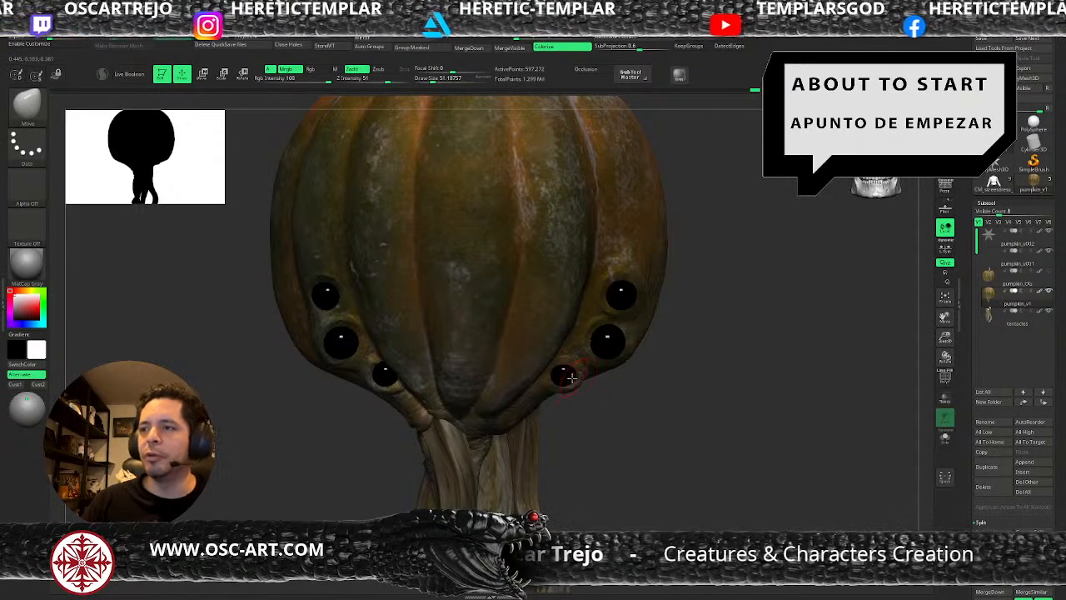
Sharpen the creases around the lower eyes on the creature's left side with a small DamStandard brush.
{"action": "key", "text": "b"}
{"action": "key", "text": "d"}
{"action": "key", "text": "s"}
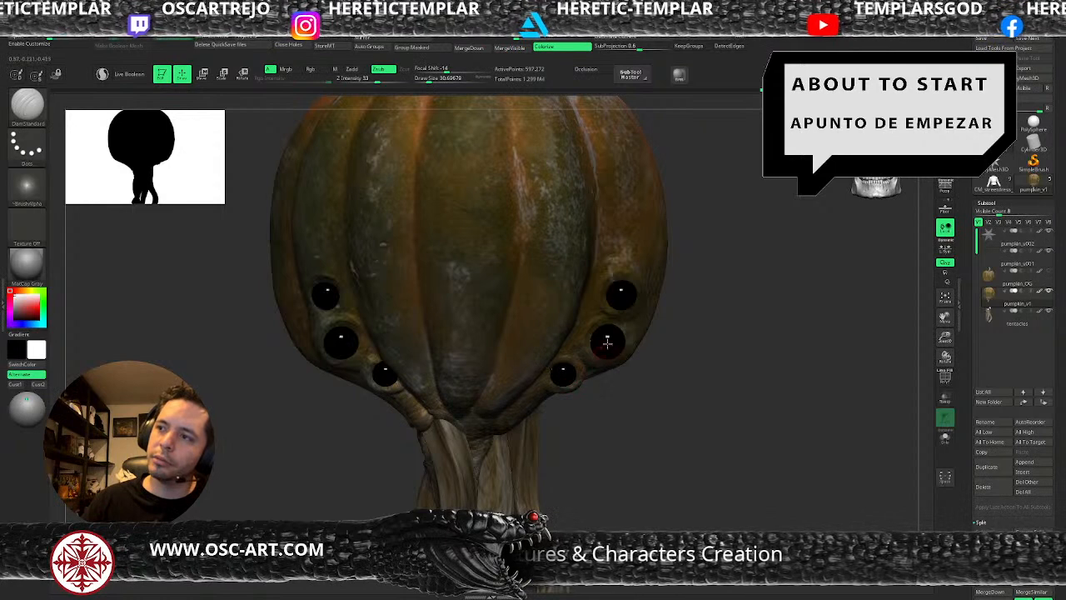
{"action": "left_click_drag", "start_coordinate": [657, 367], "coordinate": [606, 385], "text": "alt"}
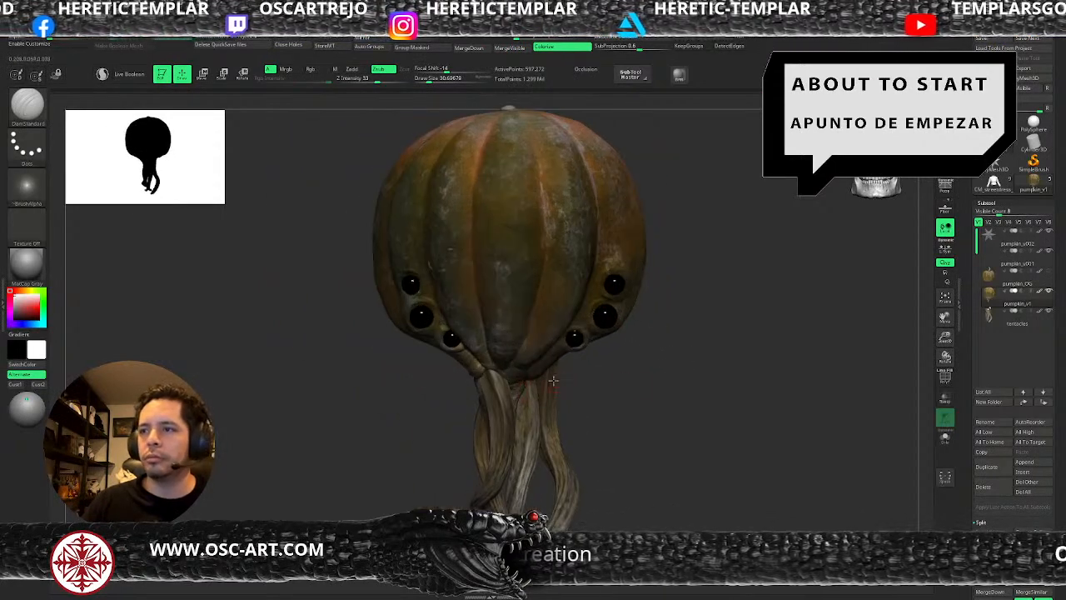
Pull the pumpkin's lower edge around the front of the tentacle base into shape with the Move brush.
{"action": "key", "text": "b"}
{"action": "key", "text": "m"}
{"action": "key", "text": "v"}
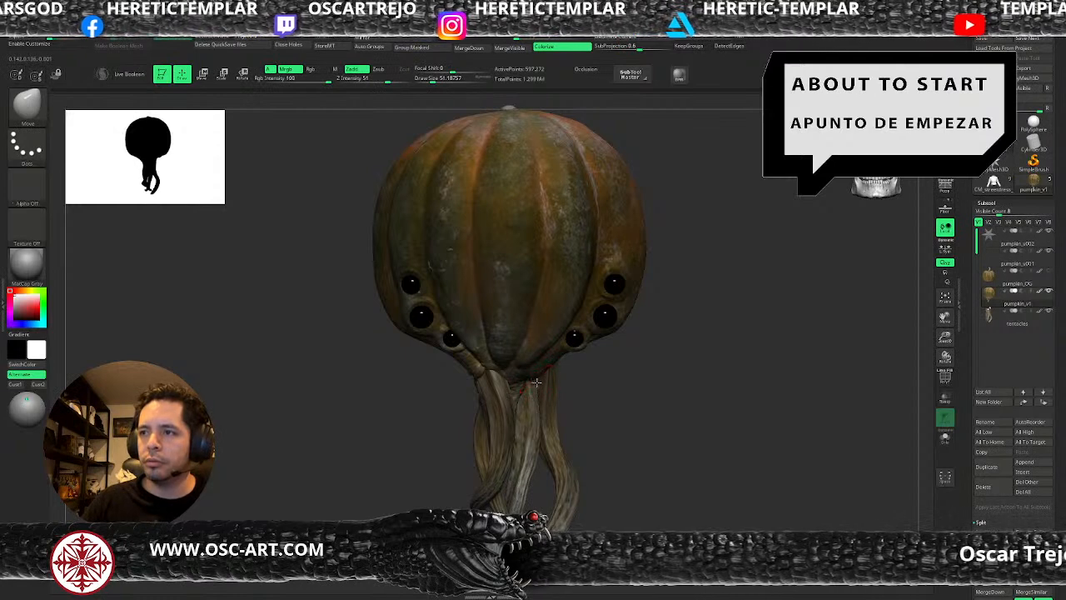
{"action": "left_click_drag", "start_coordinate": [596, 398], "coordinate": [588, 337], "text": "alt"}
{"action": "mouse_move", "coordinate": [596, 395]}
{"action": "left_mouse_down"}
{"action": "mouse_move", "coordinate": [621, 389]}
{"action": "mouse_move", "coordinate": [563, 393]}
{"action": "mouse_move", "coordinate": [531, 381]}
{"action": "left_mouse_up"}
{"action": "key", "text": "s"}
{"action": "left_click_drag", "start_coordinate": [477, 344], "coordinate": [483, 346]}
{"action": "mouse_move", "coordinate": [616, 397]}
{"action": "left_mouse_down"}
{"action": "mouse_move", "coordinate": [650, 397]}
{"action": "mouse_move", "coordinate": [672, 364]}
{"action": "mouse_move", "coordinate": [679, 450]}
{"action": "mouse_move", "coordinate": [554, 354]}
{"action": "left_mouse_up"}
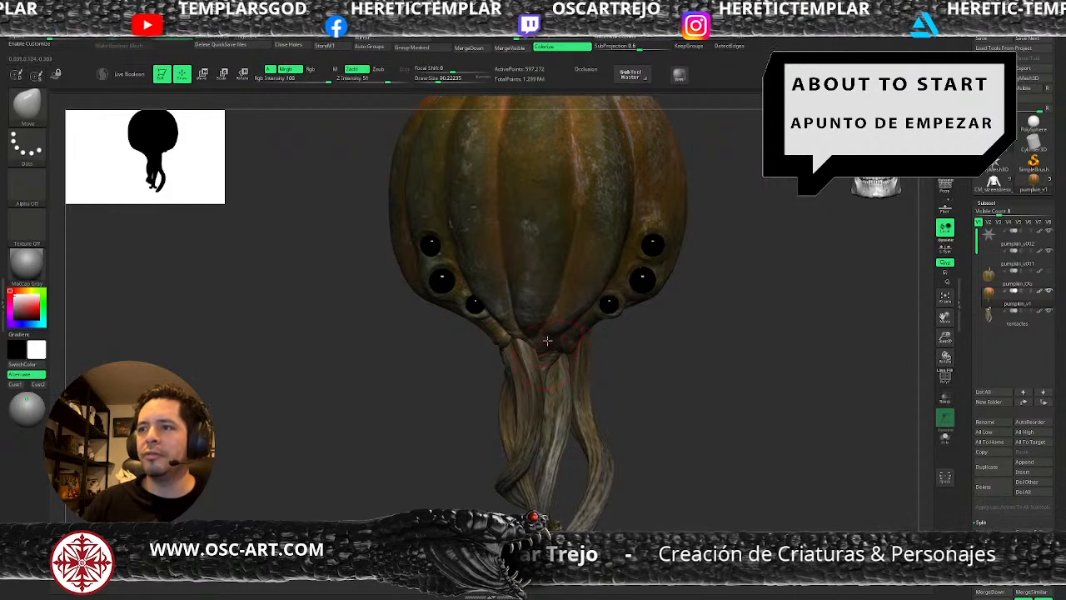
{"action": "mouse_move", "coordinate": [658, 377]}
{"action": "left_mouse_down"}
{"action": "mouse_move", "coordinate": [590, 335]}
{"action": "mouse_move", "coordinate": [614, 362]}
{"action": "left_mouse_up"}
Build up cross strokes on the pumpkin's central rib and the adjoining rib on the creature's left side with ClayBuildup at varying brush sizes.
{"action": "key", "text": "b"}
{"action": "key", "text": "c"}
{"action": "key", "text": "b"}
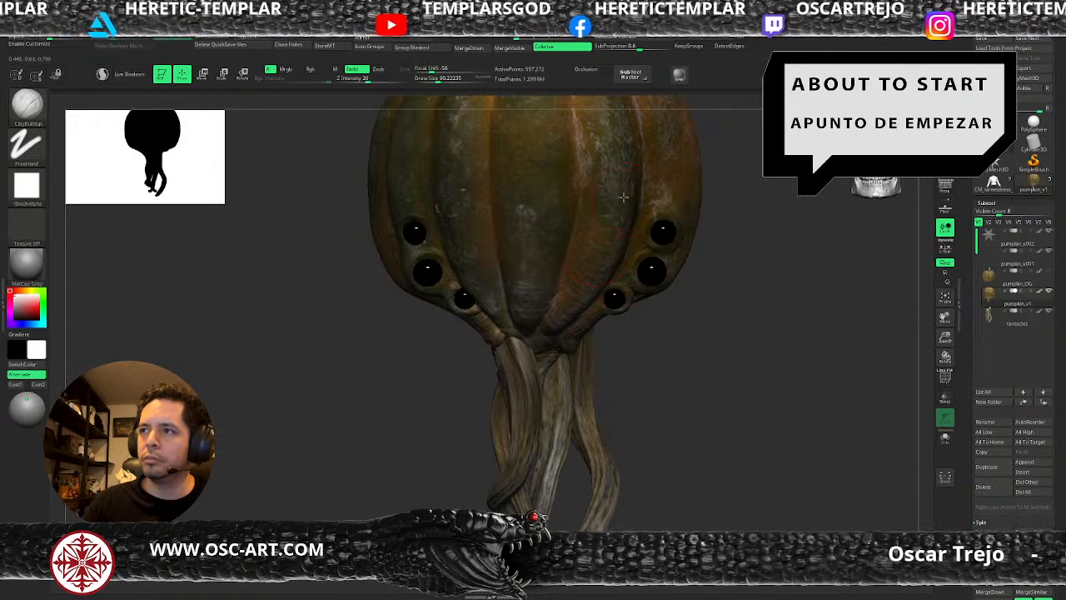
{"action": "key", "text": "]"}
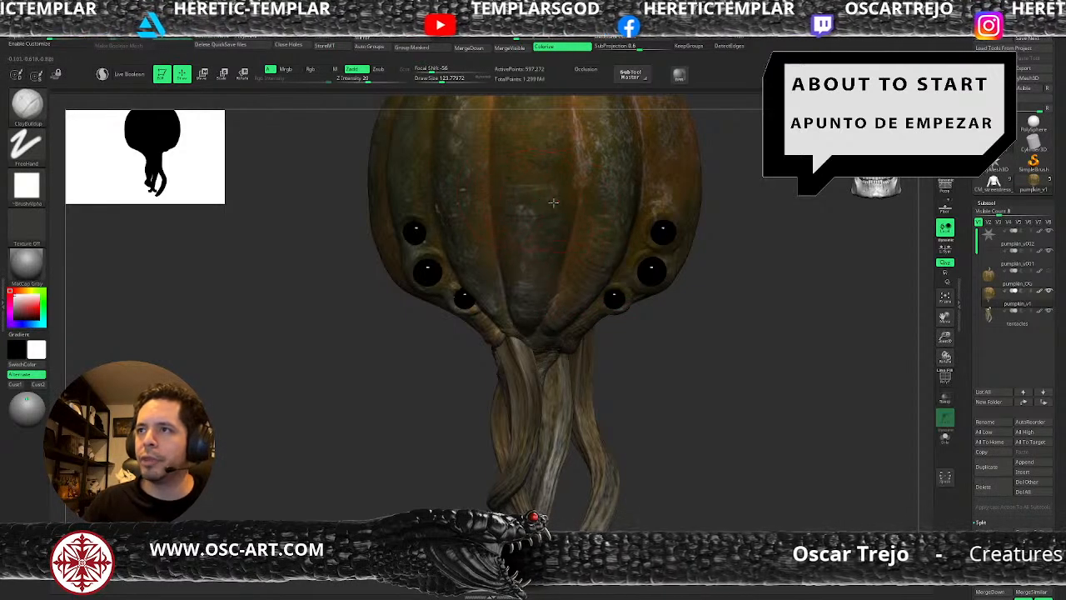
{"action": "key", "text": "bracketleft"}
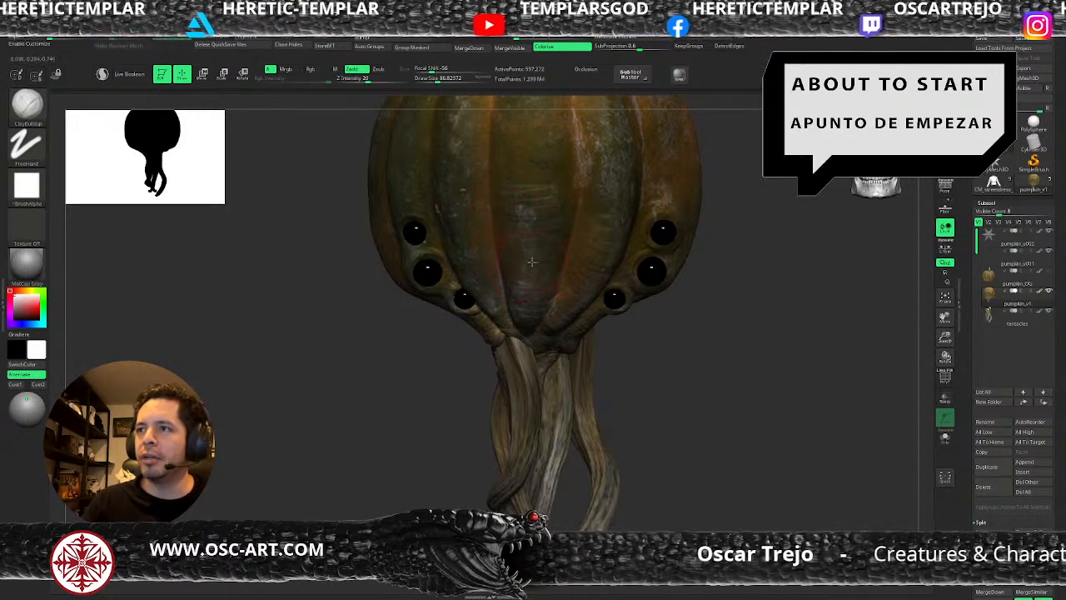
{"action": "key", "text": "s"}
{"action": "left_click_drag", "start_coordinate": [533, 325], "coordinate": [533, 306]}
{"action": "key", "text": "s"}
{"action": "key", "text": "s"}
{"action": "key", "text": "s"}
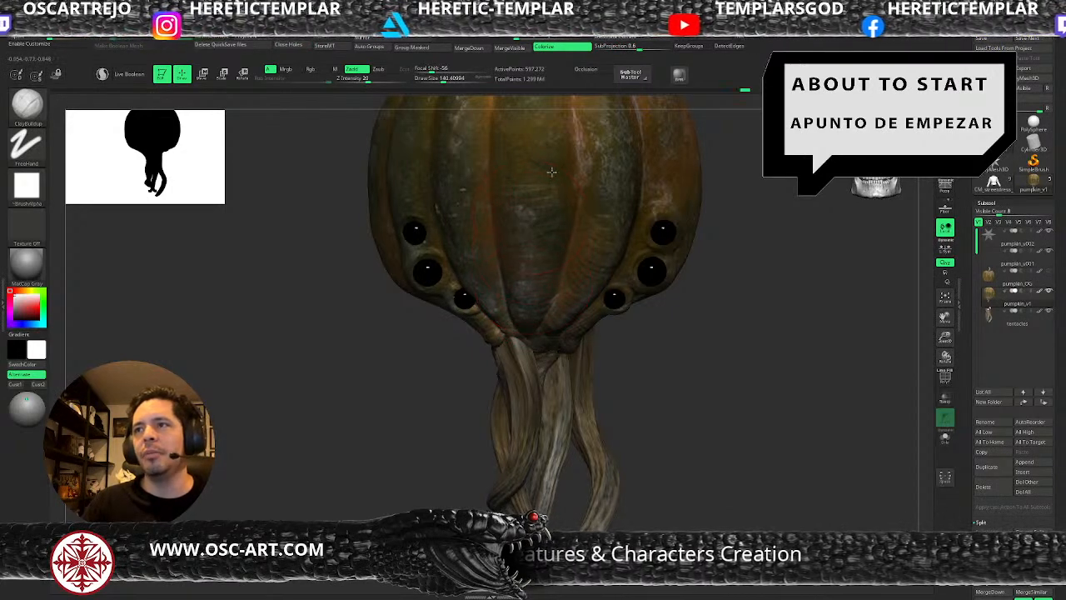
Build up the front rib beside the eyes on the creature's right side with a smaller ClayBuildup brush.
{"action": "key", "text": "s"}
{"action": "left_click_drag", "start_coordinate": [464, 209], "coordinate": [457, 210]}
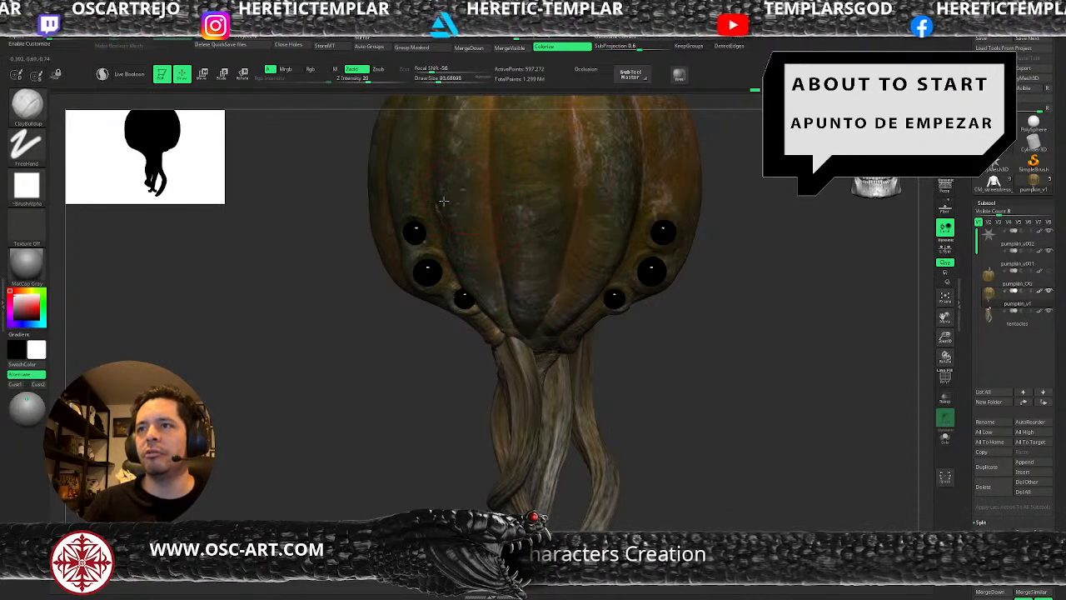
{"action": "key", "text": "s"}
{"action": "left_click_drag", "start_coordinate": [490, 289], "coordinate": [501, 317]}
{"action": "key", "text": "s"}
{"action": "key", "text": "s"}
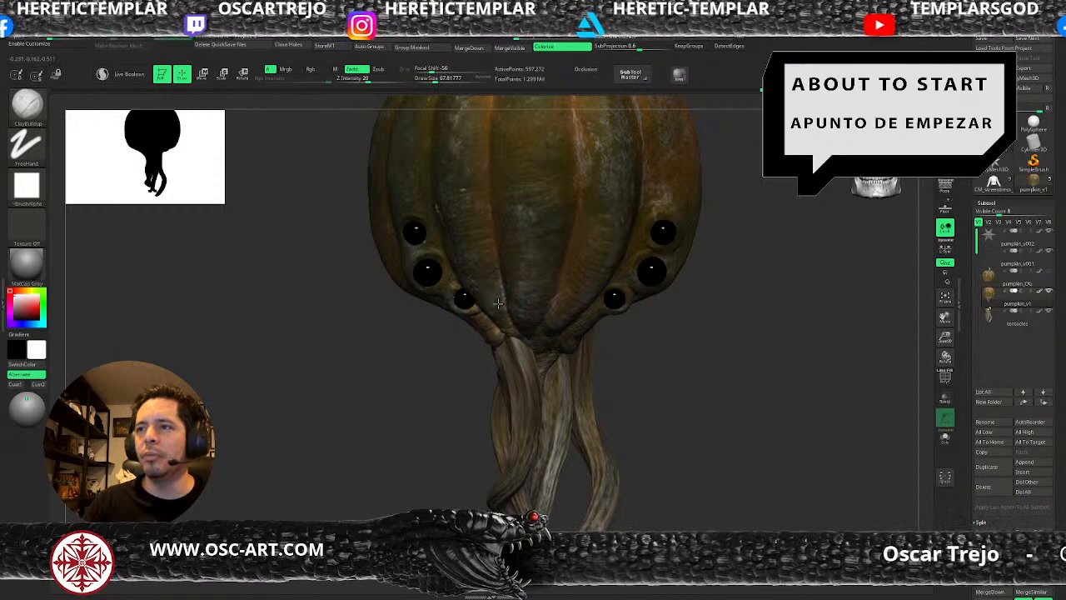
{"action": "mouse_move", "coordinate": [683, 391]}
{"action": "left_mouse_down", "text": "alt"}
{"action": "mouse_move", "coordinate": [617, 281]}
{"action": "mouse_move", "coordinate": [603, 332]}
{"action": "mouse_move", "coordinate": [612, 376]}
{"action": "left_mouse_up", "text": "alt"}
{"action": "key", "text": "shift"}
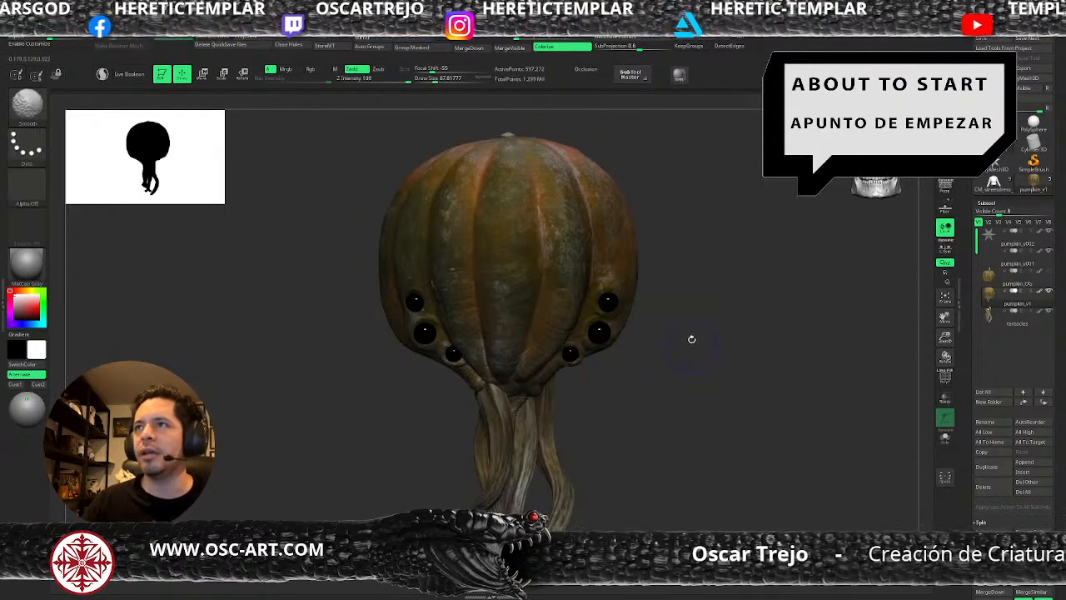
{"action": "key", "text": "shift+f"}
{"action": "key", "text": "shift+f"}
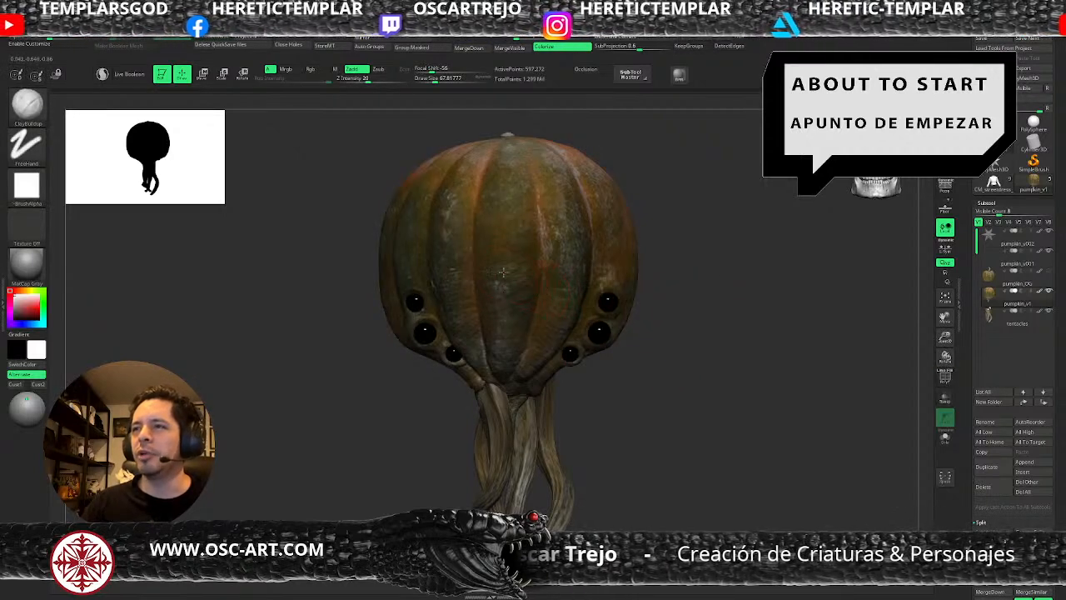
Build up the pumpkin's skin around the tentacle roots at the back with a small ClayBuildup brush.
{"action": "left_click_drag", "start_coordinate": [650, 436], "coordinate": [620, 300], "text": "alt"}
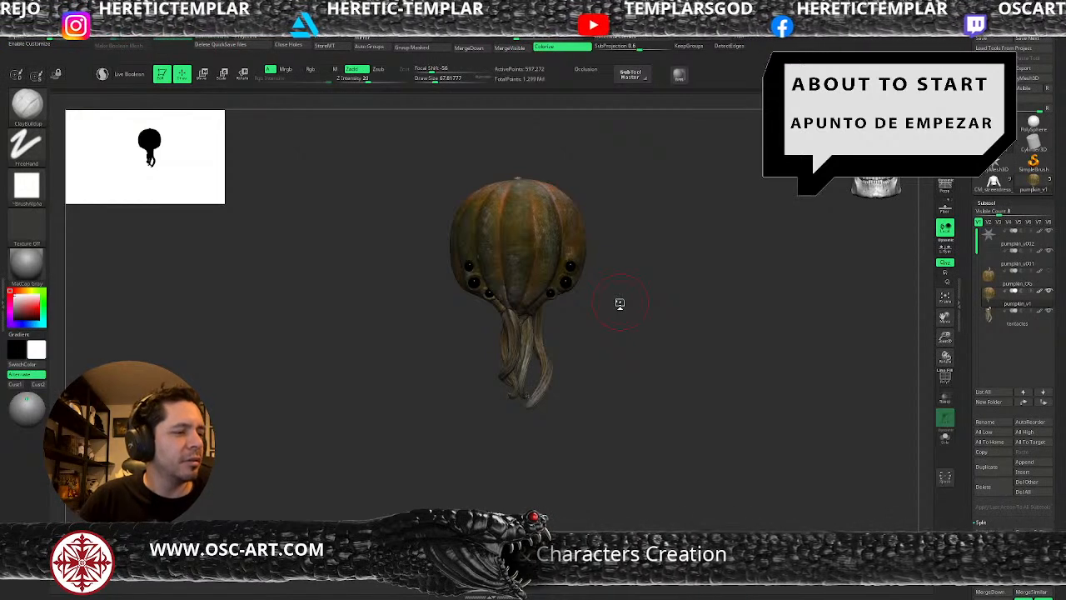
{"action": "left_click_drag", "start_coordinate": [620, 303], "coordinate": [602, 345]}
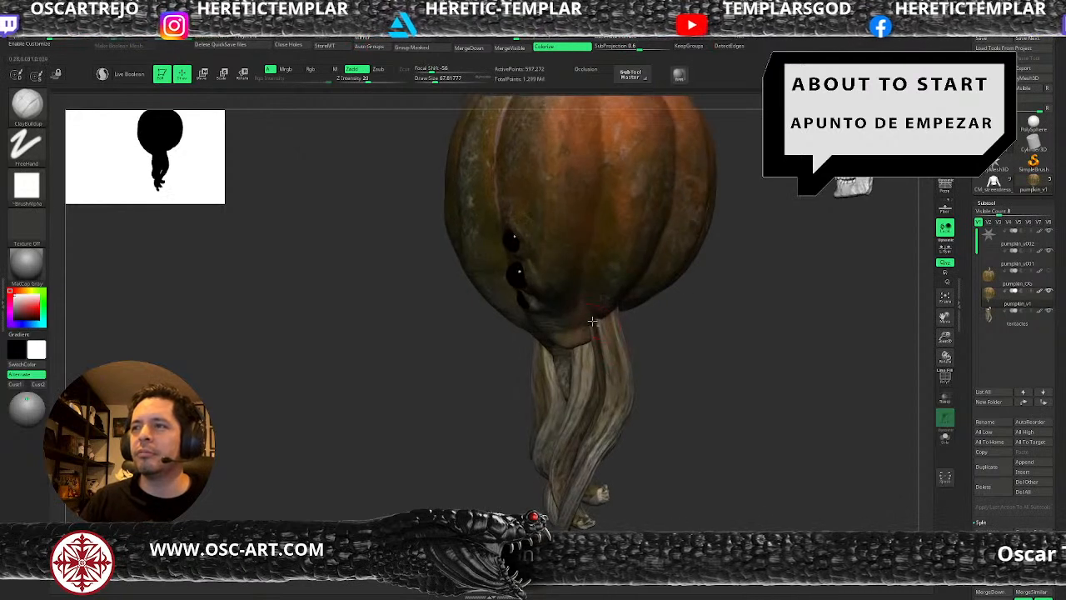
{"action": "left_click_drag", "start_coordinate": [662, 328], "coordinate": [626, 305]}
{"action": "key", "text": "s"}
{"action": "mouse_move", "coordinate": [537, 264]}
{"action": "left_mouse_down"}
{"action": "mouse_move", "coordinate": [552, 273]}
{"action": "mouse_move", "coordinate": [526, 279]}
{"action": "left_mouse_up"}
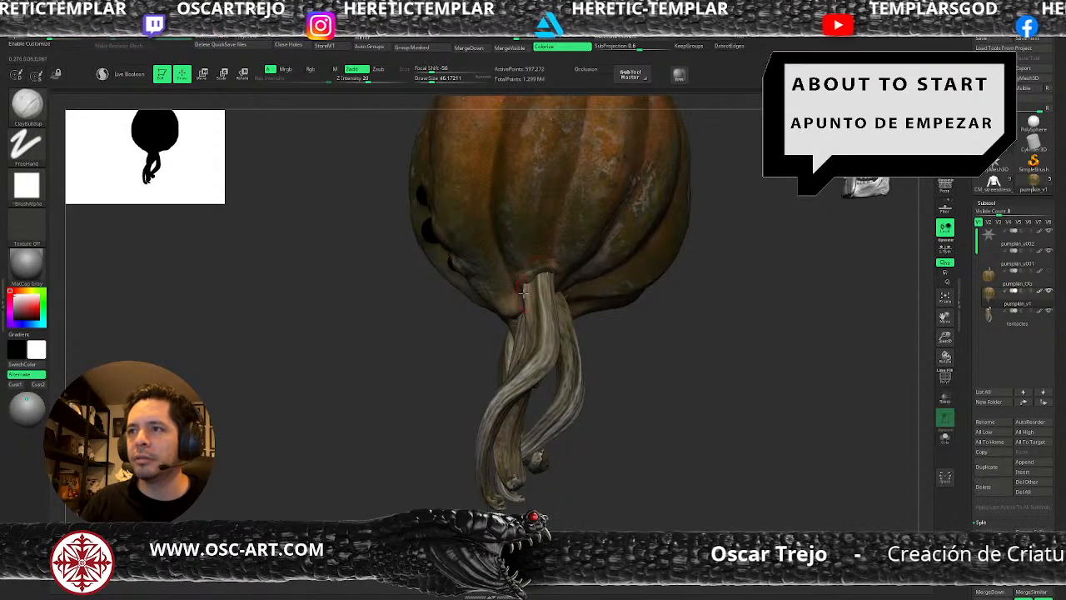
{"action": "left_click_drag", "start_coordinate": [447, 350], "coordinate": [533, 278]}
{"action": "mouse_move", "coordinate": [588, 334]}
{"action": "left_mouse_down", "text": "alt"}
{"action": "mouse_move", "coordinate": [588, 298]}
{"action": "mouse_move", "coordinate": [635, 316]}
{"action": "left_mouse_up", "text": "alt"}
{"action": "key", "text": "shift+f"}
{"action": "key", "text": "shift+f"}
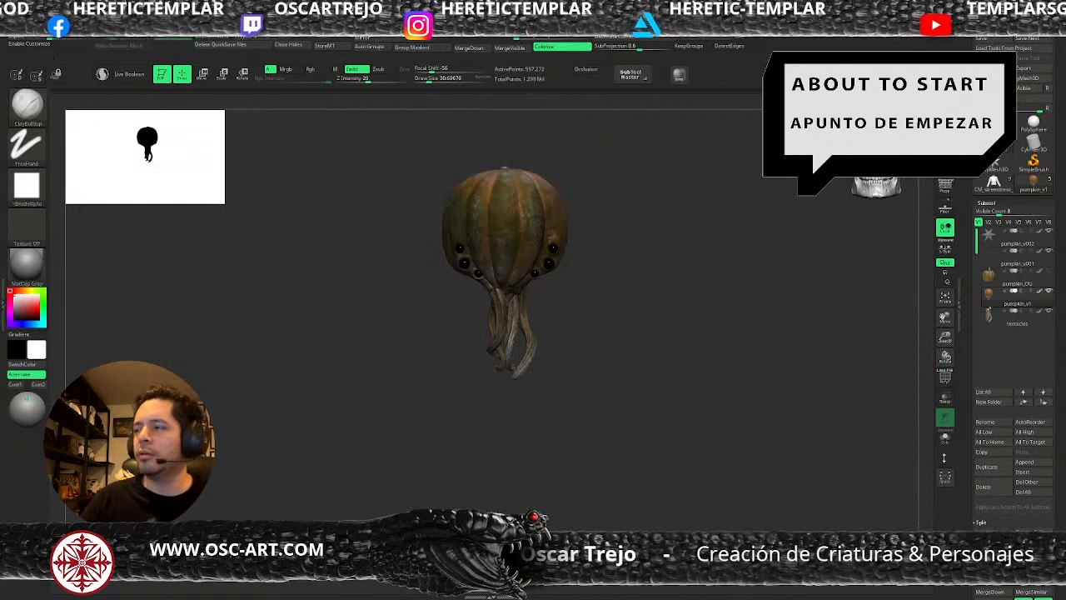
Check the pumpkin's C1 1 sculpting layer and examine the creature's mesh in the polygon wireframe display.
{"action": "left_click_drag", "start_coordinate": [981, 456], "coordinate": [993, 109]}
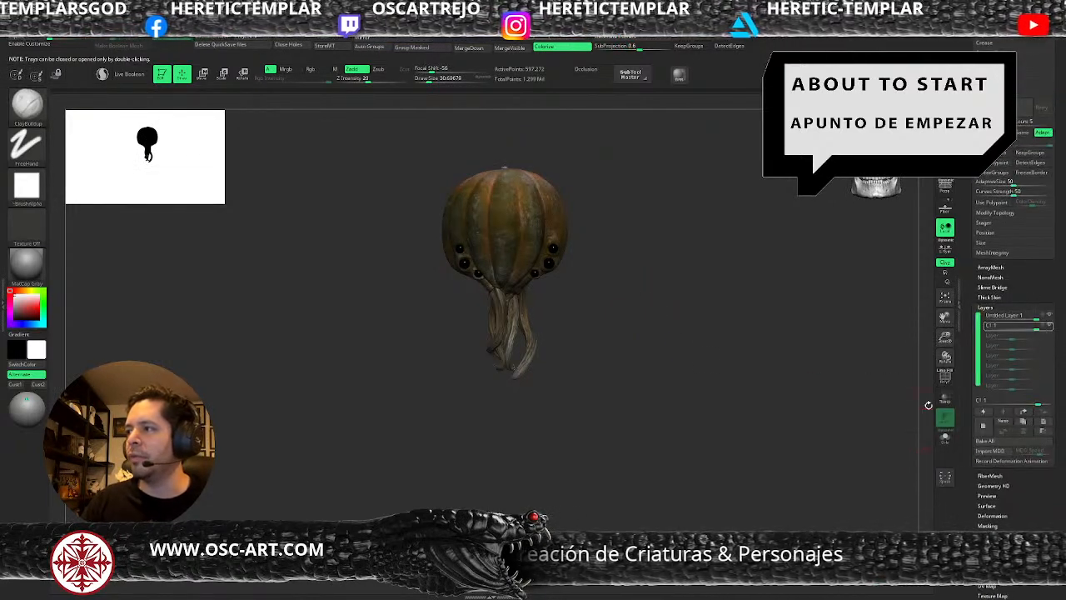
{"action": "left_click", "coordinate": [1038, 328]}
{"action": "mouse_move", "coordinate": [1035, 327]}
{"action": "left_mouse_down"}
{"action": "mouse_move", "coordinate": [1013, 332]}
{"action": "mouse_move", "coordinate": [1043, 332]}
{"action": "mouse_move", "coordinate": [1011, 336]}
{"action": "mouse_move", "coordinate": [1048, 336]}
{"action": "left_mouse_up"}
{"action": "left_click", "coordinate": [944, 438]}
{"action": "left_click_drag", "start_coordinate": [693, 351], "coordinate": [698, 482], "text": "alt"}
{"action": "key", "text": "f"}
{"action": "left_click_drag", "start_coordinate": [657, 409], "coordinate": [626, 369], "text": "alt"}
{"action": "key", "text": "shift+f"}
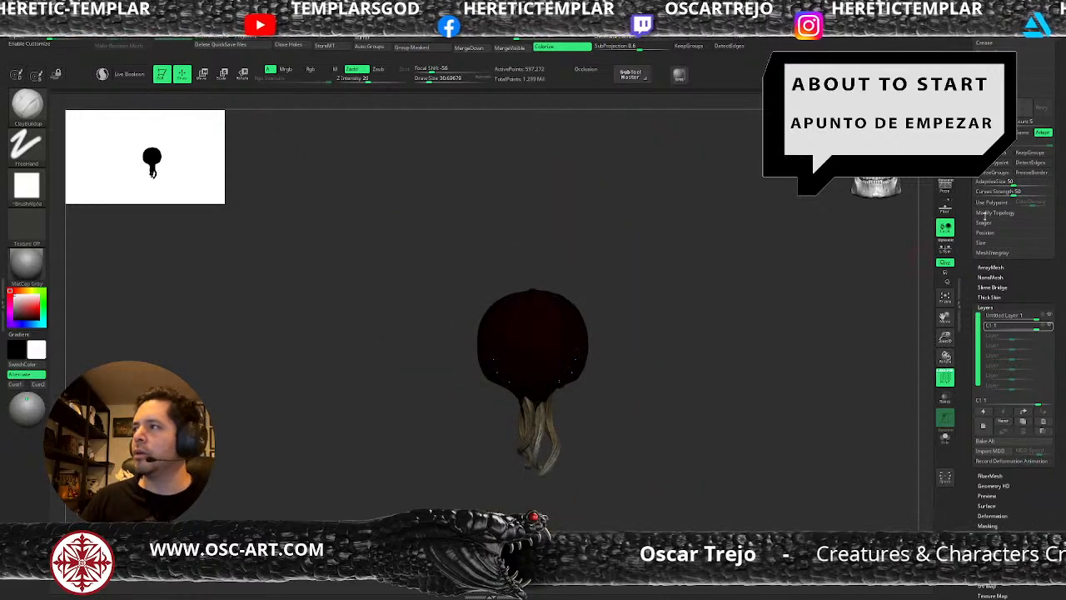
Duplicate the pumpkin_v1 subtool and bake all sculpting layers into the copy.
{"action": "scroll", "coordinate": [1000, 291], "scroll_direction": "up", "scroll_amount": 5}
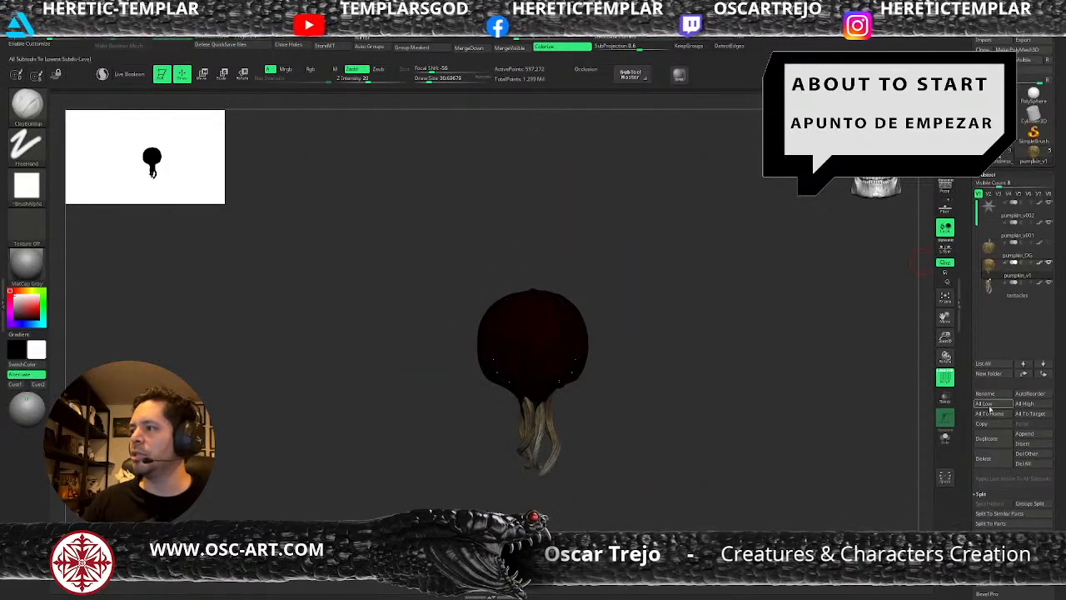
{"action": "left_click", "coordinate": [991, 440]}
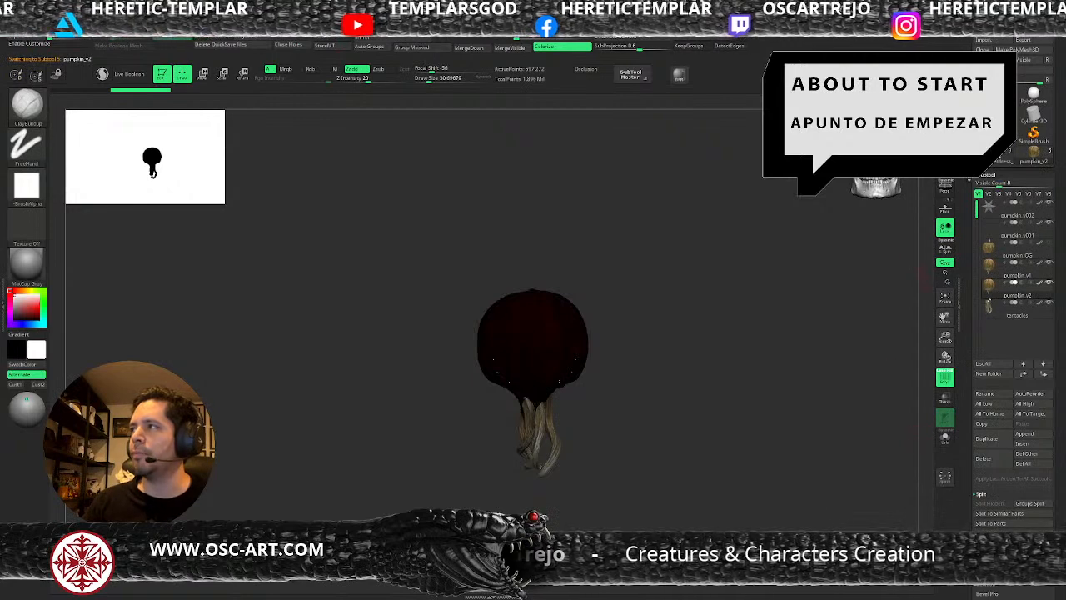
{"action": "scroll", "coordinate": [968, 326], "scroll_direction": "down", "scroll_amount": 2}
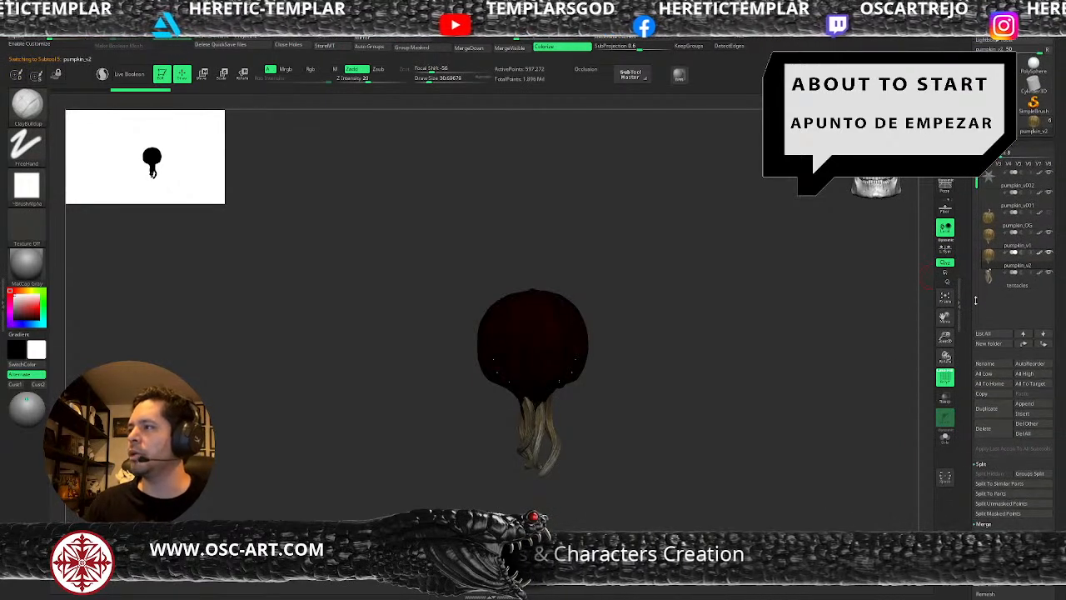
{"action": "key", "text": "shift+f"}
{"action": "scroll", "coordinate": [965, 500], "scroll_direction": "down", "scroll_amount": 10}
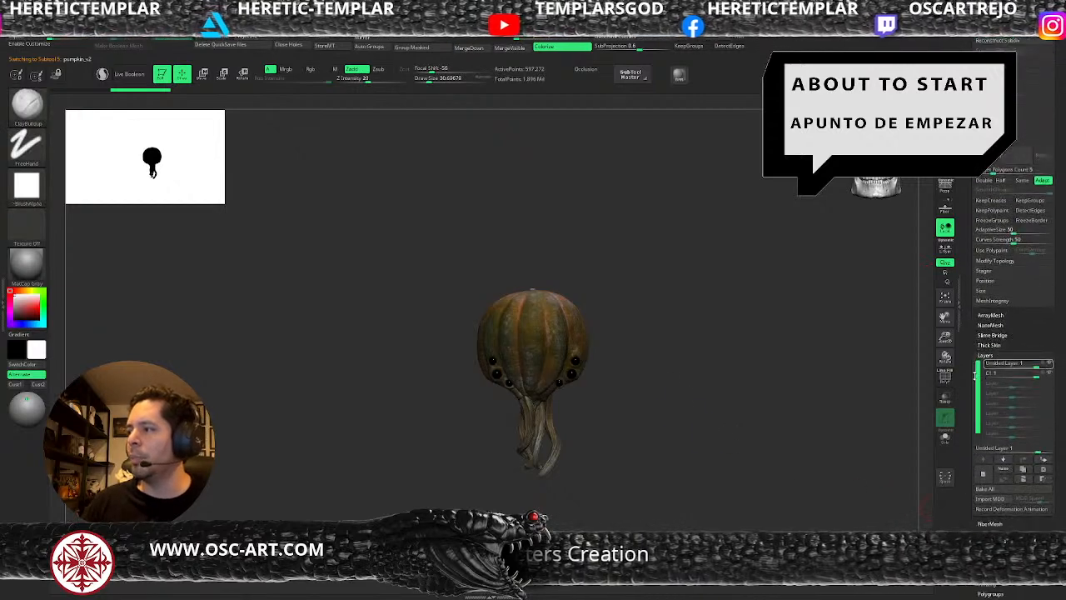
{"action": "left_click", "coordinate": [988, 480]}
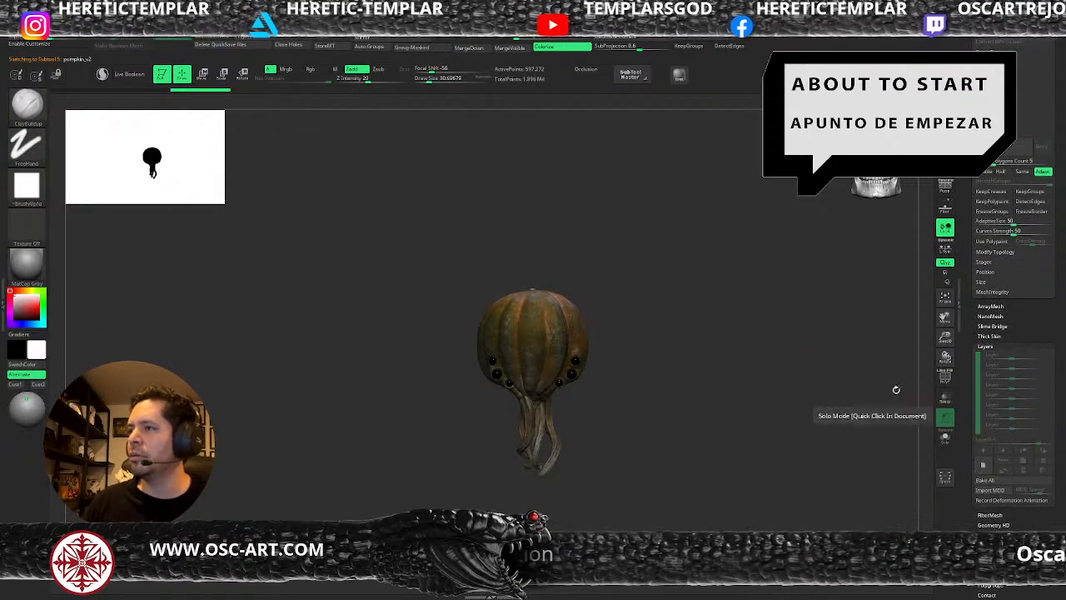
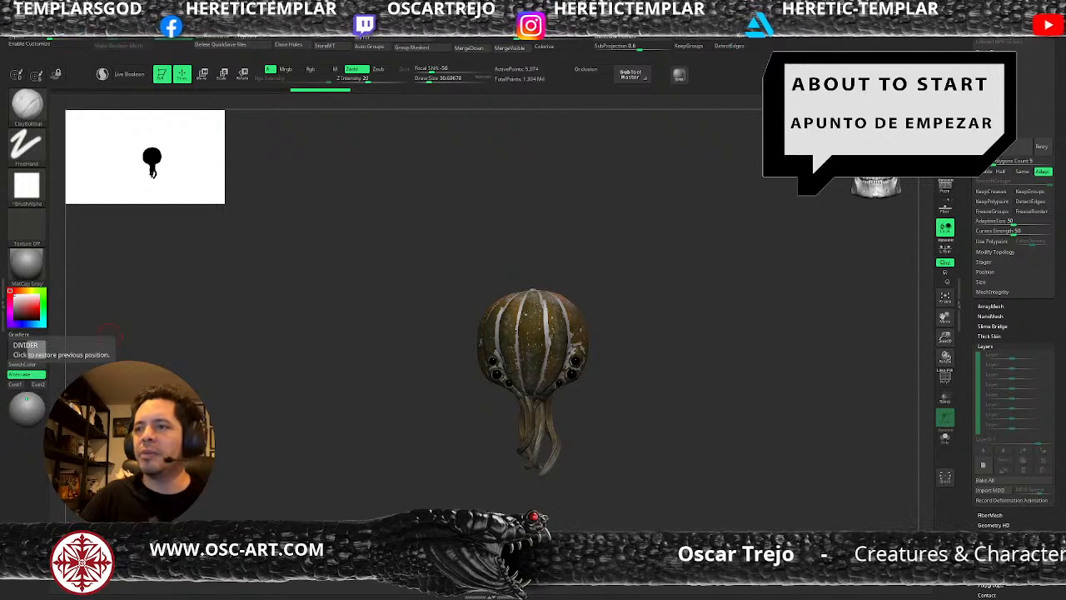
Isolate the copied pumpkin and inspect its mesh in the polygon wireframe display.
{"action": "left_click_drag", "start_coordinate": [616, 427], "coordinate": [632, 409], "text": "alt"}
{"action": "left_click_drag", "start_coordinate": [968, 312], "coordinate": [962, 408]}
{"action": "left_click", "coordinate": [946, 438]}
{"action": "key", "text": "shift+f"}
{"action": "mouse_move", "coordinate": [692, 372]}
{"action": "left_mouse_down", "text": "alt"}
{"action": "mouse_move", "coordinate": [681, 411]}
{"action": "mouse_move", "coordinate": [638, 409]}
{"action": "mouse_move", "coordinate": [688, 404]}
{"action": "mouse_move", "coordinate": [646, 413]}
{"action": "mouse_move", "coordinate": [688, 419]}
{"action": "left_mouse_up", "text": "alt"}
{"action": "key", "text": "shift+f"}
{"action": "key", "text": "shift+f"}
{"action": "key", "text": "shift+f"}
{"action": "key", "text": "shift+f"}
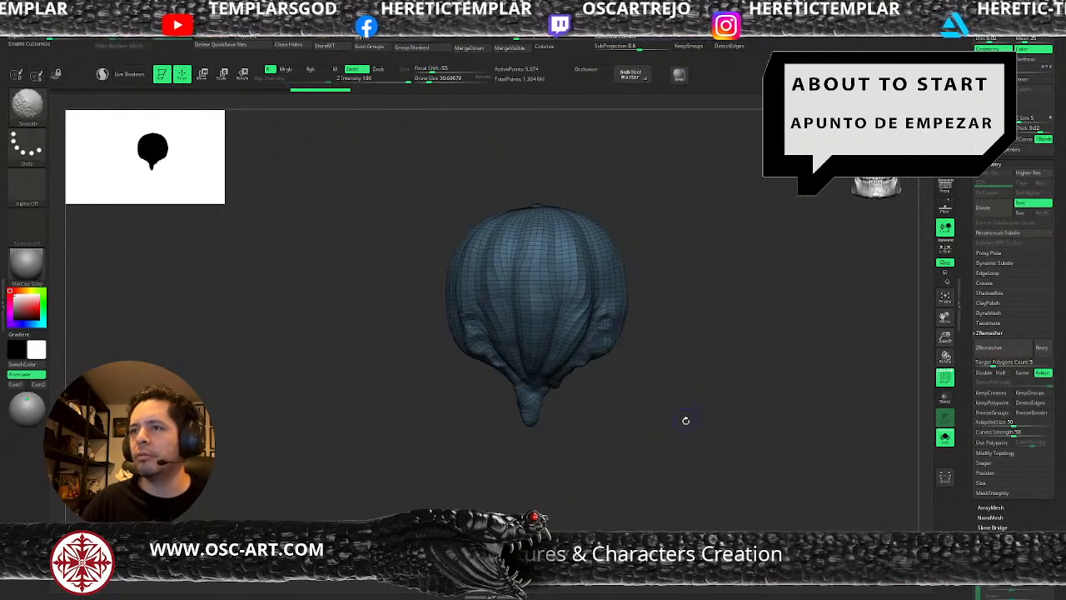
{"action": "key", "text": "shift+f"}
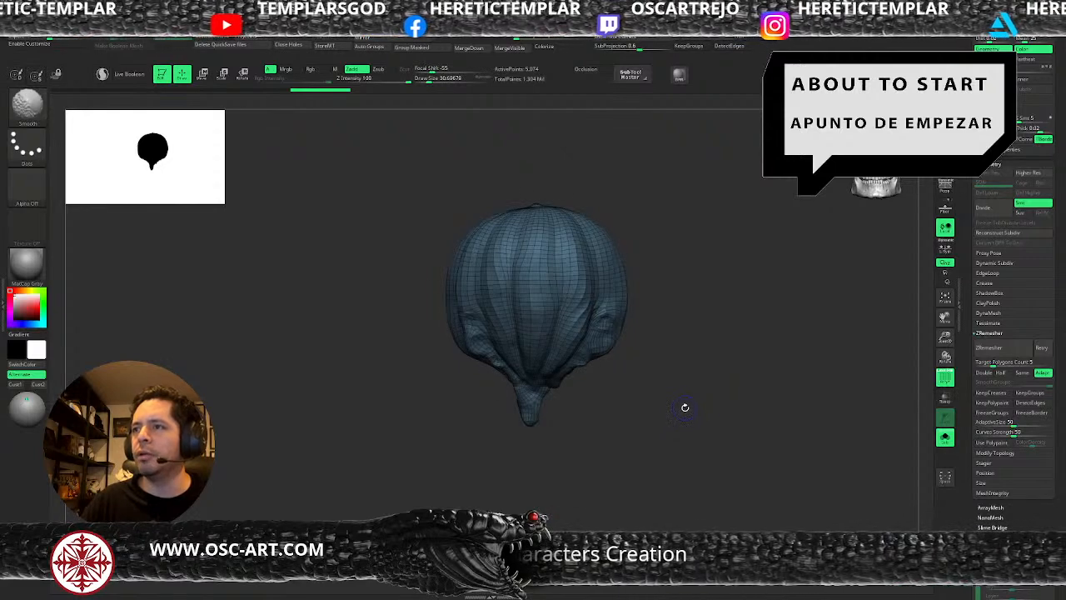
Try remeshing the pumpkin copy with ZRemesher, both as it is and after smoothing its front ribs.
{"action": "left_click", "coordinate": [720, 40]}
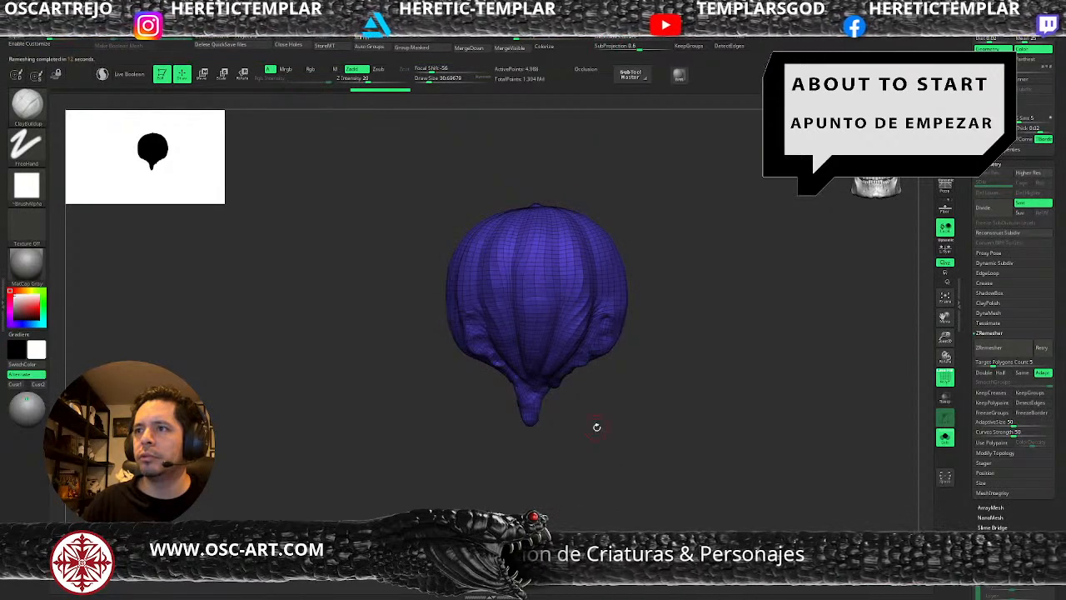
{"action": "key", "text": "ctrl"}
{"action": "key", "text": "shift+f"}
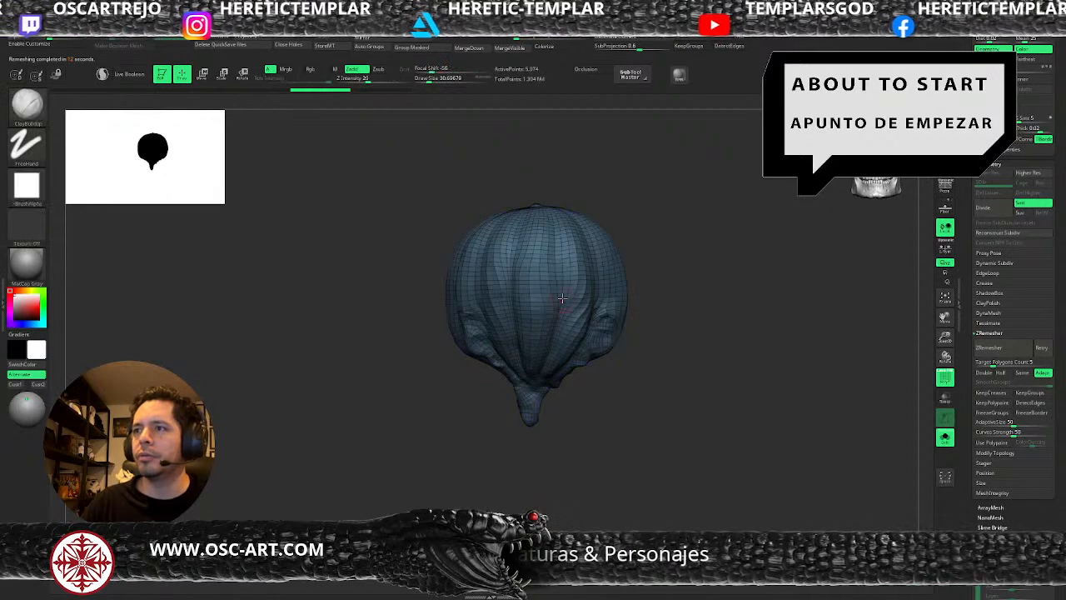
{"action": "mouse_move", "coordinate": [578, 308]}
{"action": "left_mouse_down", "text": "shift"}
{"action": "mouse_move", "coordinate": [585, 280]}
{"action": "mouse_move", "coordinate": [572, 336]}
{"action": "mouse_move", "coordinate": [578, 254]}
{"action": "mouse_move", "coordinate": [560, 368]}
{"action": "mouse_move", "coordinate": [554, 273]}
{"action": "left_mouse_up", "text": "shift"}
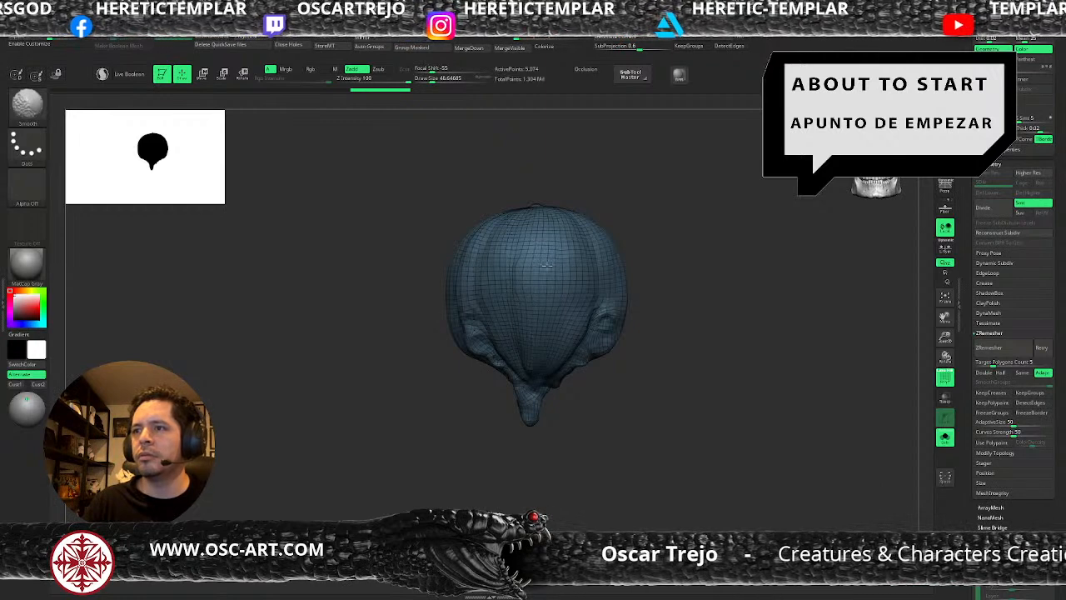
{"action": "left_click", "coordinate": [990, 347]}
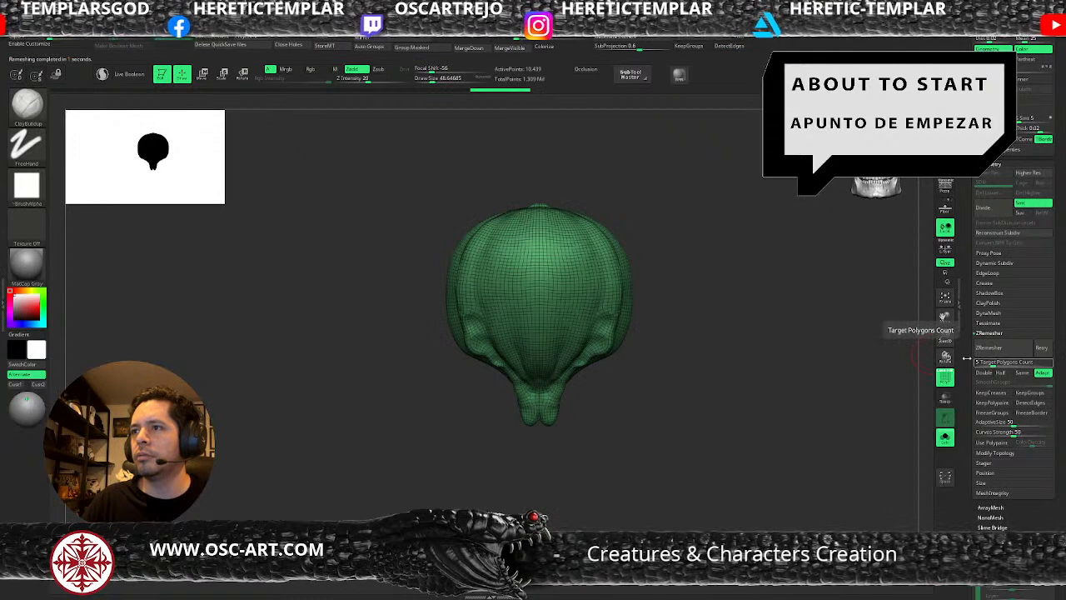
{"action": "left_click", "coordinate": [1004, 348]}
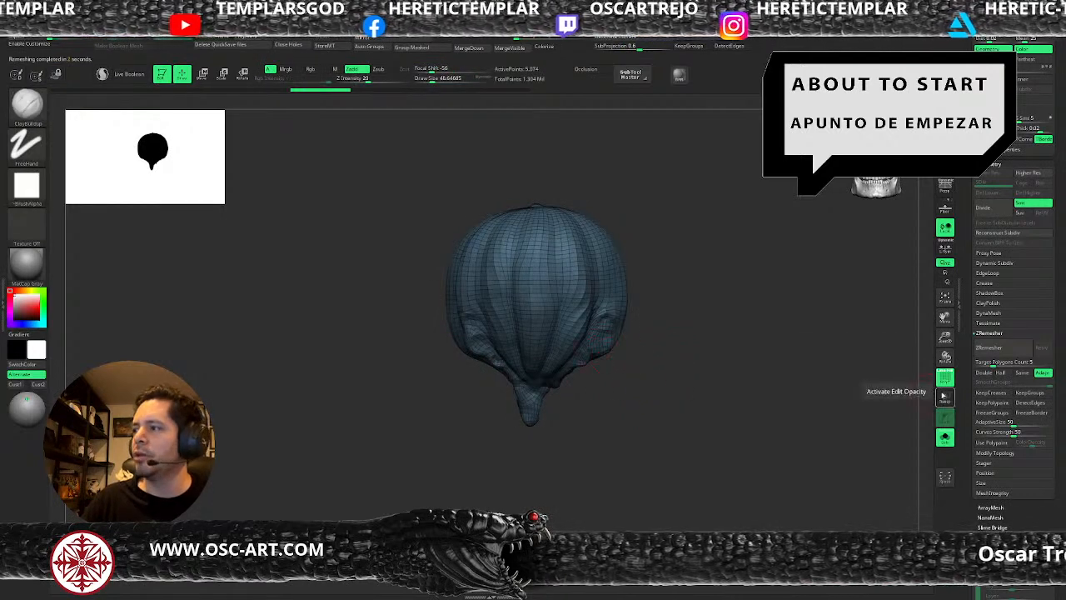
Subdivide the pumpkin copy four times to reach subdivision level 5 and turn off the wireframe.
{"action": "key", "text": "ctrl+d"}
{"action": "key", "text": "ctrl+d"}
{"action": "key", "text": "ctrl+d"}
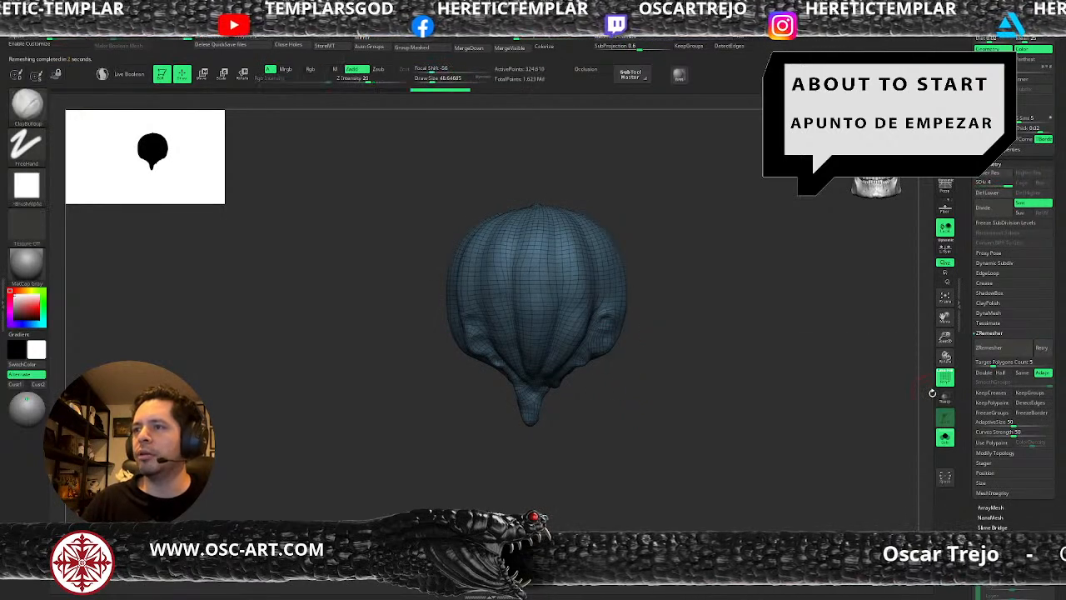
{"action": "key", "text": "shift+f"}
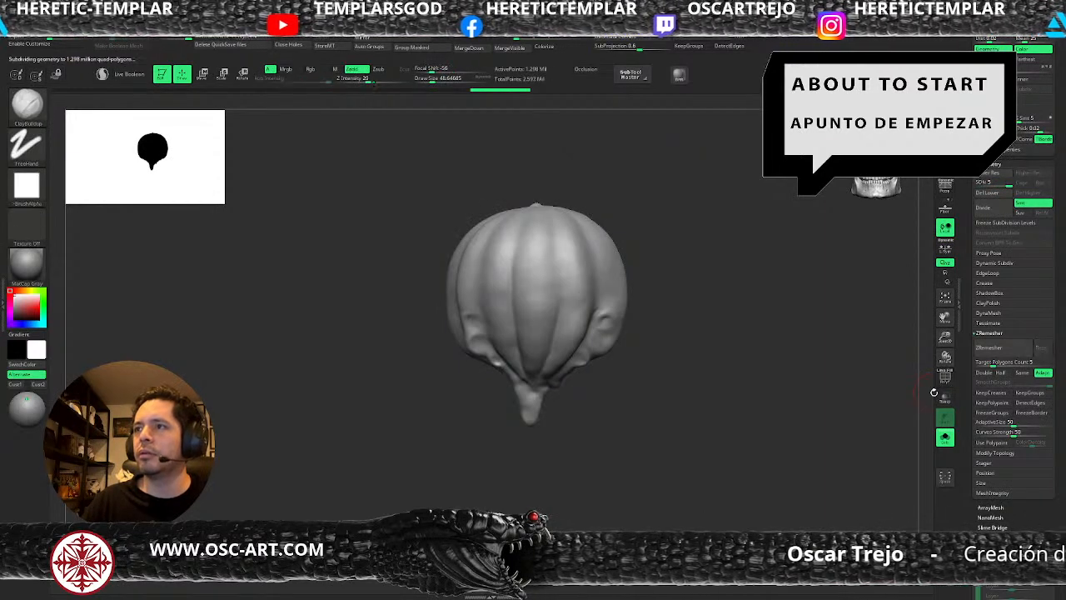
{"action": "key", "text": "ctrl+d"}
Add a sculpting layer to the pumpkin copy and name it "base".
{"action": "scroll", "coordinate": [980, 432], "scroll_direction": "down", "scroll_amount": 5}
{"action": "left_click_drag", "start_coordinate": [980, 436], "coordinate": [980, 427]}
{"action": "left_click", "coordinate": [986, 374]}
{"action": "left_click", "coordinate": [1003, 373]}
{"action": "type", "text": "bas"}
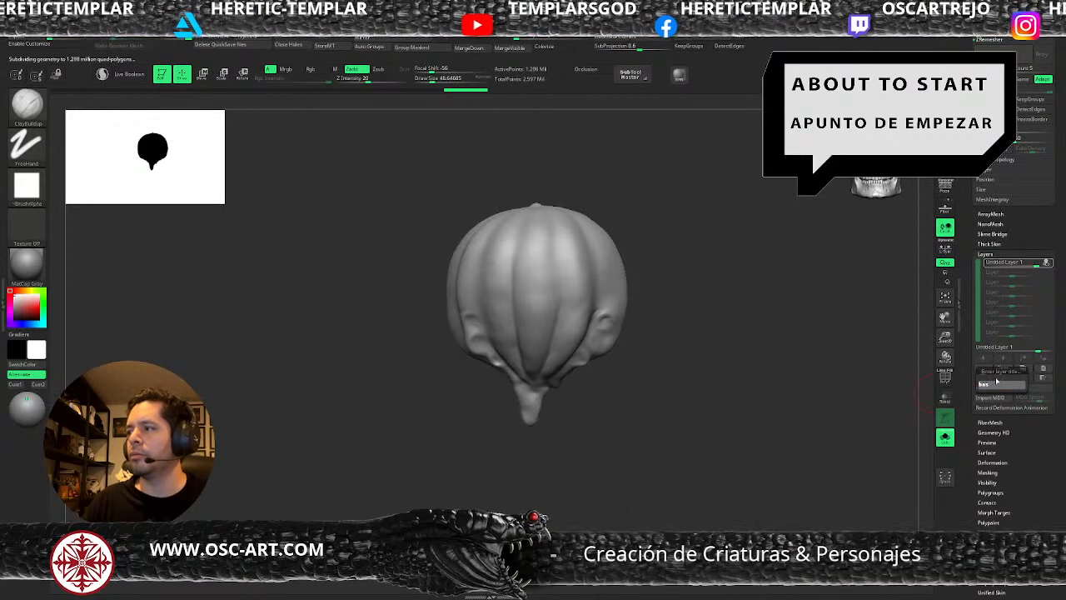
{"action": "type", "text": "e"}
{"action": "key", "text": "Return"}
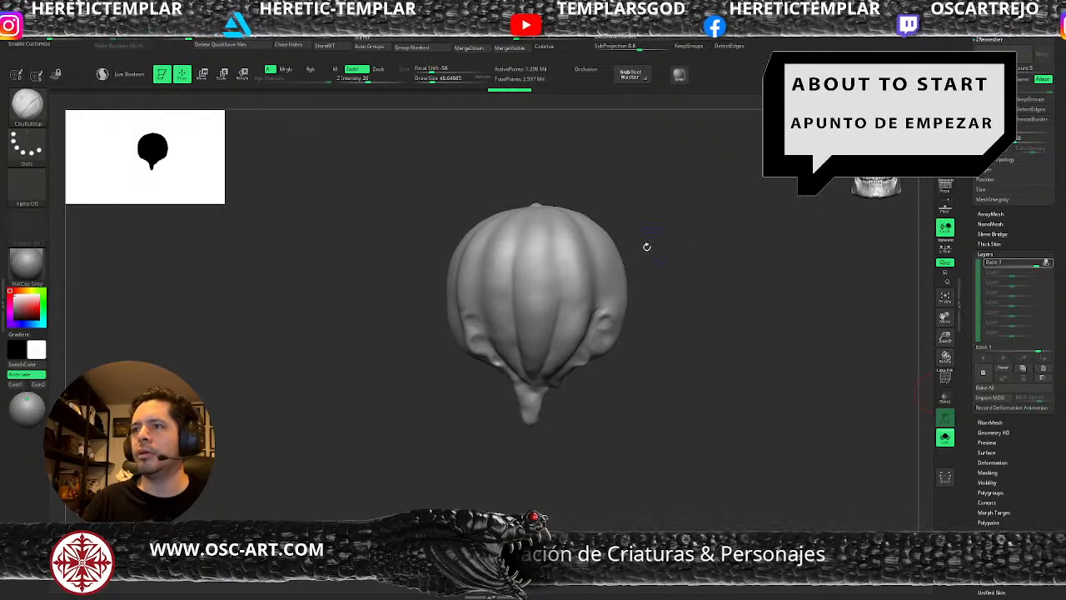
Make only pumpkin_v1 and pumpkin_v2 visible in the subtool list and step pumpkin_v2 down to its lowest subdivision level.
{"action": "left_click_drag", "start_coordinate": [969, 195], "coordinate": [975, 361]}
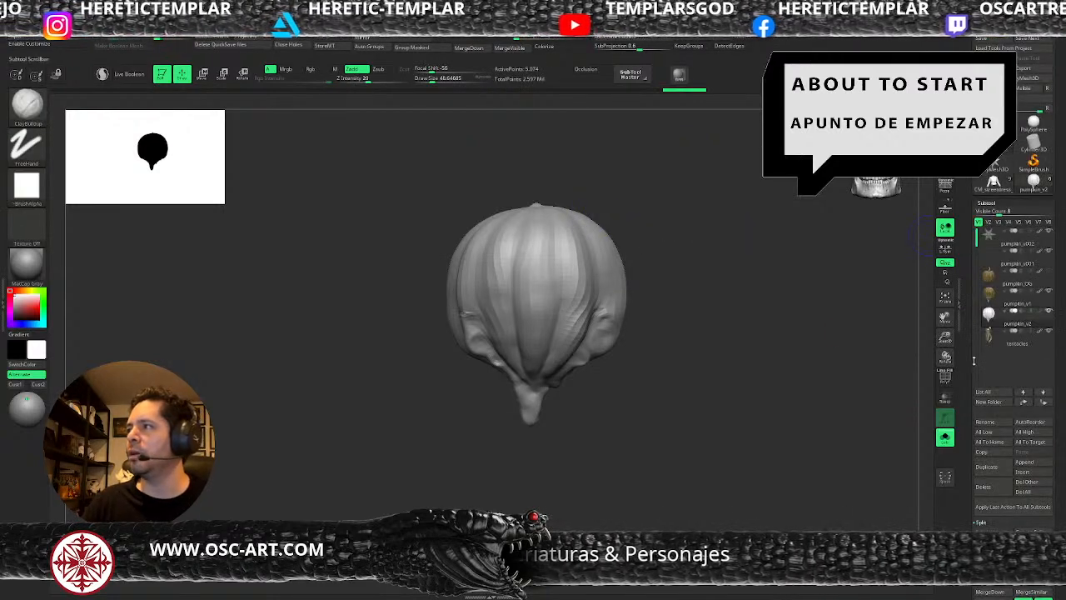
{"action": "left_click", "coordinate": [1049, 311], "text": "shift"}
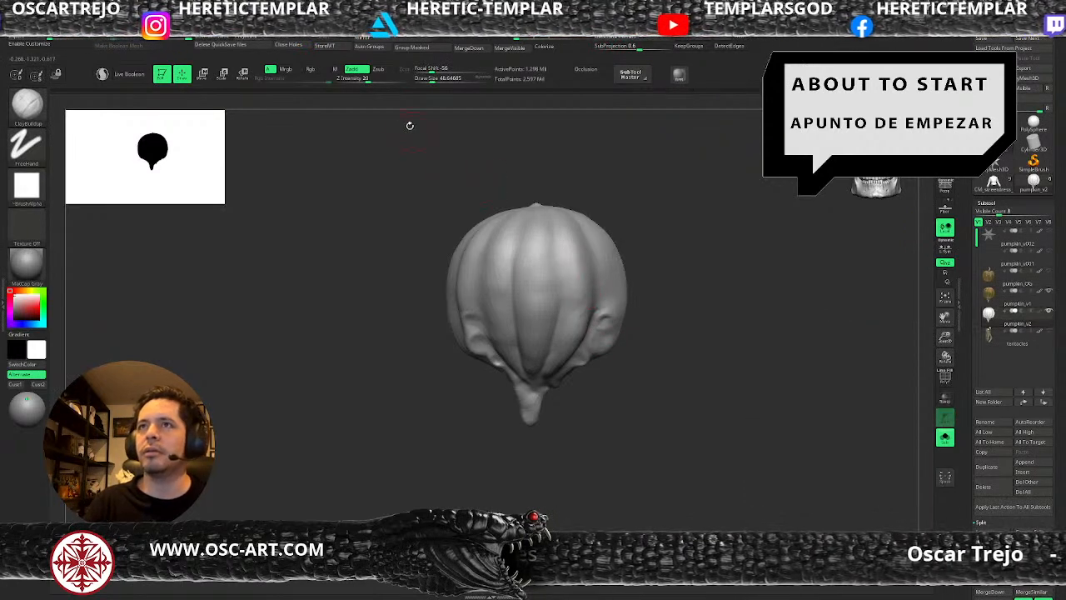
{"action": "key", "text": "shift+f"}
{"action": "key", "text": "shift+d"}
{"action": "key", "text": "shift+d"}
{"action": "key", "text": "shift+d"}
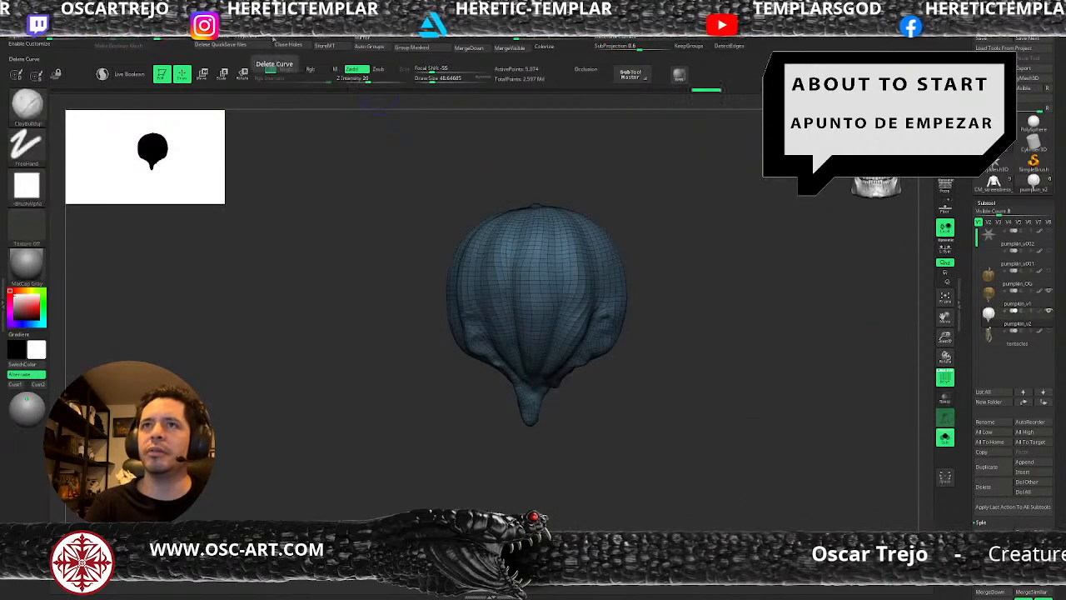
{"action": "key", "text": "d"}
{"action": "key", "text": "d"}
{"action": "key", "text": "d"}
{"action": "key", "text": "d"}
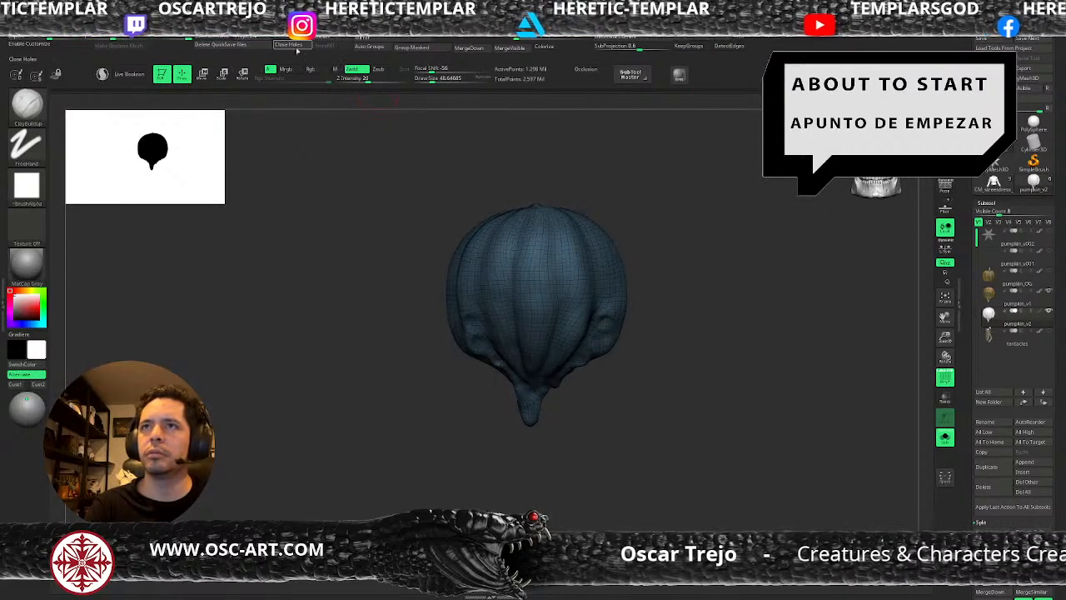
{"action": "key", "text": "shift+d"}
{"action": "key", "text": "shift+d"}
{"action": "key", "text": "shift+d"}
{"action": "key", "text": "shift+d"}
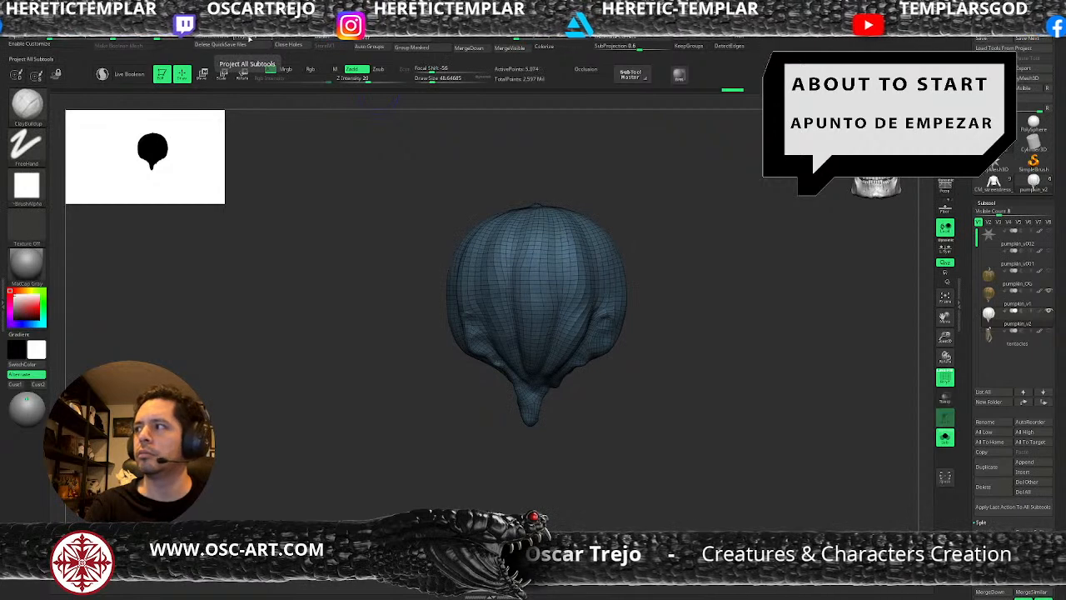
Project the pumpkin_v1 details onto pumpkin_v2 while stepping up to subdivision level 3, with the wireframe off.
{"action": "key", "text": "d"}
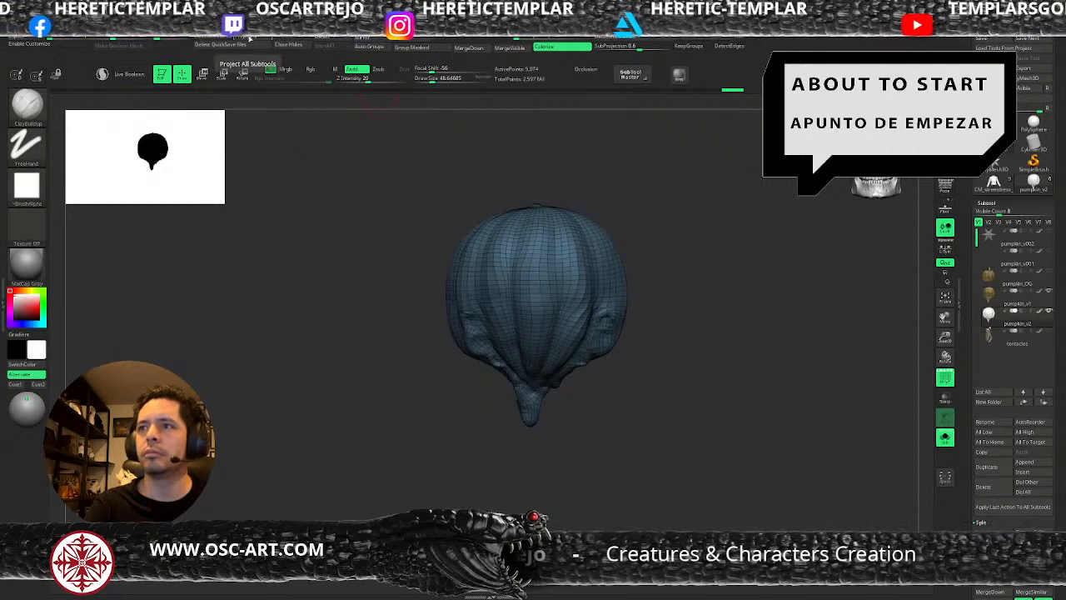
{"action": "key", "text": "d"}
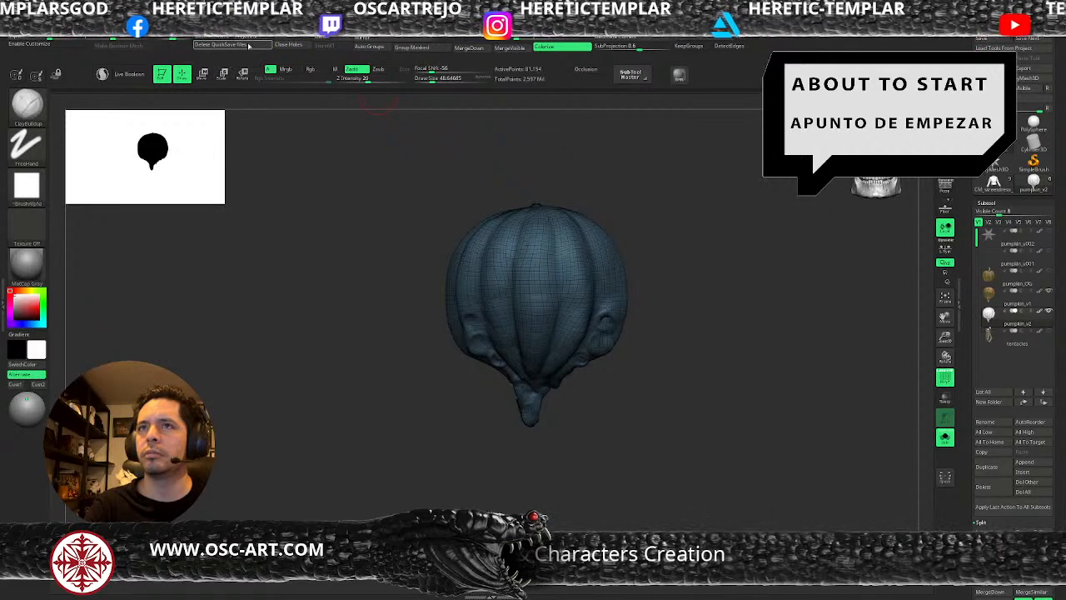
{"action": "key", "text": "shift+f"}
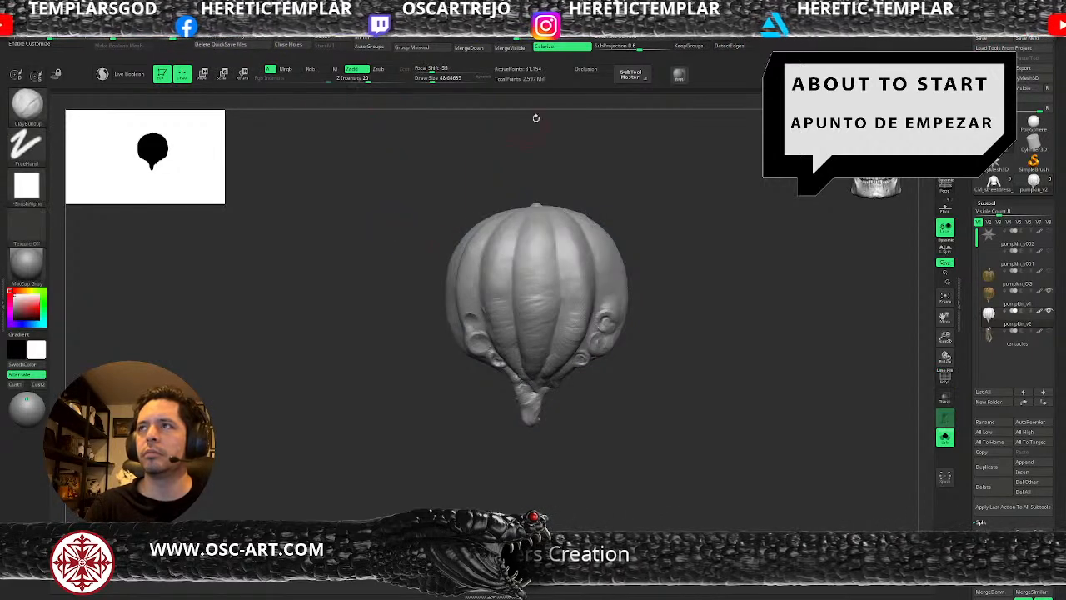
Compare the projected result with the original by switching to pumpkin_v1 and back to pumpkin_v2.
{"action": "key", "text": "Up"}
{"action": "key", "text": "Up"}
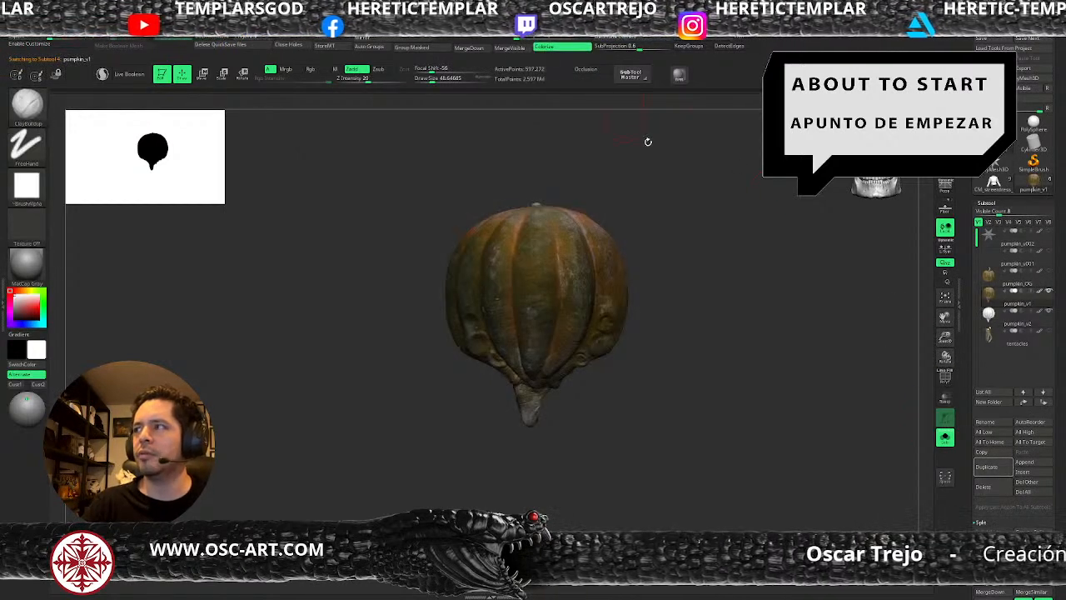
{"action": "left_click", "coordinate": [987, 324]}
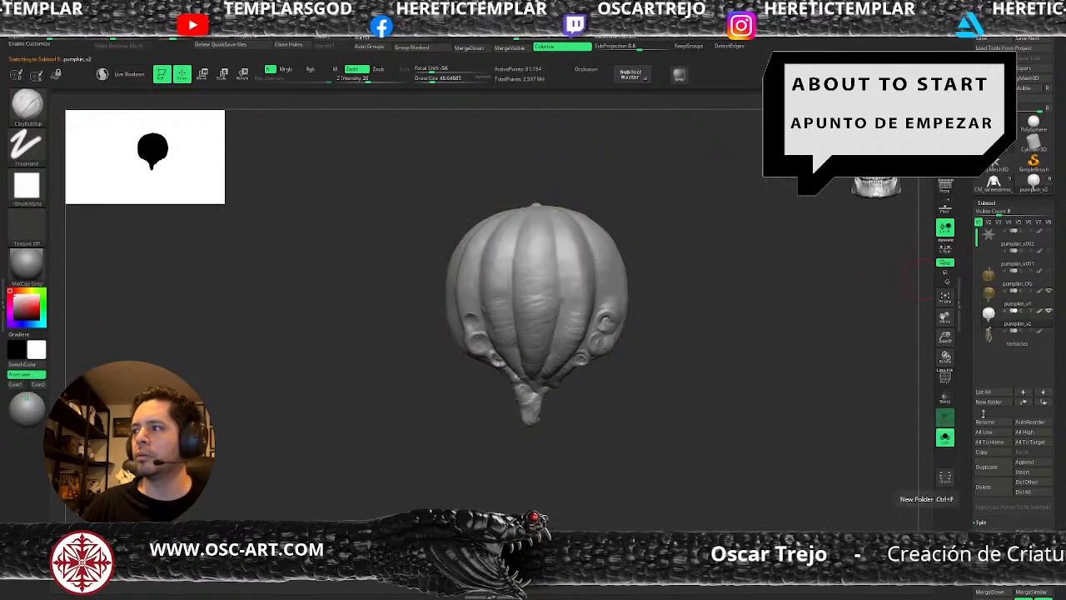
Step pumpkin_v2 up to subdivision level 4 and project the pumpkin_v1 details onto it.
{"action": "scroll", "coordinate": [977, 328], "scroll_direction": "down", "scroll_amount": 5}
{"action": "scroll", "coordinate": [976, 329], "scroll_direction": "down", "scroll_amount": 5}
{"action": "key", "text": "ctrl+d"}
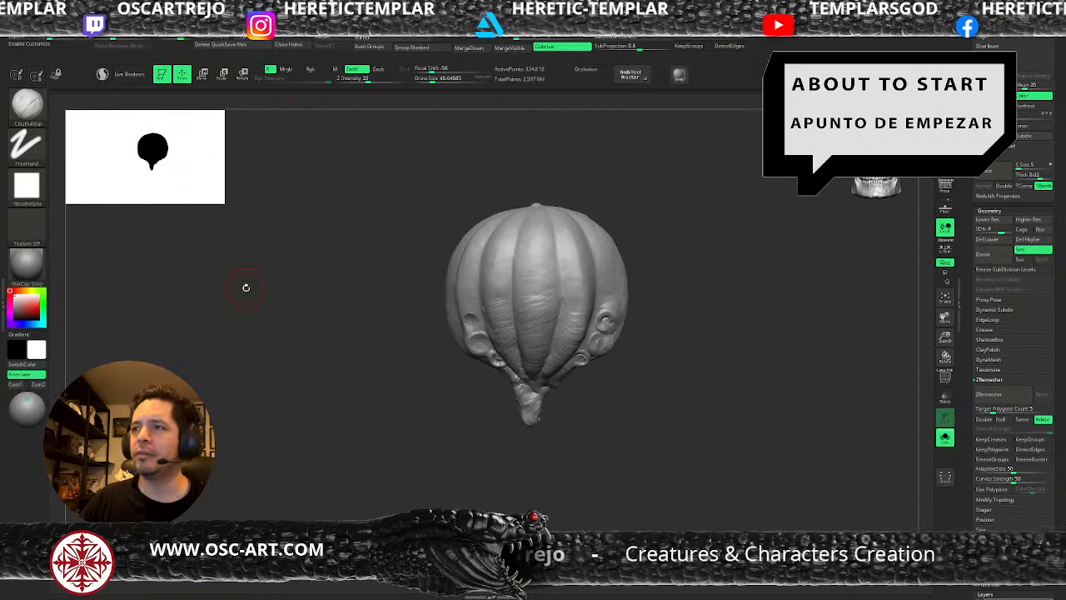
Check the projected surface of pumpkin_v2 in the wireframe display and raise it to subdivision level 5.
{"action": "left_click_drag", "start_coordinate": [666, 336], "coordinate": [686, 397], "text": "alt"}
{"action": "key", "text": "shift+f"}
{"action": "key", "text": "shift+f"}
{"action": "left_click_drag", "start_coordinate": [968, 293], "coordinate": [973, 363]}
{"action": "key", "text": "d"}
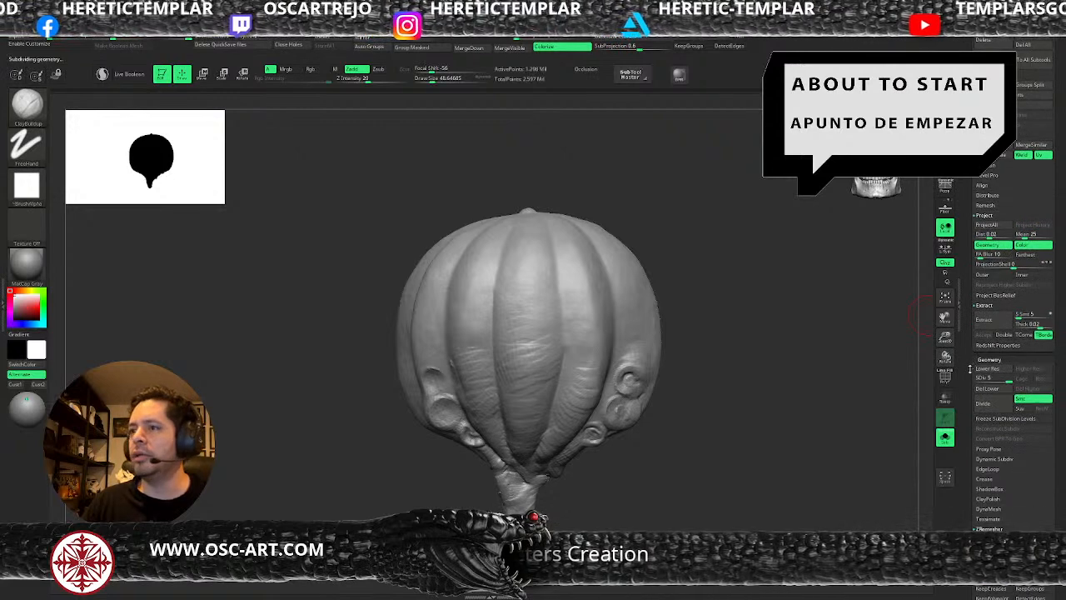
{"action": "key", "text": "shift+d"}
{"action": "key", "text": "d"}
Project the pumpkin_v1 surface onto pumpkin_v2 with only Color enabled and Geometry switched off.
{"action": "left_click_drag", "start_coordinate": [969, 329], "coordinate": [971, 300]}
{"action": "left_click_drag", "start_coordinate": [798, 408], "coordinate": [708, 525]}
{"action": "left_click_drag", "start_coordinate": [962, 485], "coordinate": [971, 273]}
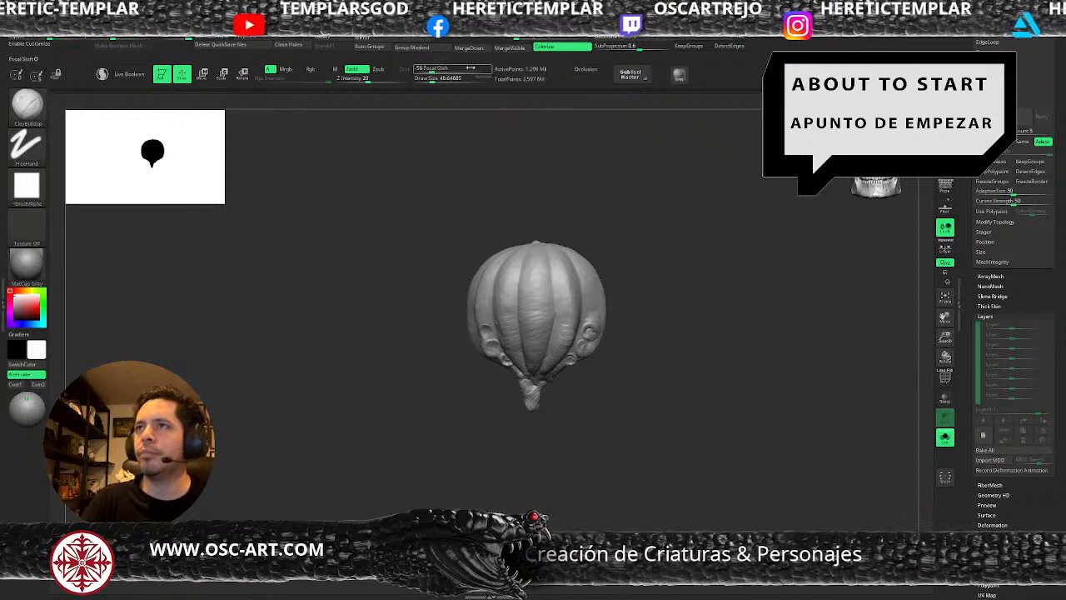
{"action": "left_click_drag", "start_coordinate": [974, 283], "coordinate": [969, 416]}
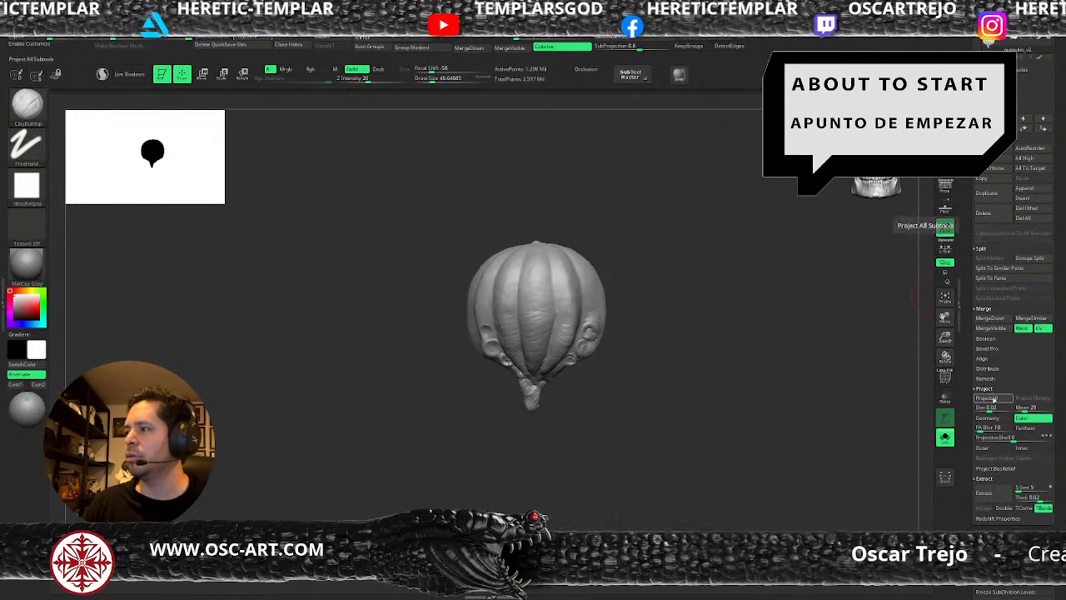
{"action": "left_click", "coordinate": [995, 400]}
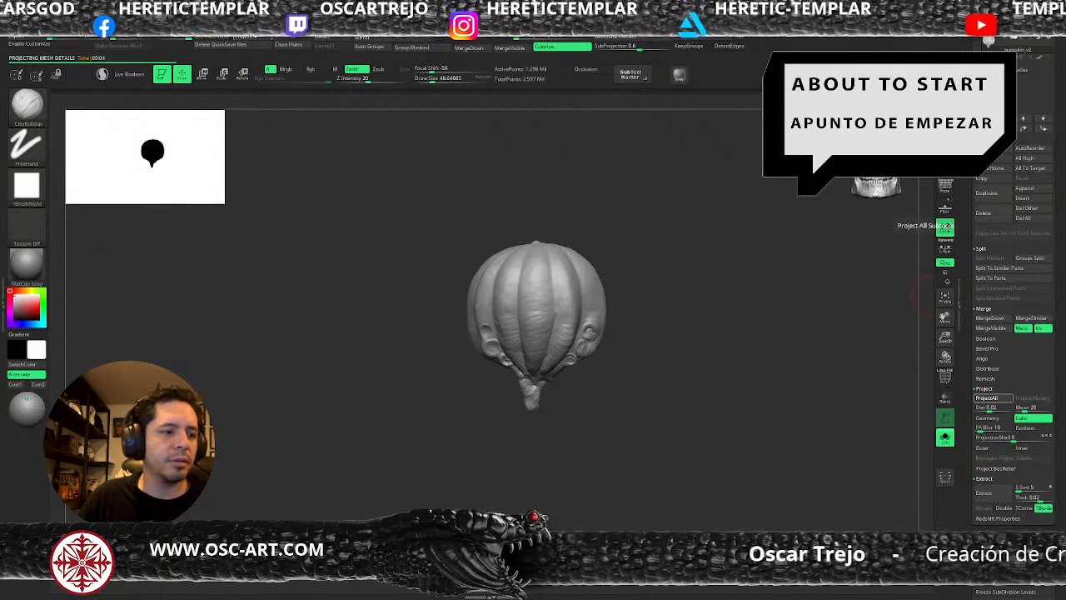
{"action": "left_click", "coordinate": [945, 227]}
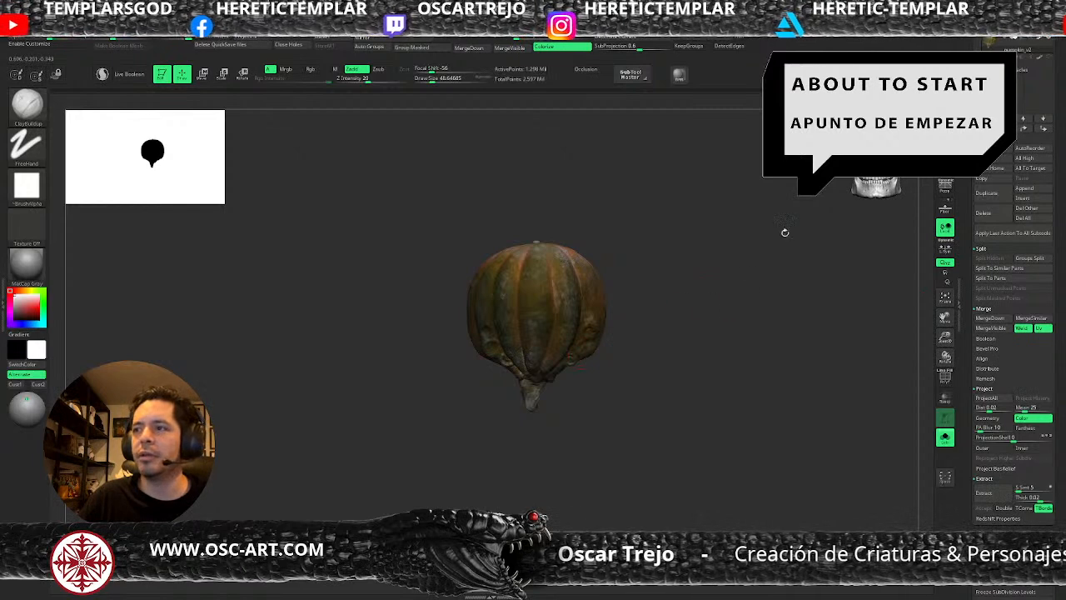
Save the file and bring back the whole creature with its eyes and tentacles.
{"action": "scroll", "coordinate": [978, 313], "scroll_direction": "up", "scroll_amount": 5}
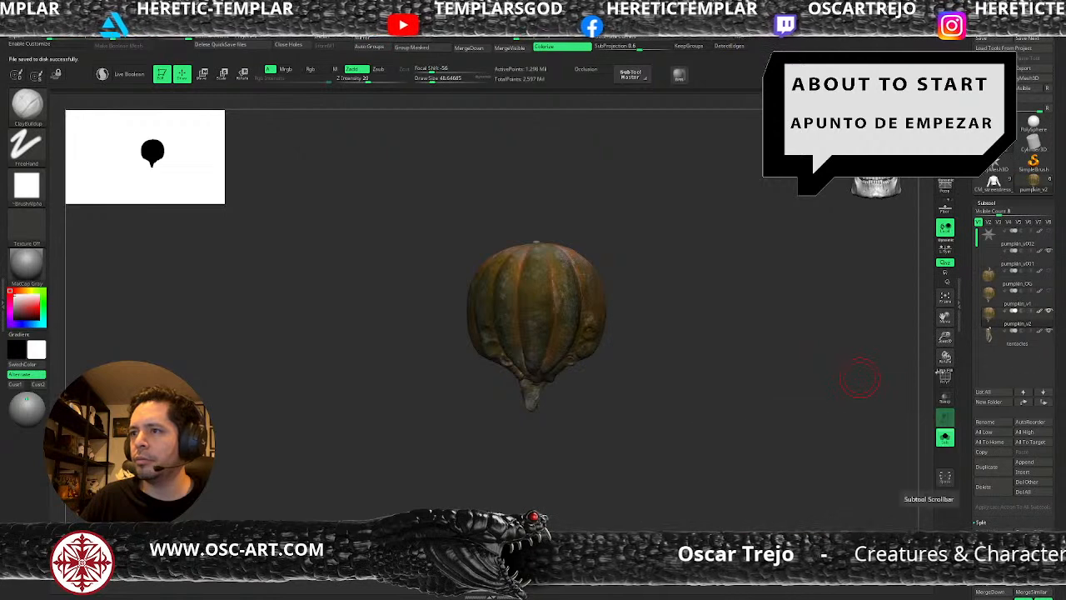
{"action": "left_click", "coordinate": [944, 437]}
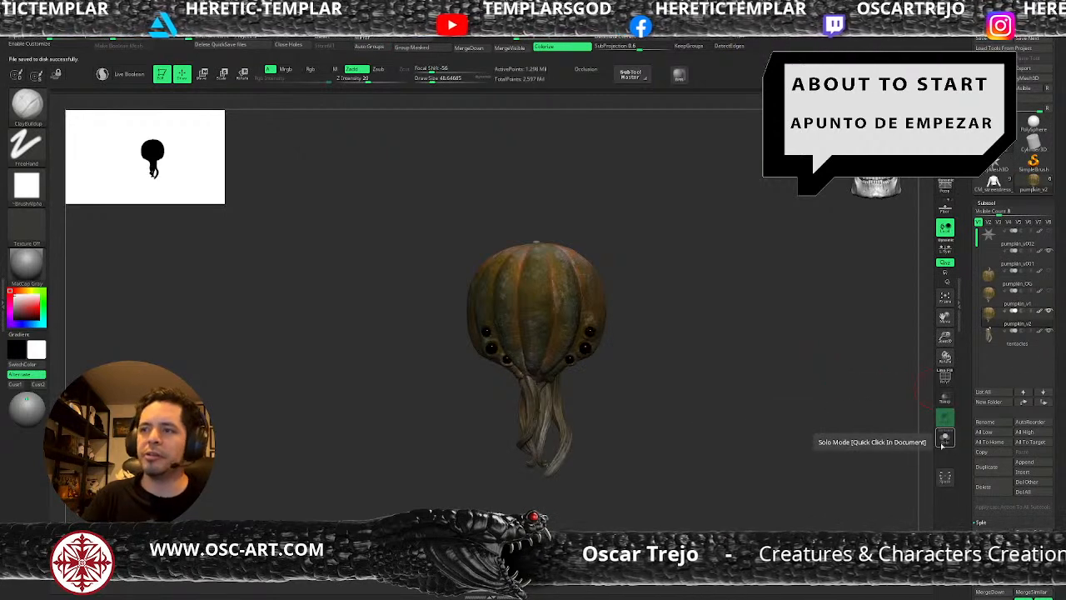
{"action": "mouse_move", "coordinate": [640, 317]}
{"action": "left_mouse_down", "text": "alt"}
{"action": "mouse_move", "coordinate": [657, 311]}
{"action": "mouse_move", "coordinate": [643, 358]}
{"action": "left_mouse_up", "text": "alt"}
{"action": "key", "text": "shift+f"}
{"action": "key", "text": "shift+f"}
Build up the lower rib ends at the front tentacle roots of pumpkin_v2 with a small ClayBuildup brush.
{"action": "key", "text": "s"}
{"action": "left_click_drag", "start_coordinate": [555, 317], "coordinate": [552, 318]}
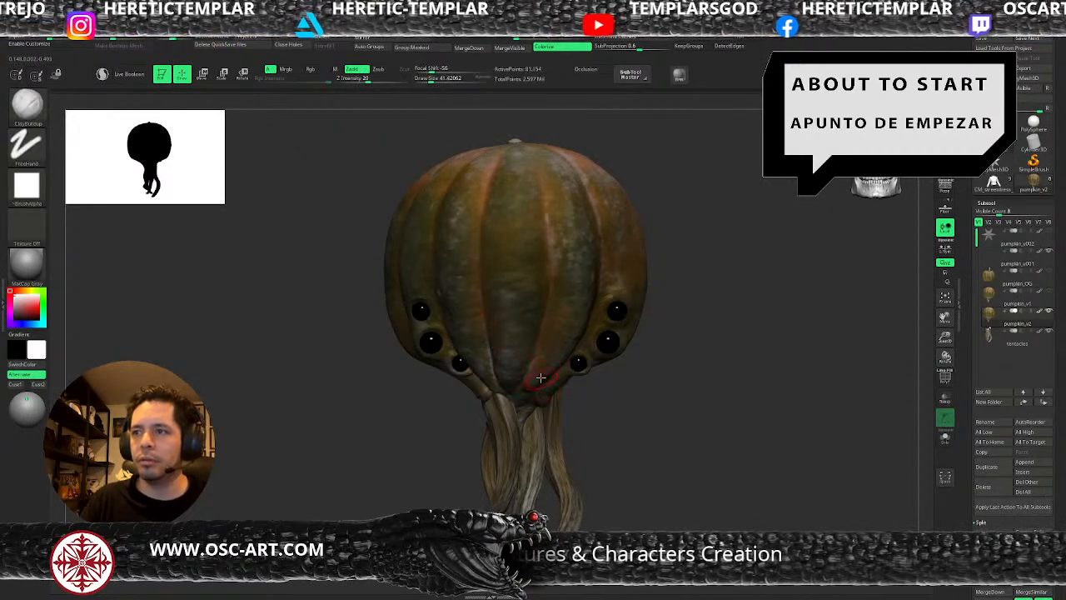
{"action": "key", "text": "s"}
{"action": "left_click_drag", "start_coordinate": [537, 382], "coordinate": [530, 385]}
{"action": "mouse_move", "coordinate": [641, 443]}
{"action": "left_mouse_down"}
{"action": "mouse_move", "coordinate": [656, 428]}
{"action": "mouse_move", "coordinate": [583, 442]}
{"action": "left_mouse_up"}
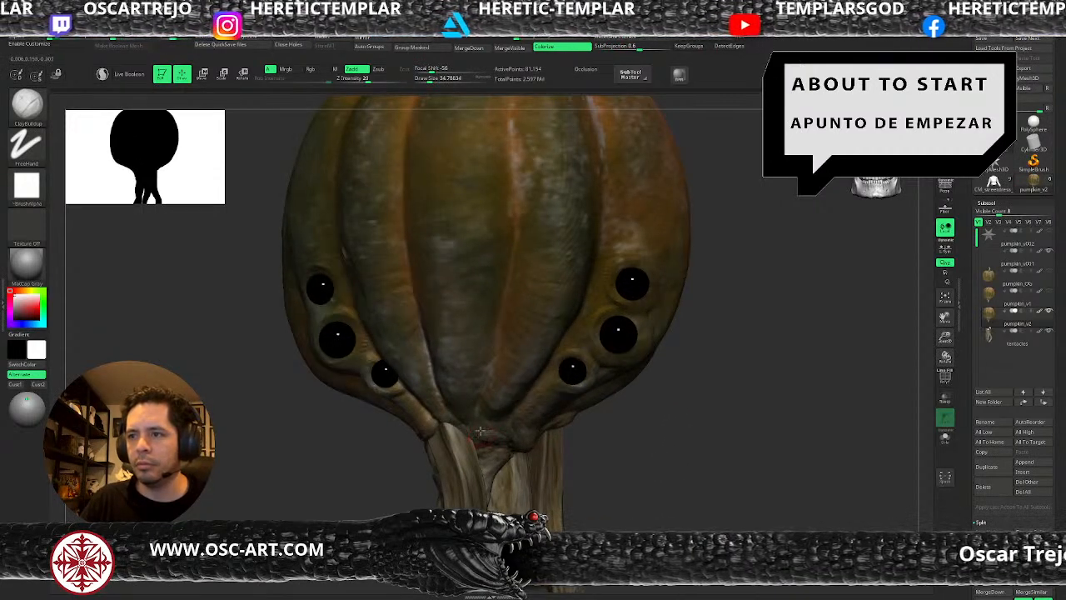
{"action": "key", "text": "s"}
{"action": "left_click_drag", "start_coordinate": [492, 432], "coordinate": [488, 430]}
{"action": "key", "text": "s"}
{"action": "key", "text": "s"}
{"action": "left_click", "coordinate": [499, 423]}
{"action": "key", "text": "s"}
{"action": "left_click", "coordinate": [471, 406]}
Drop pumpkin_v2 to subdivision level 2 and build up the skin below the eyes with a larger ClayBuildup brush.
{"action": "key", "text": "s"}
{"action": "left_click", "coordinate": [465, 422]}
{"action": "key", "text": "shift+d"}
{"action": "key", "text": "d"}
{"action": "key", "text": "shift+d"}
{"action": "key", "text": "s"}
{"action": "left_click", "coordinate": [535, 409]}
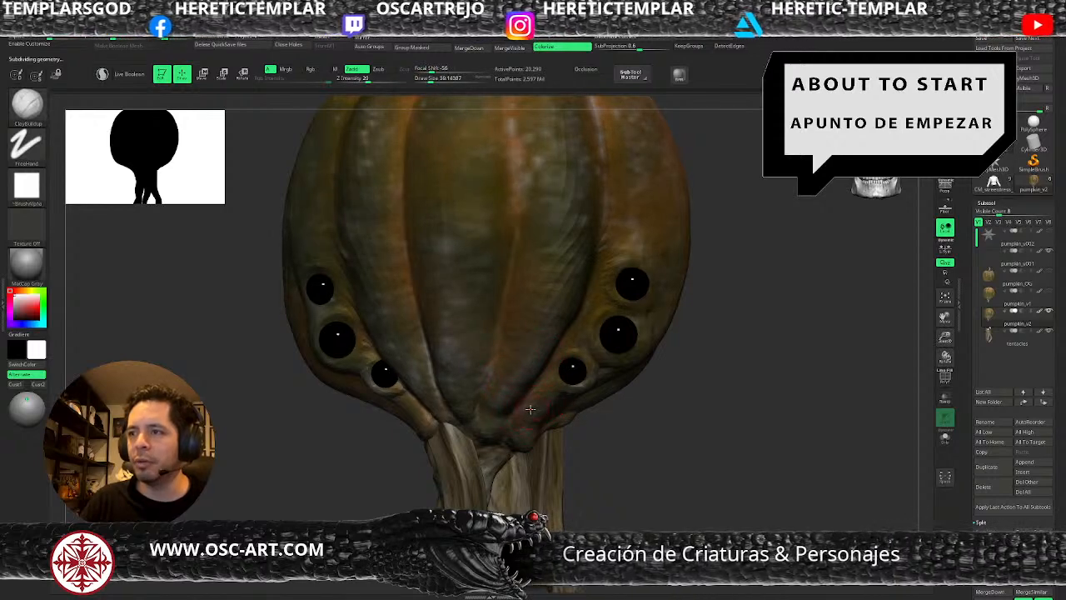
{"action": "left_click_drag", "start_coordinate": [612, 411], "coordinate": [556, 406]}
{"action": "key", "text": "s"}
{"action": "left_click", "coordinate": [567, 404]}
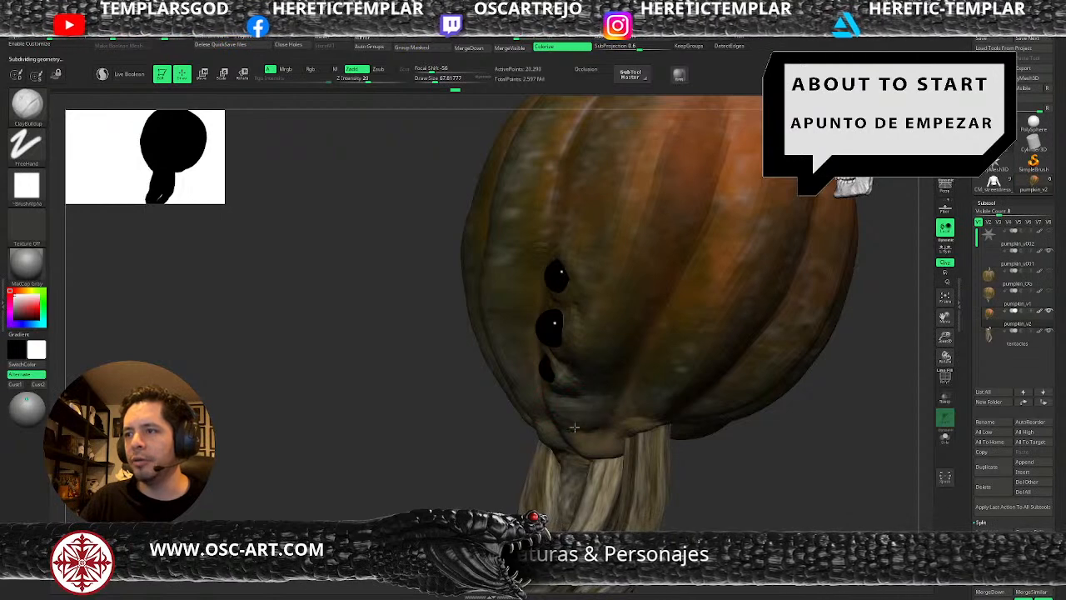
Pull the pumpkin's lower rim into shape over the tentacle roots at the side with the Move brush.
{"action": "left_click_drag", "start_coordinate": [590, 448], "coordinate": [673, 472]}
{"action": "key", "text": "b"}
{"action": "key", "text": "m"}
{"action": "key", "text": "v"}
{"action": "key", "text": "s"}
{"action": "left_click", "coordinate": [587, 460]}
{"action": "left_click_drag", "start_coordinate": [586, 460], "coordinate": [581, 459]}
{"action": "left_click_drag", "start_coordinate": [588, 458], "coordinate": [615, 452]}
{"action": "mouse_move", "coordinate": [661, 453]}
{"action": "right_mouse_down", "text": "ctrl"}
{"action": "mouse_move", "coordinate": [692, 486]}
{"action": "mouse_move", "coordinate": [669, 464]}
{"action": "mouse_move", "coordinate": [683, 410]}
{"action": "mouse_move", "coordinate": [678, 438]}
{"action": "right_mouse_up", "text": "ctrl"}
Raise pumpkin_v2 to subdivision level 3 and build up and smooth the lower front rib ends with ClayBuildup.
{"action": "right_click_drag", "start_coordinate": [748, 339], "coordinate": [713, 414], "text": "alt"}
{"action": "right_click_drag", "start_coordinate": [713, 414], "coordinate": [699, 413], "text": "ctrl"}
{"action": "key", "text": "b"}
{"action": "key", "text": "c"}
{"action": "key", "text": "b"}
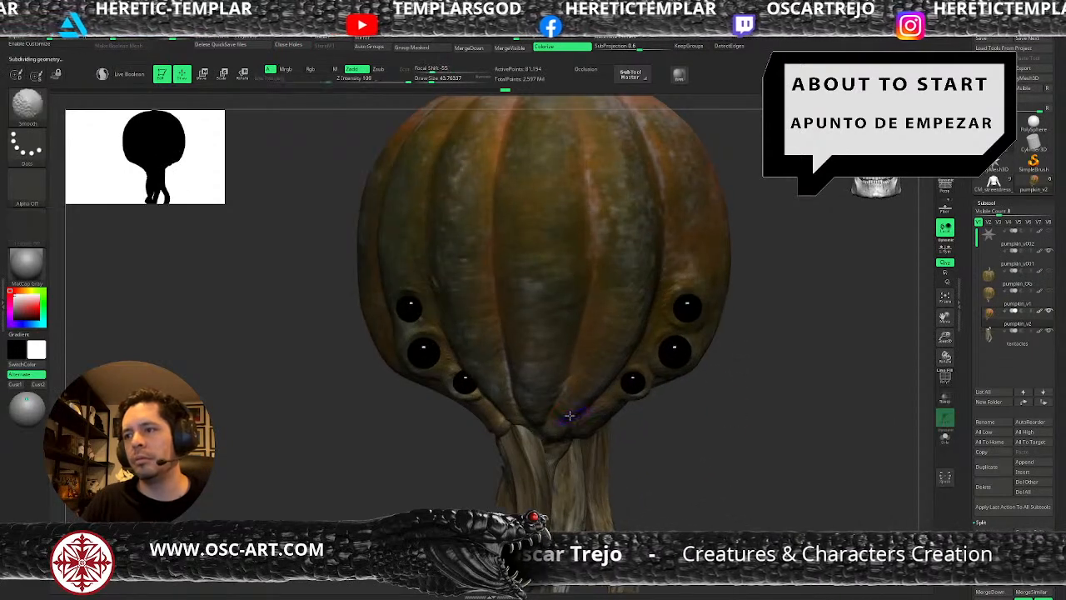
{"action": "key", "text": "ctrl+d"}
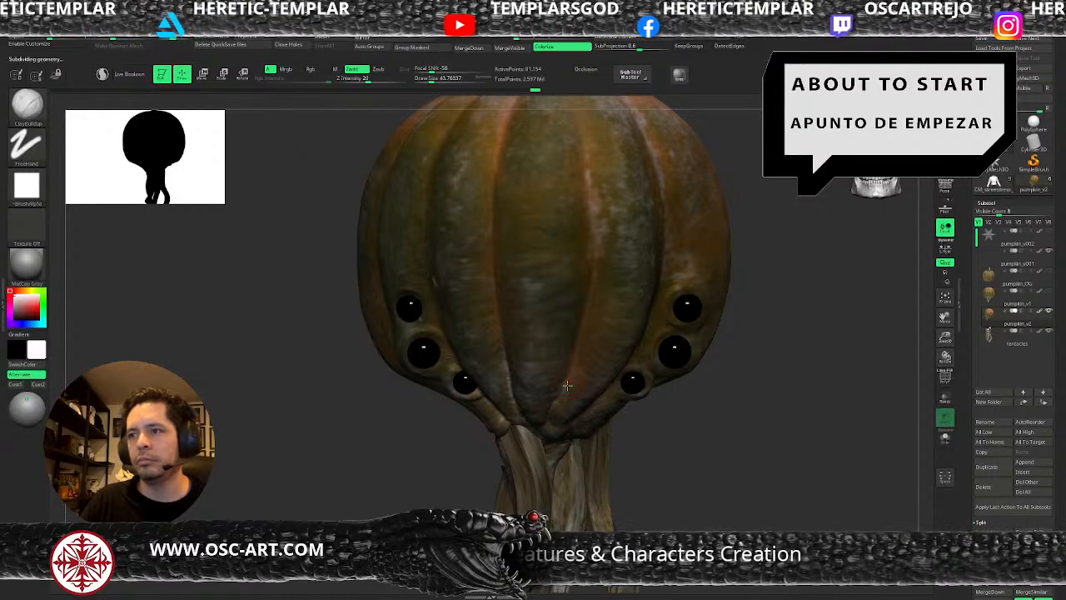
Sharpen the creases between the front ribs above the tentacle roots with a smaller DamStandard brush.
{"action": "key", "text": "b"}
{"action": "key", "text": "d"}
{"action": "key", "text": "s"}
{"action": "key", "text": "bracketleft"}
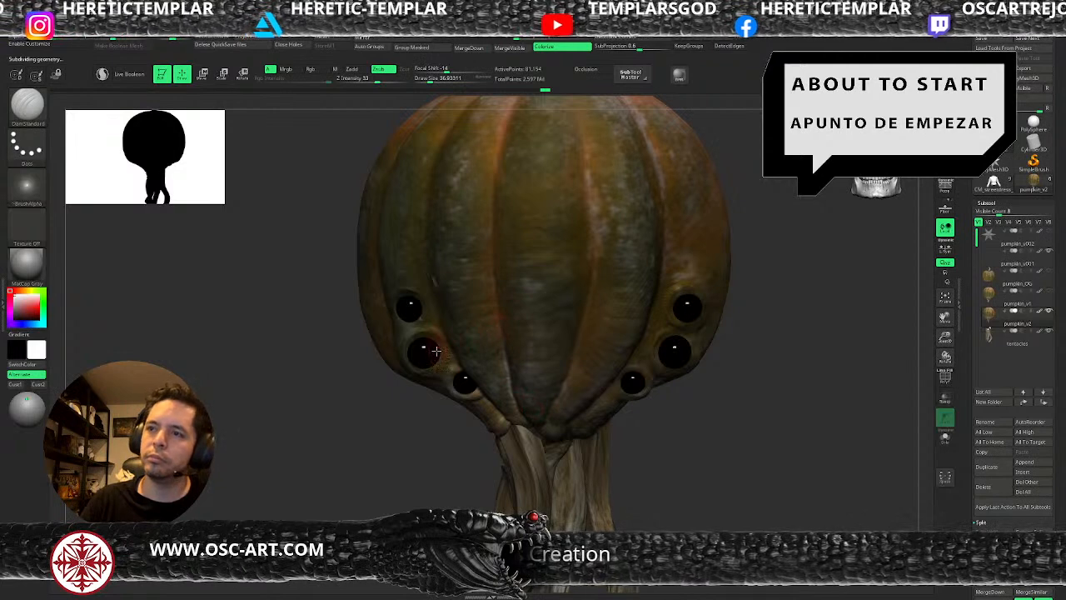
Drop pumpkin_v2 to subdivision level 2 and build up the skin beside the eyes with a larger ClayBuildup brush.
{"action": "key", "text": "b"}
{"action": "key", "text": "c"}
{"action": "key", "text": "b"}
{"action": "key", "text": "bracketright"}
{"action": "right_click_drag", "start_coordinate": [382, 418], "coordinate": [398, 351]}
{"action": "key", "text": "bracketright"}
{"action": "key", "text": "shift+d"}
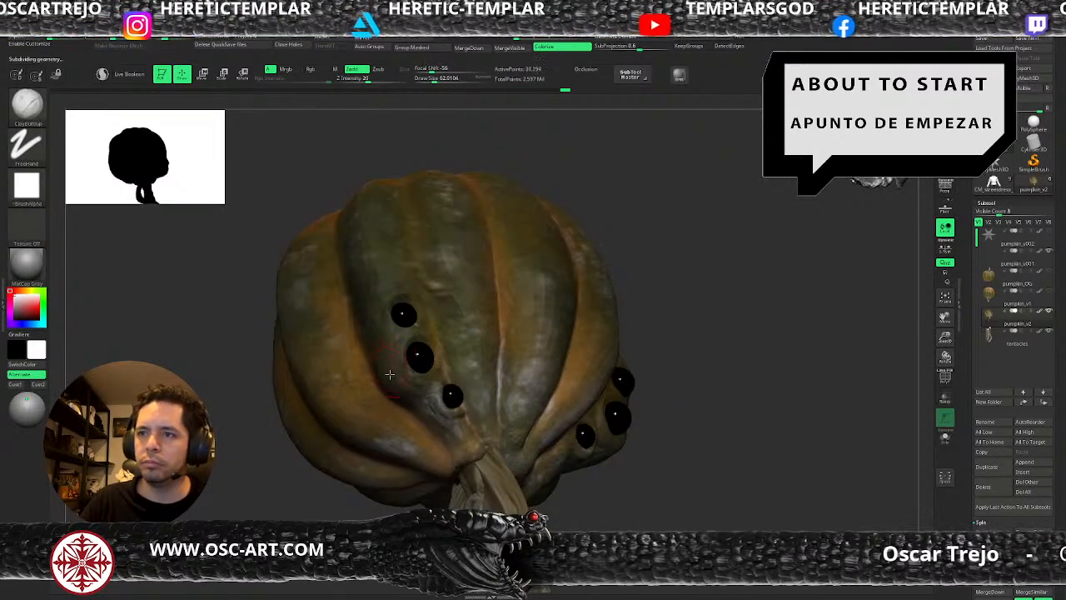
Carve the groove behind and below the eyes toward the tentacle root with DamStandard, reducing the draw size to about 41.
{"action": "key", "text": "b"}
{"action": "key", "text": "d"}
{"action": "key", "text": "s"}
{"action": "left_click_drag", "start_coordinate": [384, 379], "coordinate": [425, 399]}
{"action": "key", "text": "ctrl+z"}
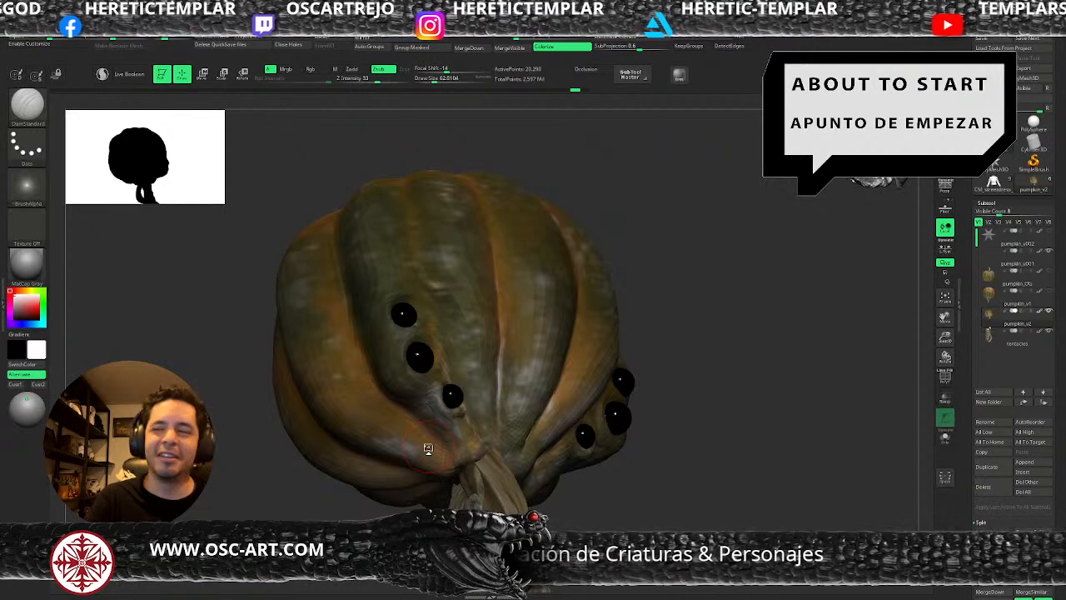
{"action": "left_click_drag", "start_coordinate": [752, 419], "coordinate": [744, 430]}
{"action": "key", "text": "s"}
{"action": "left_click", "coordinate": [387, 376]}
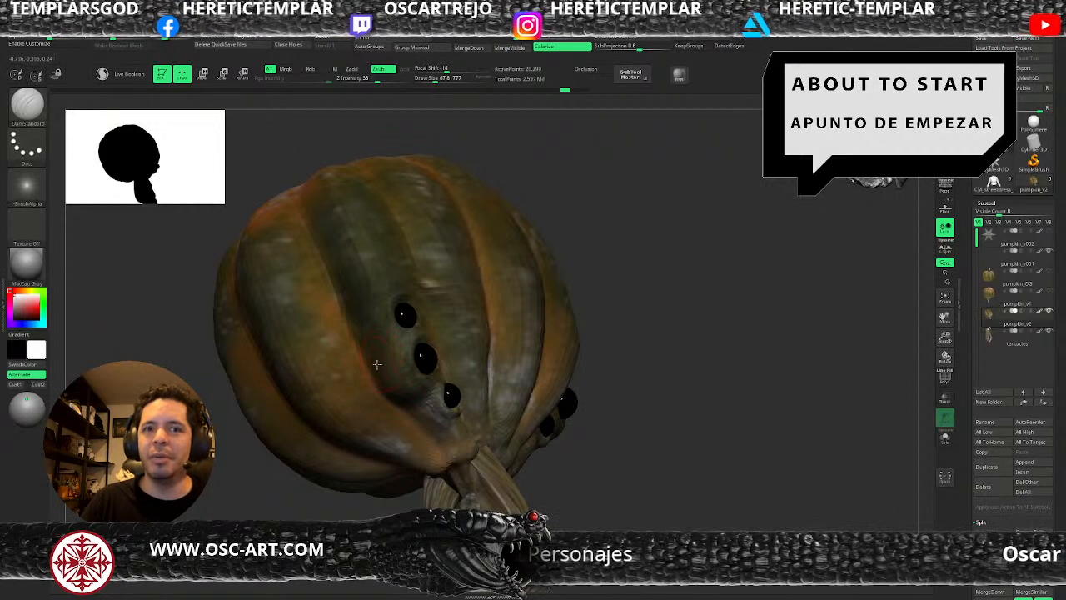
{"action": "key", "text": "s"}
{"action": "left_click_drag", "start_coordinate": [382, 355], "coordinate": [373, 356]}
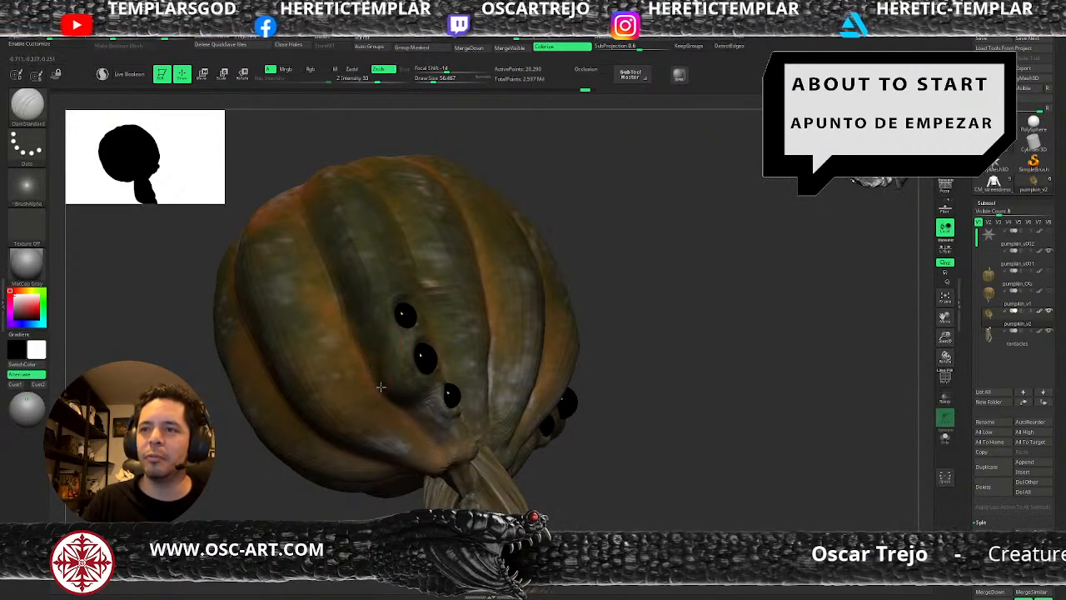
{"action": "key", "text": "s"}
{"action": "left_click_drag", "start_coordinate": [422, 406], "coordinate": [412, 407]}
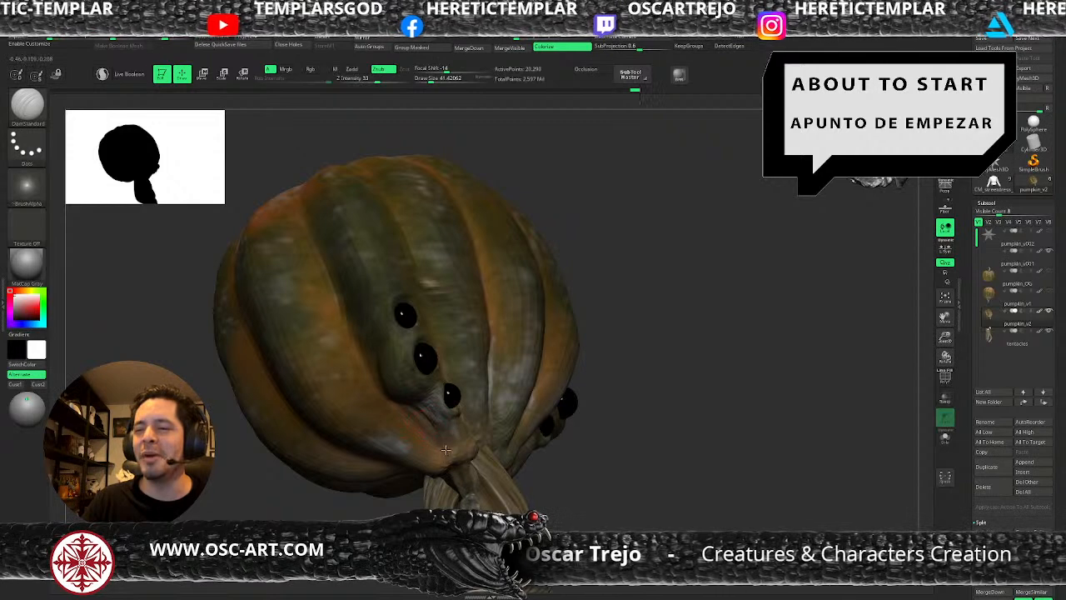
Build up the lower rib end between the lowest eye and the tentacle roots with ClayBuildup, using a draw size of about 39.
{"action": "left_click_drag", "start_coordinate": [577, 472], "coordinate": [550, 427]}
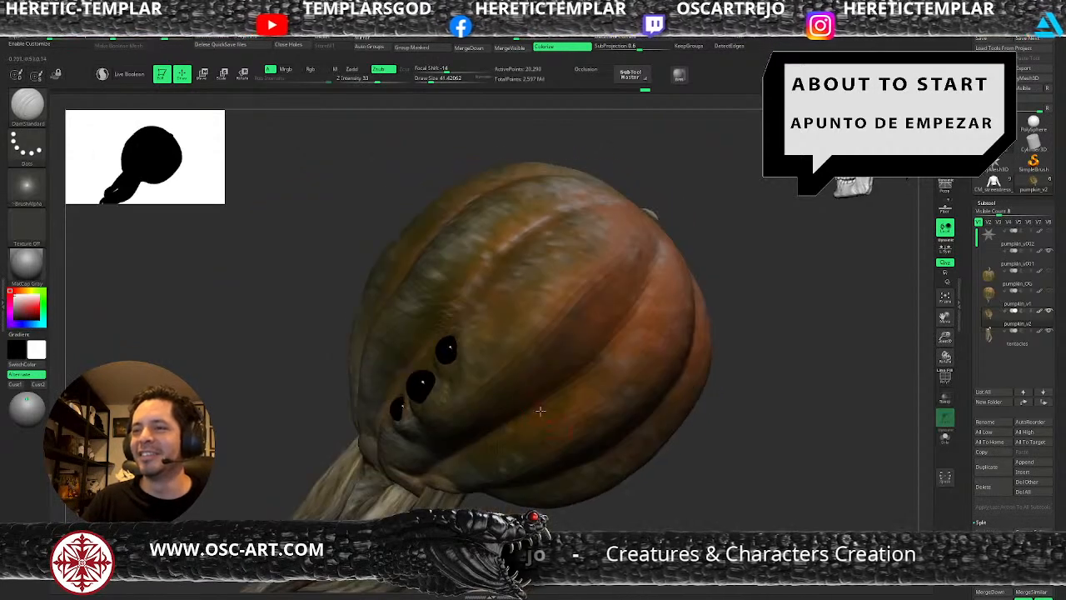
{"action": "left_click_drag", "start_coordinate": [321, 440], "coordinate": [463, 431]}
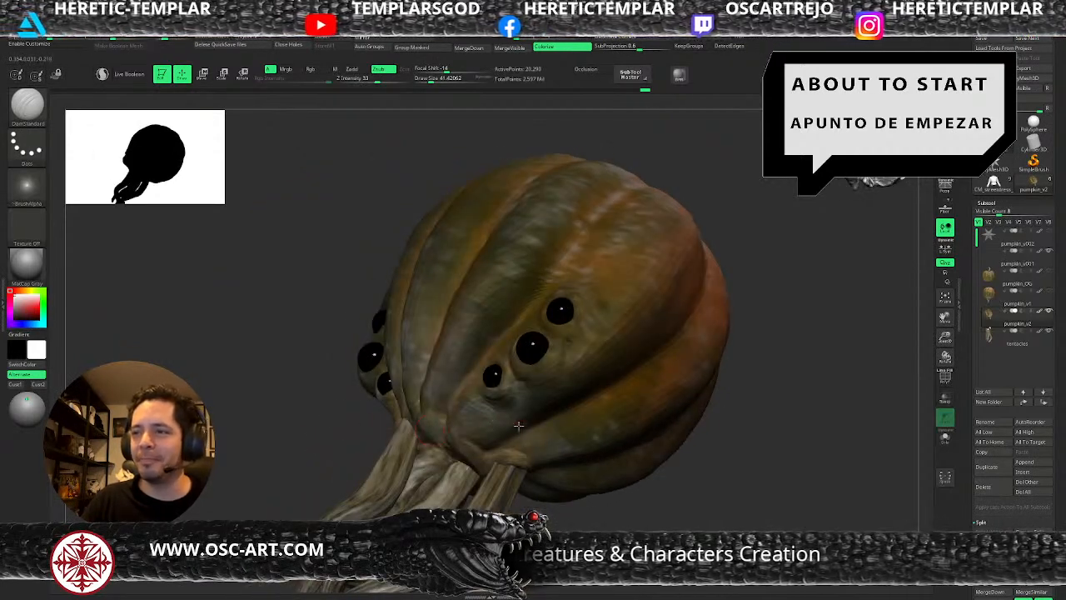
{"action": "key", "text": "b"}
{"action": "key", "text": "c"}
{"action": "key", "text": "b"}
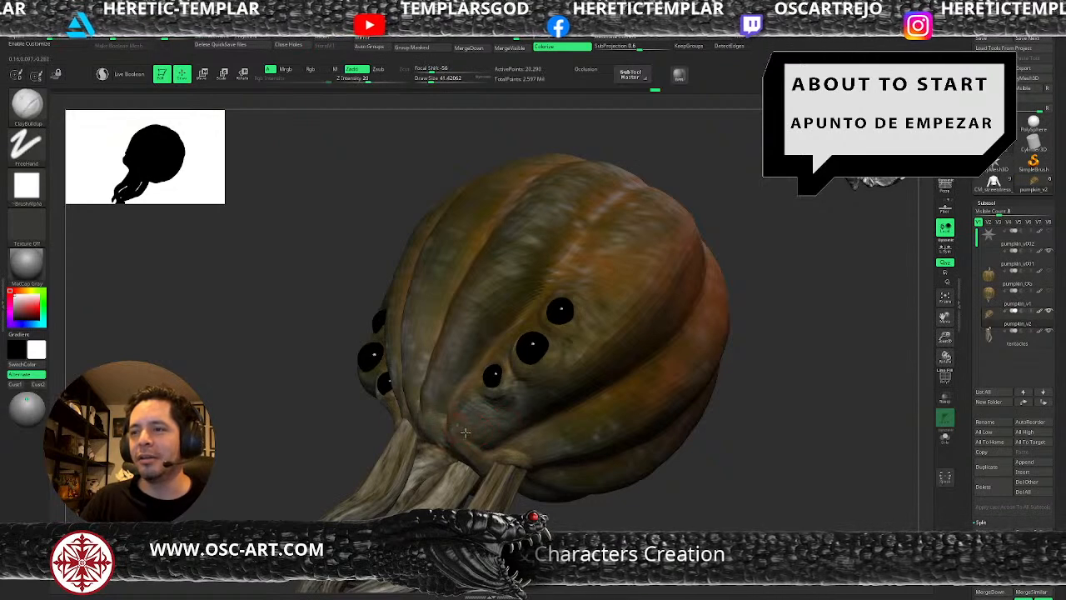
{"action": "key", "text": "s"}
{"action": "left_click_drag", "start_coordinate": [476, 435], "coordinate": [484, 400]}
{"action": "key", "text": "["}
{"action": "left_click_drag", "start_coordinate": [451, 450], "coordinate": [473, 458]}
{"action": "left_click_drag", "start_coordinate": [571, 515], "coordinate": [543, 515], "text": "alt"}
{"action": "mouse_move", "coordinate": [543, 514]}
{"action": "left_mouse_down"}
{"action": "mouse_move", "coordinate": [570, 518]}
{"action": "mouse_move", "coordinate": [586, 536]}
{"action": "left_mouse_up"}
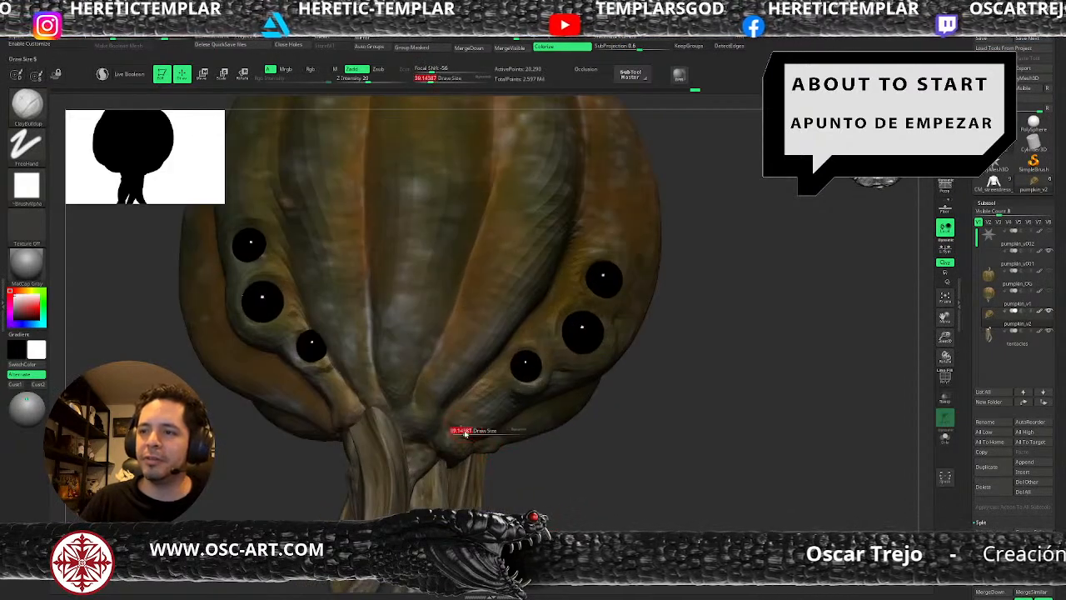
{"action": "key", "text": "f"}
{"action": "left_click_drag", "start_coordinate": [550, 447], "coordinate": [555, 429]}
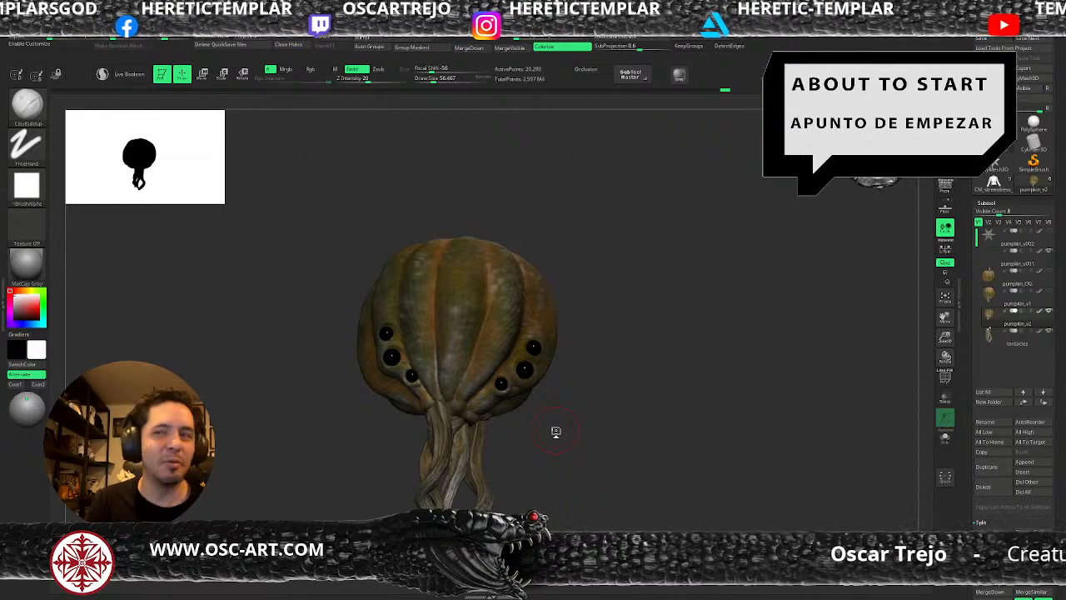
Adjust the skin around the lowest side eye with the Move brush at a draw size of about 74.
{"action": "left_click_drag", "start_coordinate": [598, 413], "coordinate": [601, 450]}
{"action": "key", "text": "b"}
{"action": "key", "text": "m"}
{"action": "key", "text": "v"}
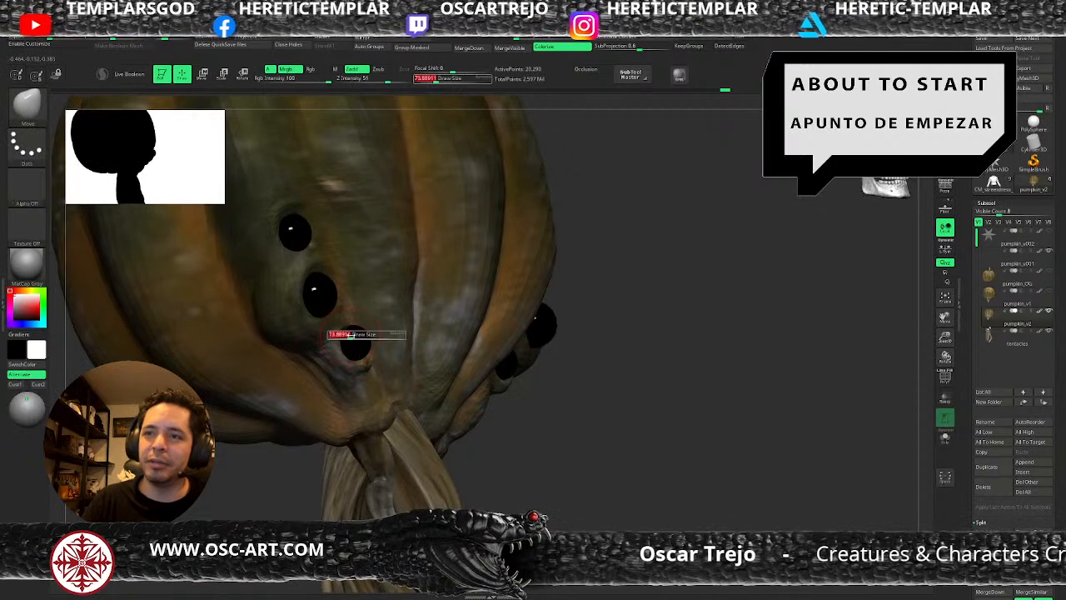
Raise pumpkin_v2 to subdivision level 3 and build up the folds from under the lowest eye to the tentacle root with ClayBuildup.
{"action": "key", "text": "b"}
{"action": "key", "text": "c"}
{"action": "key", "text": "b"}
{"action": "key", "text": "d"}
{"action": "key", "text": "s"}
{"action": "left_click_drag", "start_coordinate": [347, 350], "coordinate": [344, 349]}
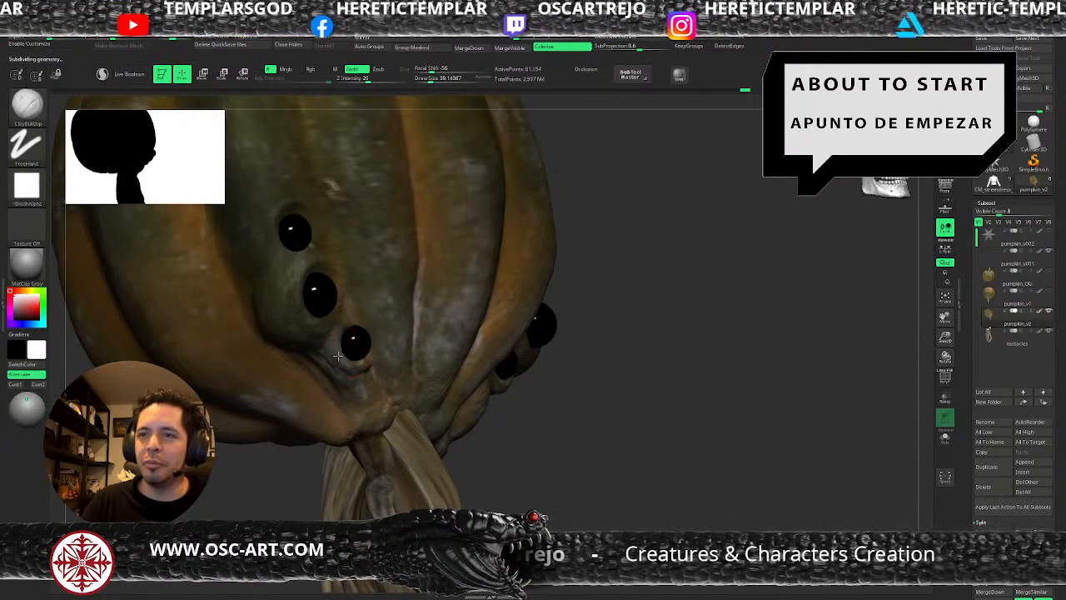
{"action": "mouse_move", "coordinate": [367, 356]}
{"action": "left_mouse_down"}
{"action": "mouse_move", "coordinate": [354, 370]}
{"action": "mouse_move", "coordinate": [364, 377]}
{"action": "mouse_move", "coordinate": [343, 389]}
{"action": "mouse_move", "coordinate": [376, 402]}
{"action": "mouse_move", "coordinate": [381, 429]}
{"action": "left_mouse_up"}
{"action": "key", "text": "s"}
{"action": "key", "text": "s"}
{"action": "key", "text": "s"}
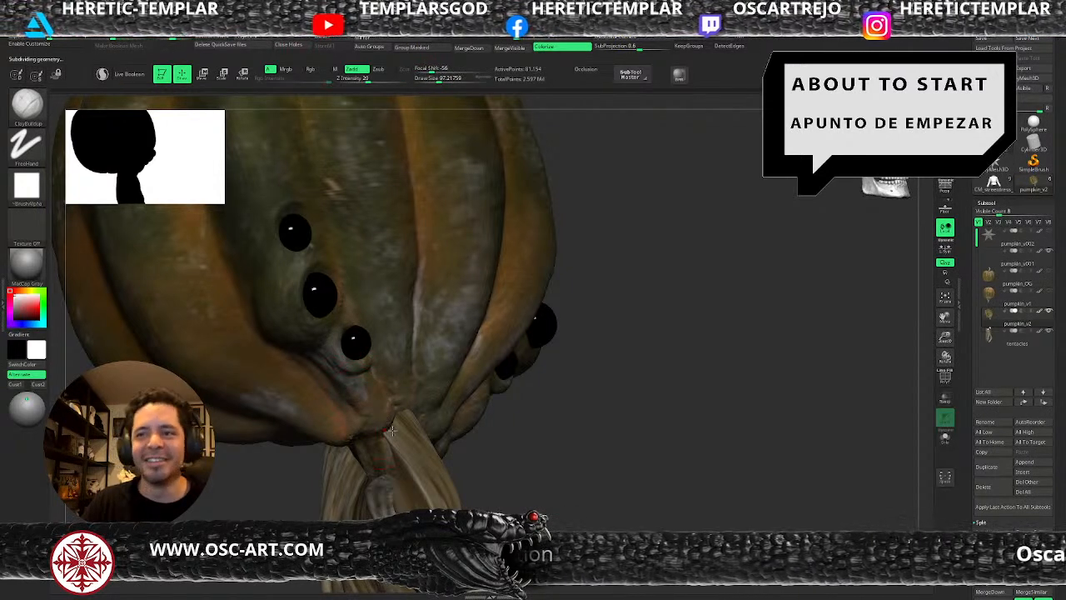
Shape the eyelid rim and the fold below the lowest eye with a progressively smaller ClayBuildup brush.
{"action": "left_click_drag", "start_coordinate": [483, 433], "coordinate": [546, 417], "text": "alt"}
{"action": "mouse_move", "coordinate": [546, 437]}
{"action": "left_mouse_down"}
{"action": "mouse_move", "coordinate": [531, 447]}
{"action": "mouse_move", "coordinate": [552, 518]}
{"action": "left_mouse_up"}
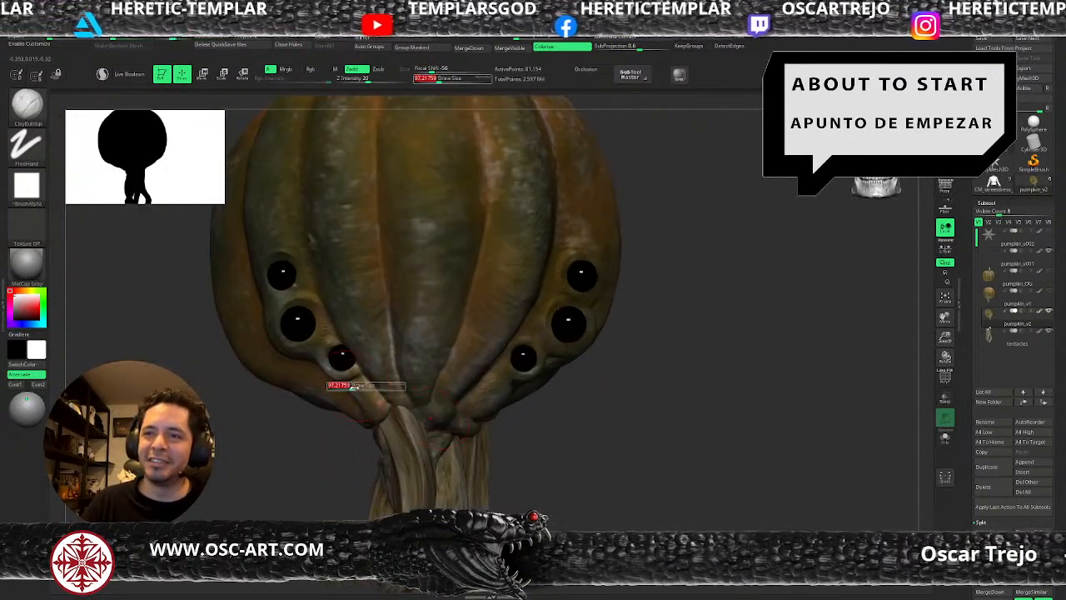
{"action": "left_click_drag", "start_coordinate": [320, 459], "coordinate": [366, 442], "text": "alt"}
{"action": "key", "text": "s"}
{"action": "left_click_drag", "start_coordinate": [364, 352], "coordinate": [374, 367]}
{"action": "key", "text": "s"}
{"action": "left_click_drag", "start_coordinate": [372, 355], "coordinate": [363, 359]}
{"action": "key", "text": "s"}
{"action": "mouse_move", "coordinate": [309, 336]}
{"action": "left_mouse_down"}
{"action": "mouse_move", "coordinate": [340, 348]}
{"action": "mouse_move", "coordinate": [360, 336]}
{"action": "left_mouse_up"}
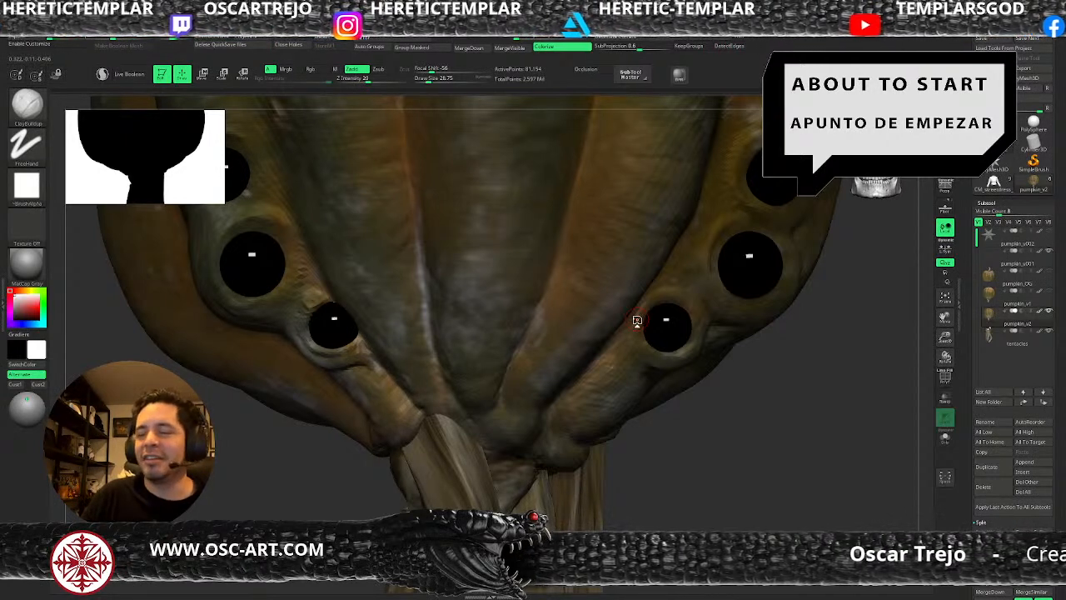
Build up a matching eyelid rim around the lowest eye on the opposite side with ClayBuildup.
{"action": "key", "text": "s"}
{"action": "left_click_drag", "start_coordinate": [668, 302], "coordinate": [673, 301]}
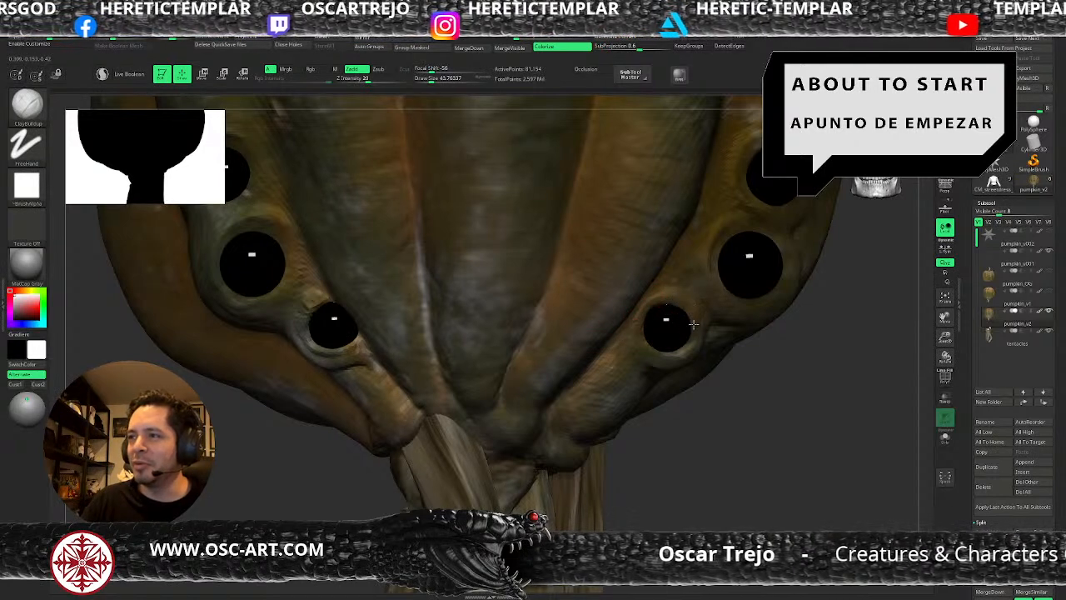
{"action": "key", "text": "s"}
{"action": "left_click_drag", "start_coordinate": [668, 357], "coordinate": [676, 354]}
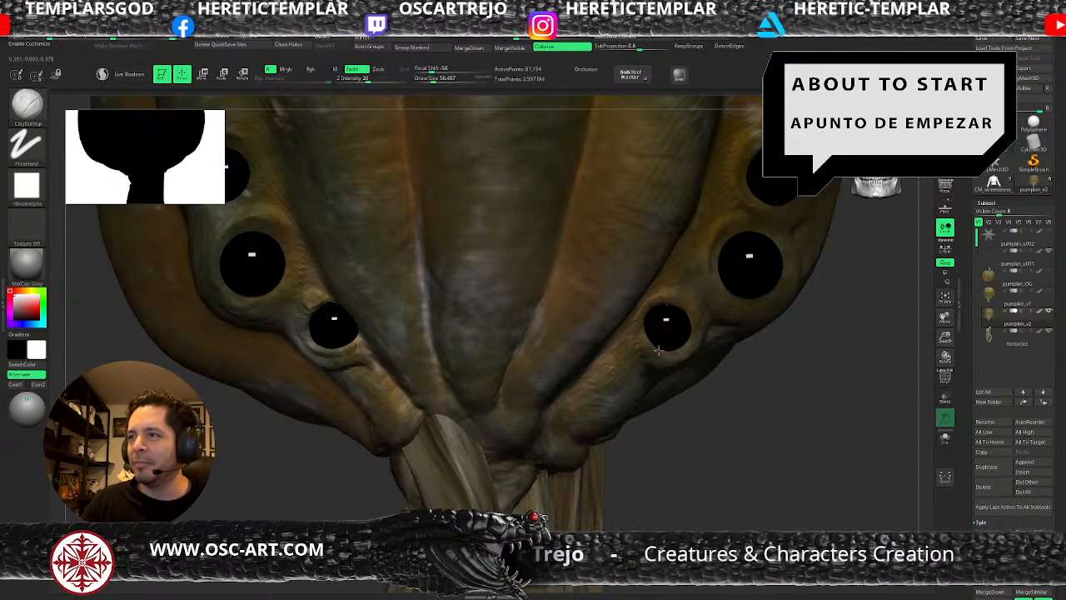
{"action": "mouse_move", "coordinate": [639, 336]}
{"action": "left_mouse_down"}
{"action": "mouse_move", "coordinate": [674, 359]}
{"action": "mouse_move", "coordinate": [658, 345]}
{"action": "mouse_move", "coordinate": [674, 354]}
{"action": "mouse_move", "coordinate": [689, 319]}
{"action": "left_mouse_up"}
{"action": "key", "text": "s"}
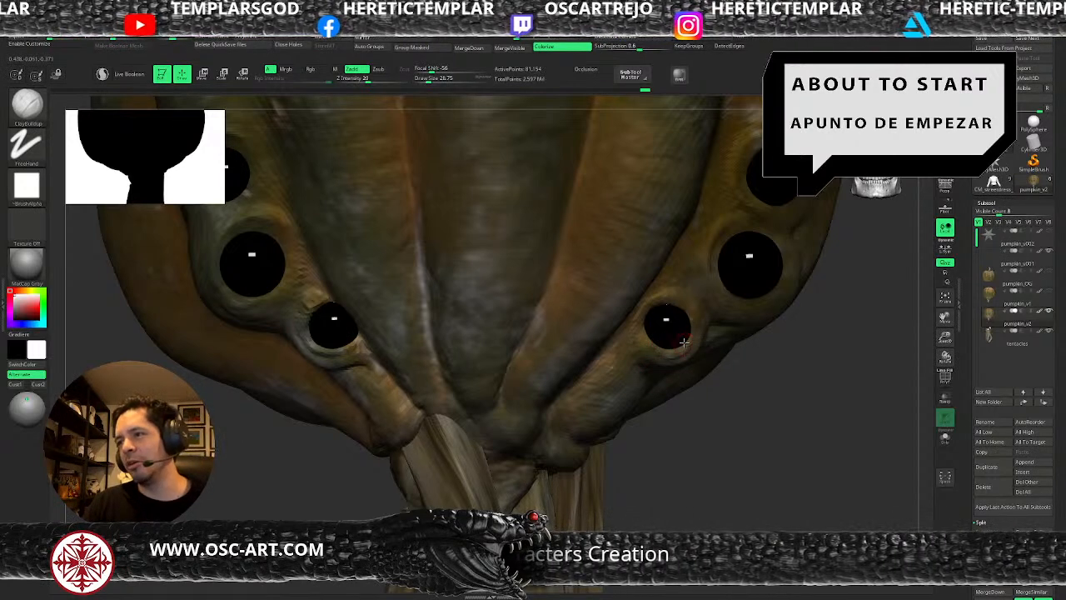
Carve a crease from under that lowest eye down along the rib with DamStandard.
{"action": "key", "text": "b"}
{"action": "key", "text": "d"}
{"action": "key", "text": "s"}
{"action": "mouse_move", "coordinate": [663, 360]}
{"action": "left_mouse_down"}
{"action": "mouse_move", "coordinate": [620, 364]}
{"action": "mouse_move", "coordinate": [636, 369]}
{"action": "mouse_move", "coordinate": [555, 419]}
{"action": "mouse_move", "coordinate": [572, 426]}
{"action": "mouse_move", "coordinate": [577, 391]}
{"action": "mouse_move", "coordinate": [618, 345]}
{"action": "mouse_move", "coordinate": [590, 410]}
{"action": "left_mouse_up"}
Build up the lower ends of the central front ribs at subdivision level 3 with ClayBuildup, reducing the draw size to about 22.
{"action": "key", "text": "b"}
{"action": "key", "text": "c"}
{"action": "key", "text": "b"}
{"action": "mouse_move", "coordinate": [704, 457]}
{"action": "left_mouse_down", "text": "alt"}
{"action": "mouse_move", "coordinate": [683, 391]}
{"action": "mouse_move", "coordinate": [617, 435]}
{"action": "mouse_move", "coordinate": [626, 451]}
{"action": "mouse_move", "coordinate": [669, 450]}
{"action": "mouse_move", "coordinate": [658, 470]}
{"action": "left_mouse_up", "text": "alt"}
{"action": "key", "text": "d"}
{"action": "key", "text": "shift+d"}
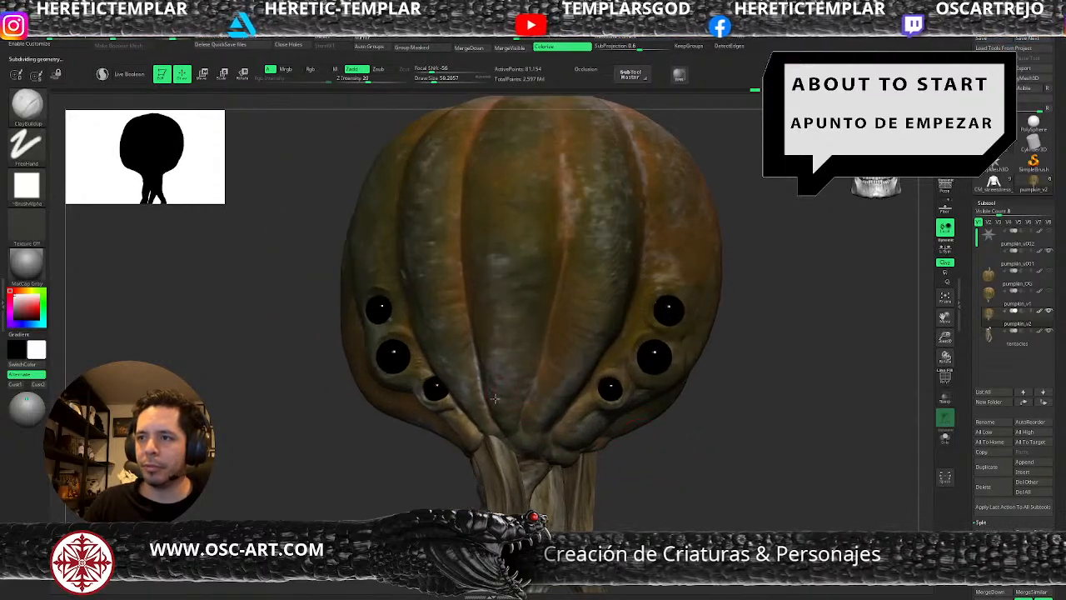
{"action": "key", "text": "bracketleft"}
{"action": "key", "text": "bracketleft"}
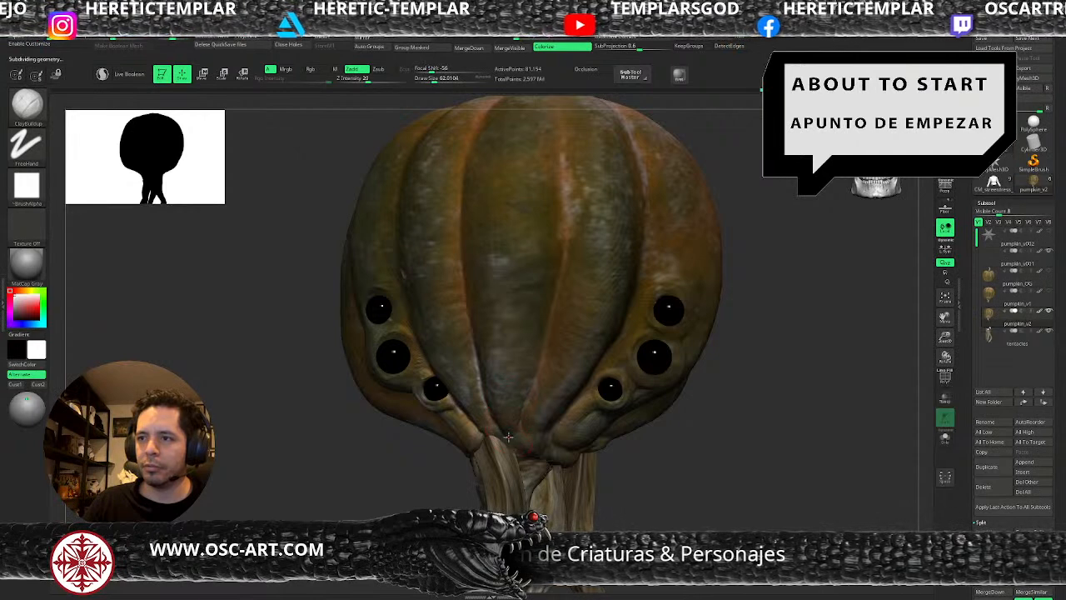
{"action": "key", "text": "bracketleft"}
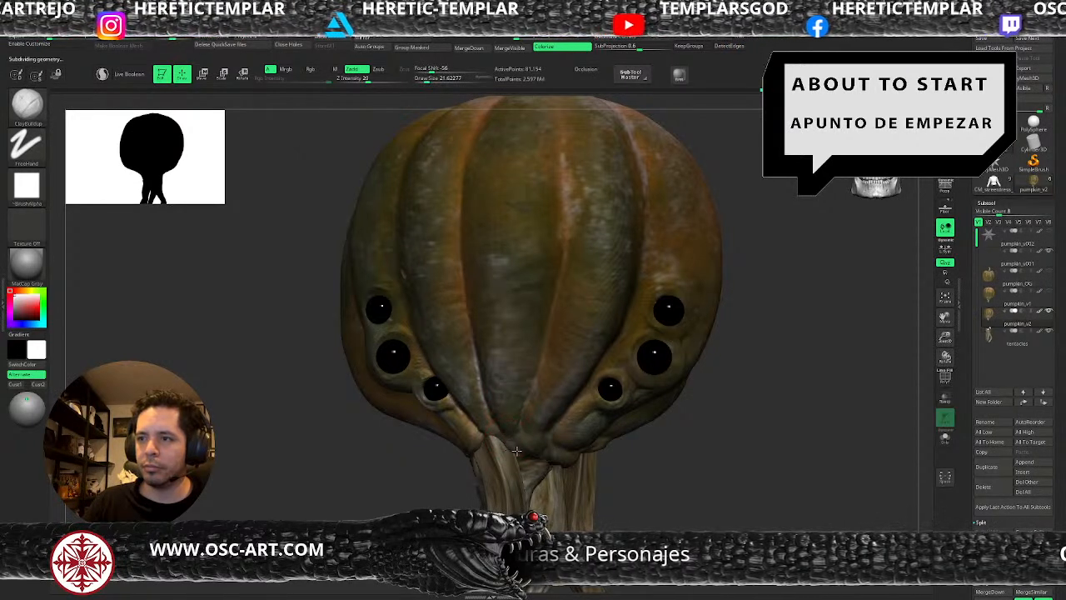
Cut fine creases around the central rib end above the tentacles with DamStandard at a draw size of about 22.
{"action": "key", "text": "b"}
{"action": "key", "text": "d"}
{"action": "key", "text": "s"}
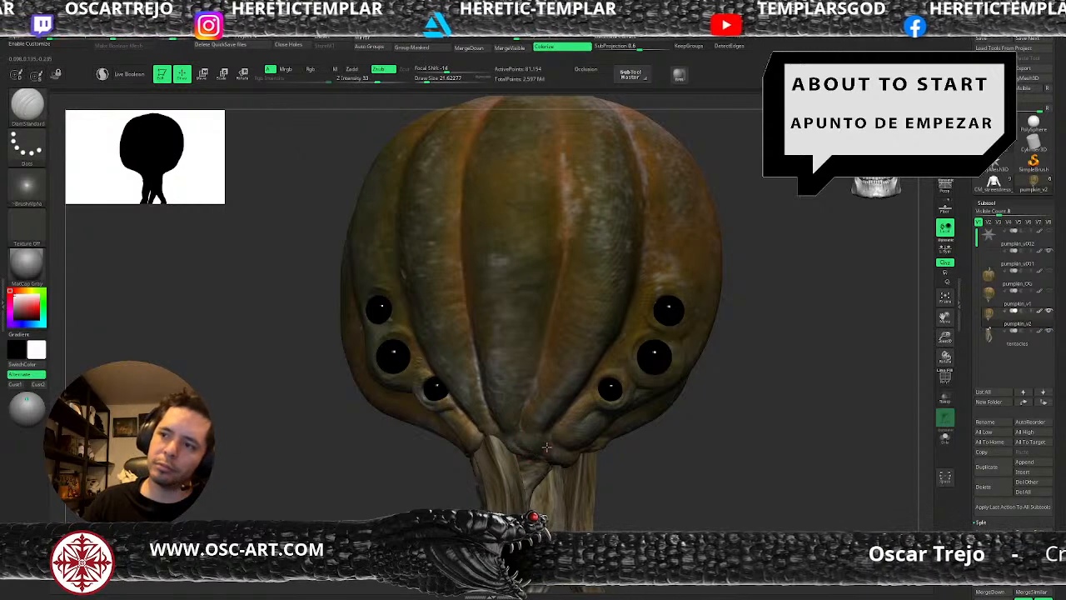
Drop pumpkin_v2 to subdivision level 1 and reshape the lower front of the pumpkin around the eyes with the Move brush.
{"action": "left_click_drag", "start_coordinate": [659, 499], "coordinate": [633, 390], "text": "alt"}
{"action": "key", "text": "shift+d"}
{"action": "key", "text": "shift+d"}
{"action": "key", "text": "b"}
{"action": "key", "text": "m"}
{"action": "key", "text": "v"}
{"action": "key", "text": "s"}
{"action": "mouse_move", "coordinate": [474, 383]}
{"action": "left_mouse_down"}
{"action": "mouse_move", "coordinate": [459, 359]}
{"action": "mouse_move", "coordinate": [477, 386]}
{"action": "left_mouse_up"}
{"action": "key", "text": "s"}
{"action": "key", "text": "s"}
{"action": "key", "text": "s"}
{"action": "left_click_drag", "start_coordinate": [593, 407], "coordinate": [583, 407]}
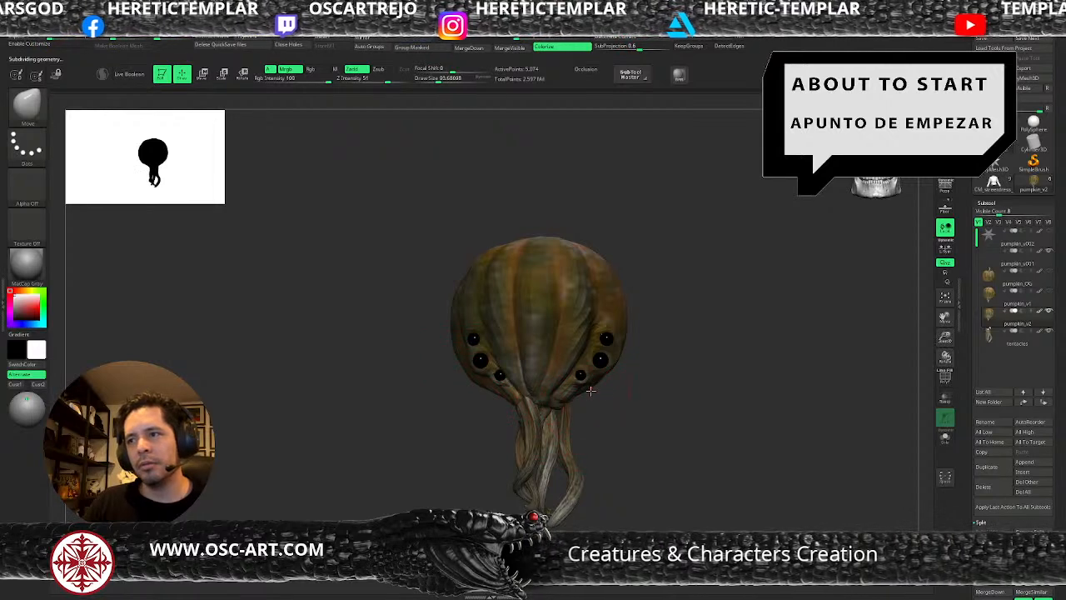
Adjust the pumpkin's face profile from the side with a large Move brush.
{"action": "mouse_move", "coordinate": [666, 372]}
{"action": "left_mouse_down"}
{"action": "mouse_move", "coordinate": [639, 331]}
{"action": "mouse_move", "coordinate": [649, 329]}
{"action": "mouse_move", "coordinate": [625, 369]}
{"action": "mouse_move", "coordinate": [575, 392]}
{"action": "mouse_move", "coordinate": [462, 272]}
{"action": "left_mouse_up"}
{"action": "key", "text": "s"}
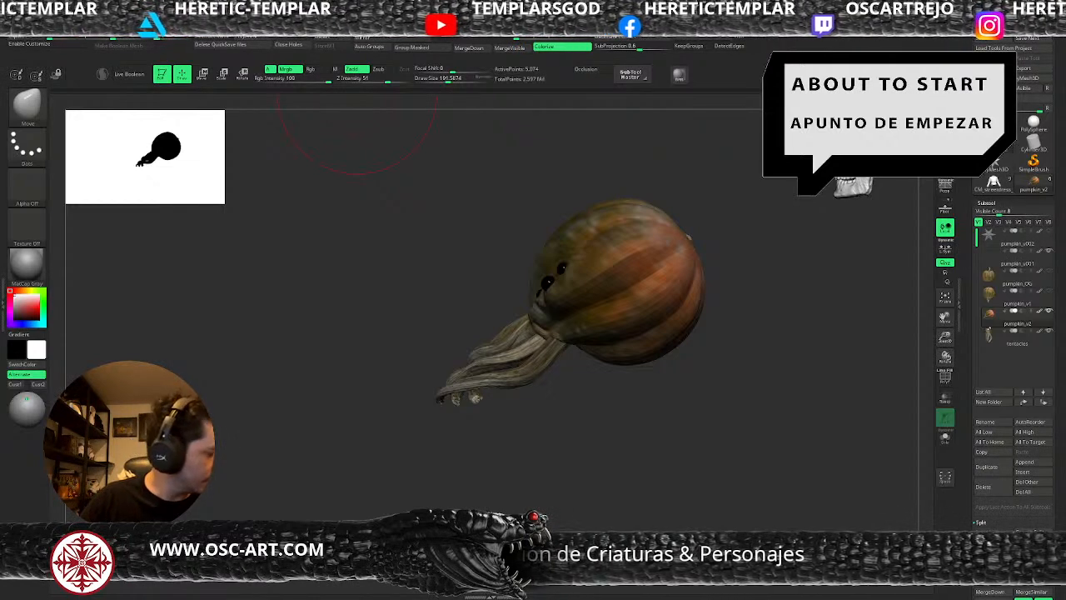
{"action": "left_click_drag", "start_coordinate": [589, 425], "coordinate": [632, 424]}
{"action": "left_click_drag", "start_coordinate": [382, 272], "coordinate": [459, 305], "text": "alt"}
{"action": "key", "text": "s"}
{"action": "left_click_drag", "start_coordinate": [538, 298], "coordinate": [526, 291]}
{"action": "key", "text": "s"}
{"action": "left_click_drag", "start_coordinate": [537, 294], "coordinate": [521, 293]}
Raise pumpkin_v2 to subdivision level 2 and fit the skin around the eyes with the Move brush, reducing the draw size to about 51.
{"action": "key", "text": "d"}
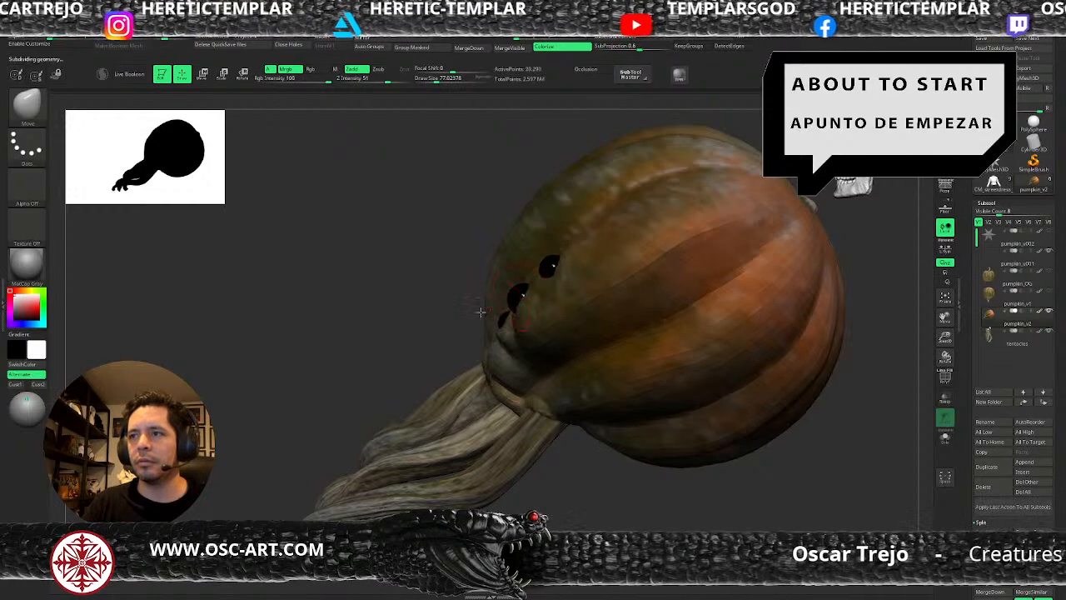
{"action": "left_click_drag", "start_coordinate": [428, 323], "coordinate": [491, 315]}
{"action": "left_click_drag", "start_coordinate": [679, 487], "coordinate": [627, 331]}
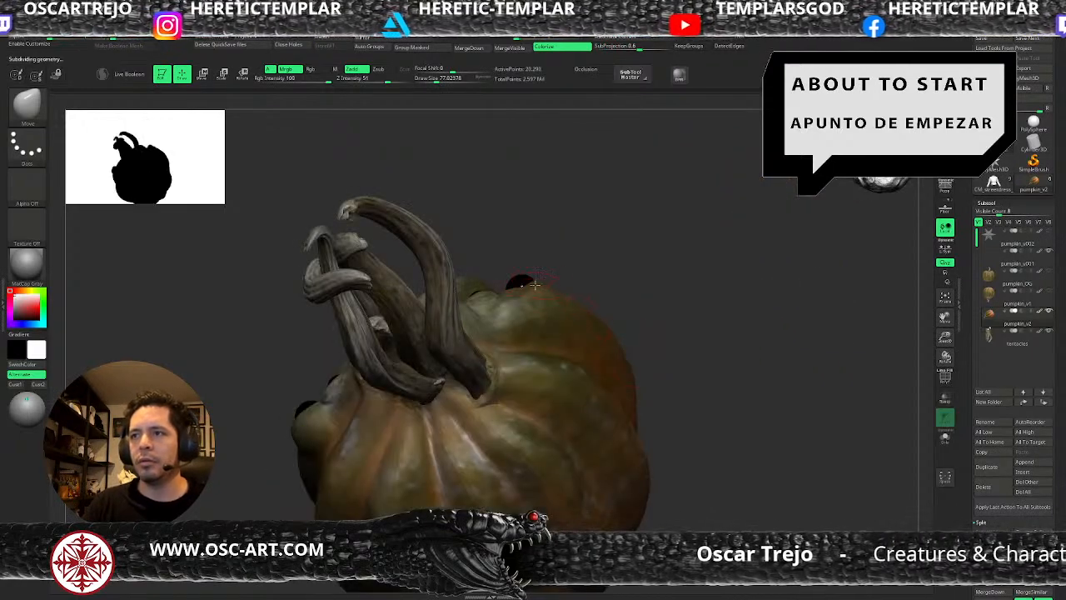
{"action": "mouse_move", "coordinate": [602, 250]}
{"action": "left_mouse_down"}
{"action": "mouse_move", "coordinate": [594, 358]}
{"action": "mouse_move", "coordinate": [581, 304]}
{"action": "left_mouse_up"}
{"action": "key", "text": "s"}
{"action": "left_click_drag", "start_coordinate": [533, 276], "coordinate": [528, 276]}
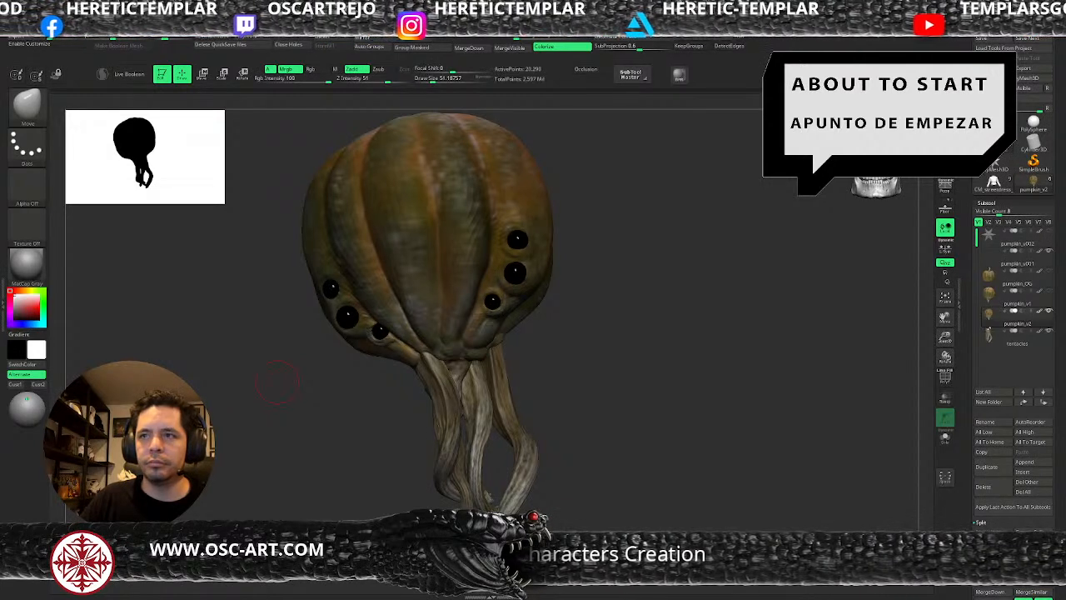
Deepen the creases where the front ribs meet the tentacles with DamStandard, at a draw size of about 25 to 29.
{"action": "left_click_drag", "start_coordinate": [618, 342], "coordinate": [503, 315]}
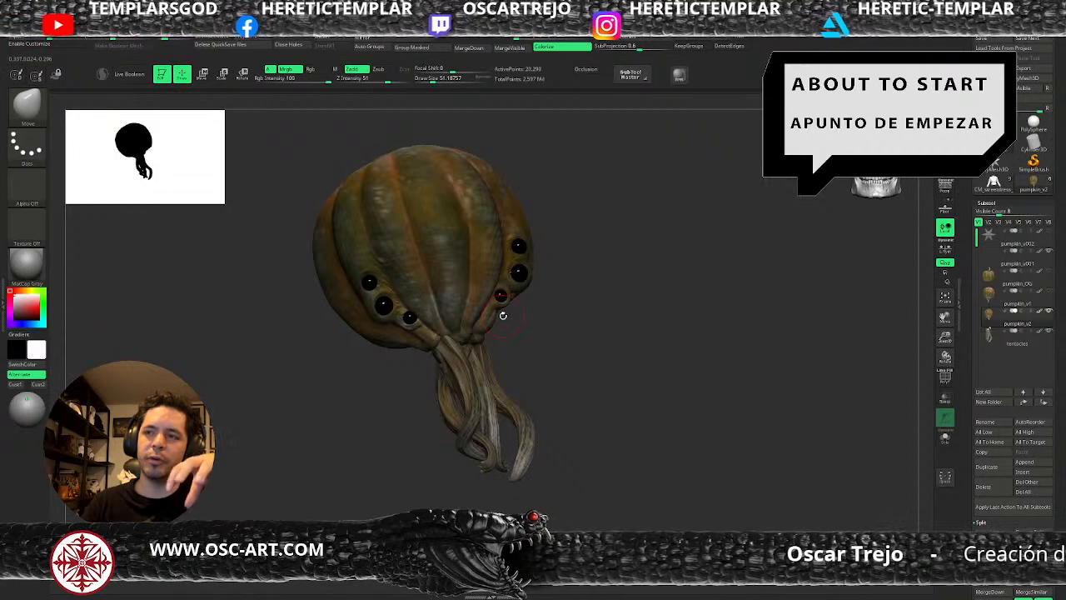
{"action": "left_click_drag", "start_coordinate": [503, 314], "coordinate": [578, 333]}
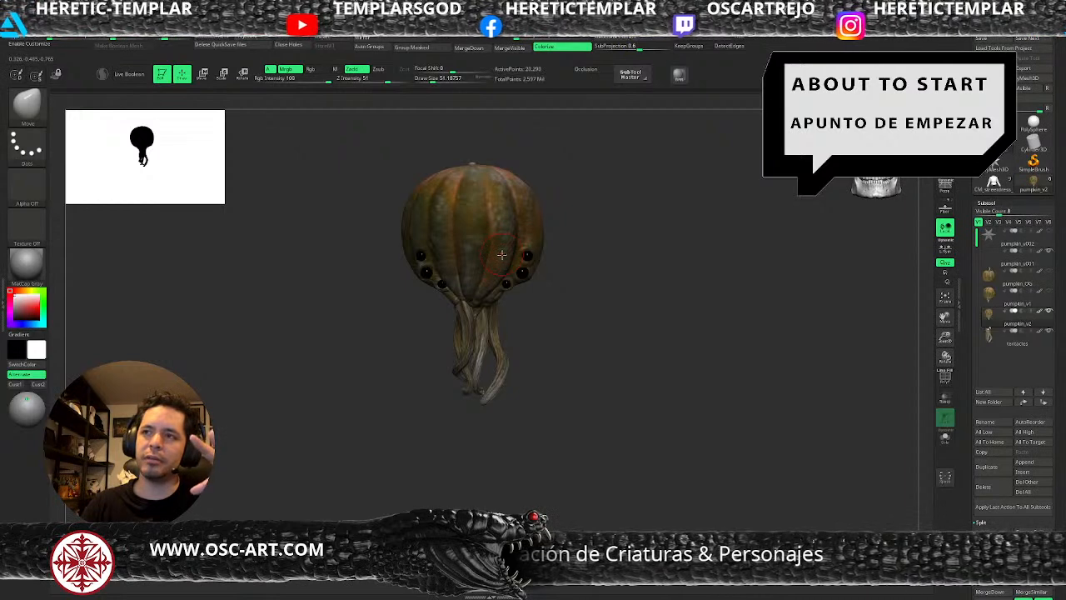
{"action": "left_click_drag", "start_coordinate": [576, 364], "coordinate": [521, 336]}
{"action": "left_click_drag", "start_coordinate": [539, 405], "coordinate": [506, 386], "text": "alt"}
{"action": "key", "text": "b"}
{"action": "key", "text": "d"}
{"action": "key", "text": "s"}
{"action": "key", "text": "s"}
{"action": "left_click_drag", "start_coordinate": [432, 322], "coordinate": [428, 321]}
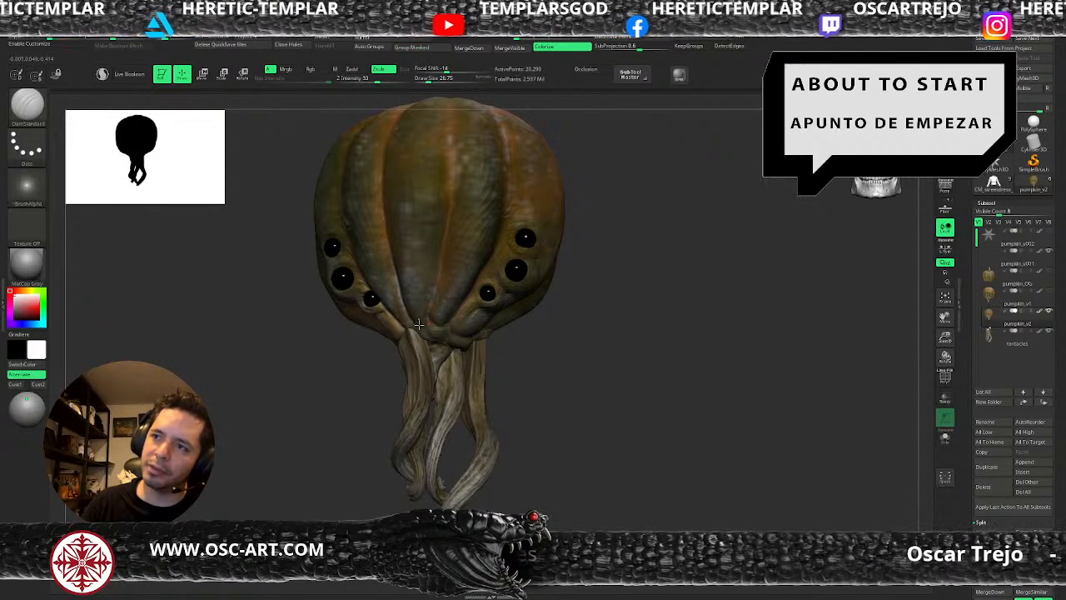
{"action": "left_click_drag", "start_coordinate": [388, 340], "coordinate": [404, 321]}
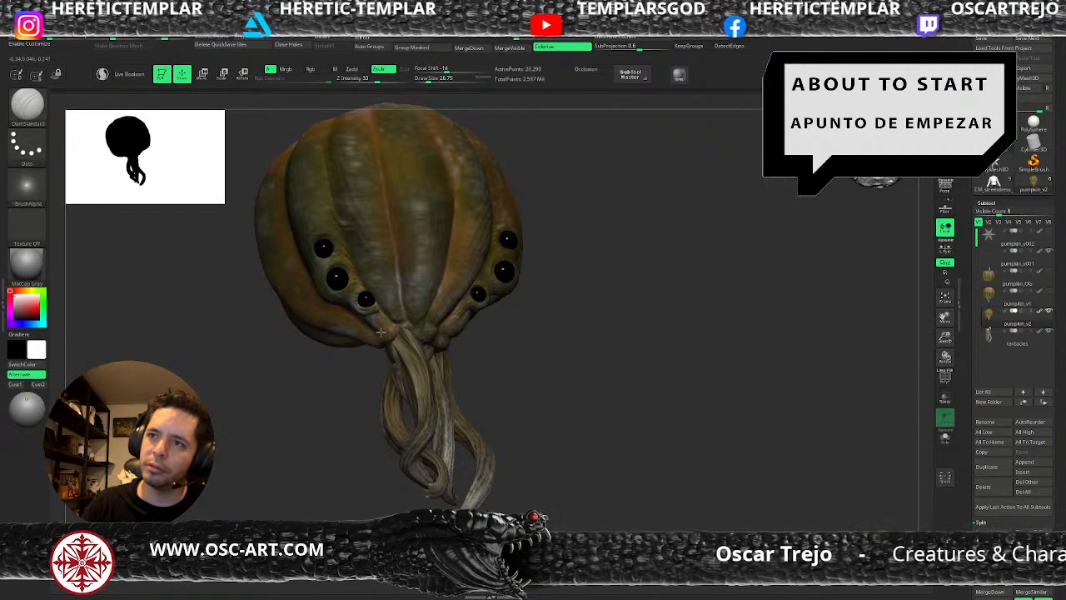
{"action": "left_click_drag", "start_coordinate": [530, 370], "coordinate": [525, 346]}
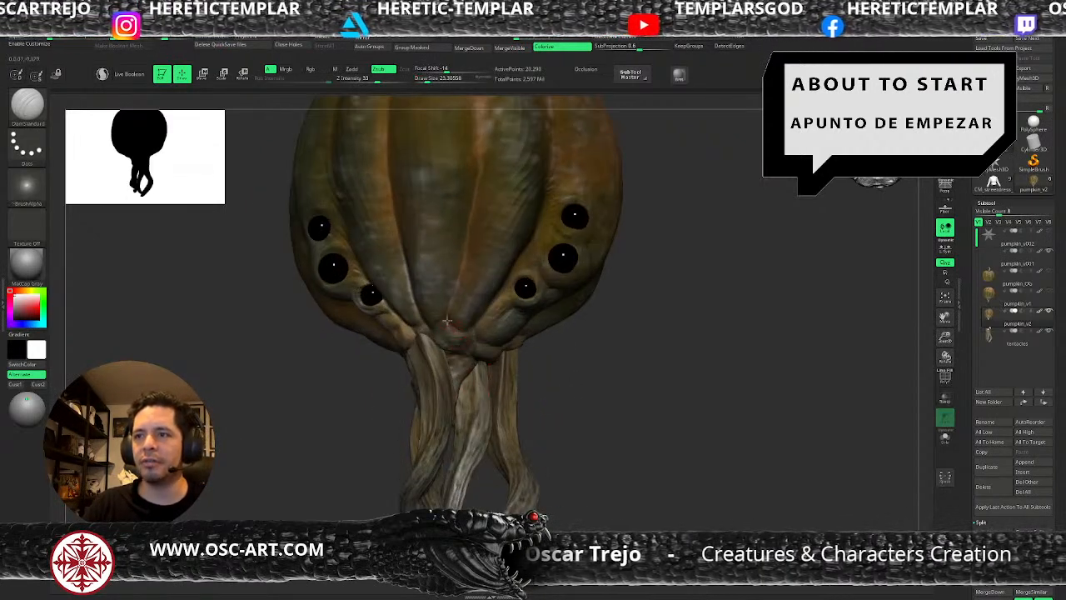
{"action": "key", "text": "f"}
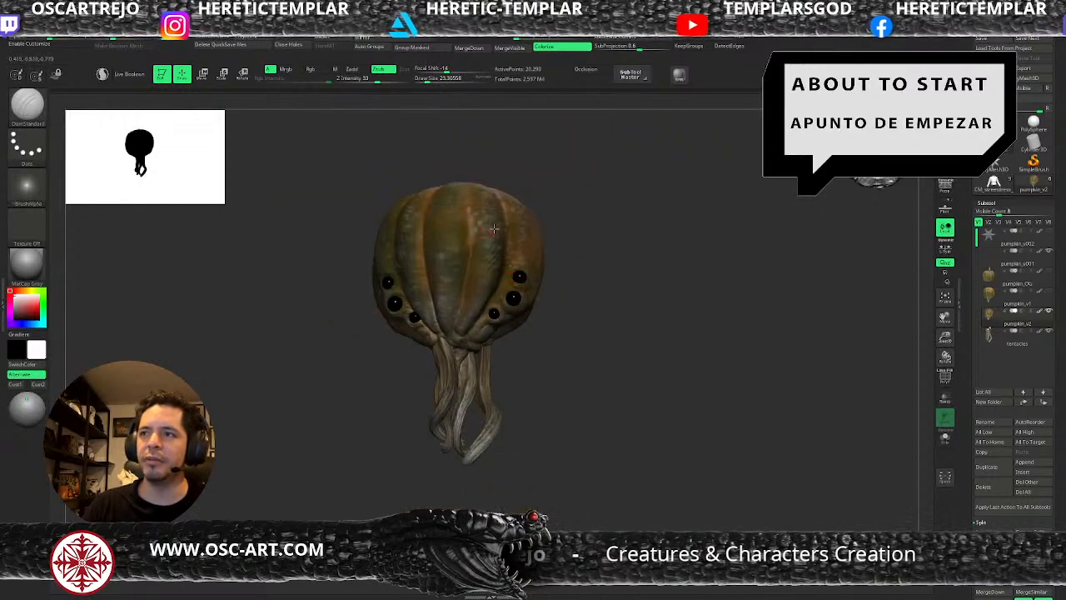
Bring pumpkin_v2 to subdivision level 3 and refine the lower rib creases above the tentacles with DamStandard.
{"action": "left_click_drag", "start_coordinate": [517, 358], "coordinate": [625, 348]}
{"action": "key", "text": "ctrl+d"}
{"action": "left_click_drag", "start_coordinate": [564, 359], "coordinate": [501, 353]}
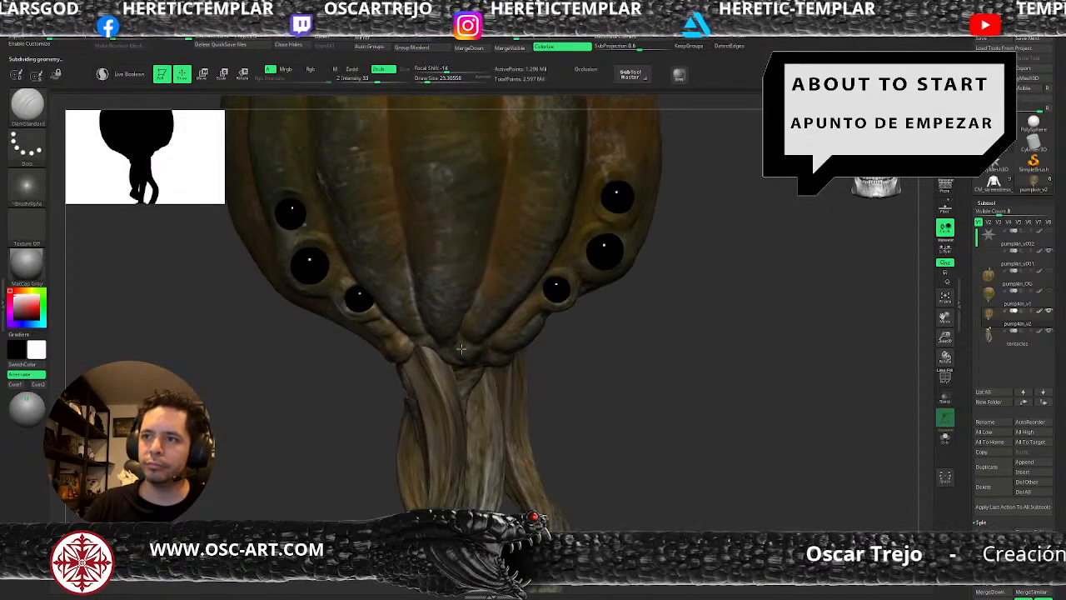
{"action": "key", "text": "shift+d"}
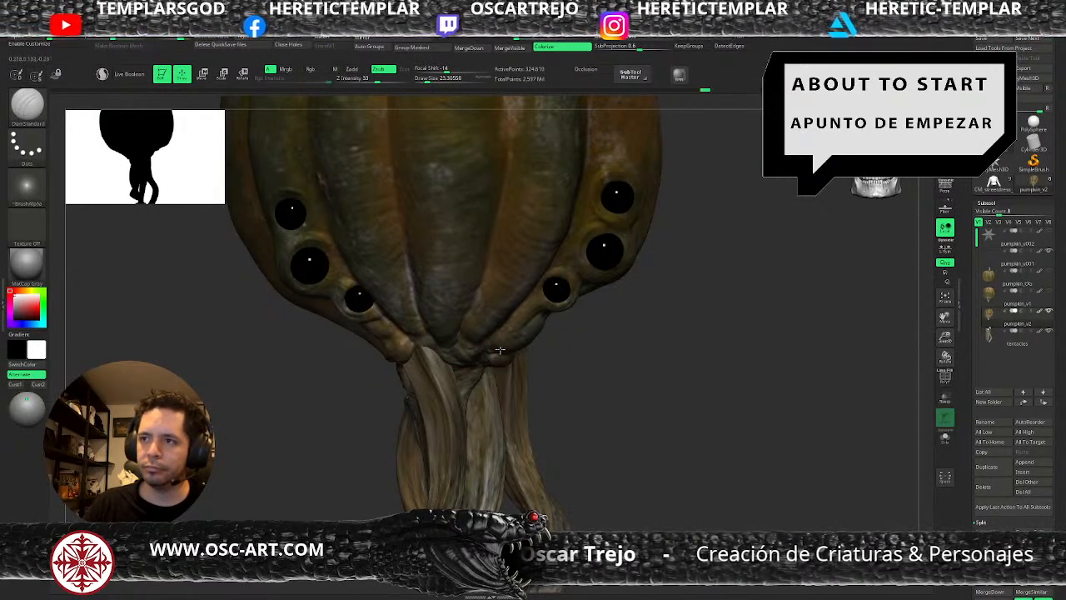
{"action": "right_click_drag", "start_coordinate": [573, 365], "coordinate": [507, 351]}
{"action": "key", "text": "shift+d"}
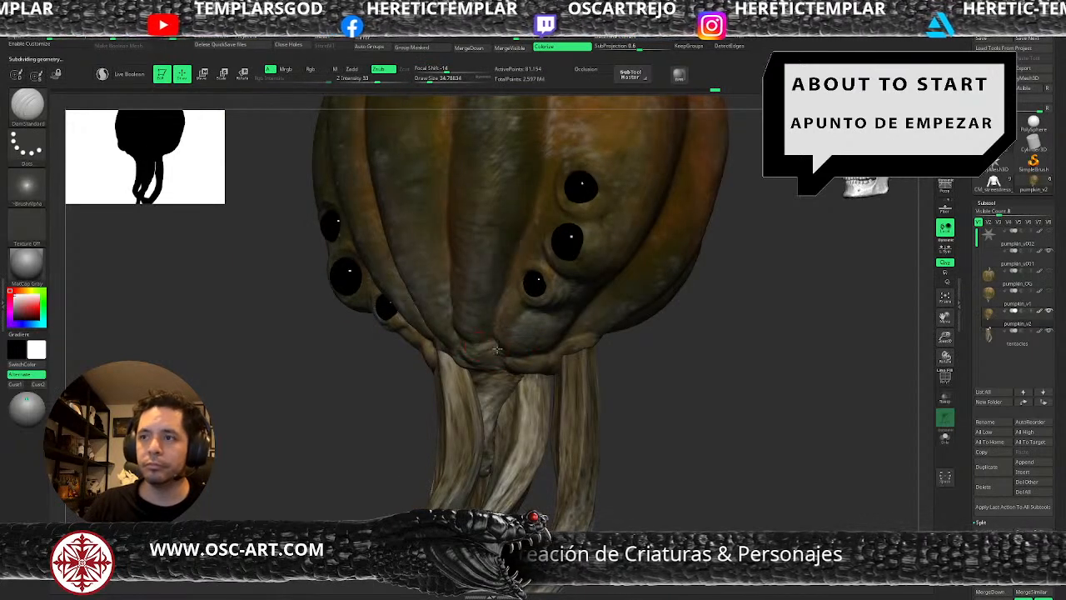
Build up the skin around the rear tentacle roots with ClayBuildup, enlarging the draw size to about 71.
{"action": "mouse_move", "coordinate": [580, 379]}
{"action": "right_mouse_down"}
{"action": "mouse_move", "coordinate": [544, 360]}
{"action": "mouse_move", "coordinate": [630, 369]}
{"action": "mouse_move", "coordinate": [583, 337]}
{"action": "right_mouse_up"}
{"action": "key", "text": "b"}
{"action": "key", "text": "c"}
{"action": "key", "text": "b"}
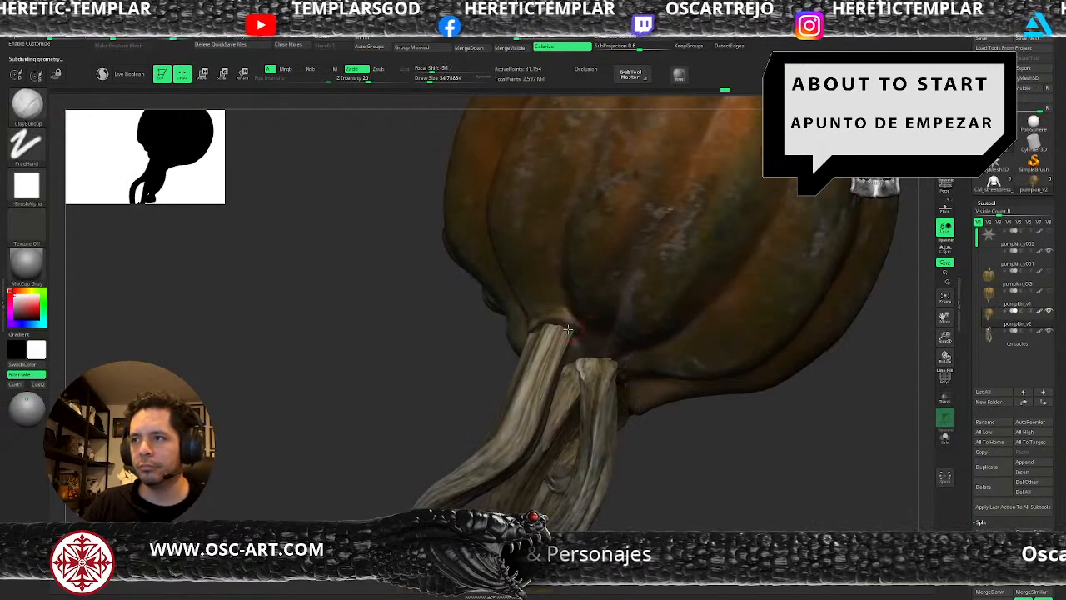
{"action": "mouse_move", "coordinate": [596, 347]}
{"action": "left_mouse_down"}
{"action": "mouse_move", "coordinate": [630, 380]}
{"action": "mouse_move", "coordinate": [633, 361]}
{"action": "left_mouse_up"}
{"action": "key", "text": "s"}
{"action": "key", "text": "s"}
{"action": "mouse_move", "coordinate": [674, 440]}
{"action": "left_mouse_down"}
{"action": "mouse_move", "coordinate": [644, 372]}
{"action": "mouse_move", "coordinate": [635, 389]}
{"action": "mouse_move", "coordinate": [649, 419]}
{"action": "left_mouse_up"}
Adjust the skin folds around the rear tentacle roots with the Move brush.
{"action": "key", "text": "s"}
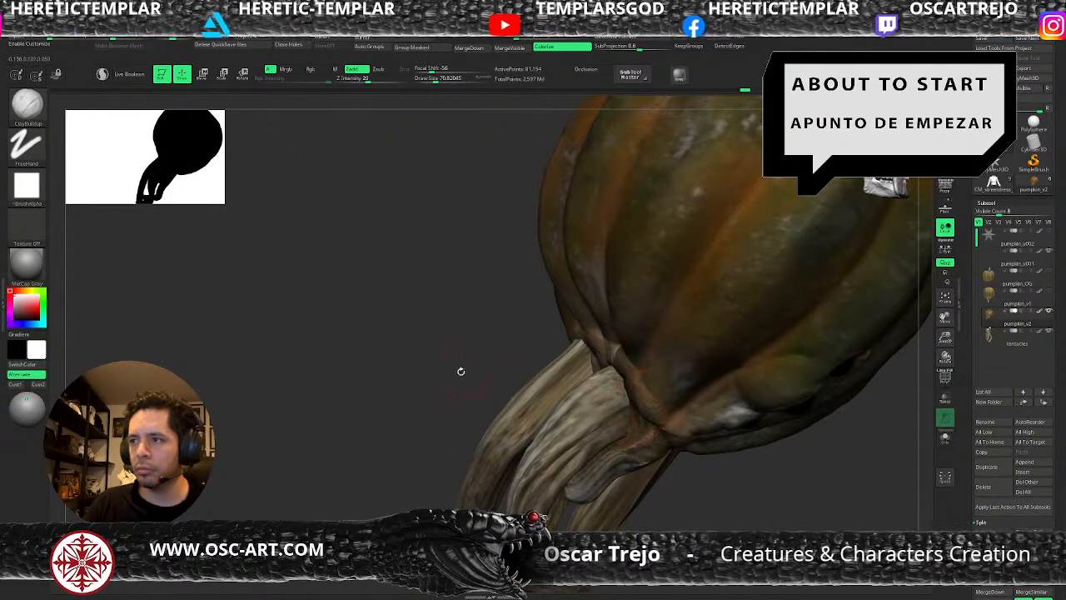
{"action": "left_click_drag", "start_coordinate": [469, 372], "coordinate": [554, 379]}
{"action": "key", "text": "b"}
{"action": "key", "text": "m"}
{"action": "key", "text": "v"}
{"action": "key", "text": "s"}
{"action": "mouse_move", "coordinate": [646, 404]}
{"action": "left_mouse_down"}
{"action": "mouse_move", "coordinate": [639, 412]}
{"action": "mouse_move", "coordinate": [646, 404]}
{"action": "left_mouse_up"}
Add fleshy volume along the rib ends behind the tentacles with ClayBuildup at a draw size of about 46 to 51.
{"action": "key", "text": "s"}
{"action": "key", "text": "b"}
{"action": "key", "text": "c"}
{"action": "key", "text": "b"}
{"action": "key", "text": "s"}
{"action": "key", "text": "s"}
{"action": "left_click_drag", "start_coordinate": [685, 435], "coordinate": [677, 436]}
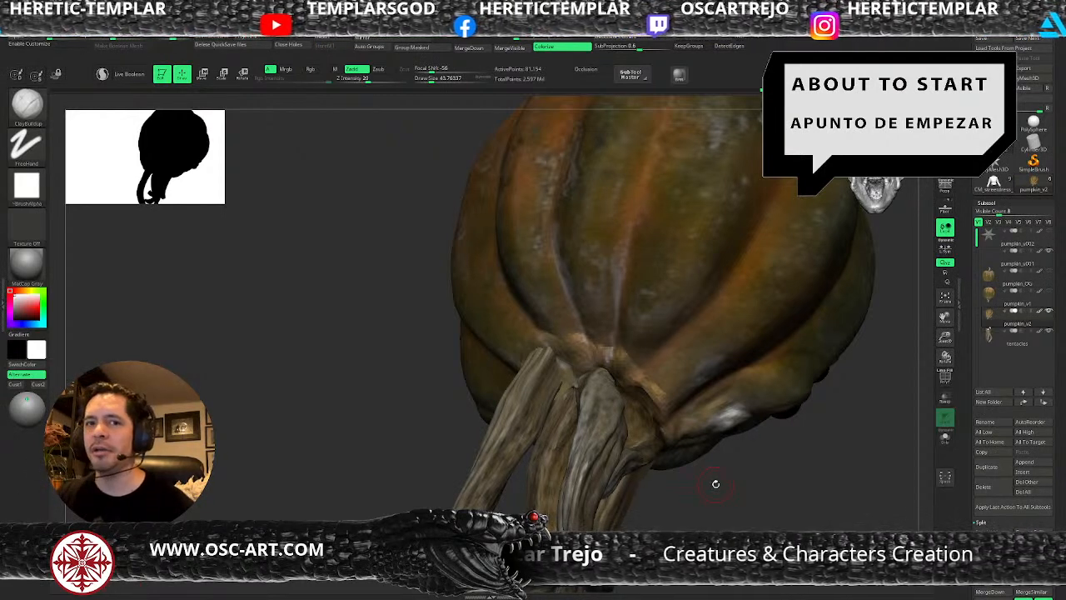
{"action": "left_click_drag", "start_coordinate": [679, 486], "coordinate": [691, 424]}
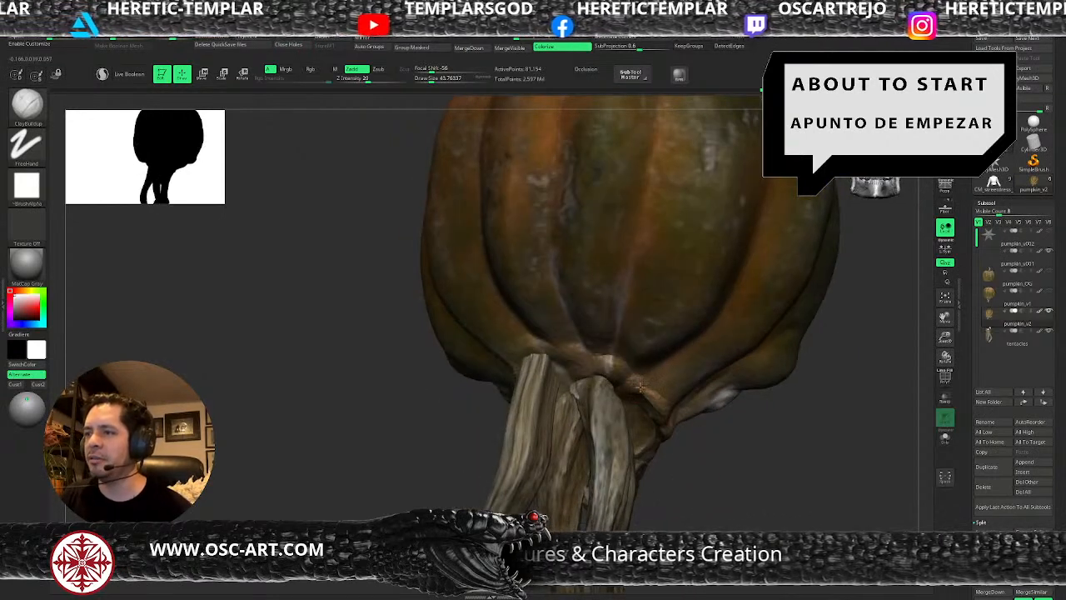
{"action": "left_click_drag", "start_coordinate": [700, 450], "coordinate": [680, 425]}
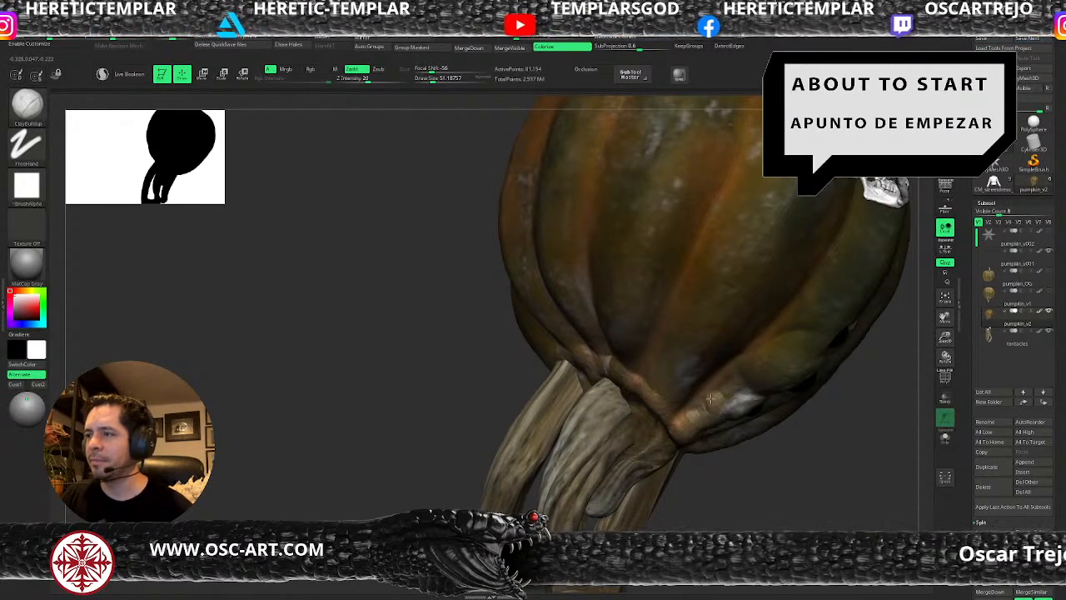
{"action": "left_click_drag", "start_coordinate": [757, 479], "coordinate": [728, 456], "text": "alt"}
{"action": "mouse_move", "coordinate": [812, 467]}
{"action": "left_mouse_down", "text": "shift"}
{"action": "mouse_move", "coordinate": [829, 476]}
{"action": "mouse_move", "coordinate": [762, 445]}
{"action": "mouse_move", "coordinate": [774, 430]}
{"action": "mouse_move", "coordinate": [790, 463]}
{"action": "mouse_move", "coordinate": [785, 452]}
{"action": "mouse_move", "coordinate": [804, 424]}
{"action": "mouse_move", "coordinate": [812, 469]}
{"action": "left_mouse_up", "text": "shift"}
Raise pumpkin_v2 to subdivision level 5 and check its front against the tentacles.
{"action": "key", "text": "ctrl+d"}
{"action": "key", "text": "shift+f"}
{"action": "key", "text": "shift+f"}
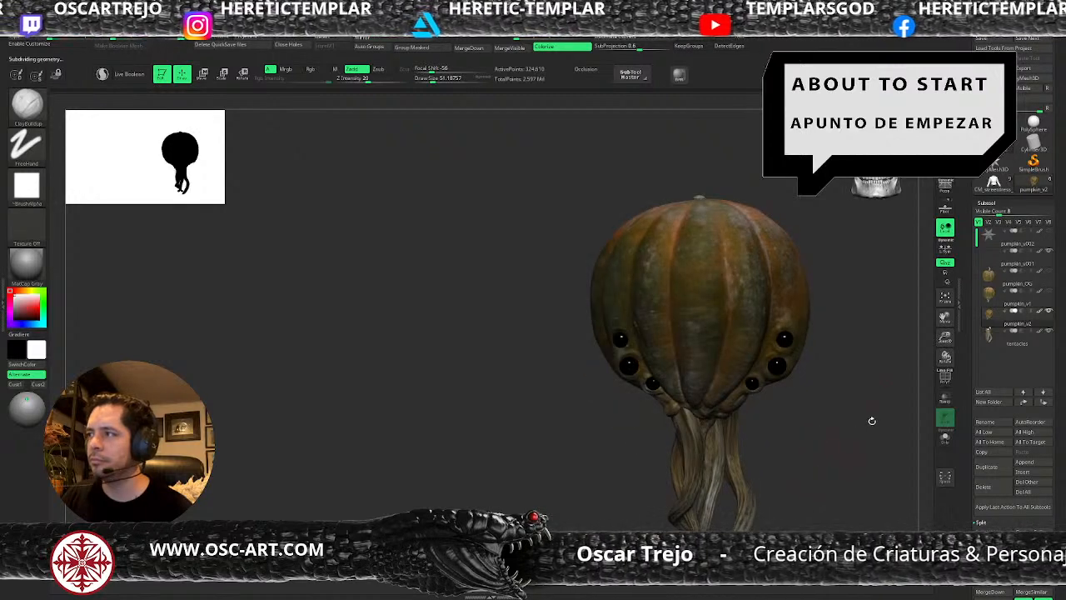
{"action": "left_click", "coordinate": [989, 303]}
{"action": "left_click_drag", "start_coordinate": [972, 429], "coordinate": [958, 459]}
{"action": "left_click", "coordinate": [994, 319]}
{"action": "left_click_drag", "start_coordinate": [839, 439], "coordinate": [810, 375]}
{"action": "left_click_drag", "start_coordinate": [806, 429], "coordinate": [822, 471]}
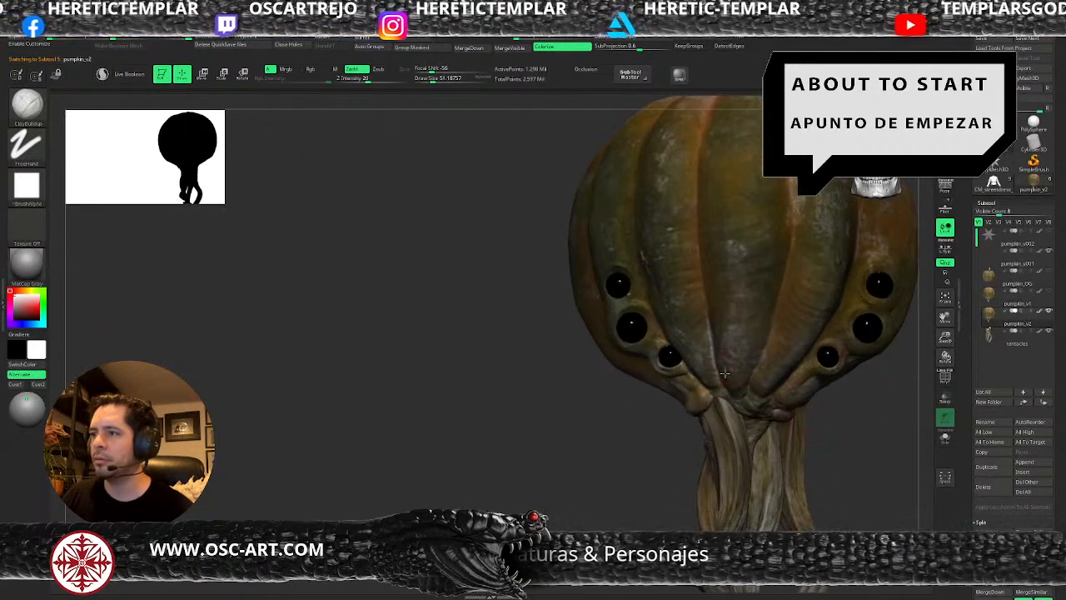
Switch to the Standard brush and mask the whole central front rib from the top stub down to the tentacles.
{"action": "key", "text": "b"}
{"action": "key", "text": "d"}
{"action": "key", "text": "s"}
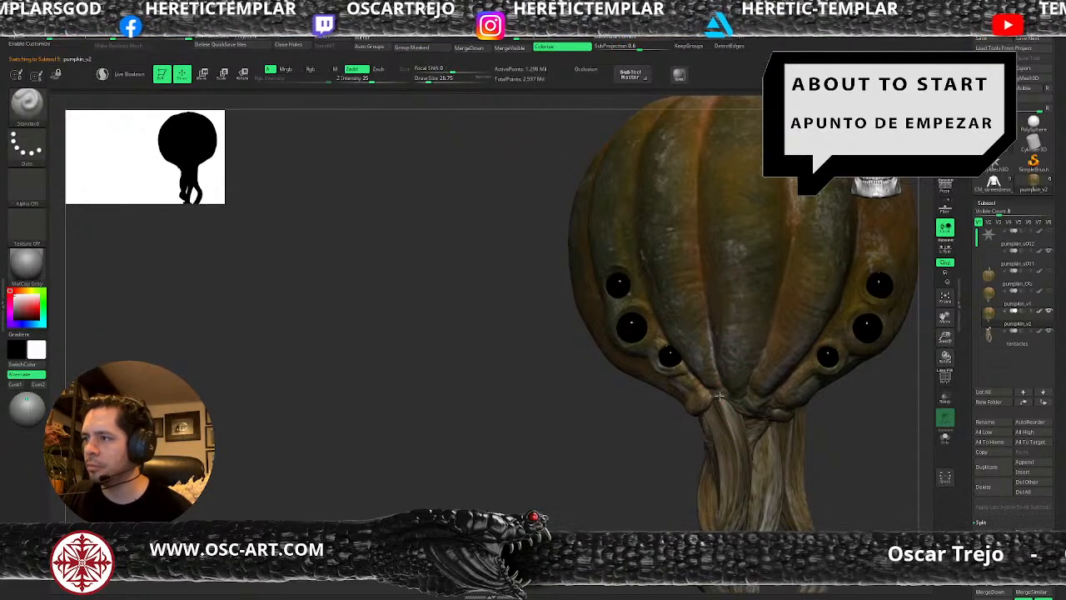
{"action": "left_click_drag", "start_coordinate": [650, 459], "coordinate": [628, 446], "text": "alt"}
{"action": "left_click_drag", "start_coordinate": [839, 454], "coordinate": [799, 476], "text": "alt"}
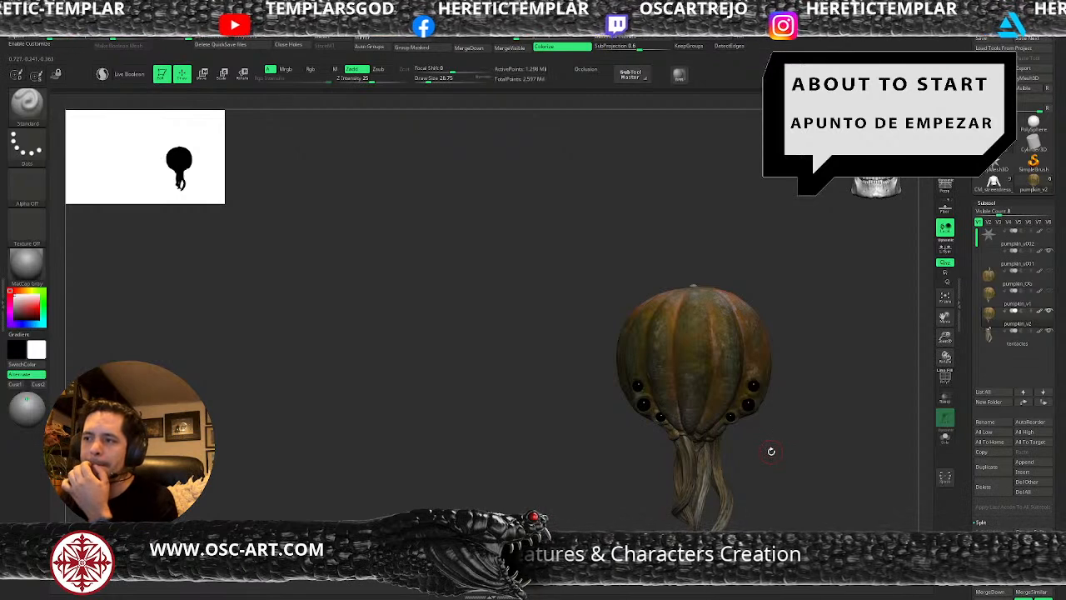
{"action": "left_click_drag", "start_coordinate": [778, 452], "coordinate": [808, 429]}
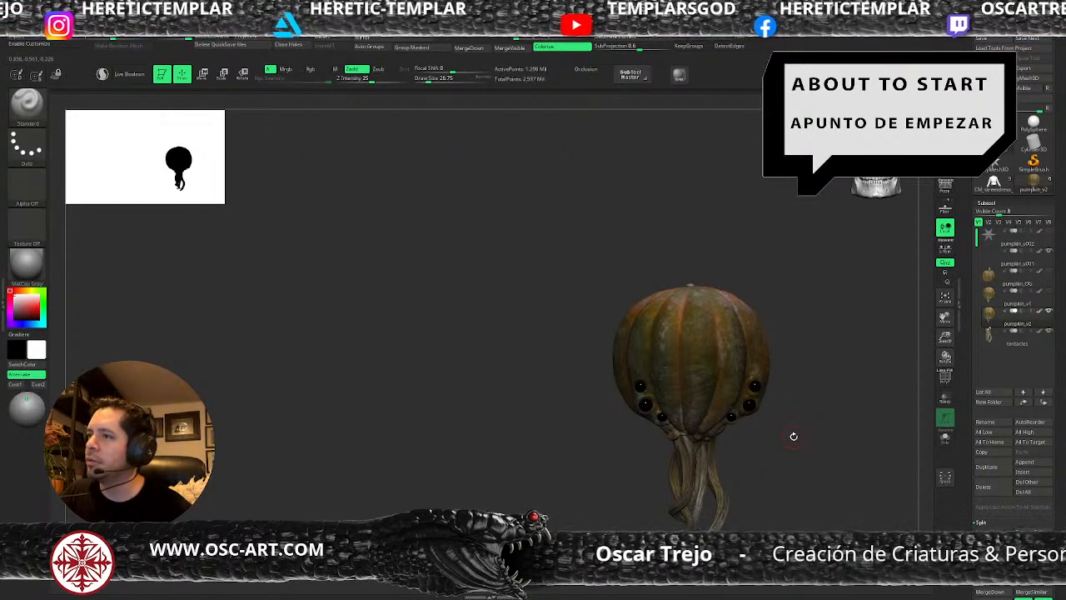
{"action": "left_click_drag", "start_coordinate": [795, 438], "coordinate": [785, 430]}
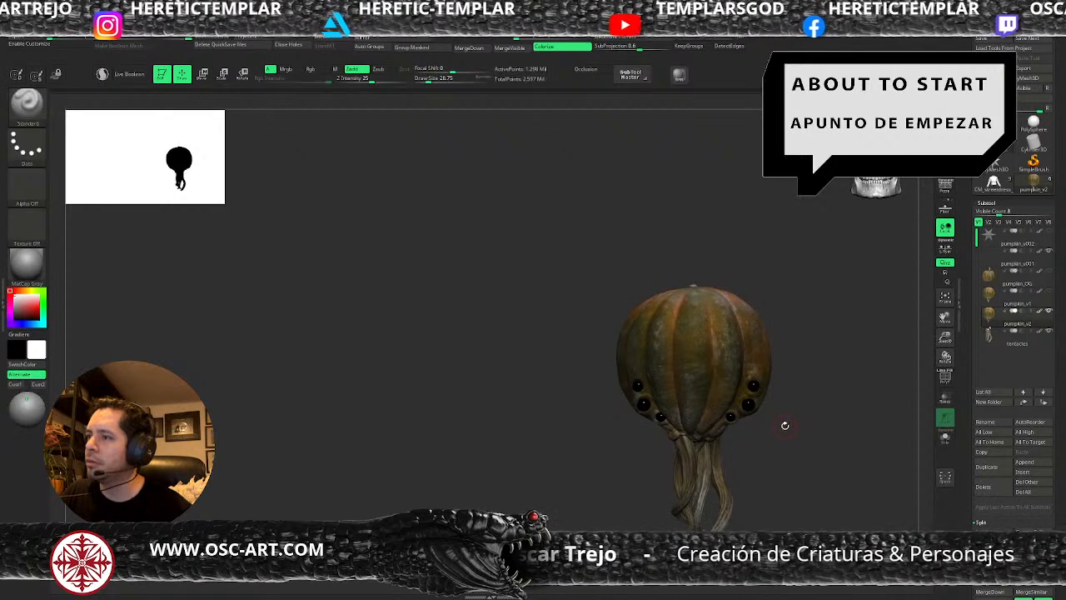
{"action": "mouse_move", "coordinate": [779, 264]}
{"action": "left_mouse_down"}
{"action": "mouse_move", "coordinate": [787, 281]}
{"action": "mouse_move", "coordinate": [789, 253]}
{"action": "left_mouse_up"}
{"action": "key", "text": "s"}
{"action": "mouse_move", "coordinate": [700, 249]}
{"action": "left_mouse_down", "text": "ctrl"}
{"action": "mouse_move", "coordinate": [691, 264]}
{"action": "mouse_move", "coordinate": [698, 287]}
{"action": "mouse_move", "coordinate": [704, 249]}
{"action": "mouse_move", "coordinate": [704, 342]}
{"action": "mouse_move", "coordinate": [677, 343]}
{"action": "mouse_move", "coordinate": [686, 298]}
{"action": "left_mouse_up", "text": "ctrl"}
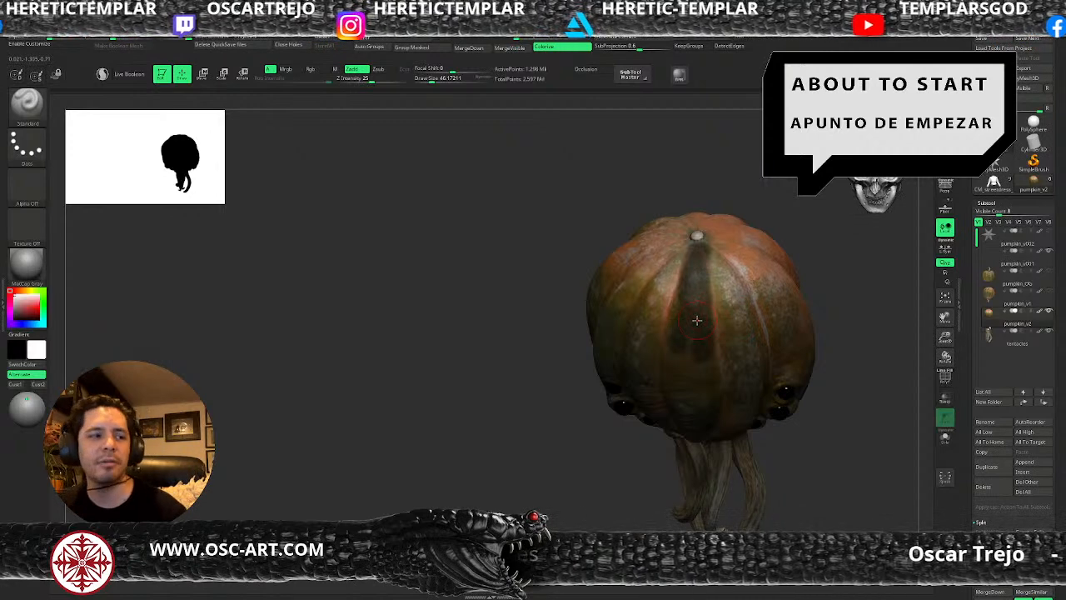
{"action": "left_click_drag", "start_coordinate": [790, 476], "coordinate": [792, 447], "text": "shift"}
{"action": "mouse_move", "coordinate": [711, 273]}
{"action": "left_mouse_down", "text": "ctrl"}
{"action": "mouse_move", "coordinate": [693, 271]}
{"action": "mouse_move", "coordinate": [676, 304]}
{"action": "mouse_move", "coordinate": [693, 455]}
{"action": "mouse_move", "coordinate": [715, 370]}
{"action": "mouse_move", "coordinate": [707, 301]}
{"action": "mouse_move", "coordinate": [697, 321]}
{"action": "mouse_move", "coordinate": [700, 418]}
{"action": "mouse_move", "coordinate": [685, 309]}
{"action": "mouse_move", "coordinate": [675, 395]}
{"action": "mouse_move", "coordinate": [688, 381]}
{"action": "left_mouse_up", "text": "ctrl"}
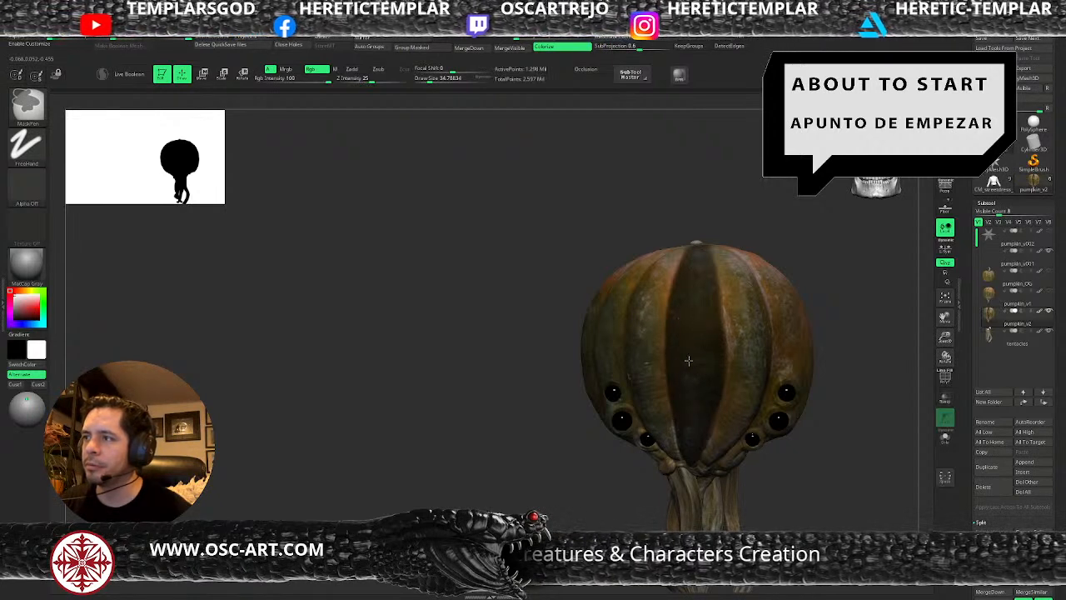
Clean up the central rib's mask edges near the top stub at a draw size of about 16, inverting the mask as needed.
{"action": "left_click_drag", "start_coordinate": [802, 209], "coordinate": [707, 312]}
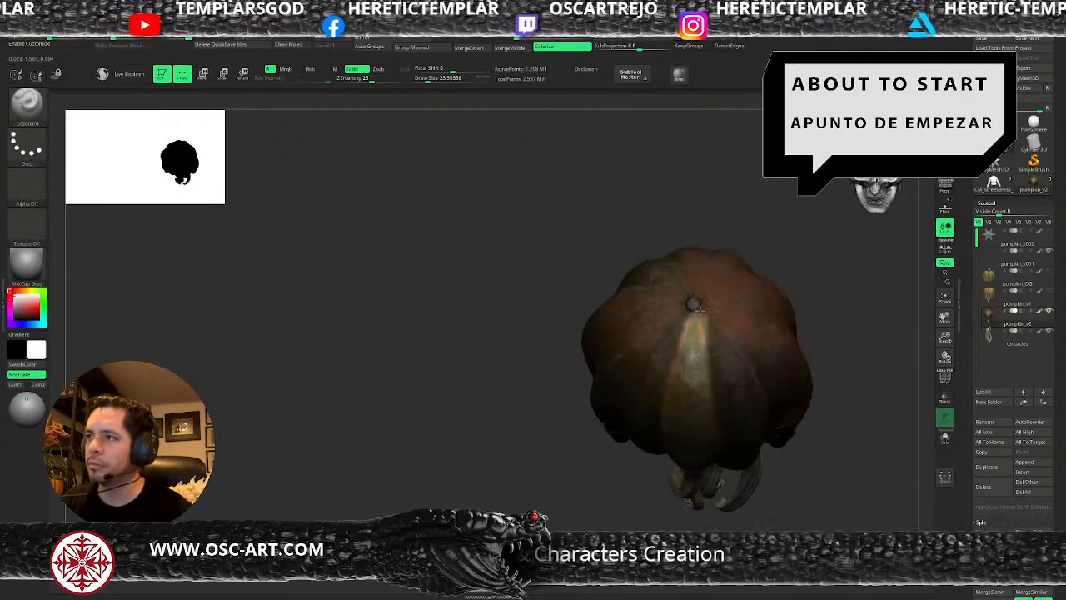
{"action": "key", "text": "ctrl"}
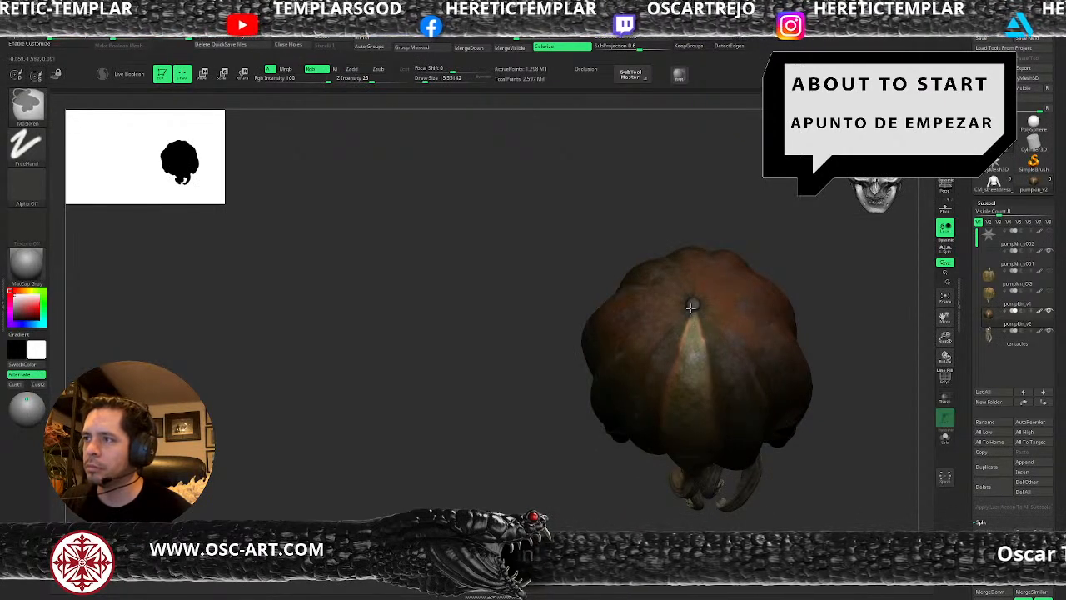
{"action": "mouse_move", "coordinate": [645, 516]}
{"action": "left_mouse_down", "text": "alt"}
{"action": "mouse_move", "coordinate": [626, 455]}
{"action": "mouse_move", "coordinate": [630, 408]}
{"action": "left_mouse_up", "text": "alt"}
{"action": "left_click", "coordinate": [822, 337], "text": "ctrl"}
{"action": "right_click_drag", "start_coordinate": [824, 326], "coordinate": [925, 414], "text": "ctrl"}
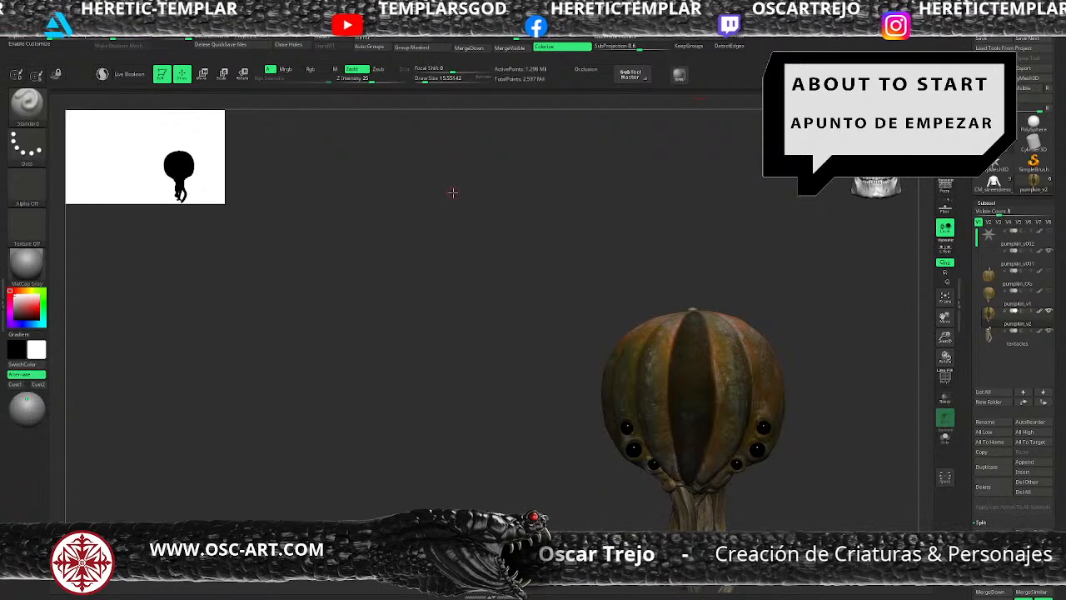
{"action": "key", "text": "f"}
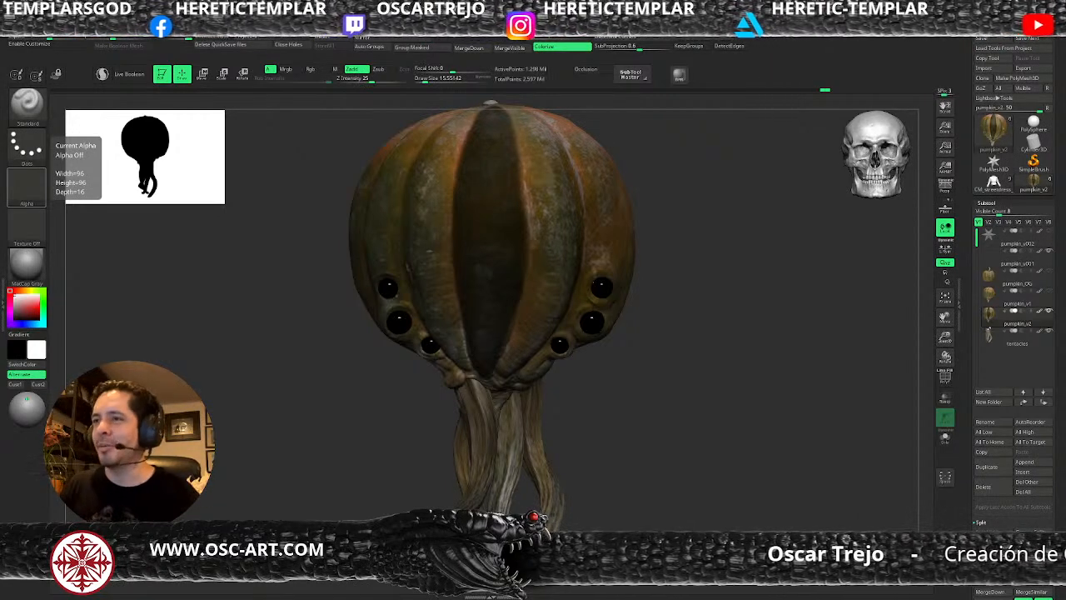
Preview an Extract of the masked central rib with a thickness of 0.02.
{"action": "left_click_drag", "start_coordinate": [630, 406], "coordinate": [795, 381]}
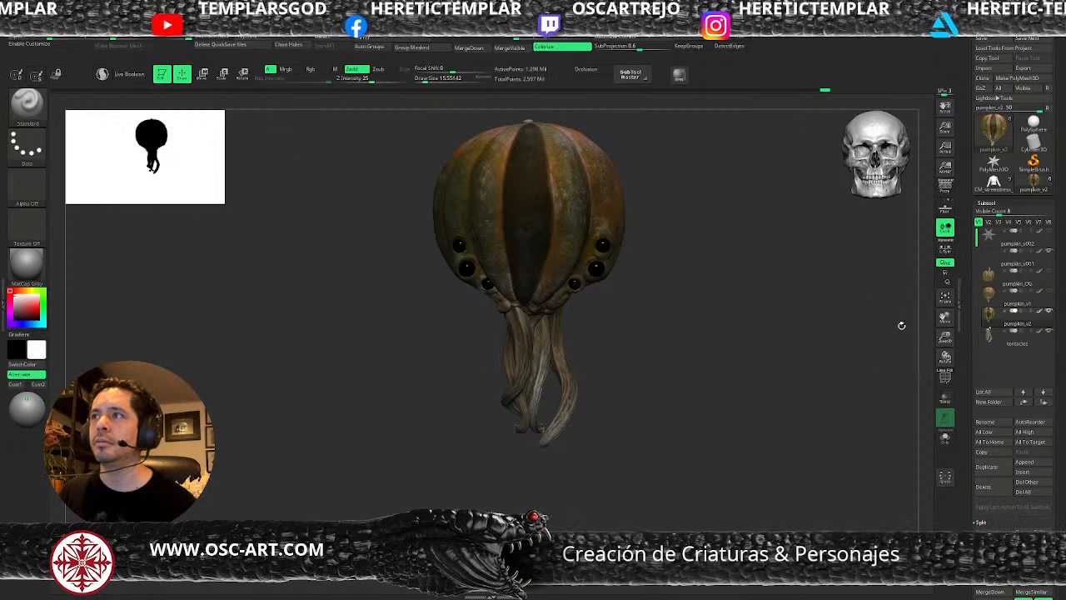
{"action": "scroll", "coordinate": [996, 333], "scroll_direction": "down", "scroll_amount": 10}
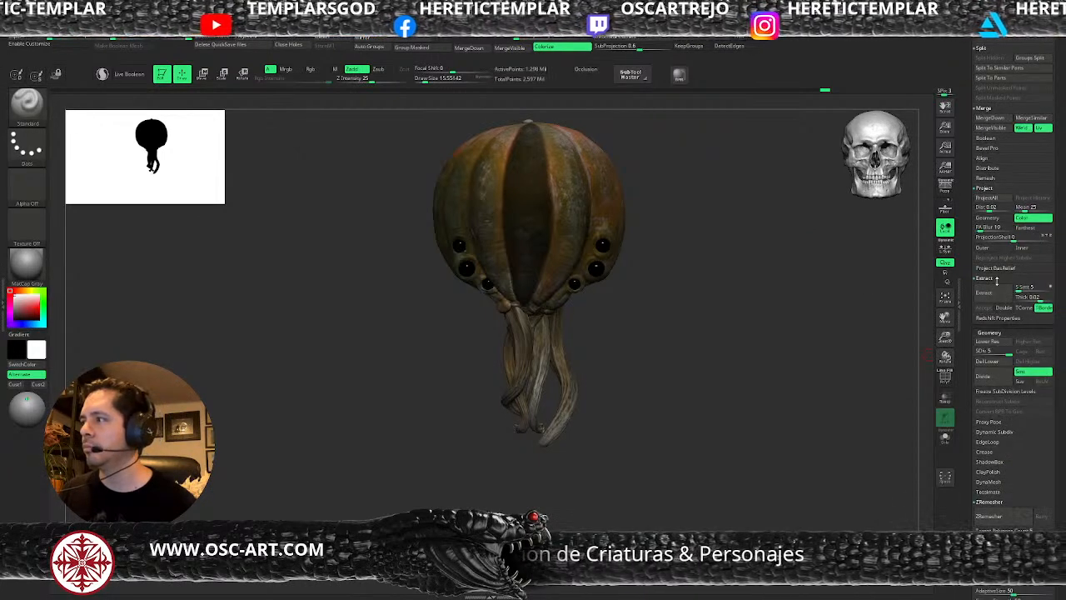
{"action": "left_click", "coordinate": [1002, 297]}
{"action": "left_click_drag", "start_coordinate": [755, 278], "coordinate": [730, 277]}
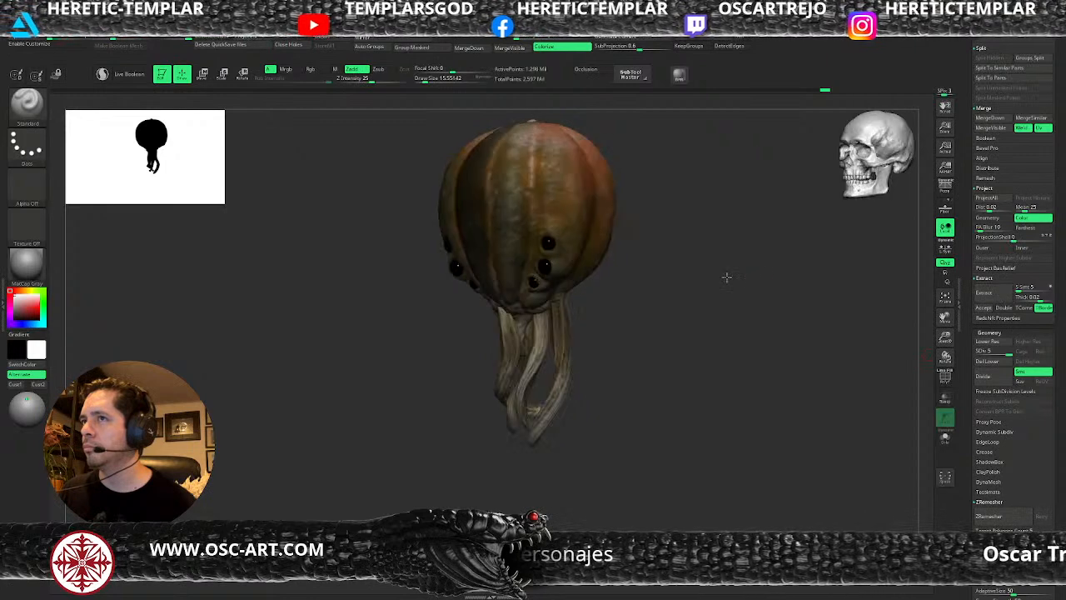
{"action": "left_click", "coordinate": [984, 294]}
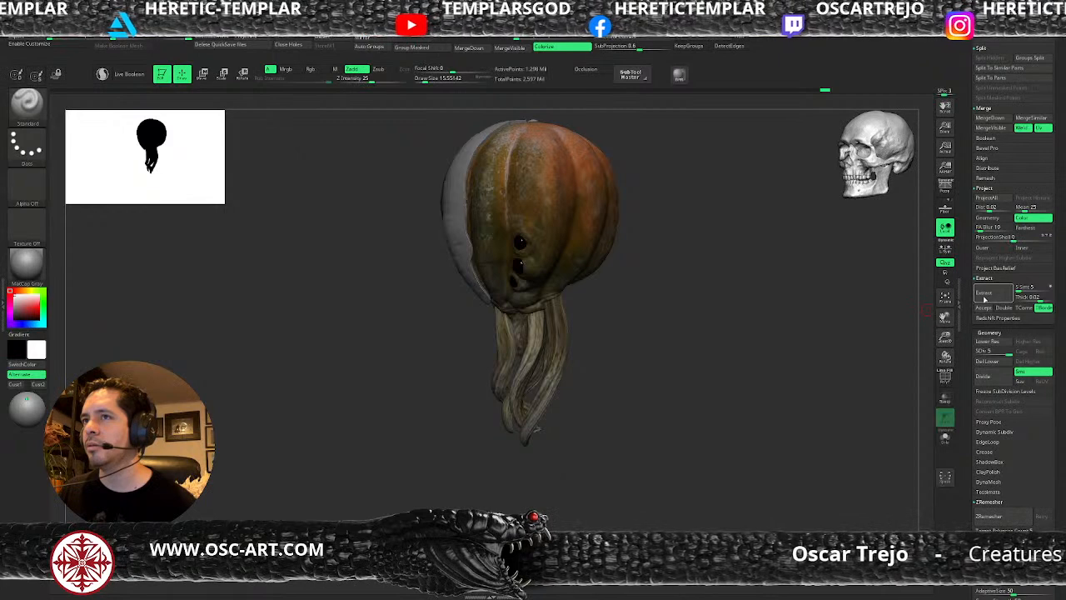
Try extracting the masked central rib with a thickness of 0.021.
{"action": "left_click", "coordinate": [1033, 297]}
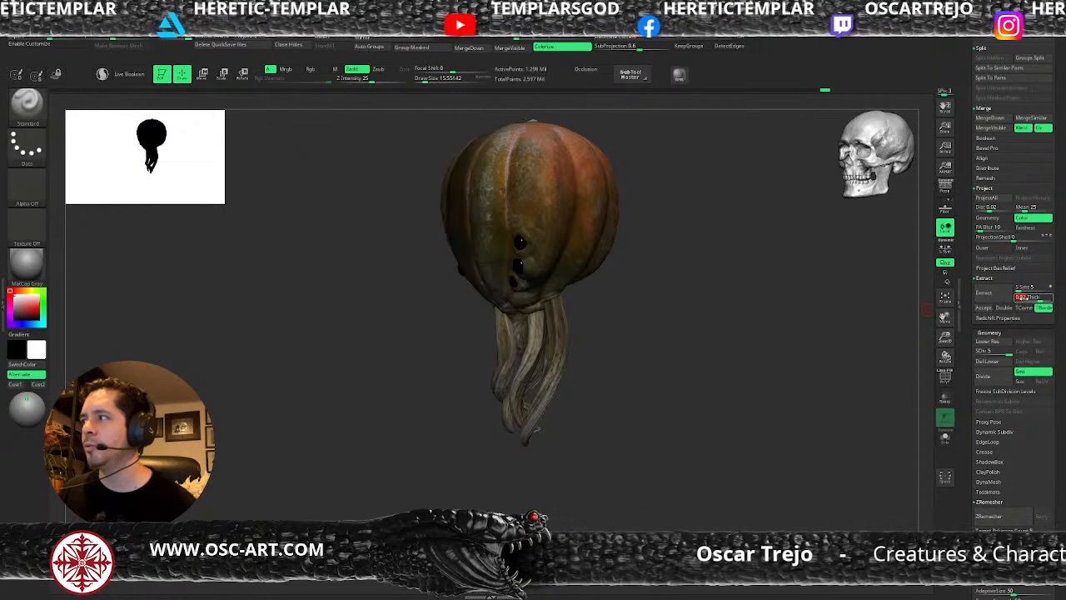
{"action": "type", "text": "0.022"}
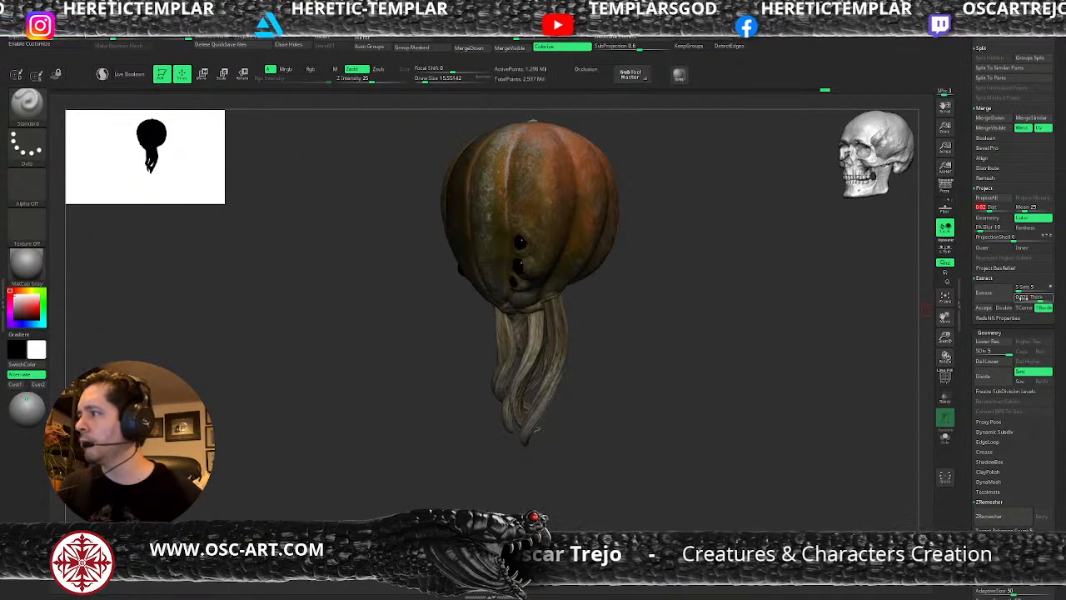
{"action": "left_click", "coordinate": [1024, 298]}
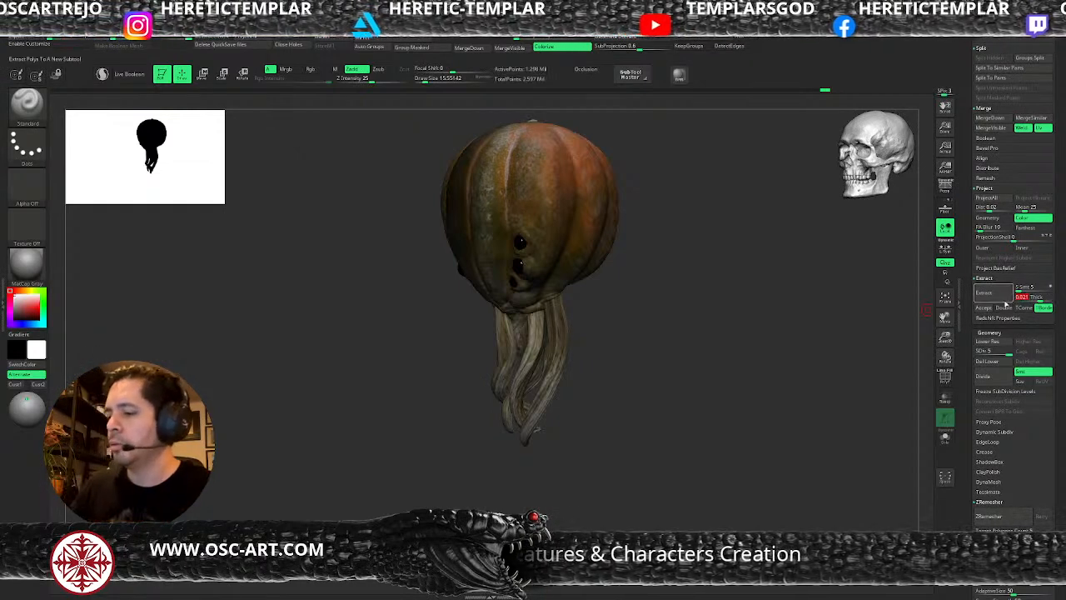
{"action": "left_click", "coordinate": [988, 309]}
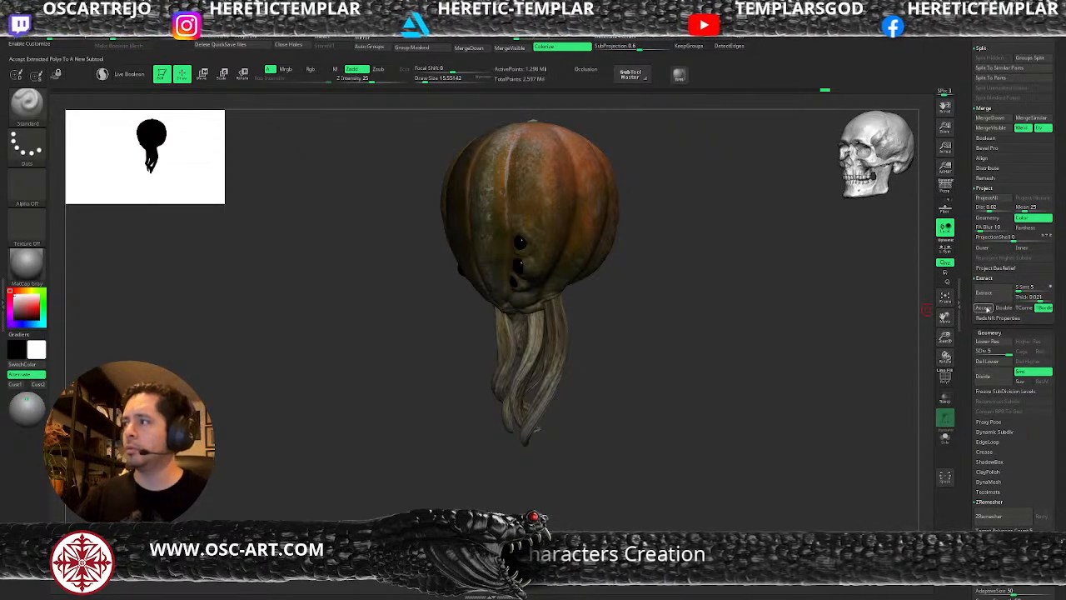
Extract the masked central rib with a thickness of 0.01 and accept it as new geometry.
{"action": "left_click", "coordinate": [1045, 297]}
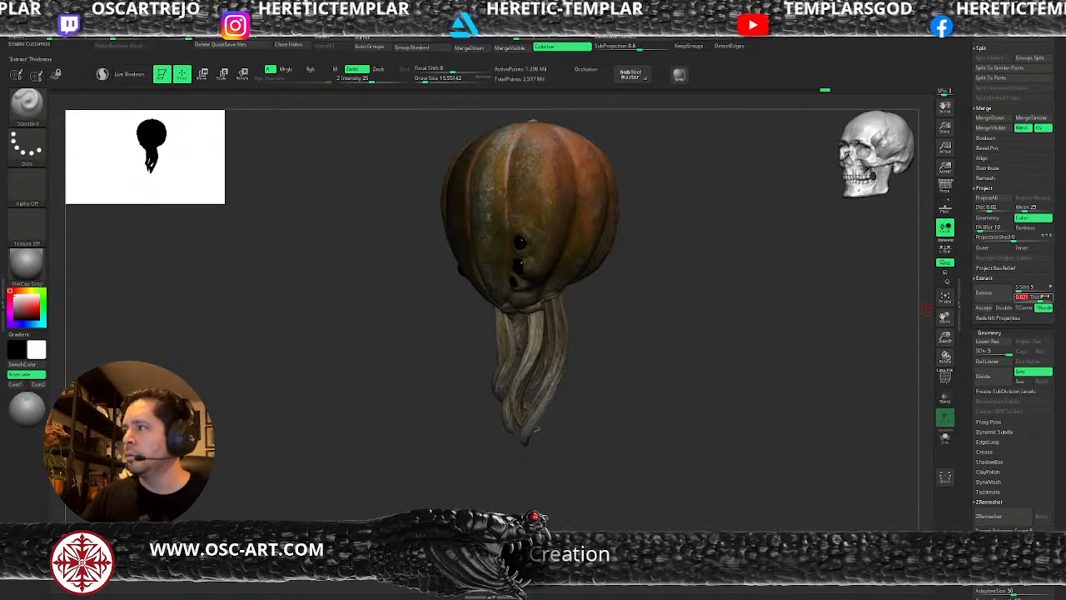
{"action": "key", "text": "BackSpace"}
{"action": "key", "text": "BackSpace"}
{"action": "type", "text": "1"}
{"action": "key", "text": "Tab"}
{"action": "left_click", "coordinate": [984, 292]}
{"action": "mouse_move", "coordinate": [686, 279]}
{"action": "left_mouse_down"}
{"action": "mouse_move", "coordinate": [708, 273]}
{"action": "mouse_move", "coordinate": [675, 291]}
{"action": "mouse_move", "coordinate": [663, 265]}
{"action": "left_mouse_up"}
{"action": "key", "text": "ctrl"}
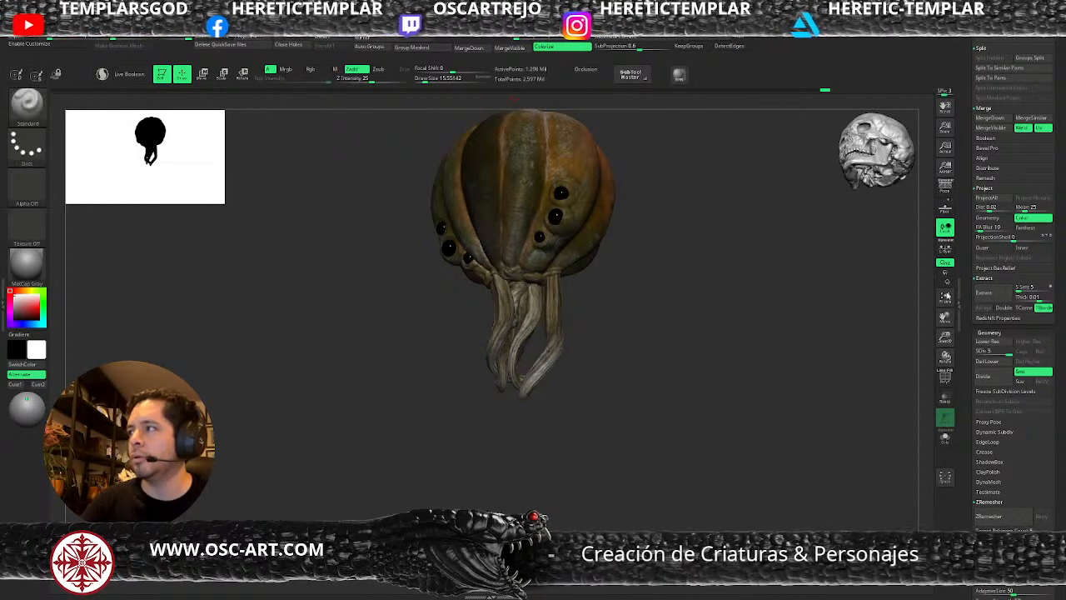
{"action": "left_click", "coordinate": [982, 292]}
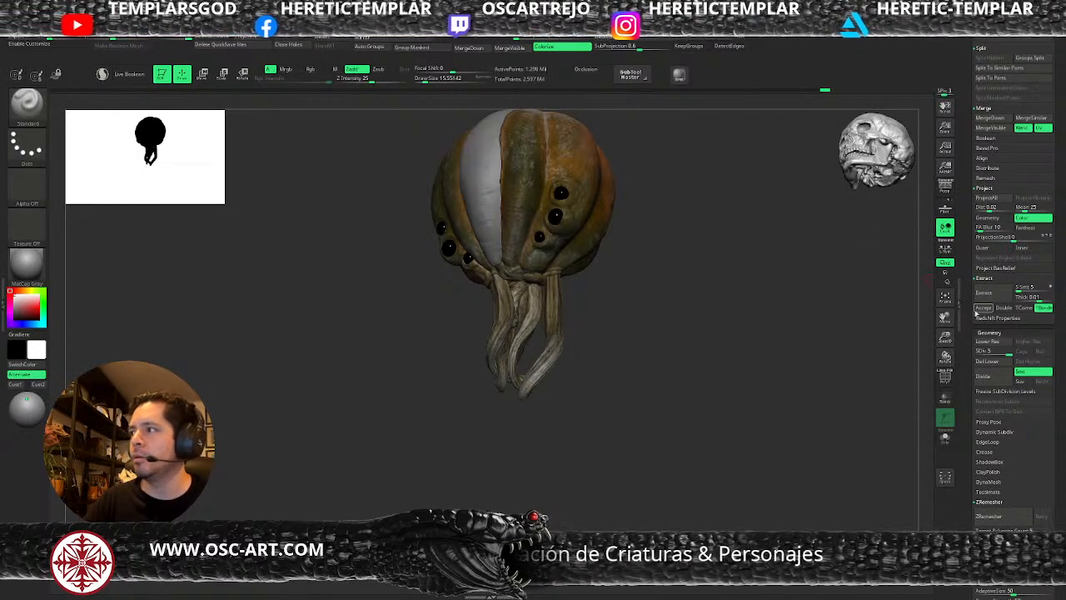
{"action": "left_click", "coordinate": [983, 307]}
Smooth the extracted rib plate along its length and its ragged side edge at a draw size of about 120.
{"action": "left_click_drag", "start_coordinate": [728, 332], "coordinate": [729, 344], "text": "shift"}
{"action": "mouse_move", "coordinate": [730, 343]}
{"action": "left_mouse_down", "text": "alt"}
{"action": "mouse_move", "coordinate": [724, 409]}
{"action": "mouse_move", "coordinate": [690, 345]}
{"action": "left_mouse_up", "text": "alt"}
{"action": "key", "text": "s"}
{"action": "mouse_move", "coordinate": [510, 305]}
{"action": "left_mouse_down"}
{"action": "mouse_move", "coordinate": [524, 305]}
{"action": "mouse_move", "coordinate": [497, 267]}
{"action": "mouse_move", "coordinate": [483, 347]}
{"action": "mouse_move", "coordinate": [441, 368]}
{"action": "left_mouse_up"}
{"action": "mouse_move", "coordinate": [485, 146]}
{"action": "left_mouse_down", "text": "shift"}
{"action": "mouse_move", "coordinate": [462, 185]}
{"action": "mouse_move", "coordinate": [485, 259]}
{"action": "mouse_move", "coordinate": [481, 354]}
{"action": "left_mouse_up", "text": "shift"}
{"action": "left_click_drag", "start_coordinate": [640, 261], "coordinate": [651, 273], "text": "ctrl"}
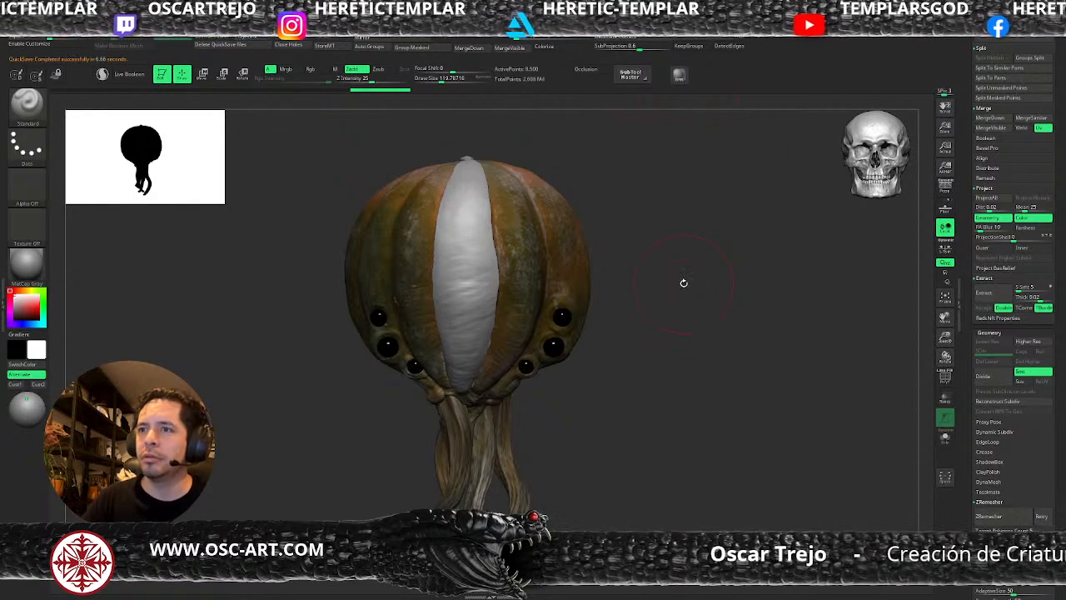
{"action": "key", "text": "s"}
{"action": "mouse_move", "coordinate": [490, 350]}
{"action": "left_mouse_down"}
{"action": "mouse_move", "coordinate": [467, 396]}
{"action": "mouse_move", "coordinate": [497, 276]}
{"action": "mouse_move", "coordinate": [491, 214]}
{"action": "mouse_move", "coordinate": [473, 214]}
{"action": "mouse_move", "coordinate": [497, 234]}
{"action": "left_mouse_up"}
Even out the rib plate's outline from the front and side with the Move and Smooth brushes.
{"action": "key", "text": "s"}
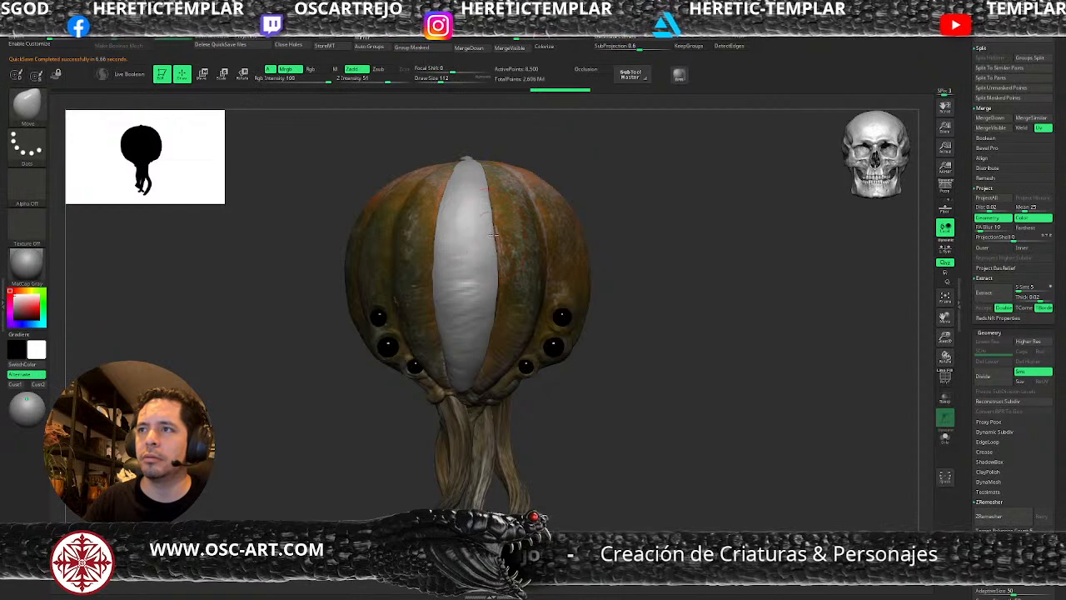
{"action": "left_click_drag", "start_coordinate": [431, 247], "coordinate": [410, 266]}
{"action": "left_click_drag", "start_coordinate": [337, 356], "coordinate": [387, 294]}
{"action": "left_click_drag", "start_coordinate": [440, 218], "coordinate": [441, 190]}
{"action": "mouse_move", "coordinate": [543, 218]}
{"action": "left_mouse_down", "text": "alt"}
{"action": "mouse_move", "coordinate": [533, 192]}
{"action": "mouse_move", "coordinate": [552, 230]}
{"action": "mouse_move", "coordinate": [604, 231]}
{"action": "mouse_move", "coordinate": [446, 290]}
{"action": "left_mouse_up", "text": "alt"}
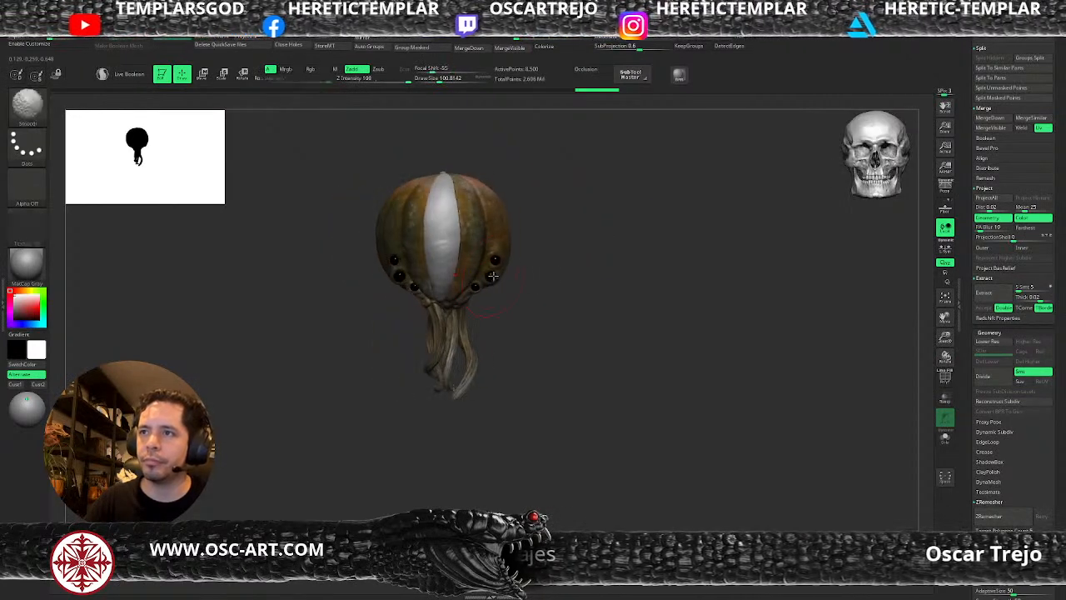
{"action": "left_click_drag", "start_coordinate": [371, 351], "coordinate": [426, 329], "text": "alt"}
{"action": "key", "text": "s"}
{"action": "left_click_drag", "start_coordinate": [381, 391], "coordinate": [429, 390]}
{"action": "mouse_move", "coordinate": [429, 390]}
{"action": "left_mouse_down", "text": "alt"}
{"action": "mouse_move", "coordinate": [390, 377]}
{"action": "mouse_move", "coordinate": [509, 300]}
{"action": "mouse_move", "coordinate": [480, 328]}
{"action": "left_mouse_up", "text": "alt"}
Add a new layer to the extracted rib plate and record on it.
{"action": "left_click_drag", "start_coordinate": [968, 465], "coordinate": [968, 105]}
{"action": "left_click", "coordinate": [983, 476]}
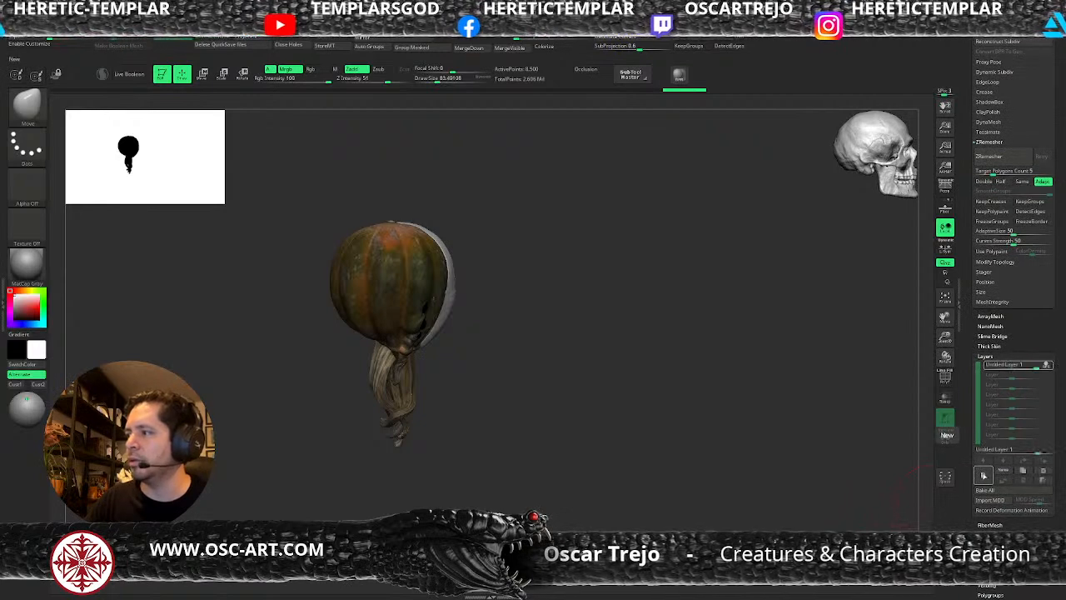
{"action": "left_click", "coordinate": [1000, 472]}
{"action": "key", "text": "Return"}
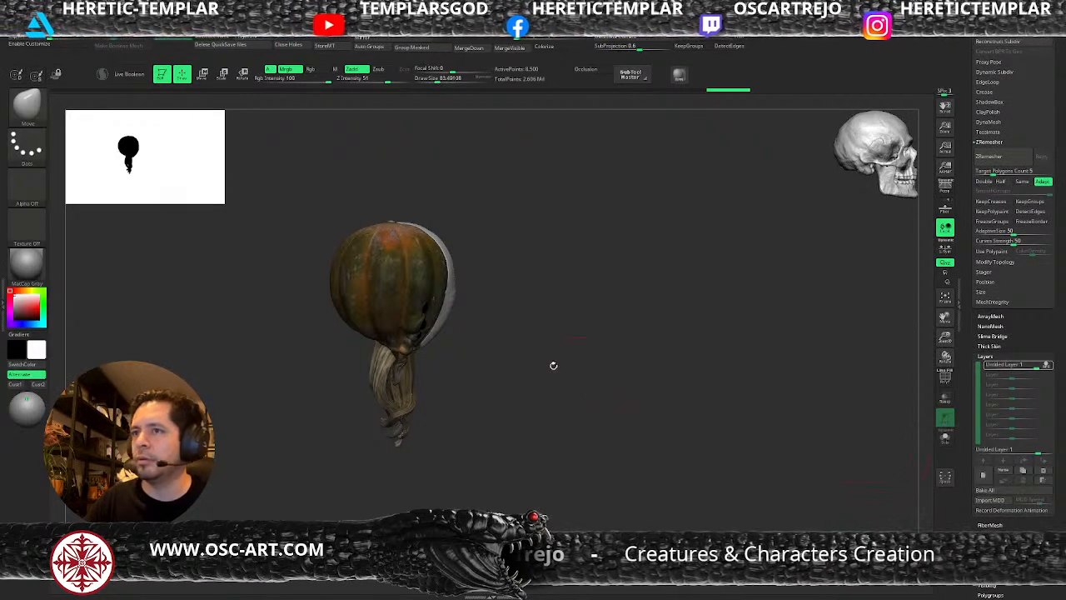
Swing the rib plate's lower end outward from the pumpkin with a mask and the gizmo, and refine its curve with the Move brush.
{"action": "key", "text": "s"}
{"action": "left_click_drag", "start_coordinate": [419, 347], "coordinate": [460, 345]}
{"action": "mouse_move", "coordinate": [453, 291]}
{"action": "left_mouse_down"}
{"action": "mouse_move", "coordinate": [465, 281]}
{"action": "mouse_move", "coordinate": [458, 259]}
{"action": "left_mouse_up"}
{"action": "key", "text": "s"}
{"action": "left_click_drag", "start_coordinate": [555, 234], "coordinate": [401, 398], "text": "ctrl"}
{"action": "left_click", "coordinate": [450, 262], "text": "ctrl"}
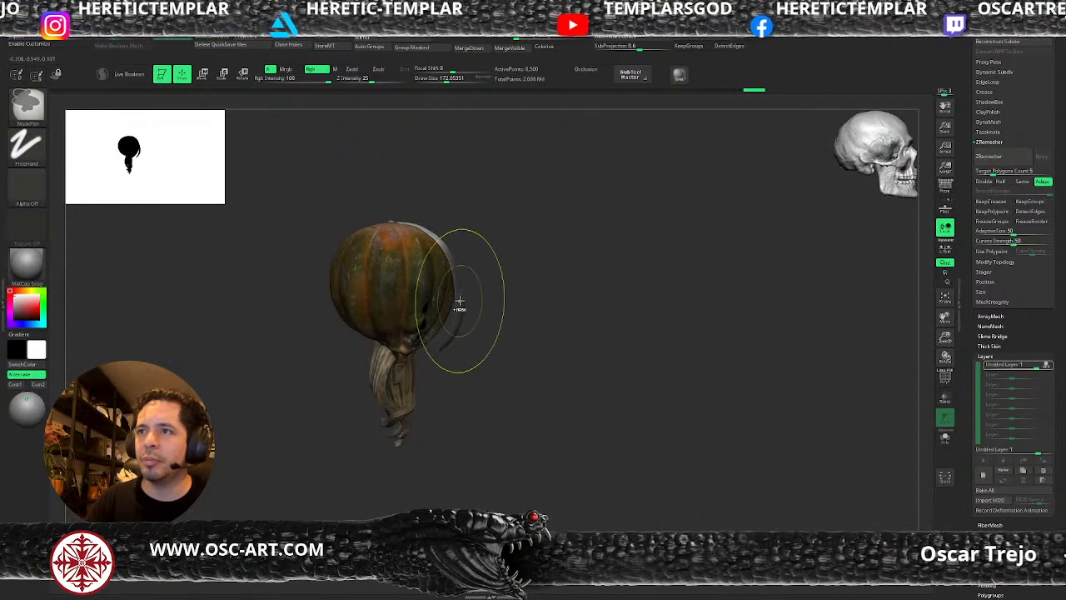
{"action": "key", "text": "w"}
{"action": "left_click_drag", "start_coordinate": [422, 309], "coordinate": [471, 207], "text": "alt"}
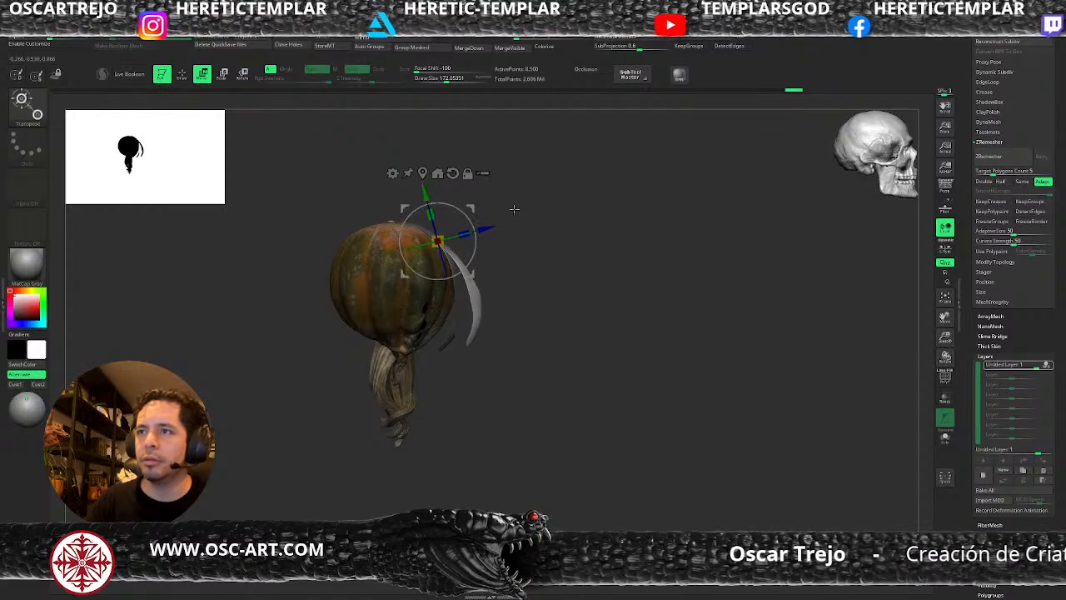
{"action": "key", "text": "q"}
{"action": "mouse_move", "coordinate": [511, 291]}
{"action": "left_mouse_down"}
{"action": "mouse_move", "coordinate": [500, 293]}
{"action": "mouse_move", "coordinate": [555, 257]}
{"action": "mouse_move", "coordinate": [625, 248]}
{"action": "mouse_move", "coordinate": [631, 274]}
{"action": "left_mouse_up"}
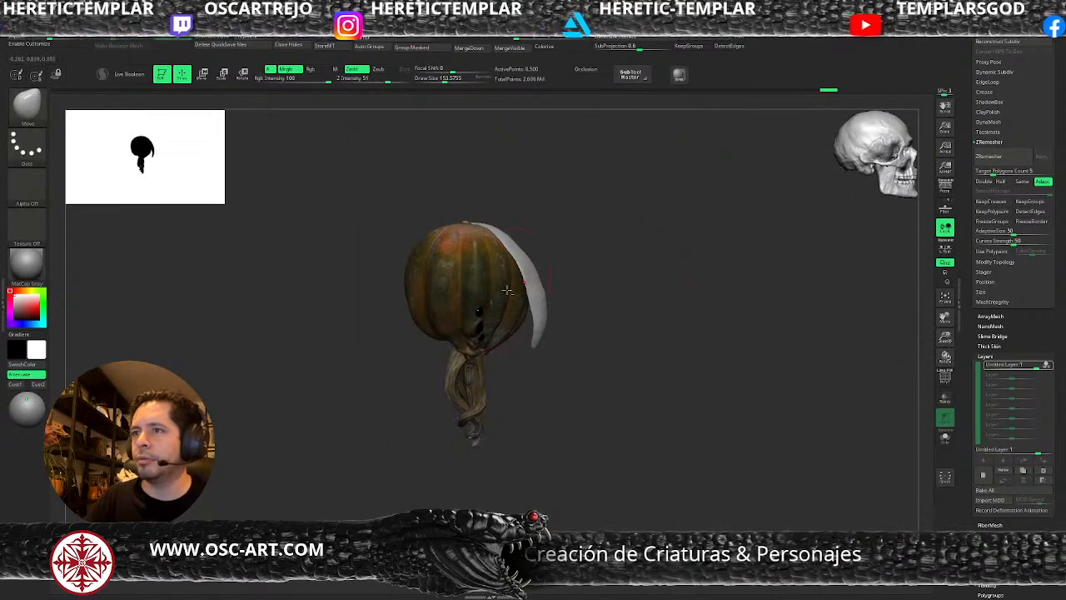
Stop recording the plate's layer and test its opening movement, leaving the layer intensity at about 0.25.
{"action": "left_click", "coordinate": [1048, 365]}
{"action": "left_click_drag", "start_coordinate": [1038, 367], "coordinate": [1022, 369]}
{"action": "left_click_drag", "start_coordinate": [658, 410], "coordinate": [661, 403]}
{"action": "mouse_move", "coordinate": [1017, 364]}
{"action": "left_mouse_down"}
{"action": "mouse_move", "coordinate": [1030, 368]}
{"action": "mouse_move", "coordinate": [1014, 374]}
{"action": "left_mouse_up"}
Hide the Extract4 subtool and make pumpkin_v2 the active subtool.
{"action": "scroll", "coordinate": [1004, 334], "scroll_direction": "up", "scroll_amount": 5}
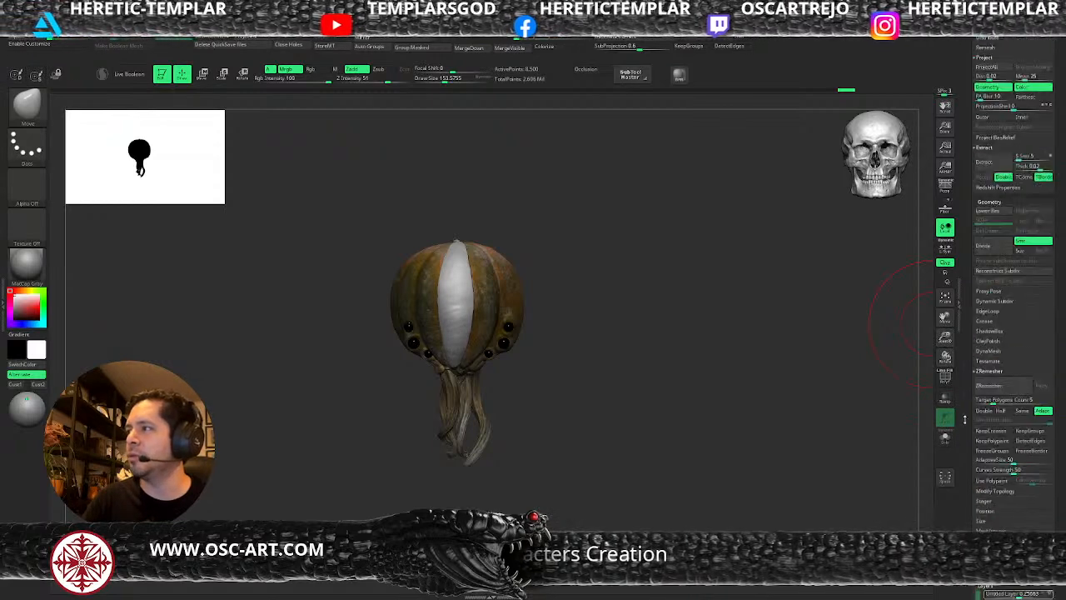
{"action": "scroll", "coordinate": [1004, 316], "scroll_direction": "up", "scroll_amount": 10}
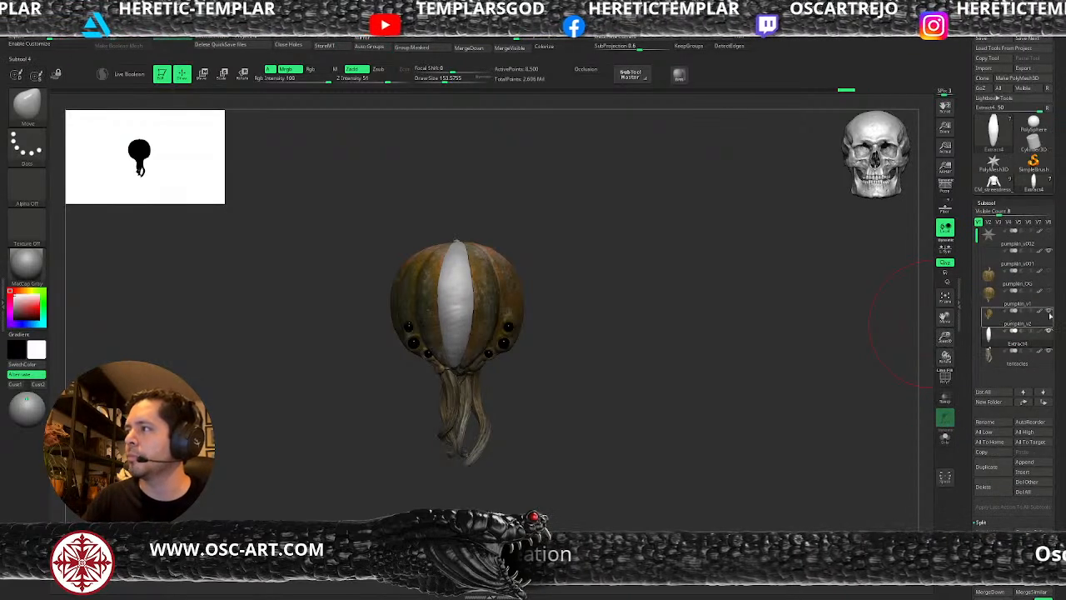
{"action": "left_click", "coordinate": [502, 305], "text": "alt"}
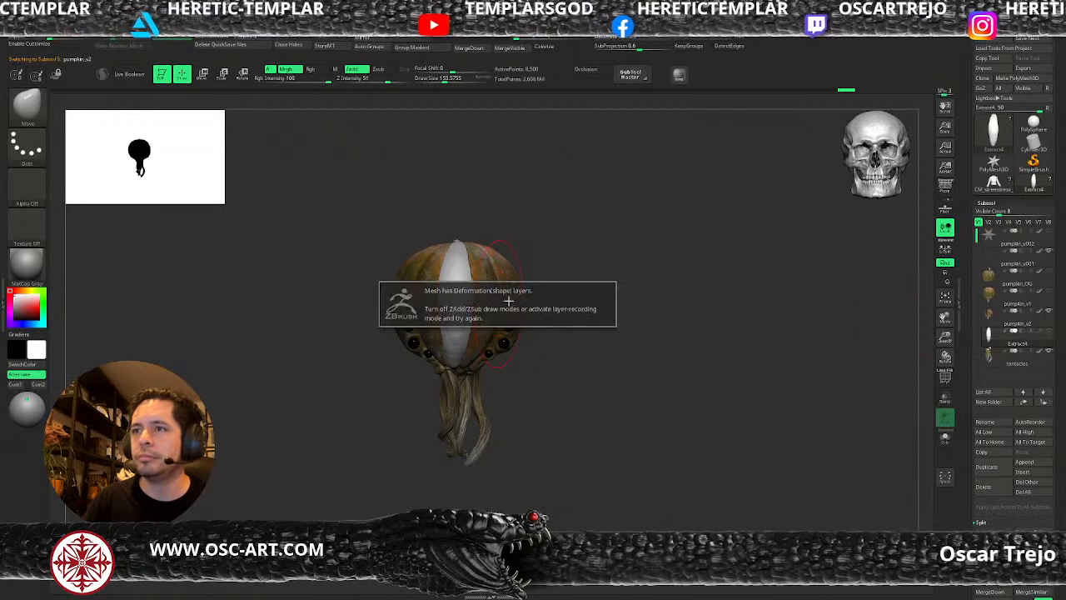
{"action": "mouse_move", "coordinate": [588, 259]}
{"action": "left_mouse_down", "text": "ctrl"}
{"action": "mouse_move", "coordinate": [588, 284]}
{"action": "mouse_move", "coordinate": [683, 275]}
{"action": "mouse_move", "coordinate": [659, 252]}
{"action": "left_mouse_up", "text": "ctrl"}
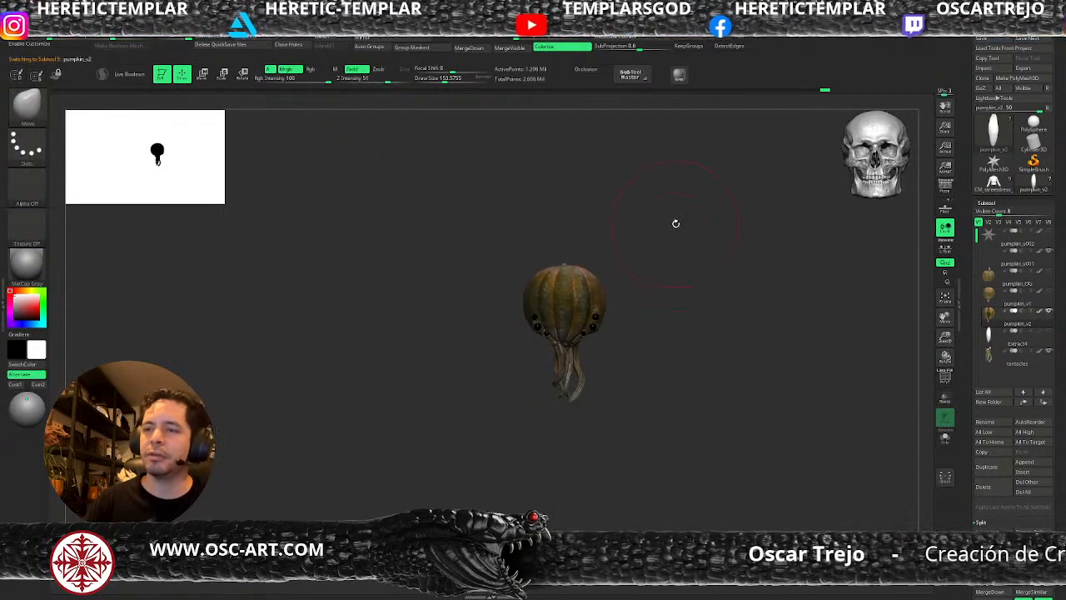
{"action": "mouse_move", "coordinate": [26, 265]}
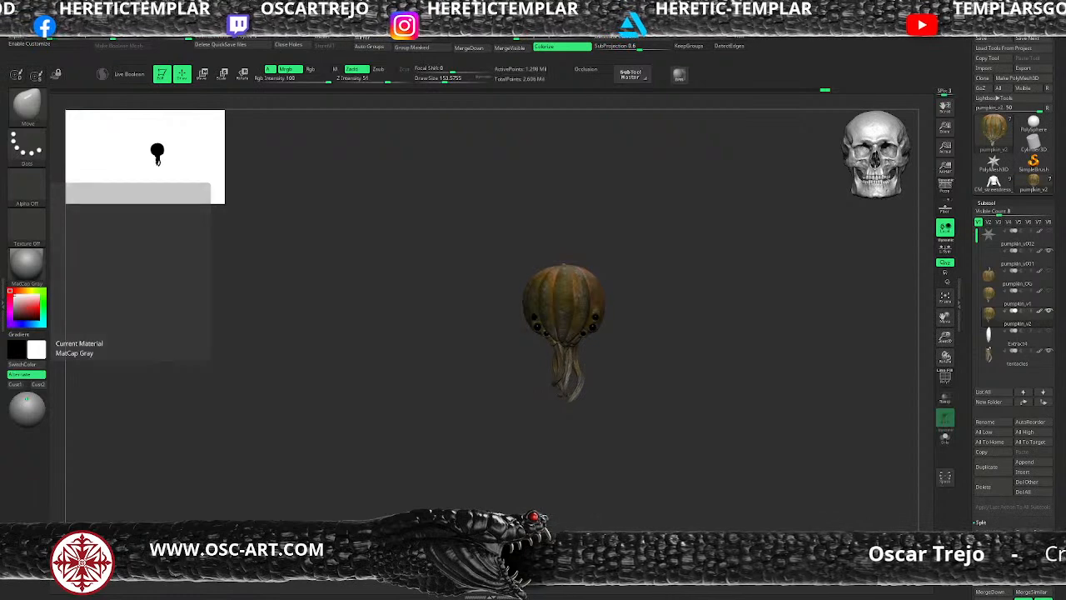
{"action": "key", "text": "f"}
{"action": "left_click_drag", "start_coordinate": [756, 422], "coordinate": [746, 399], "text": "alt"}
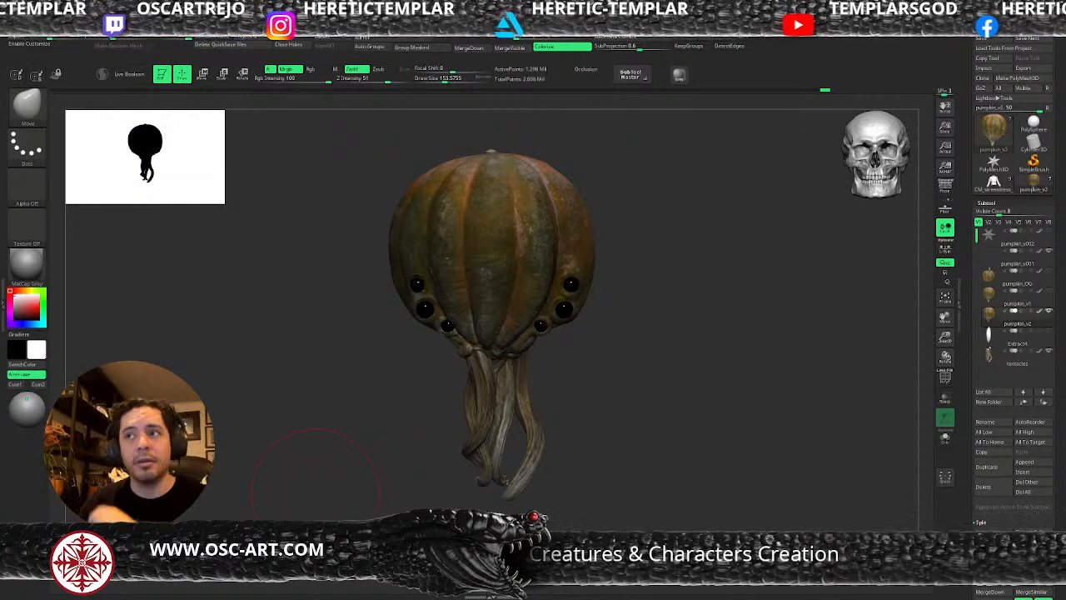
{"action": "left_click_drag", "start_coordinate": [715, 335], "coordinate": [745, 318]}
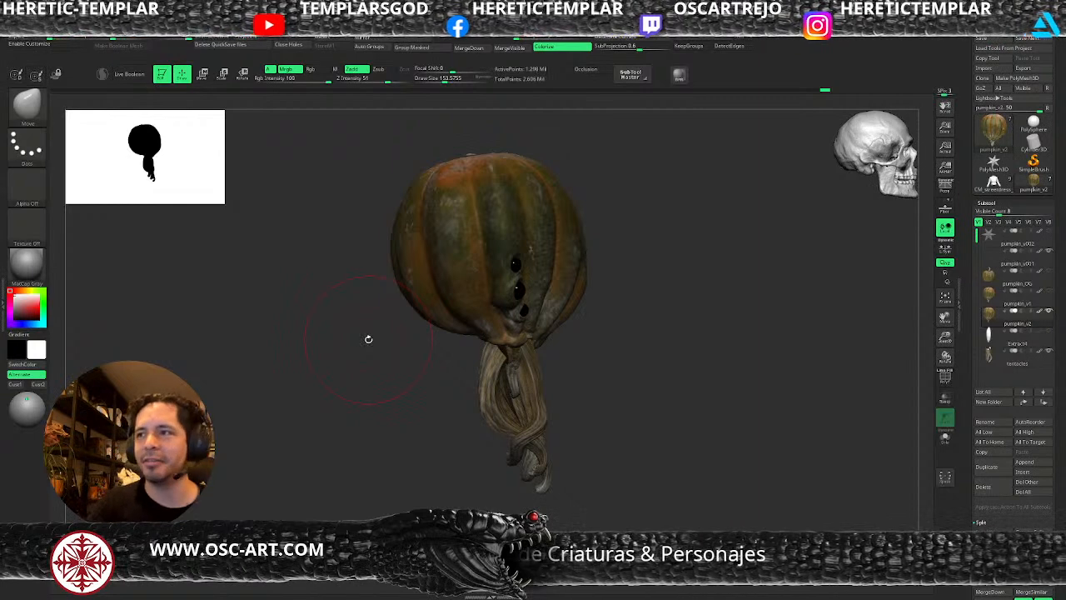
Adjust the pumpkin's lower front profile beside the eyes with the Move brush at a draw size of about 145.
{"action": "mouse_move", "coordinate": [630, 316]}
{"action": "left_mouse_down"}
{"action": "mouse_move", "coordinate": [619, 314]}
{"action": "mouse_move", "coordinate": [604, 350]}
{"action": "left_mouse_up"}
{"action": "key", "text": "s"}
{"action": "left_click", "coordinate": [590, 351]}
{"action": "key", "text": "s"}
{"action": "left_click", "coordinate": [587, 357]}
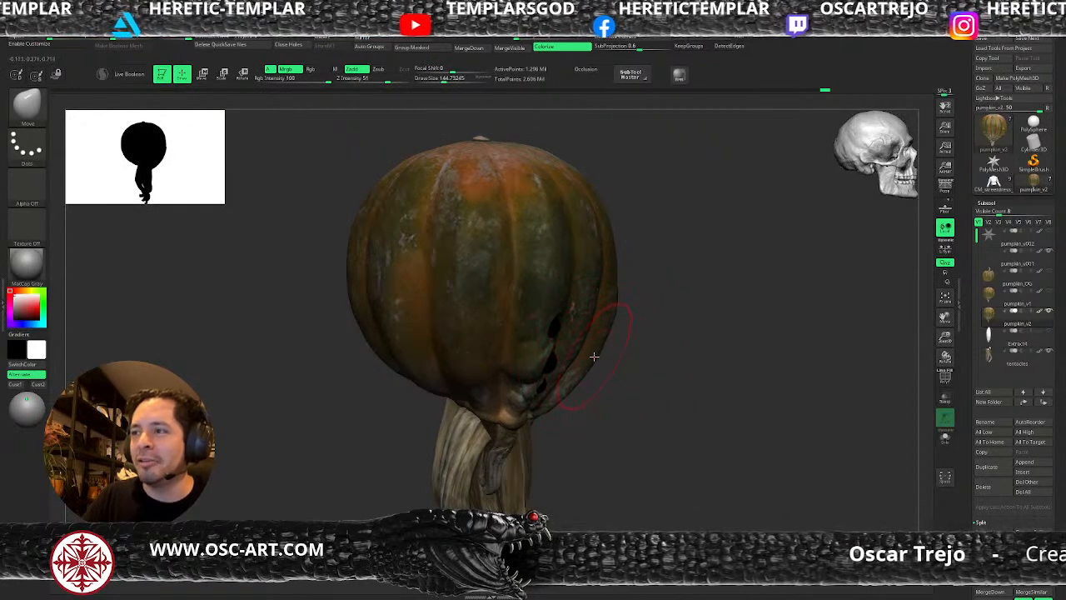
Switch to ClayBuildup and build up the tentacle root beneath the eyes at a draw size of about 33.
{"action": "key", "text": "b"}
{"action": "key", "text": "c"}
{"action": "key", "text": "b"}
{"action": "mouse_move", "coordinate": [638, 312]}
{"action": "left_mouse_down", "text": "shift"}
{"action": "mouse_move", "coordinate": [595, 284]}
{"action": "mouse_move", "coordinate": [616, 297]}
{"action": "mouse_move", "coordinate": [609, 376]}
{"action": "mouse_move", "coordinate": [592, 394]}
{"action": "mouse_move", "coordinate": [668, 445]}
{"action": "left_mouse_up", "text": "shift"}
{"action": "key", "text": "s"}
{"action": "left_click", "coordinate": [609, 278]}
{"action": "key", "text": "s"}
{"action": "left_click", "coordinate": [591, 408]}
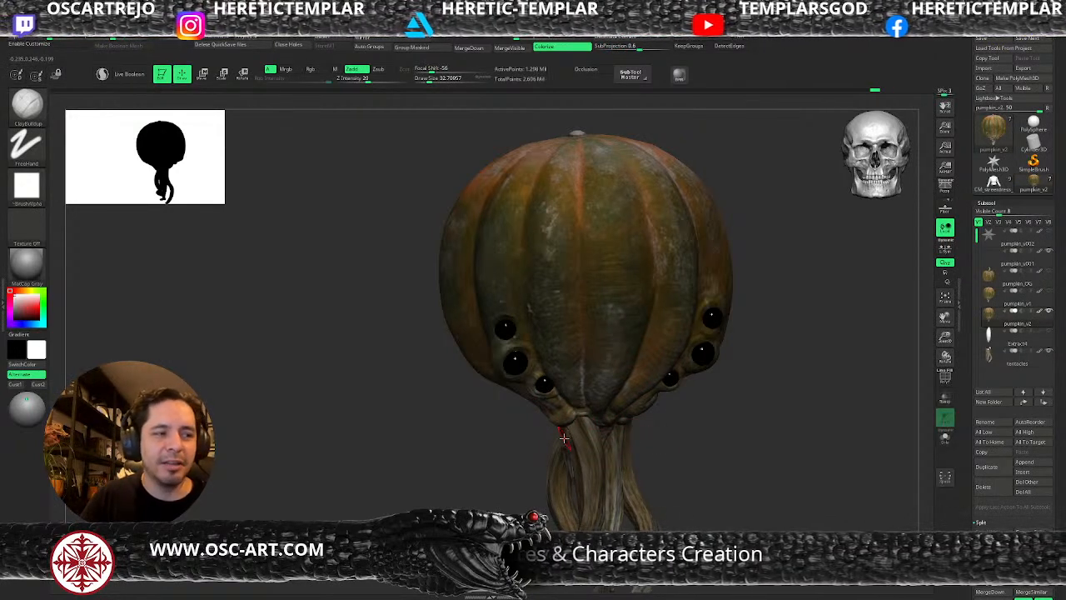
Lower pumpkin_v2 by two subdivision levels and reduce the ClayBuildup draw size to about 22 for work around the eyes.
{"action": "left_click_drag", "start_coordinate": [708, 408], "coordinate": [581, 316]}
{"action": "key", "text": "s"}
{"action": "left_click", "coordinate": [551, 300]}
{"action": "key", "text": "s"}
{"action": "left_click", "coordinate": [505, 308]}
{"action": "key", "text": "shift+d"}
{"action": "key", "text": "shift+d"}
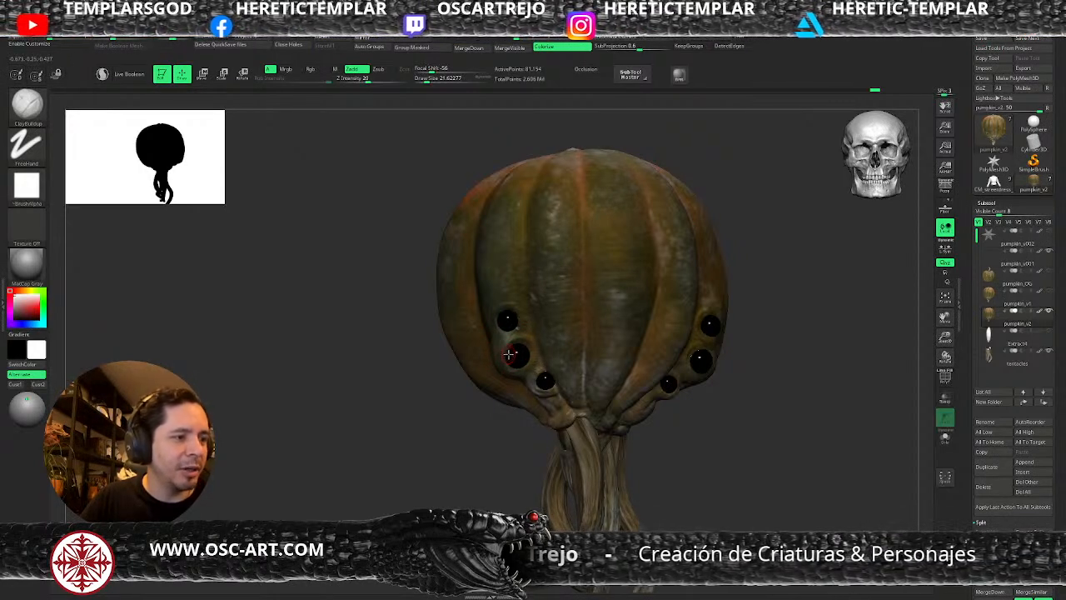
Smooth the surface around the upper eye socket at a draw size of about 31.
{"action": "left_click_drag", "start_coordinate": [788, 428], "coordinate": [730, 433], "text": "alt"}
{"action": "key", "text": "d"}
{"action": "left_click_drag", "start_coordinate": [418, 376], "coordinate": [446, 361]}
{"action": "key", "text": "shift+d"}
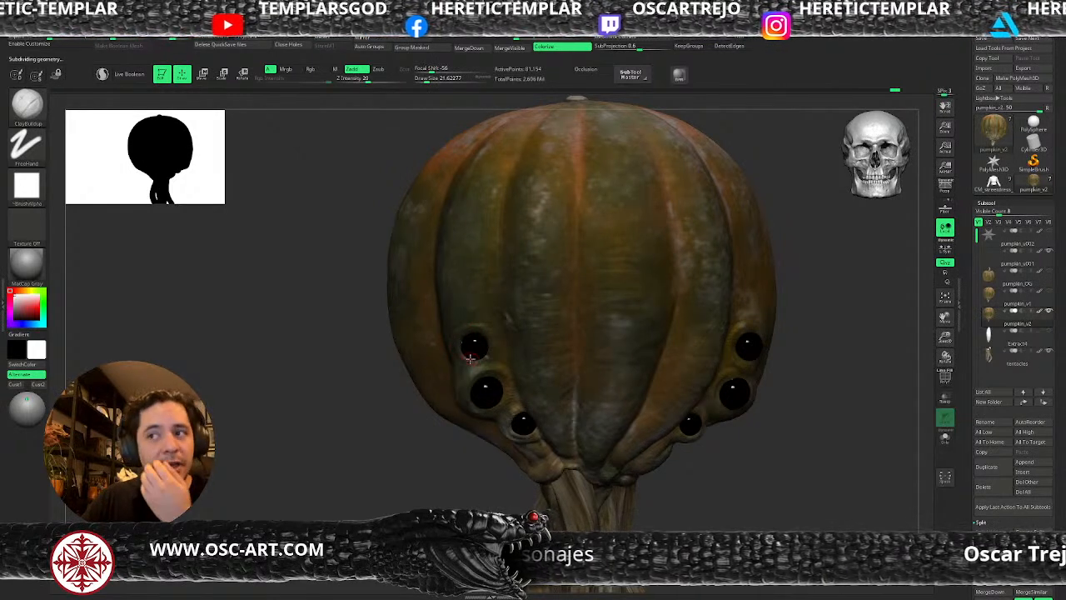
{"action": "key", "text": "s"}
{"action": "left_click", "coordinate": [490, 349]}
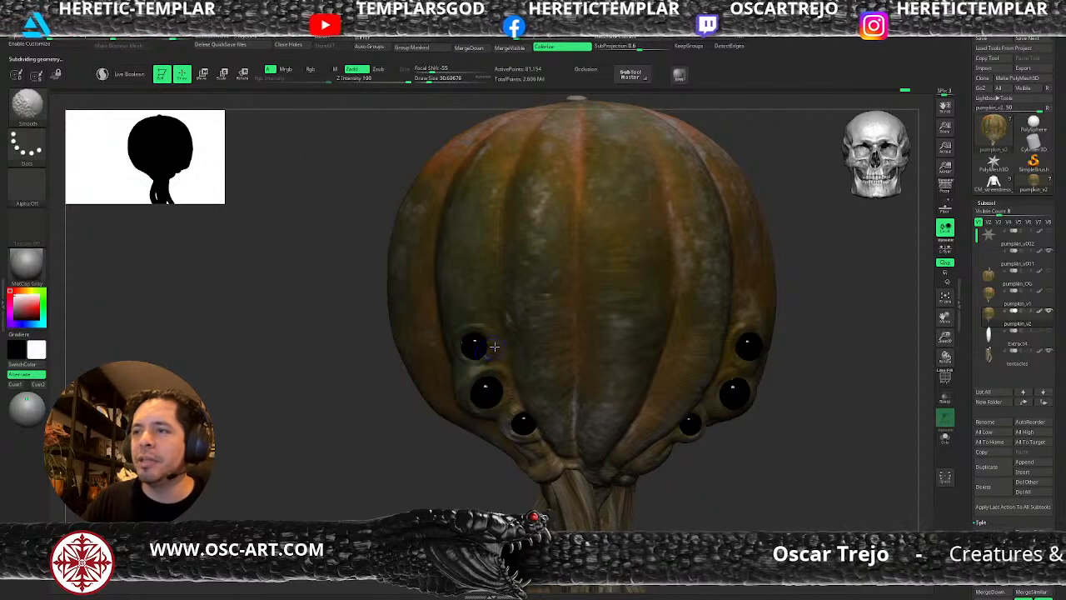
{"action": "left_click_drag", "start_coordinate": [694, 509], "coordinate": [637, 390], "text": "alt"}
Carve creases with DamStandard into the folds below the eyes where the pumpkin meets the tentacles.
{"action": "mouse_move", "coordinate": [429, 420]}
{"action": "left_mouse_down"}
{"action": "mouse_move", "coordinate": [475, 436]}
{"action": "mouse_move", "coordinate": [479, 473]}
{"action": "left_mouse_up"}
{"action": "key", "text": "b"}
{"action": "key", "text": "d"}
{"action": "key", "text": "s"}
{"action": "key", "text": "s"}
{"action": "left_click", "coordinate": [530, 438]}
{"action": "key", "text": "s"}
{"action": "left_click", "coordinate": [570, 435]}
{"action": "left_click_drag", "start_coordinate": [563, 447], "coordinate": [544, 456]}
{"action": "mouse_move", "coordinate": [497, 484]}
{"action": "left_mouse_down"}
{"action": "mouse_move", "coordinate": [545, 481]}
{"action": "mouse_move", "coordinate": [535, 455]}
{"action": "mouse_move", "coordinate": [559, 453]}
{"action": "left_mouse_up"}
{"action": "key", "text": "bracketleft"}
{"action": "mouse_move", "coordinate": [615, 474]}
{"action": "left_mouse_down", "text": "alt"}
{"action": "mouse_move", "coordinate": [617, 505]}
{"action": "mouse_move", "coordinate": [486, 467]}
{"action": "left_mouse_up", "text": "alt"}
{"action": "left_click_drag", "start_coordinate": [458, 515], "coordinate": [500, 437], "text": "alt"}
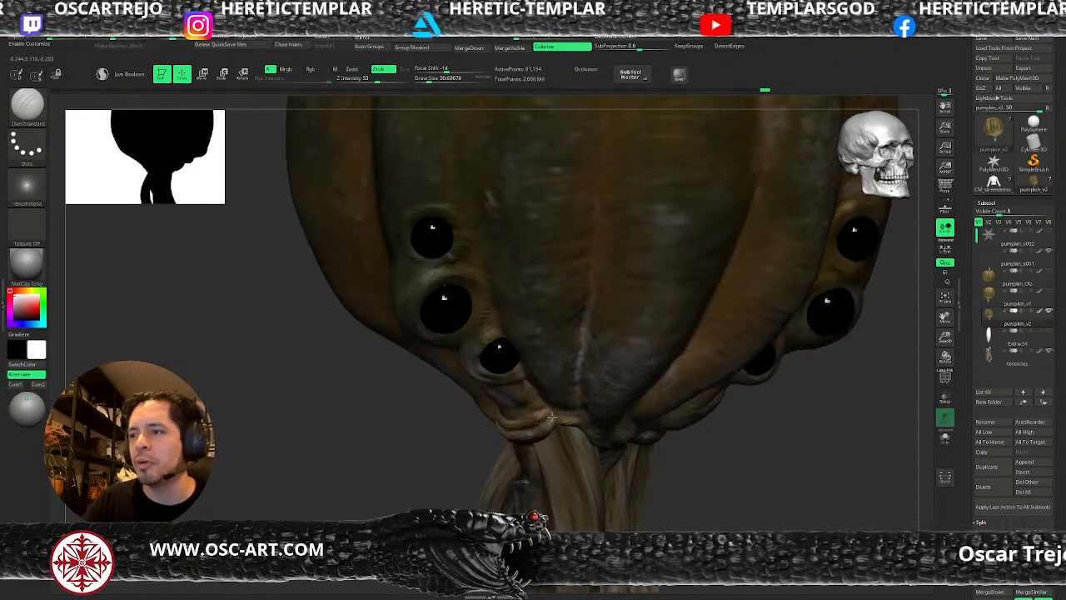
Build up the fold at the pumpkin's lower tip above the tentacles with ClayBuildup.
{"action": "key", "text": "b"}
{"action": "key", "text": "c"}
{"action": "key", "text": "b"}
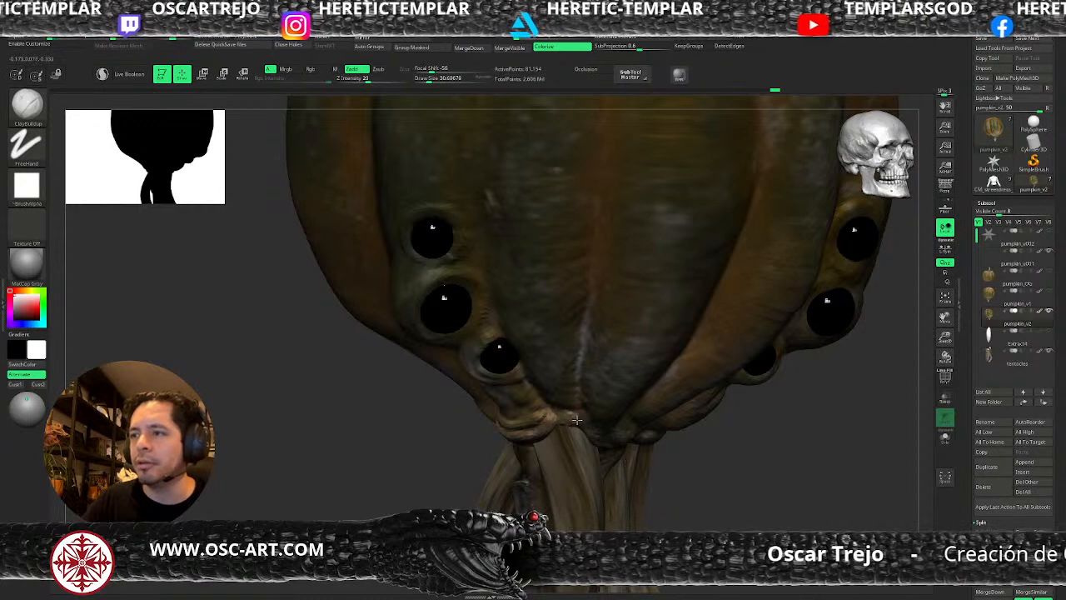
{"action": "left_click_drag", "start_coordinate": [680, 469], "coordinate": [673, 402], "text": "alt"}
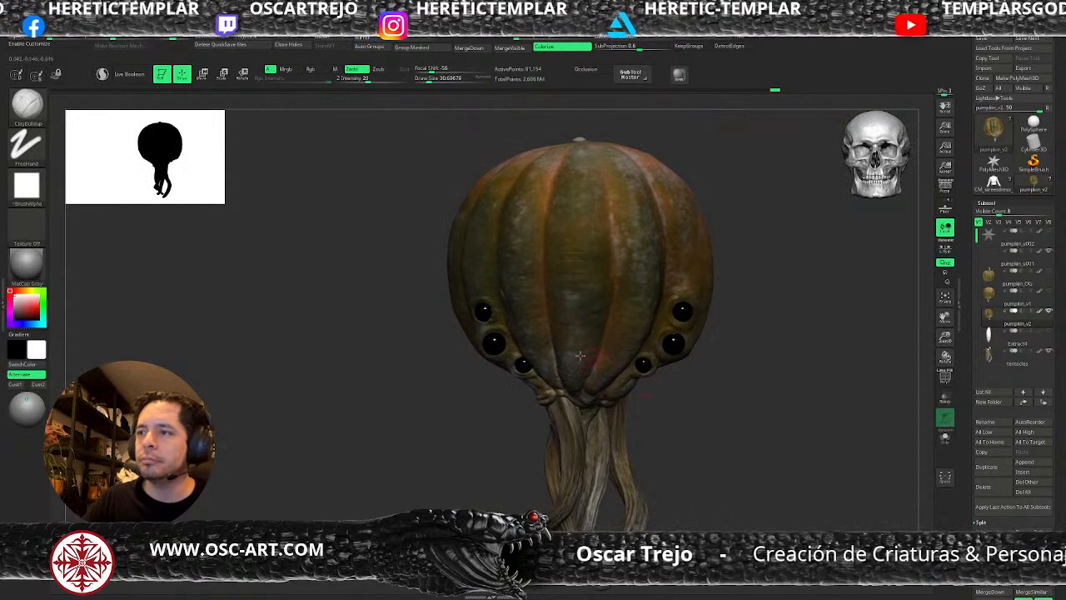
{"action": "left_click_drag", "start_coordinate": [461, 446], "coordinate": [442, 430], "text": "alt"}
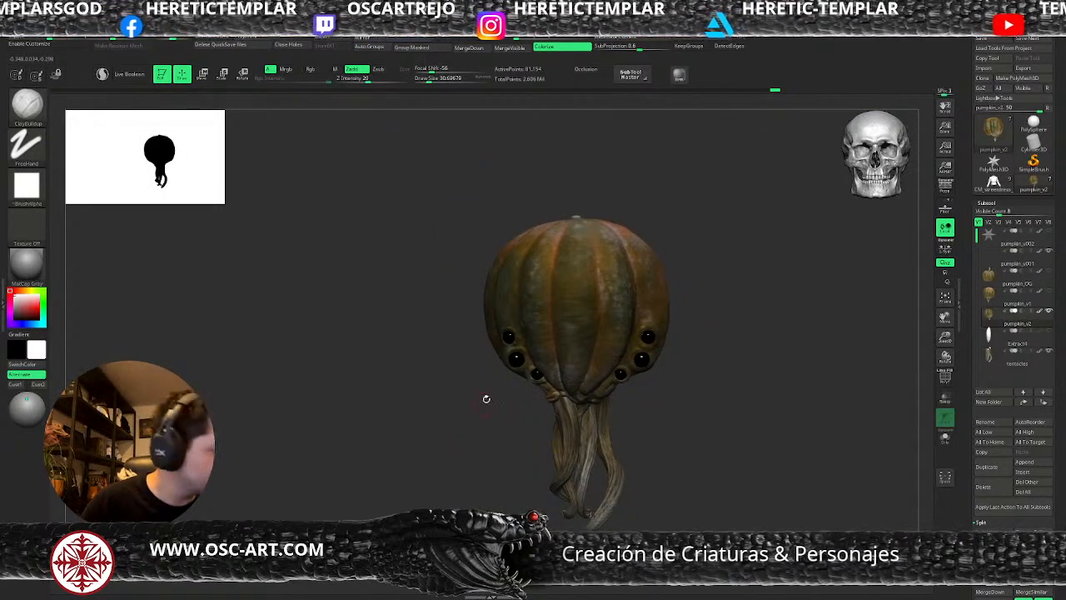
Reshape the pumpkin's lower outline around the eyes and tentacle roots with the Move brush at a draw size of about 80.
{"action": "mouse_move", "coordinate": [707, 361]}
{"action": "left_mouse_down"}
{"action": "mouse_move", "coordinate": [691, 370]}
{"action": "mouse_move", "coordinate": [695, 388]}
{"action": "mouse_move", "coordinate": [670, 395]}
{"action": "mouse_move", "coordinate": [665, 385]}
{"action": "left_mouse_up"}
{"action": "key", "text": "b"}
{"action": "key", "text": "m"}
{"action": "key", "text": "v"}
{"action": "mouse_move", "coordinate": [643, 427]}
{"action": "left_mouse_down"}
{"action": "mouse_move", "coordinate": [650, 438]}
{"action": "mouse_move", "coordinate": [472, 428]}
{"action": "mouse_move", "coordinate": [517, 391]}
{"action": "left_mouse_up"}
{"action": "left_click_drag", "start_coordinate": [672, 397], "coordinate": [563, 452]}
Select the tentacles subtool and place the transform gizmo on the left tentacle, masking the other tentacles.
{"action": "left_click", "coordinate": [565, 457], "text": "alt"}
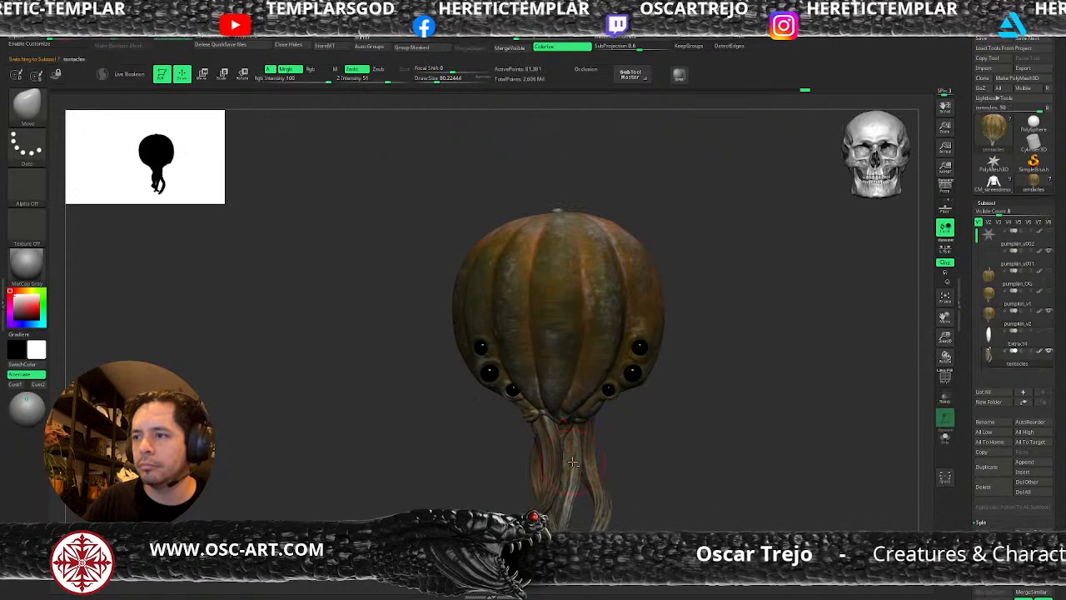
{"action": "key", "text": "w"}
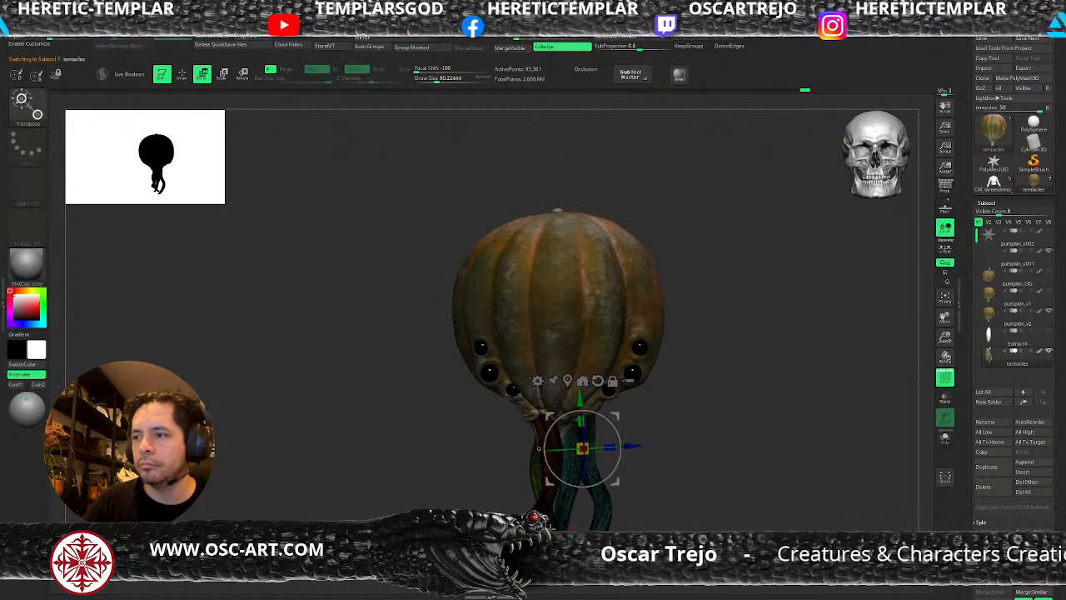
{"action": "key", "text": "q"}
{"action": "key", "text": "w"}
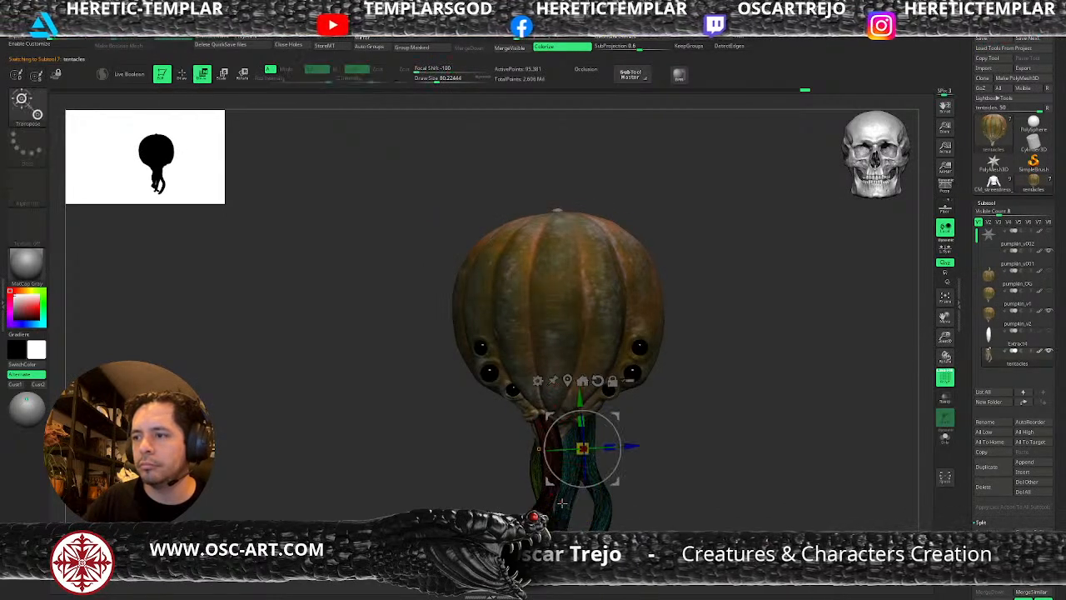
{"action": "left_click", "coordinate": [543, 511]}
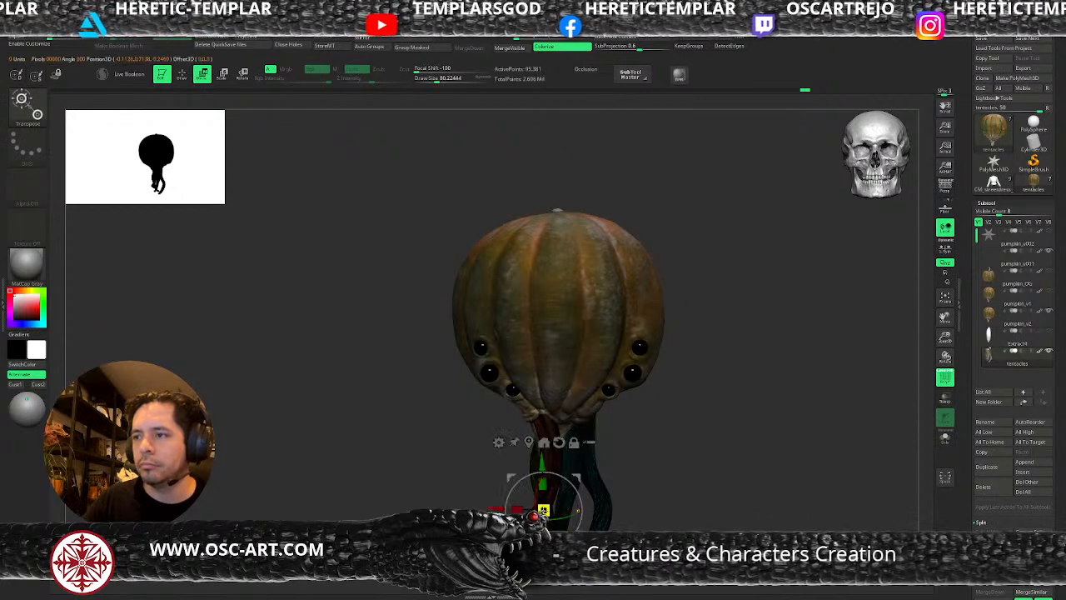
{"action": "key", "text": "shift+f"}
Try to duplicate the left tentacle and position the copy below the eyes on the left side.
{"action": "left_click_drag", "start_coordinate": [568, 479], "coordinate": [534, 484], "text": "ctrl"}
{"action": "key", "text": "ctrl+z"}
{"action": "left_click_drag", "start_coordinate": [449, 504], "coordinate": [533, 505]}
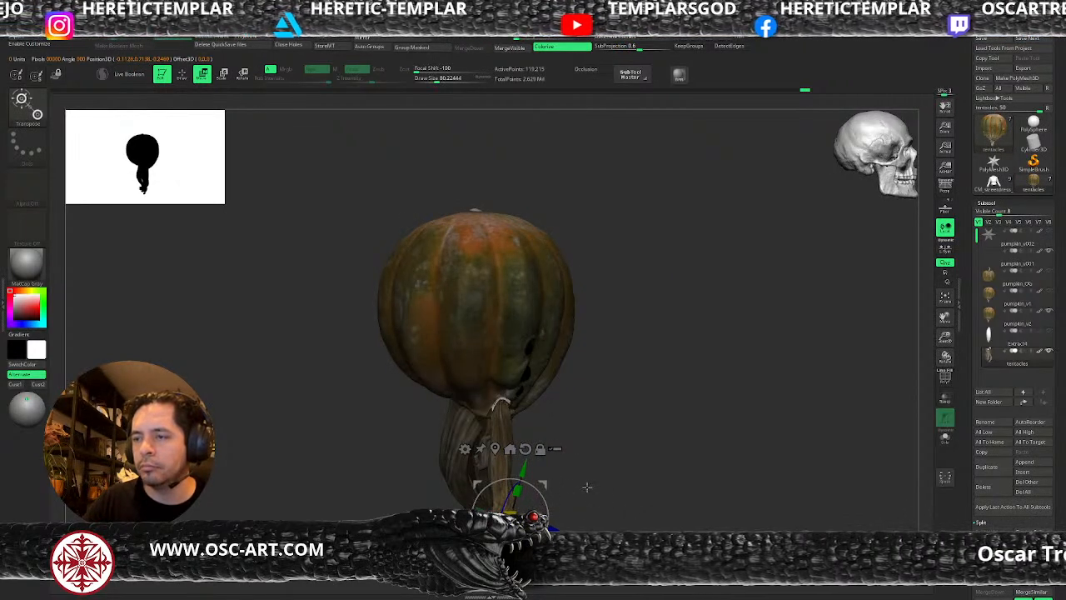
{"action": "left_click_drag", "start_coordinate": [475, 516], "coordinate": [375, 461]}
{"action": "left_click_drag", "start_coordinate": [614, 457], "coordinate": [549, 427], "text": "shift"}
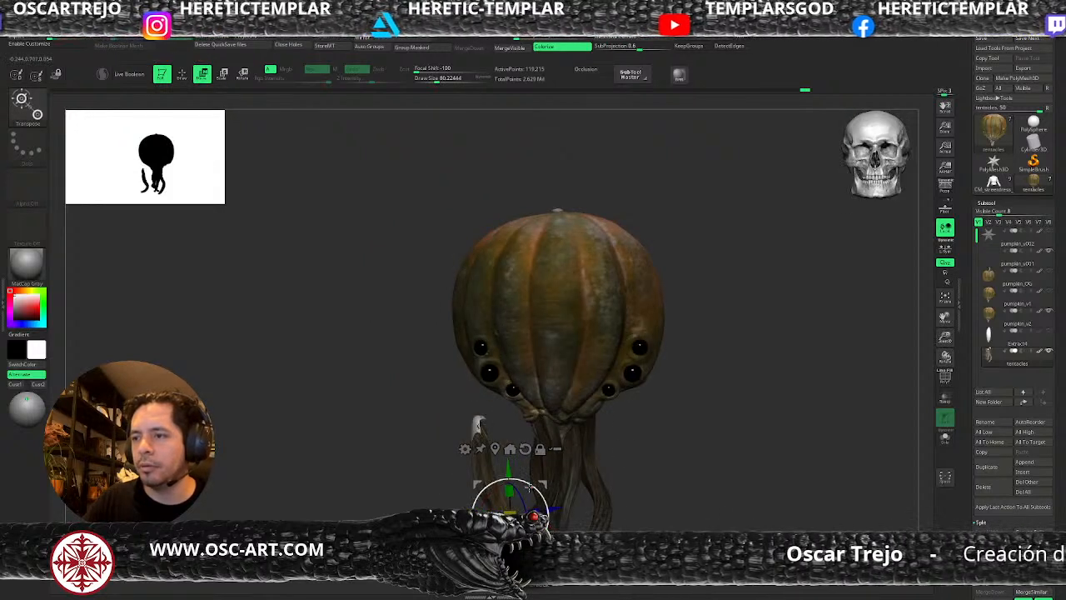
{"action": "left_click_drag", "start_coordinate": [530, 488], "coordinate": [533, 493]}
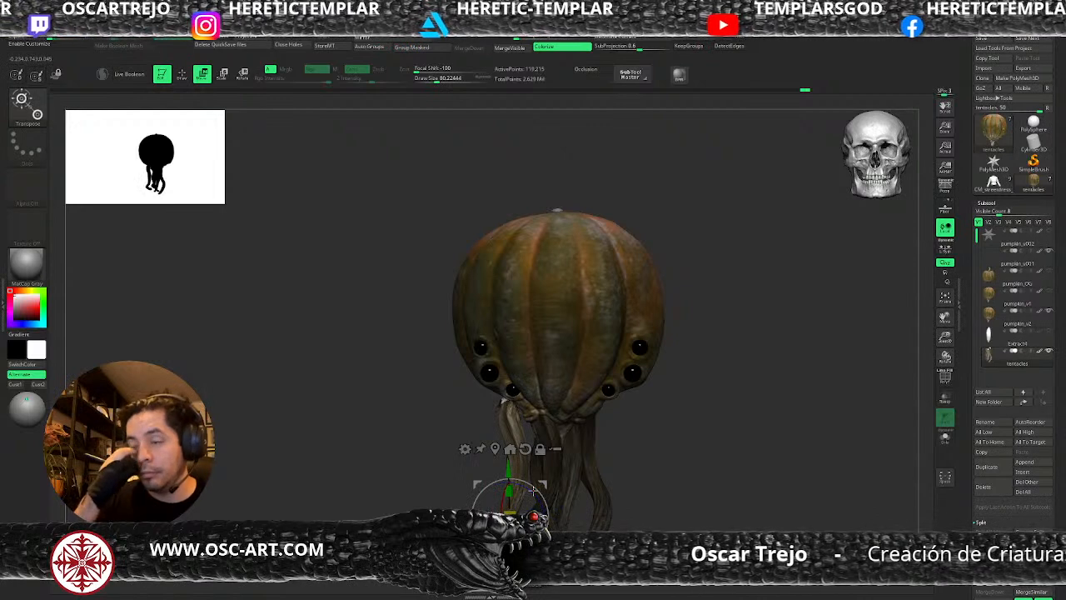
{"action": "key", "text": "ctrl+z"}
{"action": "key", "text": "ctrl+z"}
{"action": "key", "text": "q"}
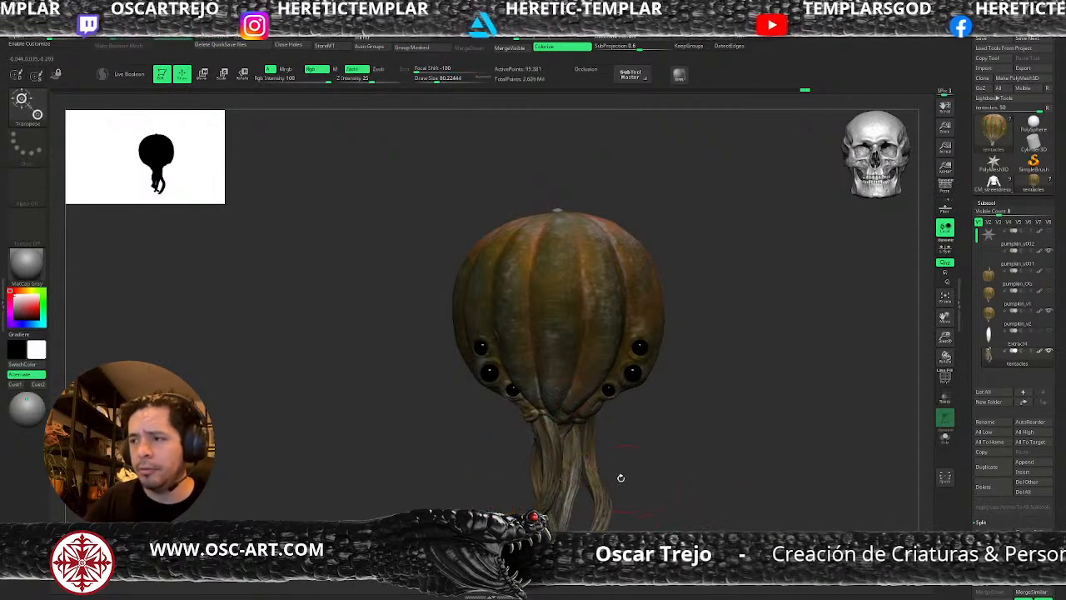
Duplicate a single tentacle with the transform gizmo, then turn and move the copy below the eyes on the left side.
{"action": "left_click", "coordinate": [596, 477], "text": "ctrl+shift"}
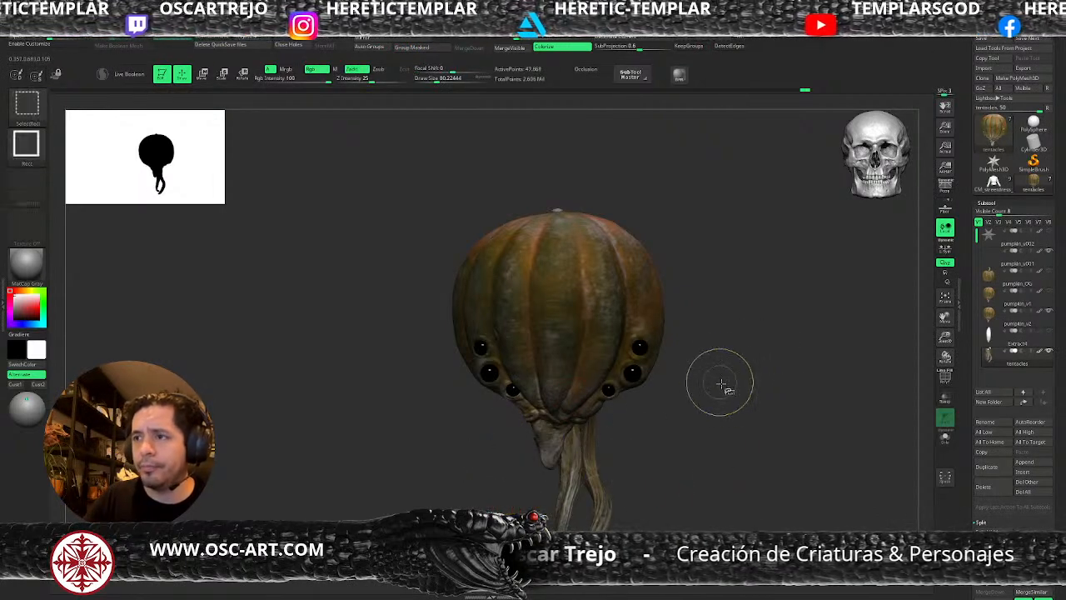
{"action": "left_click", "coordinate": [718, 378], "text": "ctrl+shift"}
{"action": "key", "text": "w"}
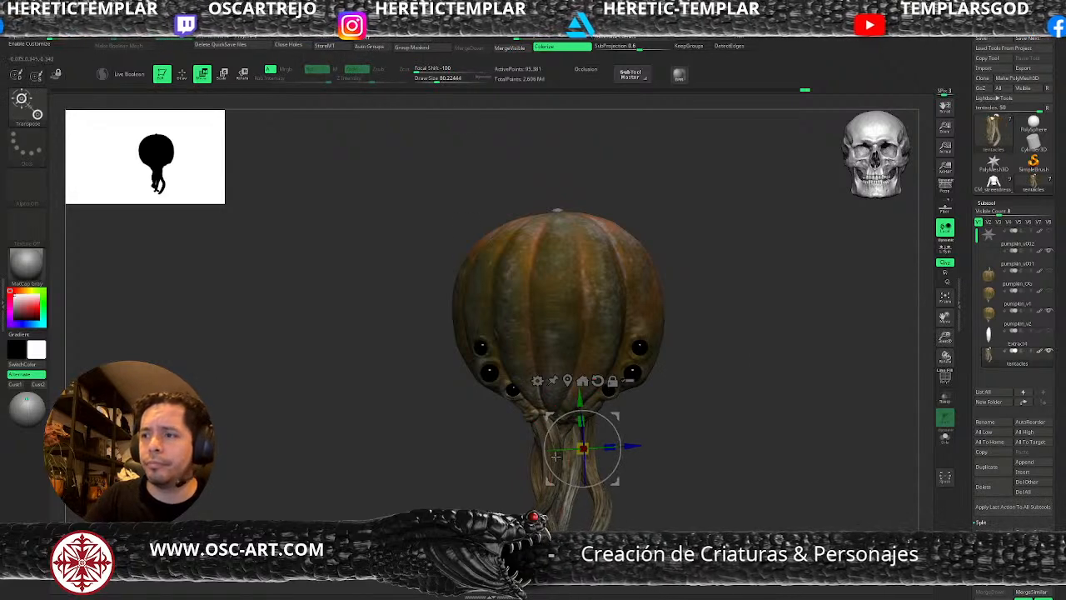
{"action": "key", "text": "q"}
{"action": "left_click", "coordinate": [554, 528], "text": "ctrl+shift"}
{"action": "left_click_drag", "start_coordinate": [714, 383], "coordinate": [583, 495], "text": "ctrl"}
{"action": "left_click", "coordinate": [587, 493], "text": "ctrl+shift"}
{"action": "key", "text": "w"}
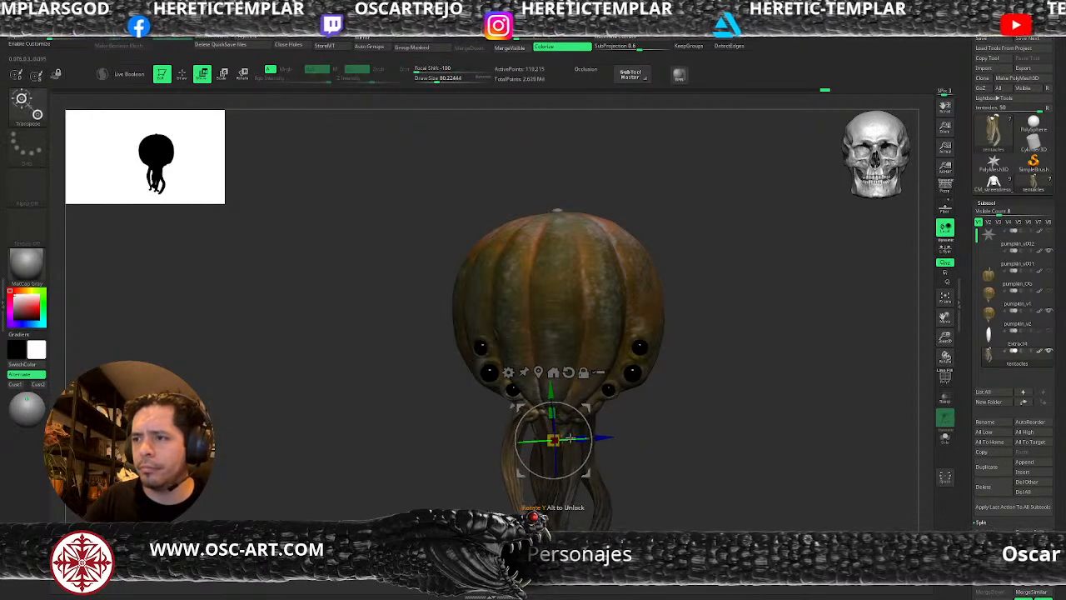
{"action": "left_click", "coordinate": [569, 372], "text": "alt"}
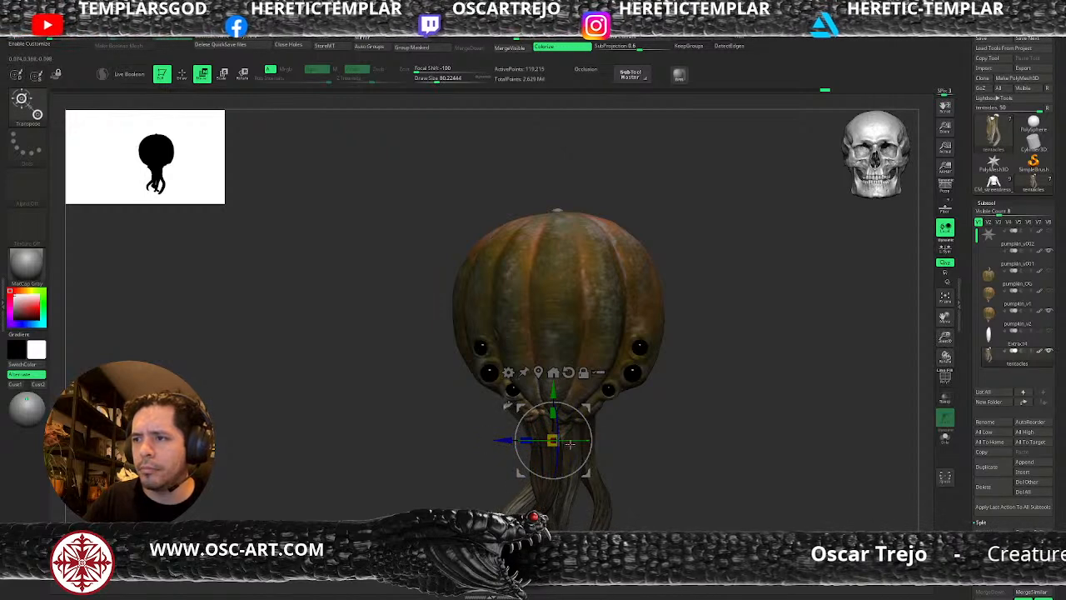
{"action": "left_click_drag", "start_coordinate": [596, 414], "coordinate": [559, 404]}
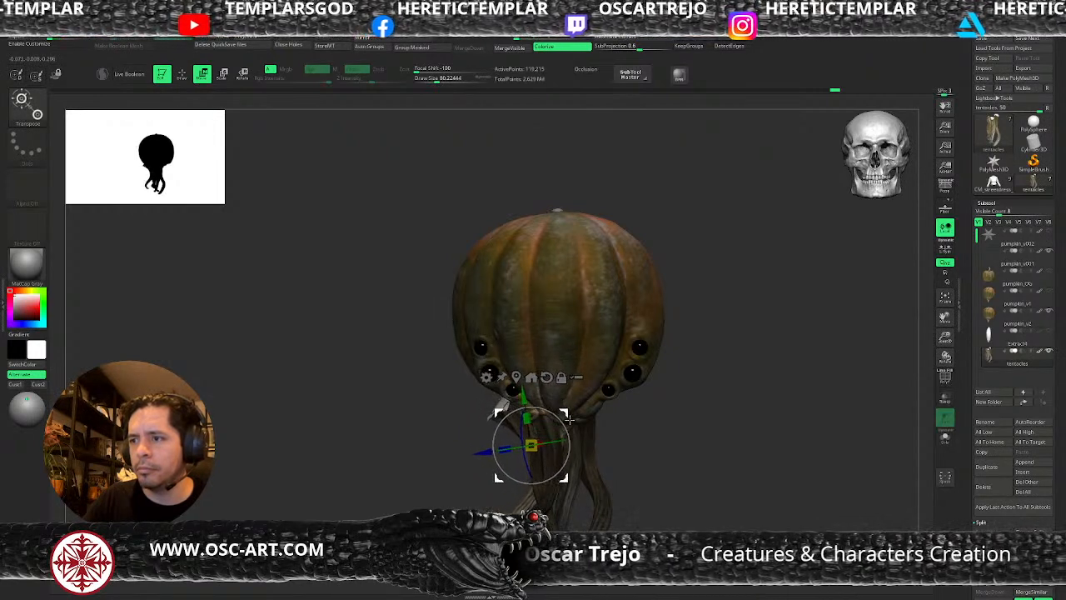
Reshape the copied tentacle with the Move brush so its upper end meets the pumpkin's underside.
{"action": "key", "text": "q"}
{"action": "right_click_drag", "start_coordinate": [533, 476], "coordinate": [654, 465]}
{"action": "key", "text": "s"}
{"action": "left_click", "coordinate": [554, 472]}
{"action": "left_click_drag", "start_coordinate": [552, 471], "coordinate": [581, 458]}
{"action": "key", "text": "s"}
{"action": "left_click", "coordinate": [583, 443]}
{"action": "left_click_drag", "start_coordinate": [581, 405], "coordinate": [540, 404]}
{"action": "right_click_drag", "start_coordinate": [587, 429], "coordinate": [546, 423]}
Bow the copied tentacle outward with the Move brush at a draw size of about 177.
{"action": "key", "text": "s"}
{"action": "left_click", "coordinate": [555, 426]}
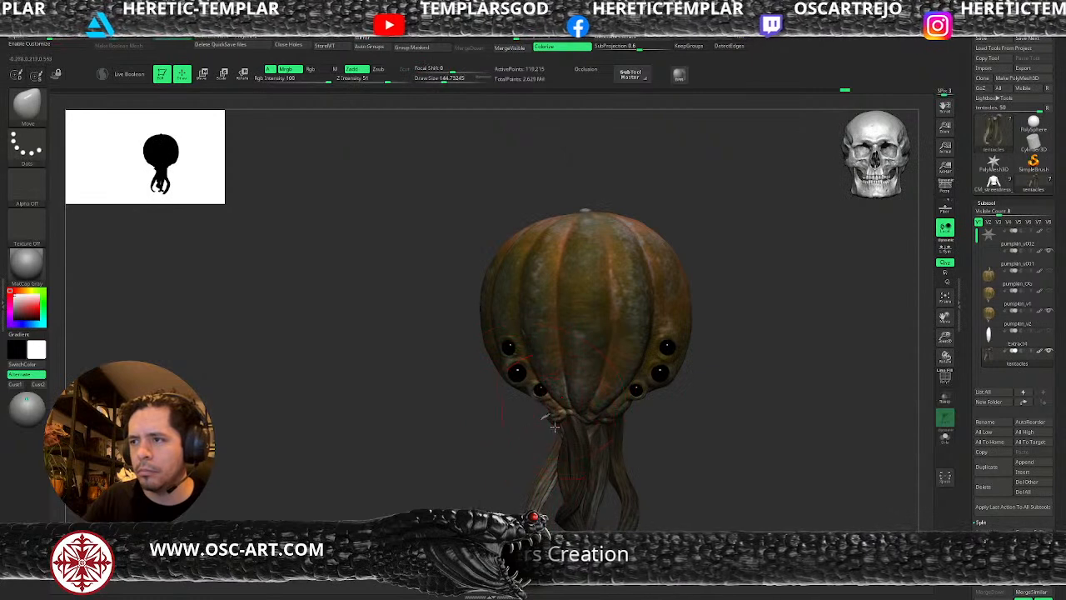
{"action": "key", "text": "s"}
{"action": "left_click", "coordinate": [549, 442]}
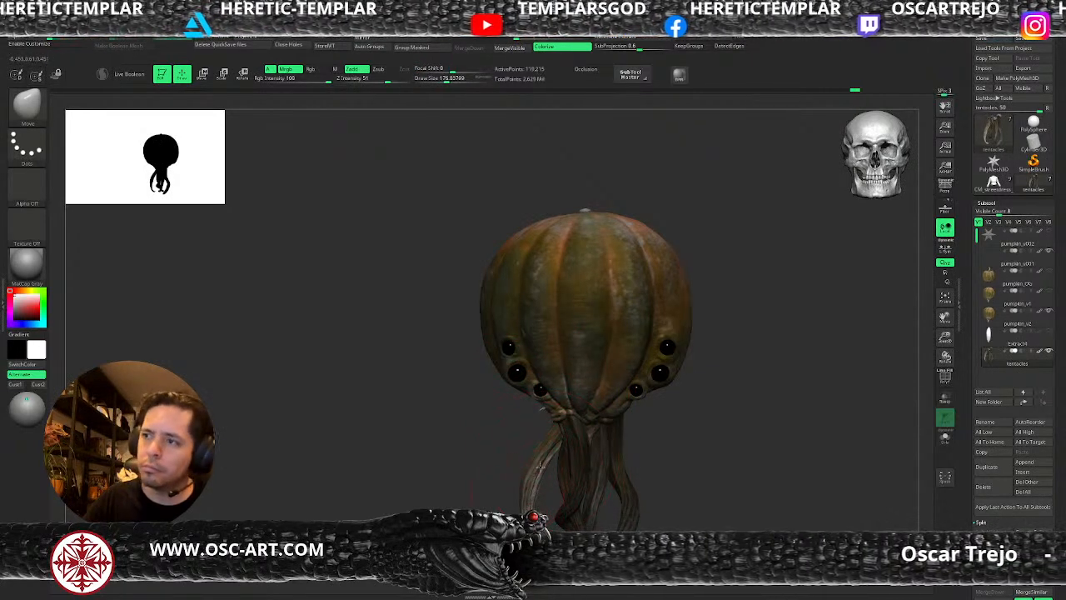
Reposition the copied tentacle beneath the left eyes with the transform gizmo.
{"action": "mouse_move", "coordinate": [502, 454]}
{"action": "left_mouse_down"}
{"action": "mouse_move", "coordinate": [685, 422]}
{"action": "mouse_move", "coordinate": [658, 413]}
{"action": "left_mouse_up"}
{"action": "key", "text": "w"}
{"action": "left_click_drag", "start_coordinate": [592, 445], "coordinate": [655, 437]}
{"action": "mouse_move", "coordinate": [736, 415]}
{"action": "left_mouse_down"}
{"action": "mouse_move", "coordinate": [658, 407]}
{"action": "mouse_move", "coordinate": [621, 431]}
{"action": "left_mouse_up"}
{"action": "key", "text": "q"}
Refine the copied tentacle's curve with the Move brush, raising the draw size to about 202.
{"action": "key", "text": "]"}
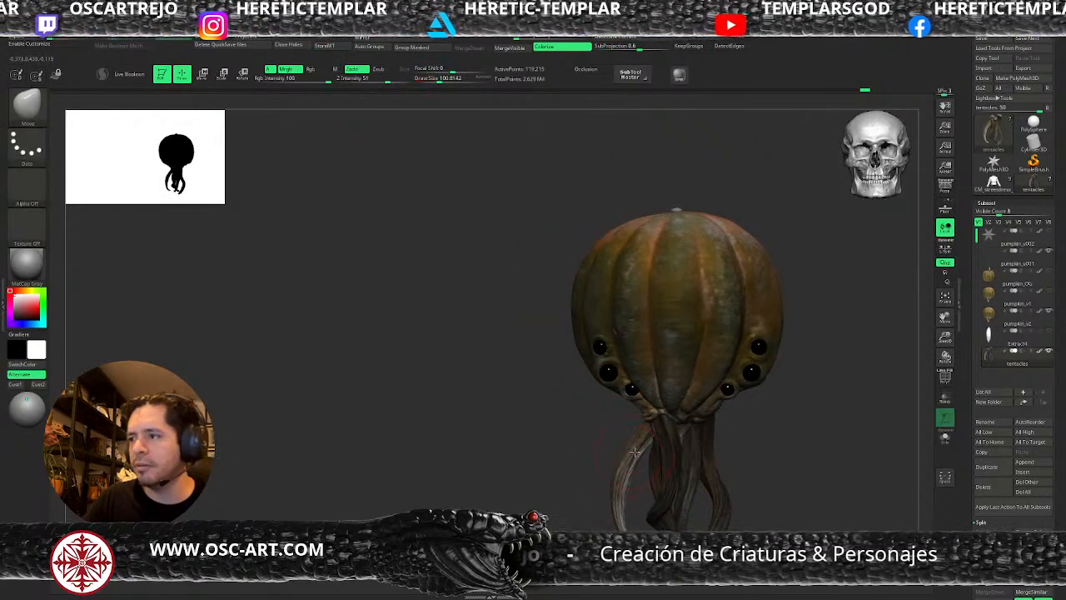
{"action": "key", "text": "]"}
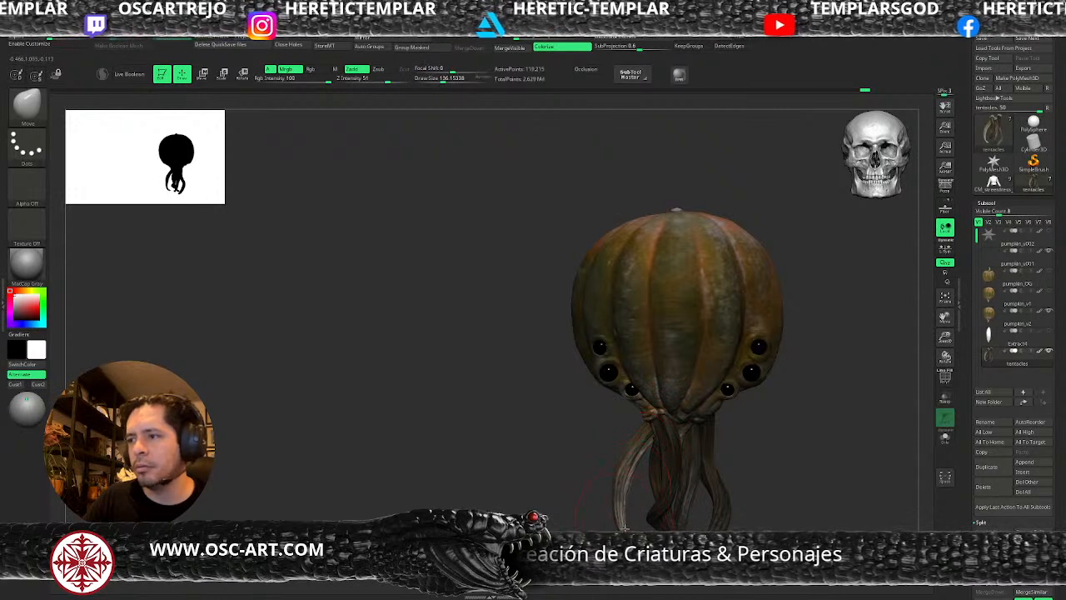
{"action": "key", "text": "]"}
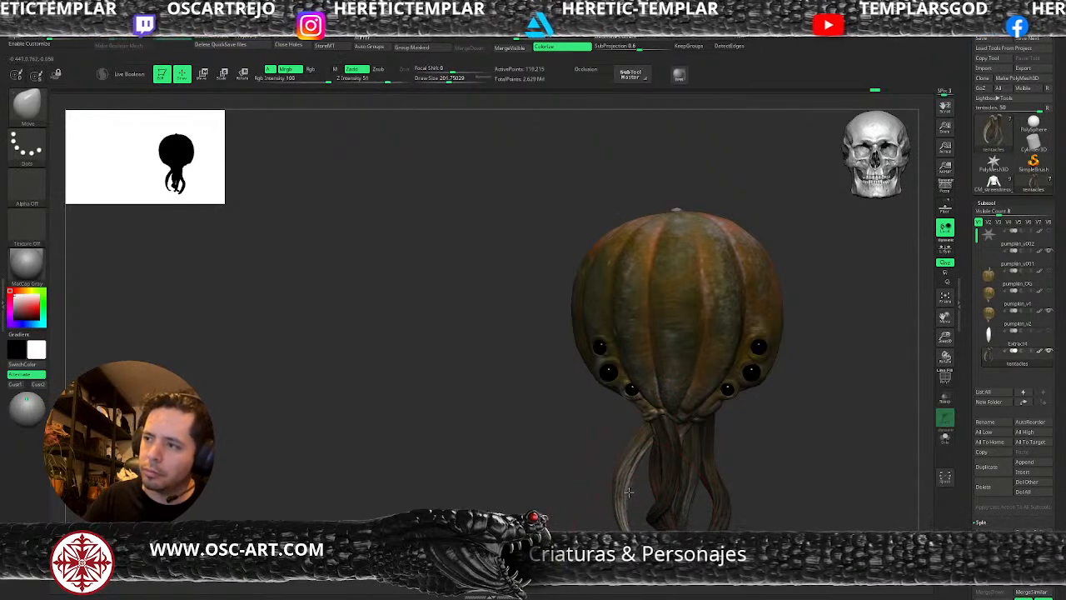
Rotate the copied tentacle by about 5 degrees with the transform gizmo.
{"action": "key", "text": "w"}
{"action": "left_click_drag", "start_coordinate": [687, 405], "coordinate": [697, 387], "text": "alt"}
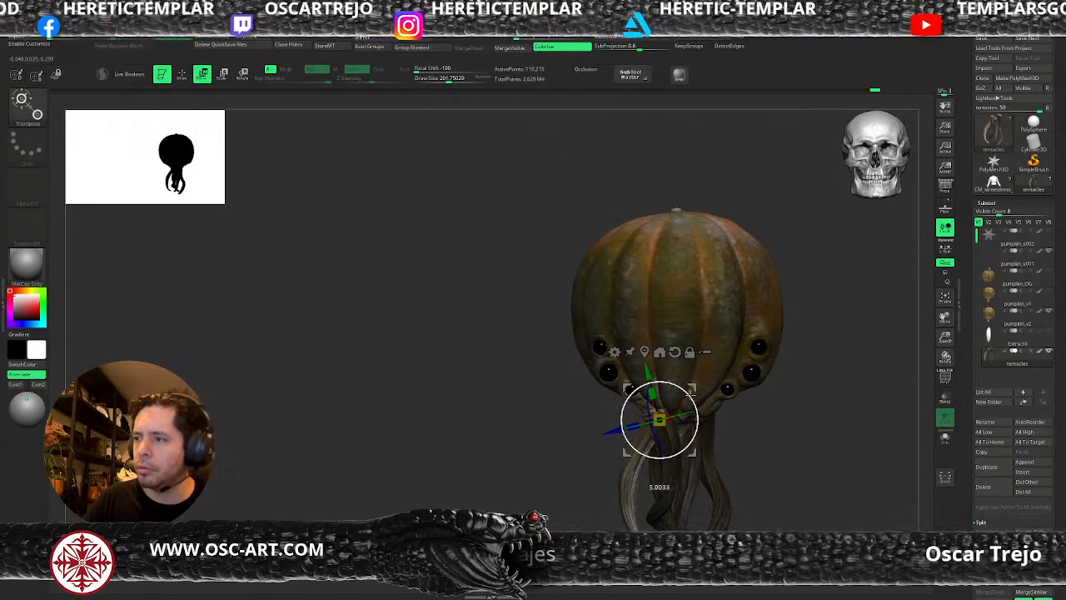
{"action": "key", "text": "q"}
{"action": "key", "text": "w"}
{"action": "left_click_drag", "start_coordinate": [789, 458], "coordinate": [775, 396], "text": "alt"}
{"action": "key", "text": "q"}
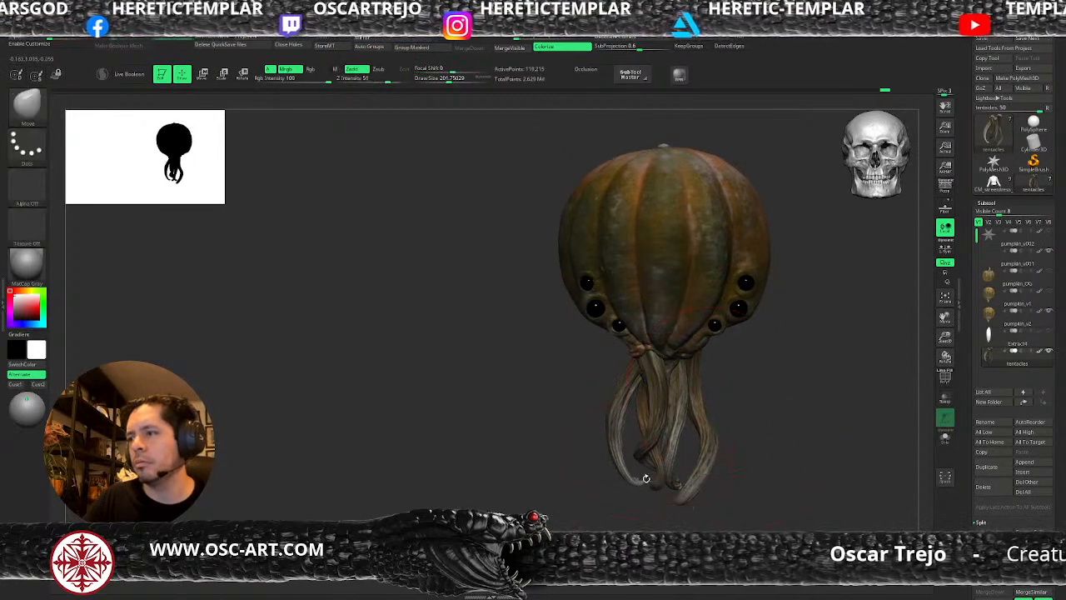
Lengthen and bend individual tentacles with the Move Topological brush, using draw sizes of about 163 and 245.
{"action": "key", "text": "b"}
{"action": "key", "text": "m"}
{"action": "key", "text": "t"}
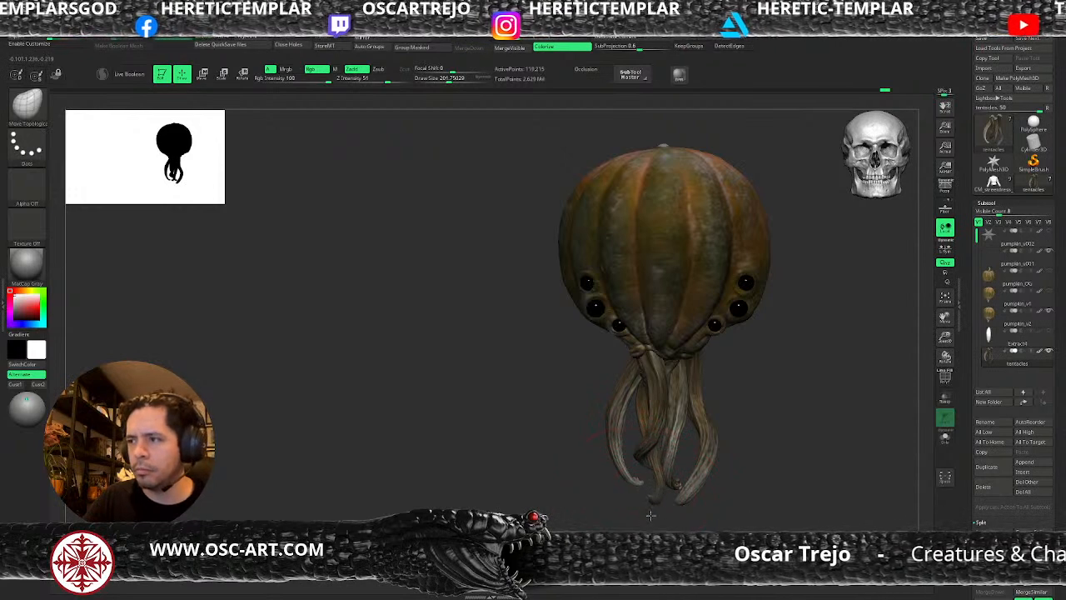
{"action": "key", "text": "bracketleft"}
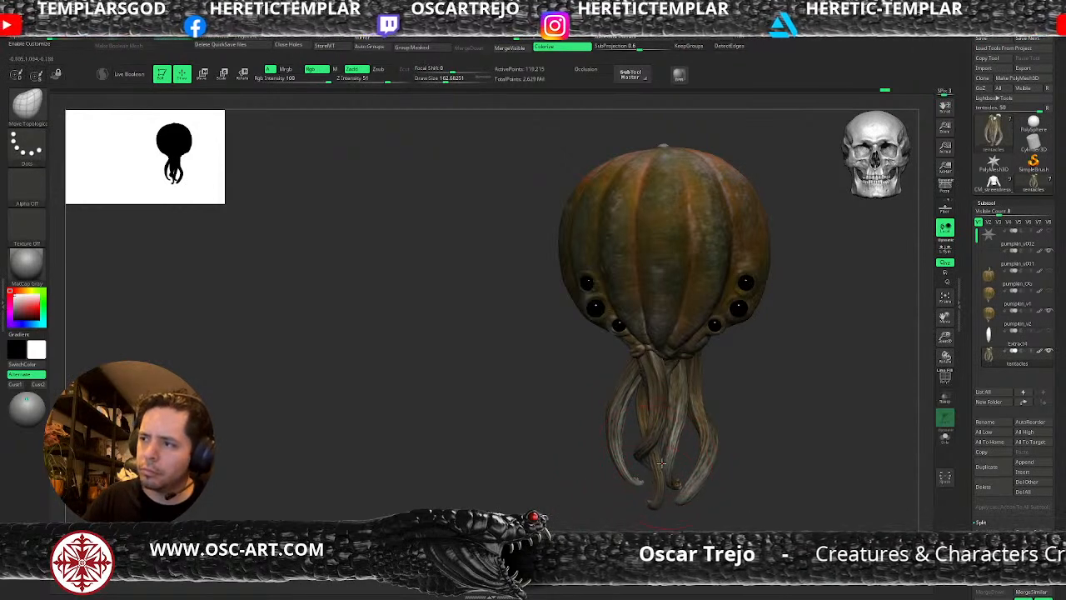
{"action": "mouse_move", "coordinate": [747, 415]}
{"action": "left_mouse_down", "text": "alt"}
{"action": "mouse_move", "coordinate": [716, 395]}
{"action": "mouse_move", "coordinate": [694, 452]}
{"action": "left_mouse_up", "text": "alt"}
{"action": "key", "text": "s"}
{"action": "mouse_move", "coordinate": [698, 451]}
{"action": "left_mouse_down"}
{"action": "mouse_move", "coordinate": [750, 411]}
{"action": "mouse_move", "coordinate": [736, 423]}
{"action": "mouse_move", "coordinate": [743, 432]}
{"action": "left_mouse_up"}
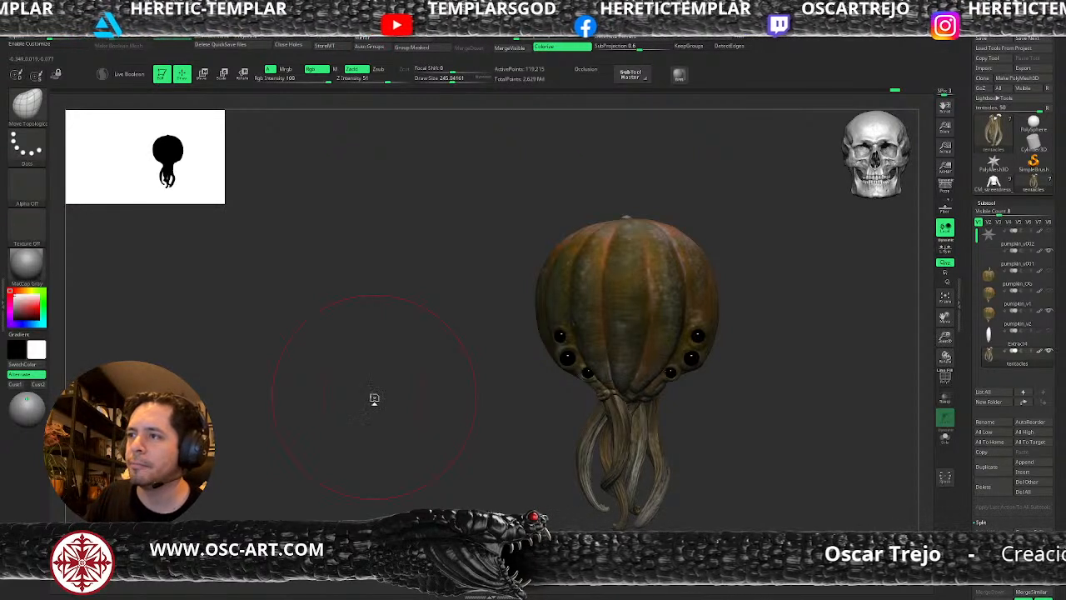
{"action": "mouse_move", "coordinate": [408, 385]}
{"action": "left_mouse_down"}
{"action": "mouse_move", "coordinate": [452, 381]}
{"action": "mouse_move", "coordinate": [395, 378]}
{"action": "mouse_move", "coordinate": [416, 374]}
{"action": "left_mouse_up"}
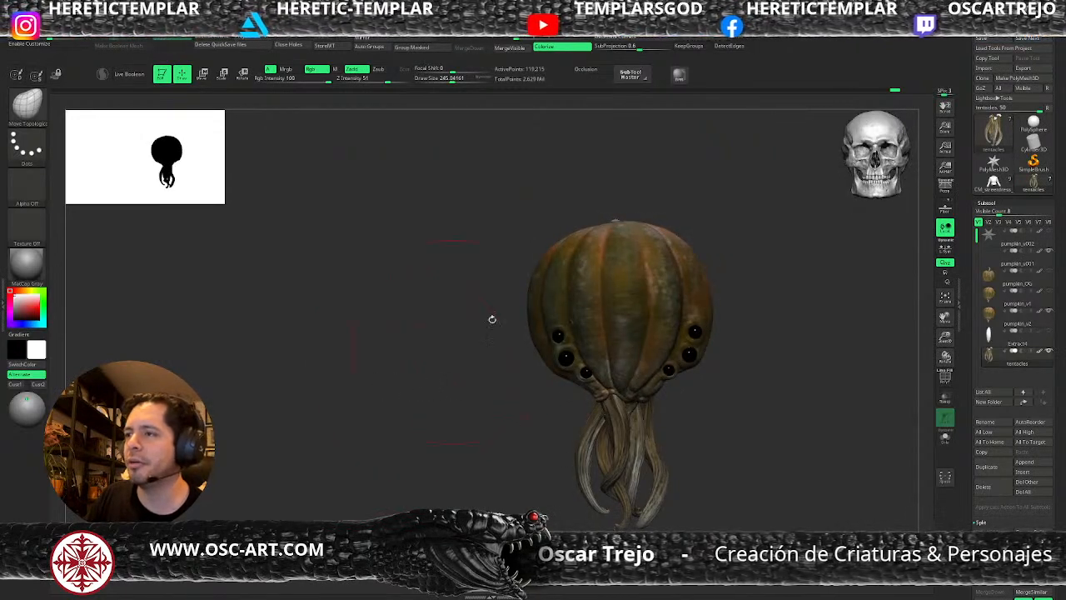
Show the Extract4 subtool and delete it.
{"action": "left_click", "coordinate": [1050, 333]}
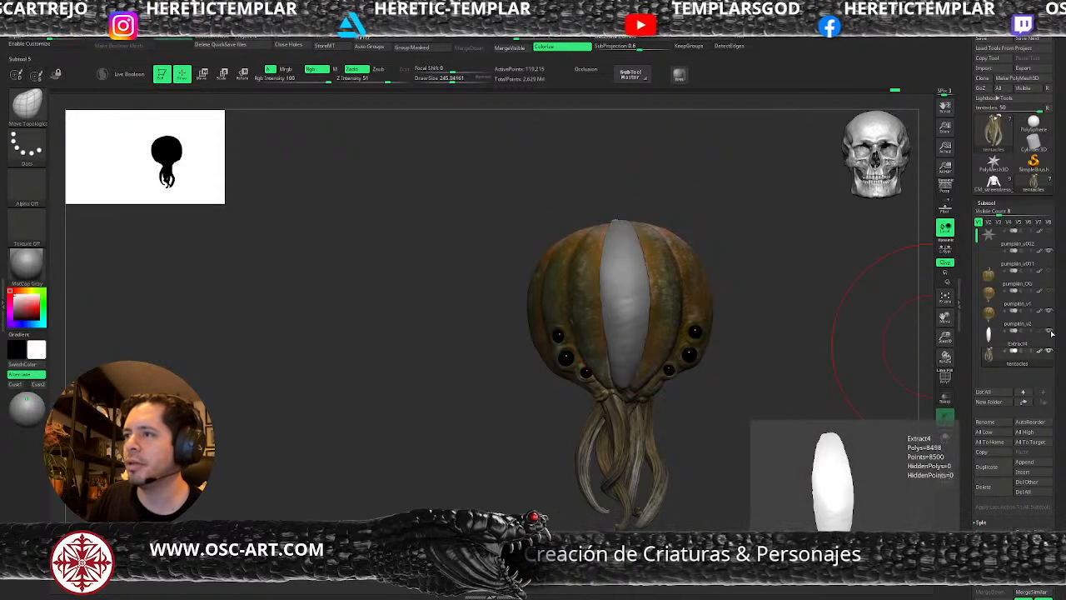
{"action": "left_click", "coordinate": [991, 337]}
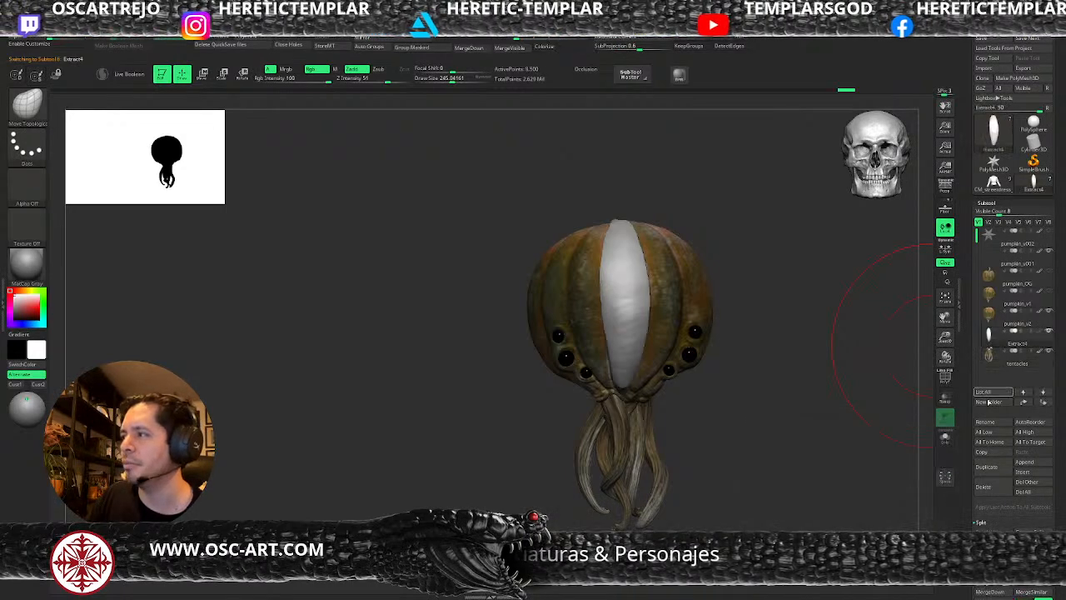
{"action": "left_click", "coordinate": [987, 489]}
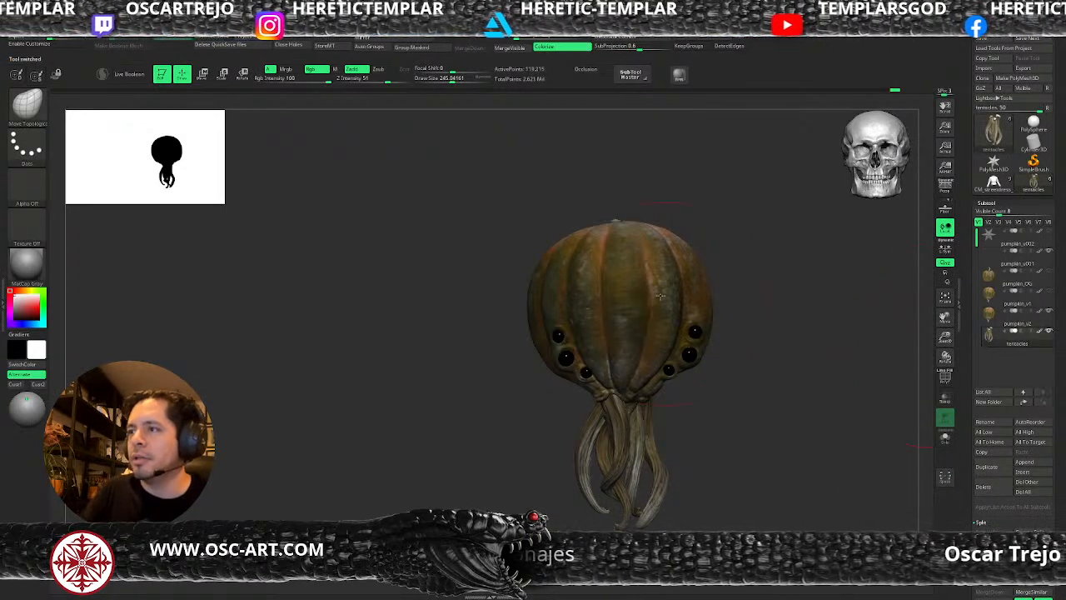
Select the pumpkin_v2 subtool and paint a mask down the ribs flanking the central rib at a draw size of about 29.
{"action": "left_click", "coordinate": [658, 262], "text": "alt"}
{"action": "key", "text": "s"}
{"action": "left_click_drag", "start_coordinate": [656, 250], "coordinate": [665, 320]}
{"action": "key", "text": "ctrl+z"}
{"action": "mouse_move", "coordinate": [649, 229]}
{"action": "left_mouse_down", "text": "ctrl"}
{"action": "mouse_move", "coordinate": [665, 329]}
{"action": "mouse_move", "coordinate": [658, 366]}
{"action": "mouse_move", "coordinate": [638, 386]}
{"action": "left_mouse_up", "text": "ctrl"}
{"action": "key", "text": "s"}
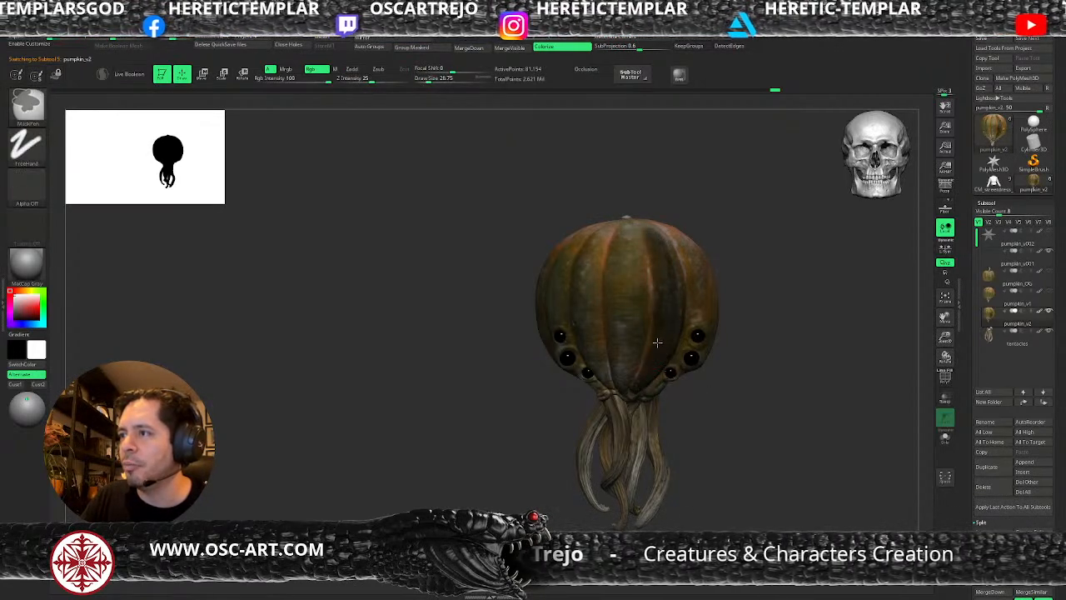
Extend the painted mask along the flanking ribs from the stem down to the tentacle roots.
{"action": "mouse_move", "coordinate": [730, 183]}
{"action": "left_mouse_down"}
{"action": "mouse_move", "coordinate": [633, 241]}
{"action": "mouse_move", "coordinate": [598, 311]}
{"action": "left_mouse_up"}
{"action": "left_click_drag", "start_coordinate": [673, 307], "coordinate": [643, 385], "text": "ctrl"}
{"action": "mouse_move", "coordinate": [640, 430]}
{"action": "left_mouse_down"}
{"action": "mouse_move", "coordinate": [650, 323]}
{"action": "mouse_move", "coordinate": [656, 408]}
{"action": "left_mouse_up"}
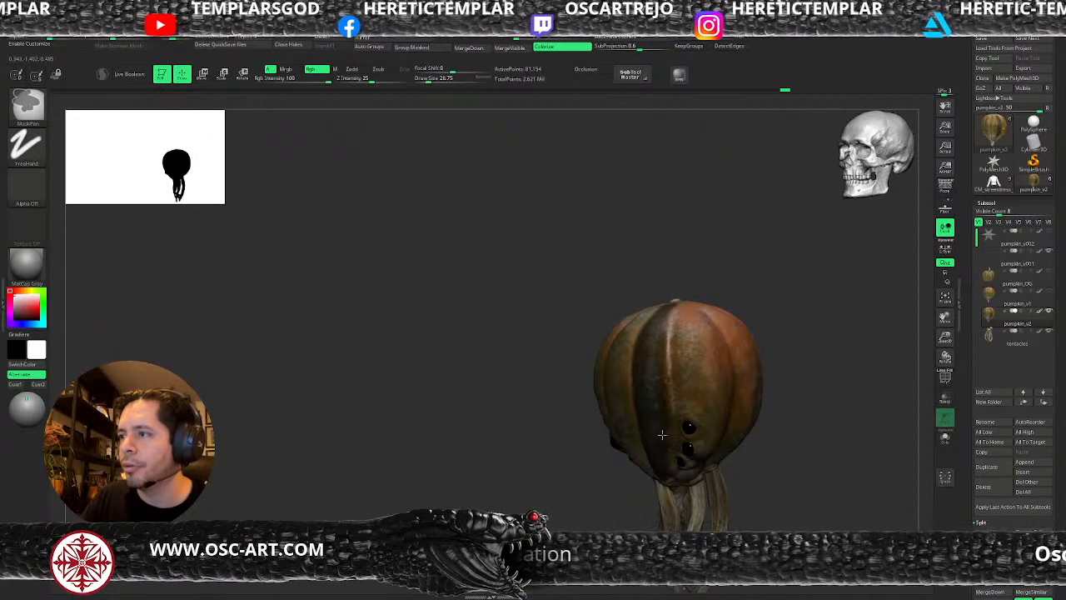
{"action": "left_click_drag", "start_coordinate": [555, 400], "coordinate": [643, 310]}
{"action": "left_click_drag", "start_coordinate": [707, 268], "coordinate": [702, 313]}
{"action": "mouse_move", "coordinate": [636, 297]}
{"action": "left_mouse_down", "text": "ctrl"}
{"action": "mouse_move", "coordinate": [627, 350]}
{"action": "mouse_move", "coordinate": [611, 364]}
{"action": "mouse_move", "coordinate": [609, 347]}
{"action": "left_mouse_up", "text": "ctrl"}
{"action": "right_click_drag", "start_coordinate": [598, 413], "coordinate": [607, 371]}
{"action": "mouse_move", "coordinate": [607, 371]}
{"action": "left_mouse_down", "text": "ctrl"}
{"action": "mouse_move", "coordinate": [615, 404]}
{"action": "mouse_move", "coordinate": [605, 450]}
{"action": "mouse_move", "coordinate": [630, 368]}
{"action": "mouse_move", "coordinate": [607, 417]}
{"action": "left_mouse_up", "text": "ctrl"}
{"action": "left_click_drag", "start_coordinate": [702, 291], "coordinate": [690, 291]}
Fill in the remaining mask over the front ribs and invert the mask on the pumpkin.
{"action": "key", "text": "s"}
{"action": "mouse_move", "coordinate": [612, 304]}
{"action": "left_mouse_down"}
{"action": "mouse_move", "coordinate": [570, 409]}
{"action": "mouse_move", "coordinate": [564, 384]}
{"action": "mouse_move", "coordinate": [604, 302]}
{"action": "left_mouse_up"}
{"action": "left_click_drag", "start_coordinate": [586, 359], "coordinate": [568, 444], "text": "ctrl"}
{"action": "mouse_move", "coordinate": [728, 367]}
{"action": "left_mouse_down"}
{"action": "mouse_move", "coordinate": [718, 312]}
{"action": "mouse_move", "coordinate": [752, 348]}
{"action": "left_mouse_up"}
{"action": "left_click", "coordinate": [781, 357], "text": "ctrl"}
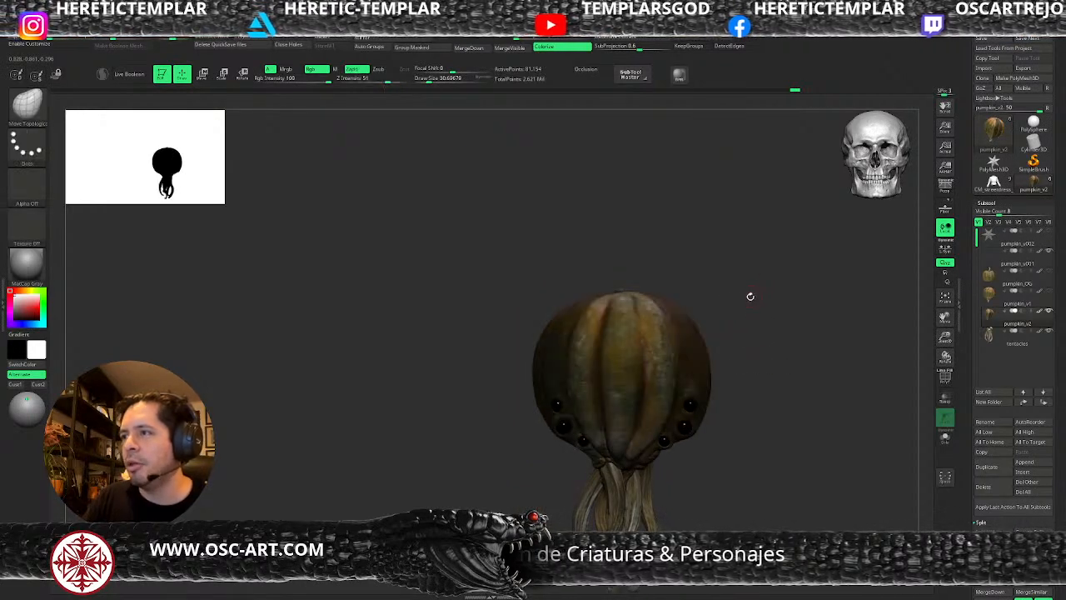
Clean up the mask edges near the stem and the ribs' lower tips at draw sizes of about 12 to 17.
{"action": "left_click_drag", "start_coordinate": [752, 293], "coordinate": [678, 316]}
{"action": "left_click_drag", "start_coordinate": [714, 241], "coordinate": [604, 308]}
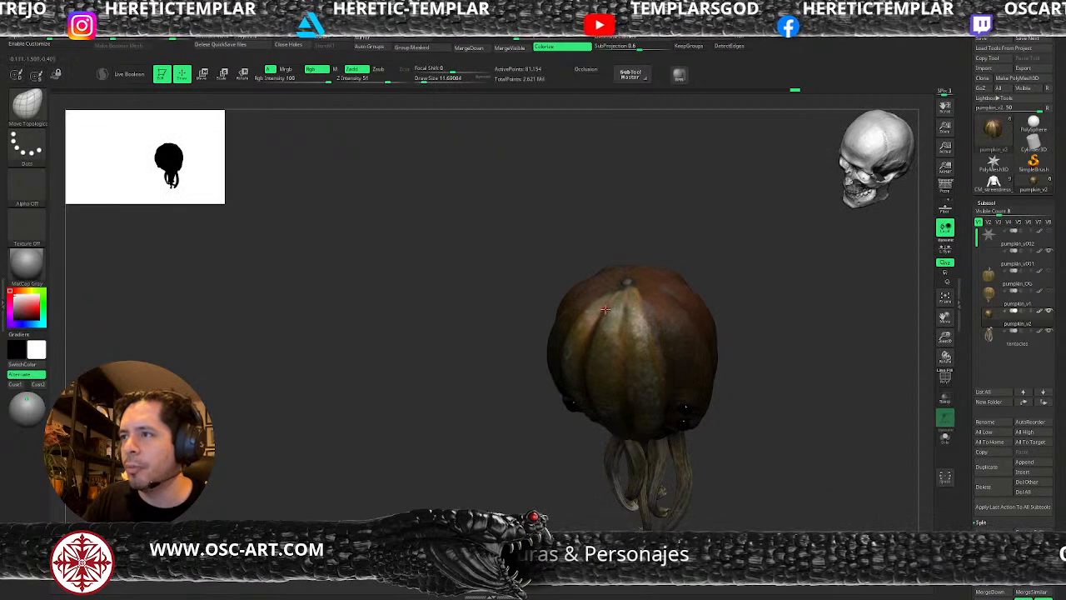
{"action": "key", "text": "ctrl"}
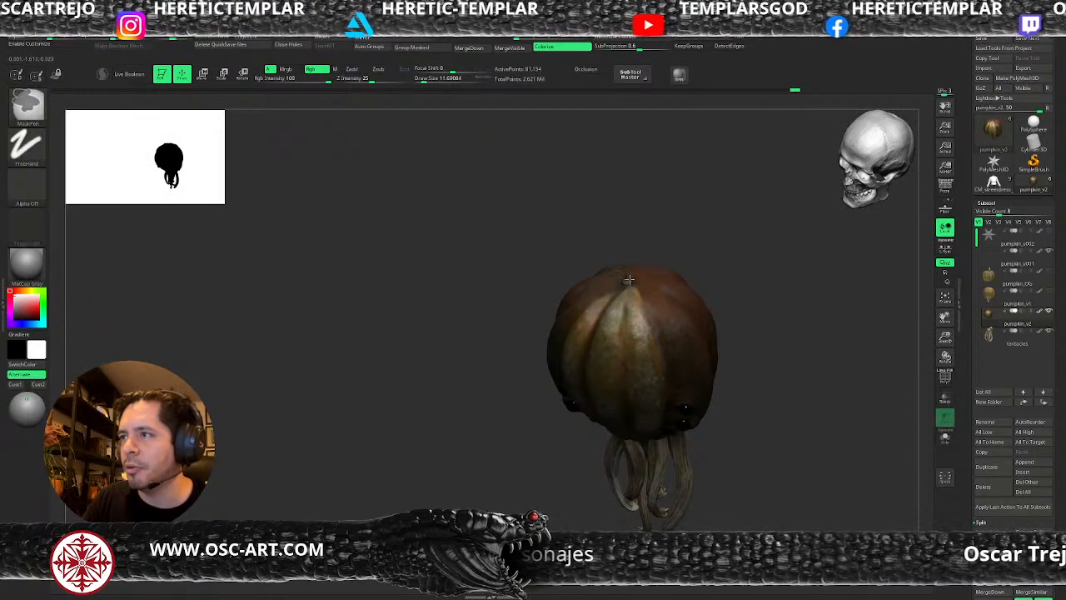
{"action": "left_click_drag", "start_coordinate": [725, 425], "coordinate": [649, 320]}
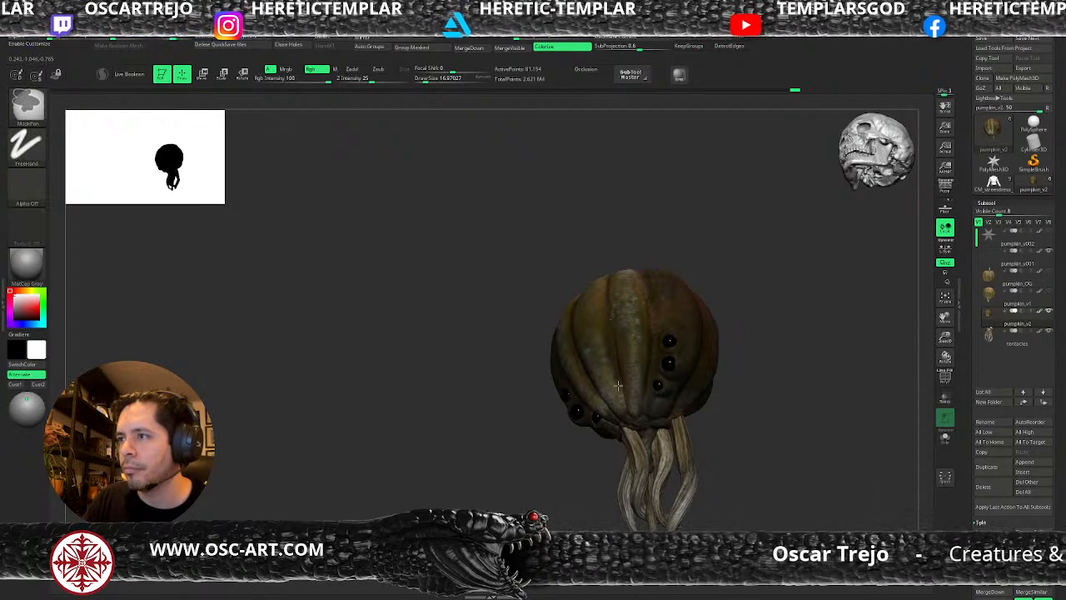
{"action": "left_click_drag", "start_coordinate": [555, 458], "coordinate": [583, 352]}
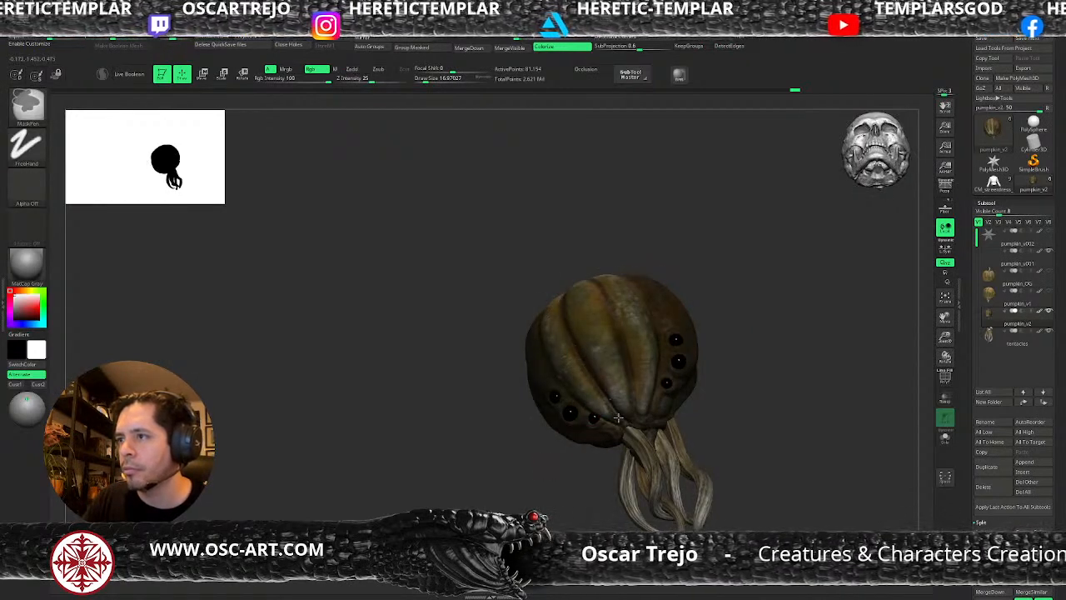
{"action": "left_click_drag", "start_coordinate": [618, 419], "coordinate": [777, 342]}
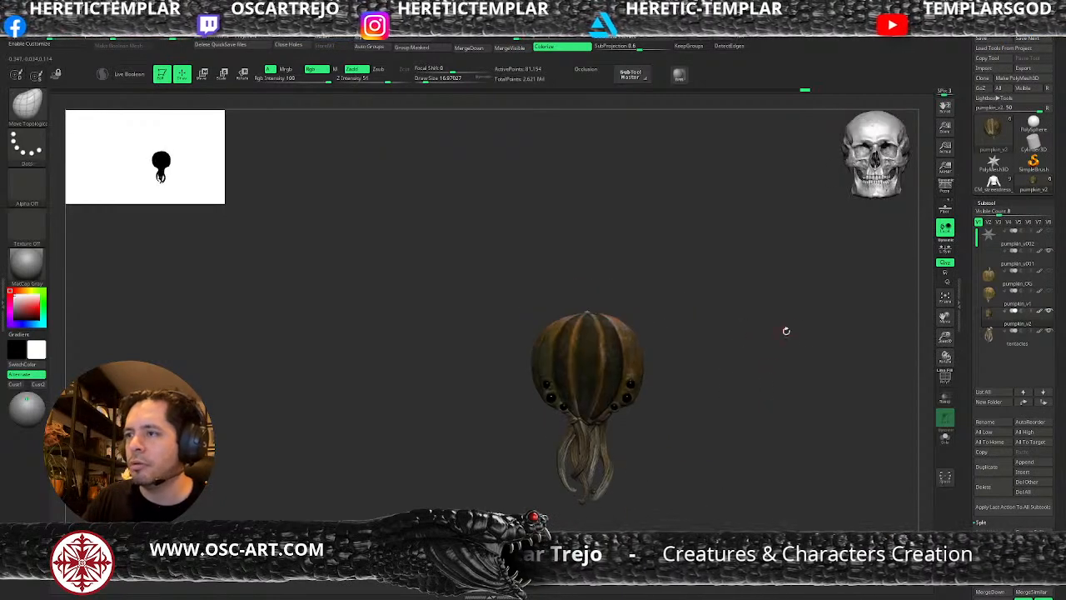
Extract the unmasked front ribs from the pumpkin as a new subtool at a thickness of 0.001 and accept the extraction.
{"action": "scroll", "coordinate": [983, 514], "scroll_direction": "down", "scroll_amount": 5}
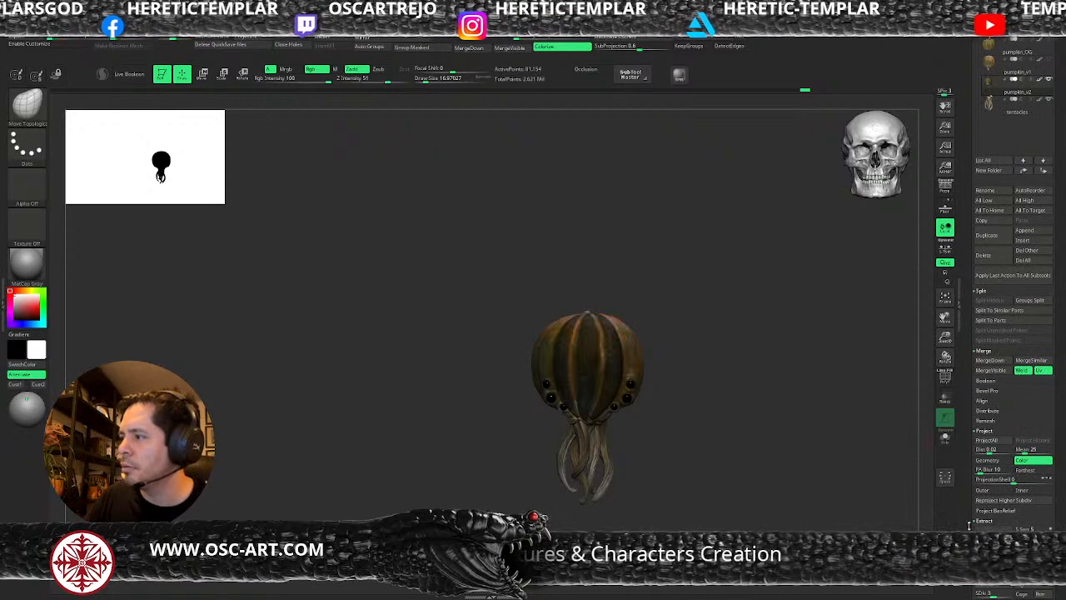
{"action": "left_click", "coordinate": [979, 520]}
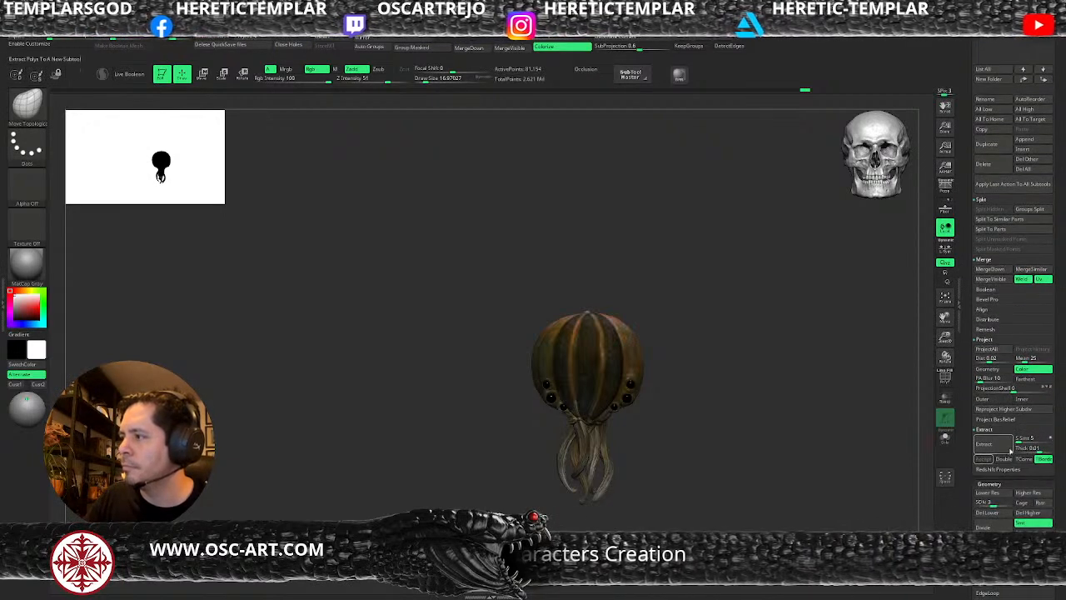
{"action": "left_click", "coordinate": [1002, 445]}
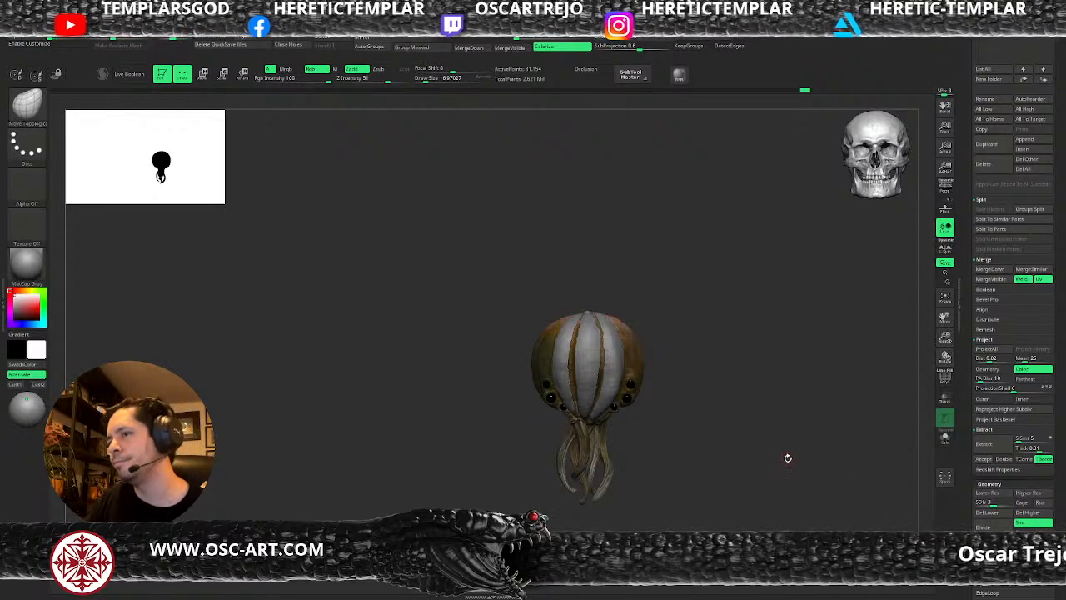
{"action": "left_click_drag", "start_coordinate": [777, 452], "coordinate": [787, 455]}
{"action": "left_click", "coordinate": [1031, 451]}
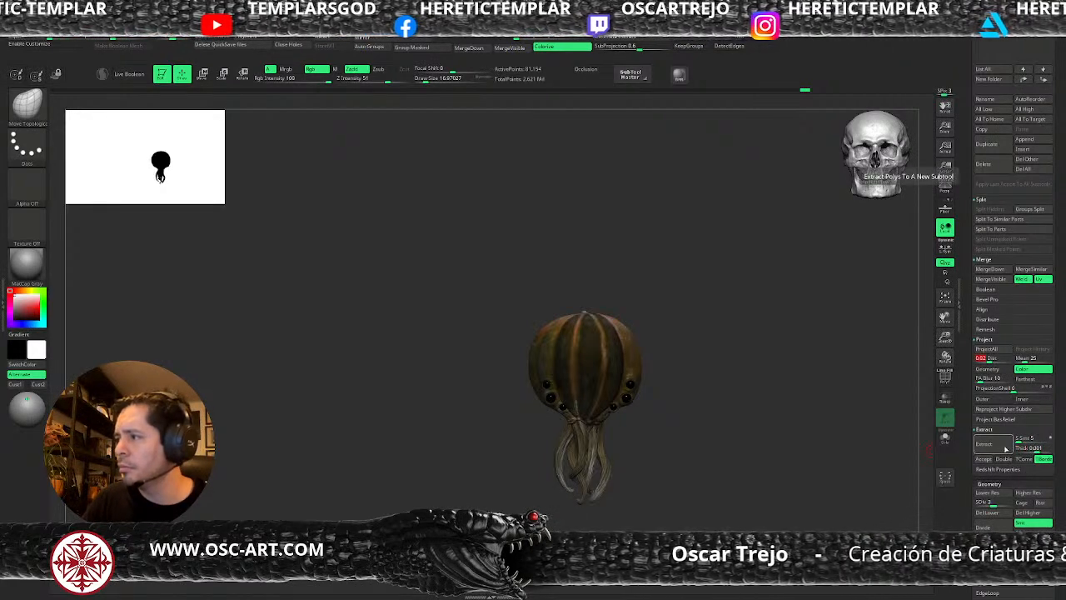
{"action": "left_click", "coordinate": [998, 444]}
{"action": "left_click", "coordinate": [989, 459]}
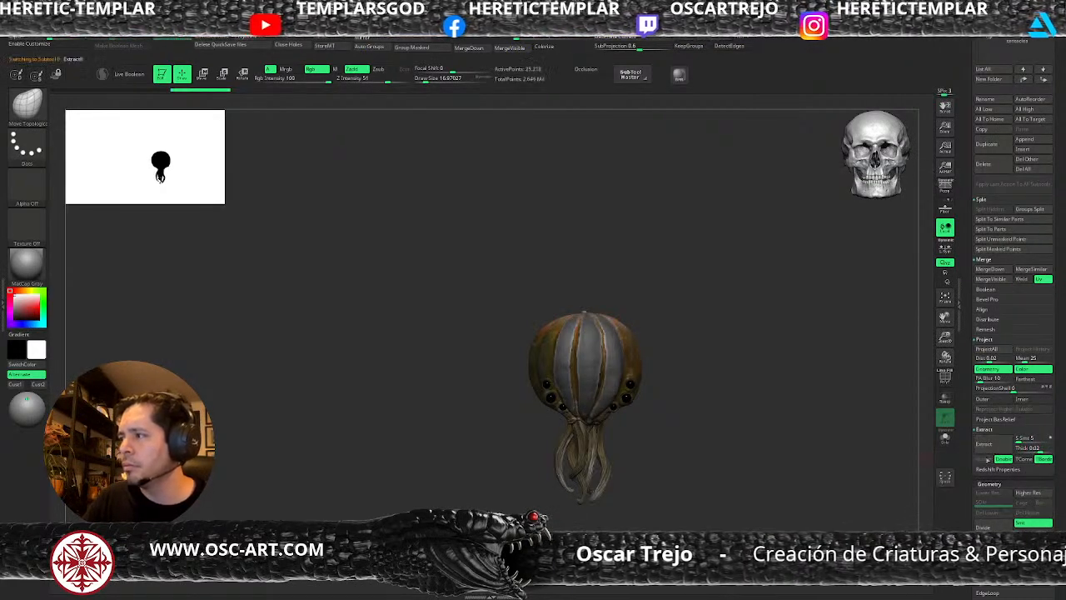
ZRemesh the extracted rib plates with KeepGroups enabled instead of DetectEdges, checking the topology in wireframe.
{"action": "left_click_drag", "start_coordinate": [739, 371], "coordinate": [771, 454], "text": "alt"}
{"action": "left_click_drag", "start_coordinate": [778, 312], "coordinate": [767, 331], "text": "ctrl"}
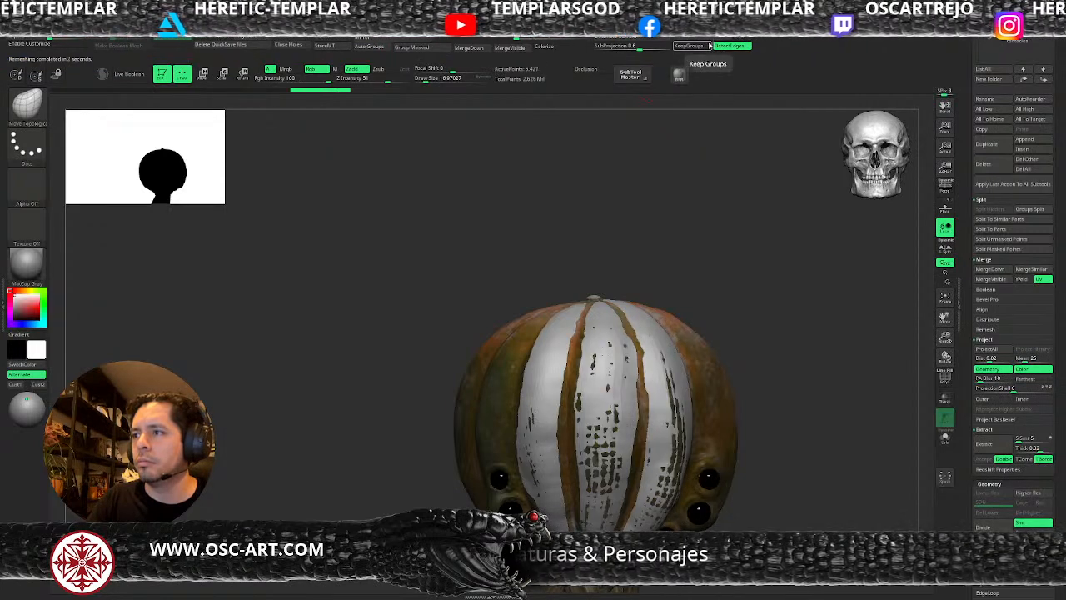
{"action": "key", "text": "ctrl+d"}
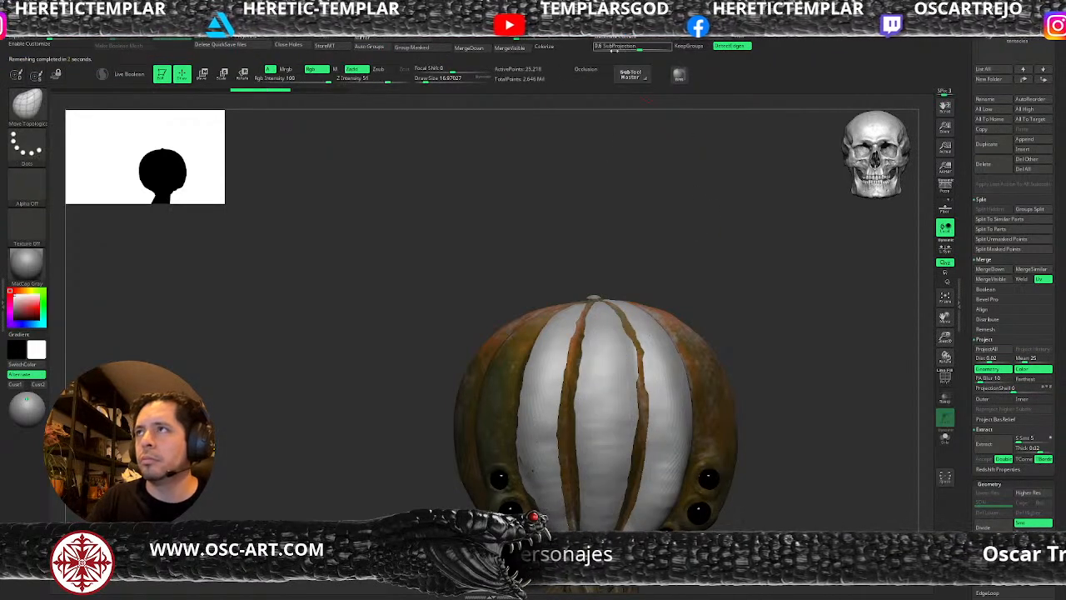
{"action": "key", "text": "shift+f"}
{"action": "left_click", "coordinate": [697, 49]}
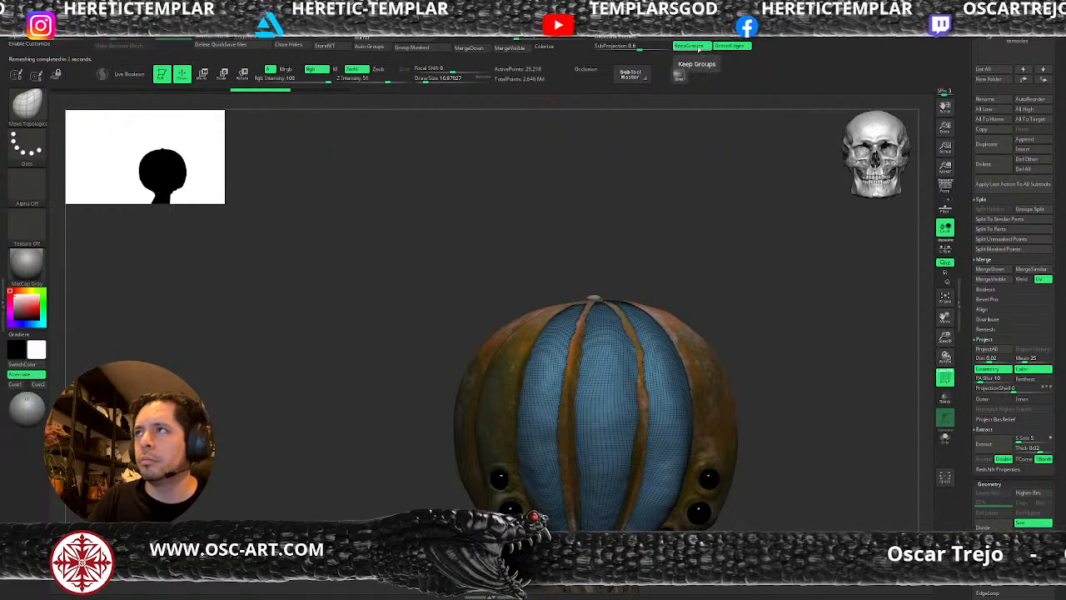
{"action": "key", "text": "ctrl+z"}
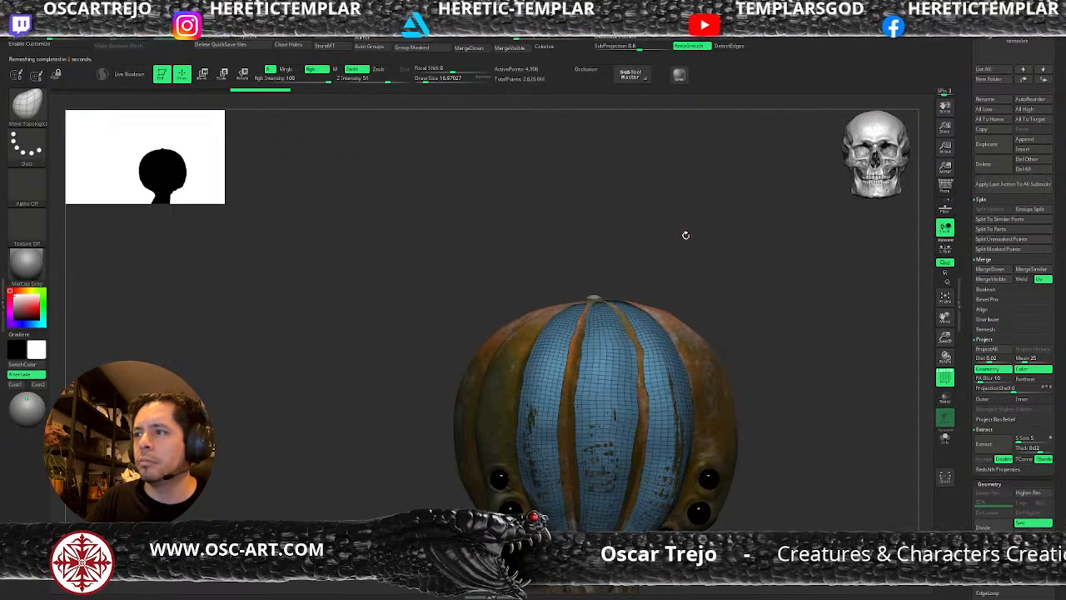
{"action": "key", "text": "shift+f"}
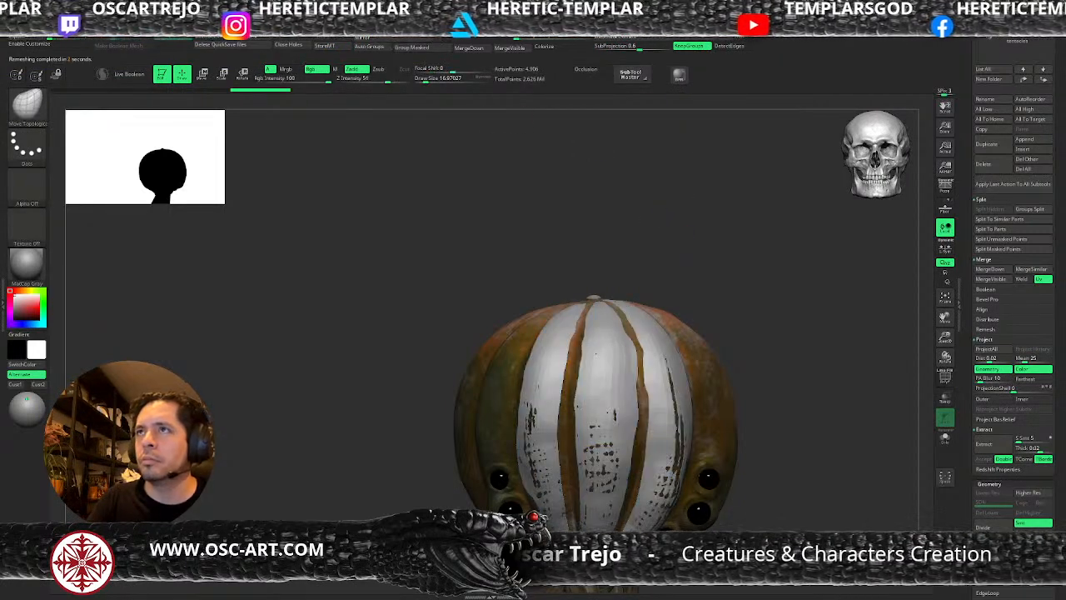
Reshape the remeshed rib plates with the Move brush to lift them over the pumpkin's front surface.
{"action": "mouse_move", "coordinate": [738, 261]}
{"action": "left_mouse_down", "text": "alt"}
{"action": "mouse_move", "coordinate": [747, 297]}
{"action": "mouse_move", "coordinate": [667, 309]}
{"action": "left_mouse_up", "text": "alt"}
{"action": "key", "text": "b"}
{"action": "key", "text": "m"}
{"action": "key", "text": "v"}
{"action": "key", "text": "s"}
{"action": "left_click", "coordinate": [589, 392]}
{"action": "left_click_drag", "start_coordinate": [571, 407], "coordinate": [559, 409]}
{"action": "left_click_drag", "start_coordinate": [520, 440], "coordinate": [559, 447]}
{"action": "key", "text": "s"}
{"action": "left_click", "coordinate": [553, 447]}
{"action": "mouse_move", "coordinate": [622, 252]}
{"action": "left_mouse_down", "text": "alt"}
{"action": "mouse_move", "coordinate": [606, 301]}
{"action": "mouse_move", "coordinate": [518, 350]}
{"action": "left_mouse_up", "text": "alt"}
{"action": "left_click_drag", "start_coordinate": [479, 384], "coordinate": [471, 387]}
{"action": "mouse_move", "coordinate": [429, 459]}
{"action": "left_mouse_down"}
{"action": "mouse_move", "coordinate": [471, 449]}
{"action": "mouse_move", "coordinate": [484, 490]}
{"action": "left_mouse_up"}
{"action": "left_click_drag", "start_coordinate": [532, 463], "coordinate": [539, 459]}
{"action": "left_click_drag", "start_coordinate": [609, 428], "coordinate": [590, 428], "text": "shift"}
{"action": "left_click_drag", "start_coordinate": [468, 354], "coordinate": [461, 351]}
{"action": "left_click_drag", "start_coordinate": [583, 335], "coordinate": [563, 311], "text": "alt"}
Add a layer to the rib plates, mask their upper part and swing their lower ends away from the pumpkin with the Transpose gizmo.
{"action": "left_click_drag", "start_coordinate": [965, 506], "coordinate": [967, 319]}
{"action": "left_click", "coordinate": [983, 516]}
{"action": "left_click_drag", "start_coordinate": [769, 473], "coordinate": [814, 467]}
{"action": "left_click_drag", "start_coordinate": [731, 442], "coordinate": [349, 586], "text": "alt"}
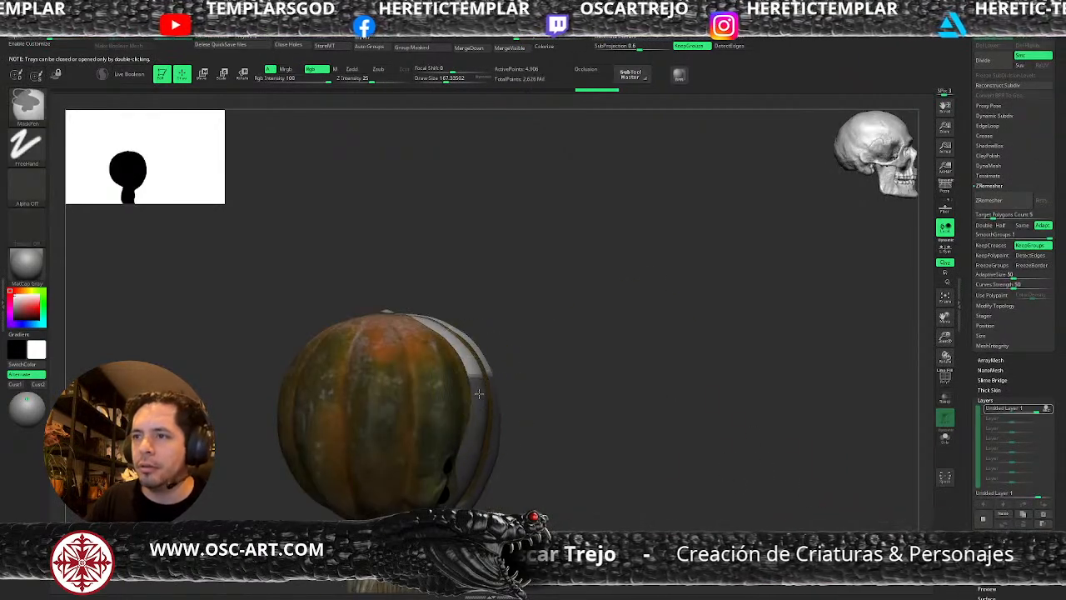
{"action": "left_click", "coordinate": [474, 427], "text": "ctrl"}
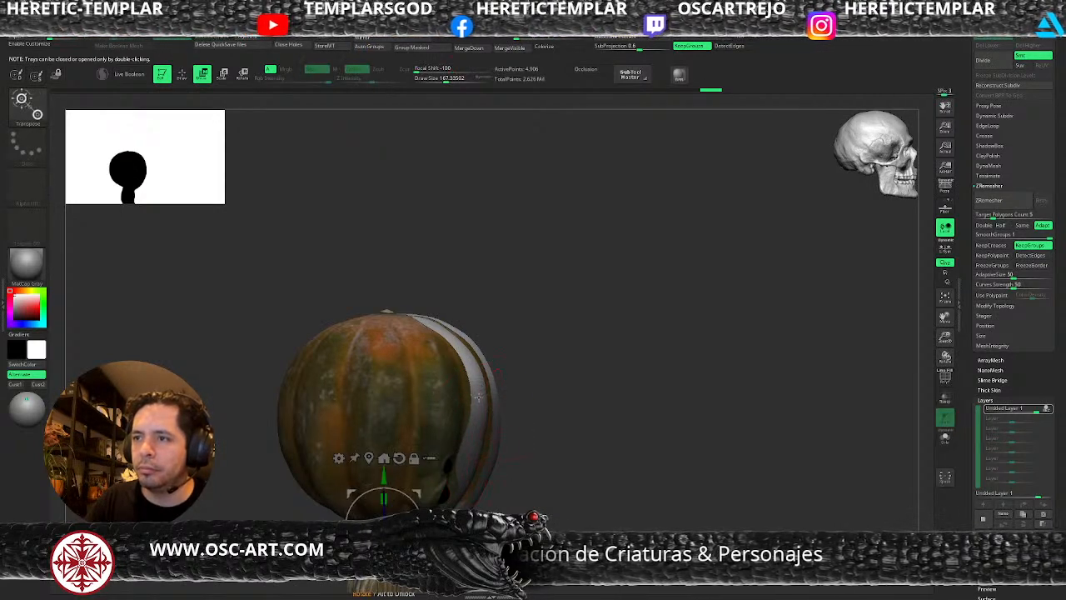
{"action": "left_click", "coordinate": [478, 398]}
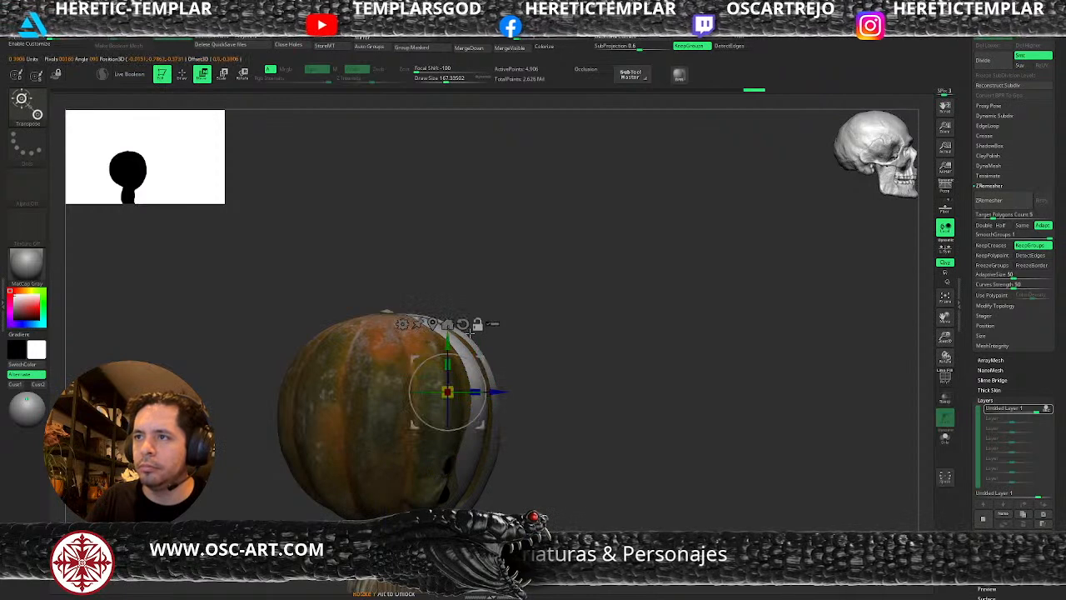
{"action": "left_click_drag", "start_coordinate": [479, 363], "coordinate": [521, 367], "text": "alt"}
{"action": "key", "text": "ctrl+i"}
{"action": "key", "text": "q"}
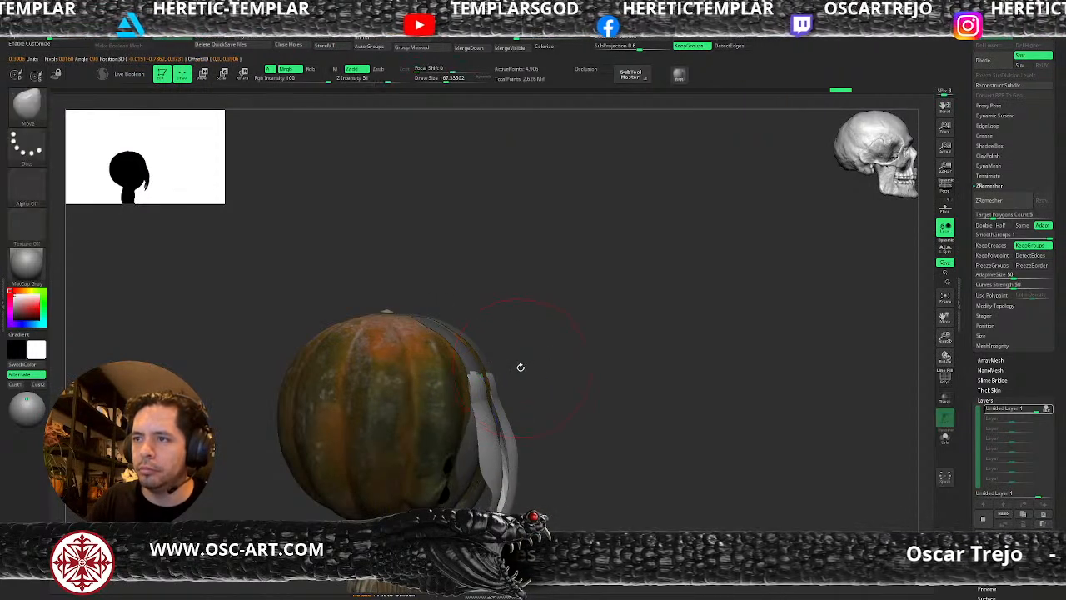
Adjust the curve of the opened rib plates with the Move brush at draw sizes of about 226 to 344.
{"action": "left_click", "coordinate": [544, 374], "text": "ctrl"}
{"action": "key", "text": "s"}
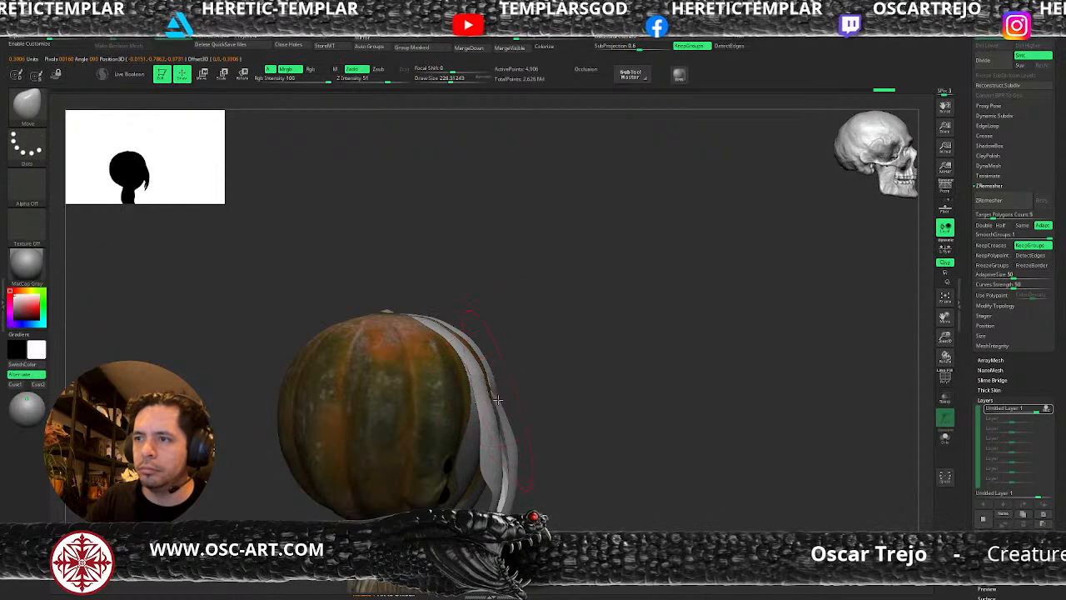
{"action": "left_click_drag", "start_coordinate": [497, 399], "coordinate": [499, 399]}
{"action": "left_click_drag", "start_coordinate": [499, 399], "coordinate": [514, 397]}
{"action": "left_click_drag", "start_coordinate": [577, 431], "coordinate": [530, 439]}
{"action": "right_click_drag", "start_coordinate": [530, 439], "coordinate": [499, 440], "text": "shift"}
{"action": "left_click_drag", "start_coordinate": [593, 422], "coordinate": [605, 423]}
{"action": "right_click_drag", "start_coordinate": [685, 433], "coordinate": [698, 401], "text": "ctrl"}
{"action": "left_click_drag", "start_coordinate": [699, 403], "coordinate": [697, 418], "text": "ctrl"}
{"action": "mouse_move", "coordinate": [697, 418]}
{"action": "right_mouse_down", "text": "shift"}
{"action": "mouse_move", "coordinate": [704, 407]}
{"action": "mouse_move", "coordinate": [753, 434]}
{"action": "right_mouse_up", "text": "shift"}
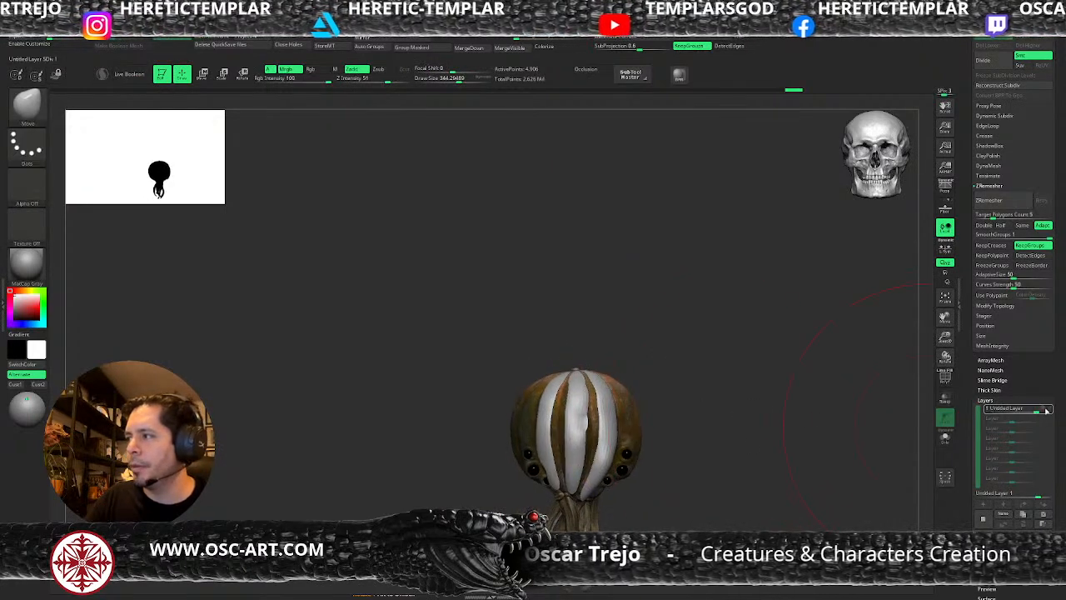
Set the opening layer's intensity to about 0.75 and delete the extracted rib subtool.
{"action": "mouse_move", "coordinate": [1047, 409]}
{"action": "left_mouse_down"}
{"action": "mouse_move", "coordinate": [1016, 412]}
{"action": "mouse_move", "coordinate": [1031, 420]}
{"action": "left_mouse_up"}
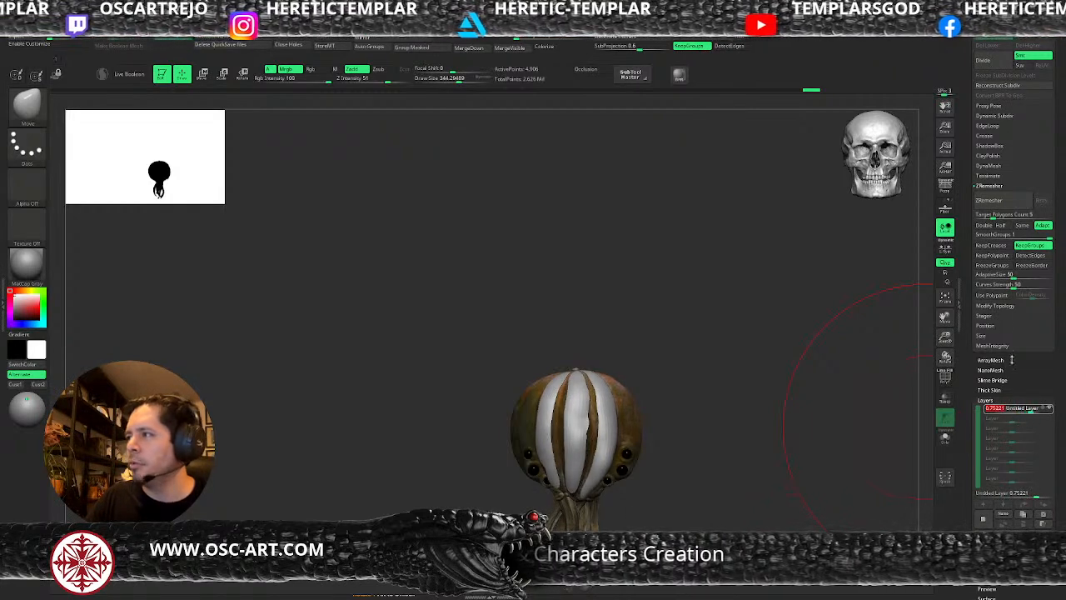
{"action": "scroll", "coordinate": [989, 272], "scroll_direction": "up", "scroll_amount": 8}
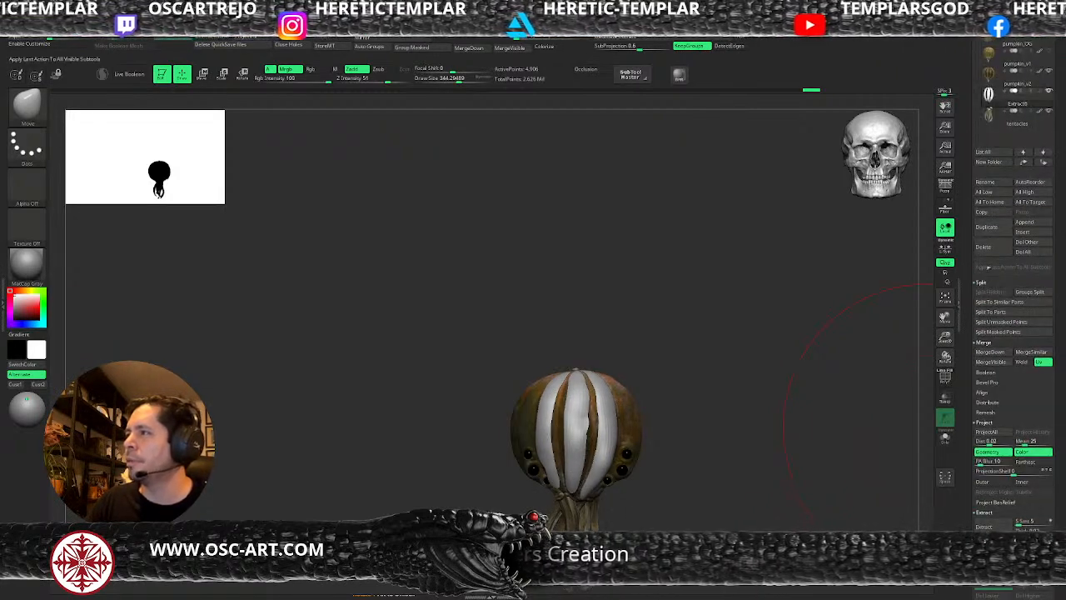
{"action": "left_click", "coordinate": [984, 246]}
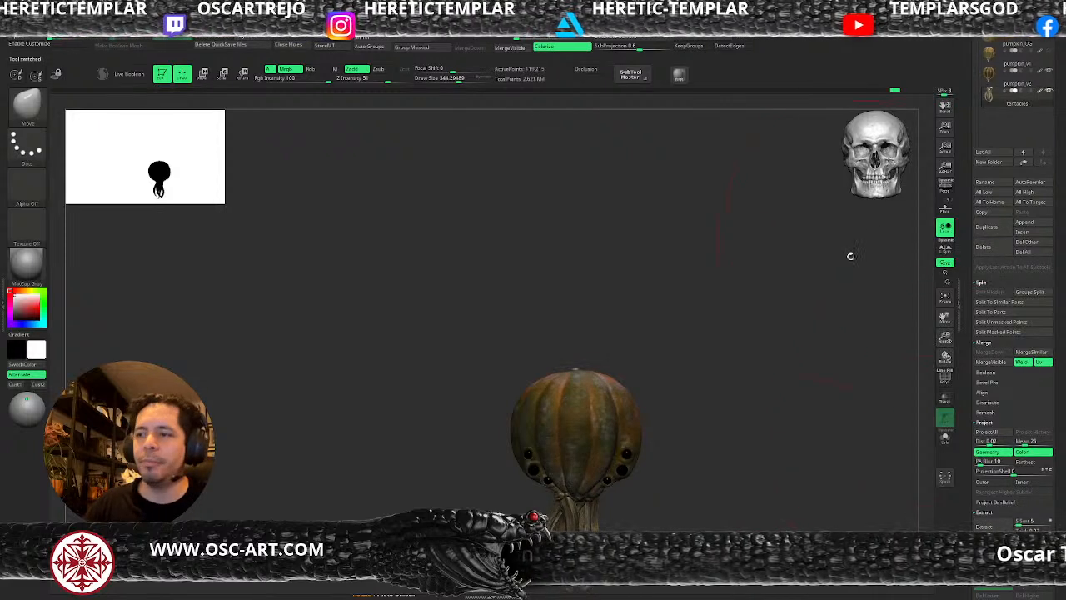
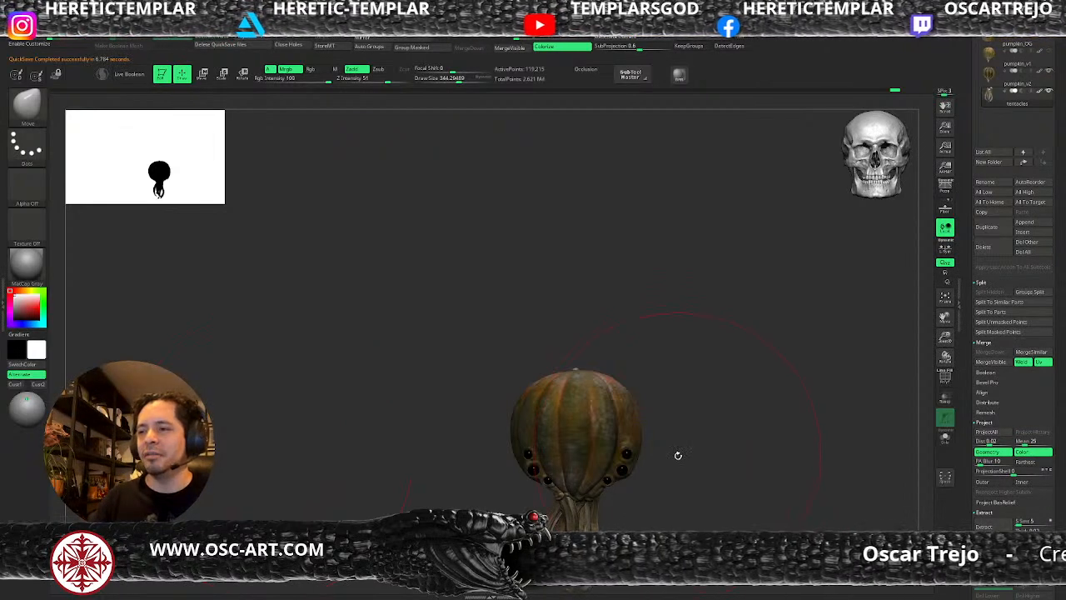
Pick the ClayBuildup brush at a draw size of about 76 and make the pumpkin_v2 subtool active.
{"action": "mouse_move", "coordinate": [697, 472]}
{"action": "left_mouse_down", "text": "alt"}
{"action": "mouse_move", "coordinate": [645, 353]}
{"action": "mouse_move", "coordinate": [650, 408]}
{"action": "left_mouse_up", "text": "alt"}
{"action": "key", "text": "s"}
{"action": "left_click_drag", "start_coordinate": [700, 353], "coordinate": [671, 474], "text": "alt"}
{"action": "type", "text": "bcbs112"}
{"action": "key", "text": "Return"}
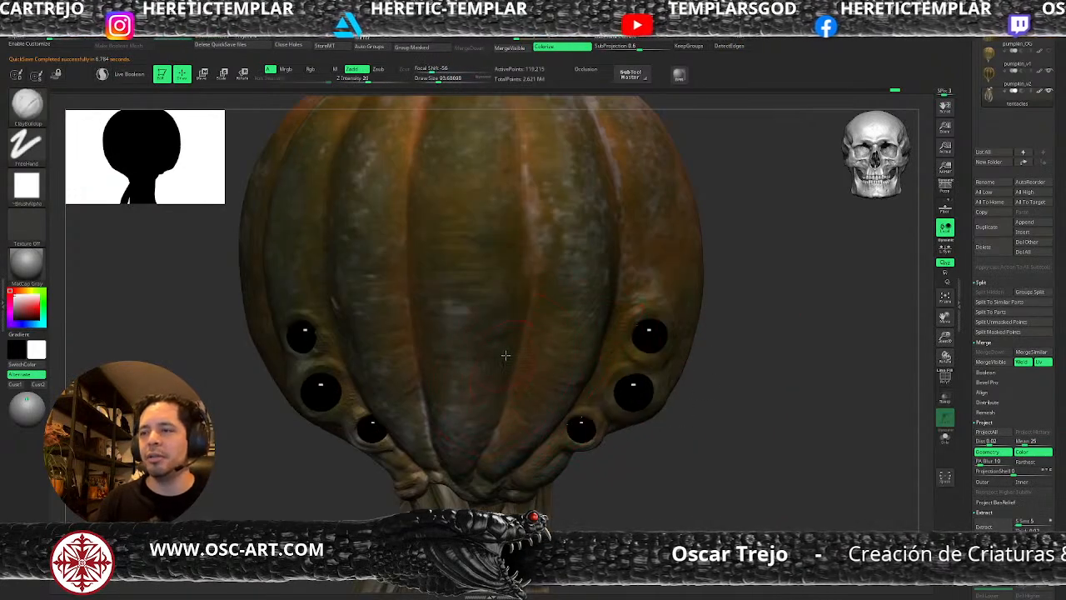
{"action": "left_click", "coordinate": [504, 357], "text": "alt"}
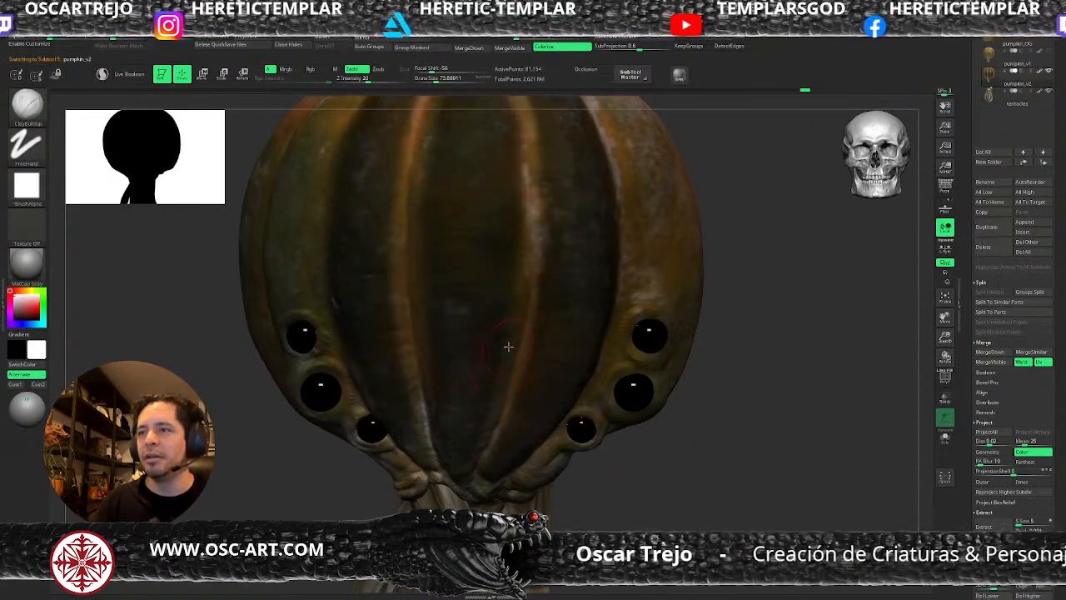
Sculpt the lower ends of pumpkin_v2's front ribs with ClayBuildup on the lower subdivision levels, at draw sizes of about 54 to 87.
{"action": "left_click_drag", "start_coordinate": [774, 350], "coordinate": [791, 375], "text": "ctrl"}
{"action": "key", "text": "s"}
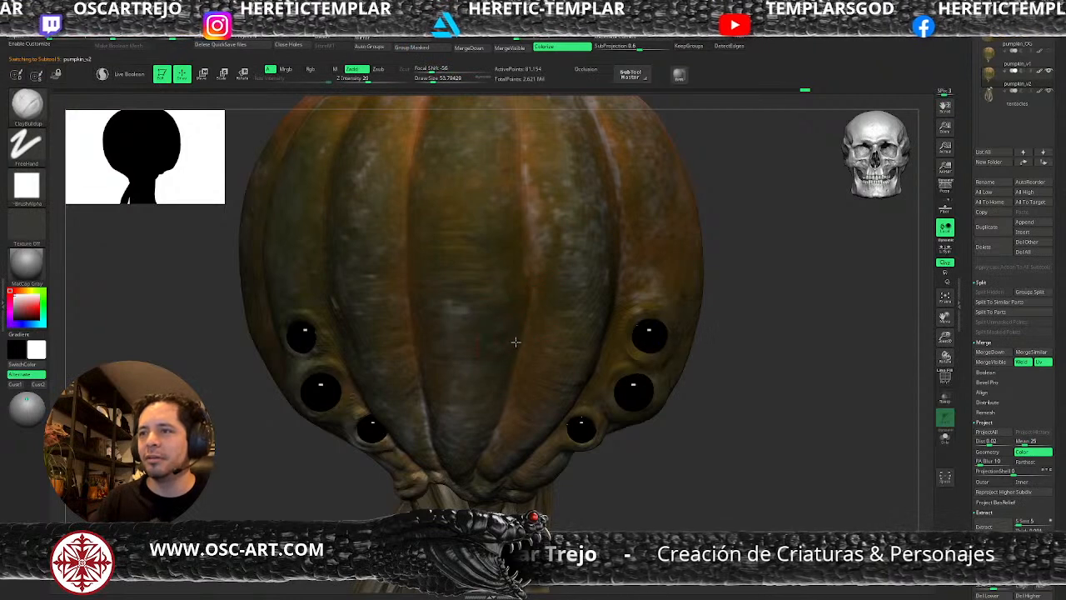
{"action": "key", "text": "]"}
{"action": "key", "text": "shift+d"}
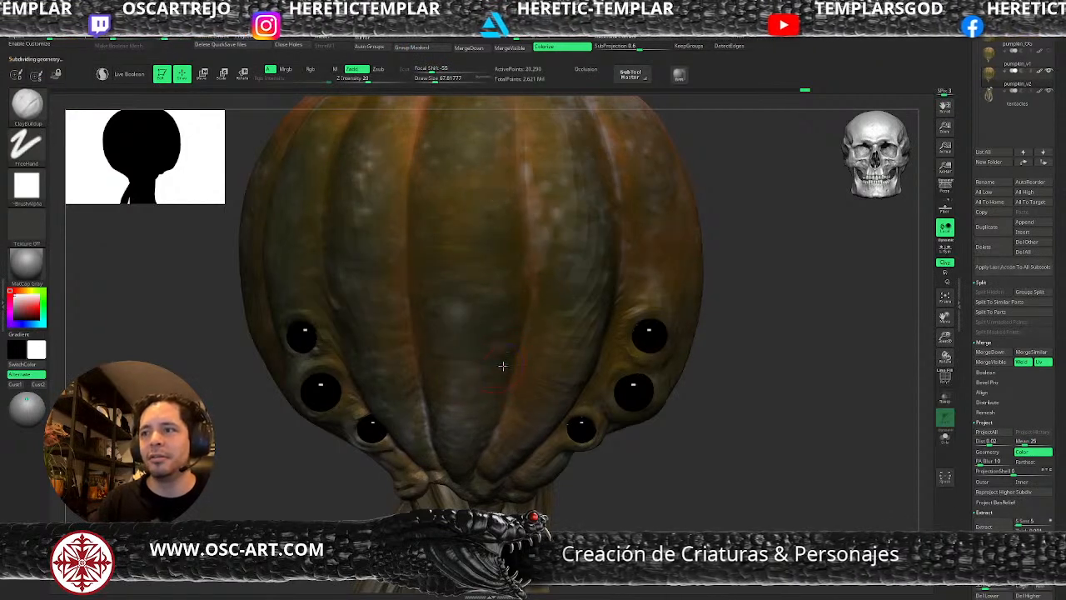
{"action": "key", "text": "d"}
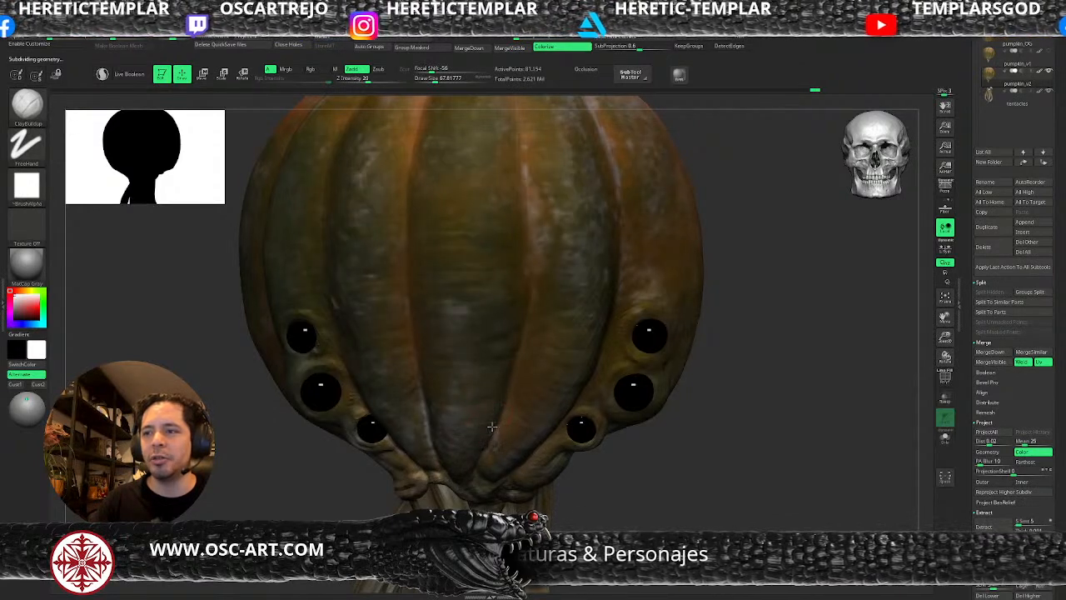
{"action": "key", "text": "]"}
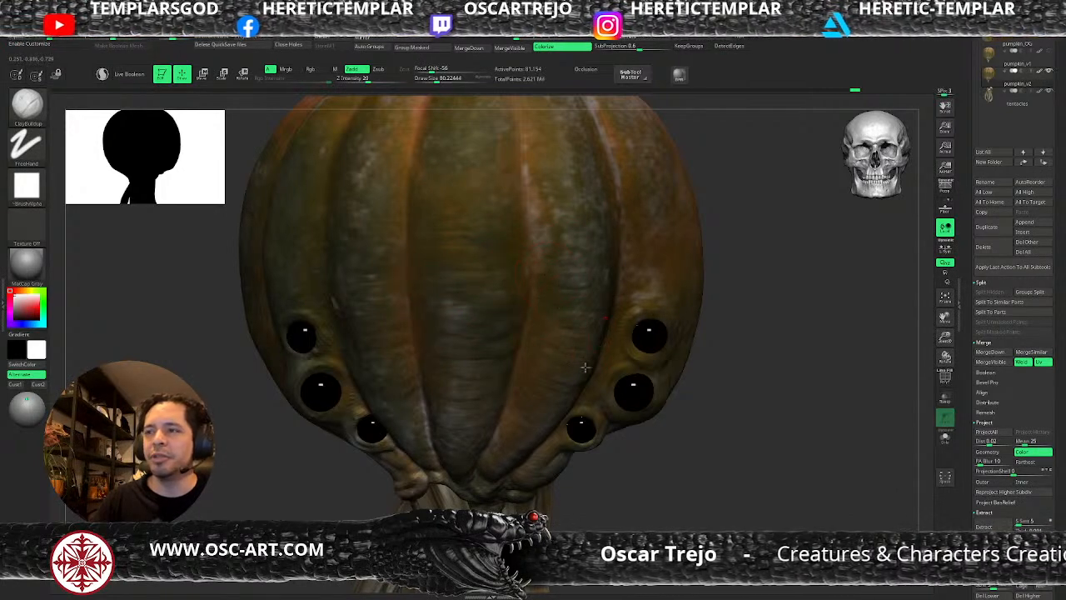
{"action": "mouse_move", "coordinate": [522, 448]}
{"action": "left_mouse_down"}
{"action": "mouse_move", "coordinate": [505, 470]}
{"action": "mouse_move", "coordinate": [481, 477]}
{"action": "mouse_move", "coordinate": [488, 465]}
{"action": "left_mouse_up"}
{"action": "key", "text": "s"}
{"action": "key", "text": "s"}
{"action": "left_click_drag", "start_coordinate": [489, 465], "coordinate": [491, 466]}
{"action": "key", "text": "s"}
{"action": "mouse_move", "coordinate": [424, 454]}
{"action": "left_mouse_down"}
{"action": "mouse_move", "coordinate": [405, 417]}
{"action": "mouse_move", "coordinate": [421, 455]}
{"action": "left_mouse_up"}
{"action": "key", "text": "s"}
{"action": "mouse_move", "coordinate": [603, 483]}
{"action": "left_mouse_down", "text": "alt"}
{"action": "mouse_move", "coordinate": [596, 381]}
{"action": "mouse_move", "coordinate": [627, 403]}
{"action": "mouse_move", "coordinate": [640, 431]}
{"action": "left_mouse_up", "text": "alt"}
Bring pumpkin_v2 back up to subdivision level 5.
{"action": "key", "text": "d"}
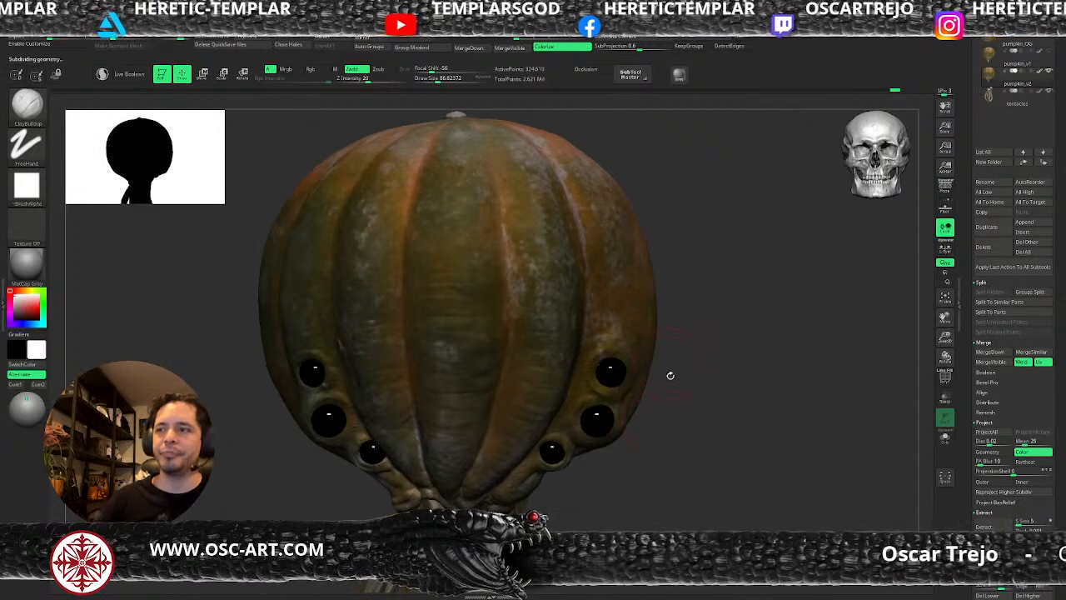
{"action": "left_click_drag", "start_coordinate": [680, 398], "coordinate": [671, 409], "text": "alt"}
{"action": "key", "text": "d"}
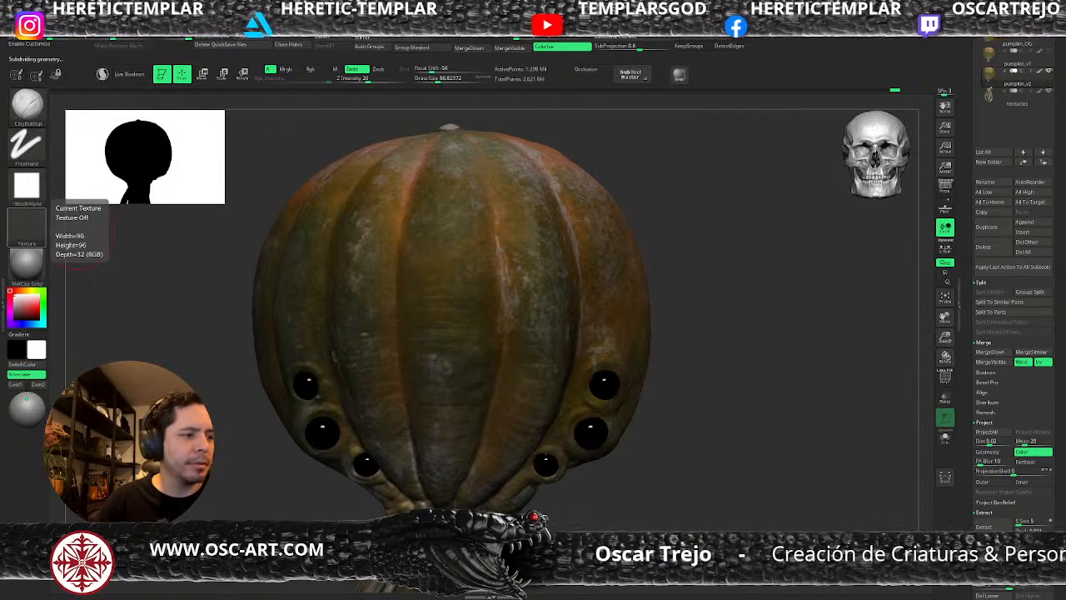
Switch the material to BasicMaterial and review the front ribs and eyes from several distances.
{"action": "left_click", "coordinate": [26, 263]}
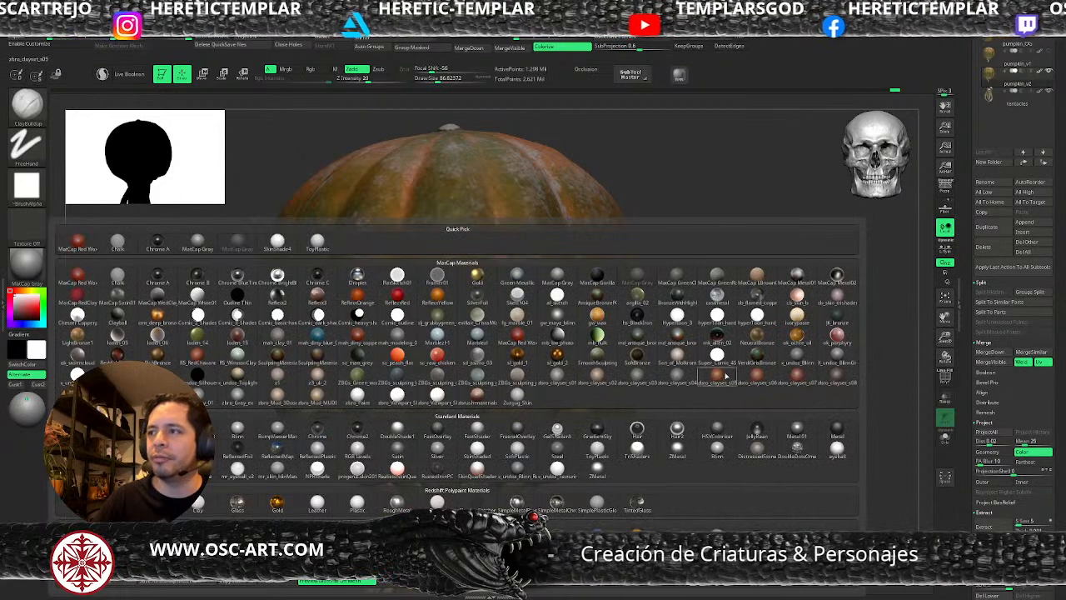
{"action": "left_click", "coordinate": [688, 362]}
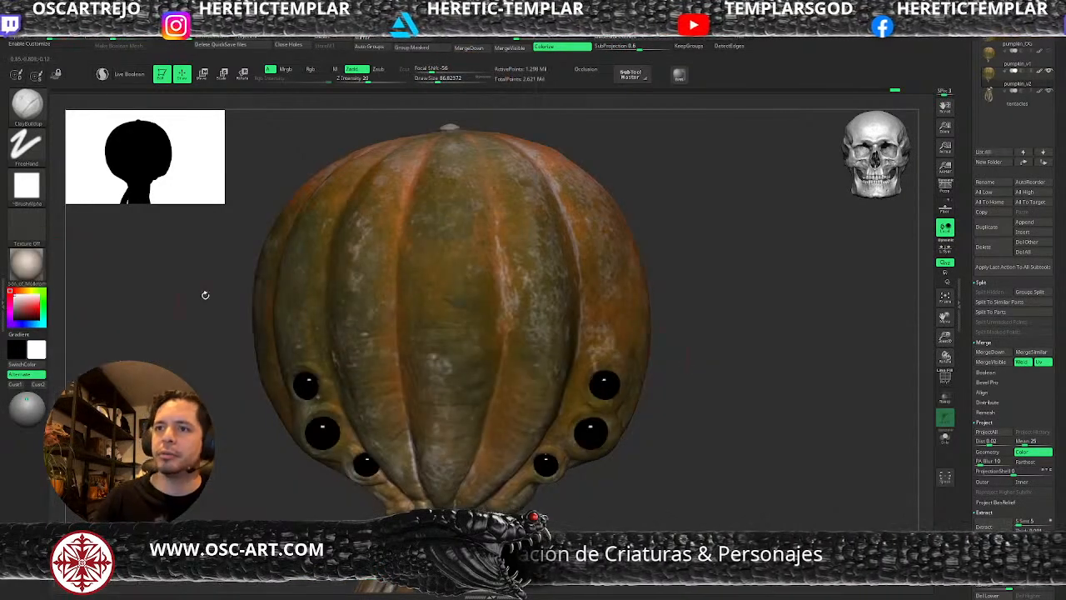
{"action": "left_click", "coordinate": [26, 263]}
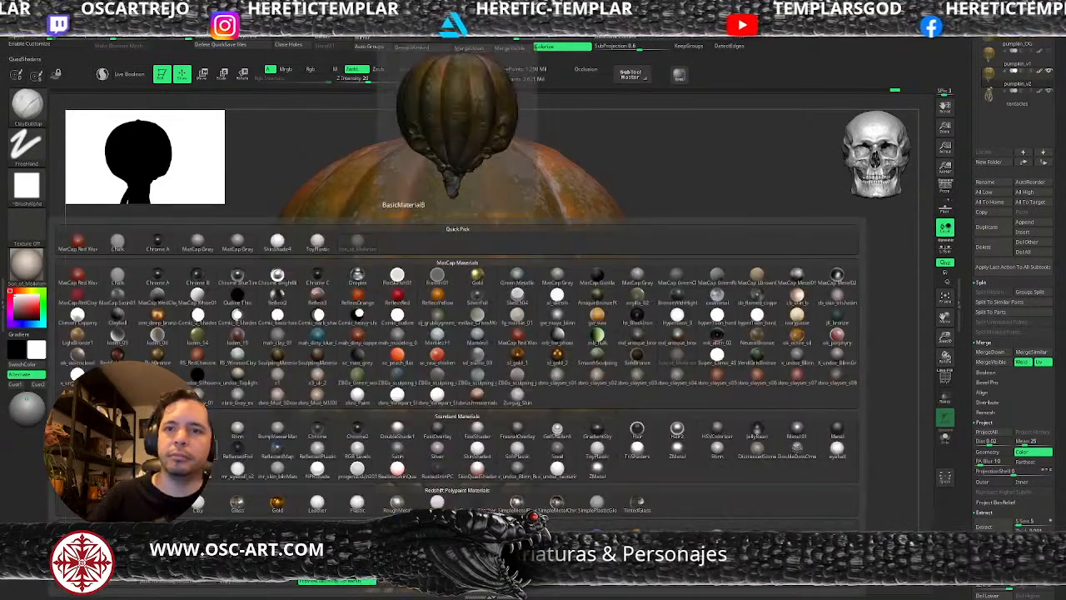
{"action": "left_click", "coordinate": [158, 357]}
{"action": "left_click_drag", "start_coordinate": [171, 365], "coordinate": [153, 337], "text": "alt"}
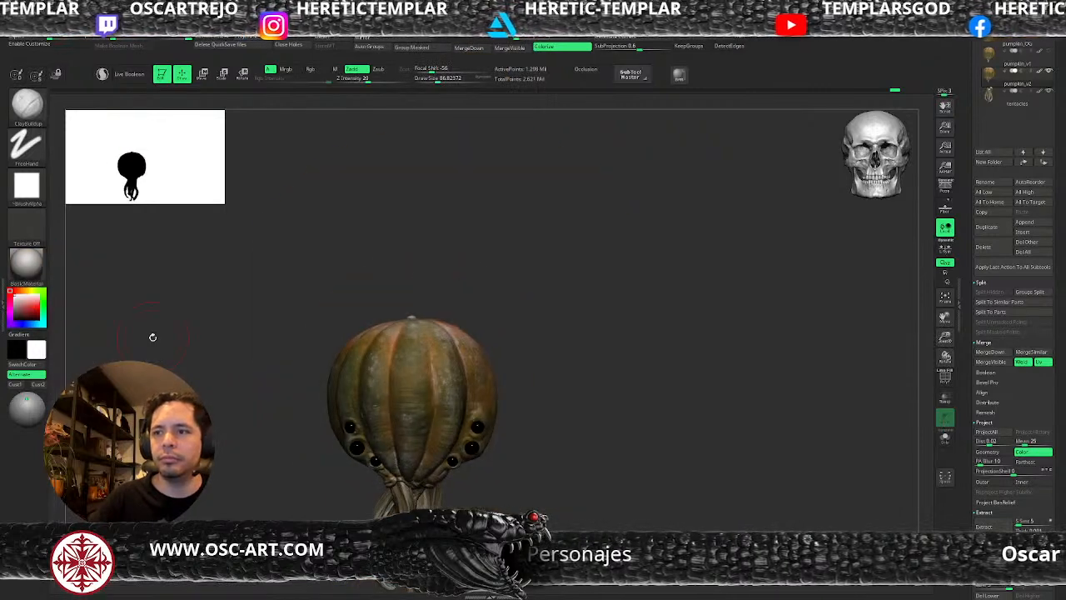
{"action": "left_click_drag", "start_coordinate": [580, 465], "coordinate": [599, 440], "text": "alt"}
{"action": "left_click_drag", "start_coordinate": [591, 415], "coordinate": [624, 447], "text": "alt"}
{"action": "left_click_drag", "start_coordinate": [705, 355], "coordinate": [701, 382]}
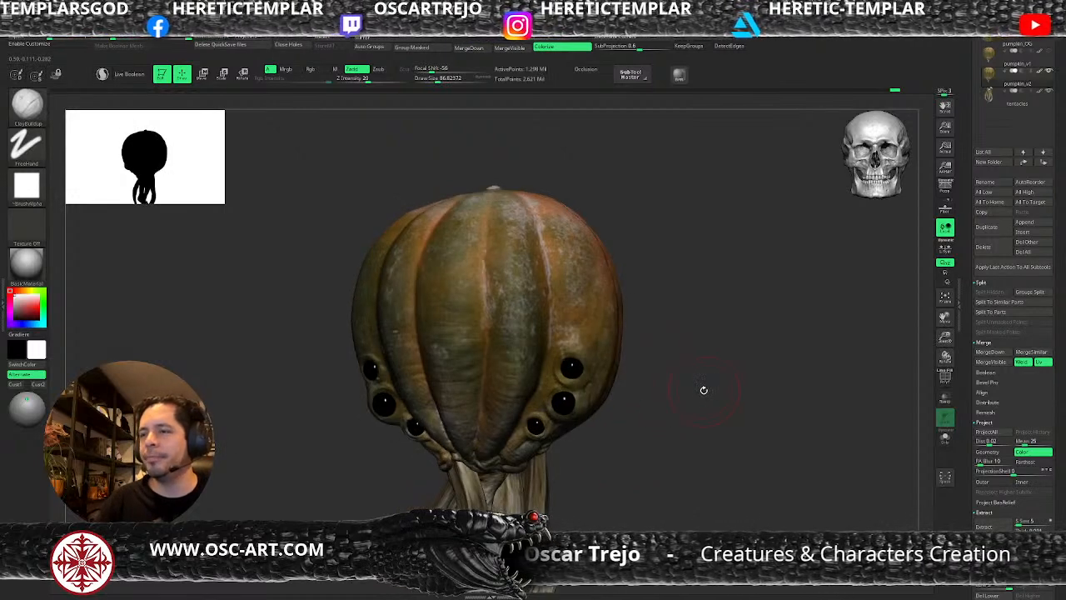
{"action": "left_click_drag", "start_coordinate": [698, 375], "coordinate": [723, 417], "text": "alt"}
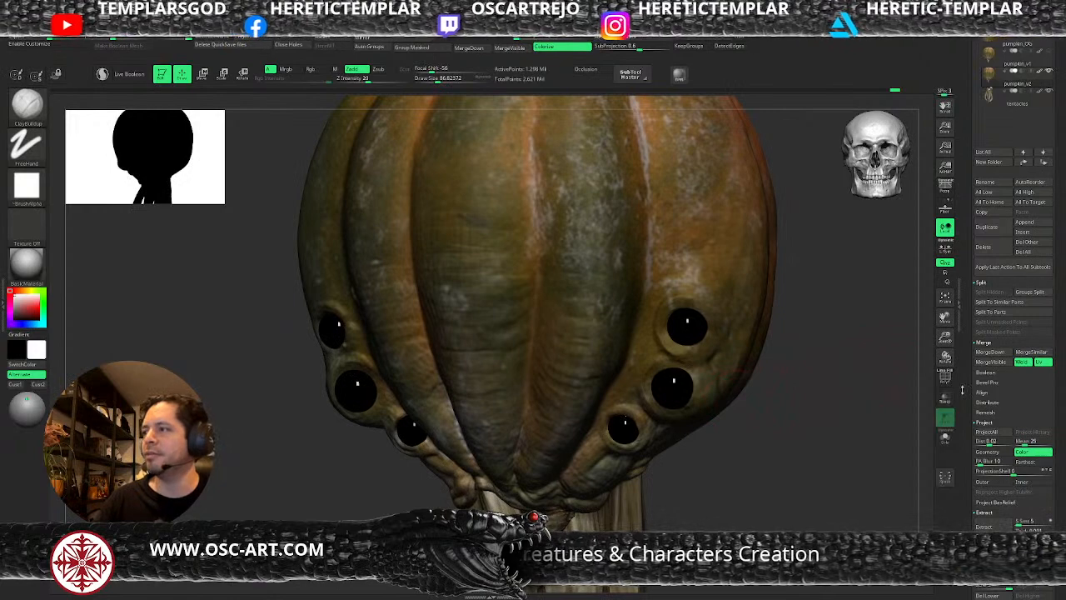
Add a new layer to pumpkin_v2 and name it Base.
{"action": "scroll", "coordinate": [969, 404], "scroll_direction": "down", "scroll_amount": 5}
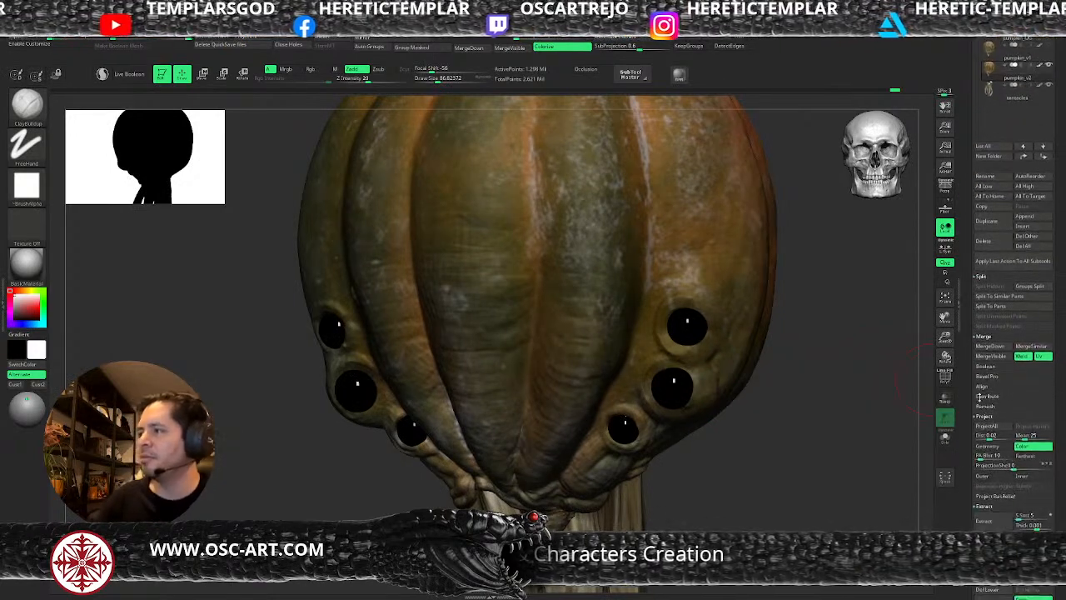
{"action": "scroll", "coordinate": [971, 325], "scroll_direction": "down", "scroll_amount": 6}
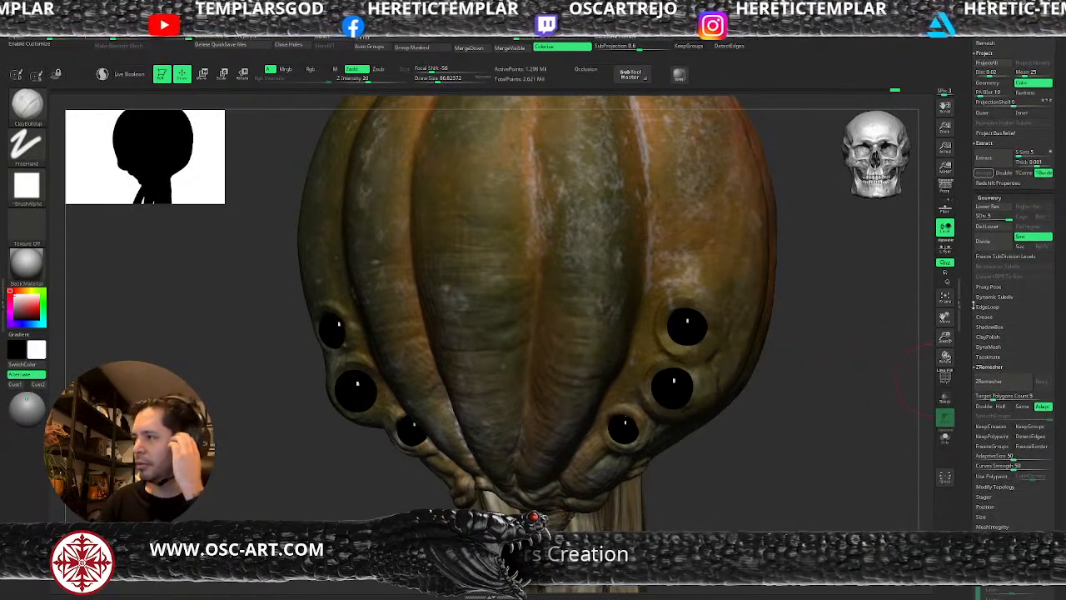
{"action": "scroll", "coordinate": [971, 306], "scroll_direction": "down", "scroll_amount": 6}
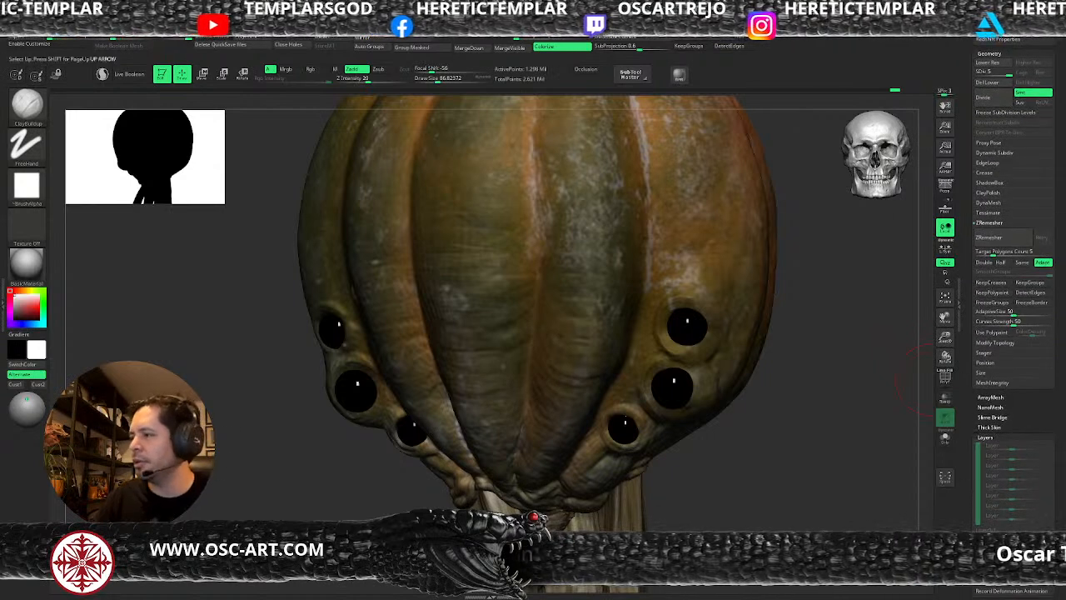
{"action": "left_click", "coordinate": [1008, 551]}
{"action": "key", "text": "shift+f"}
{"action": "key", "text": "shift+f"}
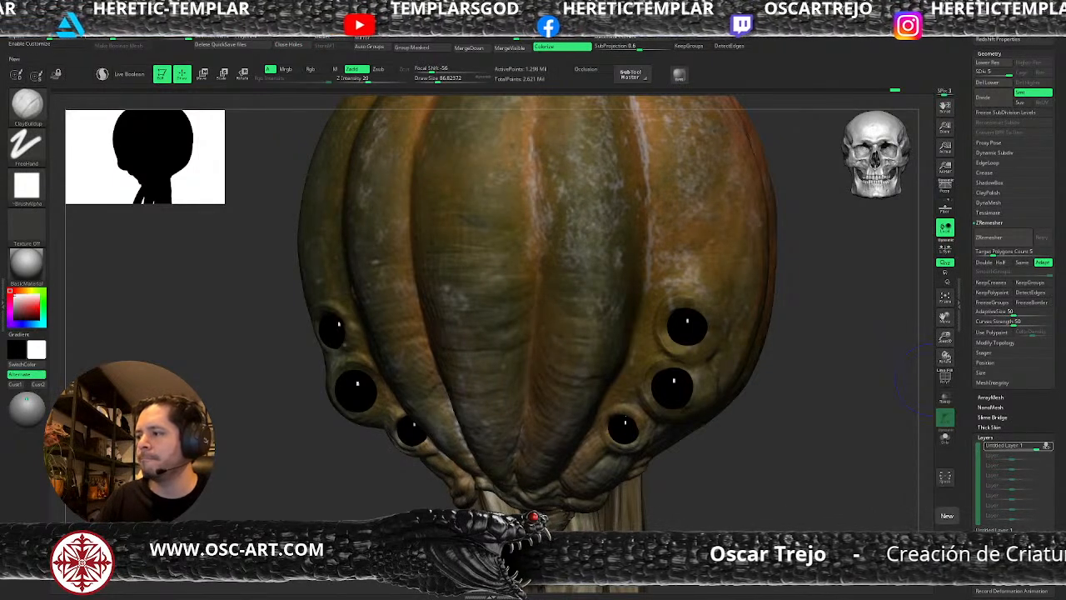
{"action": "key", "text": "Return"}
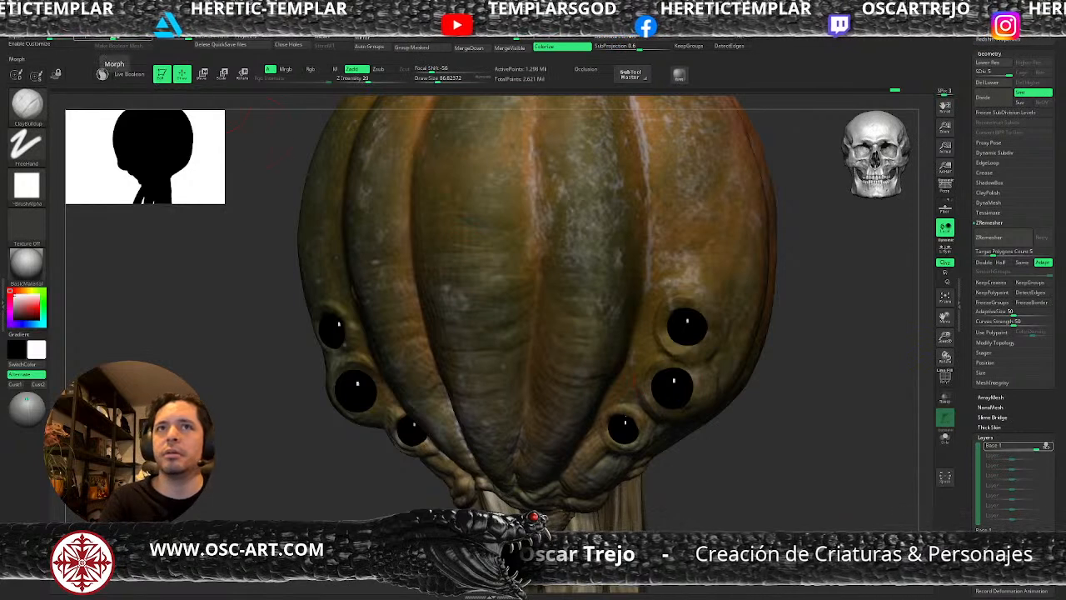
Morph pumpkin_v2 to its smoother stored shape on the Base layer and switch that layer off.
{"action": "left_click_drag", "start_coordinate": [134, 37], "coordinate": [159, 37]}
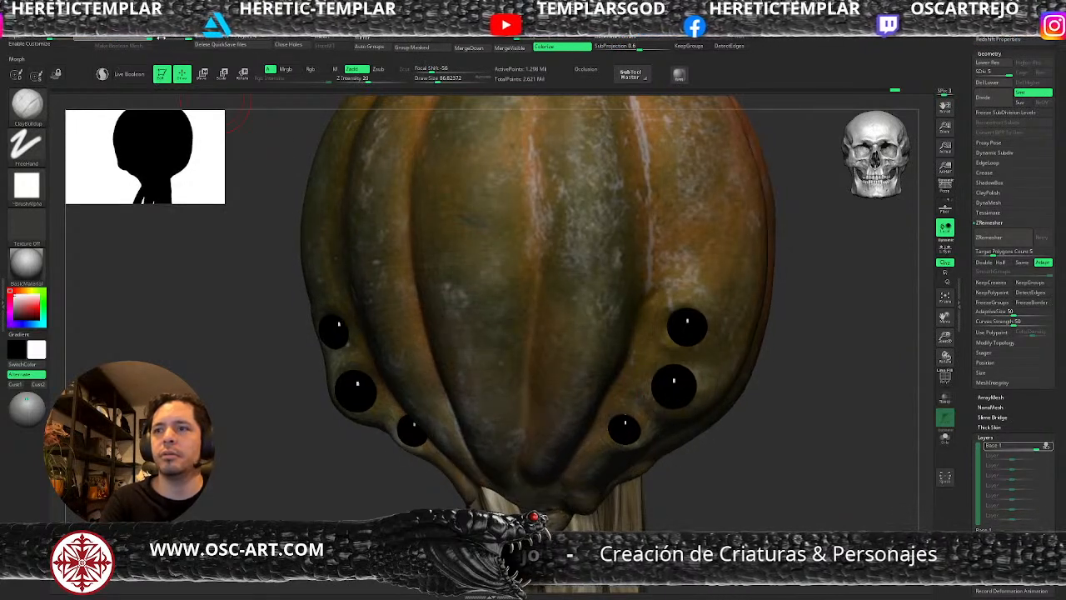
{"action": "left_click_drag", "start_coordinate": [790, 509], "coordinate": [757, 449], "text": "alt"}
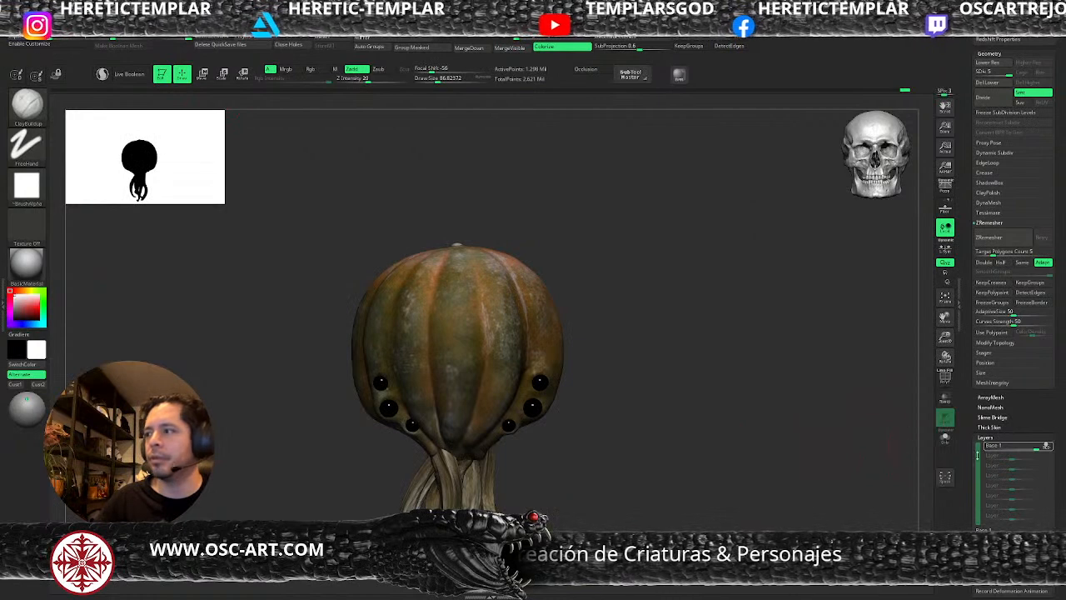
{"action": "left_click", "coordinate": [1048, 447]}
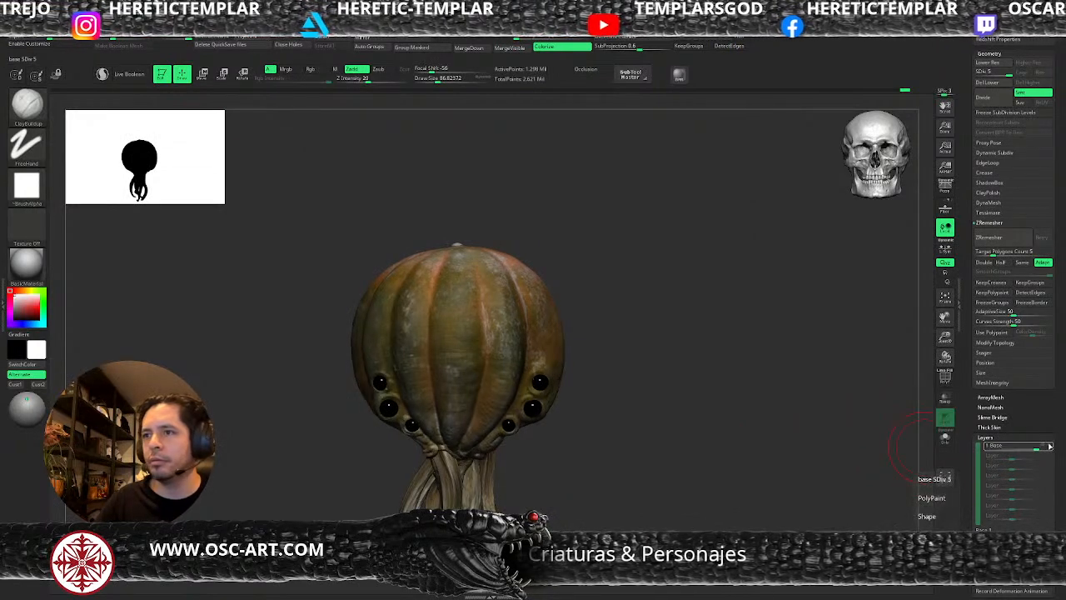
Add a second layer to pumpkin_v2 and name it eye.
{"action": "left_click", "coordinate": [947, 515]}
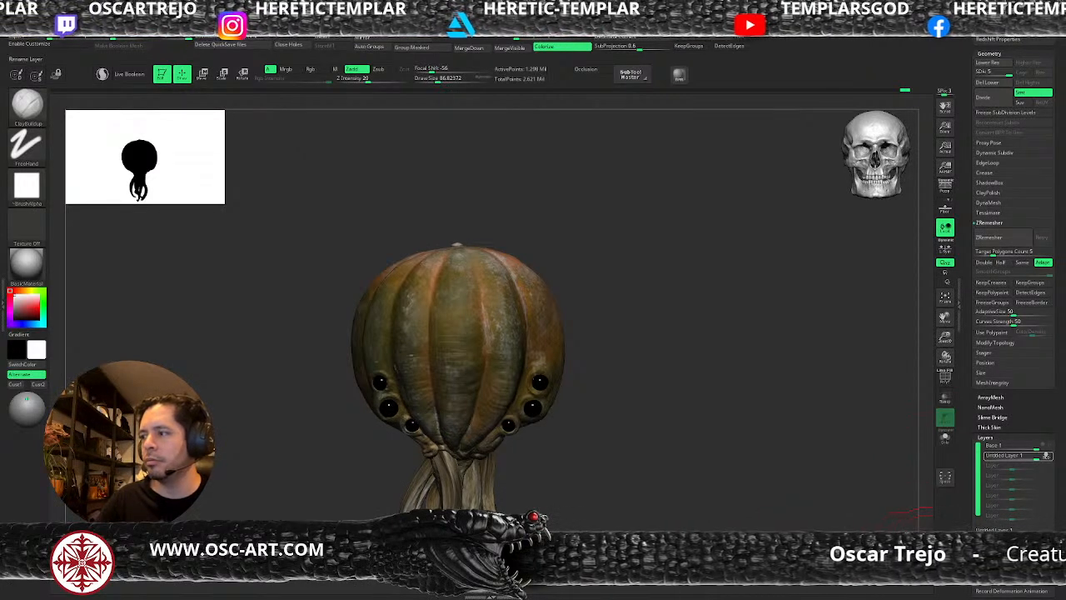
{"action": "type", "text": "eye"}
{"action": "key", "text": "Return"}
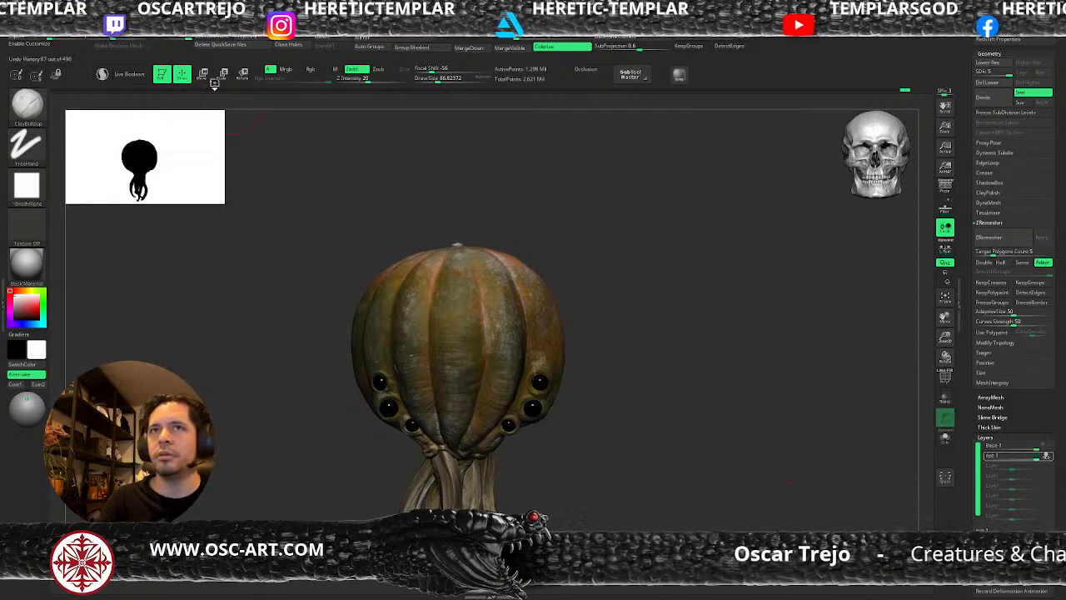
Try the Morph brush at a draw size of about 87 on the socket around one uppermost eye, undoing the first stroke.
{"action": "key", "text": "b"}
{"action": "key", "text": "m"}
{"action": "key", "text": "o"}
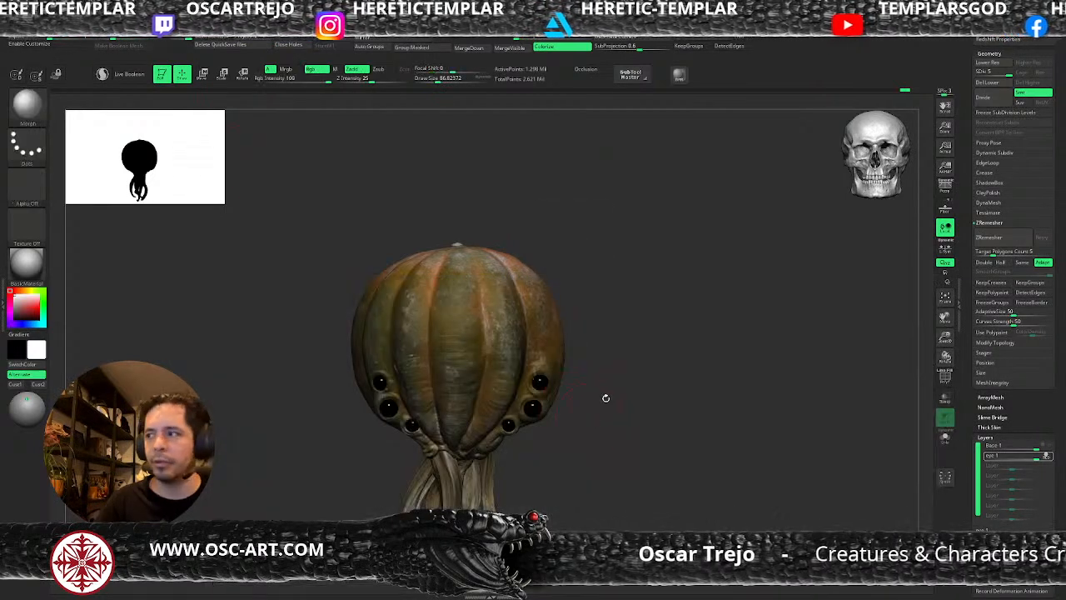
{"action": "left_click_drag", "start_coordinate": [605, 400], "coordinate": [616, 426], "text": "alt"}
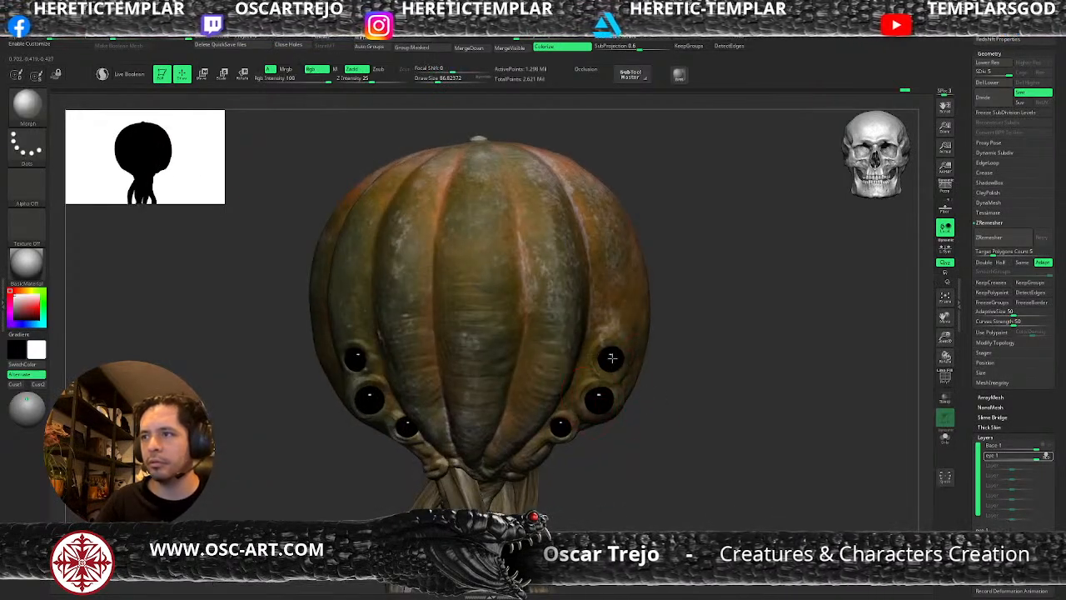
{"action": "left_click_drag", "start_coordinate": [606, 351], "coordinate": [608, 403]}
{"action": "key", "text": "ctrl+z"}
{"action": "left_click_drag", "start_coordinate": [609, 357], "coordinate": [607, 353]}
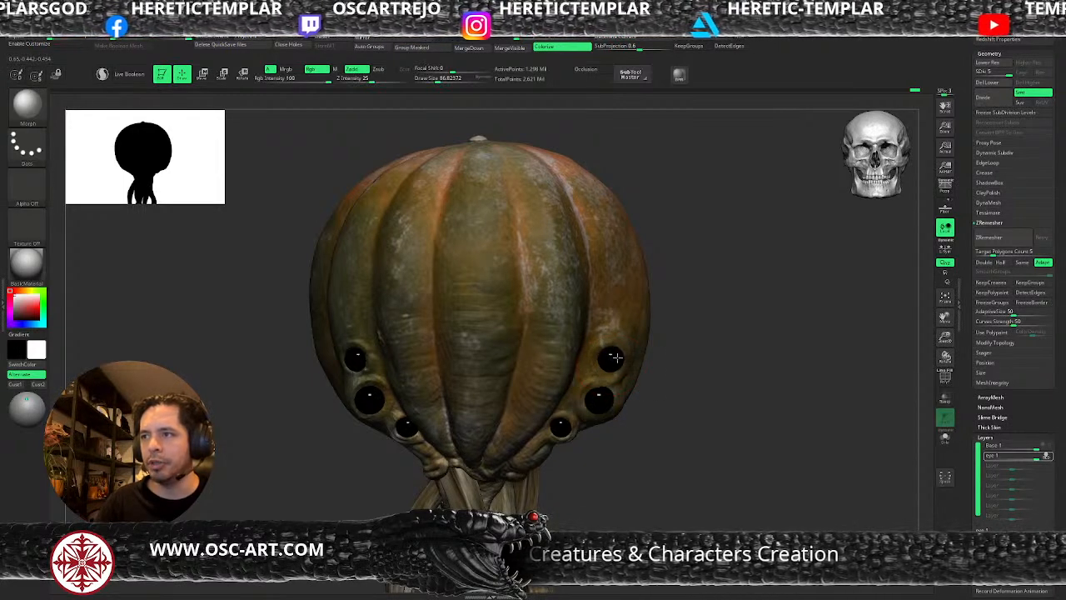
Pull the pumpkin skin over that uppermost eye with the Move brush, working from the side and the front.
{"action": "left_click_drag", "start_coordinate": [700, 381], "coordinate": [603, 360]}
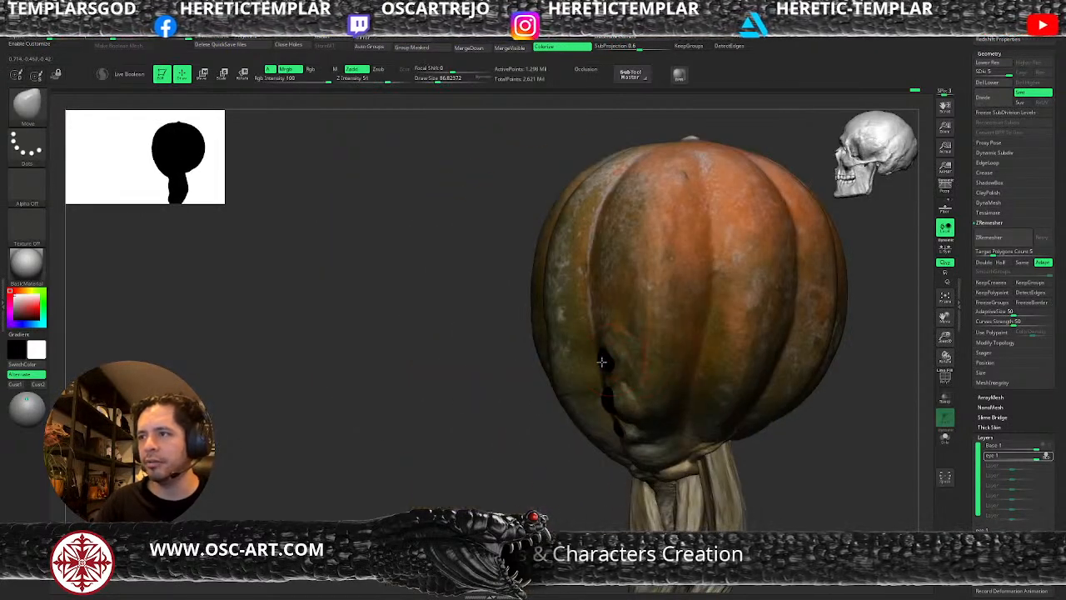
{"action": "mouse_move", "coordinate": [522, 416]}
{"action": "left_mouse_down"}
{"action": "mouse_move", "coordinate": [588, 385]}
{"action": "mouse_move", "coordinate": [605, 358]}
{"action": "left_mouse_up"}
{"action": "key", "text": "s"}
Shape the skin covering the eye with the Standard and ClayBuildup brushes and carve a small central pit with DamStandard.
{"action": "key", "text": "s"}
{"action": "key", "text": "b"}
{"action": "key", "text": "s"}
{"action": "key", "text": "t"}
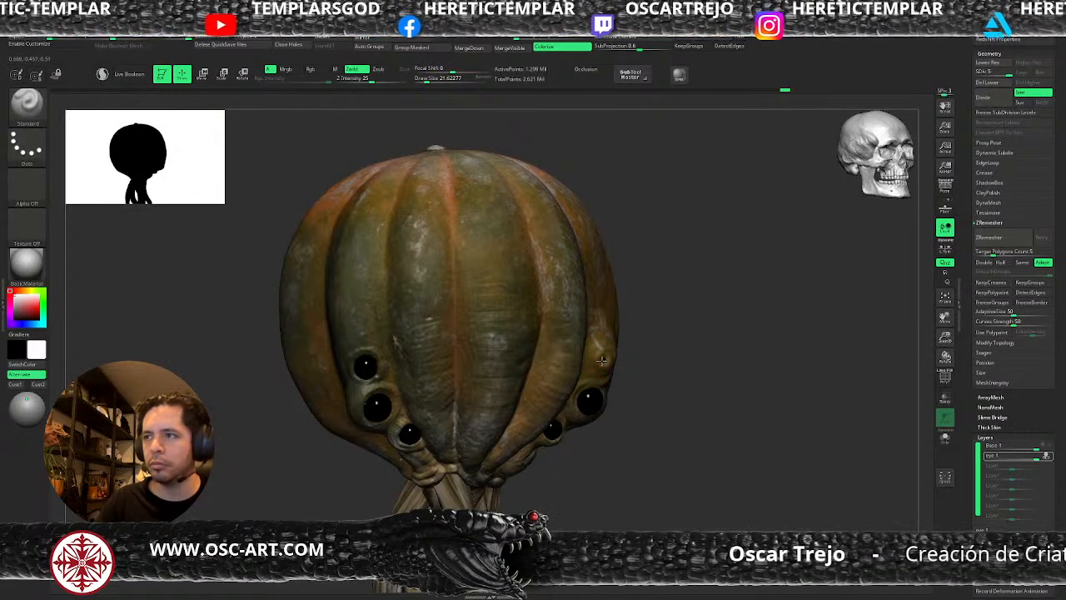
{"action": "key", "text": "b"}
{"action": "key", "text": "c"}
{"action": "key", "text": "b"}
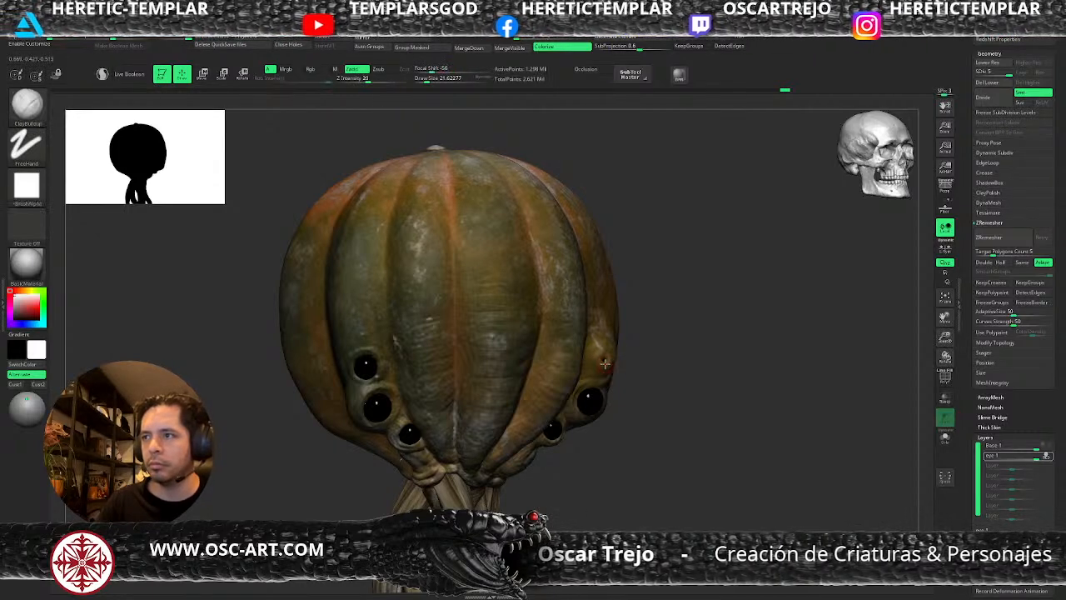
{"action": "key", "text": "b"}
{"action": "key", "text": "d"}
{"action": "key", "text": "s"}
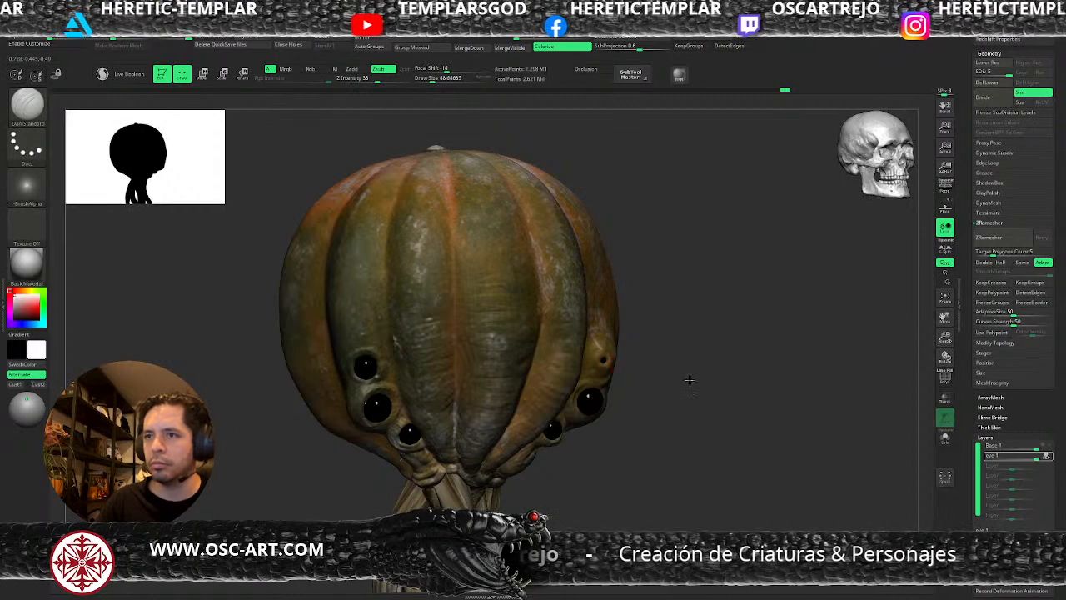
Puff up the closed eyelid with the Inflat brush at a draw size of about 68 and set the eye layer's intensity to about 0.52.
{"action": "key", "text": "f"}
{"action": "left_click_drag", "start_coordinate": [688, 364], "coordinate": [695, 406], "text": "alt"}
{"action": "key", "text": "b"}
{"action": "key", "text": "i"}
{"action": "key", "text": "n"}
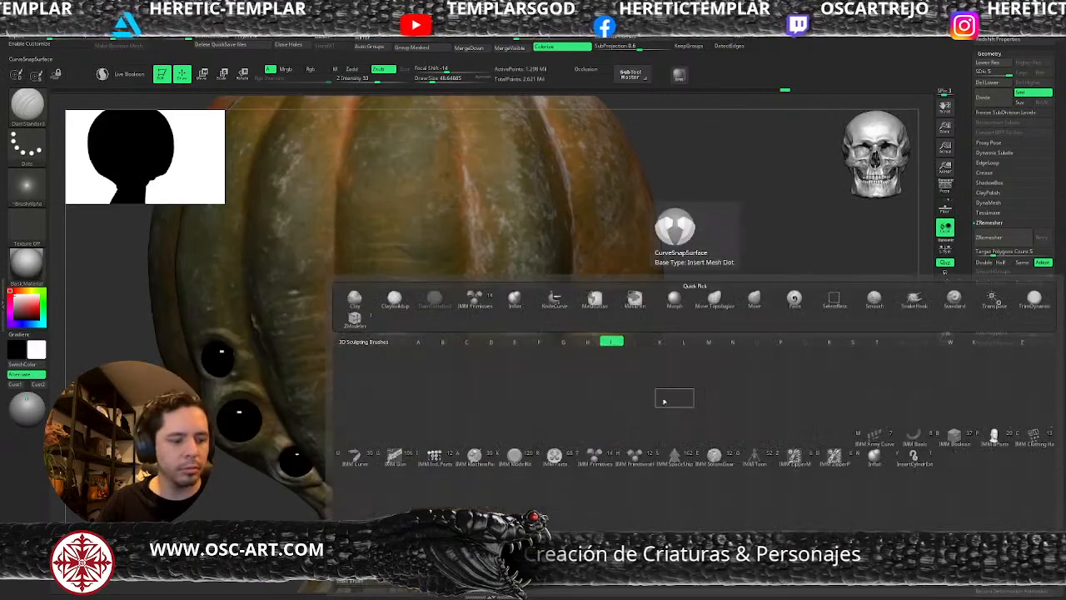
{"action": "key", "text": "s"}
{"action": "left_click_drag", "start_coordinate": [612, 361], "coordinate": [614, 360]}
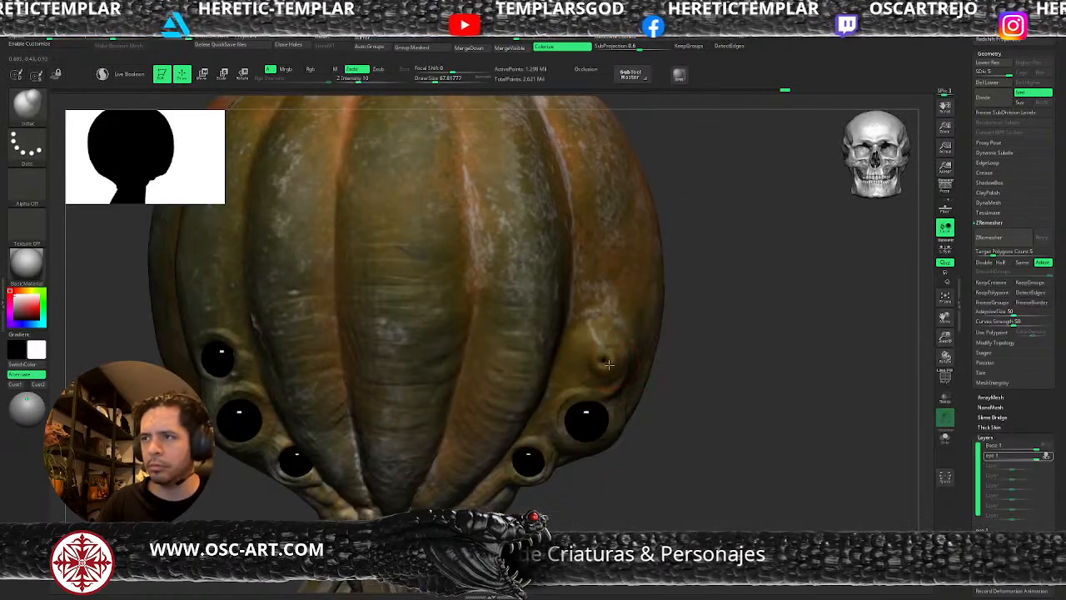
{"action": "key", "text": "f"}
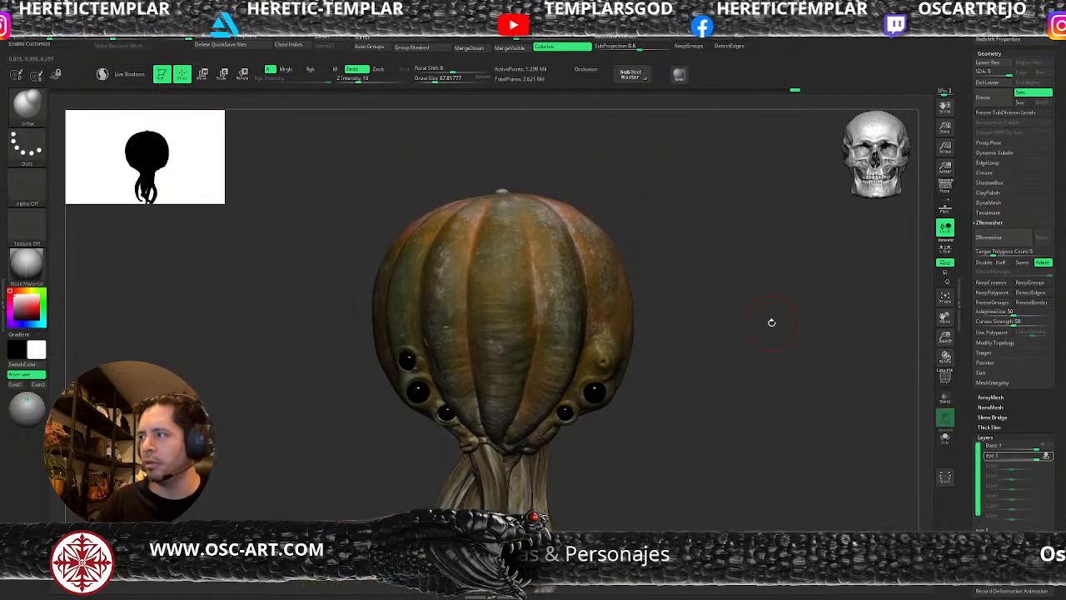
{"action": "left_click_drag", "start_coordinate": [1053, 465], "coordinate": [1025, 460]}
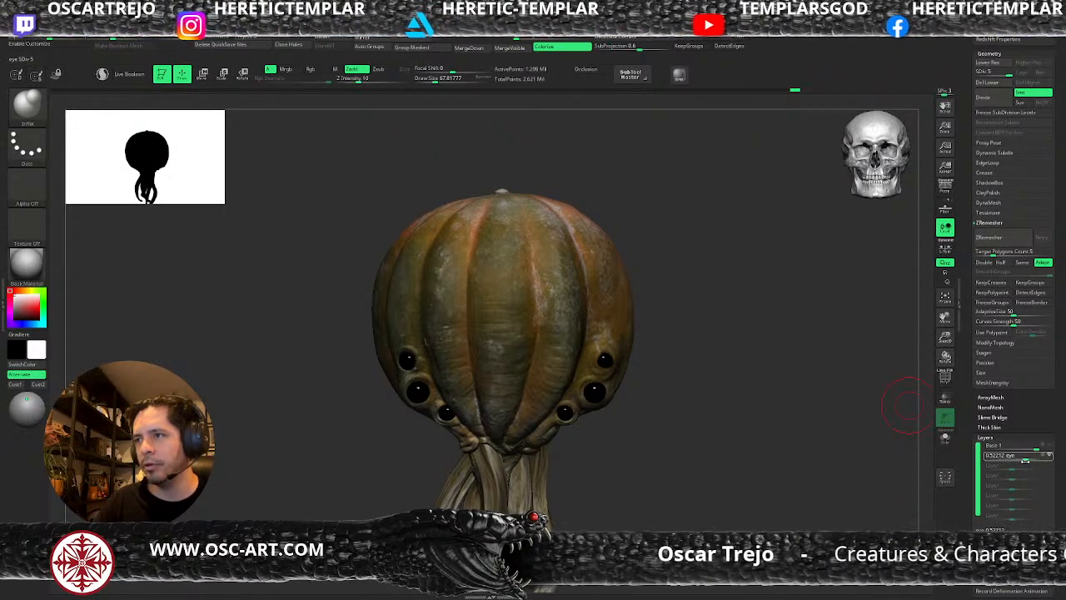
Delete both existing sculpt layers and create a new layer named Base.
{"action": "left_click", "coordinate": [1044, 548]}
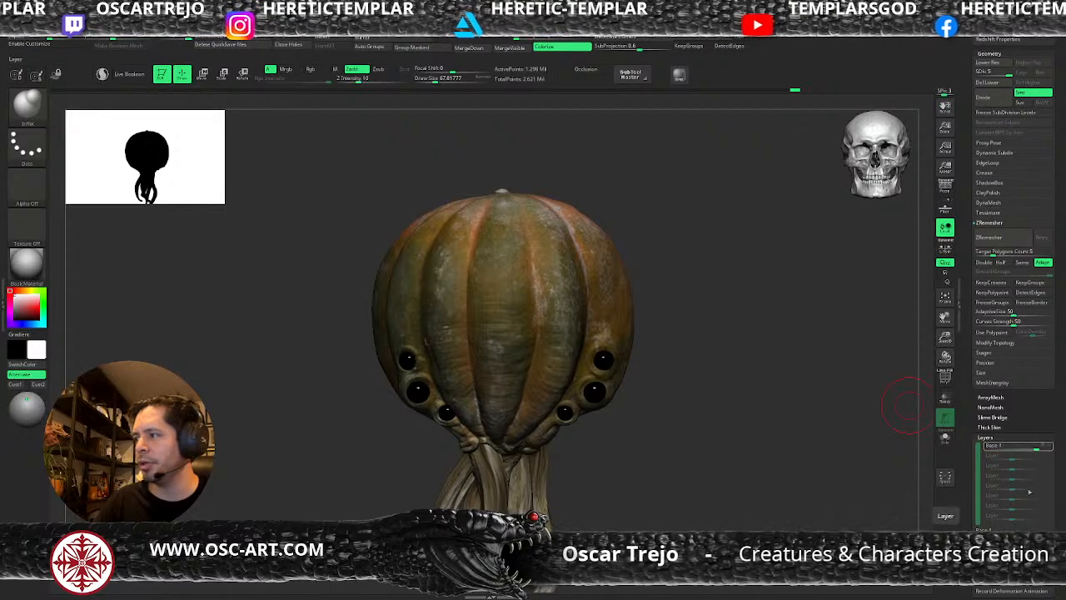
{"action": "left_click", "coordinate": [1044, 548]}
{"action": "left_click", "coordinate": [985, 548]}
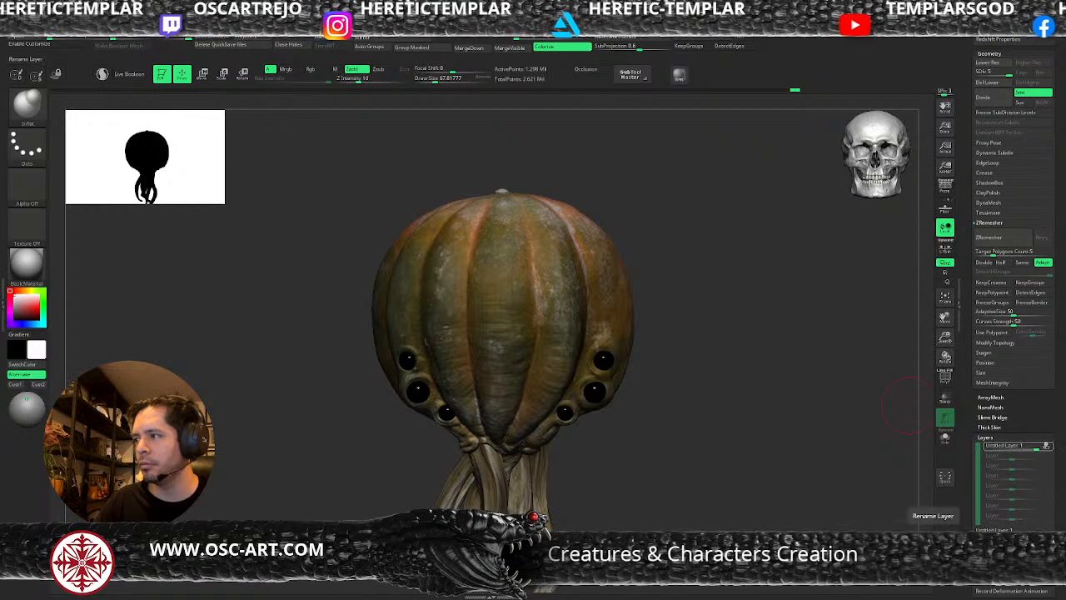
{"action": "key", "text": "Return"}
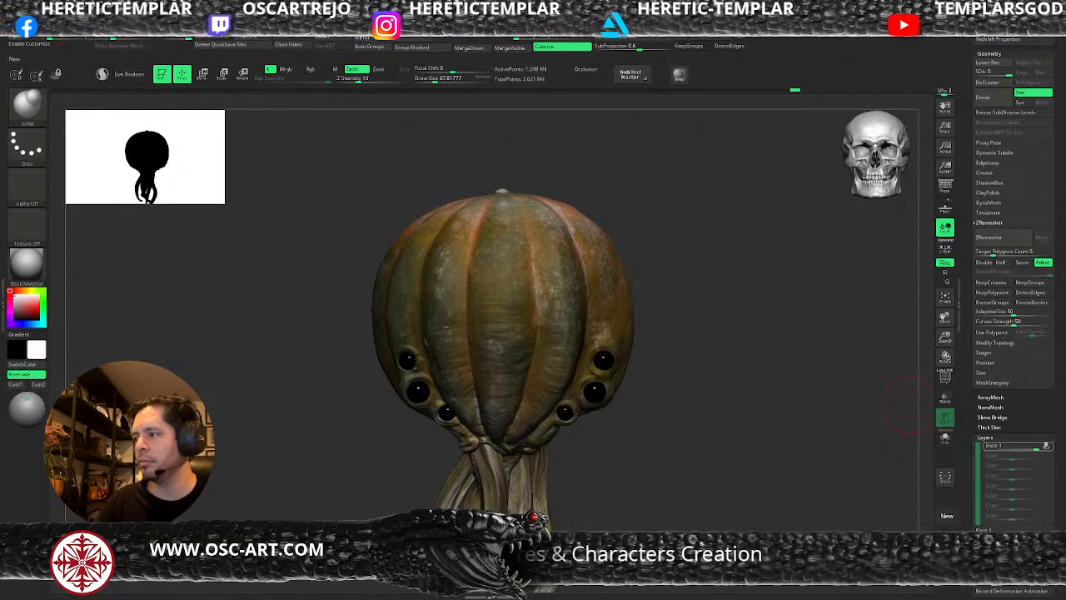
Add another layer after Base and drop the pumpkin to subdivision level 2, framed on one uppermost eye.
{"action": "left_click", "coordinate": [985, 548]}
{"action": "left_click_drag", "start_coordinate": [641, 357], "coordinate": [622, 397], "text": "alt"}
{"action": "key", "text": "shift+d"}
{"action": "key", "text": "shift+d"}
{"action": "key", "text": "shift+d"}
{"action": "key", "text": "shift+d"}
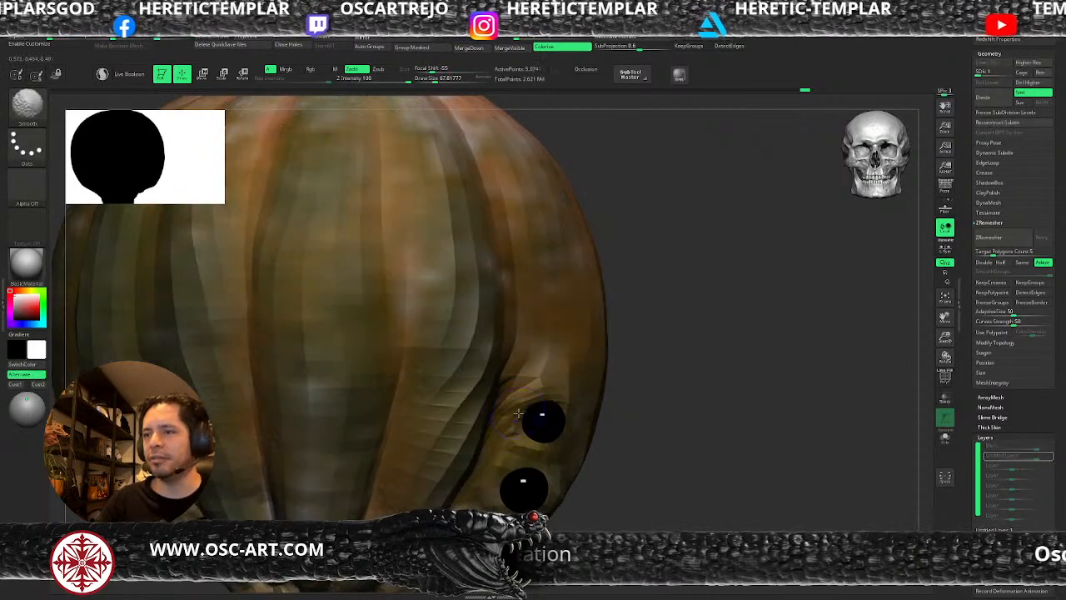
{"action": "key", "text": "d"}
Build up skin around the rim of that uppermost eye with the ClayBuildup brush at a draw size of about 39.
{"action": "key", "text": "b"}
{"action": "key", "text": "c"}
{"action": "key", "text": "b"}
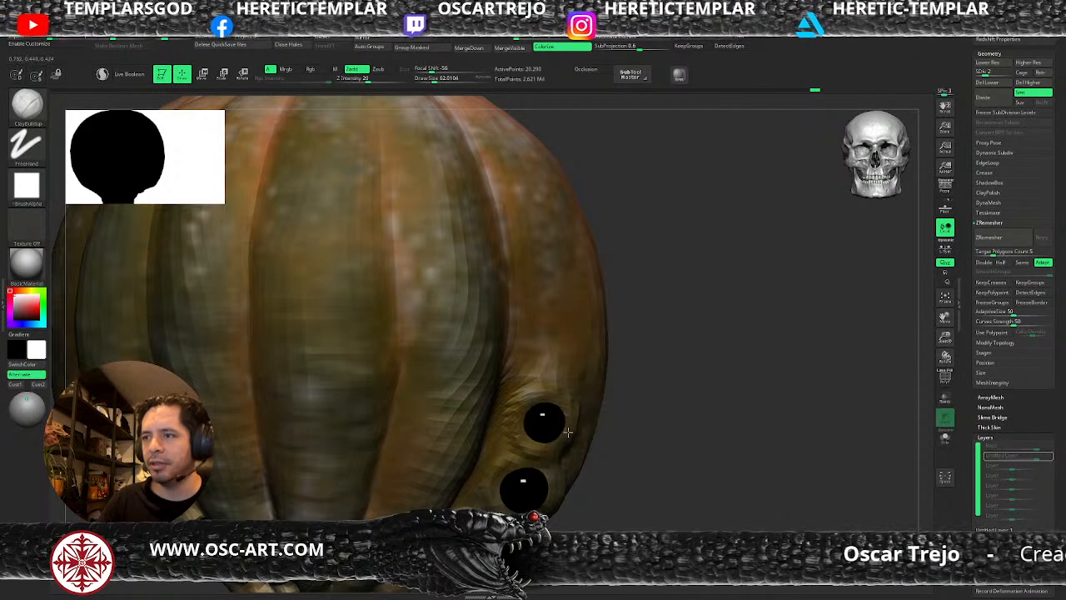
{"action": "mouse_move", "coordinate": [545, 441]}
{"action": "left_mouse_down"}
{"action": "mouse_move", "coordinate": [520, 422]}
{"action": "mouse_move", "coordinate": [529, 401]}
{"action": "mouse_move", "coordinate": [564, 402]}
{"action": "mouse_move", "coordinate": [569, 425]}
{"action": "mouse_move", "coordinate": [555, 397]}
{"action": "mouse_move", "coordinate": [561, 442]}
{"action": "mouse_move", "coordinate": [534, 440]}
{"action": "mouse_move", "coordinate": [542, 421]}
{"action": "mouse_move", "coordinate": [568, 427]}
{"action": "left_mouse_up"}
{"action": "key", "text": "s"}
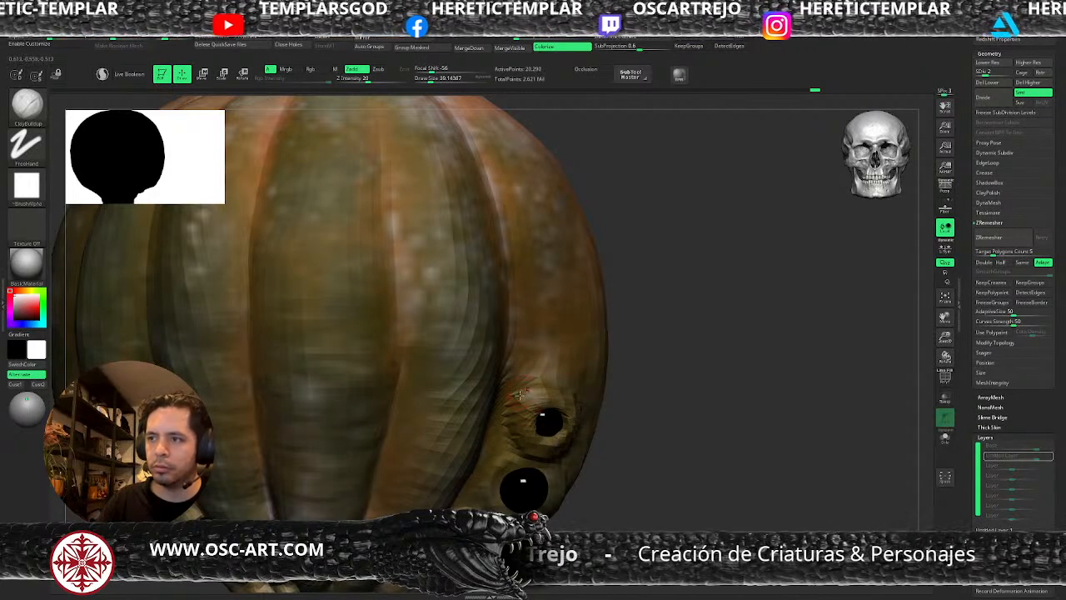
{"action": "mouse_move", "coordinate": [524, 394]}
{"action": "left_mouse_down", "text": "shift"}
{"action": "mouse_move", "coordinate": [523, 454]}
{"action": "mouse_move", "coordinate": [574, 449]}
{"action": "left_mouse_up", "text": "shift"}
{"action": "right_click_drag", "start_coordinate": [612, 444], "coordinate": [566, 445]}
{"action": "mouse_move", "coordinate": [568, 444]}
{"action": "left_mouse_down", "text": "shift"}
{"action": "mouse_move", "coordinate": [579, 422]}
{"action": "mouse_move", "coordinate": [540, 395]}
{"action": "left_mouse_up", "text": "shift"}
Inflate the lids over the eye with the Inflat brush at a draw size of about 77 and return to subdivision level 5.
{"action": "key", "text": "b"}
{"action": "key", "text": "i"}
{"action": "key", "text": "n"}
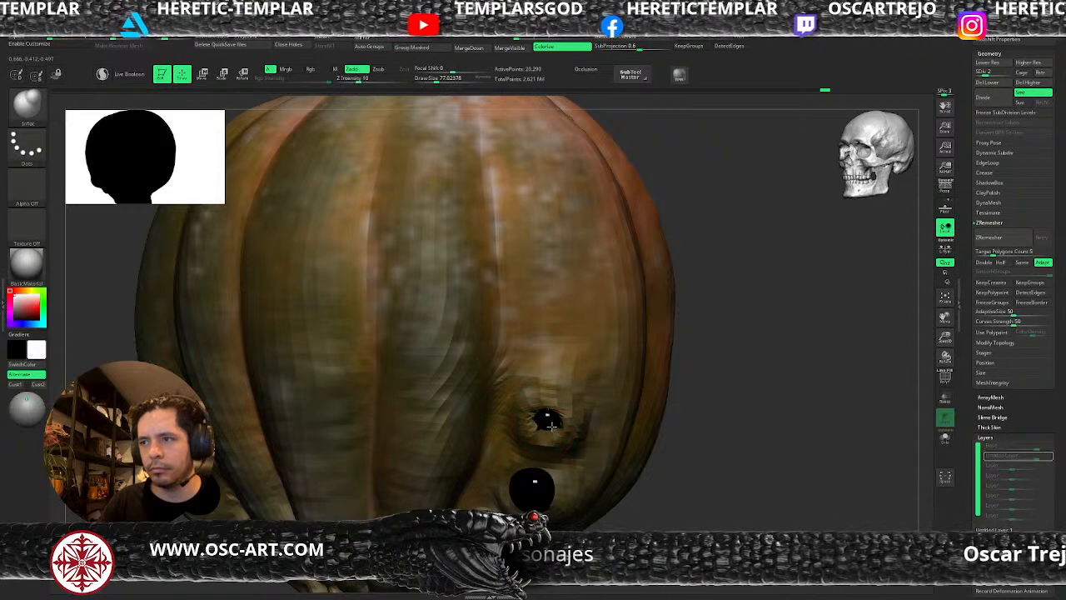
{"action": "key", "text": "ctrl+d"}
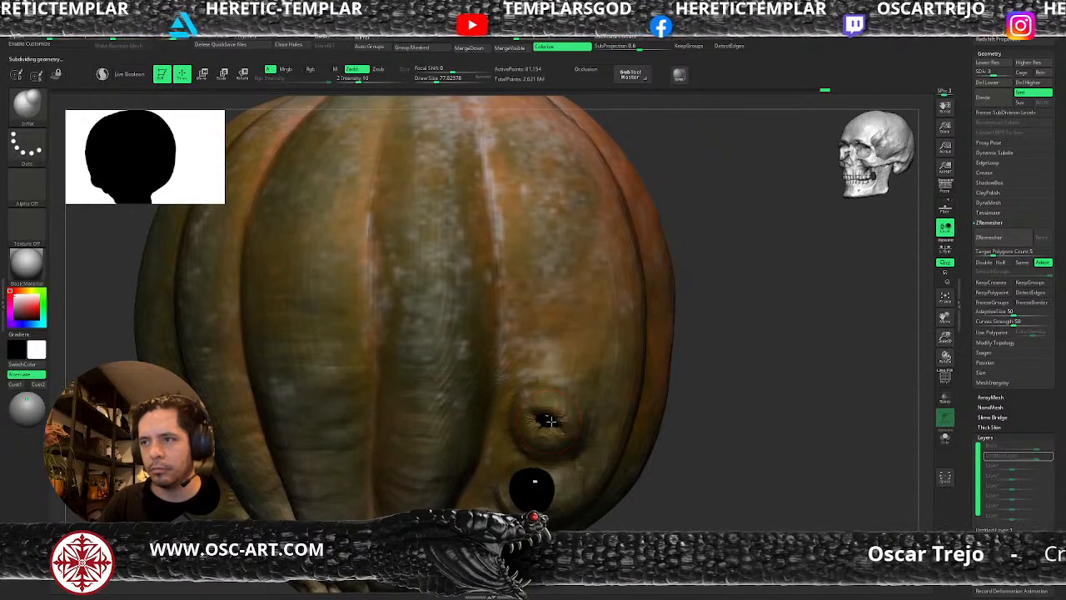
{"action": "key", "text": "ctrl+d"}
{"action": "left_click_drag", "start_coordinate": [681, 428], "coordinate": [772, 430], "text": "alt"}
{"action": "key", "text": "d"}
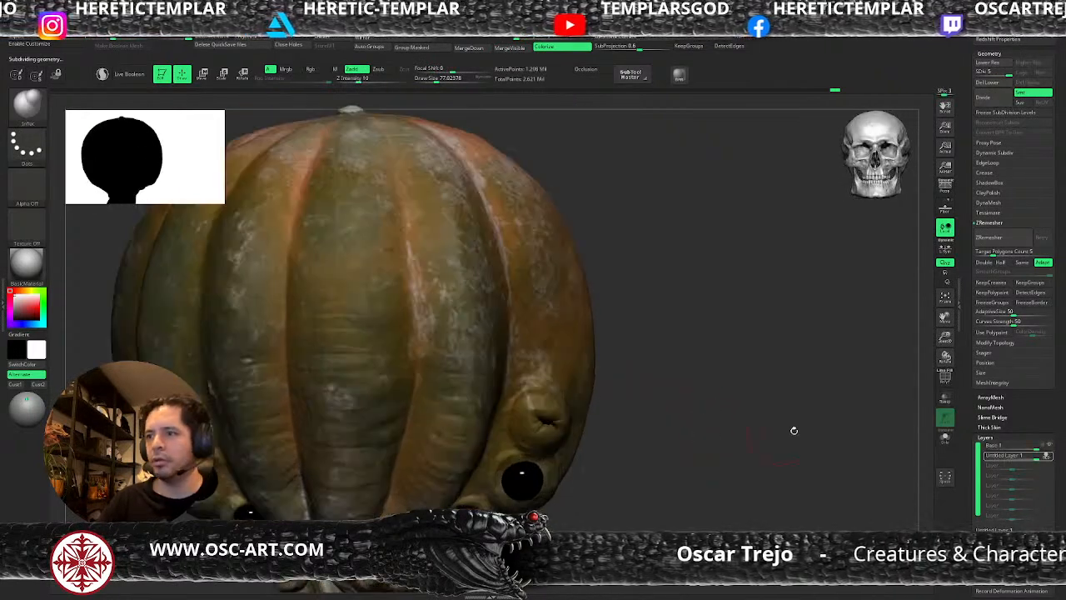
Test the closed-eye layer by changing its intensity and toggling it, and delete that layer.
{"action": "left_click", "coordinate": [1047, 457]}
{"action": "mouse_move", "coordinate": [1036, 459]}
{"action": "left_mouse_down"}
{"action": "mouse_move", "coordinate": [1018, 460]}
{"action": "mouse_move", "coordinate": [1041, 465]}
{"action": "left_mouse_up"}
{"action": "left_click_drag", "start_coordinate": [733, 458], "coordinate": [690, 401], "text": "alt"}
{"action": "key", "text": "shift+d"}
{"action": "key", "text": "shift+d"}
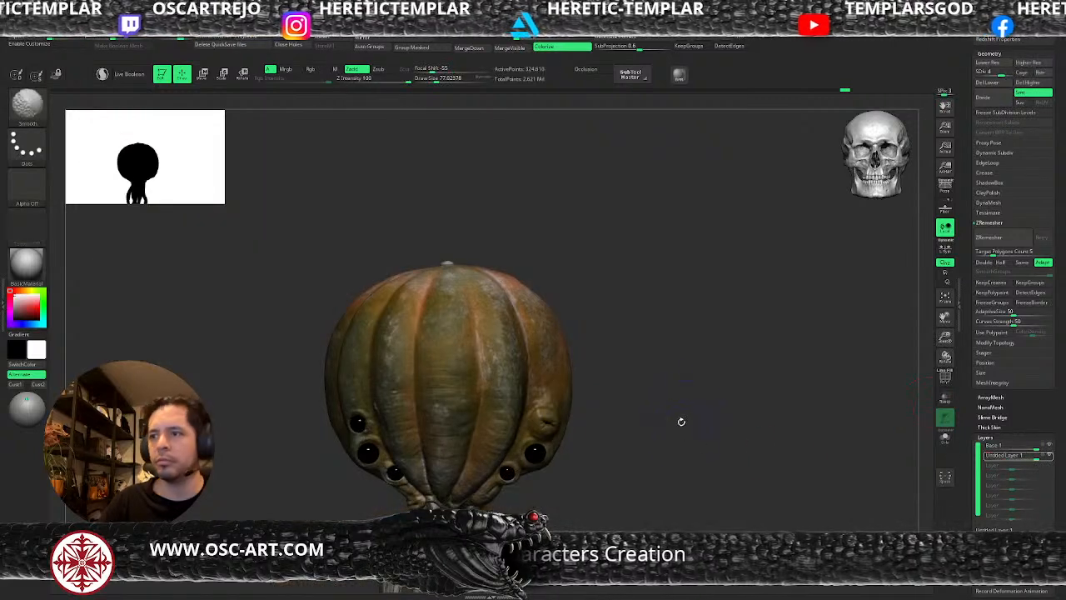
{"action": "left_click_drag", "start_coordinate": [692, 455], "coordinate": [746, 454]}
{"action": "left_click", "coordinate": [1048, 457]}
{"action": "left_click", "coordinate": [1047, 458]}
{"action": "key", "text": "d"}
{"action": "key", "text": "d"}
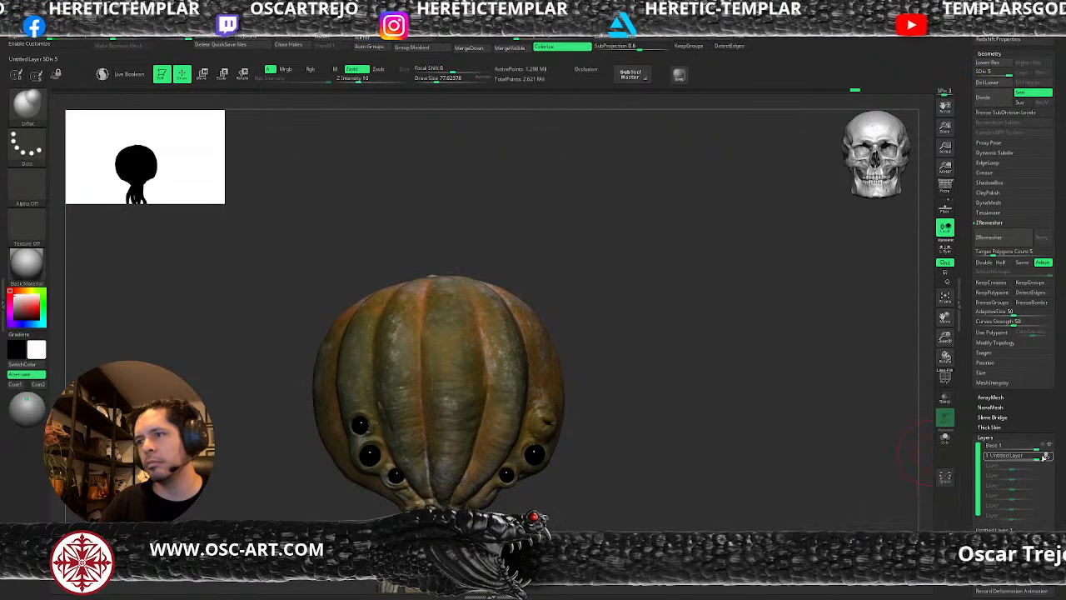
{"action": "mouse_move", "coordinate": [1037, 458]}
{"action": "left_mouse_down"}
{"action": "mouse_move", "coordinate": [1025, 459]}
{"action": "mouse_move", "coordinate": [1046, 460]}
{"action": "left_mouse_up"}
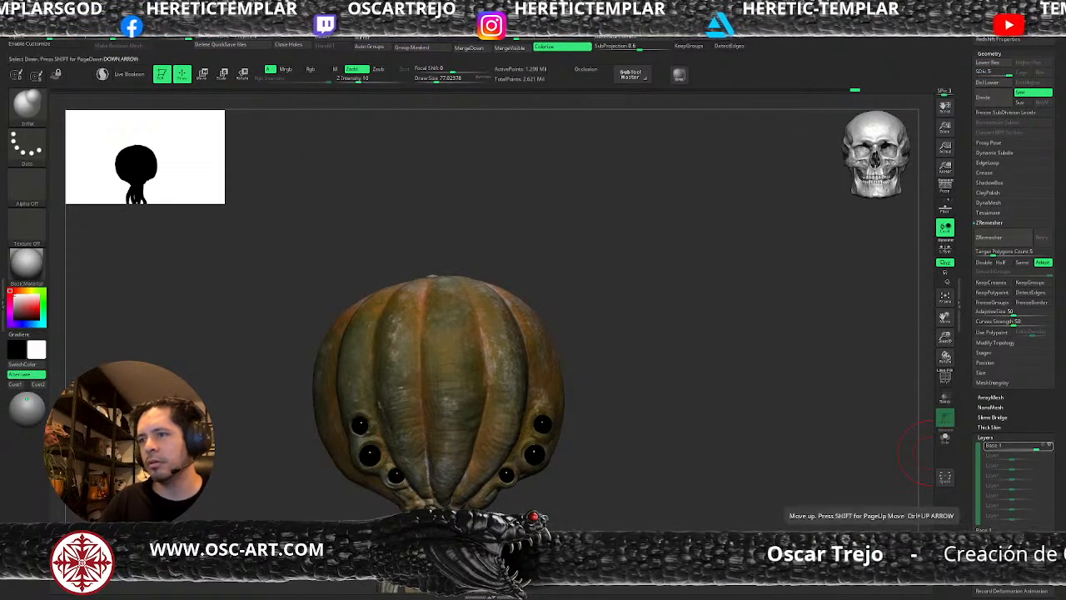
{"action": "left_click_drag", "start_coordinate": [717, 463], "coordinate": [796, 469]}
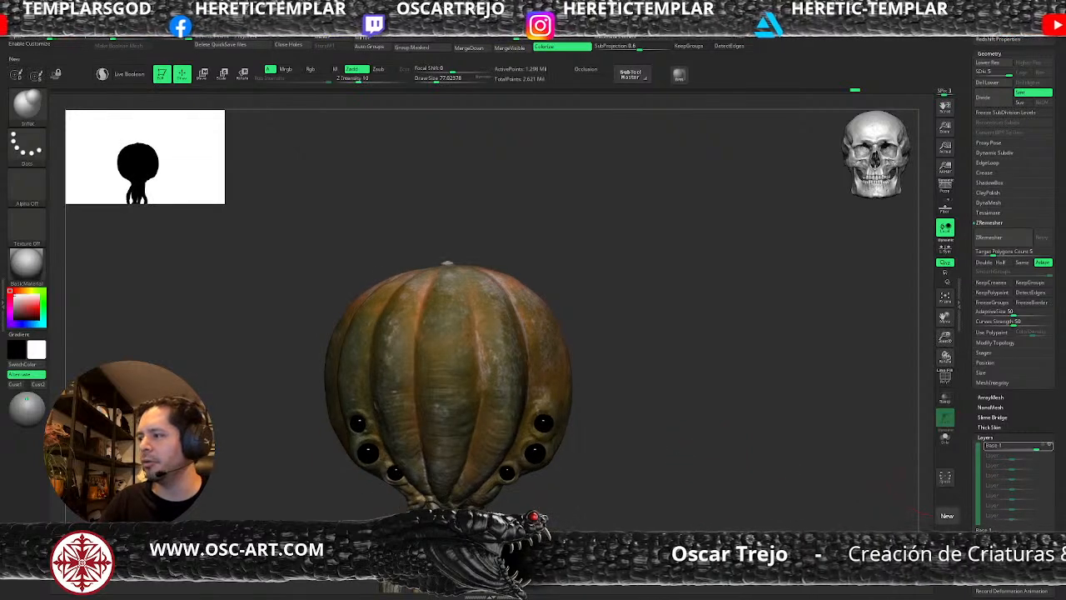
Add a fresh layer after Base and drop the pumpkin to its lowest subdivision level.
{"action": "left_click", "coordinate": [984, 546]}
{"action": "left_click_drag", "start_coordinate": [655, 422], "coordinate": [676, 467], "text": "alt"}
{"action": "key", "text": "shift+d"}
{"action": "key", "text": "shift+d"}
{"action": "key", "text": "shift+d"}
{"action": "key", "text": "shift+d"}
Pull the skin around the uppermost eye inward with the Move brush at a draw size of about 90, with the wireframe shown.
{"action": "mouse_move", "coordinate": [576, 410]}
{"action": "left_mouse_down"}
{"action": "mouse_move", "coordinate": [567, 411]}
{"action": "mouse_move", "coordinate": [586, 417]}
{"action": "mouse_move", "coordinate": [554, 418]}
{"action": "left_mouse_up"}
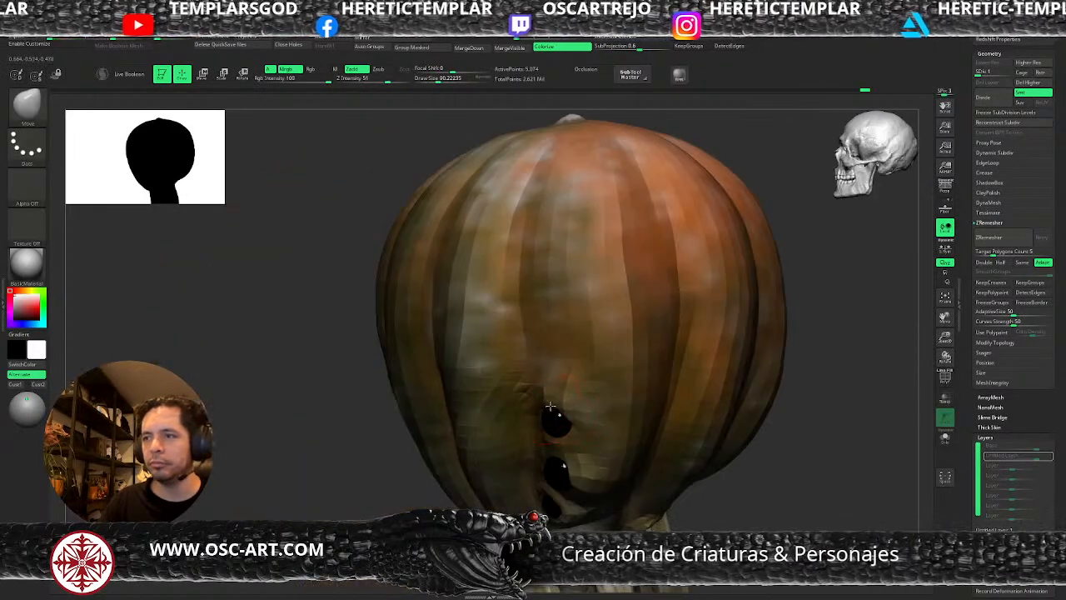
{"action": "left_click_drag", "start_coordinate": [377, 504], "coordinate": [454, 425]}
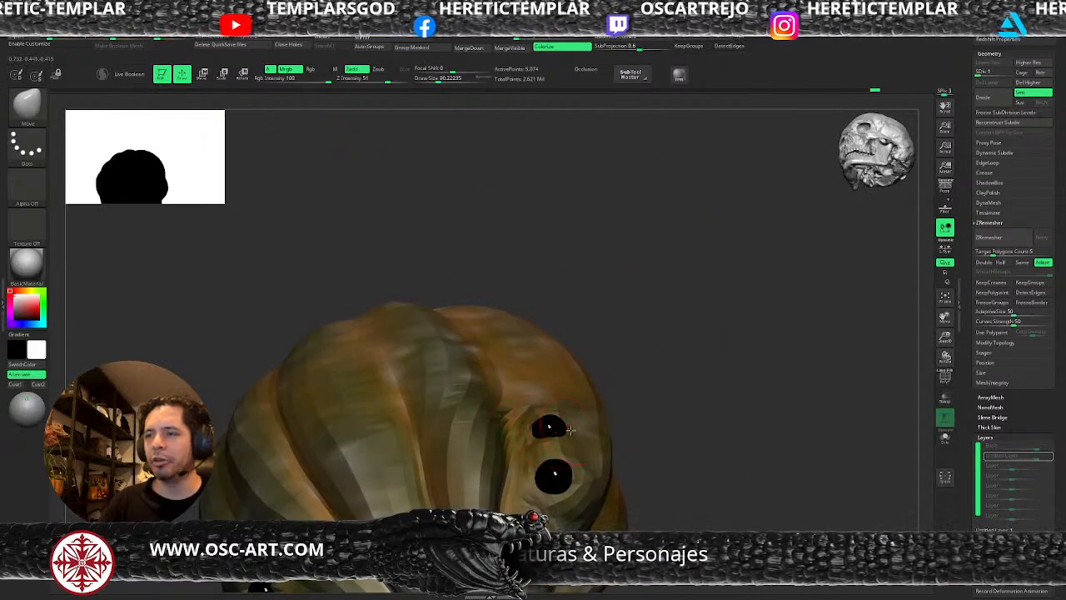
{"action": "key", "text": "shift+f"}
{"action": "left_click_drag", "start_coordinate": [640, 427], "coordinate": [587, 434]}
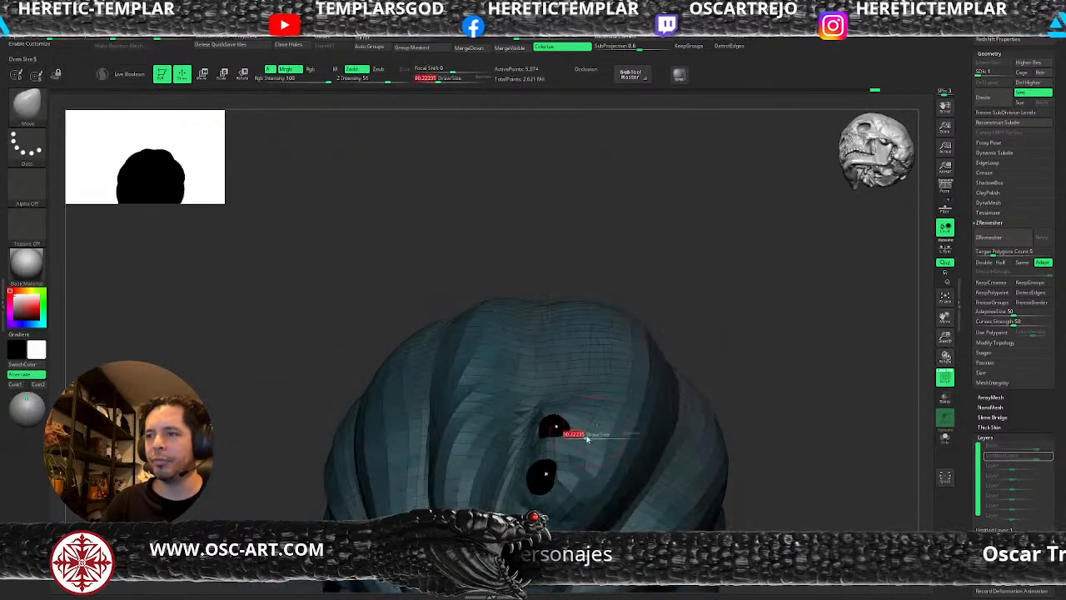
{"action": "left_click_drag", "start_coordinate": [728, 402], "coordinate": [545, 442]}
{"action": "key", "text": "bracketleft"}
{"action": "left_click_drag", "start_coordinate": [591, 410], "coordinate": [556, 420]}
{"action": "left_click_drag", "start_coordinate": [700, 416], "coordinate": [590, 426]}
Close the remaining lid opening over the eye from several angles with the Move brush at a draw size of about 39.
{"action": "key", "text": "s"}
{"action": "left_click", "coordinate": [580, 428]}
{"action": "mouse_move", "coordinate": [480, 422]}
{"action": "left_mouse_down"}
{"action": "mouse_move", "coordinate": [499, 460]}
{"action": "mouse_move", "coordinate": [549, 421]}
{"action": "left_mouse_up"}
{"action": "left_click_drag", "start_coordinate": [774, 411], "coordinate": [678, 401]}
{"action": "key", "text": "s"}
{"action": "left_click", "coordinate": [583, 427]}
{"action": "left_click_drag", "start_coordinate": [593, 423], "coordinate": [568, 420]}
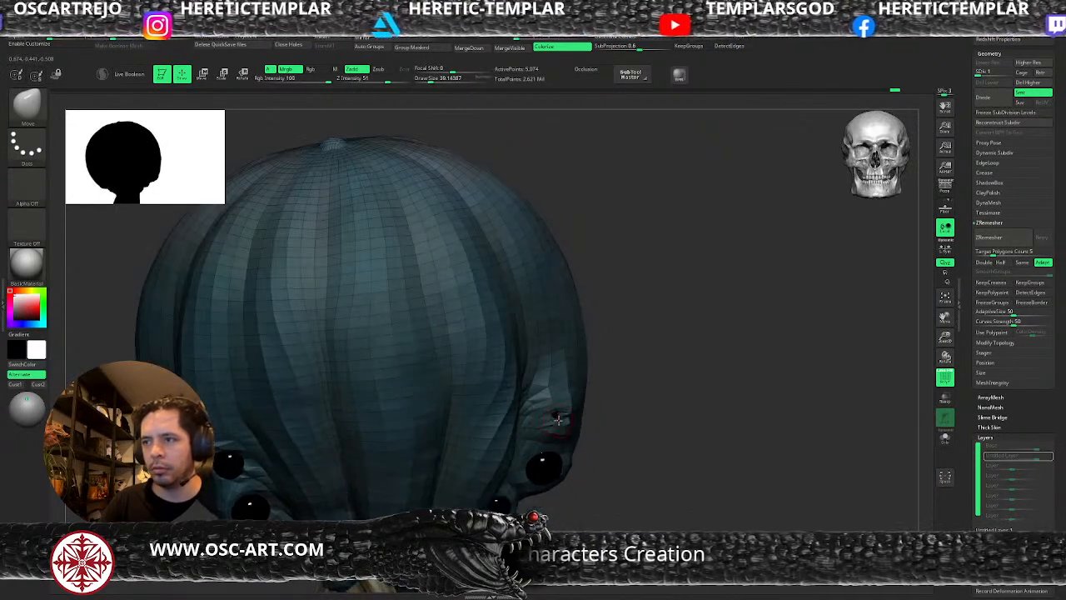
Puff up the closed lids with the Inflat brush at a draw size of about 54, working up to subdivision level 5.
{"action": "key", "text": "ctrl+d"}
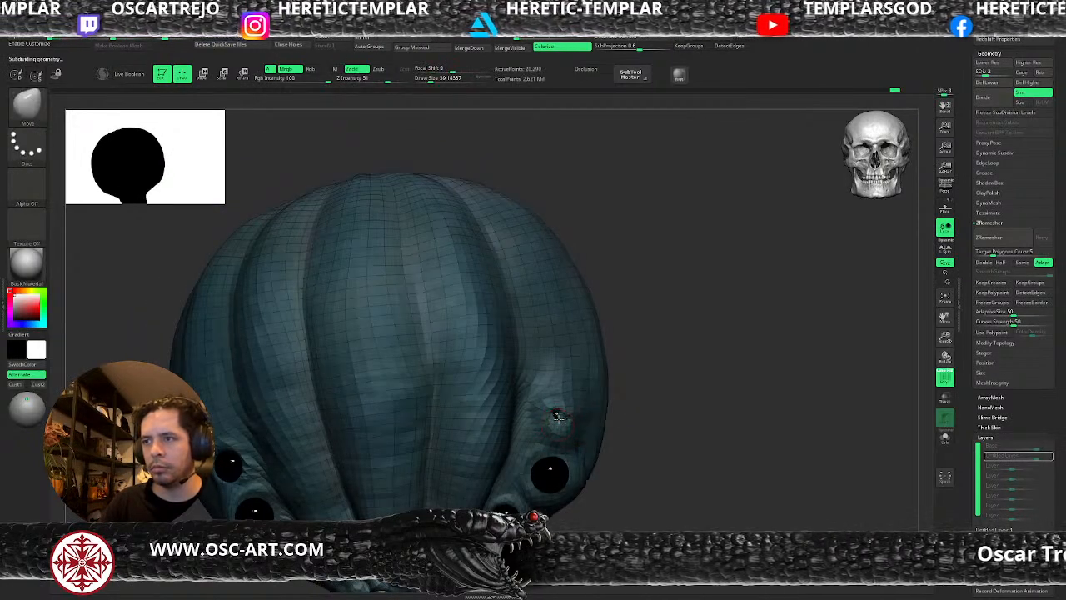
{"action": "key", "text": "b"}
{"action": "key", "text": "i"}
{"action": "key", "text": "n"}
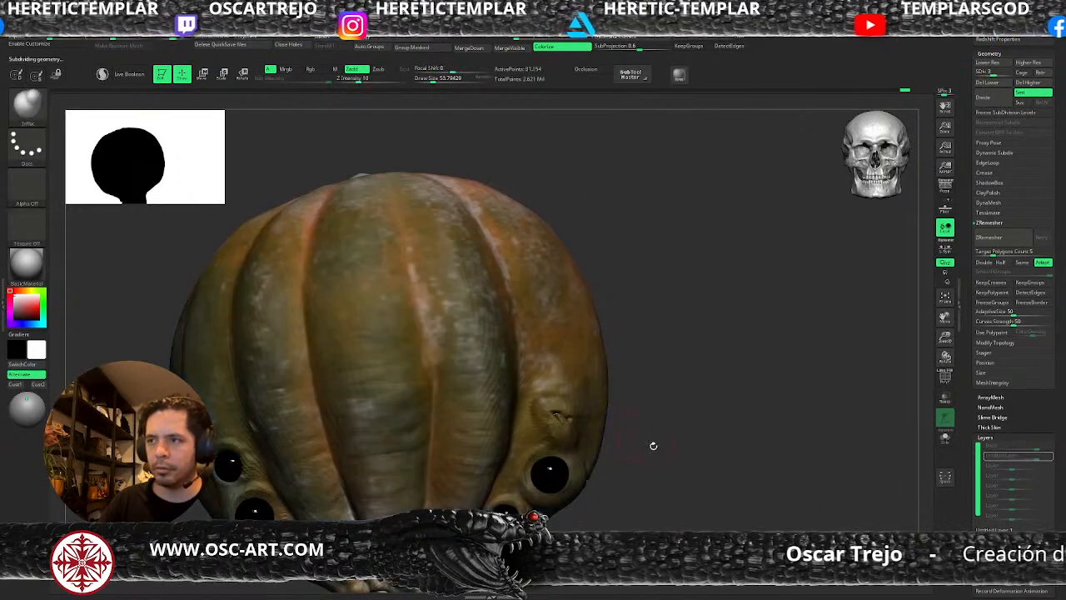
{"action": "key", "text": "d"}
{"action": "key", "text": "d"}
Sweep the new layer's intensity to test the lid closing, and resume recording on the layer.
{"action": "left_click", "coordinate": [1047, 456]}
{"action": "mouse_move", "coordinate": [1032, 459]}
{"action": "left_mouse_down"}
{"action": "mouse_move", "coordinate": [1021, 463]}
{"action": "mouse_move", "coordinate": [1037, 458]}
{"action": "left_mouse_up"}
{"action": "left_click", "coordinate": [1046, 457]}
Refine the closed eyelid's slit up close with the DamStandard and ClayBuildup brushes at a draw size of about 35.
{"action": "left_click_drag", "start_coordinate": [723, 386], "coordinate": [723, 492], "text": "alt"}
{"action": "key", "text": "b"}
{"action": "key", "text": "d"}
{"action": "key", "text": "s"}
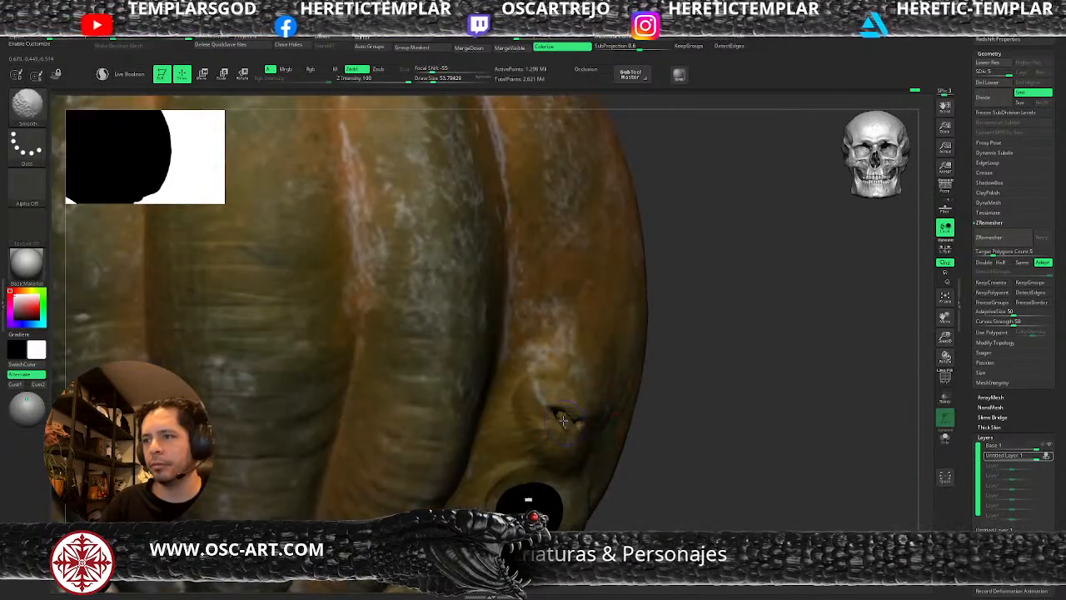
{"action": "key", "text": "shift+f"}
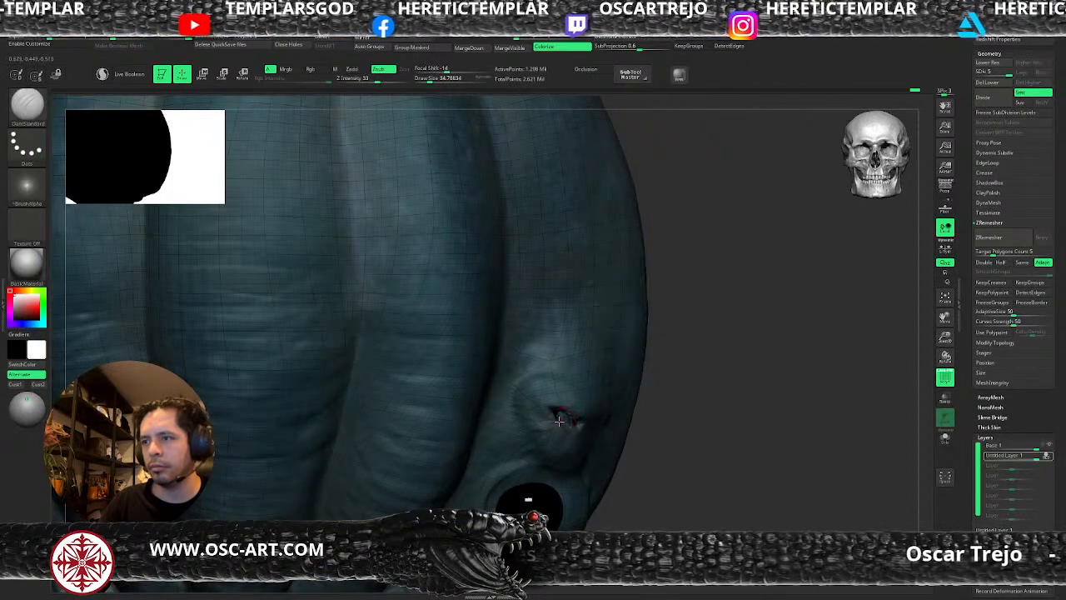
{"action": "key", "text": "b"}
{"action": "key", "text": "c"}
{"action": "key", "text": "b"}
{"action": "mouse_move", "coordinate": [555, 425]}
{"action": "left_mouse_down"}
{"action": "mouse_move", "coordinate": [570, 400]}
{"action": "mouse_move", "coordinate": [588, 414]}
{"action": "mouse_move", "coordinate": [566, 433]}
{"action": "left_mouse_up"}
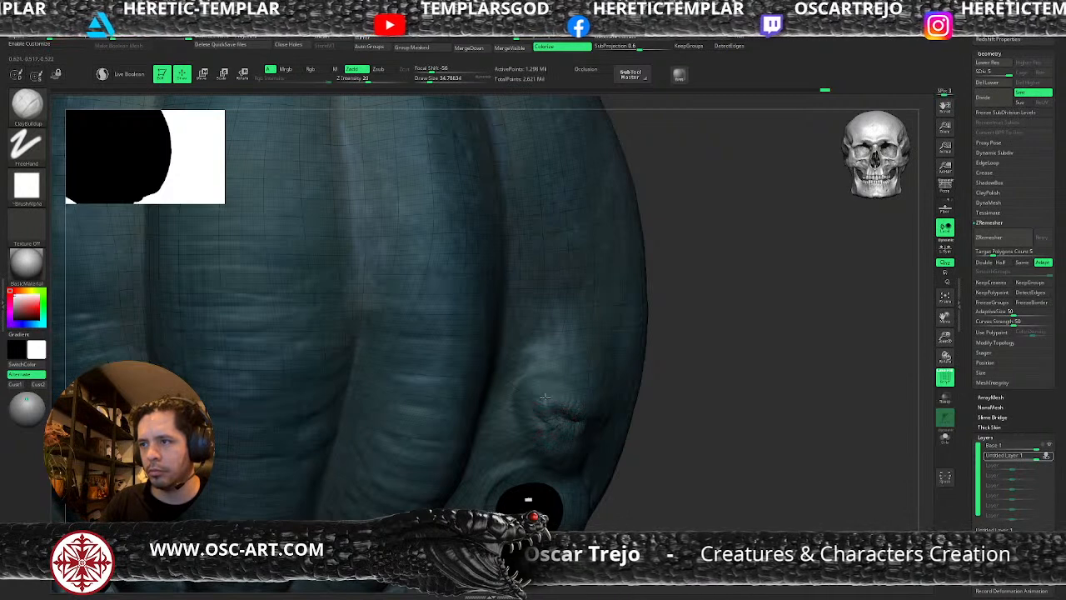
{"action": "left_click_drag", "start_coordinate": [552, 392], "coordinate": [564, 397]}
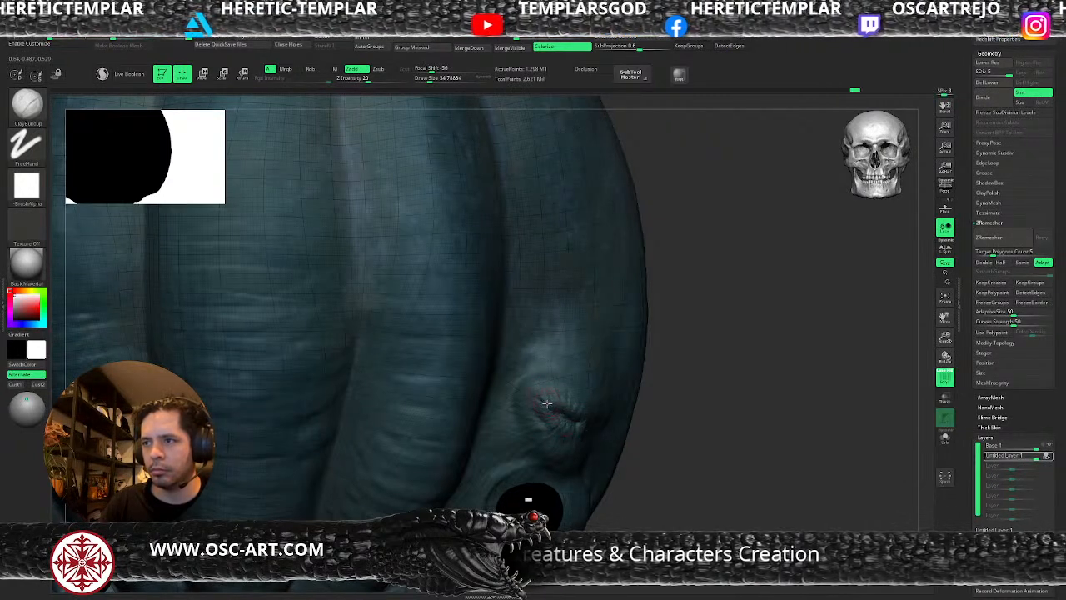
Carve the crease between the closed lids with DamStandard and smooth the skin around it, with the wireframe hidden.
{"action": "key", "text": "b"}
{"action": "key", "text": "d"}
{"action": "key", "text": "s"}
{"action": "key", "text": "shift+f"}
{"action": "key", "text": "s"}
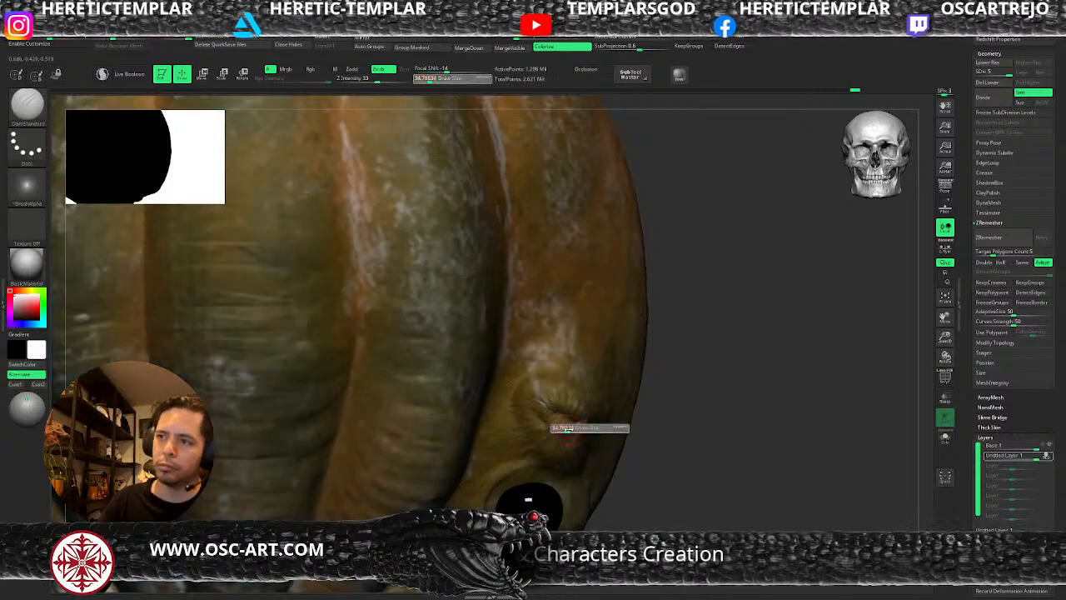
{"action": "key", "text": "s"}
{"action": "left_click_drag", "start_coordinate": [565, 417], "coordinate": [553, 427]}
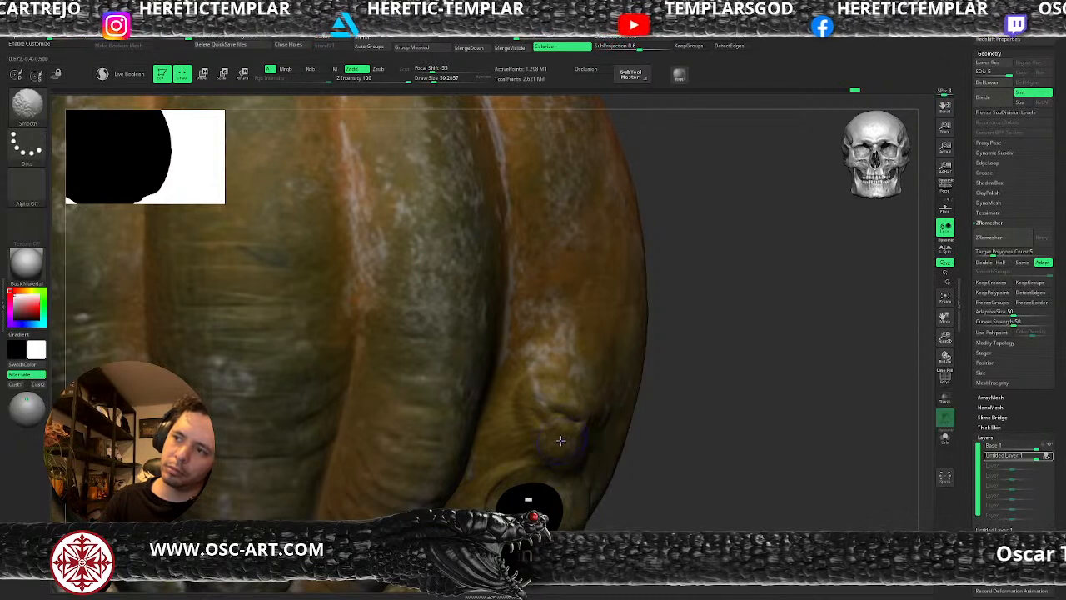
Adjust the shape of the closed eyelid with the Move brush at a draw size of about 59.
{"action": "key", "text": "b"}
{"action": "key", "text": "m"}
{"action": "key", "text": "v"}
{"action": "key", "text": "s"}
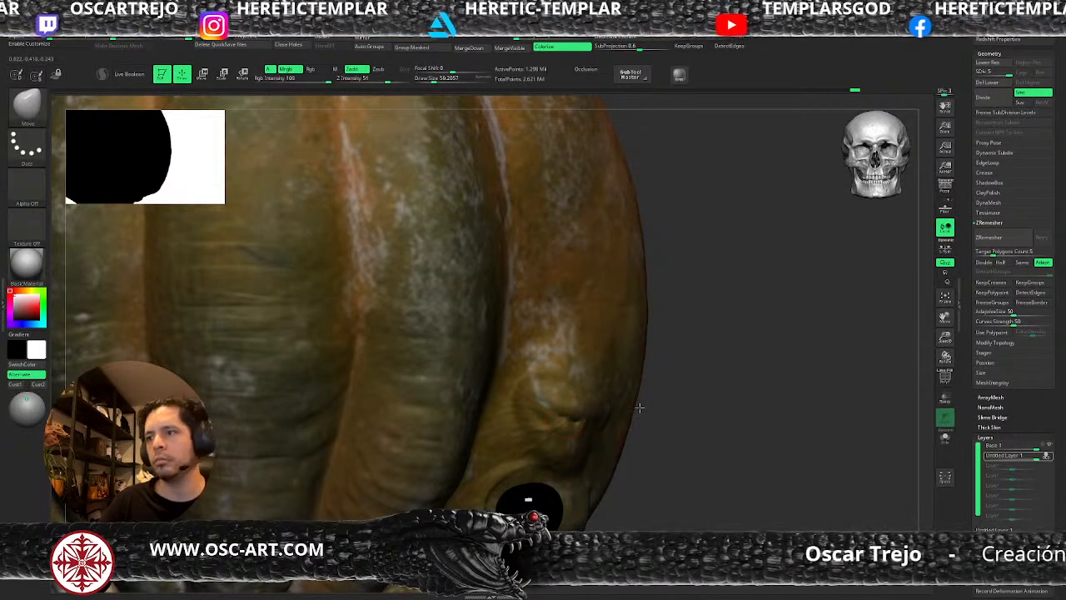
Stop recording the eyelid layer, try several intensities, set it to about 0.52 and hide the layer.
{"action": "key", "text": "f"}
{"action": "left_click", "coordinate": [1047, 455]}
{"action": "mouse_move", "coordinate": [1038, 461]}
{"action": "left_mouse_down"}
{"action": "mouse_move", "coordinate": [1021, 466]}
{"action": "mouse_move", "coordinate": [1038, 463]}
{"action": "left_mouse_up"}
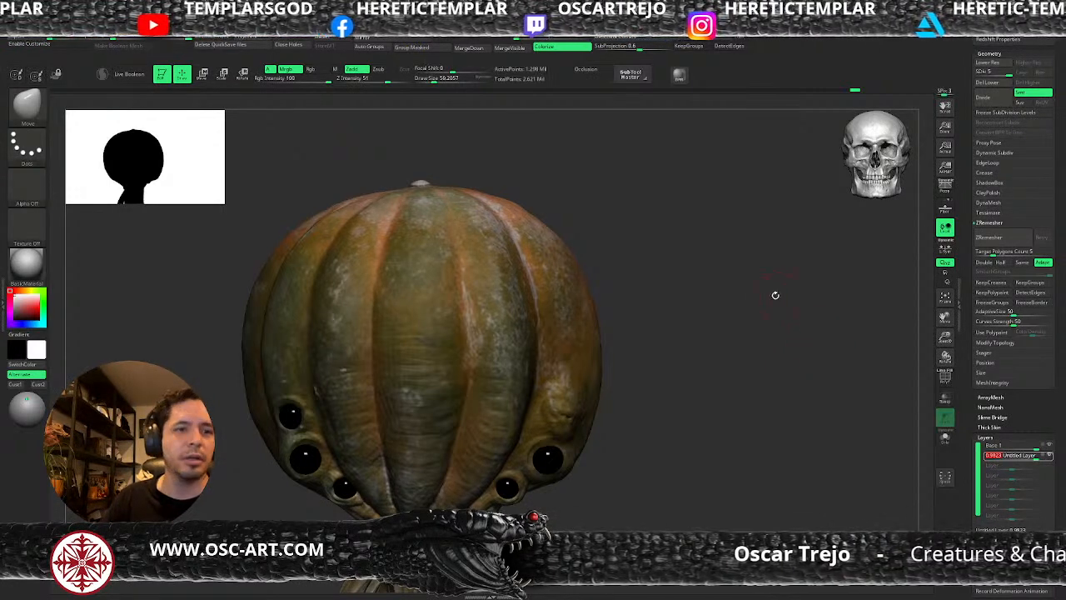
{"action": "left_click_drag", "start_coordinate": [1033, 459], "coordinate": [1018, 468]}
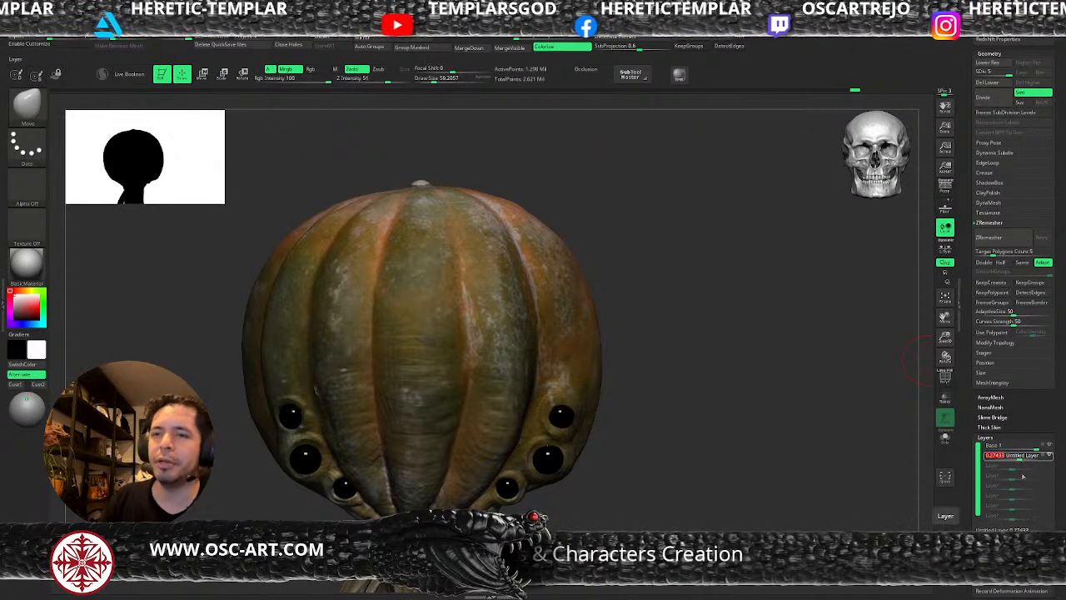
{"action": "mouse_move", "coordinate": [1023, 458]}
{"action": "left_mouse_down"}
{"action": "mouse_move", "coordinate": [1036, 458]}
{"action": "mouse_move", "coordinate": [1024, 469]}
{"action": "left_mouse_up"}
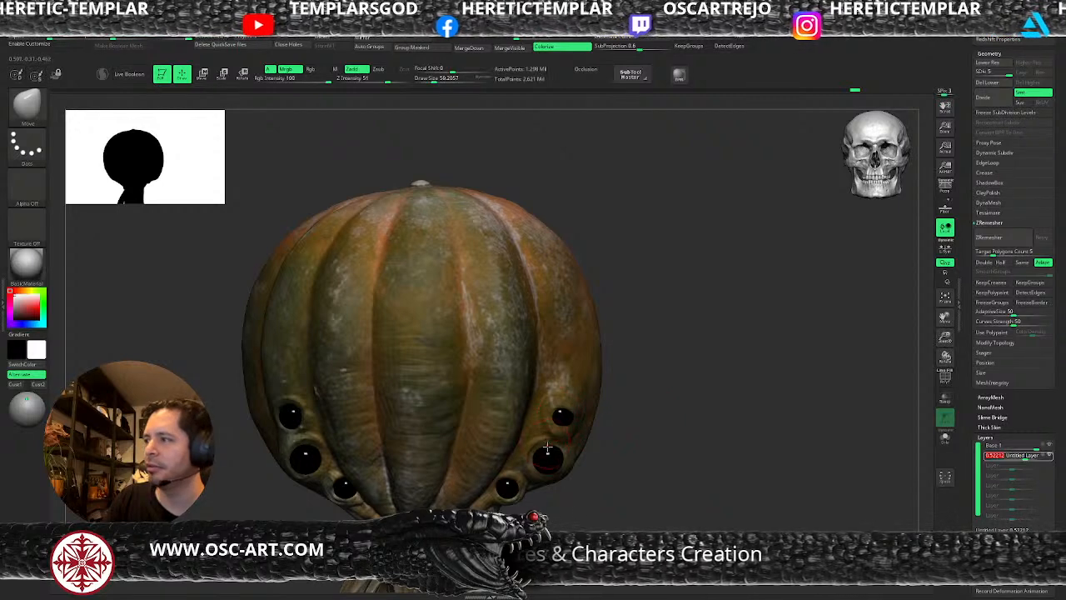
{"action": "left_click", "coordinate": [1047, 457]}
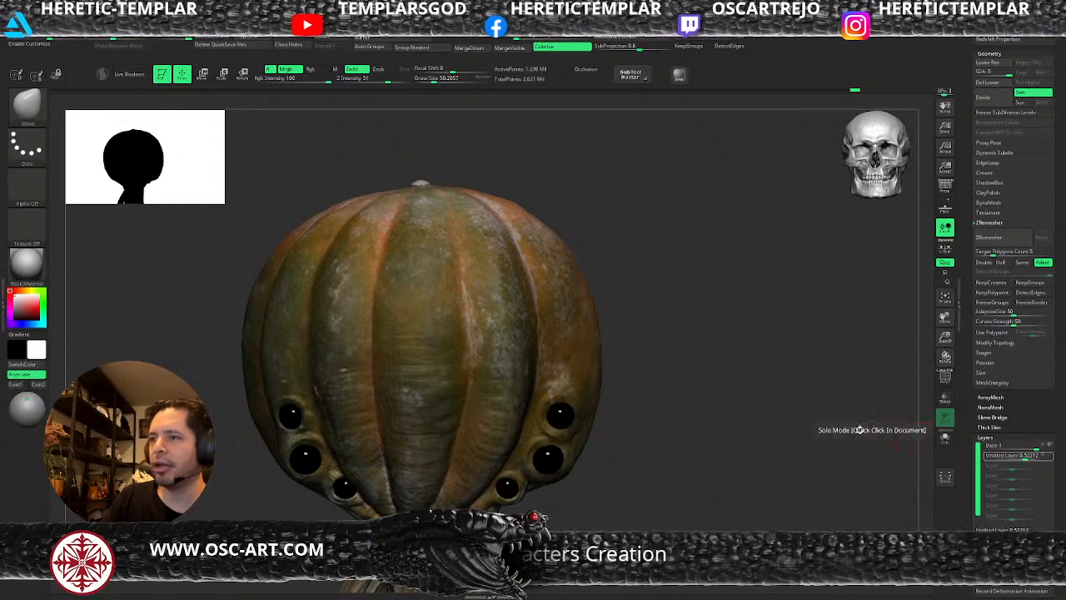
Build up the uppermost eye's rim with ClayBuildup at subdivision level 3, using draw sizes of about 39 and 51.
{"action": "mouse_move", "coordinate": [652, 388]}
{"action": "left_mouse_down"}
{"action": "mouse_move", "coordinate": [650, 352]}
{"action": "mouse_move", "coordinate": [633, 400]}
{"action": "left_mouse_up"}
{"action": "key", "text": "b"}
{"action": "key", "text": "c"}
{"action": "key", "text": "b"}
{"action": "key", "text": "s"}
{"action": "left_click_drag", "start_coordinate": [554, 374], "coordinate": [534, 372]}
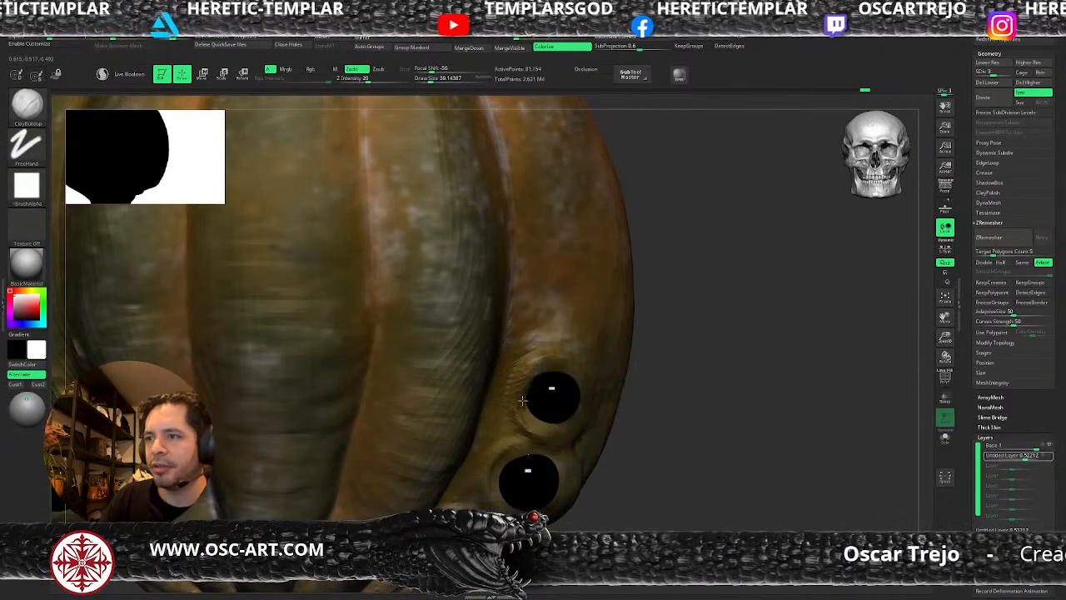
{"action": "key", "text": "s"}
{"action": "left_click_drag", "start_coordinate": [523, 414], "coordinate": [526, 413]}
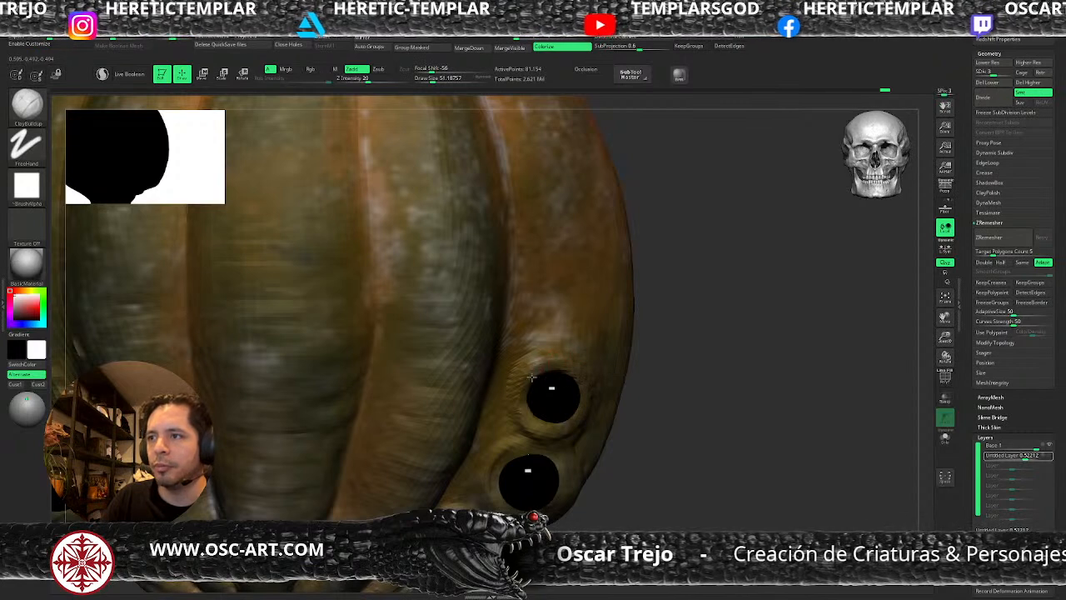
Refine the uppermost eye's rim with ClayBuildup at subdivision level 4 and a draw size of about 33.
{"action": "key", "text": "ctrl+d"}
{"action": "key", "text": "s"}
{"action": "left_click_drag", "start_coordinate": [524, 411], "coordinate": [520, 412]}
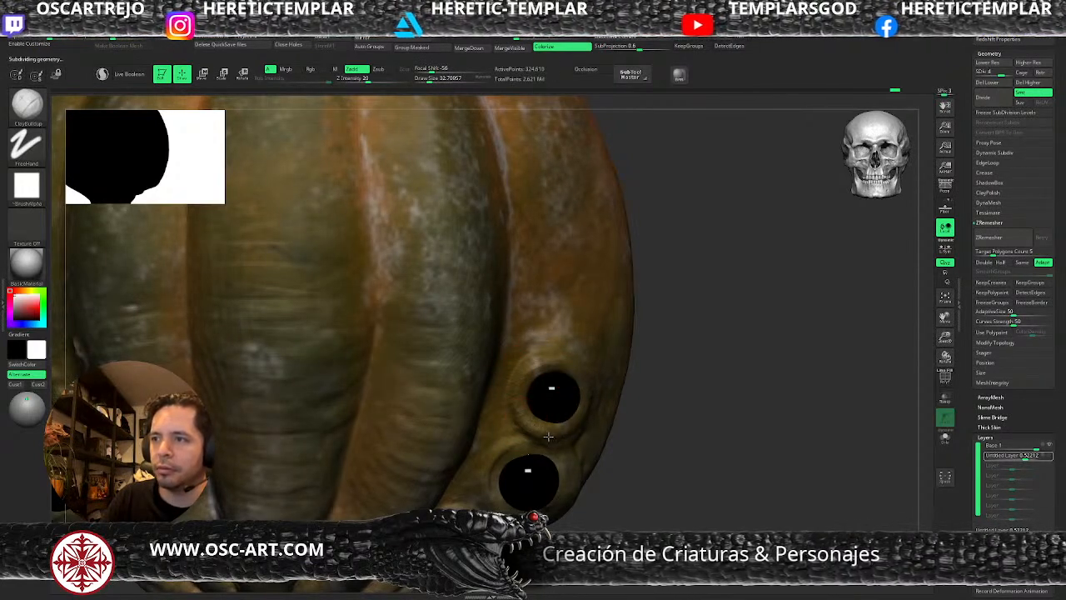
Build up the middle eye's rim with ClayBuildup, moving from subdivision level 4 to level 3 and a draw size of about 57.
{"action": "key", "text": "s"}
{"action": "mouse_move", "coordinate": [538, 443]}
{"action": "left_mouse_down"}
{"action": "mouse_move", "coordinate": [506, 456]}
{"action": "mouse_move", "coordinate": [496, 487]}
{"action": "left_mouse_up"}
{"action": "key", "text": "shift+d"}
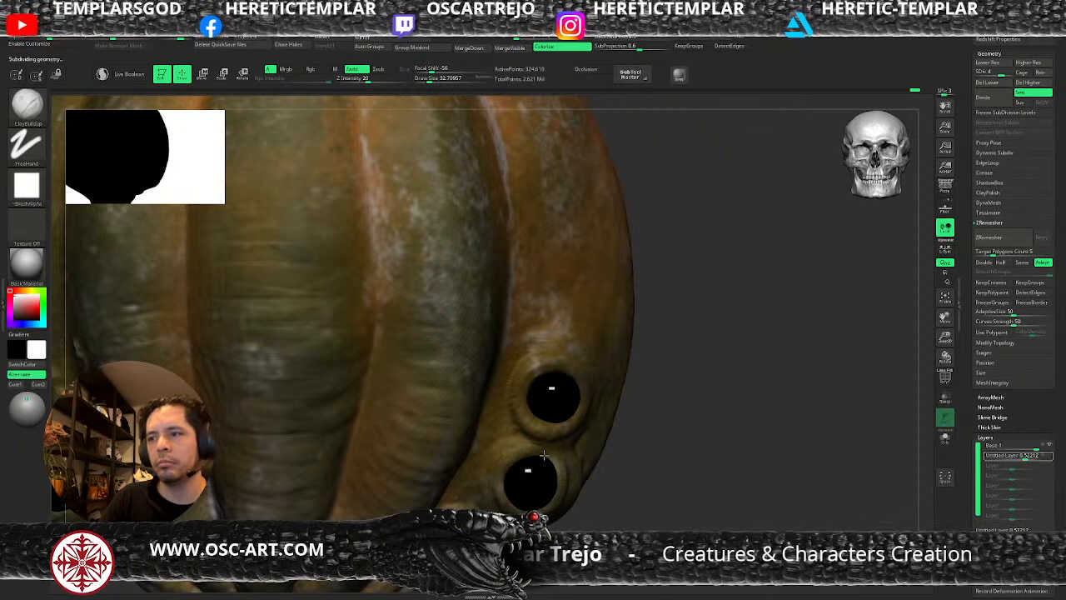
{"action": "key", "text": "s"}
{"action": "left_click_drag", "start_coordinate": [549, 459], "coordinate": [574, 459]}
{"action": "key", "text": "s"}
{"action": "key", "text": "shift+d"}
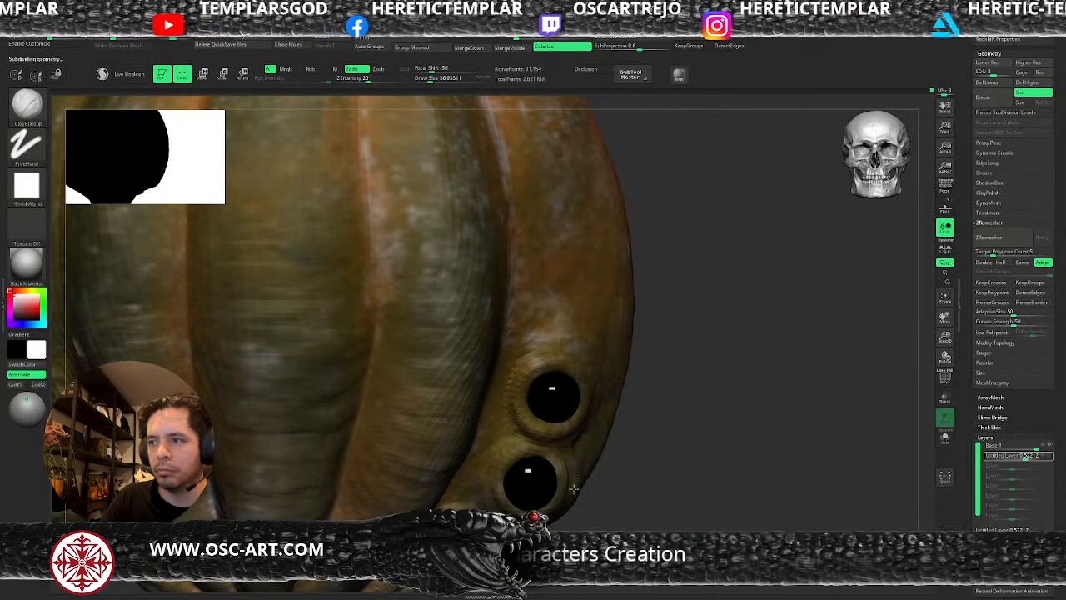
{"action": "key", "text": "s"}
{"action": "left_click_drag", "start_coordinate": [491, 465], "coordinate": [495, 463]}
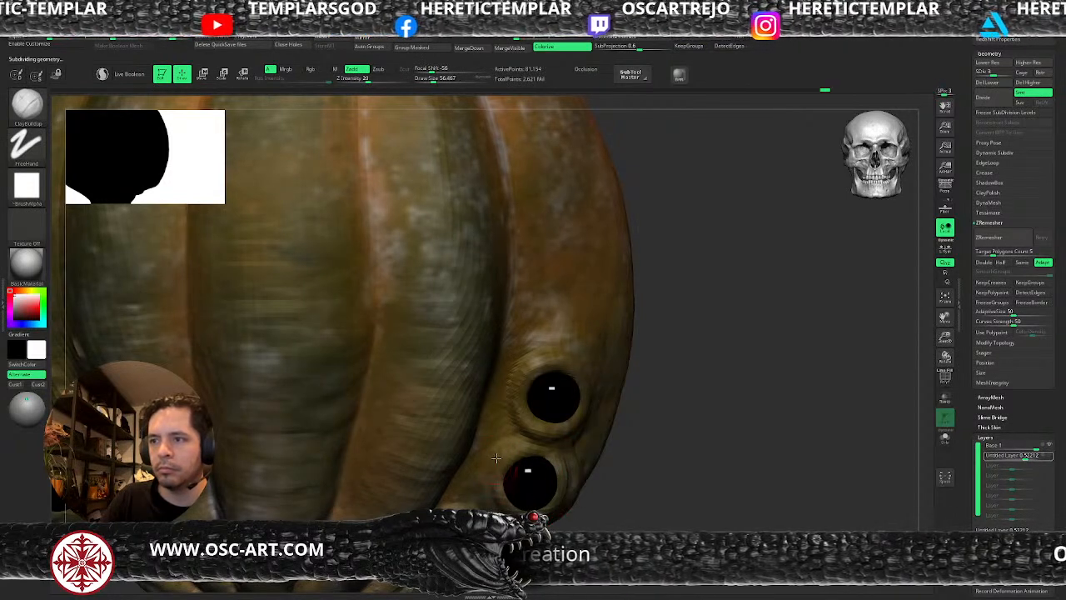
{"action": "key", "text": "ctrl+shift+z"}
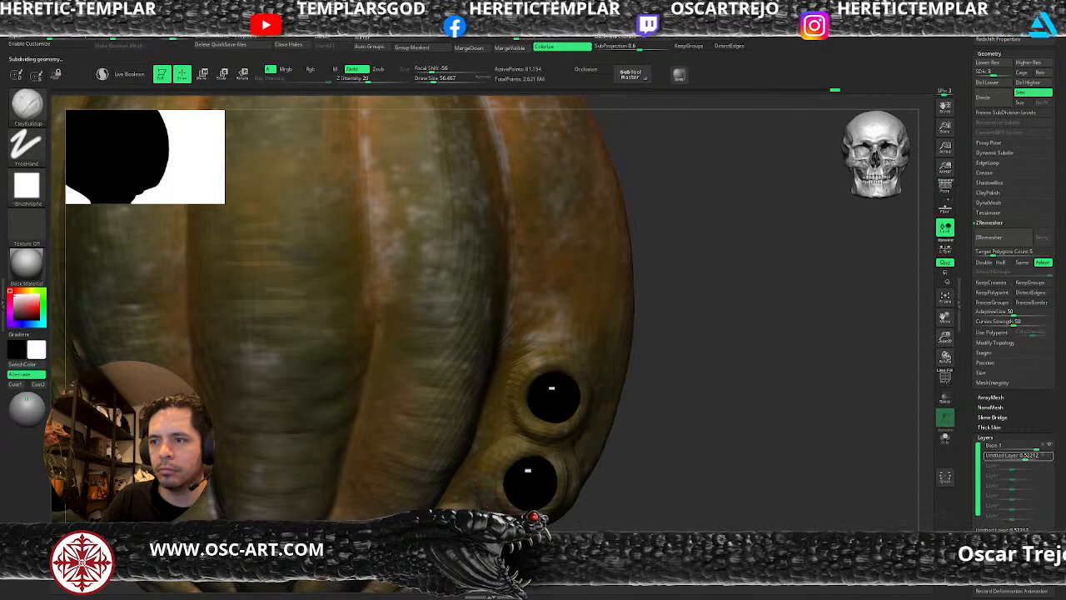
Carve a crease around the outer side of the middle eye's rim with DamStandard at a draw size of about 77.
{"action": "left_click_drag", "start_coordinate": [742, 367], "coordinate": [666, 267]}
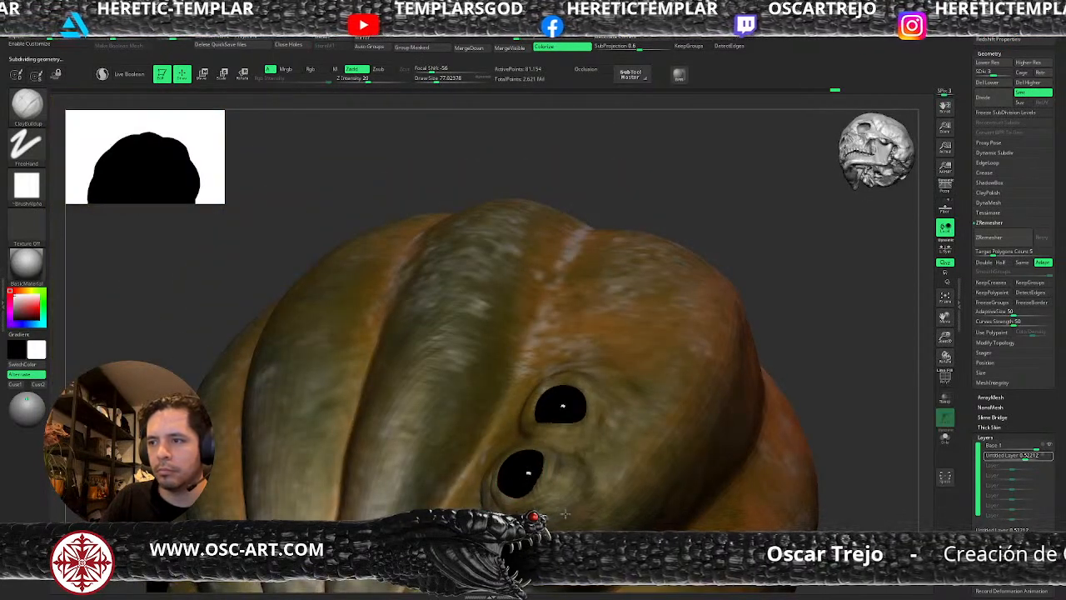
{"action": "key", "text": "b"}
{"action": "key", "text": "d"}
{"action": "key", "text": "s"}
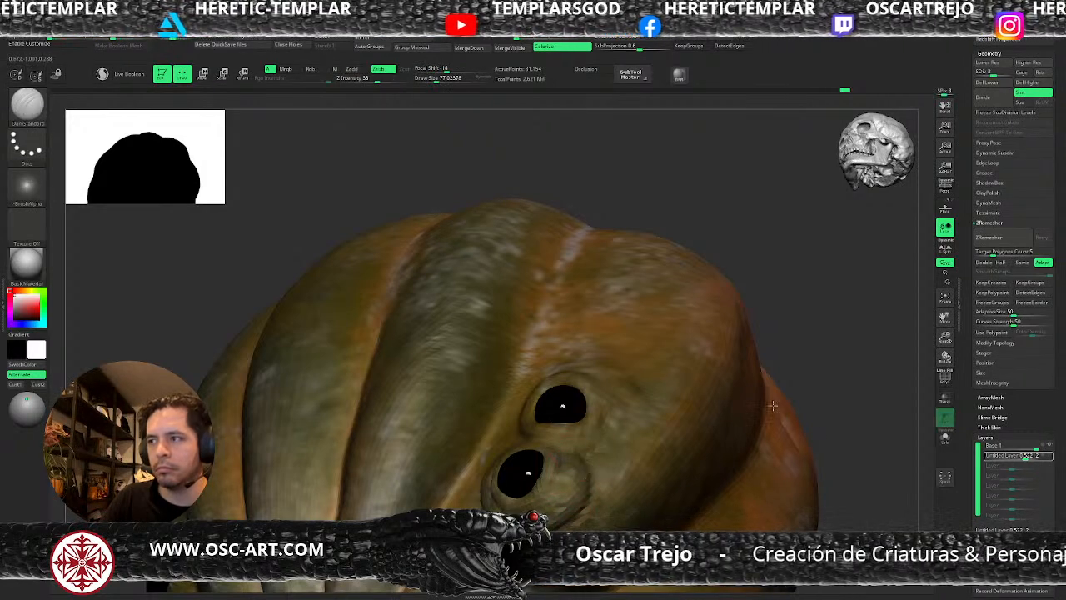
{"action": "mouse_move", "coordinate": [859, 438]}
{"action": "left_mouse_down", "text": "alt"}
{"action": "mouse_move", "coordinate": [842, 400]}
{"action": "mouse_move", "coordinate": [838, 441]}
{"action": "left_mouse_up", "text": "alt"}
{"action": "mouse_move", "coordinate": [881, 476]}
{"action": "left_mouse_down", "text": "alt"}
{"action": "mouse_move", "coordinate": [730, 276]}
{"action": "mouse_move", "coordinate": [773, 369]}
{"action": "mouse_move", "coordinate": [772, 480]}
{"action": "mouse_move", "coordinate": [753, 355]}
{"action": "left_mouse_up", "text": "alt"}
{"action": "key", "text": "d"}
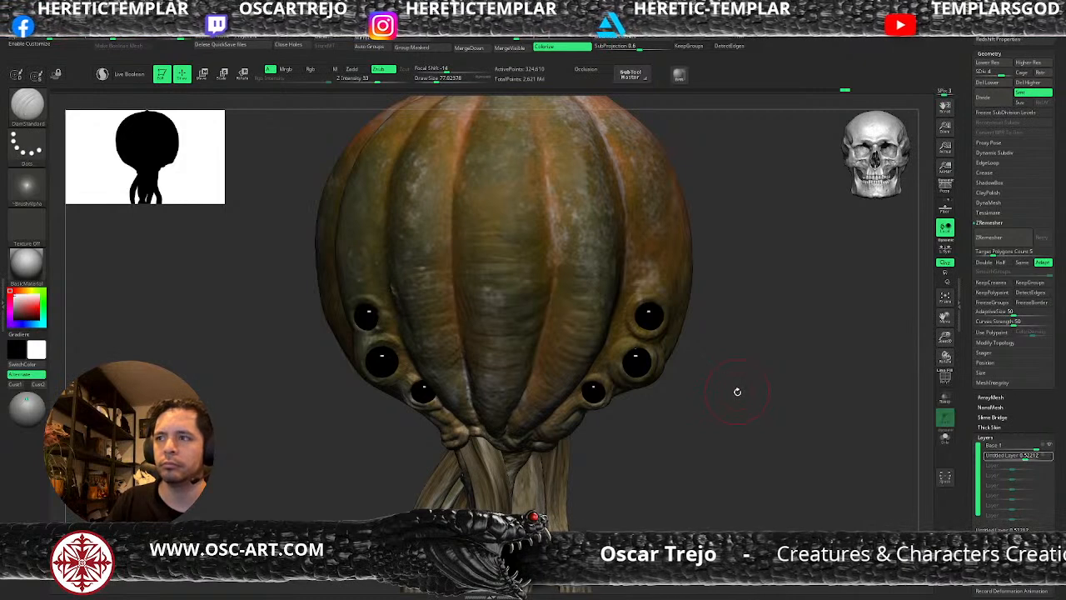
Build up the skin beside the uppermost eye with ClayBuildup at a draw size of about 65 on subdivision level 3 and smooth it.
{"action": "mouse_move", "coordinate": [724, 330]}
{"action": "left_mouse_down"}
{"action": "mouse_move", "coordinate": [739, 321]}
{"action": "mouse_move", "coordinate": [671, 340]}
{"action": "left_mouse_up"}
{"action": "key", "text": "shift+d"}
{"action": "key", "text": "shift+d"}
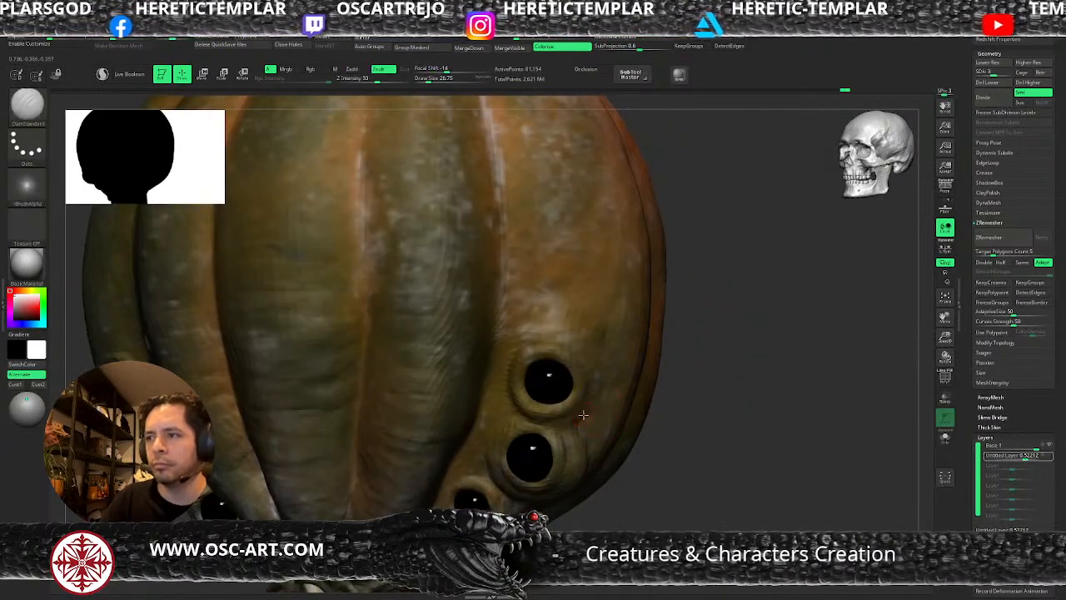
{"action": "key", "text": "d"}
{"action": "key", "text": "b"}
{"action": "key", "text": "c"}
{"action": "key", "text": "b"}
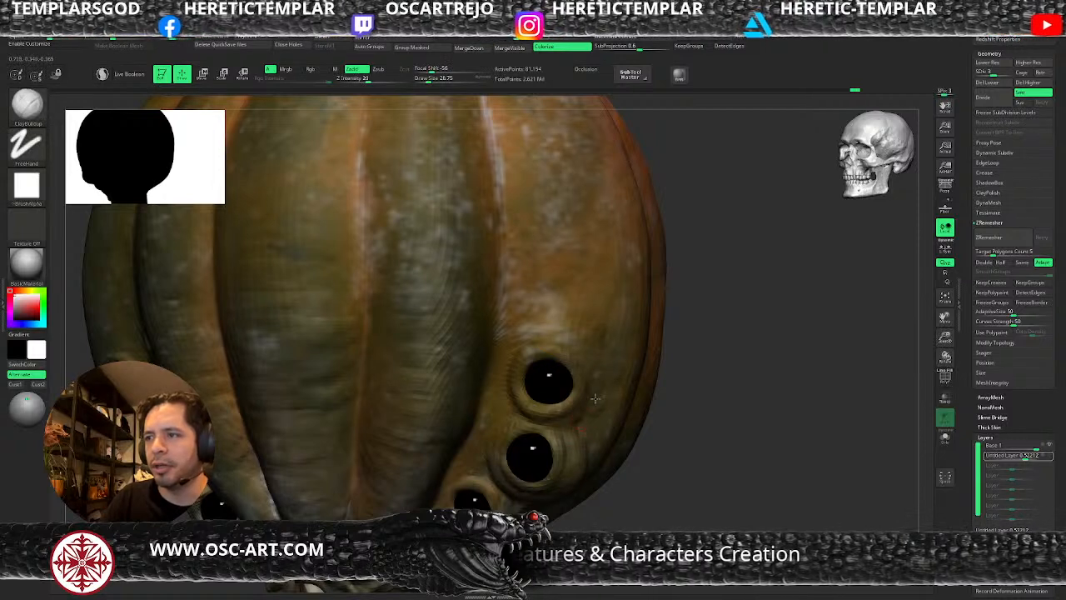
{"action": "key", "text": "s"}
{"action": "left_click_drag", "start_coordinate": [580, 408], "coordinate": [585, 407]}
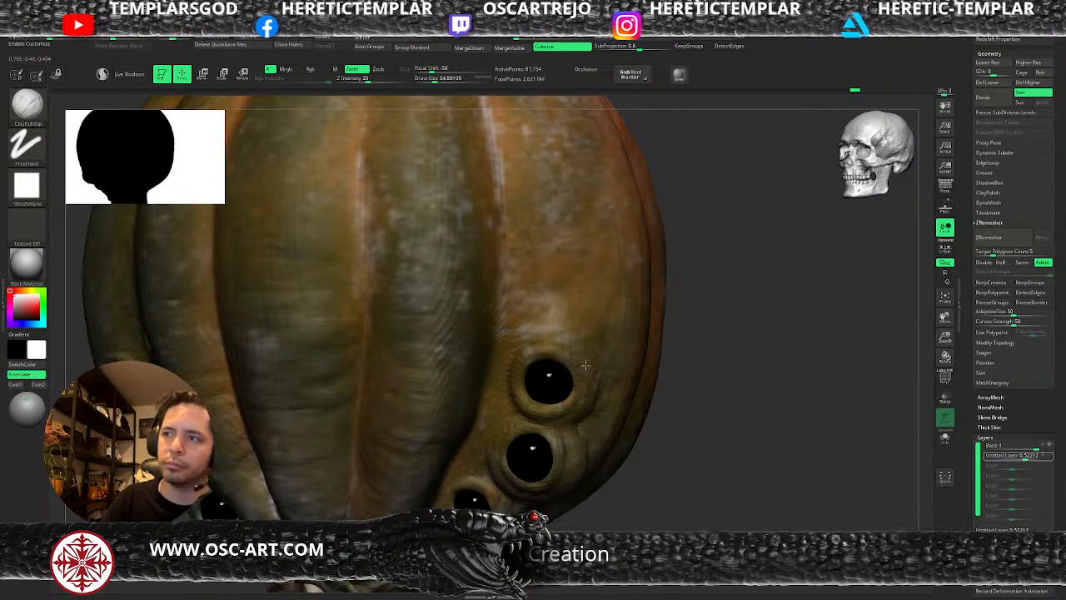
{"action": "key", "text": "shift"}
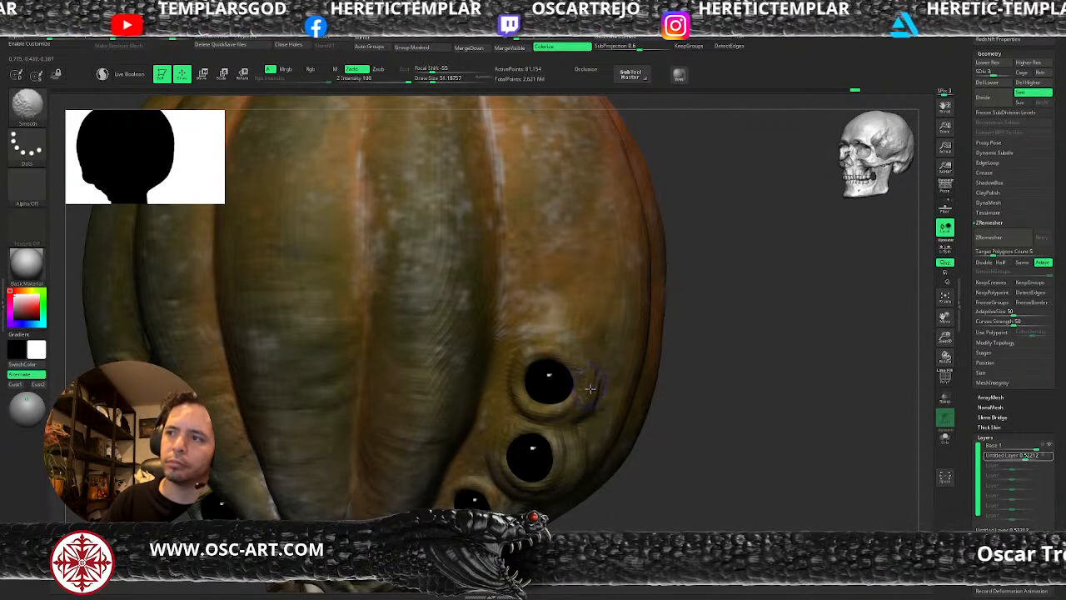
{"action": "left_click_drag", "start_coordinate": [589, 411], "coordinate": [590, 379], "text": "shift"}
{"action": "mouse_move", "coordinate": [582, 418]}
{"action": "left_mouse_down"}
{"action": "mouse_move", "coordinate": [604, 396]}
{"action": "mouse_move", "coordinate": [590, 422]}
{"action": "mouse_move", "coordinate": [596, 437]}
{"action": "left_mouse_up"}
{"action": "left_click_drag", "start_coordinate": [512, 393], "coordinate": [482, 361]}
{"action": "key", "text": "s"}
{"action": "left_click", "coordinate": [478, 373]}
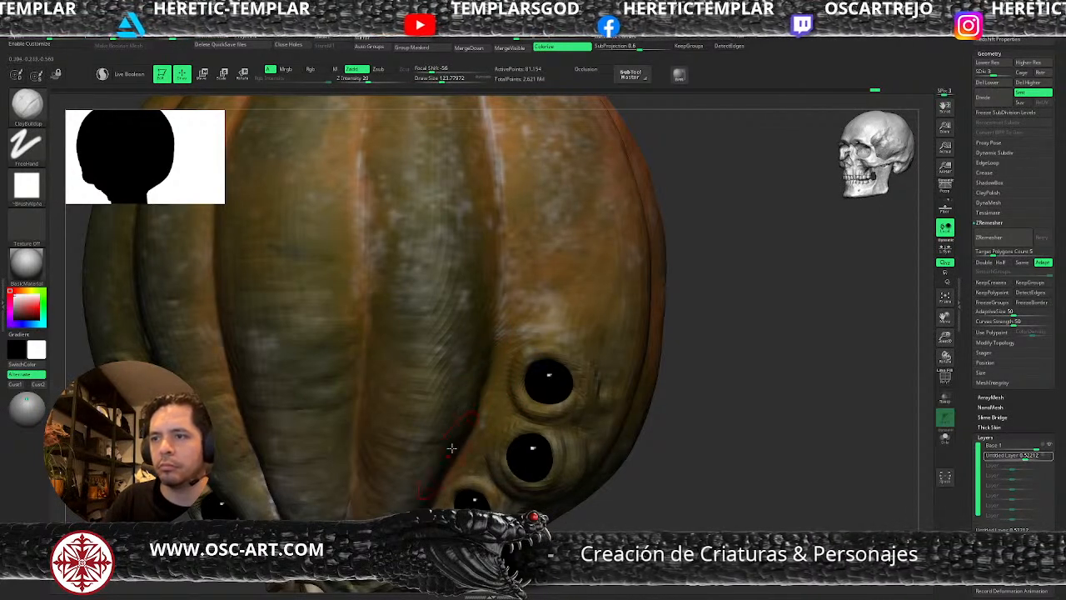
Build up the lowest eye's rim with ClayBuildup, using draw sizes of about 57 and 31.
{"action": "key", "text": "s"}
{"action": "left_click", "coordinate": [464, 499]}
{"action": "mouse_move", "coordinate": [602, 583]}
{"action": "left_mouse_down", "text": "alt"}
{"action": "mouse_move", "coordinate": [614, 459]}
{"action": "mouse_move", "coordinate": [616, 500]}
{"action": "left_mouse_up", "text": "alt"}
{"action": "left_click_drag", "start_coordinate": [616, 500], "coordinate": [666, 496]}
{"action": "key", "text": "s"}
{"action": "left_click", "coordinate": [484, 398]}
{"action": "key", "text": "s"}
{"action": "left_click", "coordinate": [462, 382]}
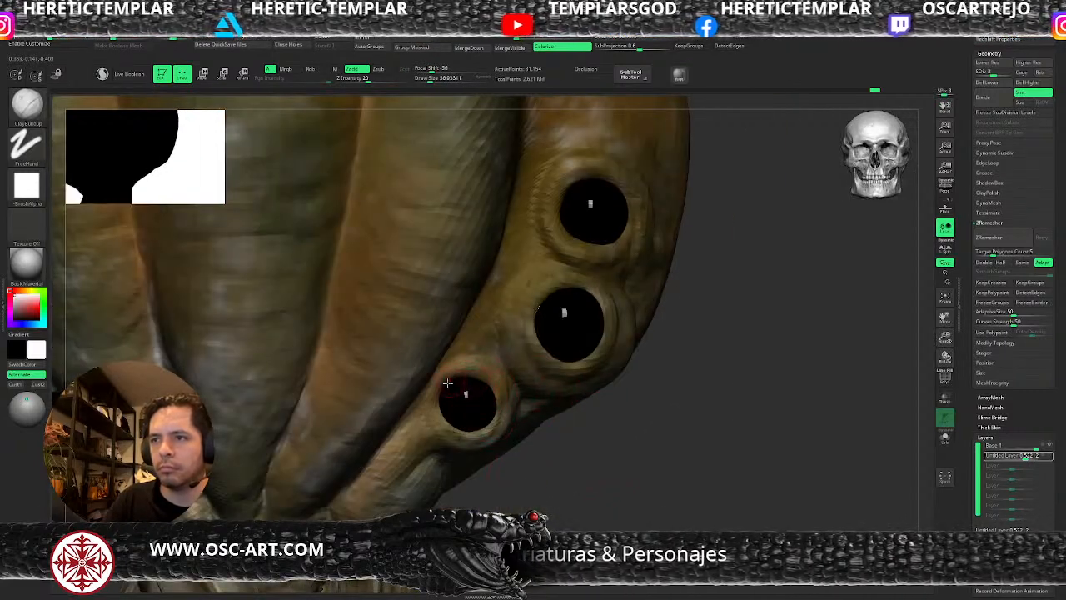
{"action": "key", "text": "s"}
{"action": "left_click", "coordinate": [435, 415]}
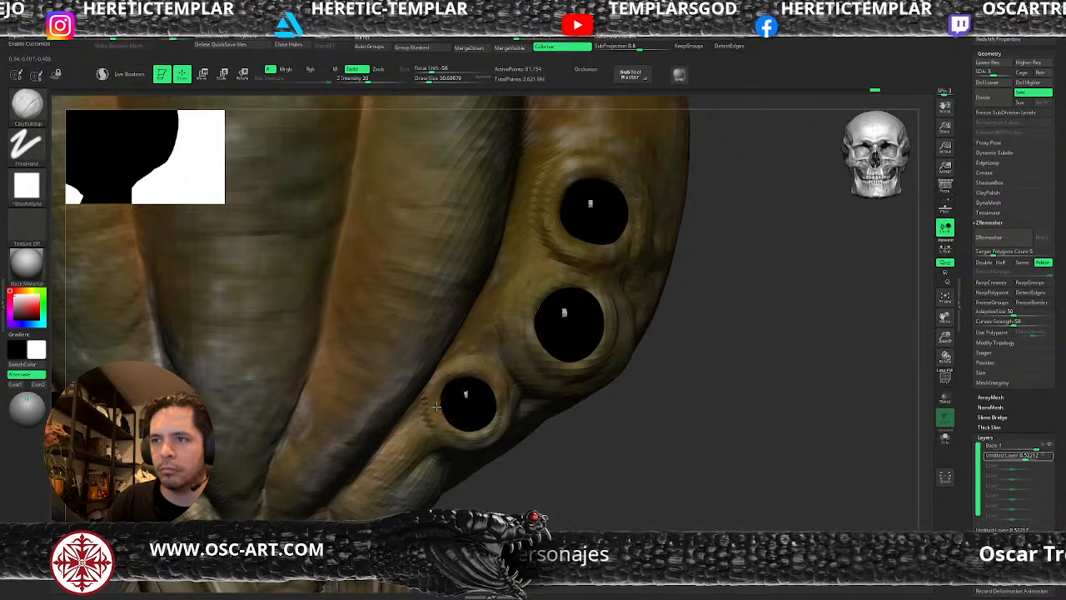
{"action": "left_click_drag", "start_coordinate": [496, 427], "coordinate": [500, 381], "text": "shift"}
Add volume to the underside and outer side of the lowest eye's rim with ClayBuildup, using draw sizes of about 54, 96 and 68.
{"action": "left_click_drag", "start_coordinate": [556, 442], "coordinate": [513, 437]}
{"action": "key", "text": "s"}
{"action": "left_click", "coordinate": [496, 445]}
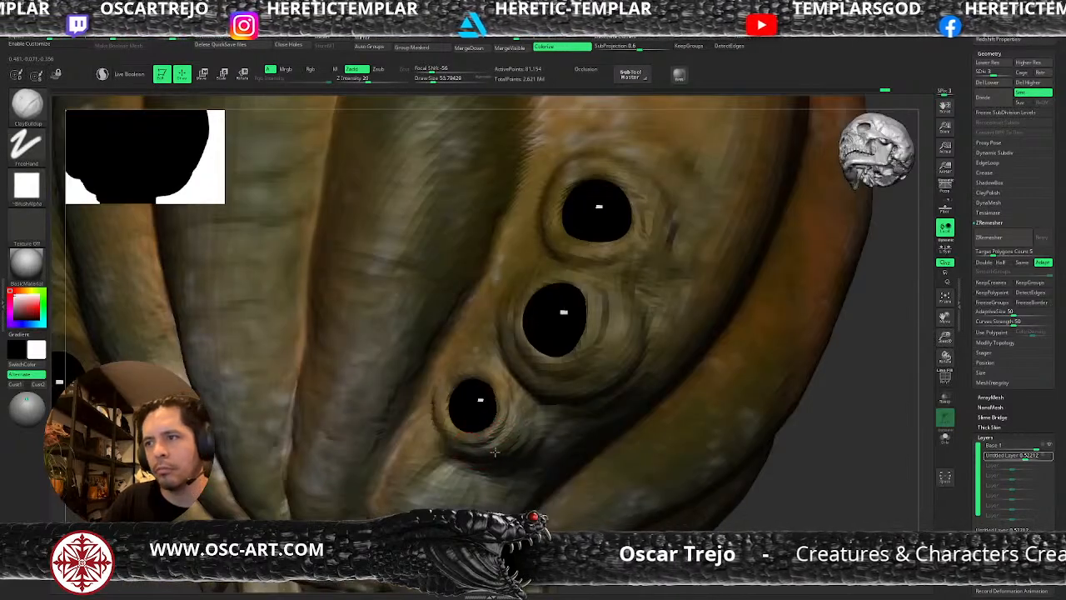
{"action": "key", "text": "s"}
{"action": "left_click", "coordinate": [499, 463]}
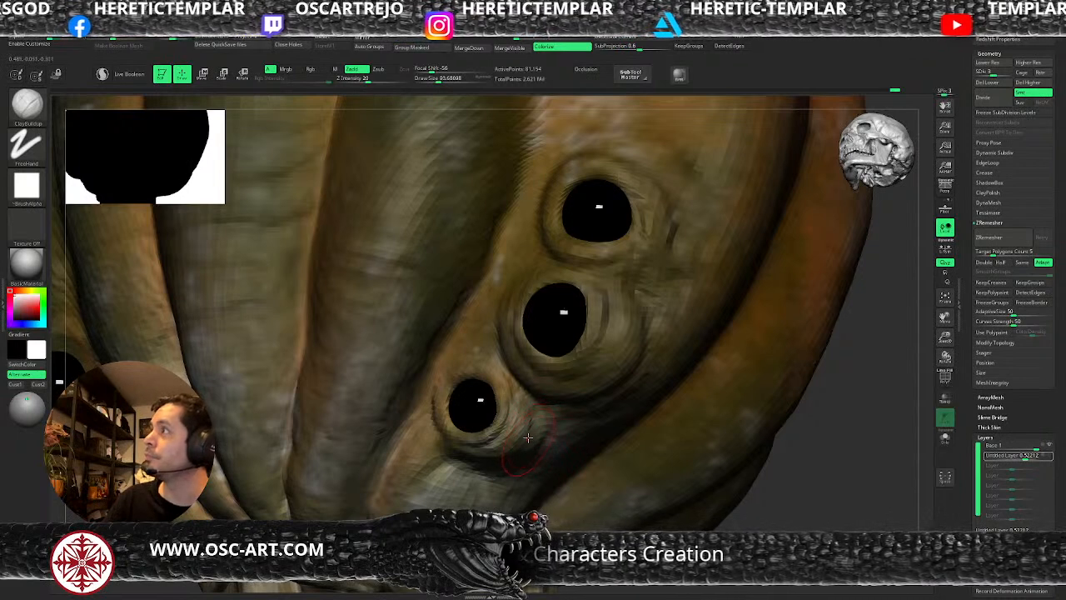
{"action": "key", "text": "s"}
{"action": "left_click_drag", "start_coordinate": [527, 436], "coordinate": [523, 437]}
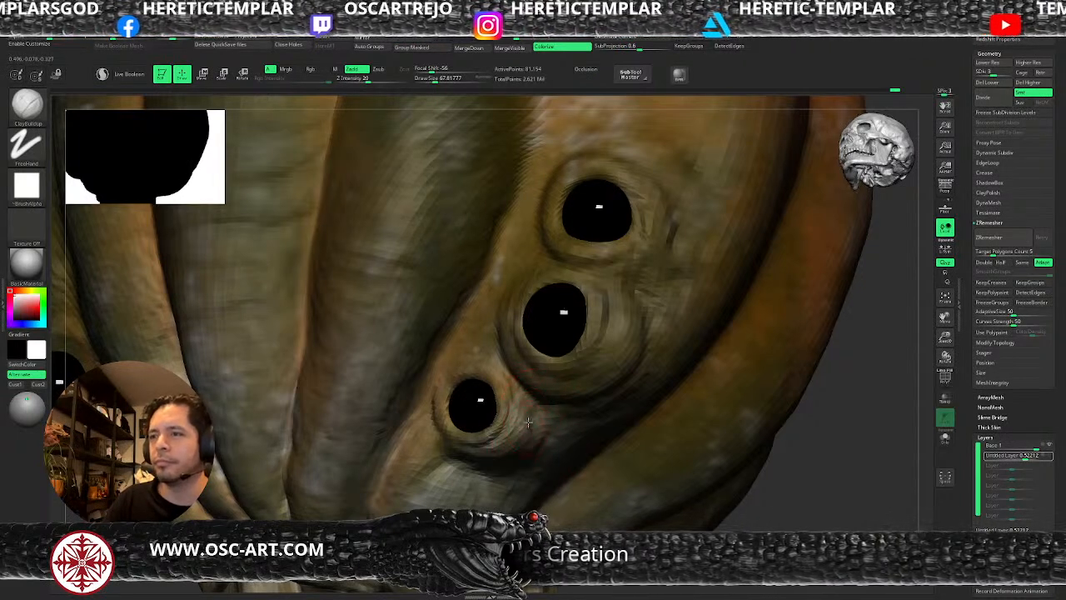
Carve a crease beneath the lowest eye's rim with DamStandard at a draw size of about 68.
{"action": "left_click_drag", "start_coordinate": [681, 510], "coordinate": [503, 442]}
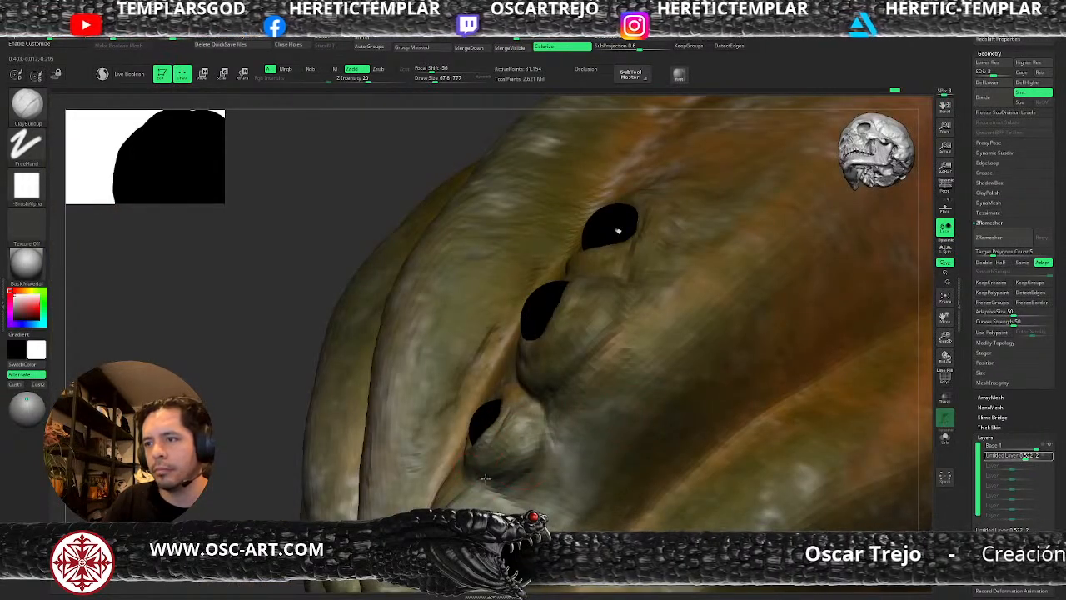
{"action": "key", "text": "b"}
{"action": "key", "text": "d"}
{"action": "key", "text": "s"}
{"action": "left_click_drag", "start_coordinate": [473, 480], "coordinate": [512, 487]}
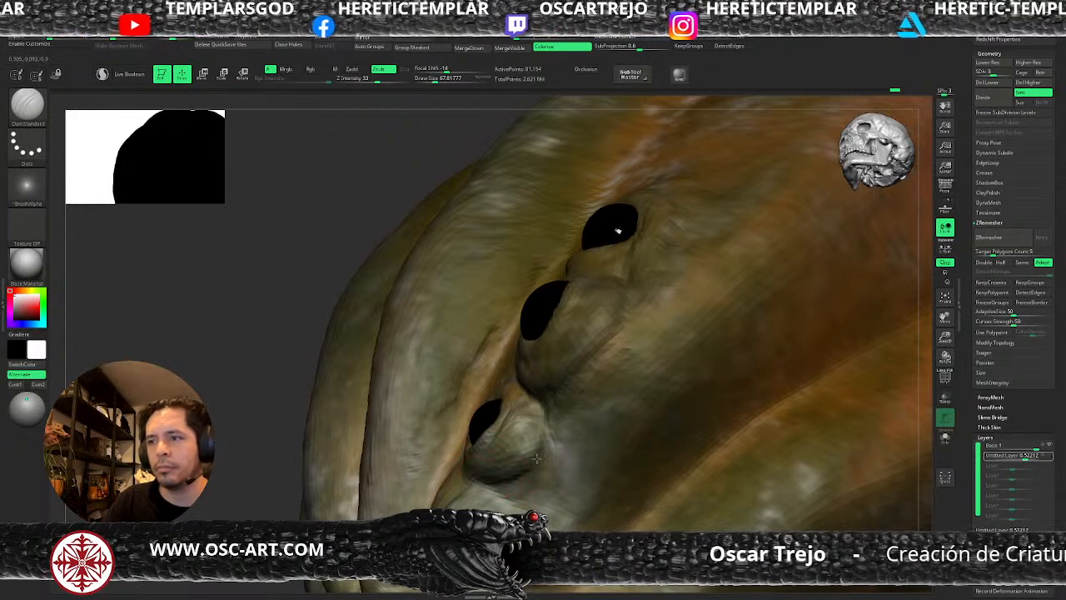
Adjust the shape of the lowest eye's rim with the Move brush, reducing the draw size to about 54.
{"action": "key", "text": "b"}
{"action": "key", "text": "m"}
{"action": "key", "text": "v"}
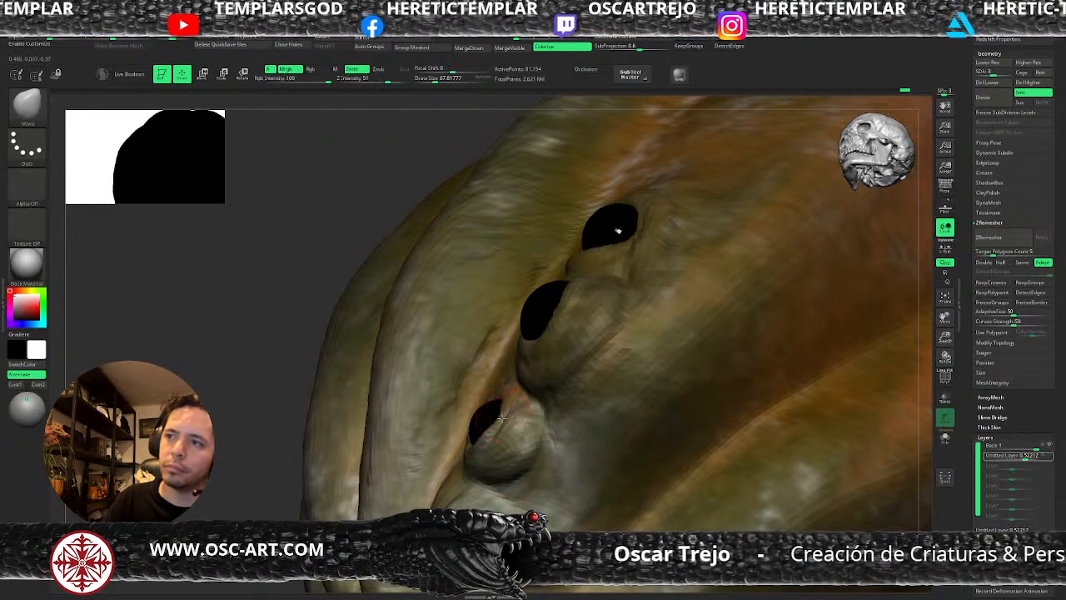
{"action": "left_click_drag", "start_coordinate": [275, 512], "coordinate": [285, 476], "text": "alt"}
{"action": "key", "text": "d"}
{"action": "mouse_move", "coordinate": [526, 498]}
{"action": "left_mouse_down"}
{"action": "mouse_move", "coordinate": [600, 479]}
{"action": "mouse_move", "coordinate": [683, 511]}
{"action": "mouse_move", "coordinate": [690, 570]}
{"action": "left_mouse_up"}
{"action": "key", "text": "shift+d"}
{"action": "key", "text": "s"}
{"action": "left_click", "coordinate": [549, 417]}
{"action": "key", "text": "d"}
{"action": "left_click_drag", "start_coordinate": [563, 424], "coordinate": [552, 422]}
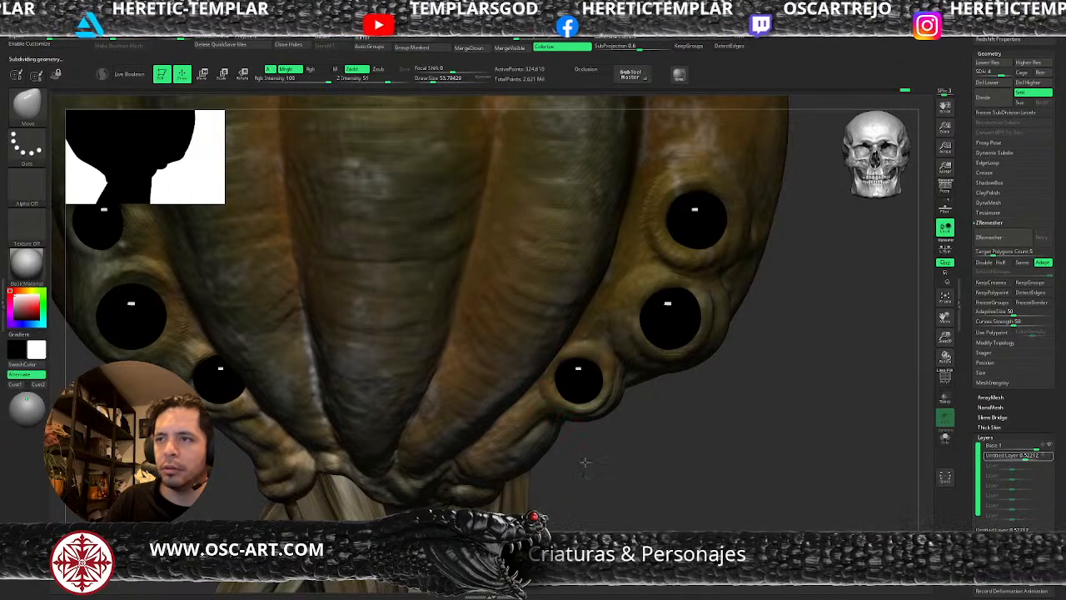
Browse the custom brush folders in LightBox and load the GIO soft brush.
{"action": "left_click_drag", "start_coordinate": [597, 472], "coordinate": [552, 391], "text": "alt"}
{"action": "mouse_move", "coordinate": [645, 389]}
{"action": "left_mouse_down", "text": "alt"}
{"action": "mouse_move", "coordinate": [640, 398]}
{"action": "mouse_move", "coordinate": [638, 383]}
{"action": "left_mouse_up", "text": "alt"}
{"action": "key", "text": "b"}
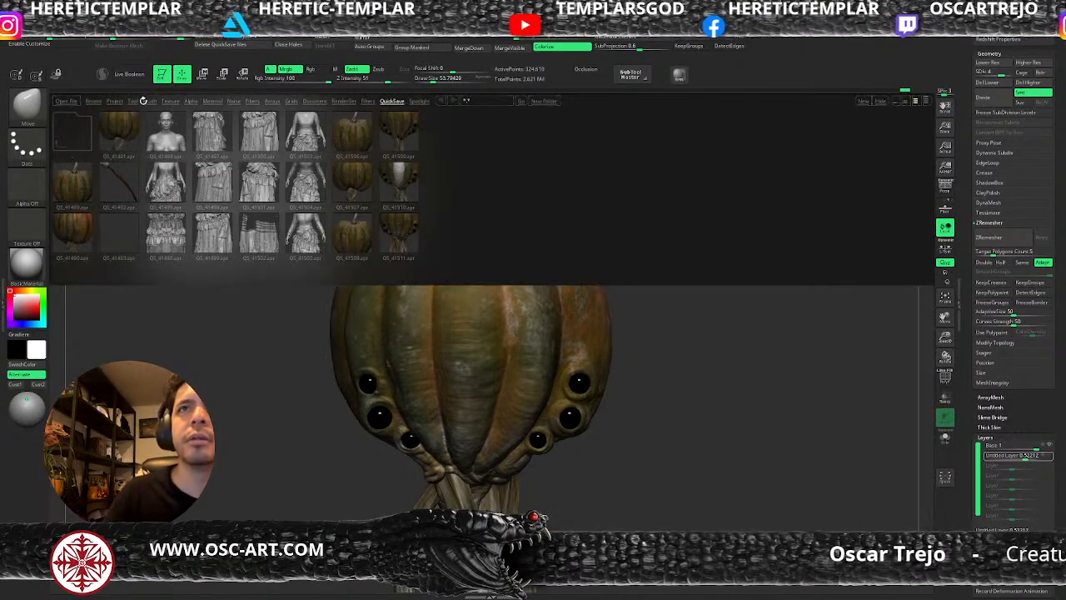
{"action": "left_click", "coordinate": [115, 101]}
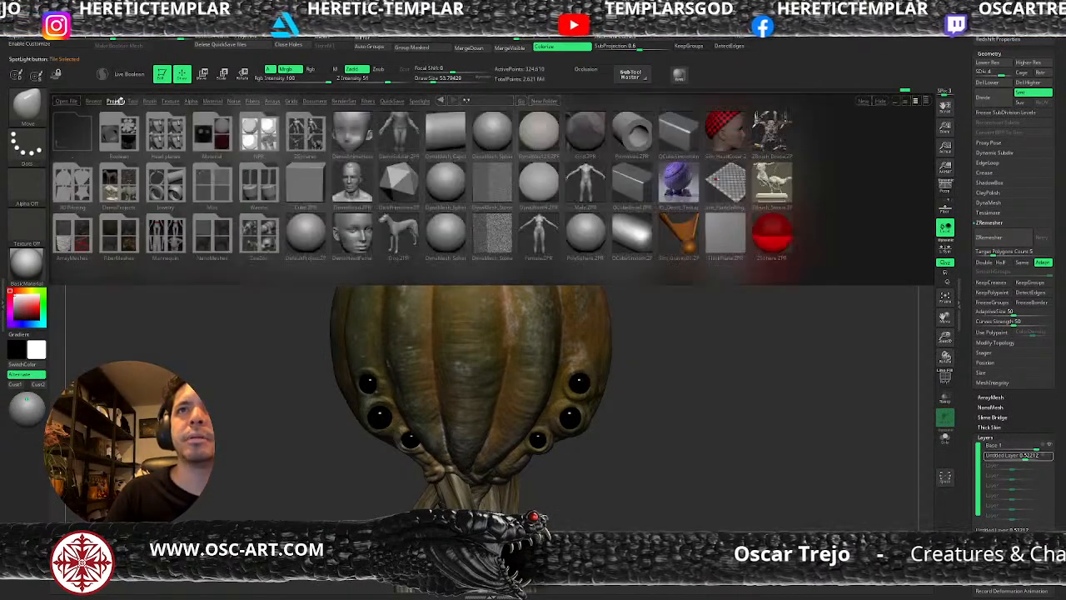
{"action": "left_click", "coordinate": [95, 101]}
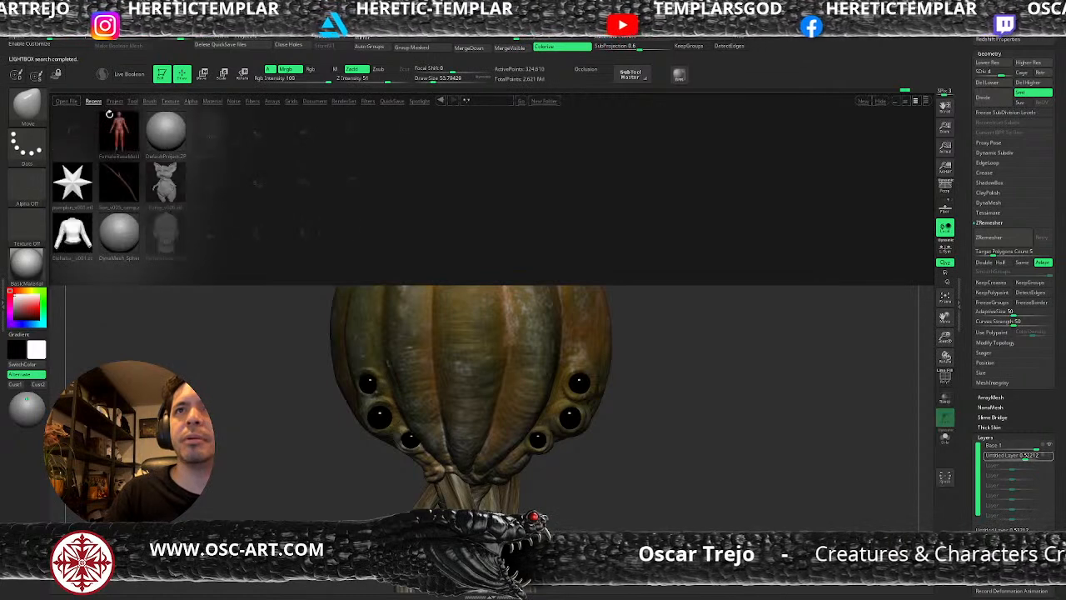
{"action": "left_click", "coordinate": [149, 101]}
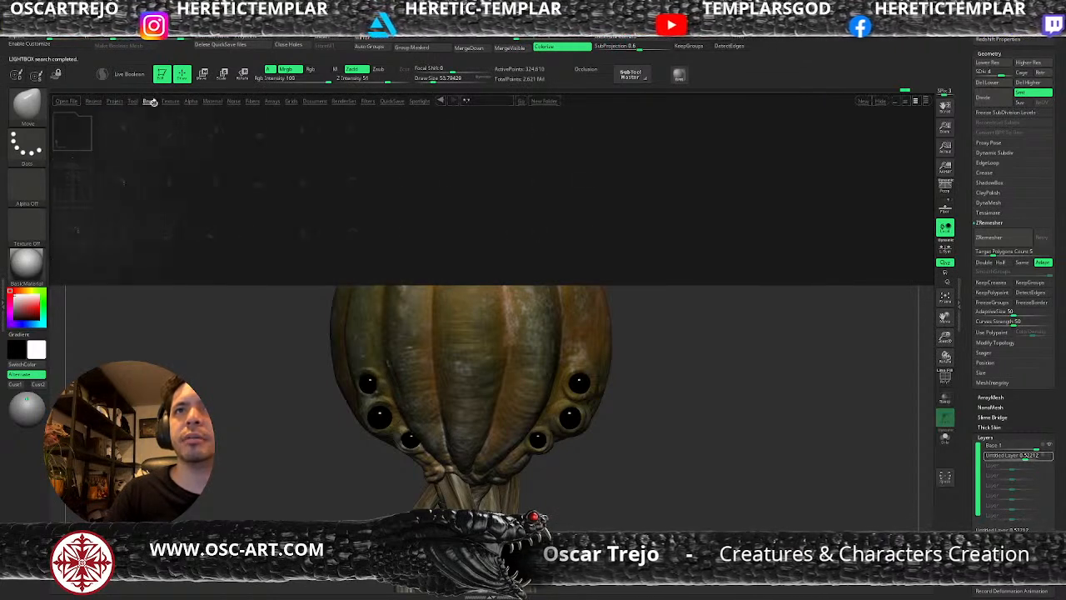
{"action": "double_click", "coordinate": [124, 187]}
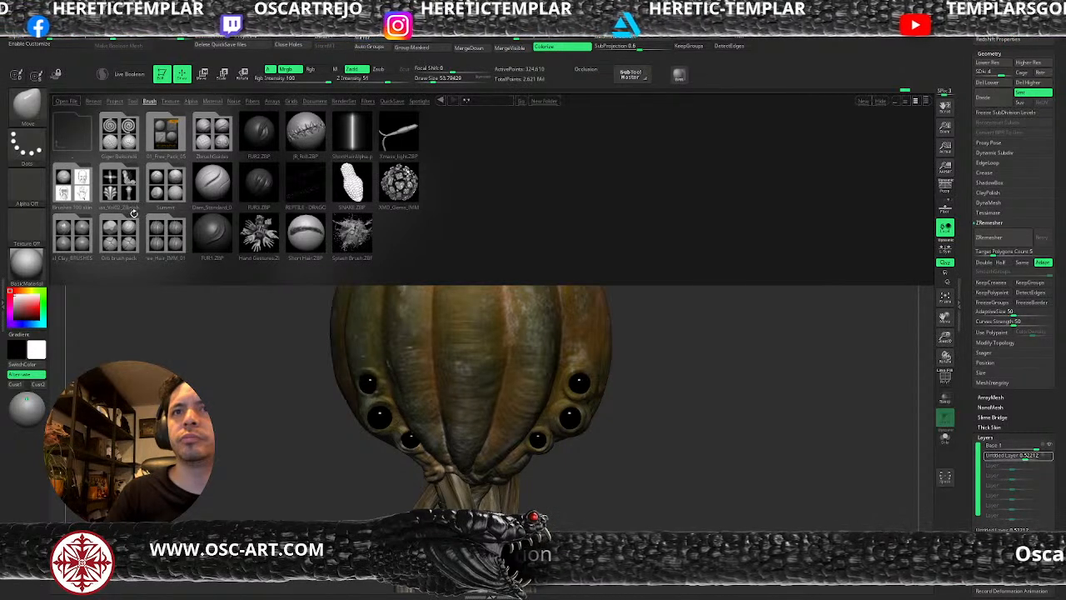
{"action": "double_click", "coordinate": [194, 142]}
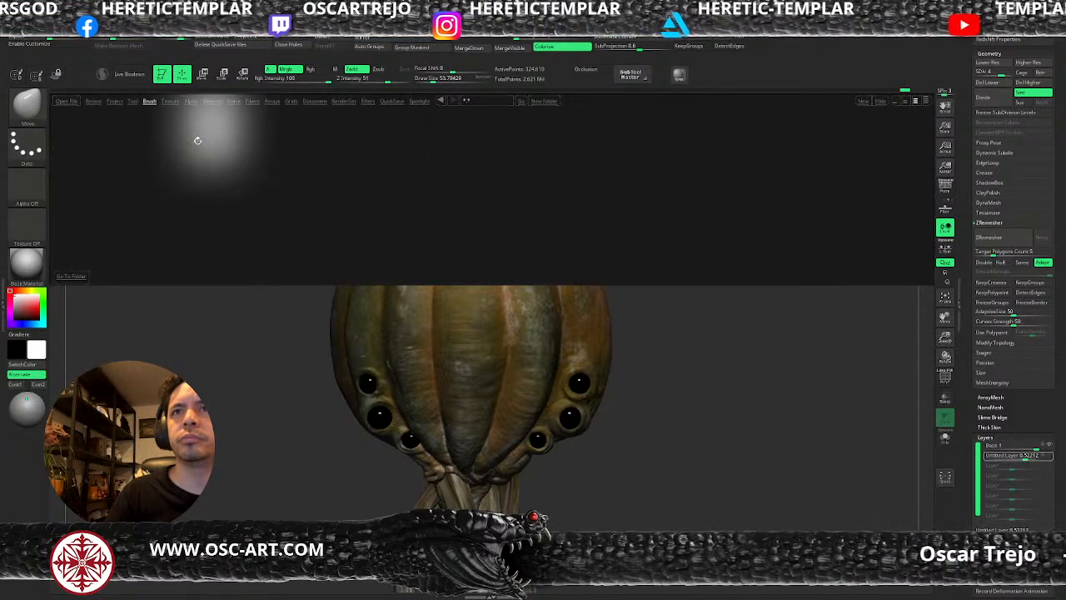
{"action": "double_click", "coordinate": [122, 187]}
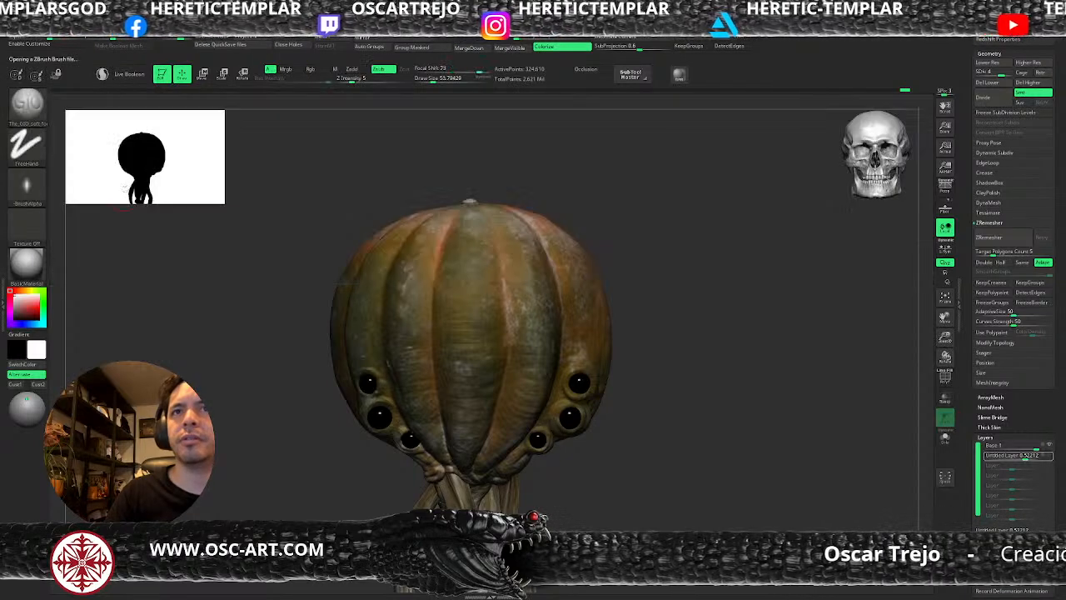
Delete the closed-eyelid layer at subdivision level 5 and create a new layer.
{"action": "left_click_drag", "start_coordinate": [662, 476], "coordinate": [684, 438], "text": "alt"}
{"action": "key", "text": "d"}
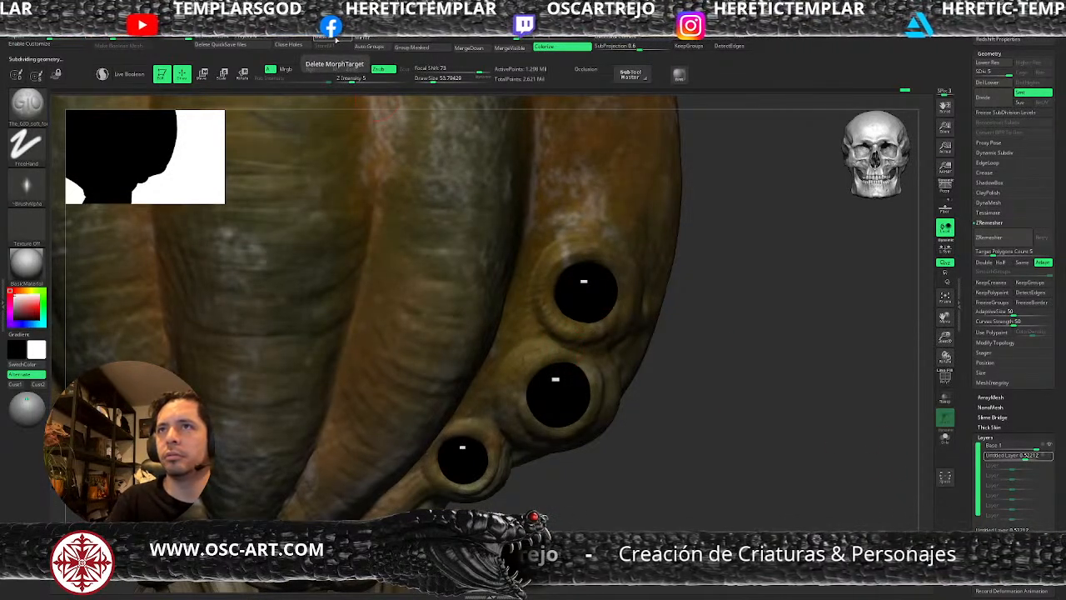
{"action": "key", "text": "f"}
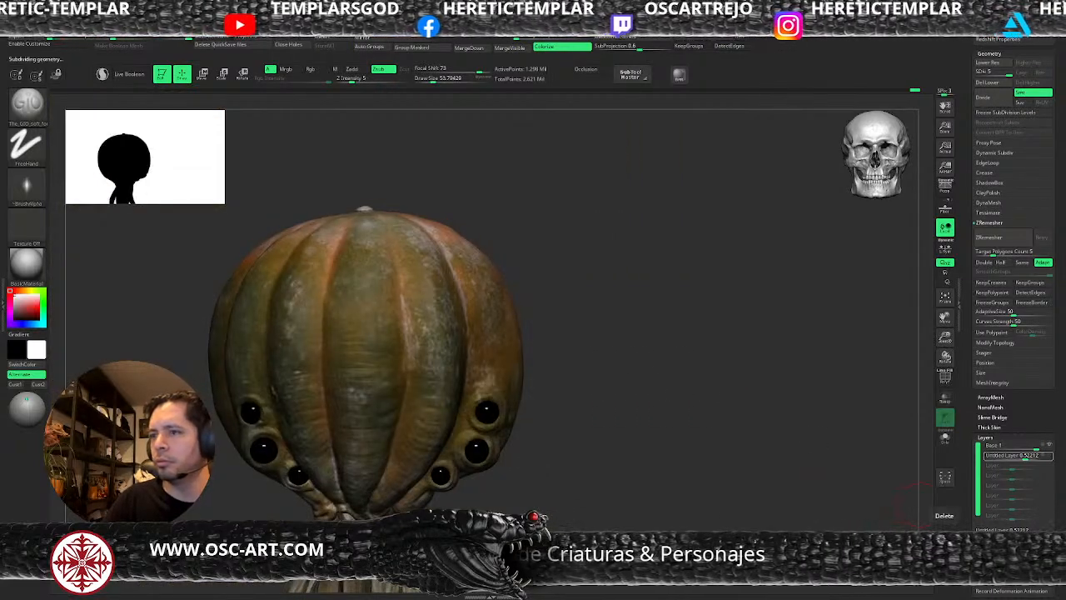
{"action": "left_click", "coordinate": [1036, 545]}
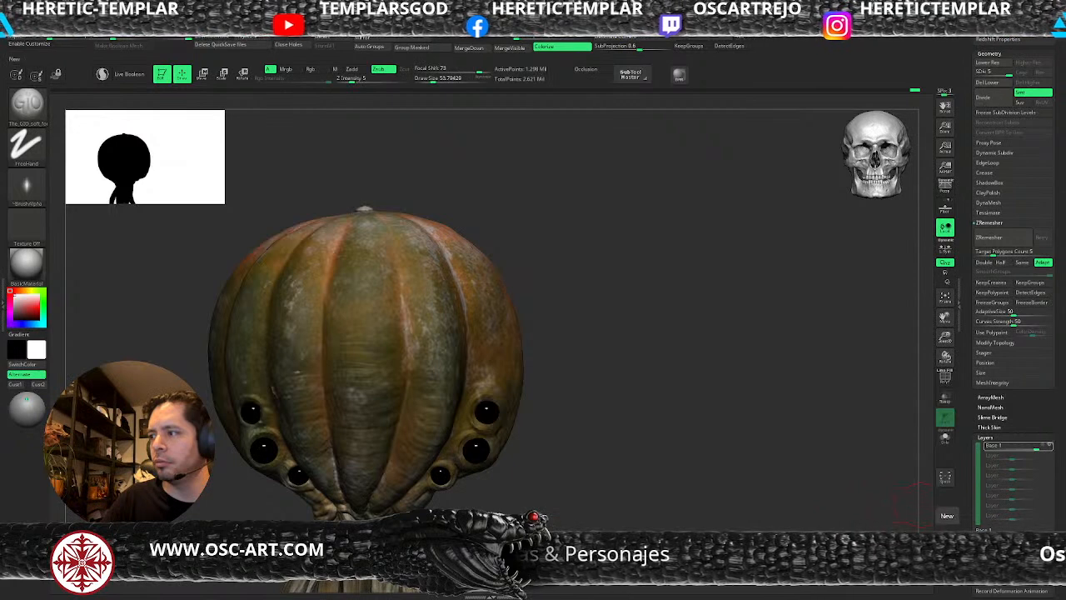
{"action": "left_click", "coordinate": [947, 515]}
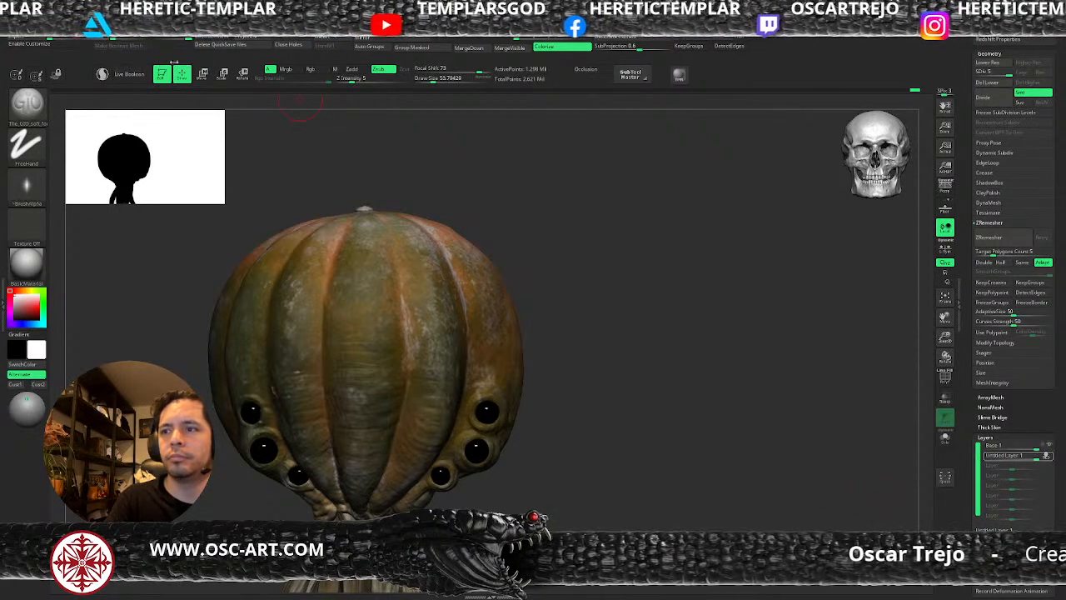
Carve fine folds around the upper and middle eyes with the GIO soft brush at subdivision level 4.
{"action": "mouse_move", "coordinate": [561, 444]}
{"action": "left_mouse_down", "text": "alt"}
{"action": "mouse_move", "coordinate": [524, 355]}
{"action": "mouse_move", "coordinate": [610, 483]}
{"action": "left_mouse_up", "text": "alt"}
{"action": "key", "text": "shift+d"}
{"action": "left_click_drag", "start_coordinate": [752, 333], "coordinate": [667, 457], "text": "alt"}
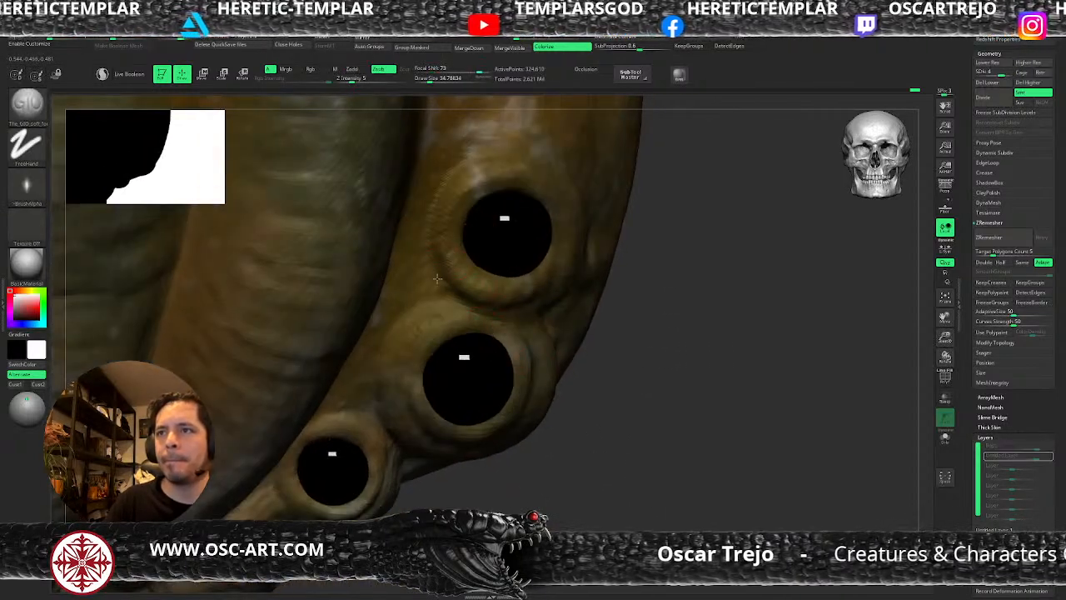
{"action": "left_click_drag", "start_coordinate": [592, 367], "coordinate": [452, 305]}
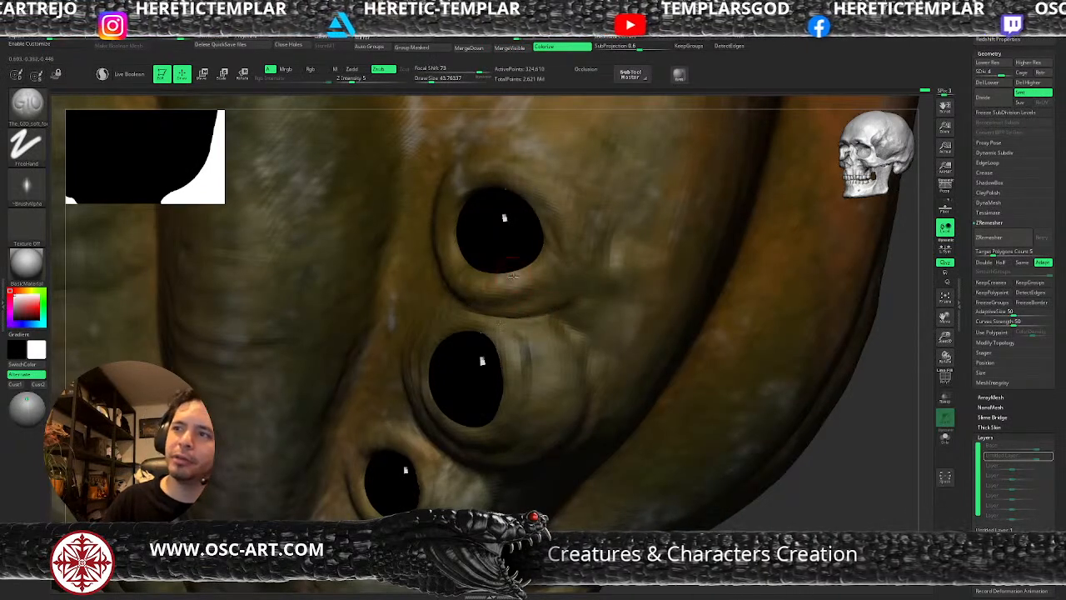
{"action": "key", "text": "d"}
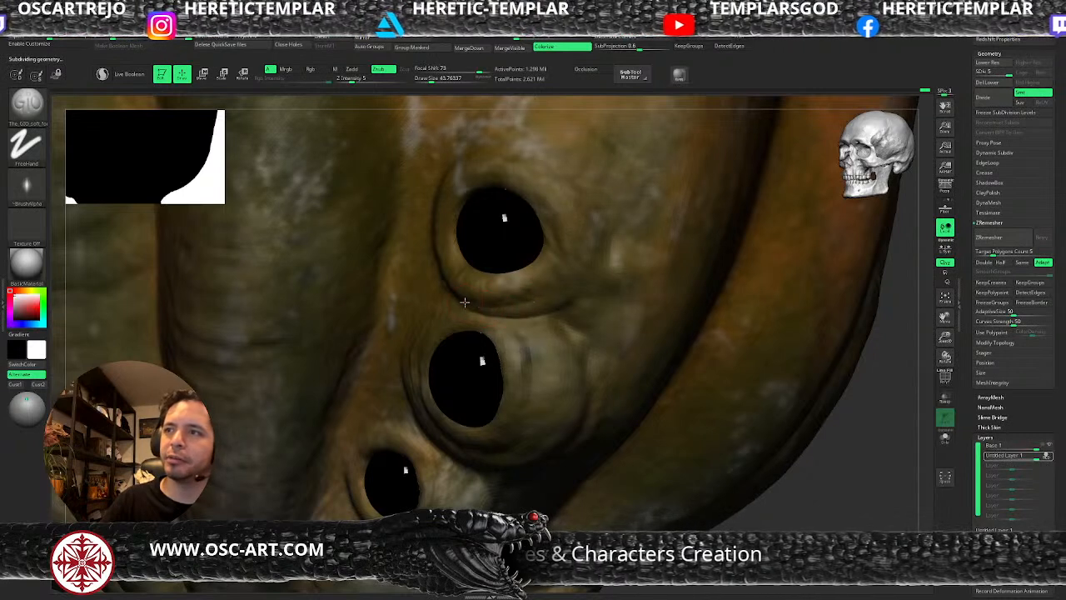
{"action": "key", "text": "shift+d"}
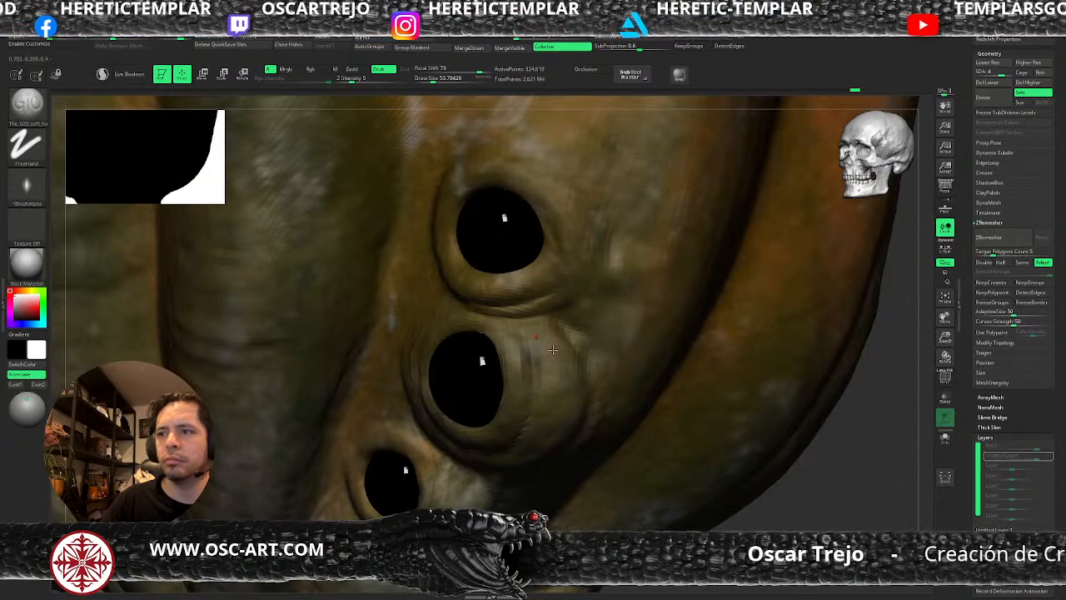
Refine the crease beneath the upper eye's rim at a draw size of about 27, switching to the Standard brush and smoothing.
{"action": "mouse_move", "coordinate": [745, 510]}
{"action": "left_mouse_down", "text": "alt"}
{"action": "mouse_move", "coordinate": [674, 421]}
{"action": "mouse_move", "coordinate": [685, 405]}
{"action": "mouse_move", "coordinate": [609, 362]}
{"action": "left_mouse_up", "text": "alt"}
{"action": "key", "text": "s"}
{"action": "left_click_drag", "start_coordinate": [514, 275], "coordinate": [509, 277]}
{"action": "key", "text": "s"}
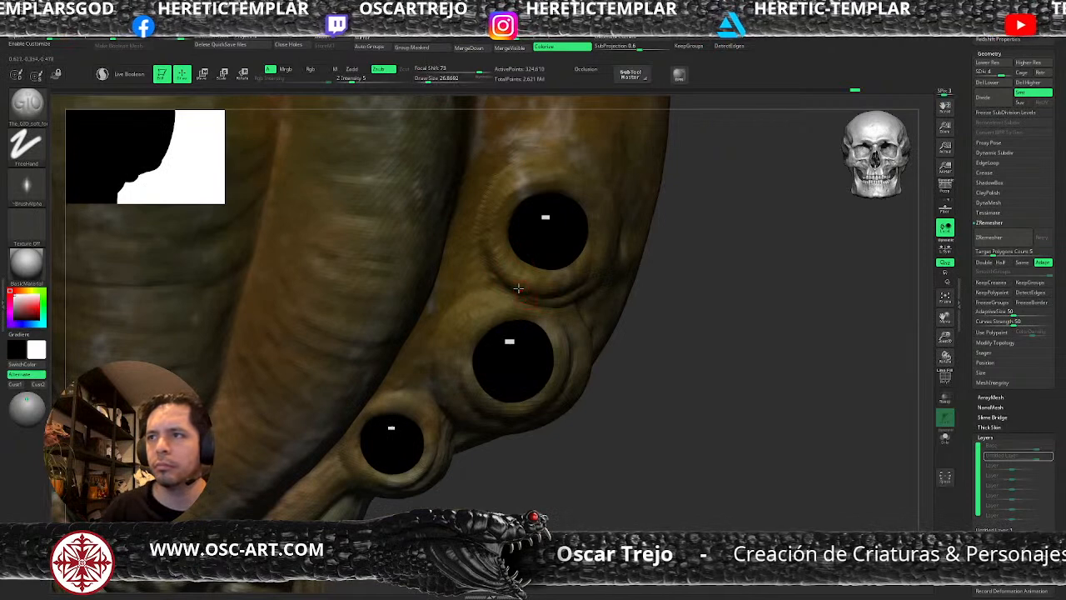
{"action": "key", "text": "b"}
{"action": "key", "text": "s"}
{"action": "key", "text": "t"}
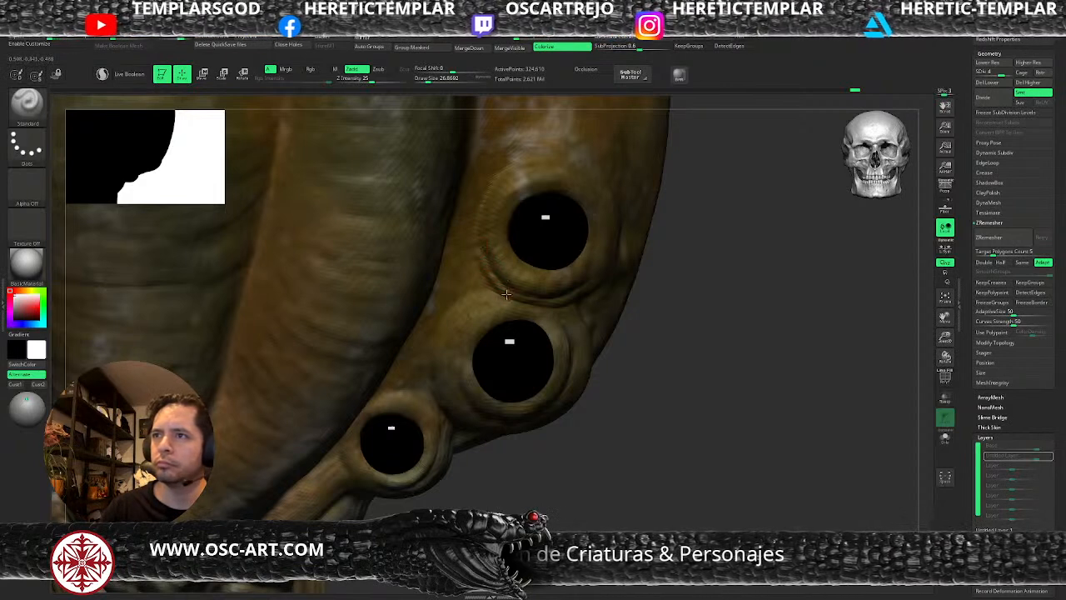
{"action": "key", "text": "shift"}
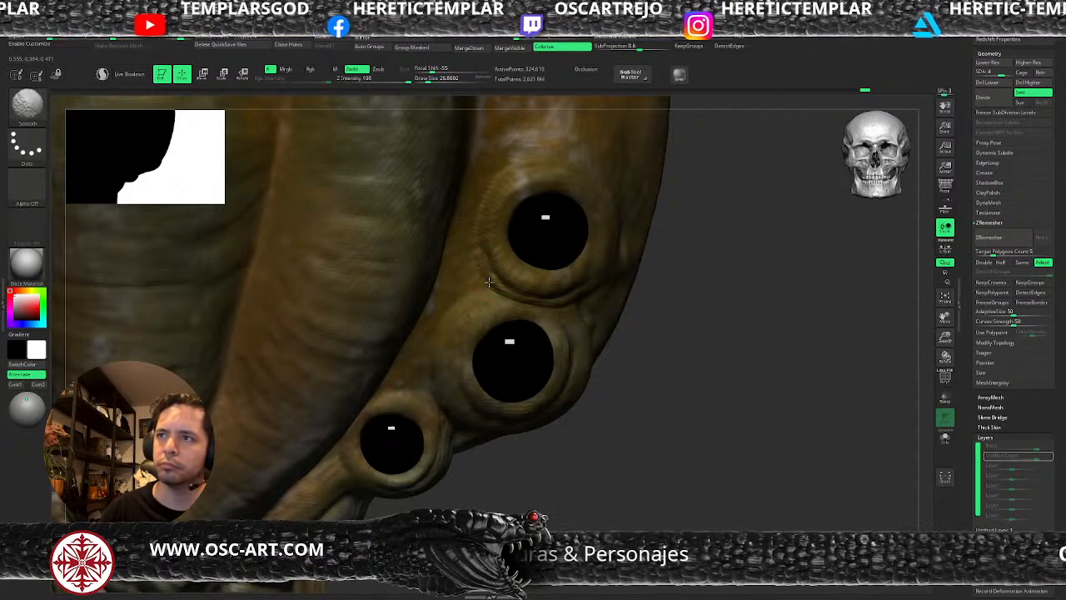
Build up the upper eye's rim with ClayBuildup at a draw size of about 80 and adjust its shape with the Move brush.
{"action": "key", "text": "b"}
{"action": "key", "text": "c"}
{"action": "key", "text": "b"}
{"action": "key", "text": "s"}
{"action": "left_click", "coordinate": [504, 213]}
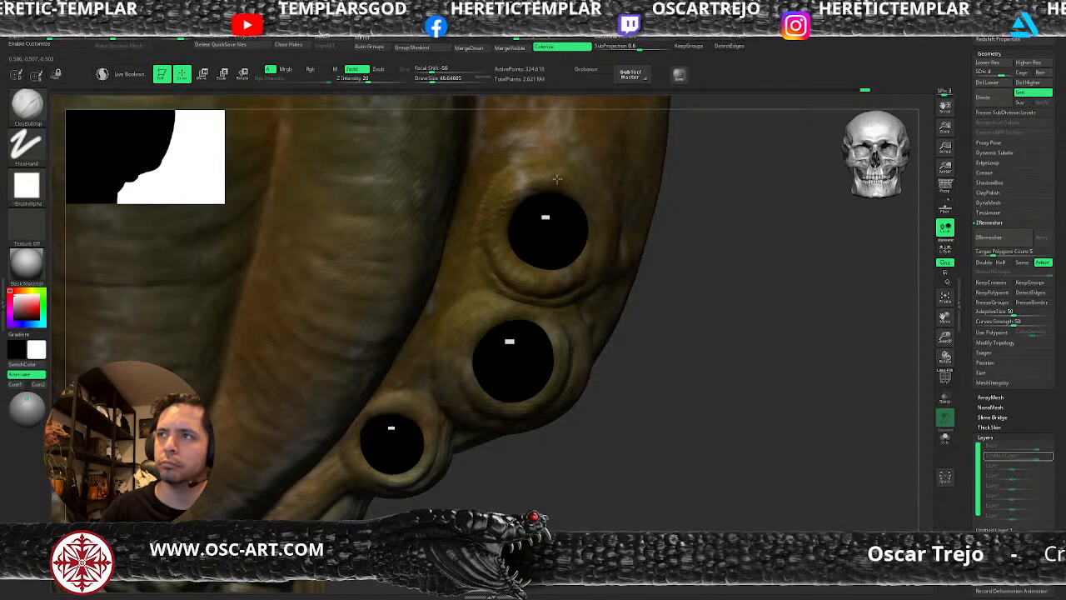
{"action": "key", "text": "s"}
{"action": "left_click", "coordinate": [592, 241]}
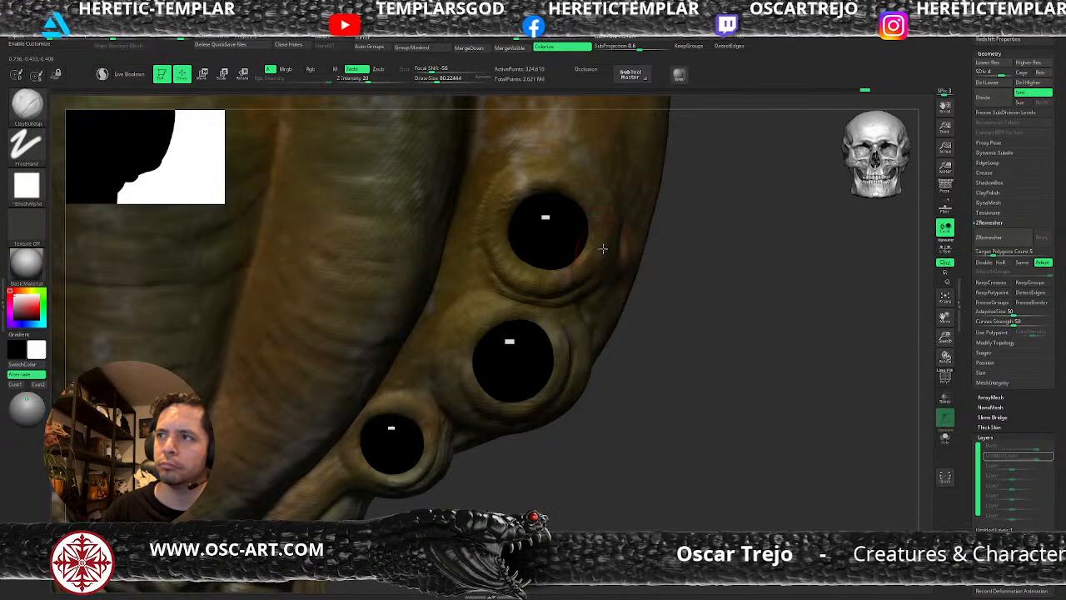
{"action": "key", "text": "b"}
{"action": "key", "text": "m"}
{"action": "key", "text": "v"}
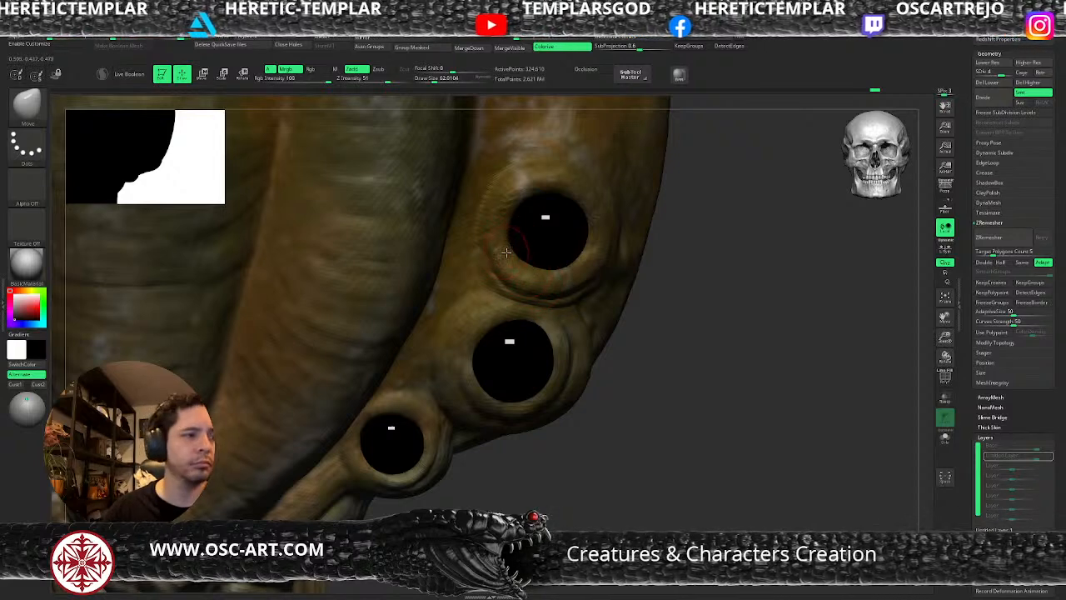
Carve a curved crease along the upper eye's inner side with the GIO soft brush.
{"action": "key", "text": "b"}
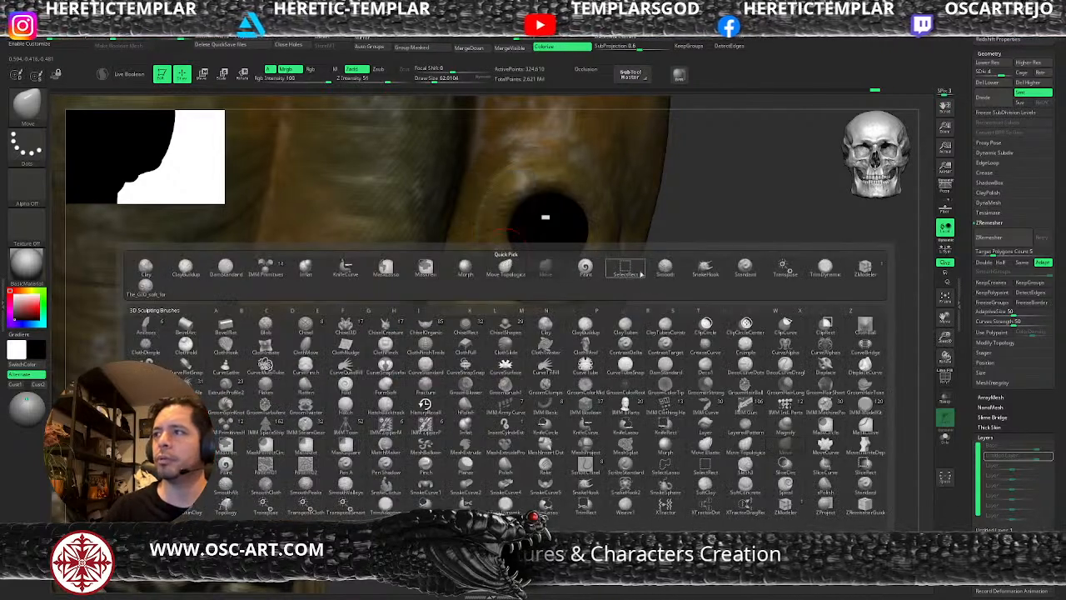
{"action": "key", "text": "b"}
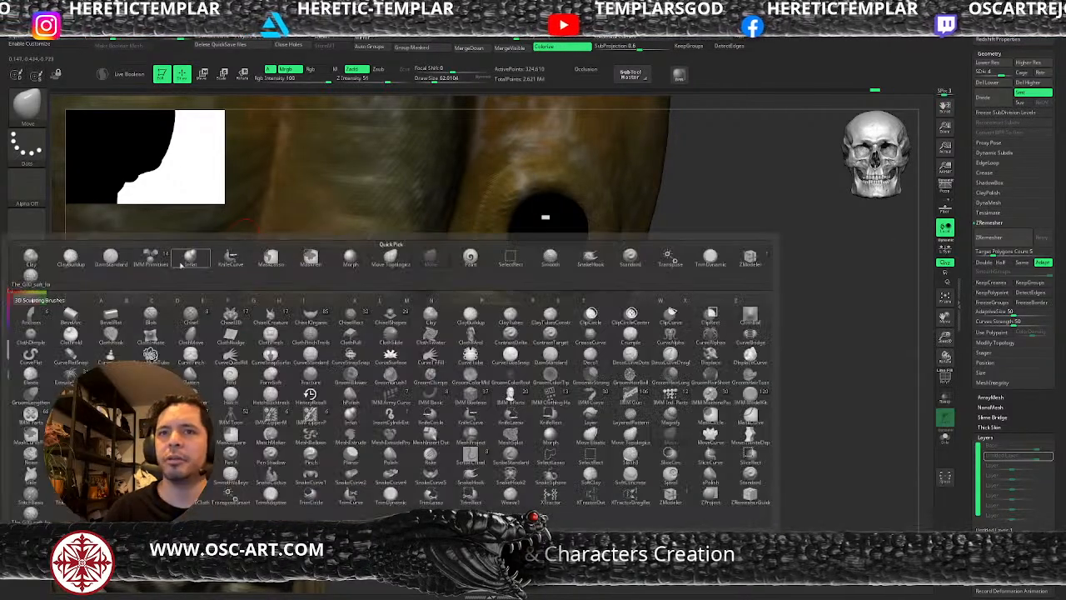
{"action": "key", "text": "b"}
{"action": "left_click", "coordinate": [31, 296]}
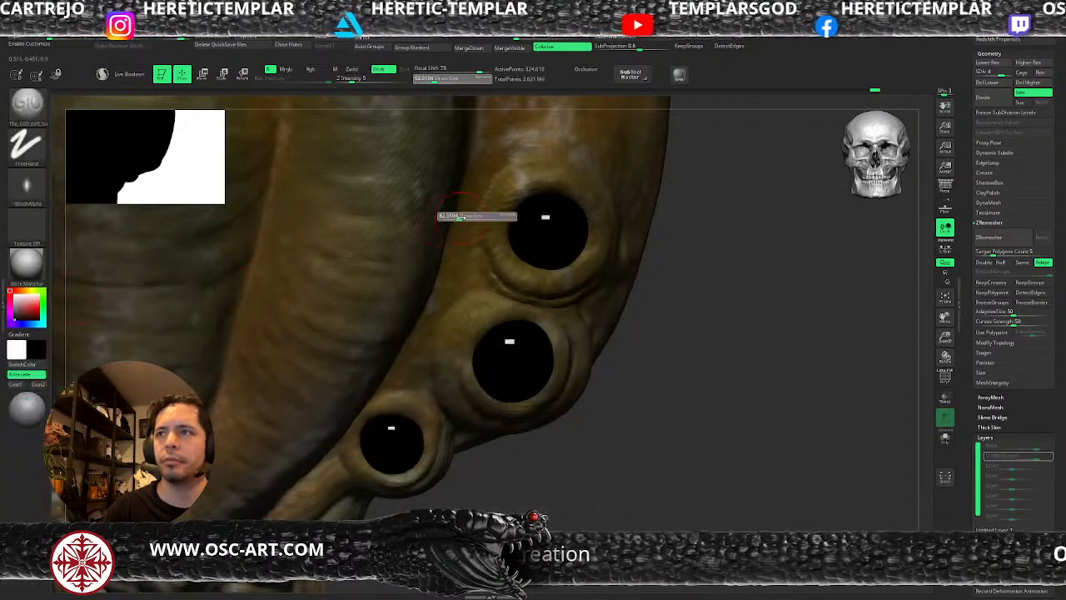
{"action": "left_click_drag", "start_coordinate": [512, 162], "coordinate": [485, 203]}
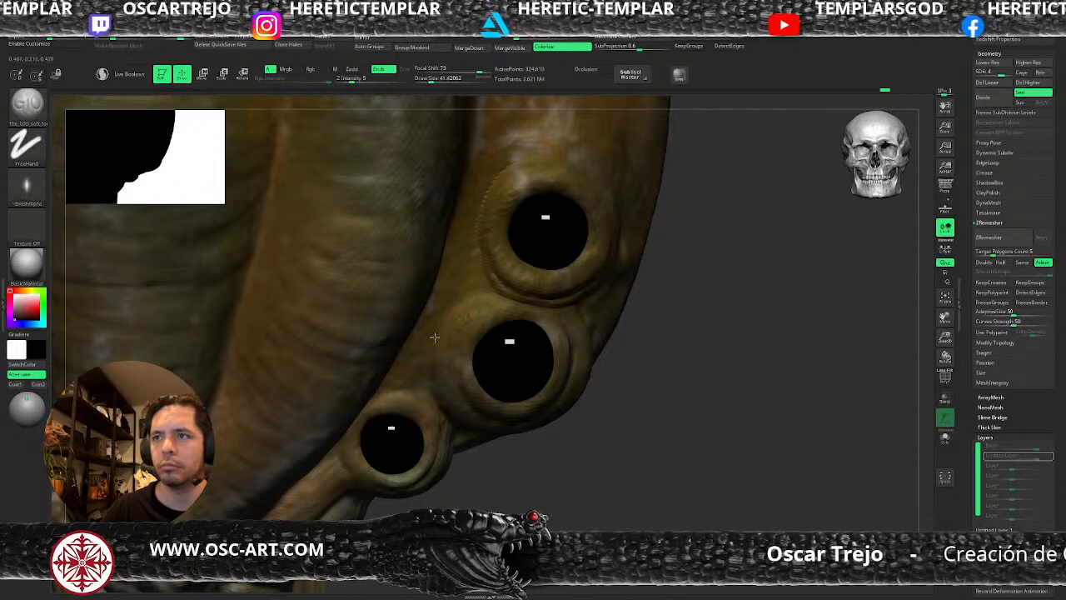
Carve folds around the middle eye's outer side and beneath the upper eye with the GIO soft brush at a draw size of about 74.
{"action": "key", "text": "shift+d"}
{"action": "left_click_drag", "start_coordinate": [616, 413], "coordinate": [564, 330], "text": "alt"}
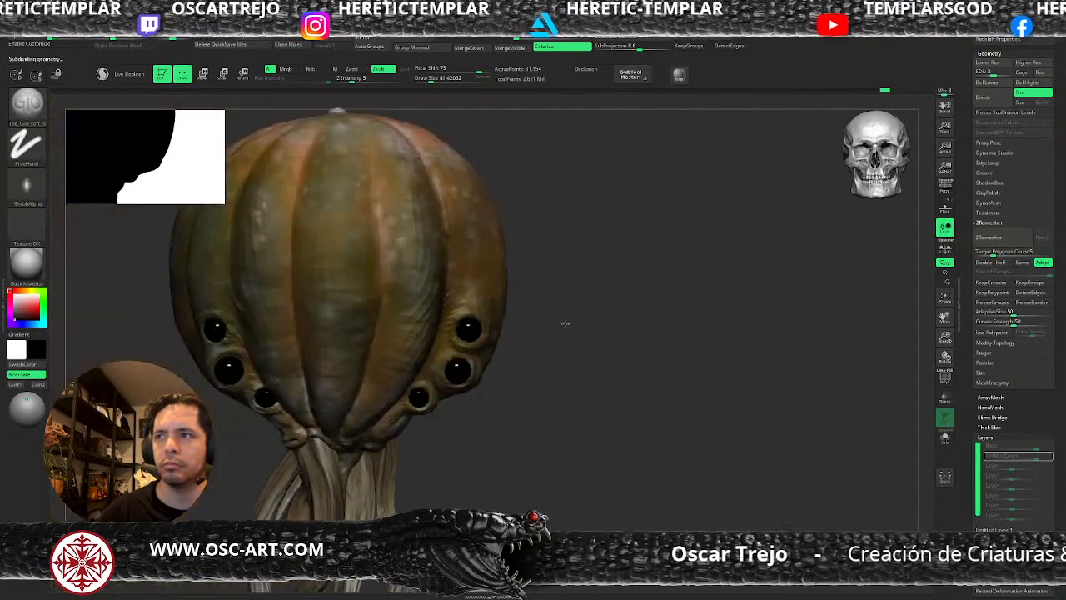
{"action": "mouse_move", "coordinate": [553, 407]}
{"action": "left_mouse_down"}
{"action": "mouse_move", "coordinate": [563, 359]}
{"action": "mouse_move", "coordinate": [550, 329]}
{"action": "mouse_move", "coordinate": [540, 469]}
{"action": "mouse_move", "coordinate": [517, 419]}
{"action": "mouse_move", "coordinate": [531, 468]}
{"action": "left_mouse_up"}
{"action": "key", "text": "d"}
{"action": "key", "text": "s"}
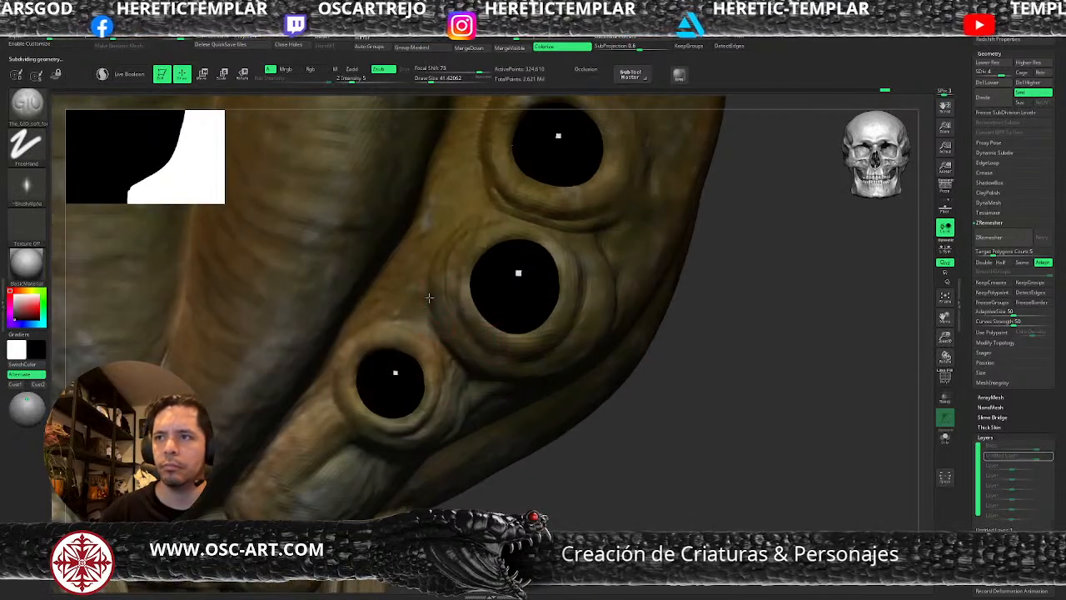
{"action": "left_click_drag", "start_coordinate": [557, 497], "coordinate": [464, 374]}
{"action": "left_click_drag", "start_coordinate": [540, 355], "coordinate": [581, 326]}
{"action": "key", "text": "s"}
{"action": "left_click", "coordinate": [597, 293]}
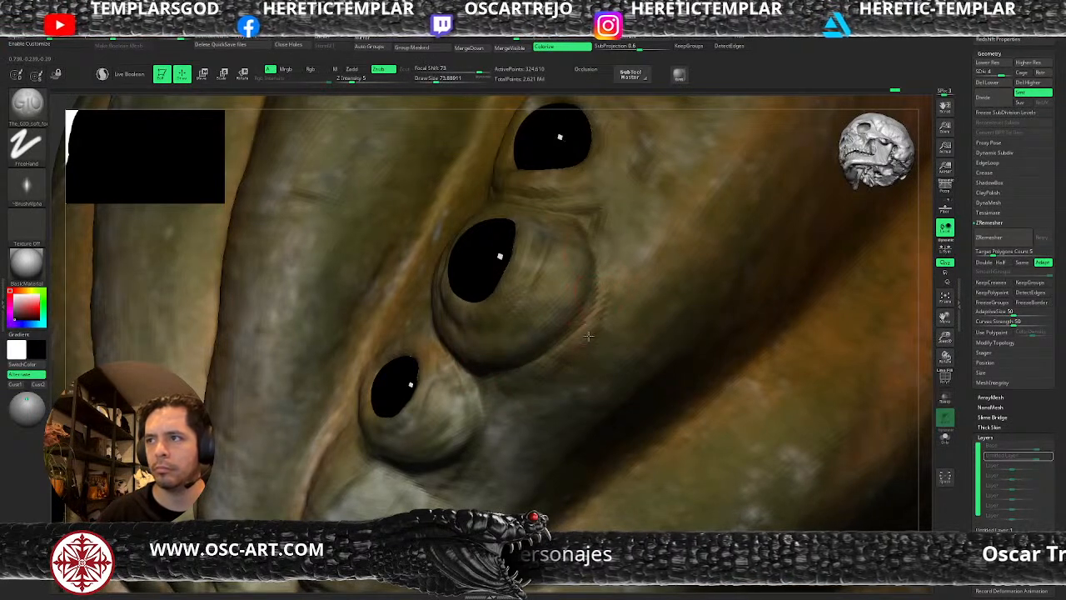
{"action": "mouse_move", "coordinate": [595, 206]}
{"action": "left_mouse_down"}
{"action": "mouse_move", "coordinate": [628, 200]}
{"action": "mouse_move", "coordinate": [653, 166]}
{"action": "left_mouse_up"}
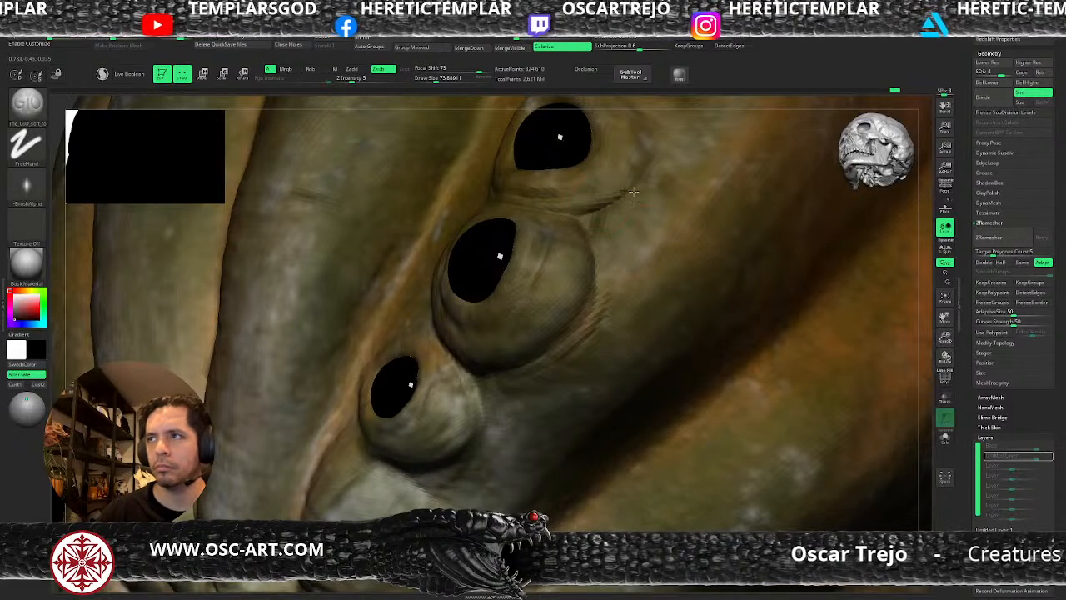
Soften the end of the fold beneath the upper eye and carve creases across the middle eye's bulge and inner side.
{"action": "key", "text": "shift+space"}
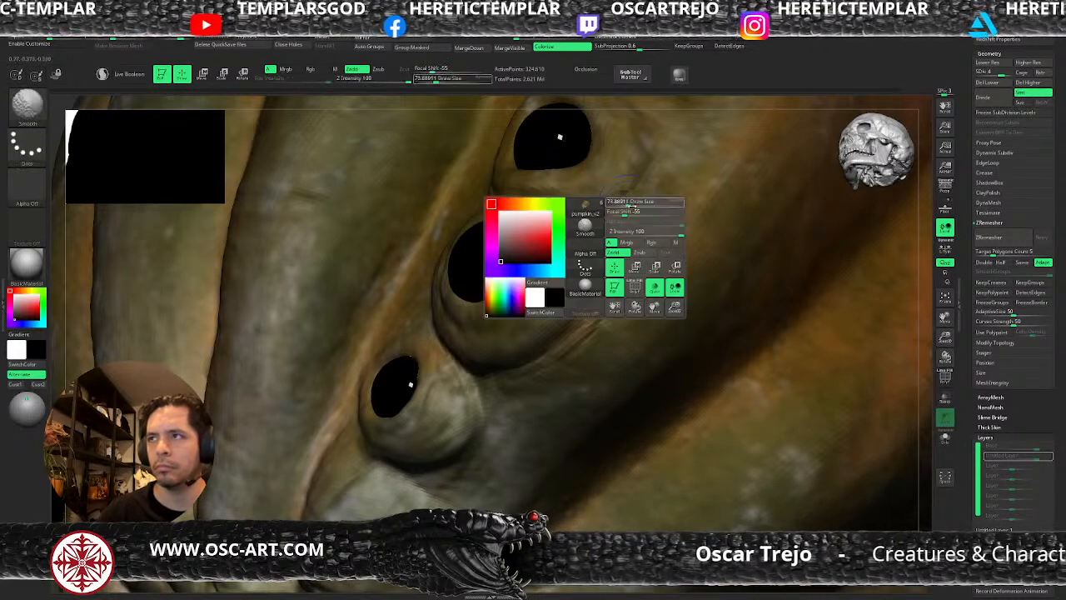
{"action": "left_click", "coordinate": [635, 232]}
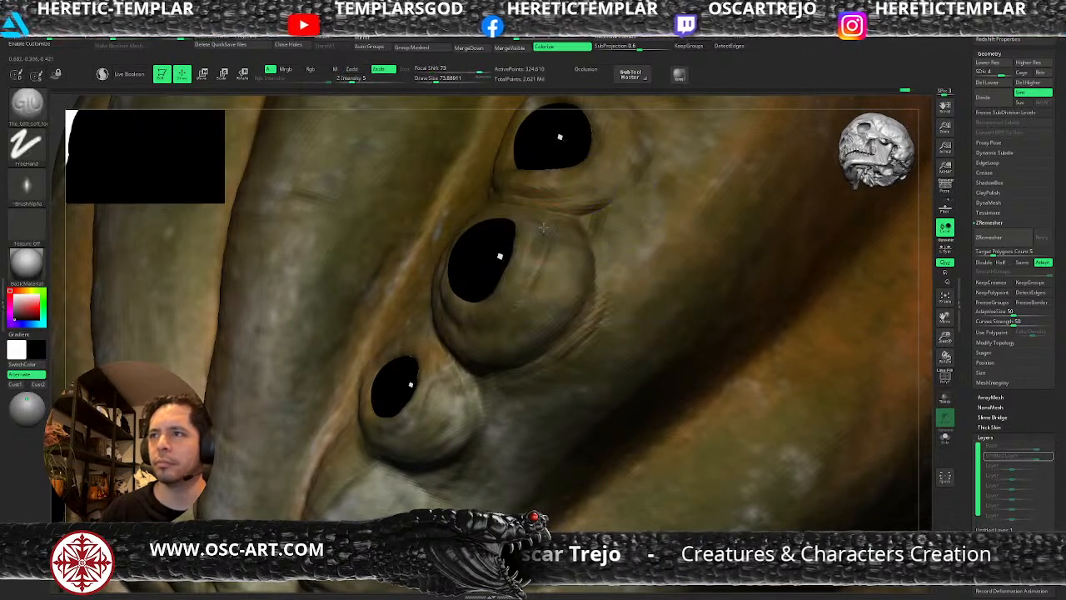
{"action": "left_click_drag", "start_coordinate": [545, 240], "coordinate": [499, 329]}
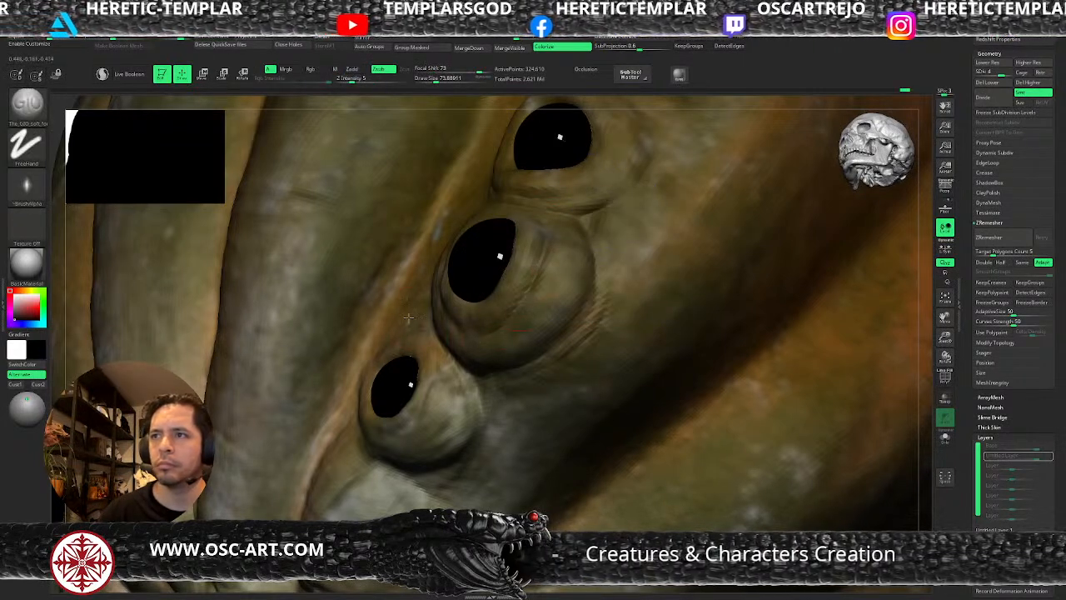
{"action": "left_click_drag", "start_coordinate": [930, 230], "coordinate": [608, 240]}
{"action": "left_click_drag", "start_coordinate": [398, 222], "coordinate": [409, 301]}
{"action": "mouse_move", "coordinate": [401, 244]}
{"action": "left_mouse_down"}
{"action": "mouse_move", "coordinate": [406, 302]}
{"action": "mouse_move", "coordinate": [454, 328]}
{"action": "left_mouse_up"}
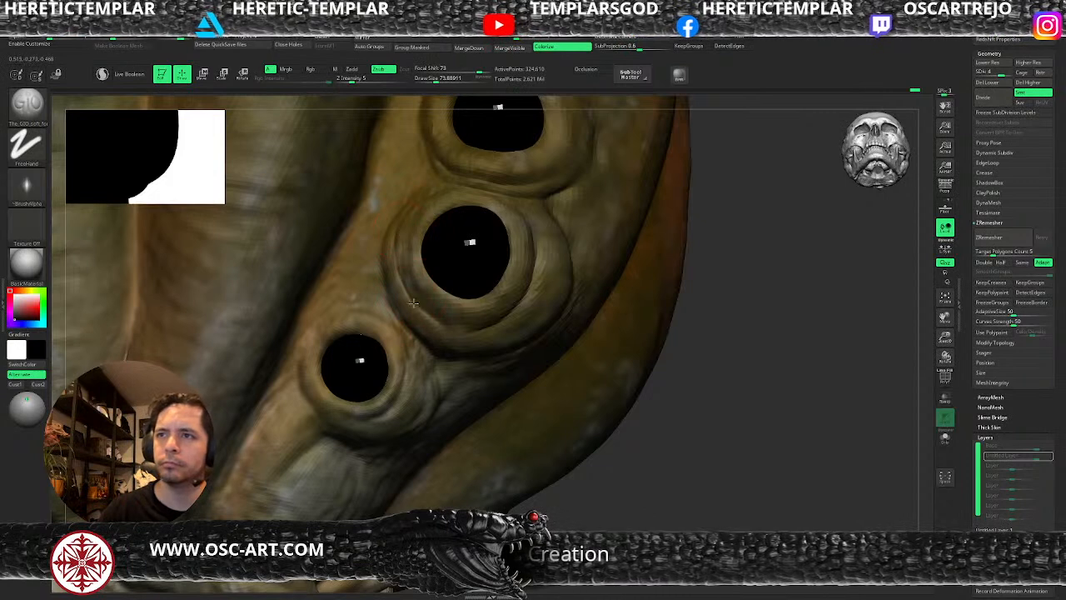
Build up the middle eye's inner rim with ClayBuildup at a draw size of about 62.
{"action": "key", "text": "b"}
{"action": "key", "text": "c"}
{"action": "key", "text": "b"}
{"action": "key", "text": "]"}
{"action": "key", "text": "]"}
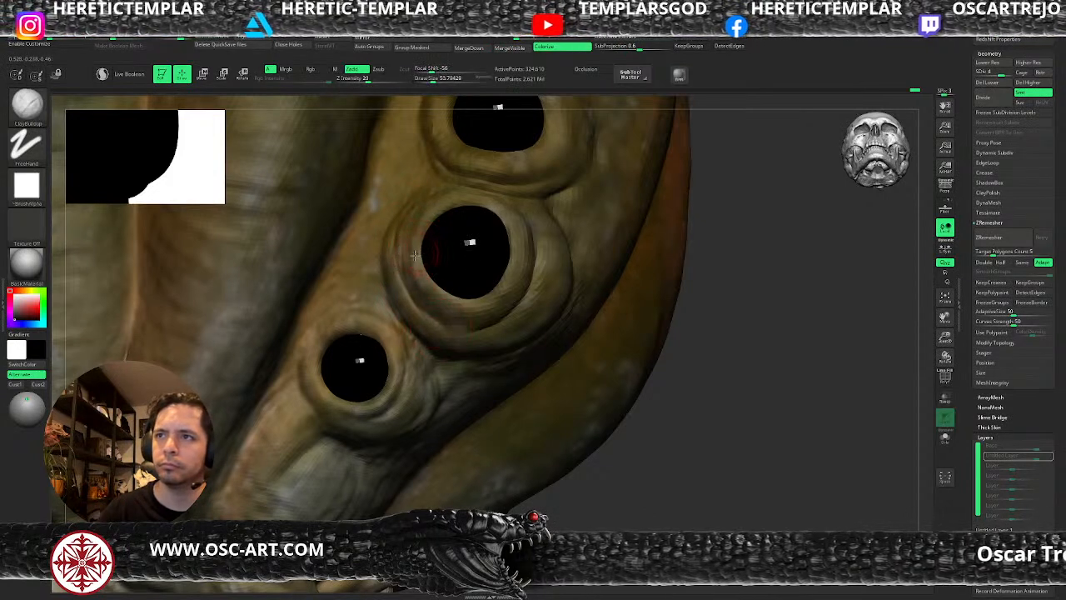
{"action": "key", "text": "]"}
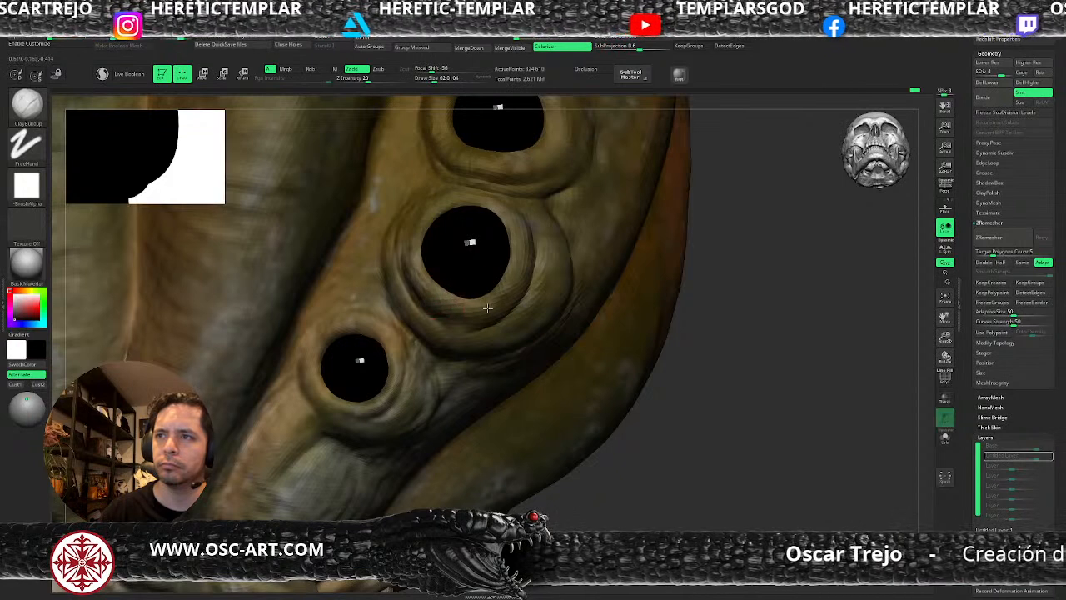
{"action": "left_click_drag", "start_coordinate": [518, 261], "coordinate": [511, 230]}
Refine the middle eye's rim from the side with ClayBuildup at a draw size of up to about 74, and return to subdivision level 5.
{"action": "right_click_drag", "start_coordinate": [653, 226], "coordinate": [548, 186]}
{"action": "key", "text": "["}
{"action": "key", "text": "["}
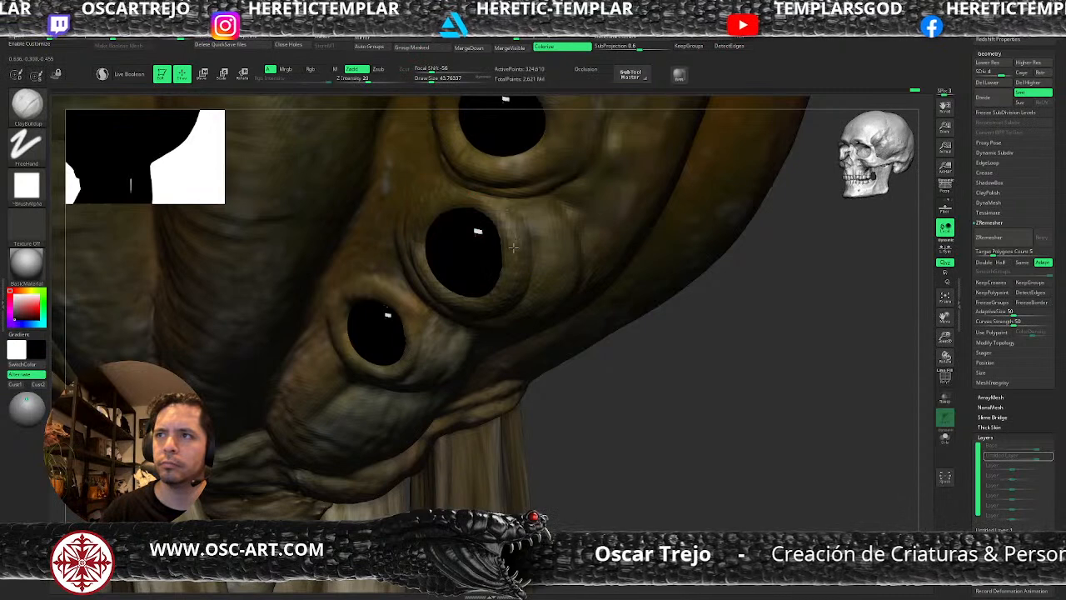
{"action": "key", "text": "]"}
{"action": "key", "text": "]"}
{"action": "key", "text": "]"}
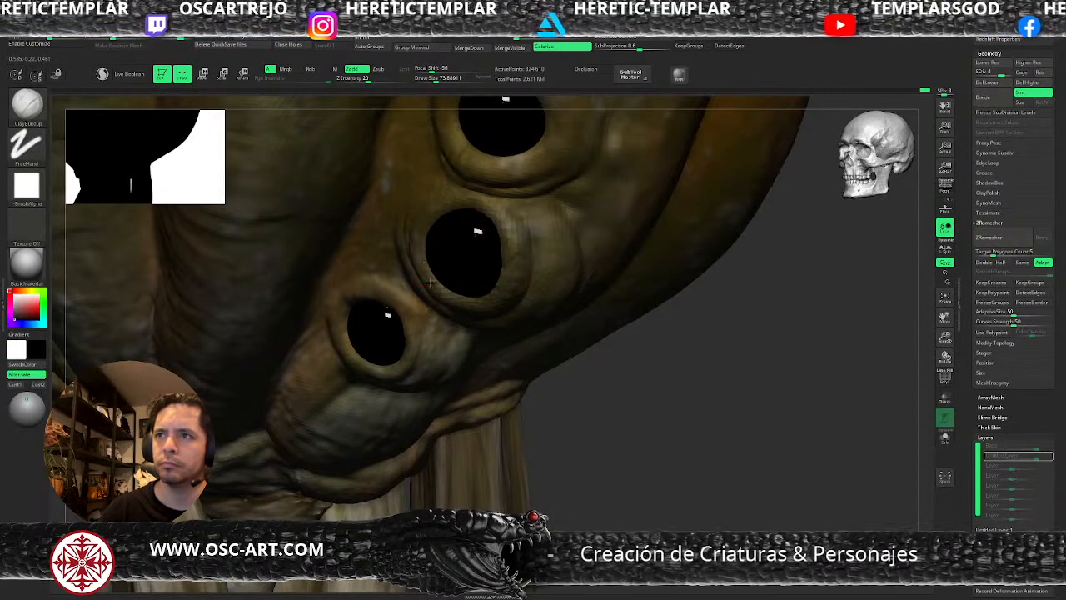
{"action": "left_click_drag", "start_coordinate": [623, 383], "coordinate": [576, 335], "text": "alt"}
{"action": "key", "text": "d"}
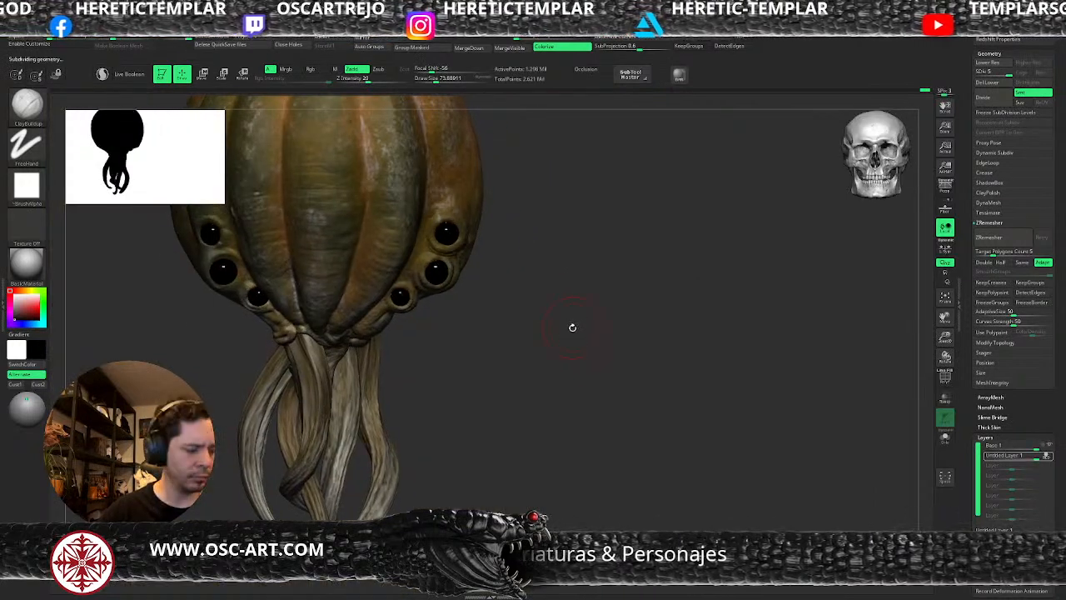
Detail the skin above the middle eye with the GIO soft brush at a draw size of about 35, then ClayBuildup at about 51.
{"action": "left_click_drag", "start_coordinate": [559, 285], "coordinate": [581, 377], "text": "alt"}
{"action": "key", "text": "b"}
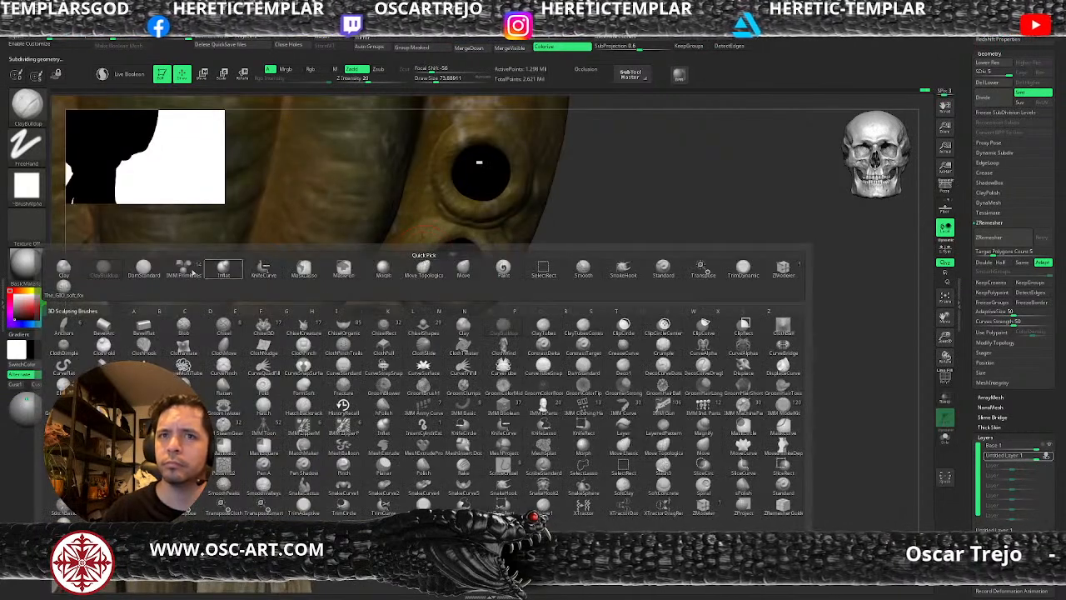
{"action": "left_click", "coordinate": [83, 288]}
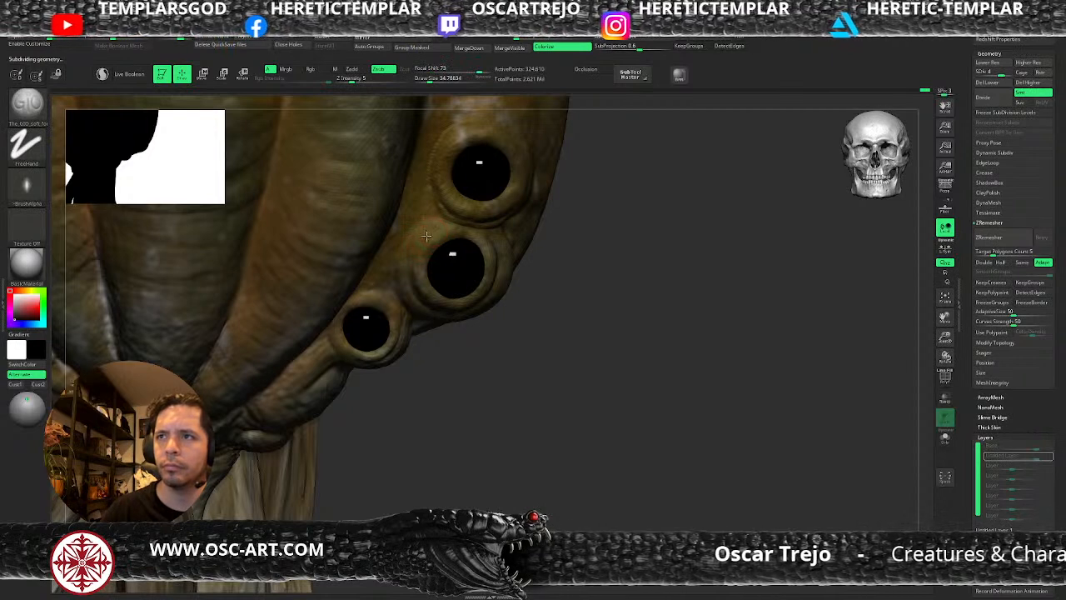
{"action": "key", "text": "b"}
{"action": "key", "text": "c"}
Carve creases beside the middle eye with DamStandard, reducing the draw size to about 33 at subdivision level 5.
{"action": "key", "text": "b"}
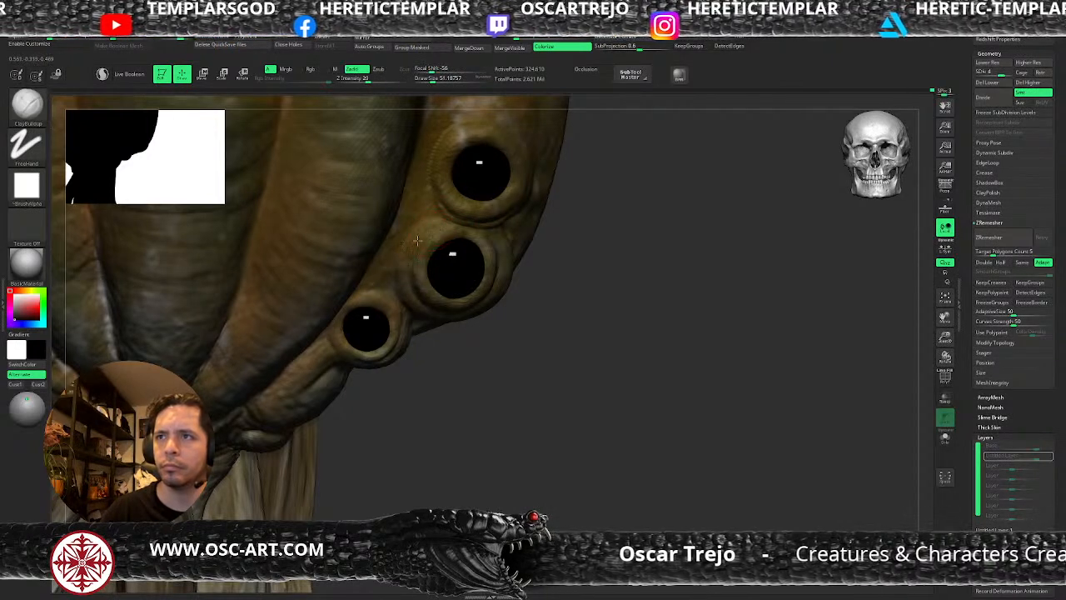
{"action": "key", "text": "b"}
{"action": "key", "text": "d"}
{"action": "key", "text": "s"}
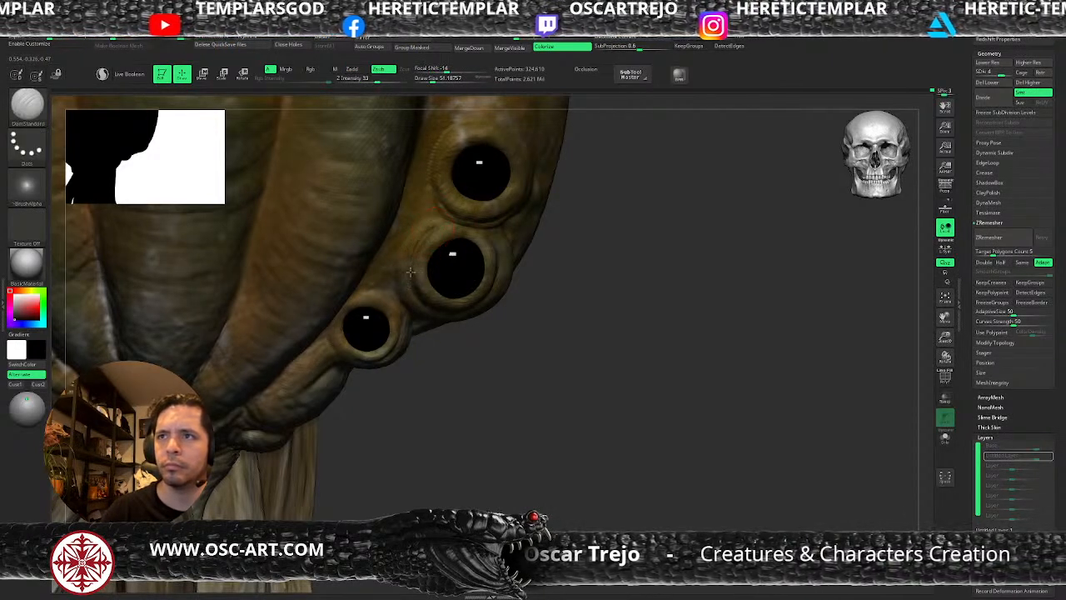
{"action": "key", "text": "ctrl+d"}
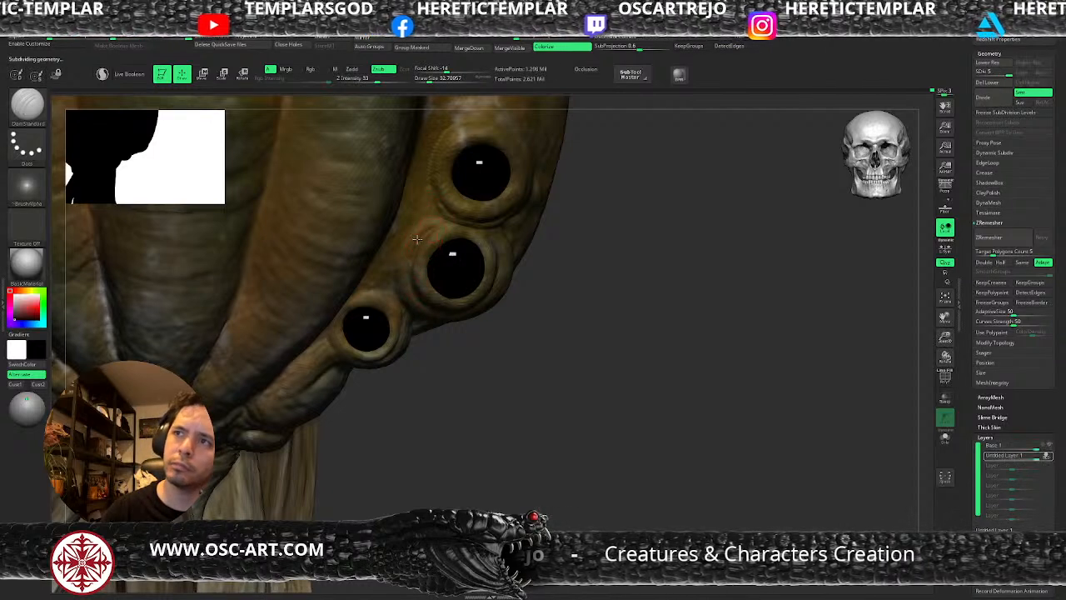
Build up the skin between the eyes and the adjacent pumpkin rib with ClayBuildup at level 4, raising the draw size to about 56.
{"action": "key", "text": "b"}
{"action": "key", "text": "c"}
{"action": "key", "text": "b"}
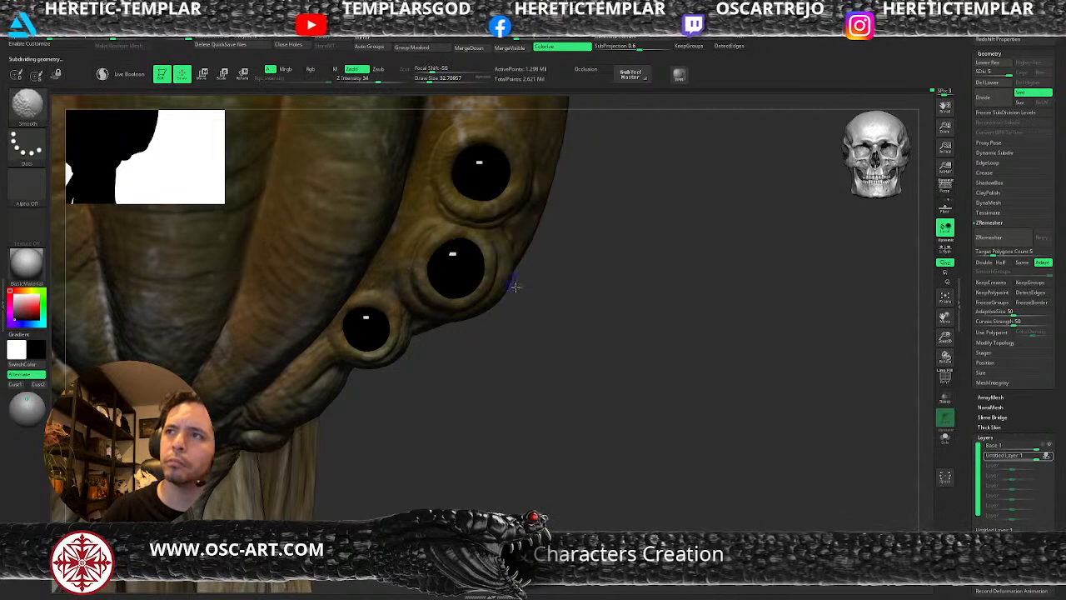
{"action": "mouse_move", "coordinate": [590, 338]}
{"action": "left_mouse_down", "text": "alt"}
{"action": "mouse_move", "coordinate": [505, 305]}
{"action": "mouse_move", "coordinate": [506, 293]}
{"action": "mouse_move", "coordinate": [638, 380]}
{"action": "mouse_move", "coordinate": [626, 377]}
{"action": "mouse_move", "coordinate": [671, 461]}
{"action": "mouse_move", "coordinate": [642, 409]}
{"action": "left_mouse_up", "text": "alt"}
{"action": "key", "text": "shift+d"}
{"action": "key", "text": "shift+d"}
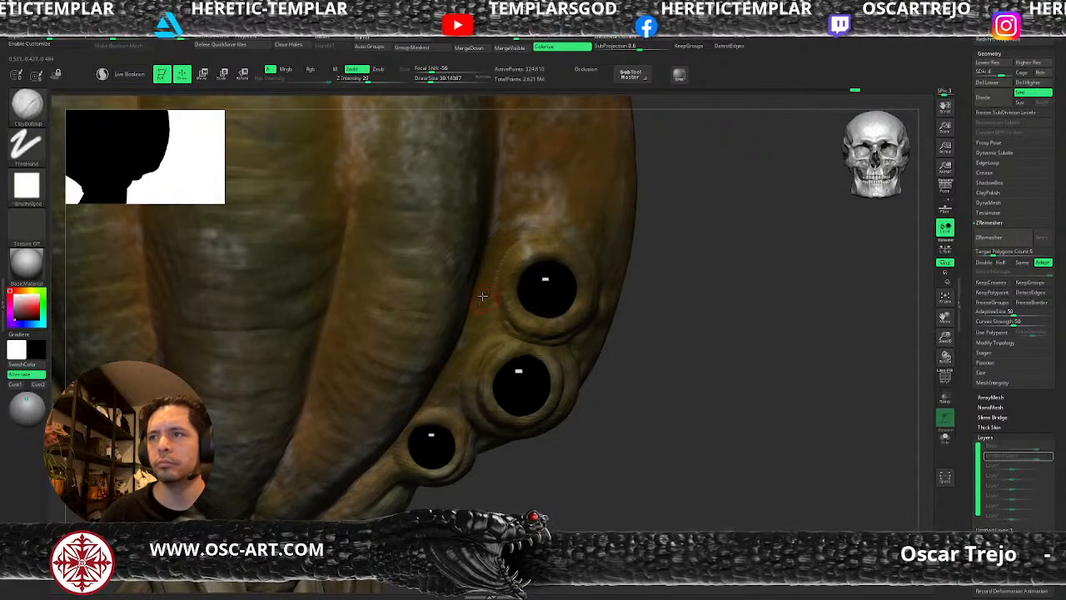
{"action": "left_click_drag", "start_coordinate": [483, 301], "coordinate": [503, 329]}
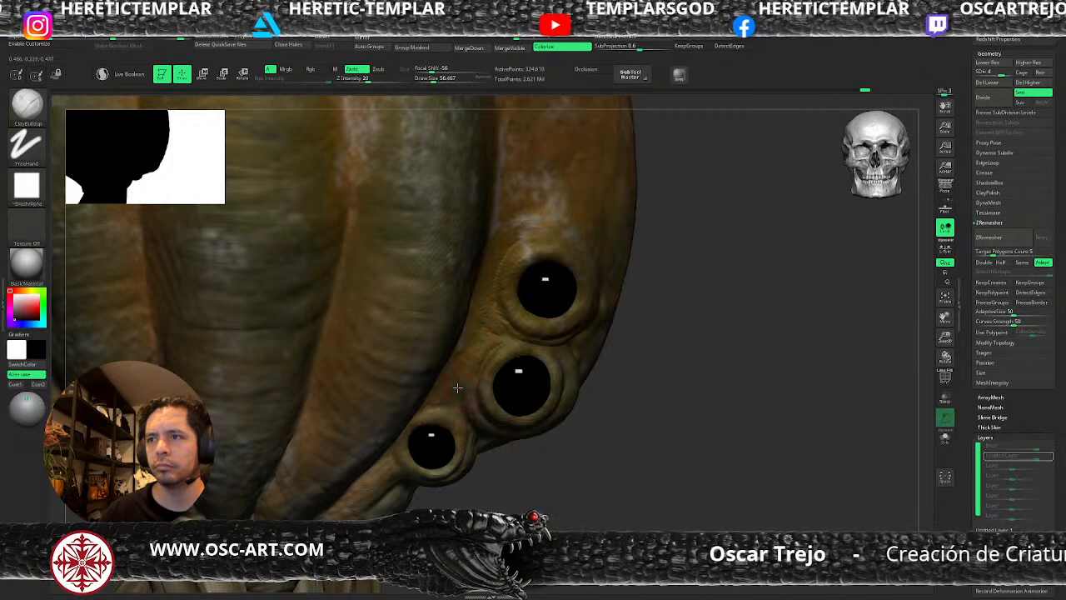
Build up the skin beside the lower eyes with ClayBuildup at a draw size of about 71, and return to subdivision level 5.
{"action": "left_click_drag", "start_coordinate": [455, 399], "coordinate": [456, 394]}
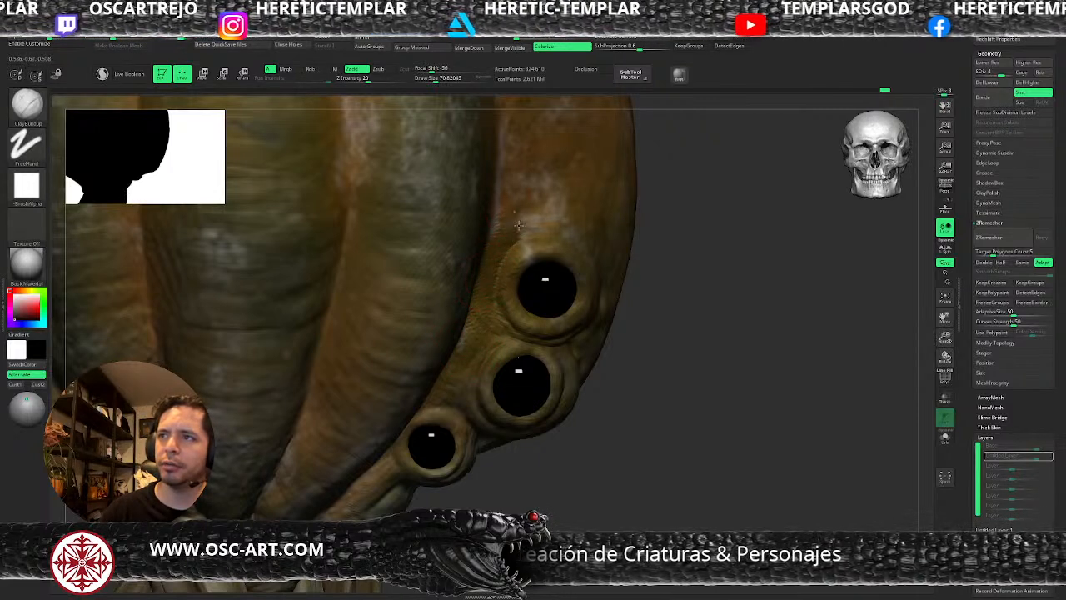
{"action": "key", "text": "f"}
{"action": "left_click_drag", "start_coordinate": [606, 333], "coordinate": [516, 362]}
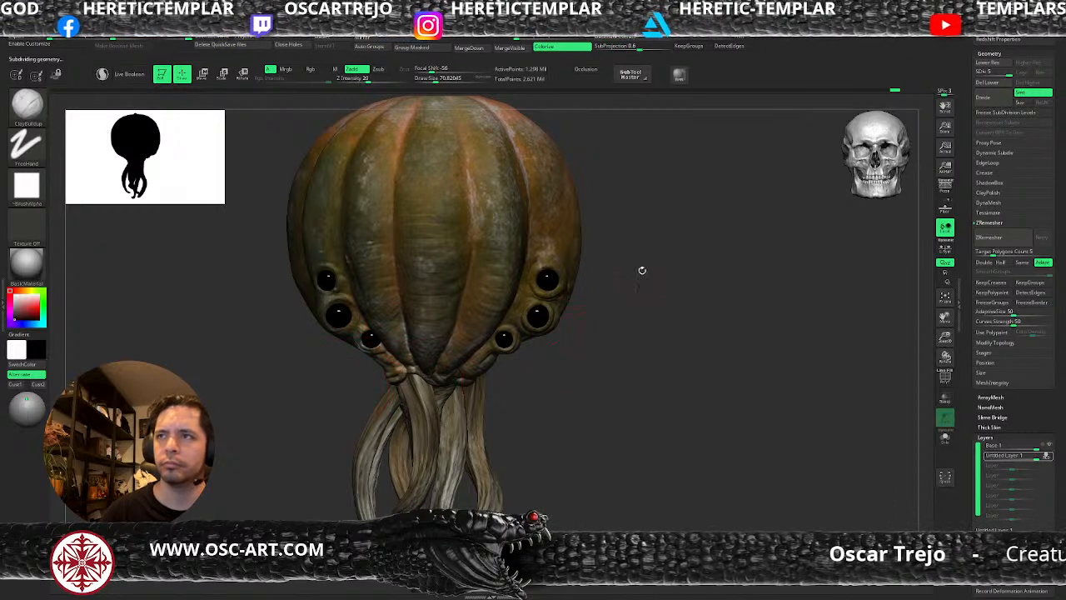
{"action": "left_click_drag", "start_coordinate": [641, 272], "coordinate": [607, 353]}
Carve the rib grooves radiating from the pumpkin's upper stem with DamStandard at subdivision level 3 and a draw size of about 71.
{"action": "mouse_move", "coordinate": [455, 232]}
{"action": "right_mouse_down"}
{"action": "mouse_move", "coordinate": [517, 233]}
{"action": "mouse_move", "coordinate": [471, 200]}
{"action": "right_mouse_up"}
{"action": "key", "text": "b"}
{"action": "key", "text": "d"}
{"action": "key", "text": "s"}
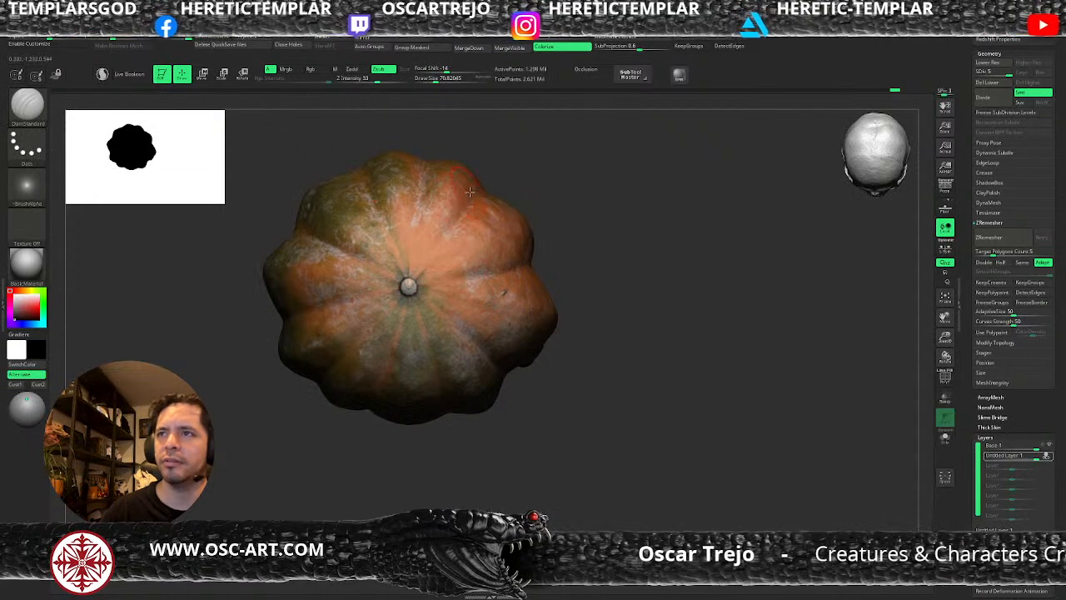
{"action": "key", "text": "shift+d"}
{"action": "key", "text": "shift+d"}
{"action": "left_click_drag", "start_coordinate": [374, 201], "coordinate": [405, 280]}
{"action": "mouse_move", "coordinate": [422, 168]}
{"action": "left_mouse_down"}
{"action": "mouse_move", "coordinate": [413, 237]}
{"action": "mouse_move", "coordinate": [424, 251]}
{"action": "mouse_move", "coordinate": [464, 211]}
{"action": "mouse_move", "coordinate": [420, 275]}
{"action": "left_mouse_up"}
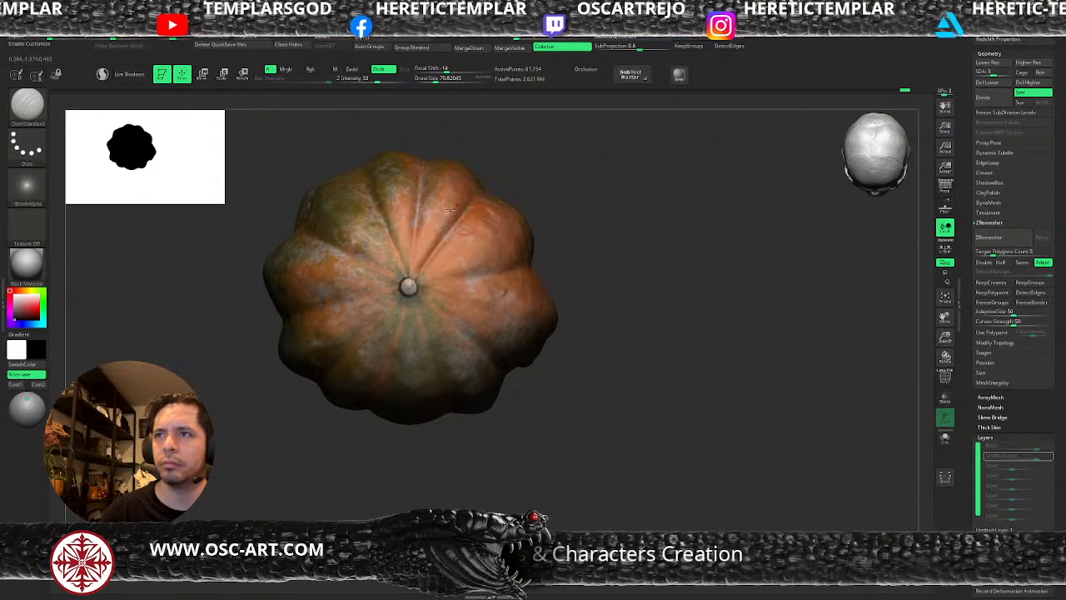
{"action": "mouse_move", "coordinate": [502, 272]}
{"action": "left_mouse_down"}
{"action": "mouse_move", "coordinate": [430, 284]}
{"action": "mouse_move", "coordinate": [515, 269]}
{"action": "left_mouse_up"}
{"action": "left_click_drag", "start_coordinate": [419, 284], "coordinate": [498, 275]}
Deepen the remaining grooves around the upper stem with DamStandard at subdivision level 2.
{"action": "key", "text": "shift+d"}
{"action": "mouse_move", "coordinate": [419, 284]}
{"action": "left_mouse_down"}
{"action": "mouse_move", "coordinate": [503, 273]}
{"action": "mouse_move", "coordinate": [466, 327]}
{"action": "left_mouse_up"}
{"action": "key", "text": "ctrl+z"}
{"action": "left_click_drag", "start_coordinate": [421, 294], "coordinate": [486, 379]}
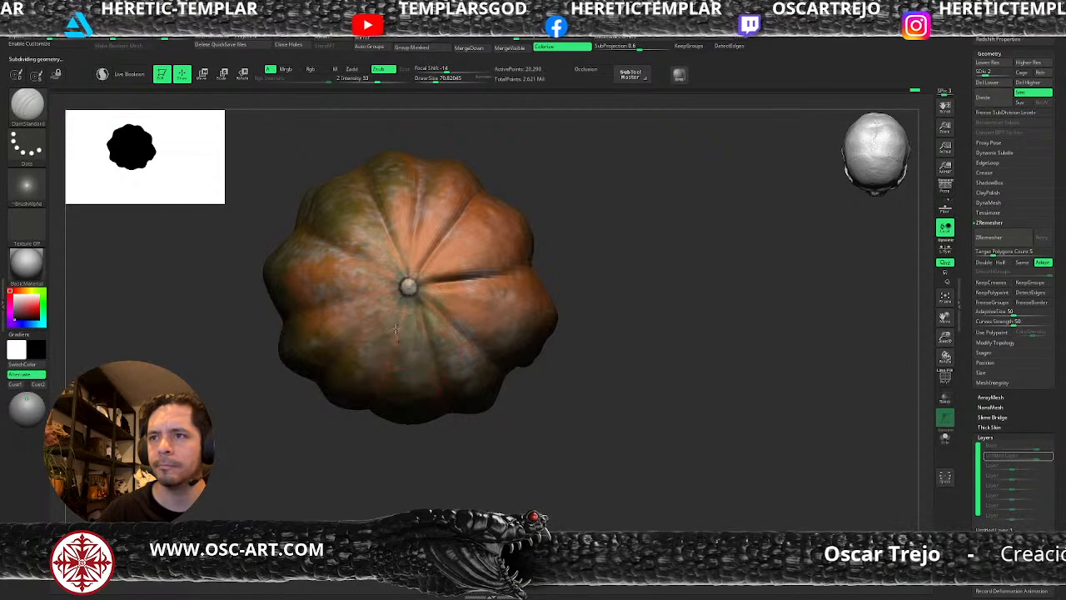
{"action": "mouse_move", "coordinate": [399, 303]}
{"action": "left_mouse_down"}
{"action": "mouse_move", "coordinate": [372, 383]}
{"action": "mouse_move", "coordinate": [379, 410]}
{"action": "left_mouse_up"}
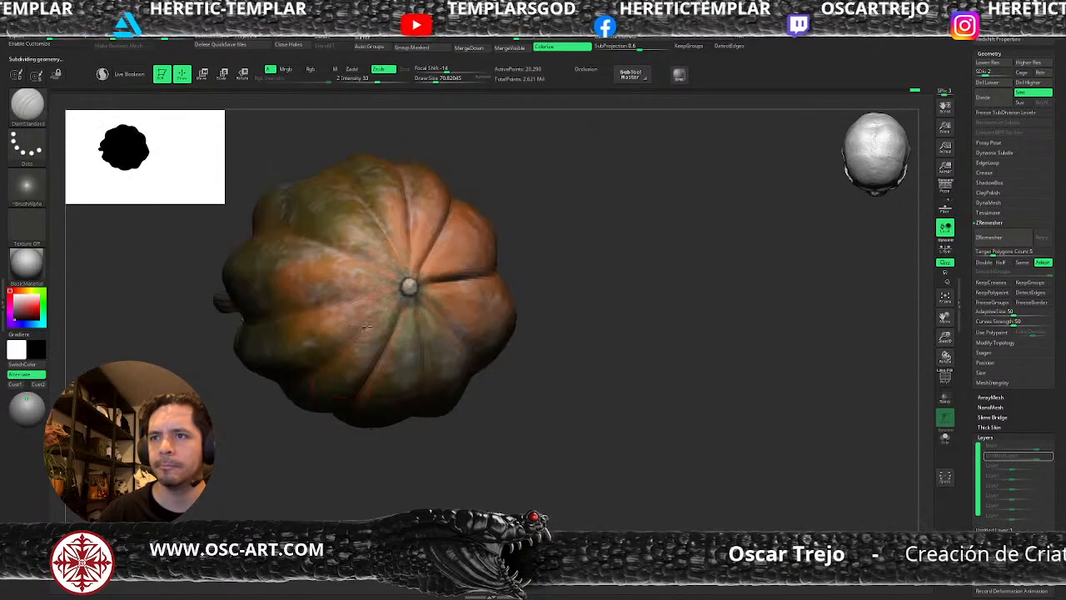
{"action": "left_click_drag", "start_coordinate": [400, 294], "coordinate": [333, 359]}
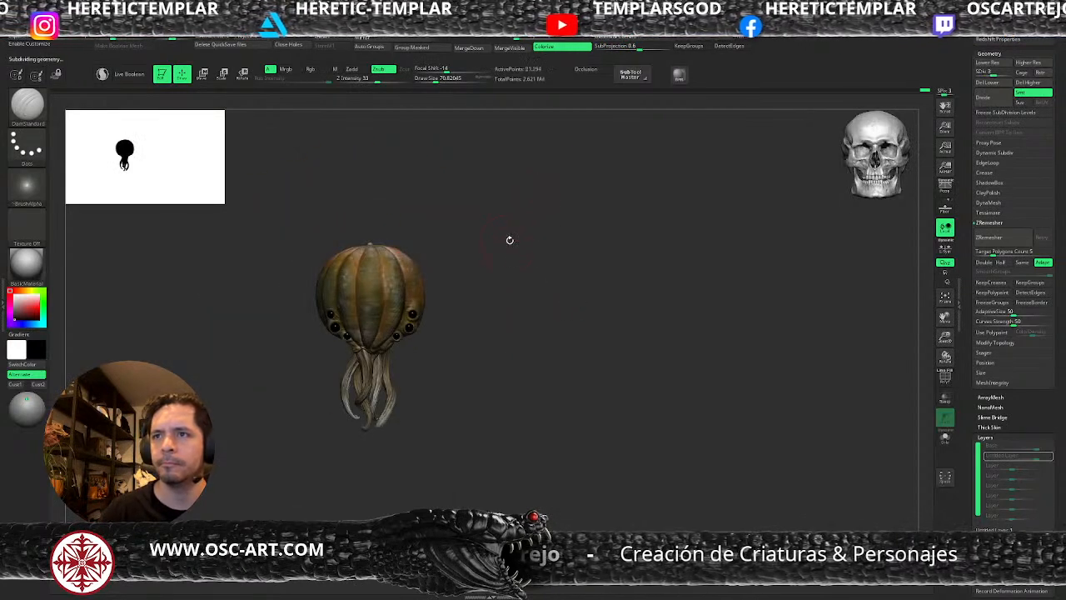
Reshape the pumpkin's upper silhouette with the Move brush at subdivision level 3 and a draw size of about 172.
{"action": "left_click_drag", "start_coordinate": [509, 238], "coordinate": [484, 293]}
{"action": "key", "text": "b"}
{"action": "key", "text": "m"}
{"action": "key", "text": "v"}
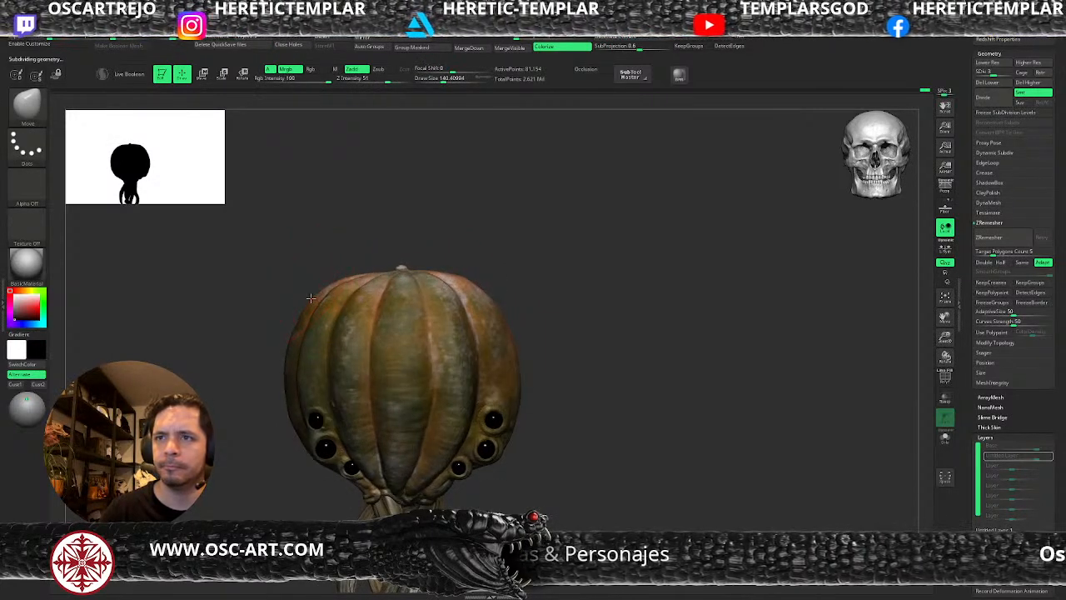
{"action": "key", "text": "s"}
{"action": "left_click_drag", "start_coordinate": [474, 296], "coordinate": [477, 296]}
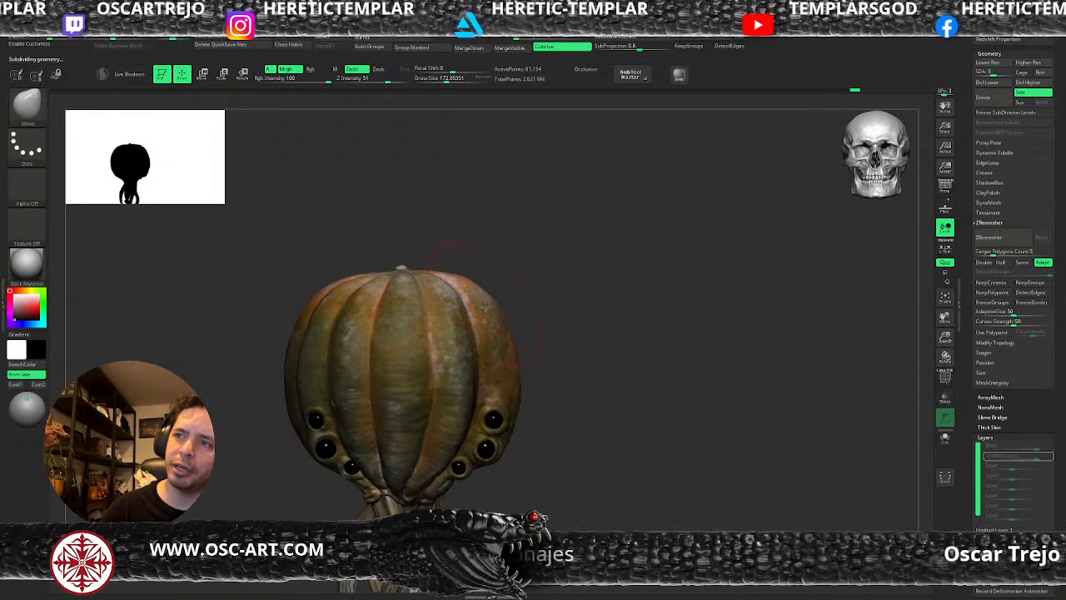
{"action": "left_click_drag", "start_coordinate": [559, 324], "coordinate": [483, 299], "text": "alt"}
{"action": "left_click_drag", "start_coordinate": [517, 300], "coordinate": [608, 340], "text": "alt"}
{"action": "key", "text": "ctrl+z"}
{"action": "key", "text": "ctrl+shift+z"}
Adjust the pumpkin's overall form from the side with the Move brush at a draw size of about 207, and return to subdivision level 5.
{"action": "key", "text": "s"}
{"action": "left_click_drag", "start_coordinate": [615, 284], "coordinate": [619, 284]}
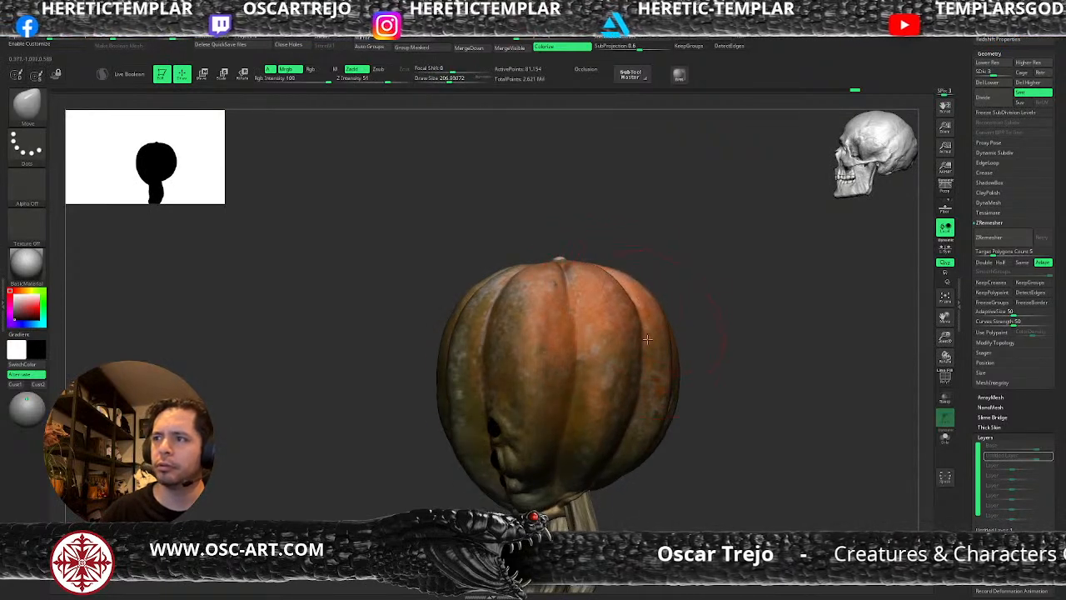
{"action": "left_click_drag", "start_coordinate": [474, 293], "coordinate": [477, 298]}
{"action": "left_click_drag", "start_coordinate": [449, 436], "coordinate": [458, 433]}
{"action": "left_click_drag", "start_coordinate": [428, 495], "coordinate": [625, 367], "text": "shift"}
{"action": "key", "text": "ctrl+d"}
{"action": "key", "text": "ctrl+d"}
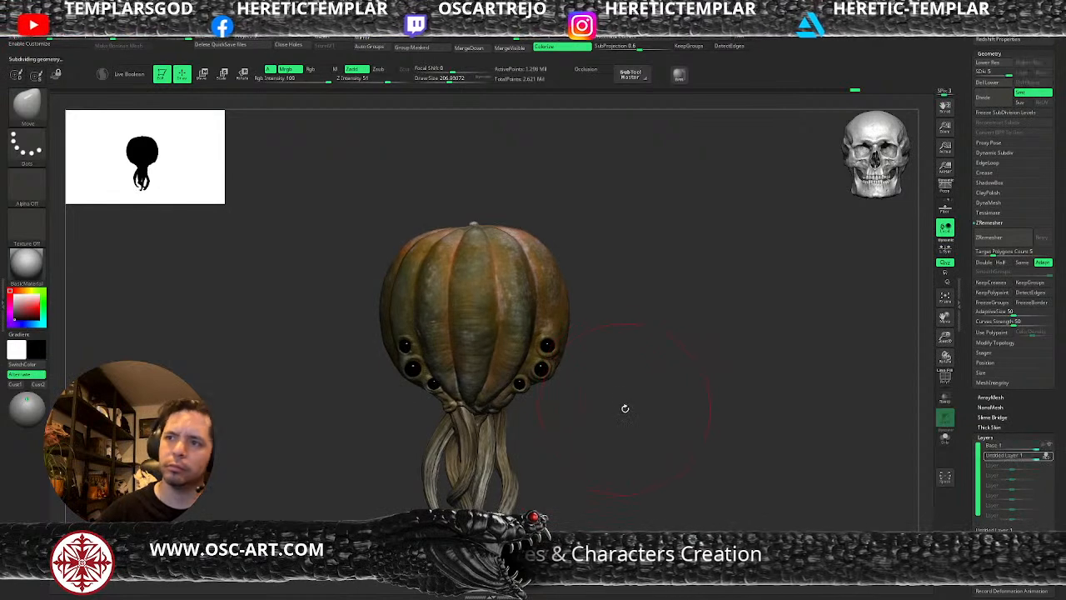
Choose ClayBuildup, make the tentacles subtool active and check its wireframe briefly.
{"action": "left_click_drag", "start_coordinate": [650, 314], "coordinate": [652, 356], "text": "alt"}
{"action": "mouse_move", "coordinate": [633, 414]}
{"action": "left_mouse_down", "text": "alt"}
{"action": "mouse_move", "coordinate": [671, 300]}
{"action": "mouse_move", "coordinate": [605, 339]}
{"action": "left_mouse_up", "text": "alt"}
{"action": "key", "text": "b"}
{"action": "key", "text": "c"}
{"action": "key", "text": "b"}
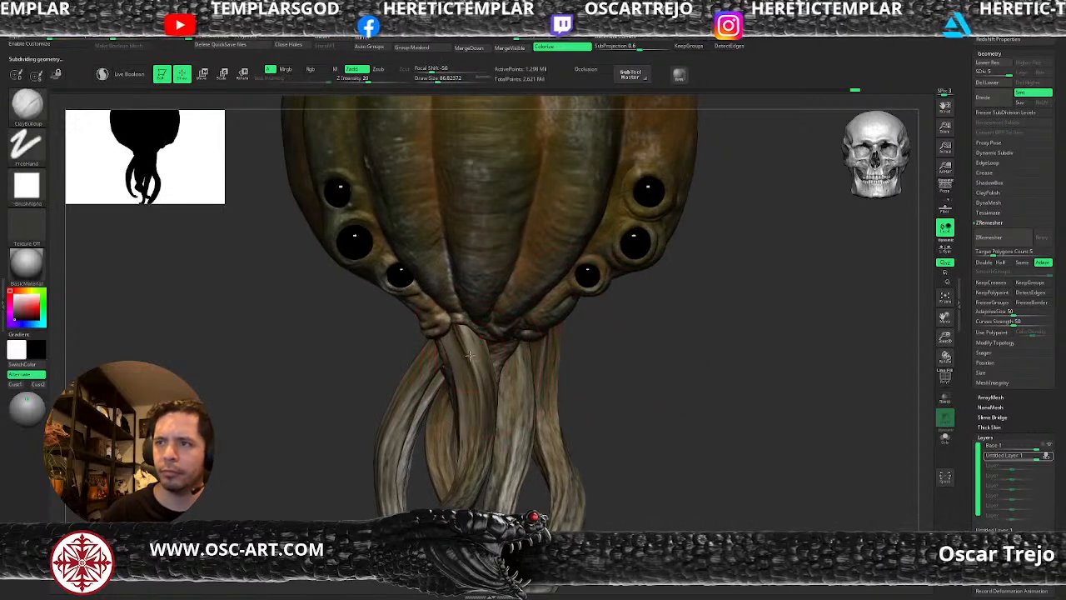
{"action": "left_click", "coordinate": [472, 353], "text": "alt"}
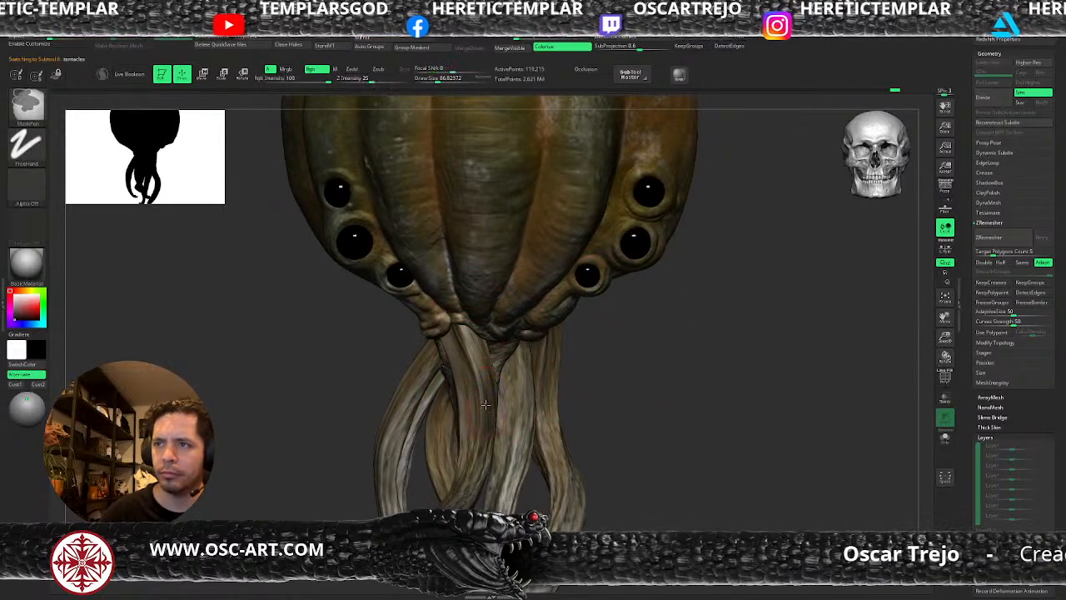
{"action": "key", "text": "shift+f"}
{"action": "left_click_drag", "start_coordinate": [662, 423], "coordinate": [618, 364], "text": "alt"}
{"action": "mouse_move", "coordinate": [618, 364]}
{"action": "left_mouse_down"}
{"action": "mouse_move", "coordinate": [585, 374]}
{"action": "mouse_move", "coordinate": [626, 375]}
{"action": "mouse_move", "coordinate": [605, 347]}
{"action": "mouse_move", "coordinate": [637, 374]}
{"action": "left_mouse_up"}
{"action": "key", "text": "shift+f"}
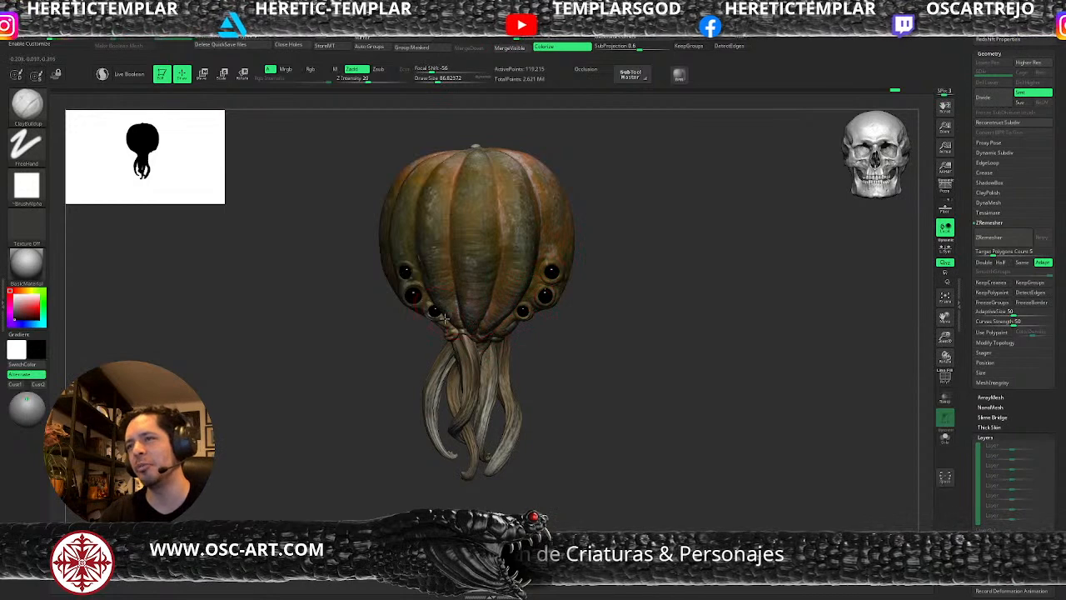
{"action": "left_click_drag", "start_coordinate": [400, 381], "coordinate": [391, 411]}
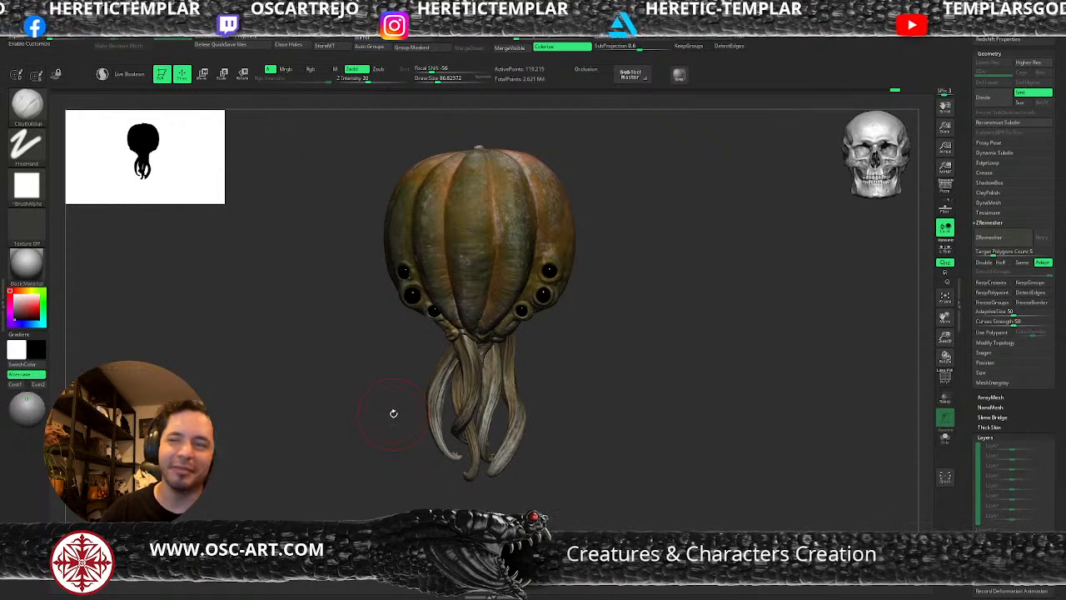
{"action": "left_click_drag", "start_coordinate": [605, 288], "coordinate": [637, 303]}
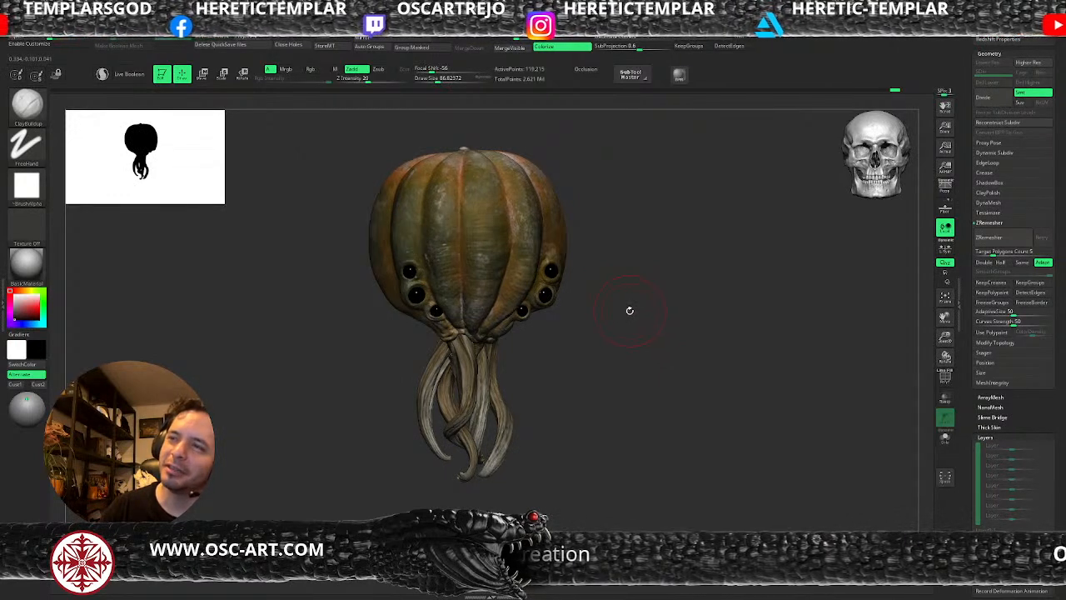
{"action": "mouse_move", "coordinate": [630, 311]}
{"action": "left_mouse_down"}
{"action": "mouse_move", "coordinate": [617, 334]}
{"action": "mouse_move", "coordinate": [619, 312]}
{"action": "left_mouse_up"}
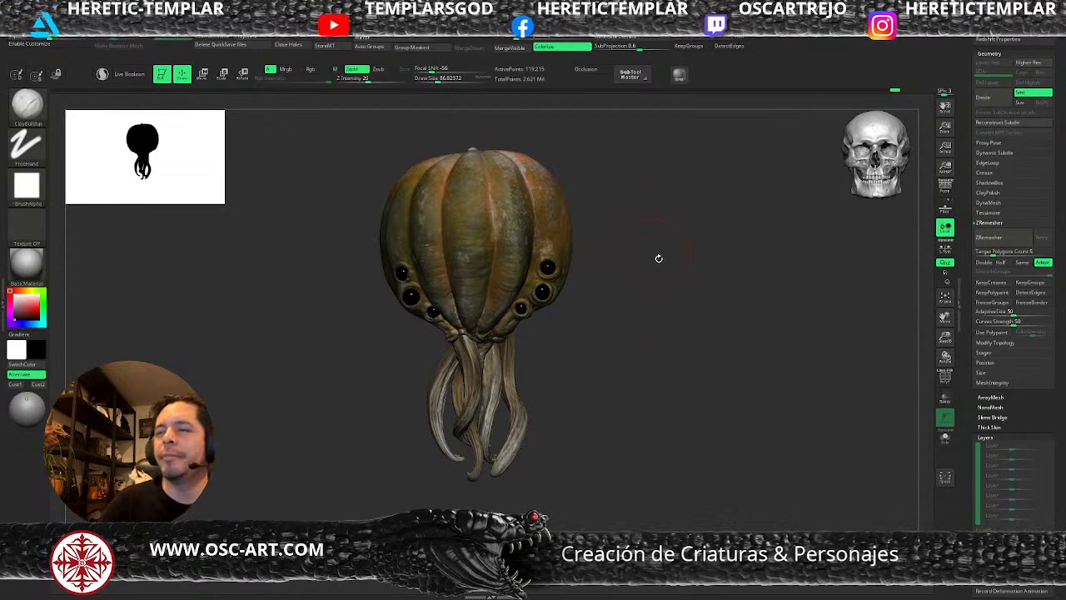
Reshape the tentacles from the side with the Move Topological brush at a draw size of about 108.
{"action": "mouse_move", "coordinate": [645, 409]}
{"action": "left_mouse_down"}
{"action": "mouse_move", "coordinate": [636, 386]}
{"action": "mouse_move", "coordinate": [647, 328]}
{"action": "mouse_move", "coordinate": [623, 400]}
{"action": "left_mouse_up"}
{"action": "key", "text": "s"}
{"action": "key", "text": "s"}
{"action": "left_click_drag", "start_coordinate": [539, 421], "coordinate": [551, 424]}
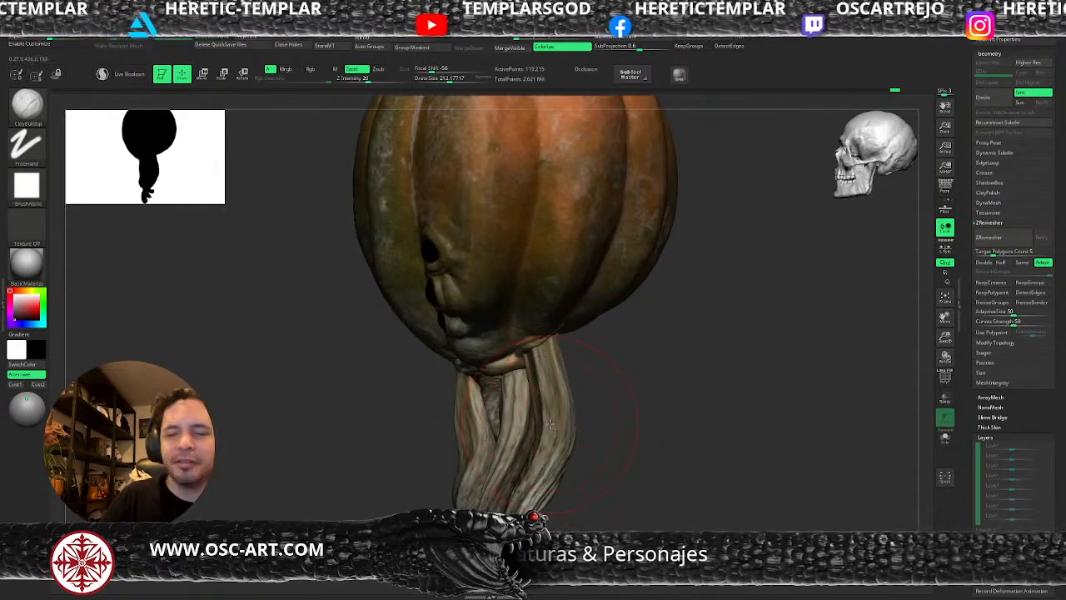
{"action": "key", "text": "b"}
{"action": "key", "text": "m"}
{"action": "key", "text": "t"}
{"action": "key", "text": "s"}
{"action": "left_click_drag", "start_coordinate": [546, 408], "coordinate": [547, 408]}
{"action": "key", "text": "s"}
{"action": "mouse_move", "coordinate": [560, 363]}
{"action": "left_mouse_down"}
{"action": "mouse_move", "coordinate": [561, 348]}
{"action": "mouse_move", "coordinate": [550, 375]}
{"action": "left_mouse_up"}
{"action": "left_click_drag", "start_coordinate": [446, 467], "coordinate": [440, 416], "text": "alt"}
{"action": "mouse_move", "coordinate": [416, 453]}
{"action": "left_mouse_down"}
{"action": "mouse_move", "coordinate": [445, 453]}
{"action": "mouse_move", "coordinate": [429, 466]}
{"action": "mouse_move", "coordinate": [424, 452]}
{"action": "mouse_move", "coordinate": [474, 454]}
{"action": "mouse_move", "coordinate": [475, 425]}
{"action": "left_mouse_up"}
Refine the front tentacles' curves with Move Topological, reducing the draw size to about 97.
{"action": "key", "text": "s"}
{"action": "key", "text": "s"}
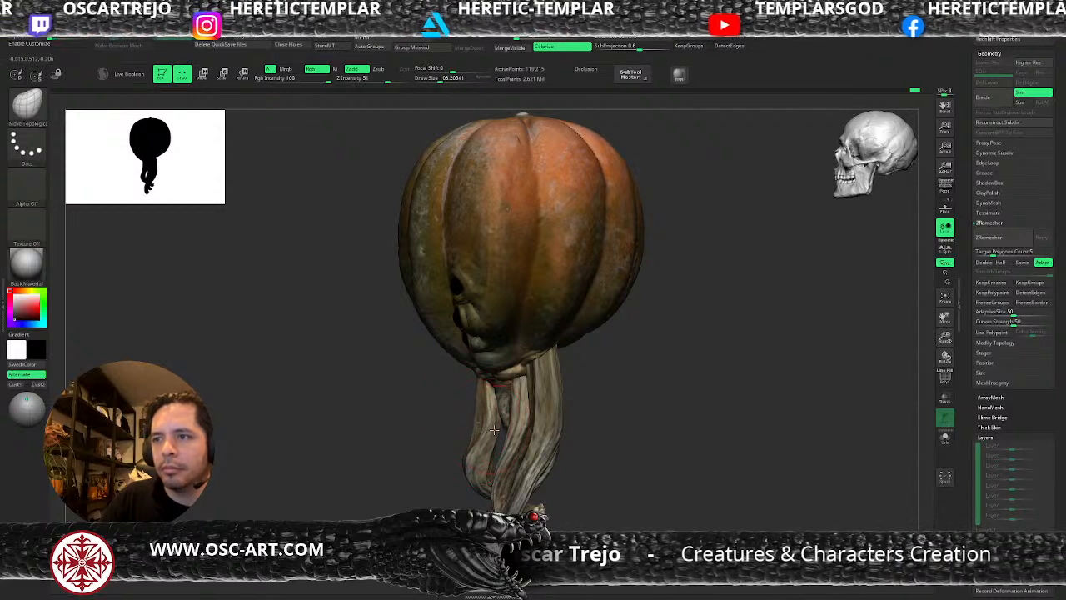
{"action": "left_click_drag", "start_coordinate": [488, 461], "coordinate": [478, 463]}
{"action": "key", "text": "s"}
{"action": "mouse_move", "coordinate": [479, 410]}
{"action": "left_mouse_down"}
{"action": "mouse_move", "coordinate": [393, 459]}
{"action": "mouse_move", "coordinate": [428, 454]}
{"action": "left_mouse_up"}
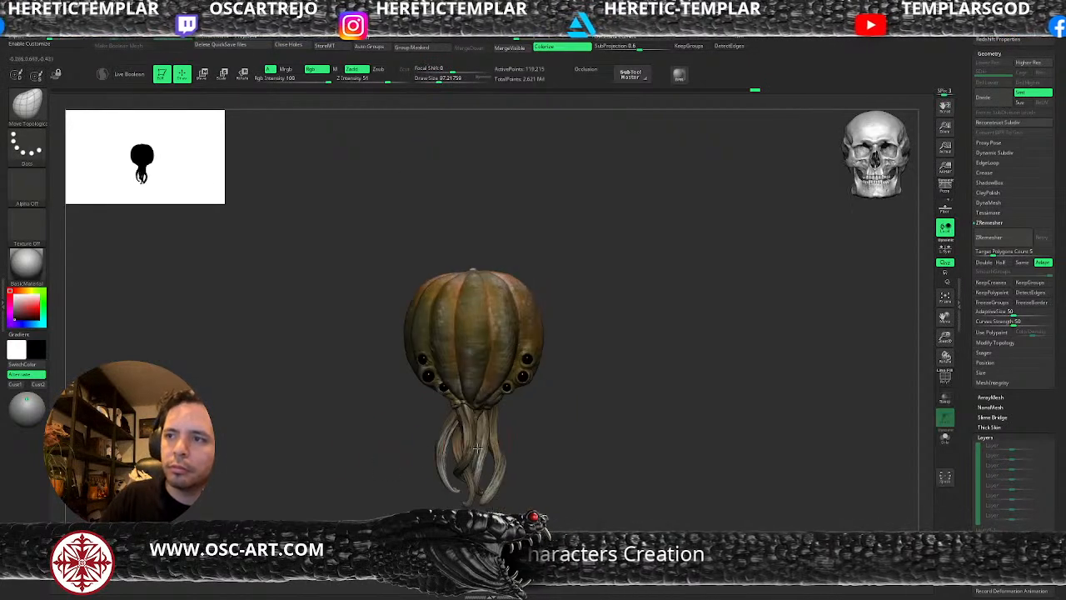
{"action": "left_click_drag", "start_coordinate": [575, 436], "coordinate": [682, 408]}
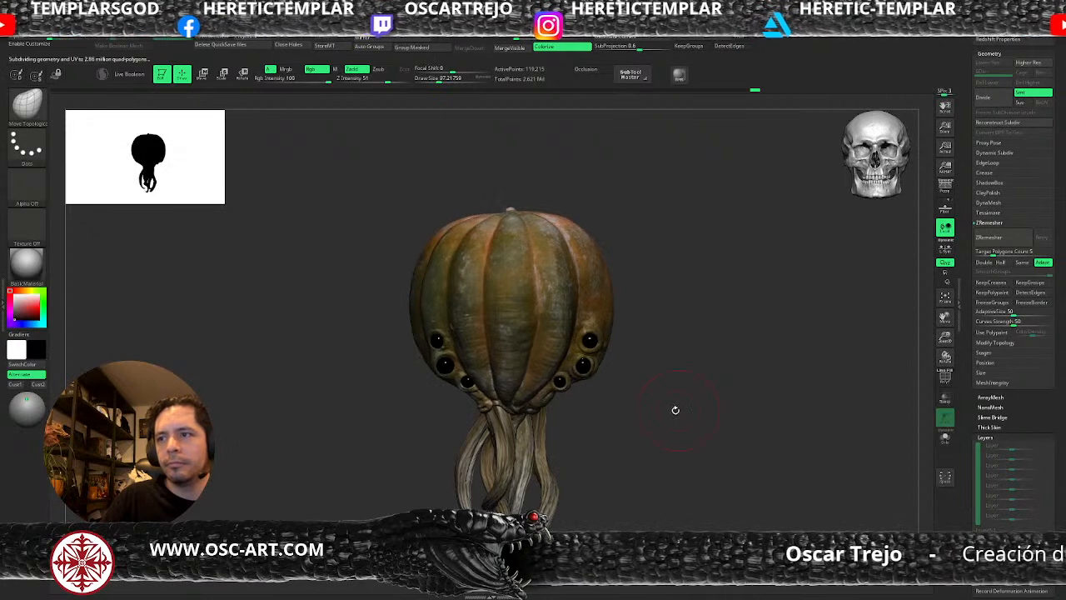
{"action": "left_click_drag", "start_coordinate": [636, 342], "coordinate": [724, 333], "text": "alt"}
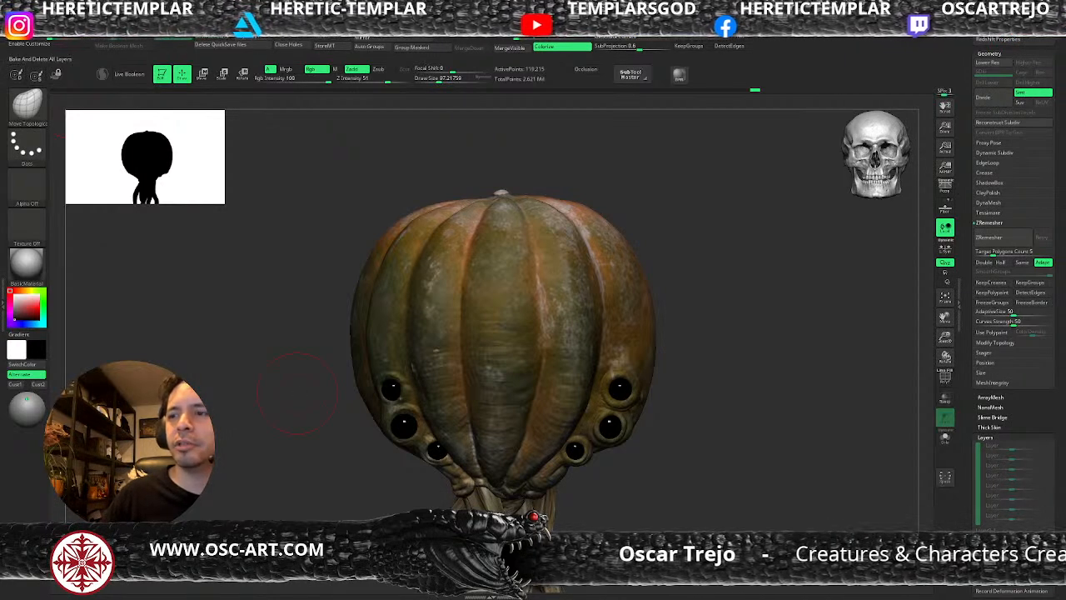
{"action": "left_click_drag", "start_coordinate": [843, 510], "coordinate": [801, 450], "text": "alt"}
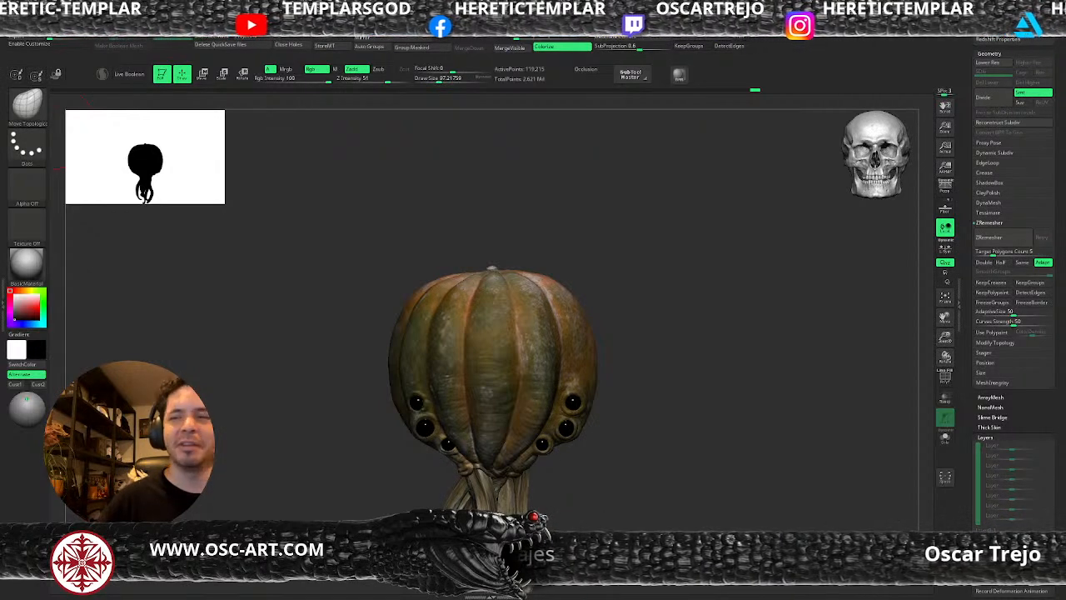
{"action": "left_click_drag", "start_coordinate": [619, 308], "coordinate": [674, 373]}
Make the pumpkin_v2 subtool active and build up the rib beside the lowest eye with ClayBuildup at level 3, draw size about 54.
{"action": "key", "text": "f"}
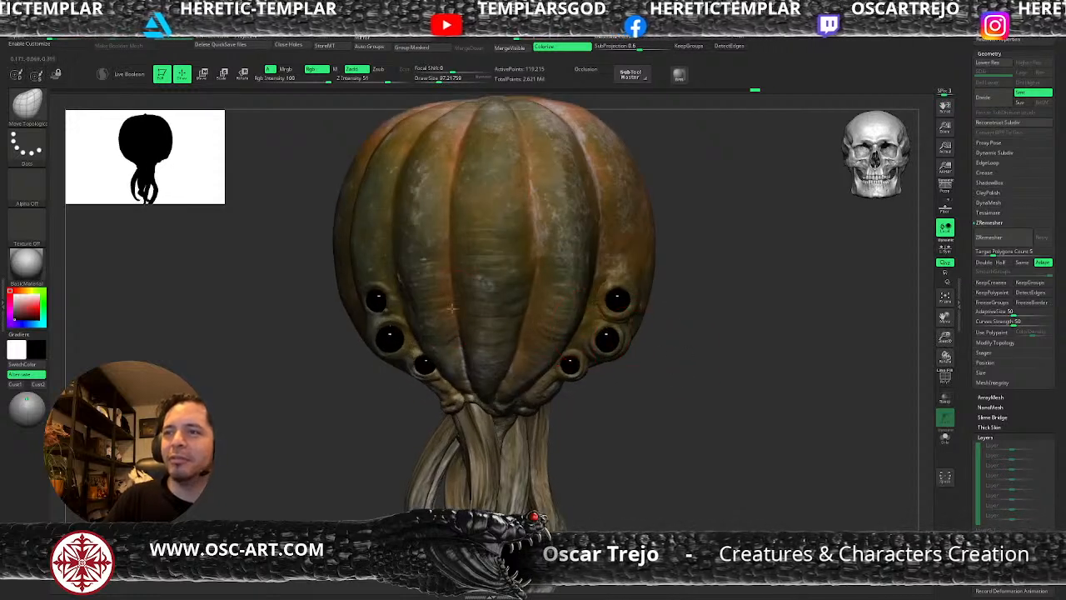
{"action": "key", "text": "b"}
{"action": "key", "text": "c"}
{"action": "key", "text": "b"}
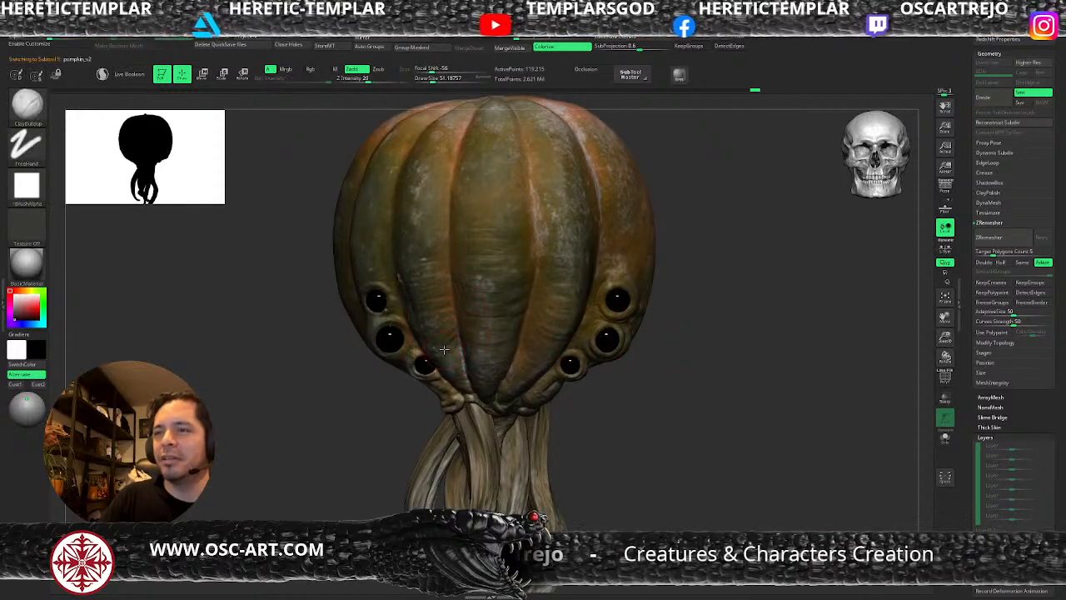
{"action": "key", "text": "s"}
{"action": "key", "text": "shift+d"}
{"action": "key", "text": "shift+d"}
{"action": "key", "text": "s"}
{"action": "left_click_drag", "start_coordinate": [442, 347], "coordinate": [435, 345]}
{"action": "key", "text": "s"}
{"action": "key", "text": "s"}
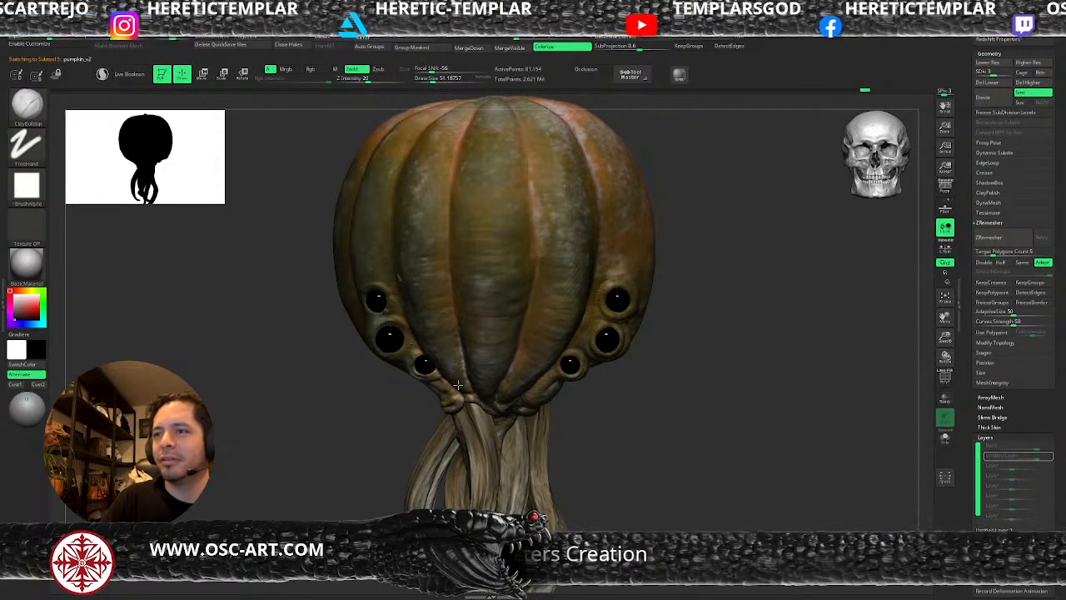
{"action": "key", "text": "s"}
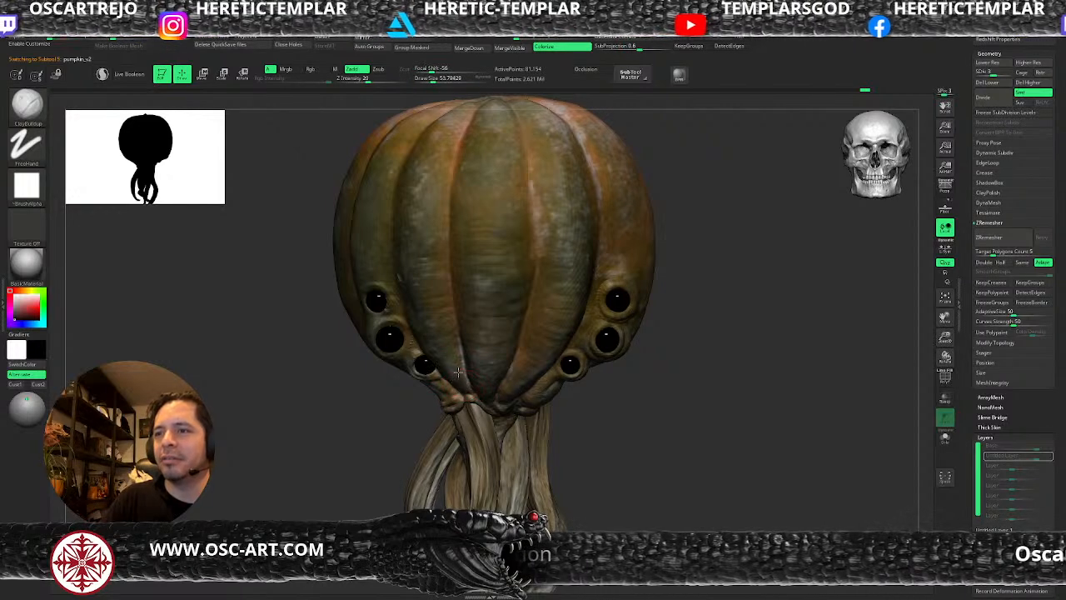
{"action": "key", "text": "s"}
{"action": "left_click_drag", "start_coordinate": [431, 349], "coordinate": [435, 339]}
Build up the pumpkin's middle rib with ClayBuildup at a draw size of 112, and go up to subdivision level 4.
{"action": "key", "text": "s"}
{"action": "key", "text": "s"}
{"action": "left_click_drag", "start_coordinate": [460, 255], "coordinate": [455, 256]}
{"action": "mouse_move", "coordinate": [520, 260]}
{"action": "left_mouse_down"}
{"action": "mouse_move", "coordinate": [509, 272]}
{"action": "mouse_move", "coordinate": [471, 247]}
{"action": "left_mouse_up"}
{"action": "key", "text": "s"}
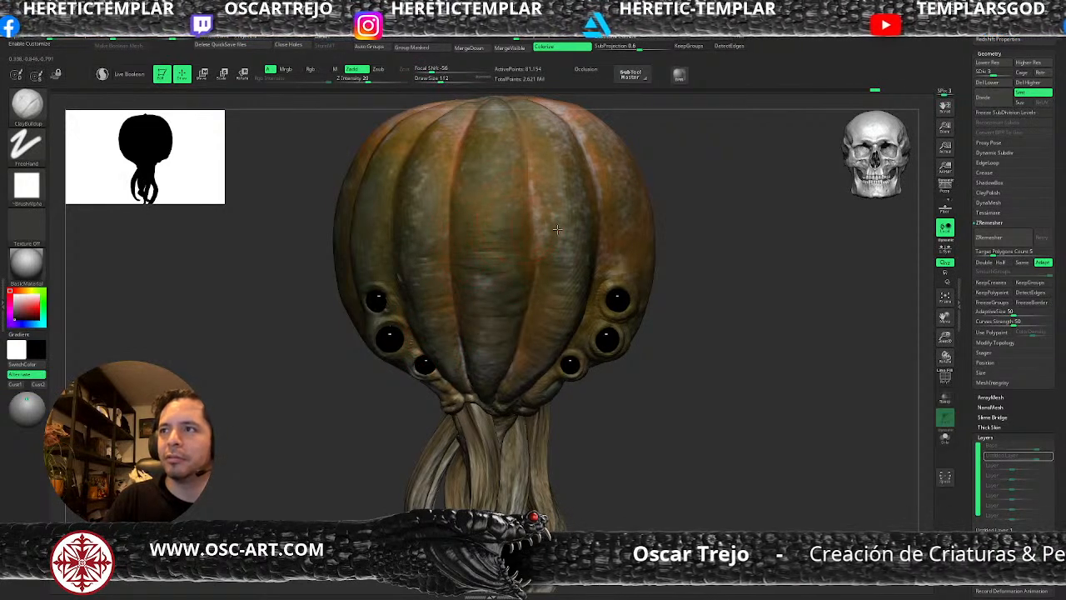
{"action": "key", "text": "ctrl+d"}
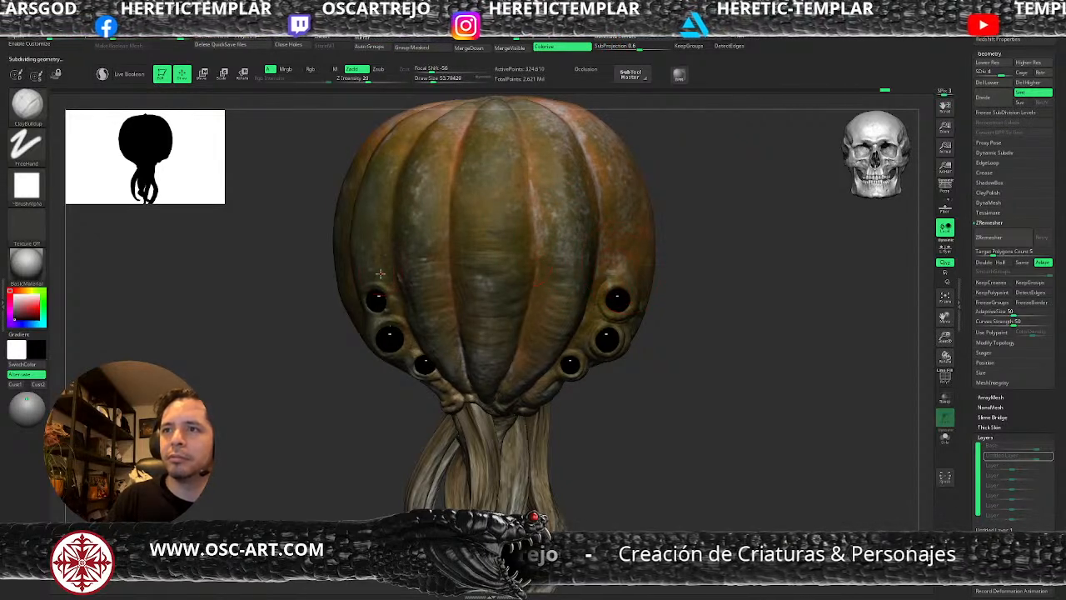
Carve the groove between the eyes and the adjacent rib with DamStandard at a draw size of about 54.
{"action": "key", "text": "b"}
{"action": "key", "text": "d"}
{"action": "key", "text": "s"}
{"action": "left_click_drag", "start_coordinate": [391, 240], "coordinate": [414, 345]}
{"action": "left_click_drag", "start_coordinate": [702, 415], "coordinate": [650, 368], "text": "alt"}
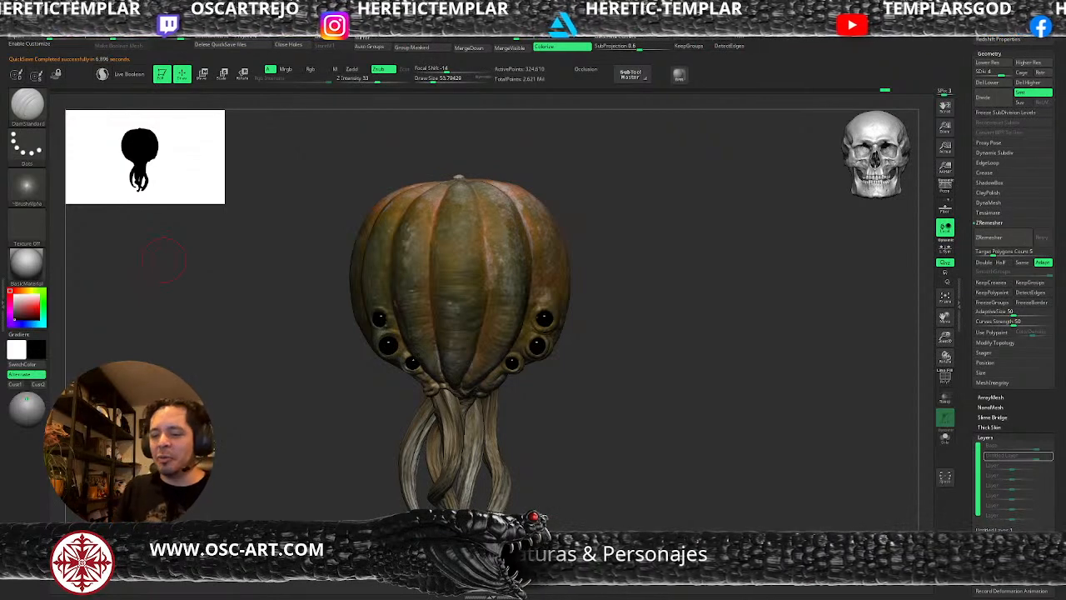
Import the orange pumpkin photo as a texture and load it into Spotlight.
{"action": "left_click_drag", "start_coordinate": [641, 313], "coordinate": [679, 402], "text": "alt"}
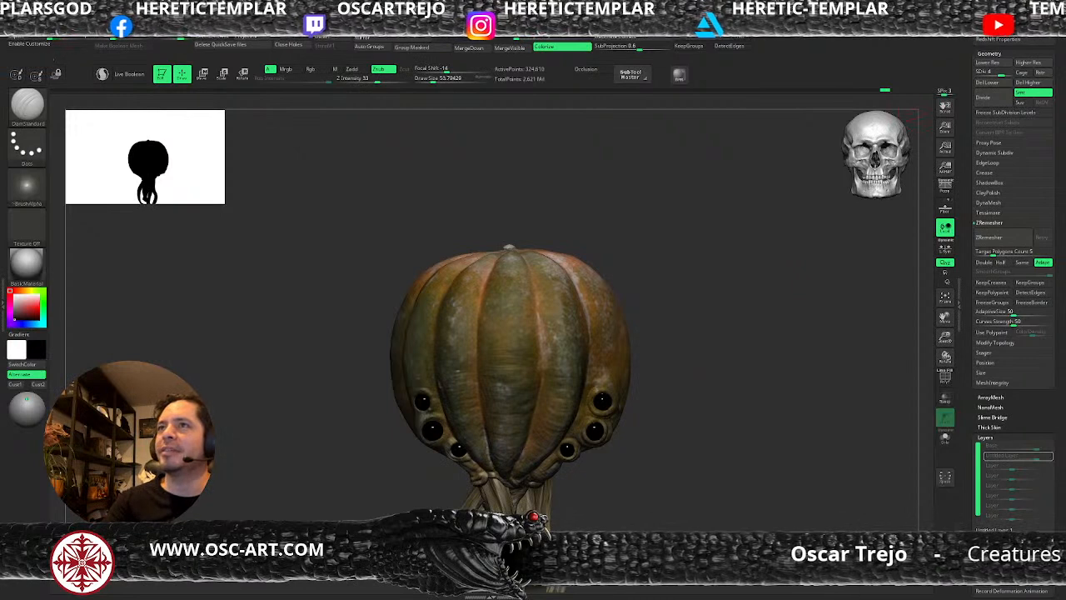
{"action": "left_click", "coordinate": [477, 13]}
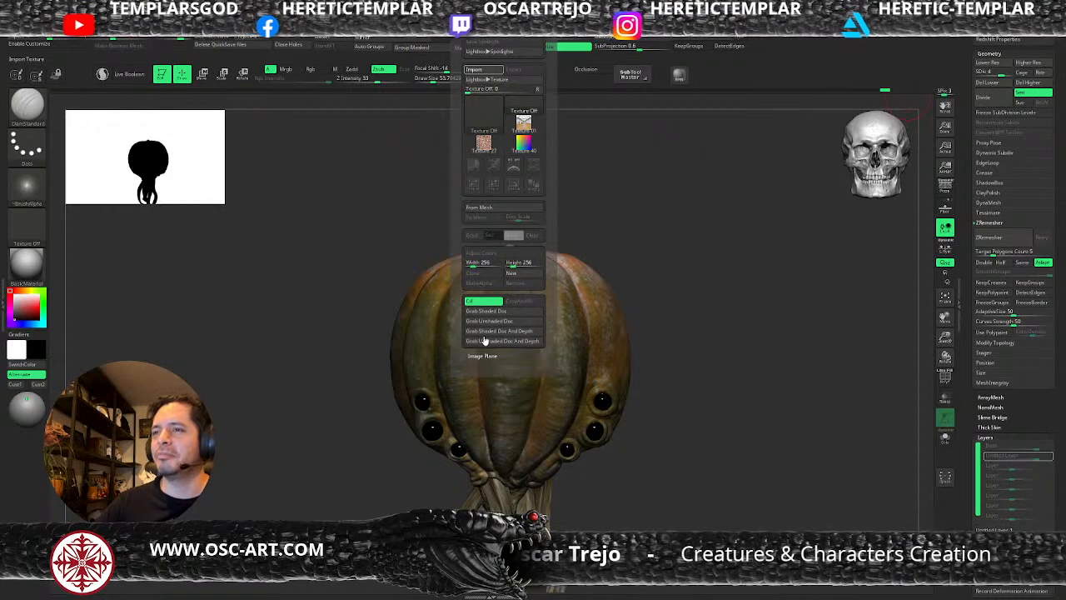
{"action": "left_click", "coordinate": [551, 351]}
{"action": "left_click", "coordinate": [485, 165]}
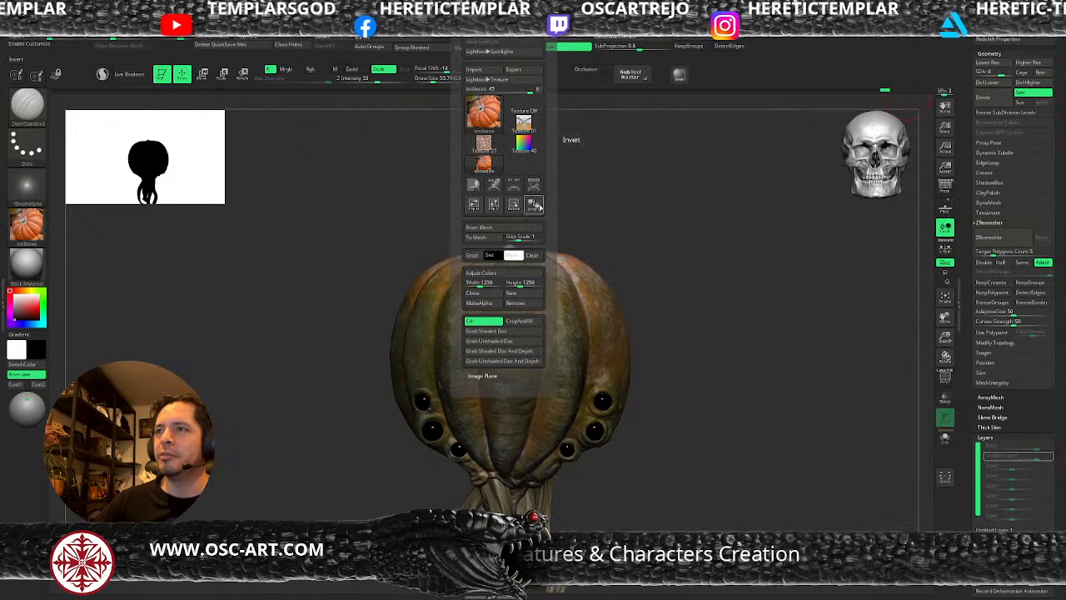
{"action": "left_click", "coordinate": [534, 187]}
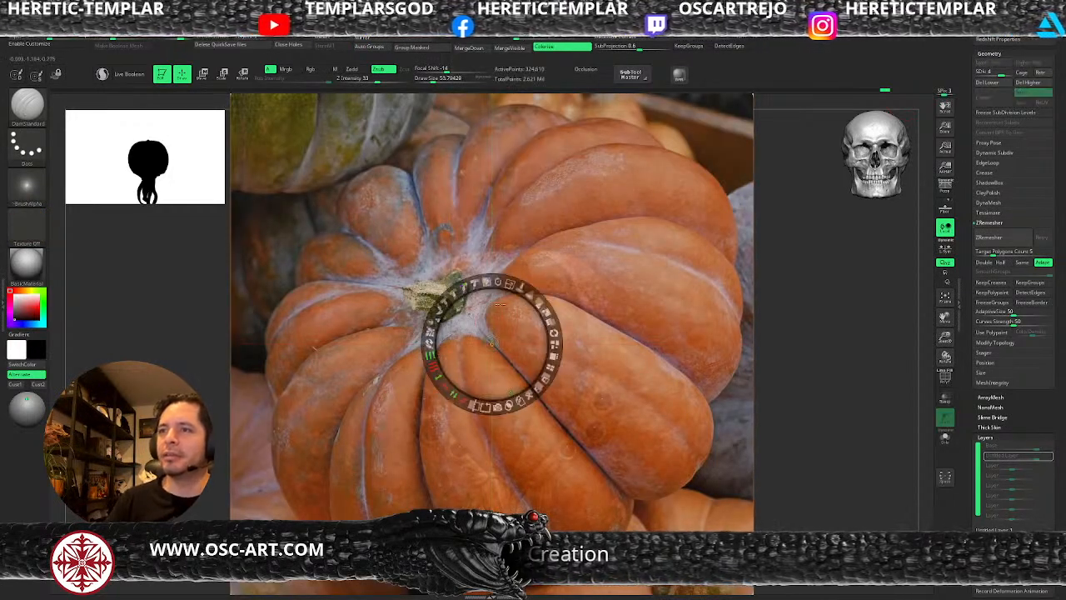
Rotate the pumpkin photo in Spotlight so its central groove runs vertically below the stem.
{"action": "left_click_drag", "start_coordinate": [498, 282], "coordinate": [539, 301]}
{"action": "left_click_drag", "start_coordinate": [492, 344], "coordinate": [512, 292]}
{"action": "key", "text": "z"}
{"action": "key", "text": "z"}
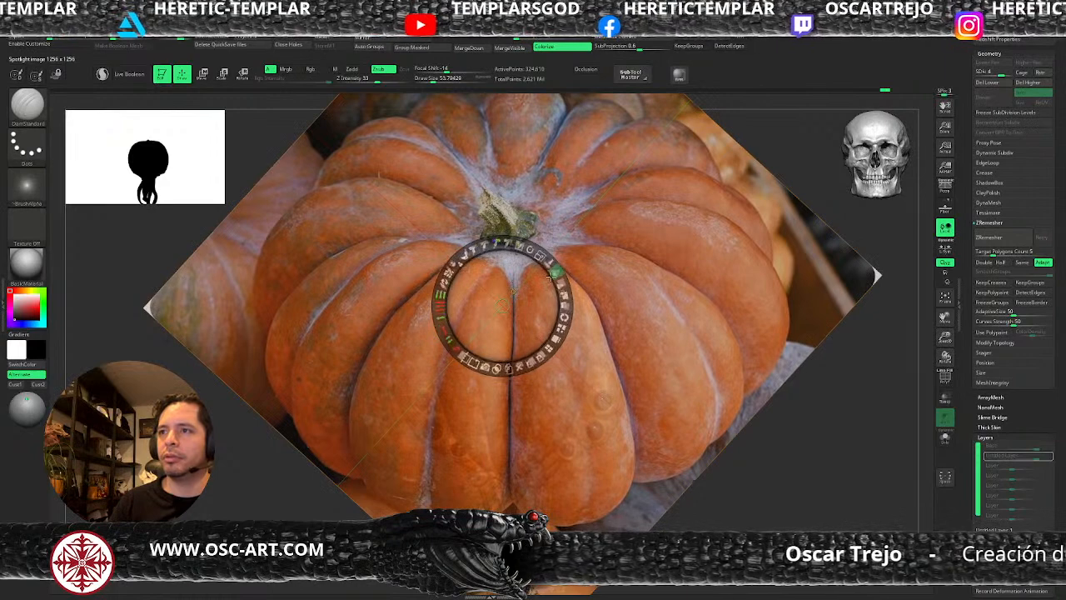
Rotate and shift the pumpkin photo in Spotlight so an orange segment lies over the top of the middle rib.
{"action": "key", "text": "shift+z"}
{"action": "key", "text": "shift+z"}
{"action": "key", "text": "shift+z"}
{"action": "key", "text": "shift+z"}
{"action": "left_click_drag", "start_coordinate": [521, 285], "coordinate": [543, 268]}
{"action": "mouse_move", "coordinate": [531, 227]}
{"action": "left_mouse_down"}
{"action": "mouse_move", "coordinate": [511, 244]}
{"action": "mouse_move", "coordinate": [521, 226]}
{"action": "left_mouse_up"}
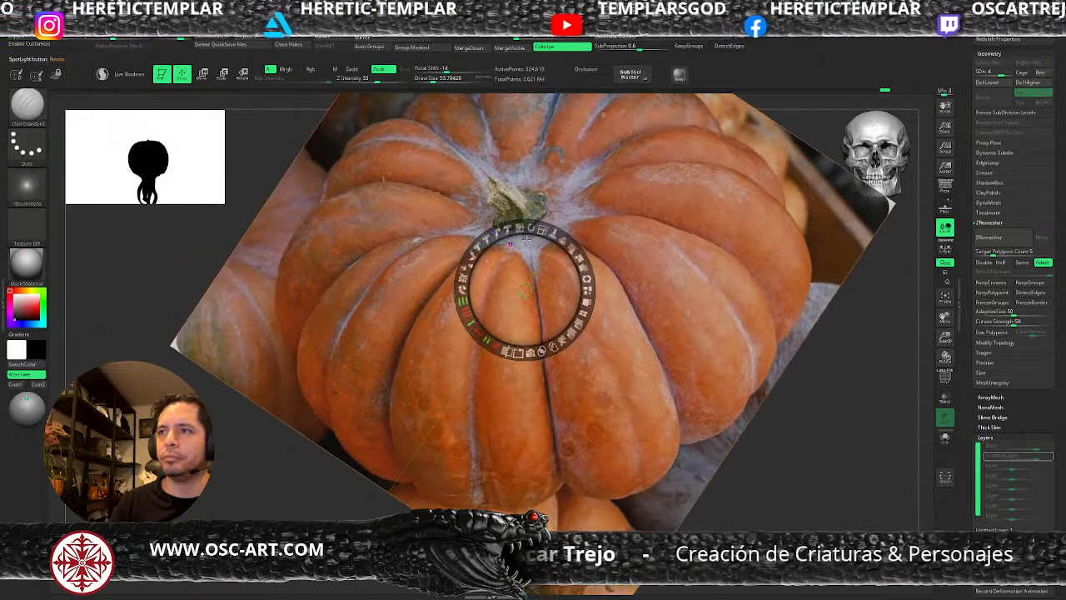
{"action": "key", "text": "shift+z"}
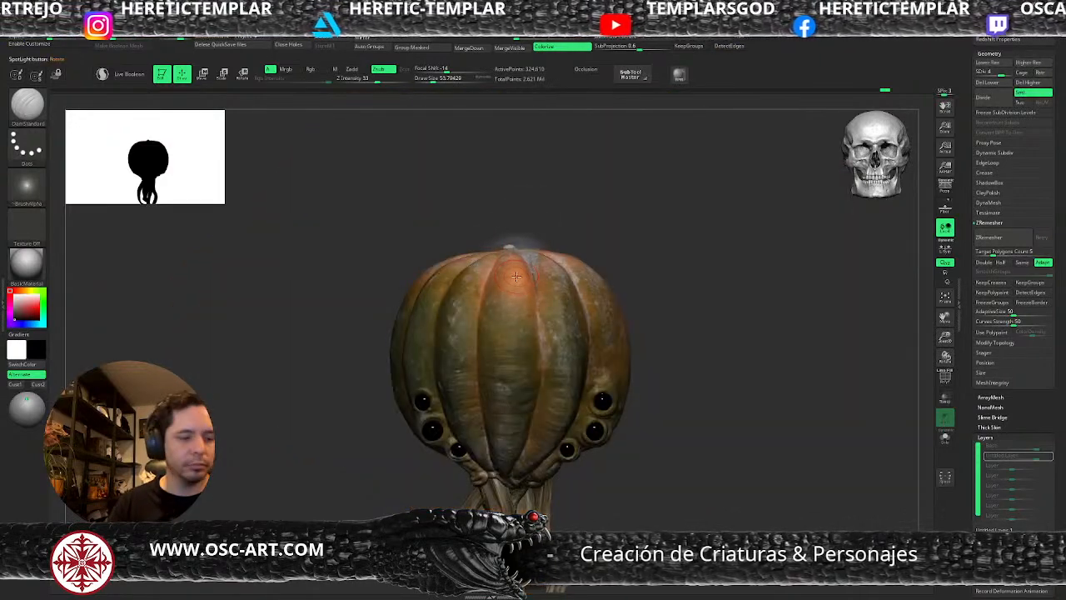
Project the photo's orange skin onto the middle rib with the Paint brush, lowering the Rgb intensity to 23.
{"action": "key", "text": "b"}
{"action": "key", "text": "p"}
{"action": "key", "text": "a"}
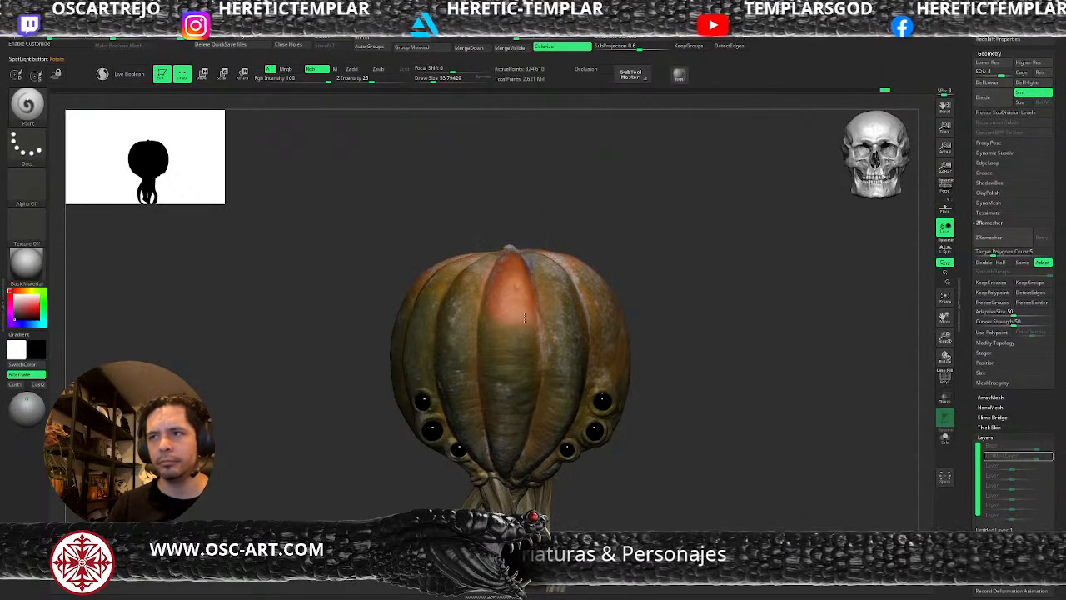
{"action": "key", "text": "space"}
{"action": "left_click", "coordinate": [555, 317]}
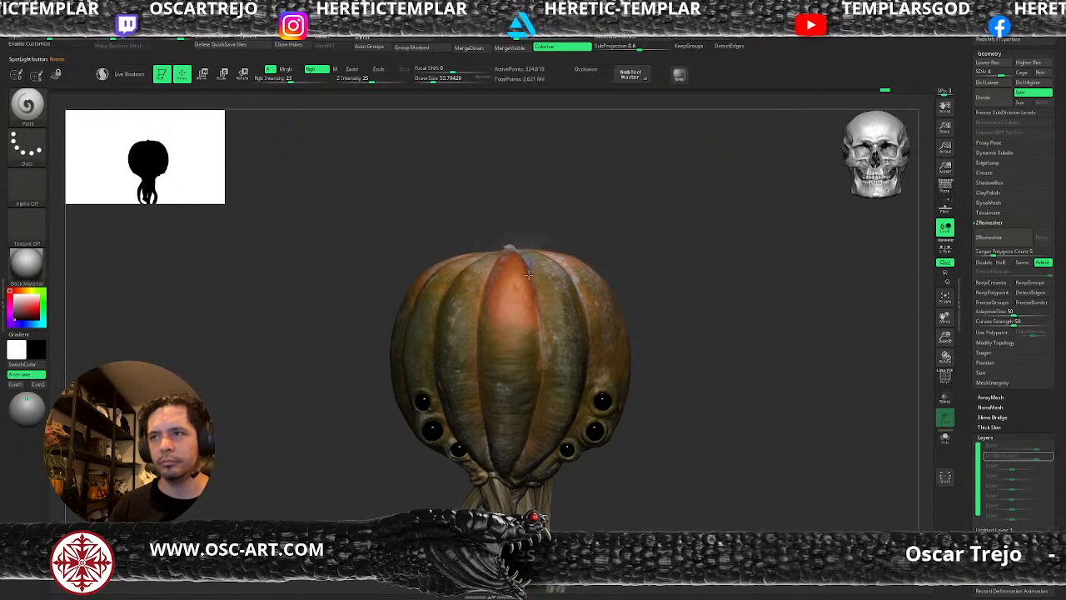
{"action": "mouse_move", "coordinate": [492, 287]}
{"action": "left_mouse_down"}
{"action": "mouse_move", "coordinate": [524, 376]}
{"action": "mouse_move", "coordinate": [506, 361]}
{"action": "mouse_move", "coordinate": [508, 409]}
{"action": "left_mouse_up"}
Reposition the photo and project its orange skin onto the rib beside the middle one at a draw size of about 46.
{"action": "key", "text": "z"}
{"action": "left_click_drag", "start_coordinate": [545, 302], "coordinate": [472, 222]}
{"action": "key", "text": "shift+z"}
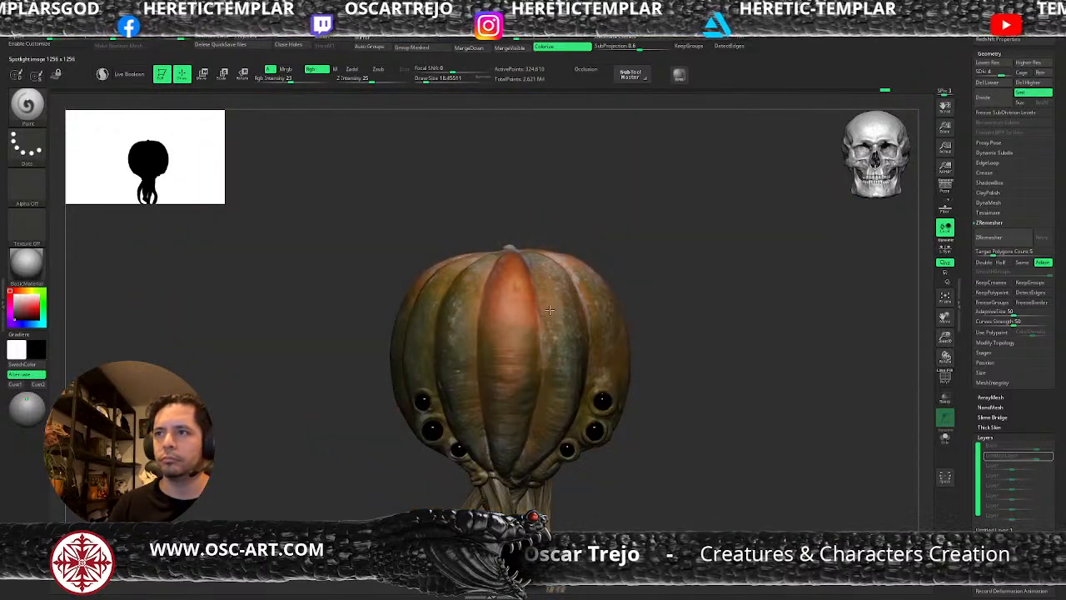
{"action": "mouse_move", "coordinate": [555, 321]}
{"action": "left_mouse_down"}
{"action": "mouse_move", "coordinate": [566, 349]}
{"action": "mouse_move", "coordinate": [566, 310]}
{"action": "mouse_move", "coordinate": [573, 331]}
{"action": "mouse_move", "coordinate": [588, 317]}
{"action": "left_mouse_up"}
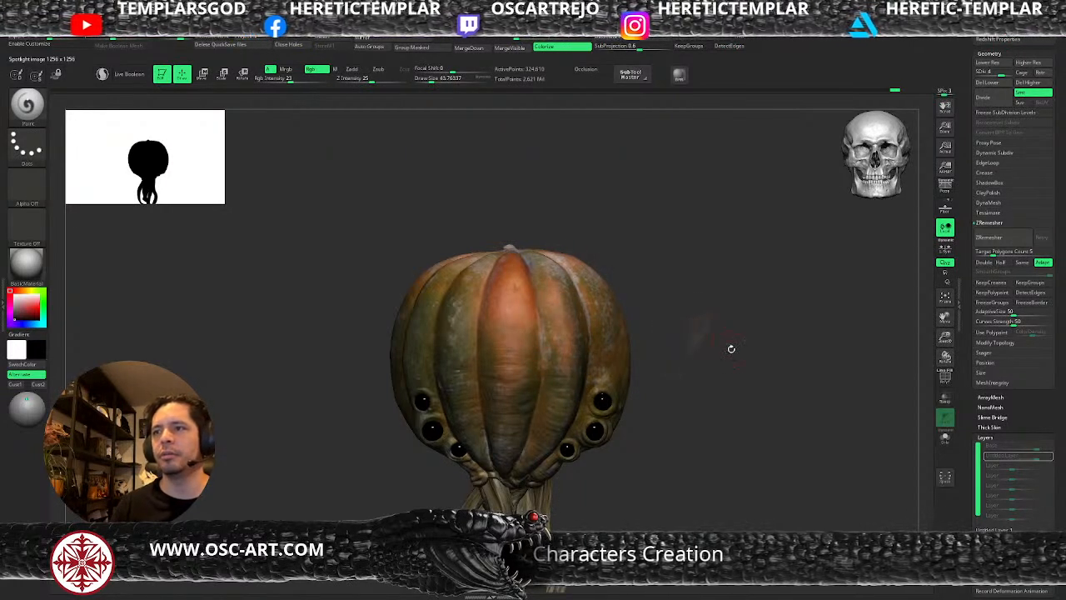
Turn the creature to a three-quarter view and project the photo's orange skin onto the ribs above the eyes.
{"action": "left_click_drag", "start_coordinate": [731, 347], "coordinate": [750, 297]}
{"action": "key", "text": "shift+z"}
{"action": "left_click_drag", "start_coordinate": [500, 206], "coordinate": [608, 270]}
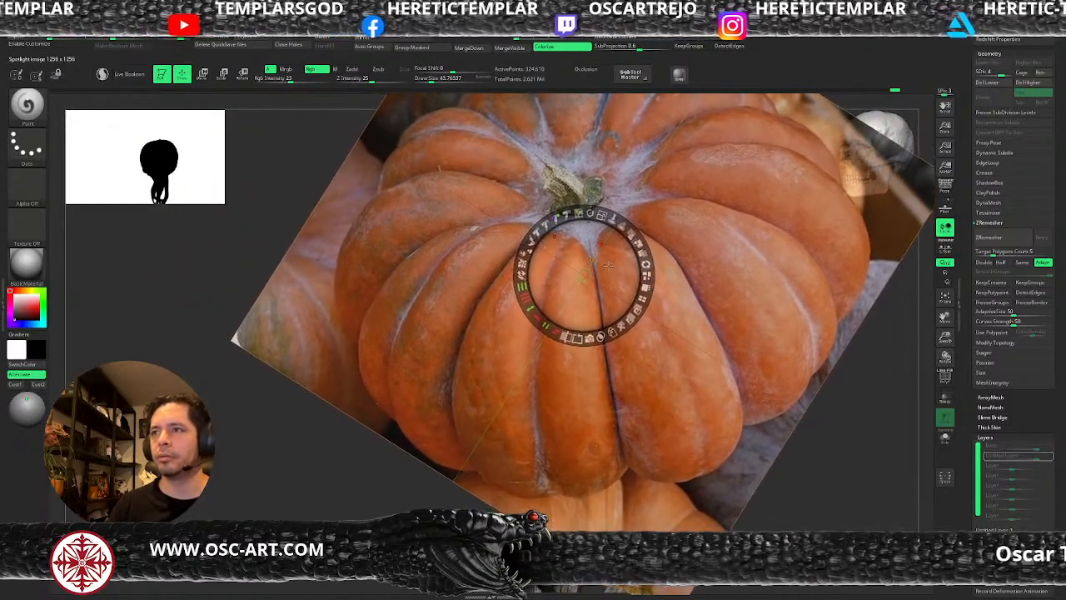
{"action": "key", "text": "shift+z"}
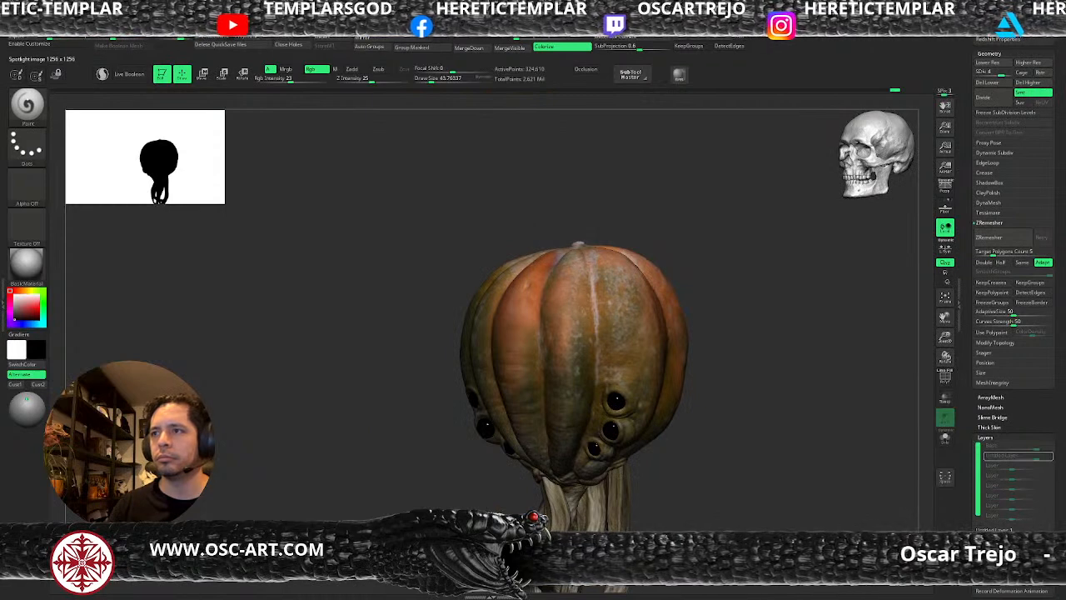
Paint the rib above the opposite eye with the photo's orange skin at Rgb intensity 29 and a draw size of about 90.
{"action": "mouse_move", "coordinate": [781, 323]}
{"action": "left_mouse_down"}
{"action": "mouse_move", "coordinate": [775, 317]}
{"action": "mouse_move", "coordinate": [766, 369]}
{"action": "mouse_move", "coordinate": [758, 357]}
{"action": "mouse_move", "coordinate": [708, 374]}
{"action": "mouse_move", "coordinate": [725, 364]}
{"action": "mouse_move", "coordinate": [686, 331]}
{"action": "mouse_move", "coordinate": [716, 307]}
{"action": "mouse_move", "coordinate": [714, 335]}
{"action": "left_mouse_up"}
{"action": "key", "text": "z"}
{"action": "left_click_drag", "start_coordinate": [592, 256], "coordinate": [469, 309]}
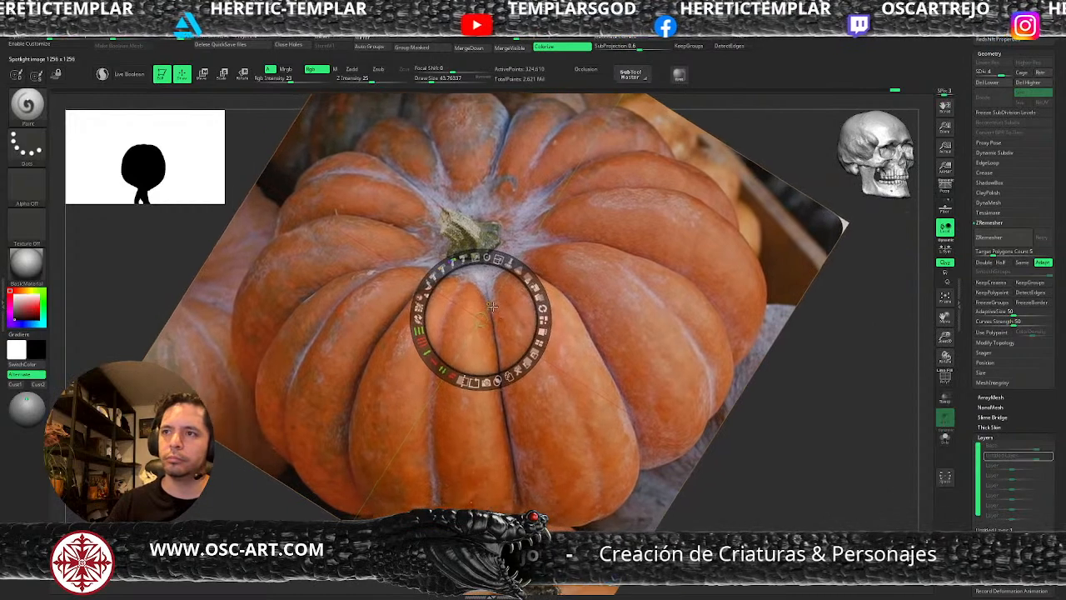
{"action": "key", "text": "shift+z"}
{"action": "left_click_drag", "start_coordinate": [537, 311], "coordinate": [478, 313]}
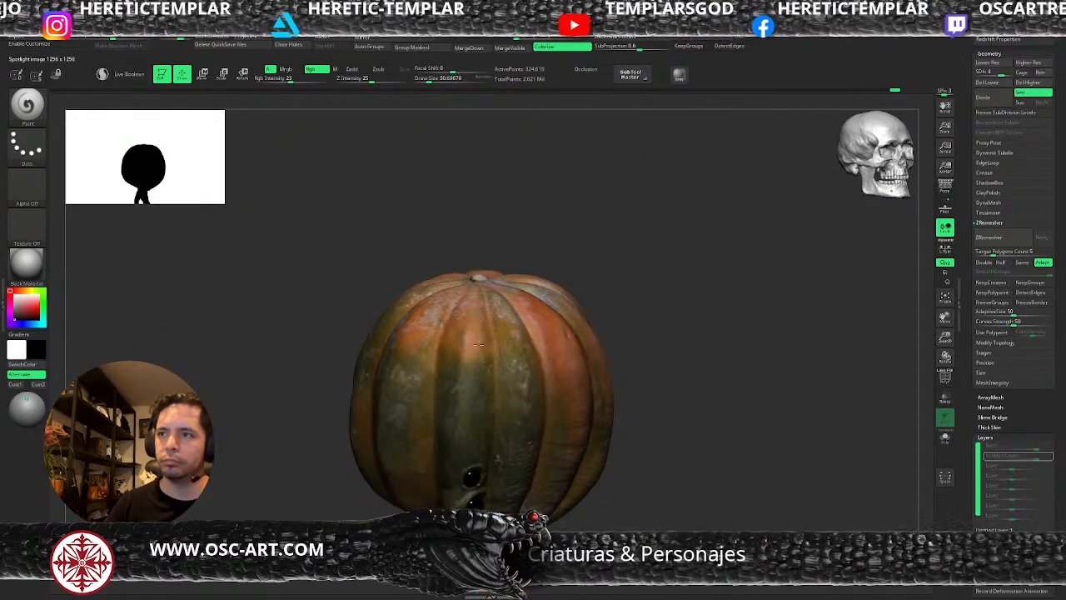
{"action": "key", "text": "ctrl+z"}
{"action": "key", "text": "space"}
{"action": "left_click_drag", "start_coordinate": [484, 365], "coordinate": [477, 356]}
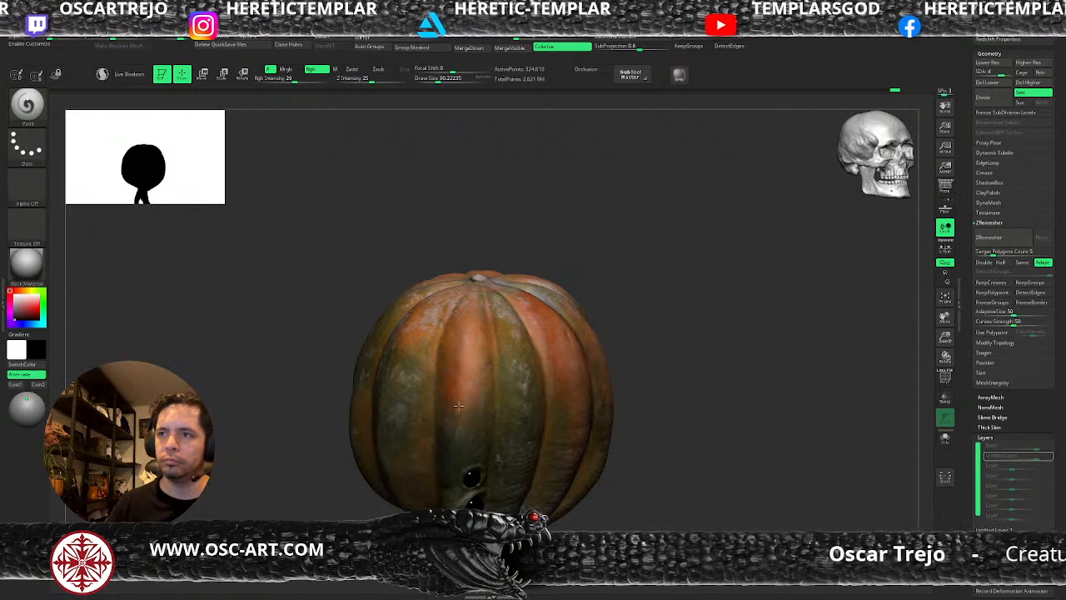
Compare the photo with the front ribs, put it away, and sample an orange as the Paint brush color.
{"action": "mouse_move", "coordinate": [678, 297]}
{"action": "left_mouse_down"}
{"action": "mouse_move", "coordinate": [738, 328]}
{"action": "mouse_move", "coordinate": [721, 340]}
{"action": "mouse_move", "coordinate": [728, 352]}
{"action": "mouse_move", "coordinate": [708, 364]}
{"action": "mouse_move", "coordinate": [618, 350]}
{"action": "mouse_move", "coordinate": [585, 361]}
{"action": "mouse_move", "coordinate": [542, 436]}
{"action": "mouse_move", "coordinate": [568, 414]}
{"action": "left_mouse_up"}
{"action": "key", "text": "b"}
{"action": "key", "text": "m"}
{"action": "key", "text": "v"}
{"action": "key", "text": "shift+z"}
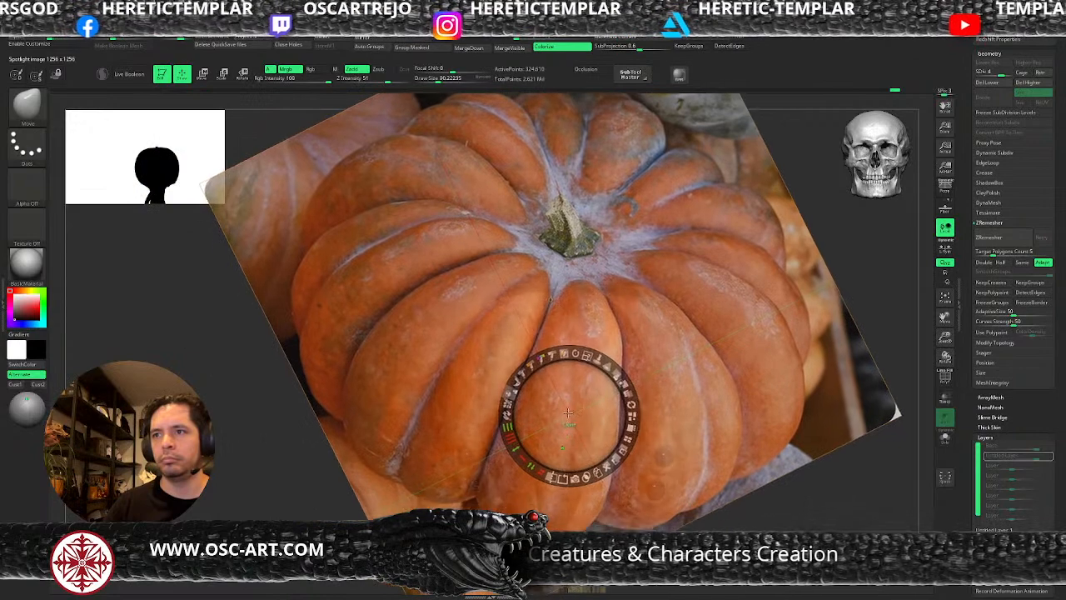
{"action": "key", "text": "shift+z"}
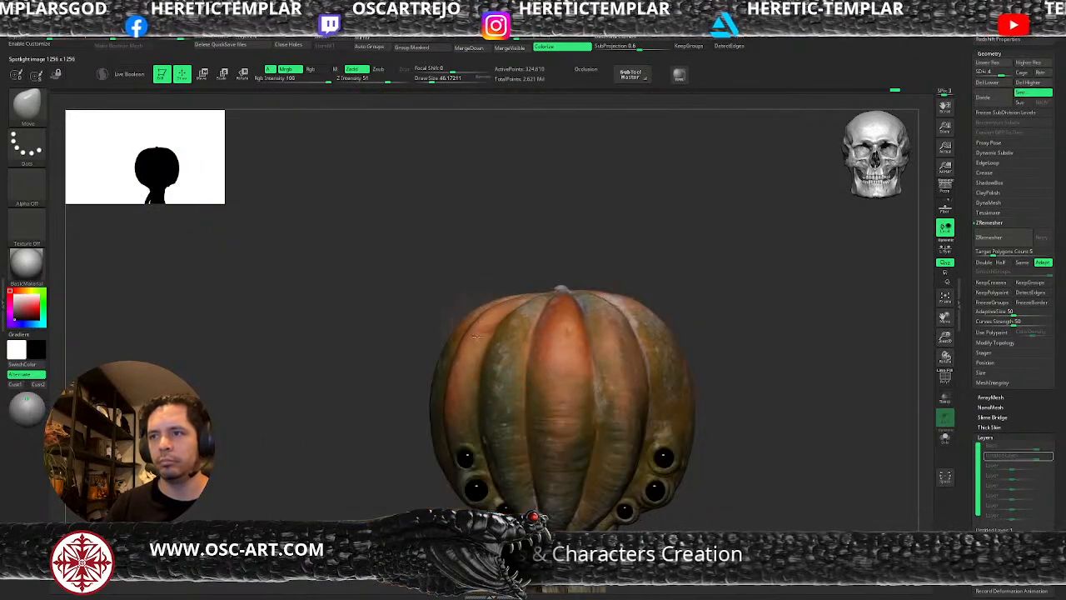
{"action": "key", "text": "b"}
{"action": "key", "text": "p"}
{"action": "key", "text": "a"}
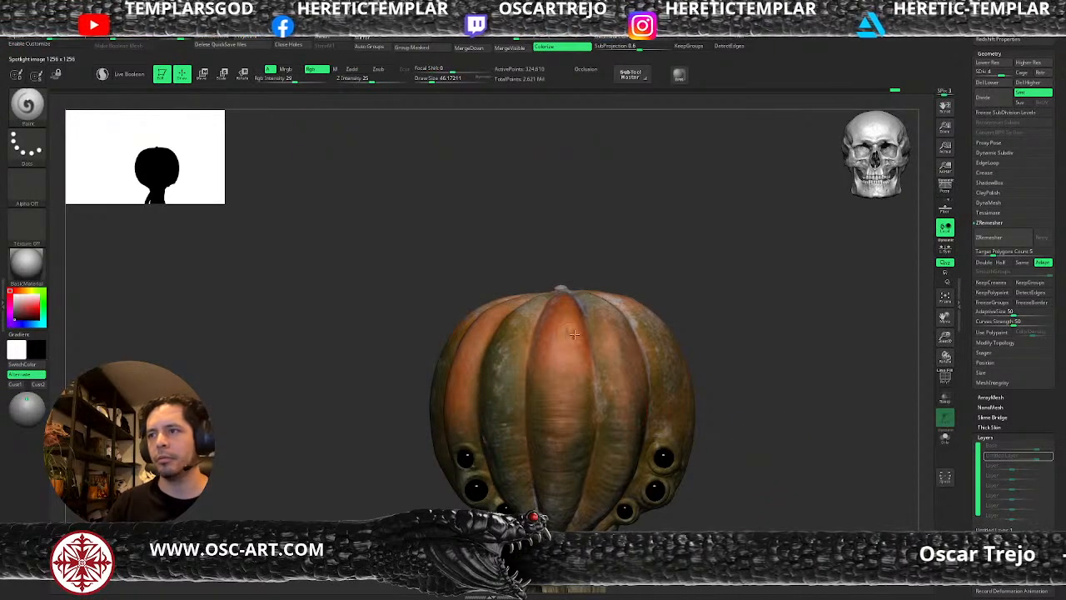
{"action": "key", "text": "c"}
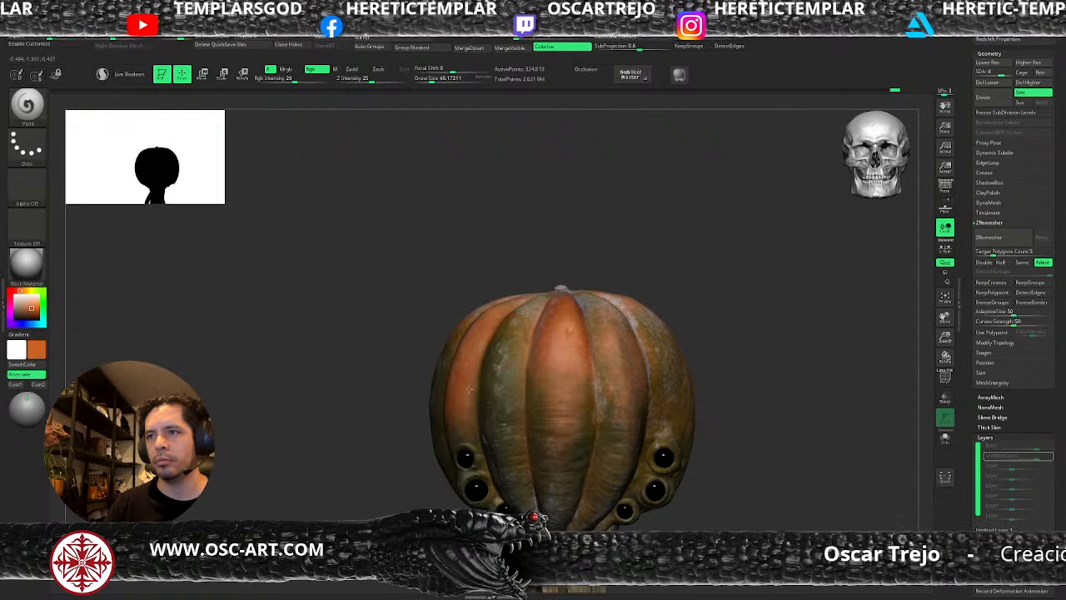
Paint the sampled orange over the front ribs at draw sizes of about 77 and 59.
{"action": "key", "text": "s"}
{"action": "left_click", "coordinate": [514, 395]}
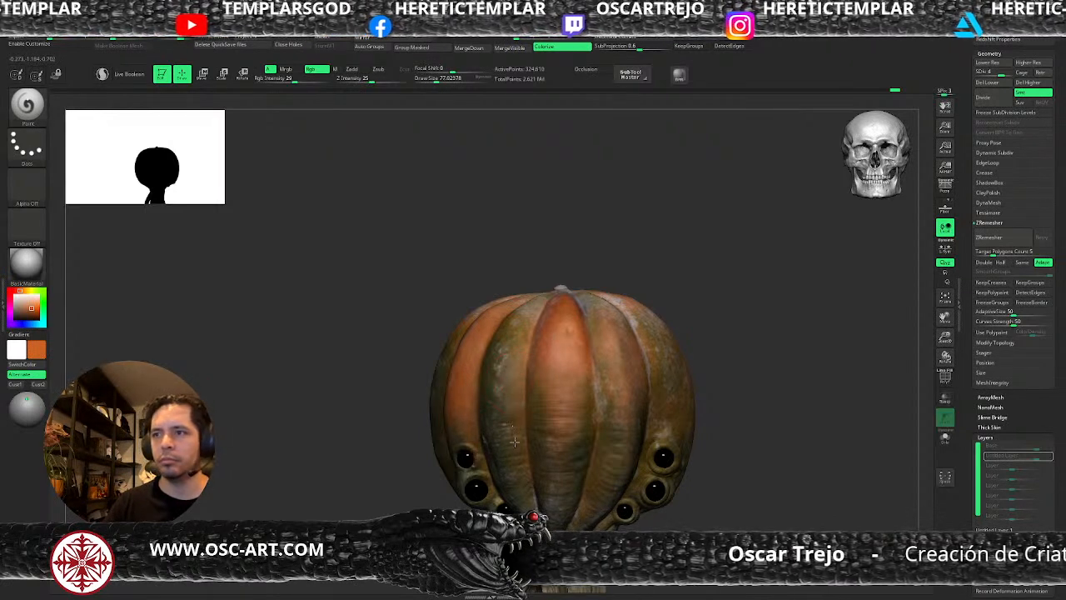
{"action": "key", "text": "s"}
{"action": "left_click", "coordinate": [542, 302]}
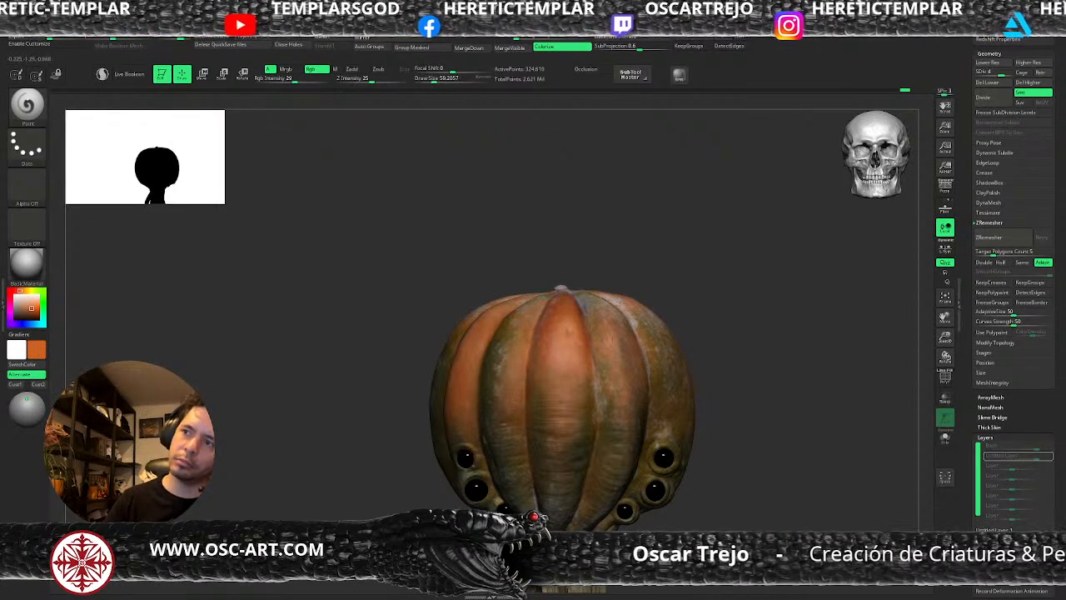
{"action": "left_click_drag", "start_coordinate": [776, 439], "coordinate": [552, 330]}
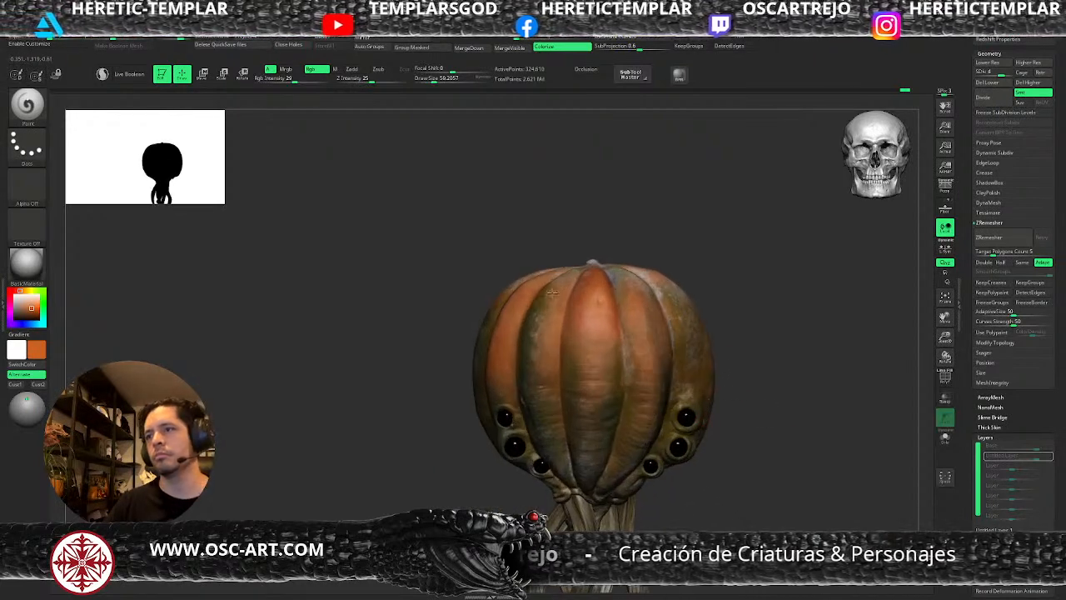
Extend the orange over the creature's outer ribs and around the eyes at a draw size of about 71.
{"action": "left_click_drag", "start_coordinate": [794, 460], "coordinate": [777, 373], "text": "alt"}
{"action": "key", "text": "s"}
{"action": "left_click", "coordinate": [657, 373]}
{"action": "left_click_drag", "start_coordinate": [699, 368], "coordinate": [656, 349]}
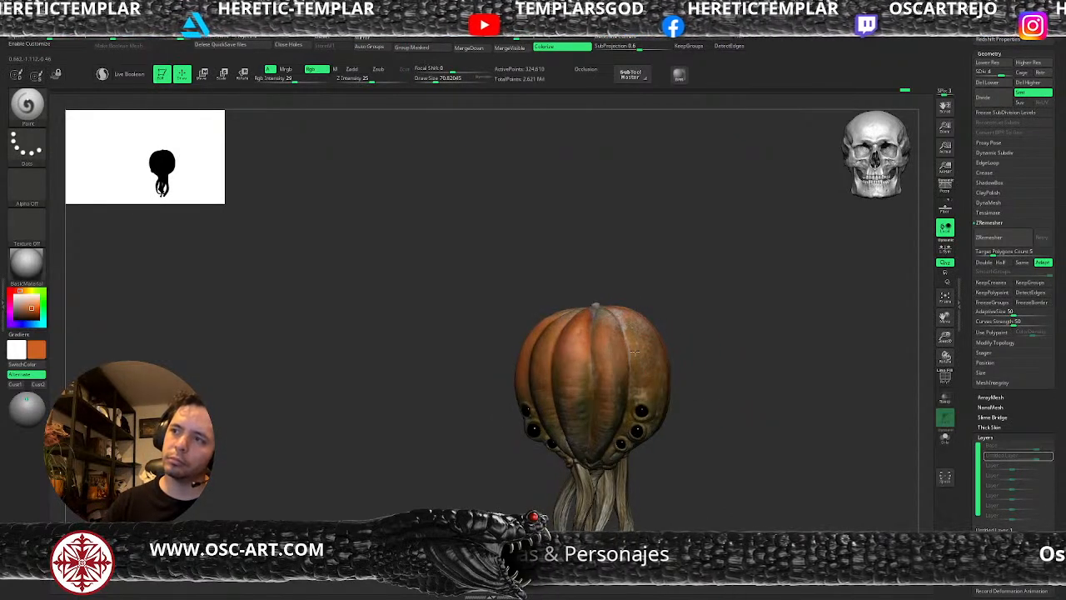
{"action": "left_click_drag", "start_coordinate": [669, 315], "coordinate": [697, 305]}
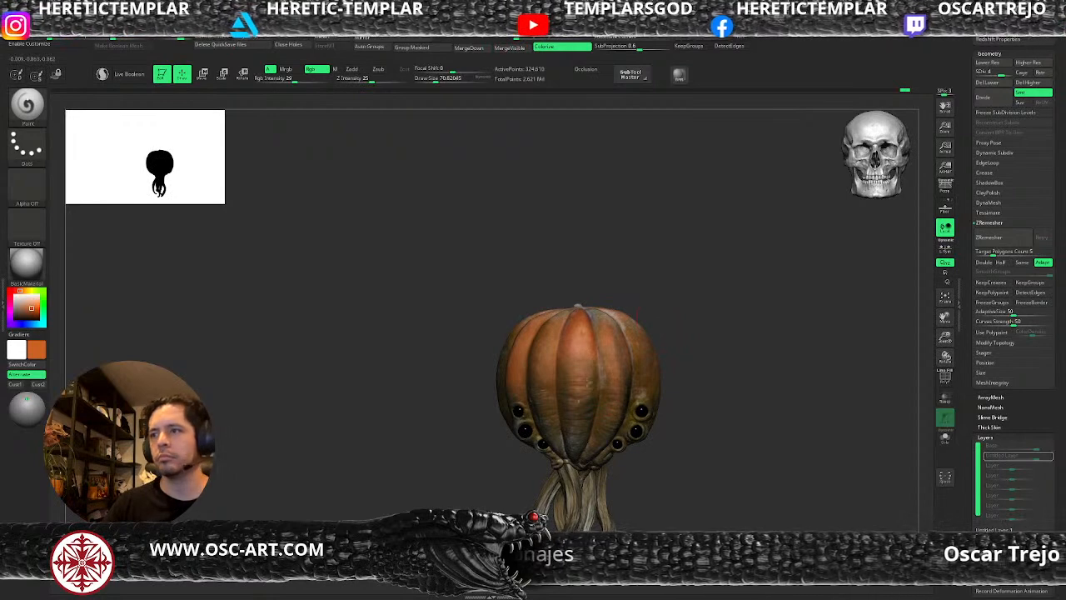
{"action": "left_click_drag", "start_coordinate": [647, 310], "coordinate": [830, 319]}
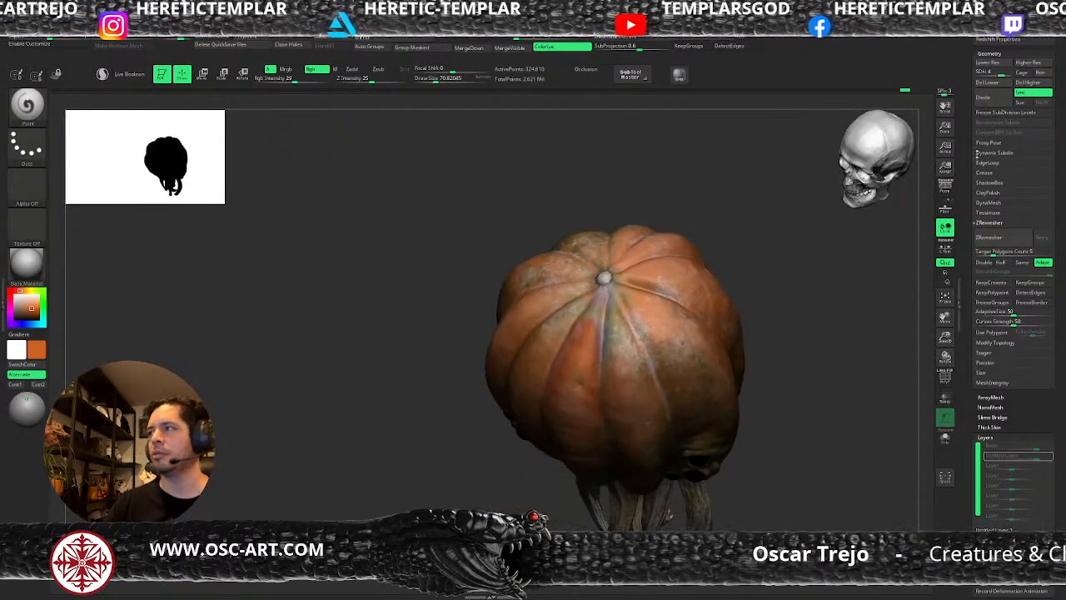
Save the tool to disk as pumpkin_v003.
{"action": "scroll", "coordinate": [968, 151], "scroll_direction": "up", "scroll_amount": 5}
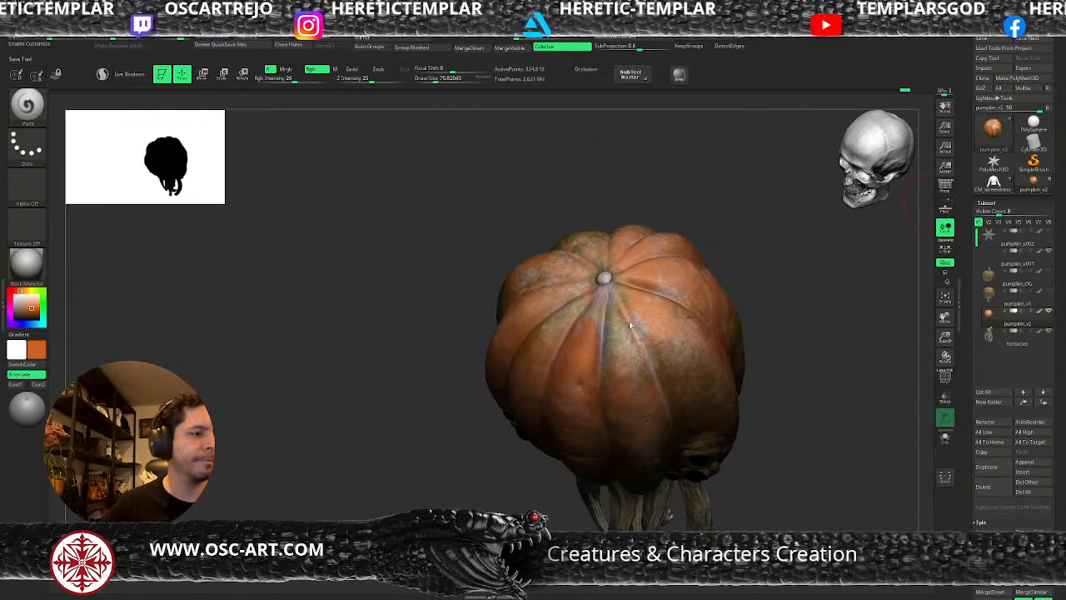
{"action": "left_click_drag", "start_coordinate": [761, 430], "coordinate": [762, 382]}
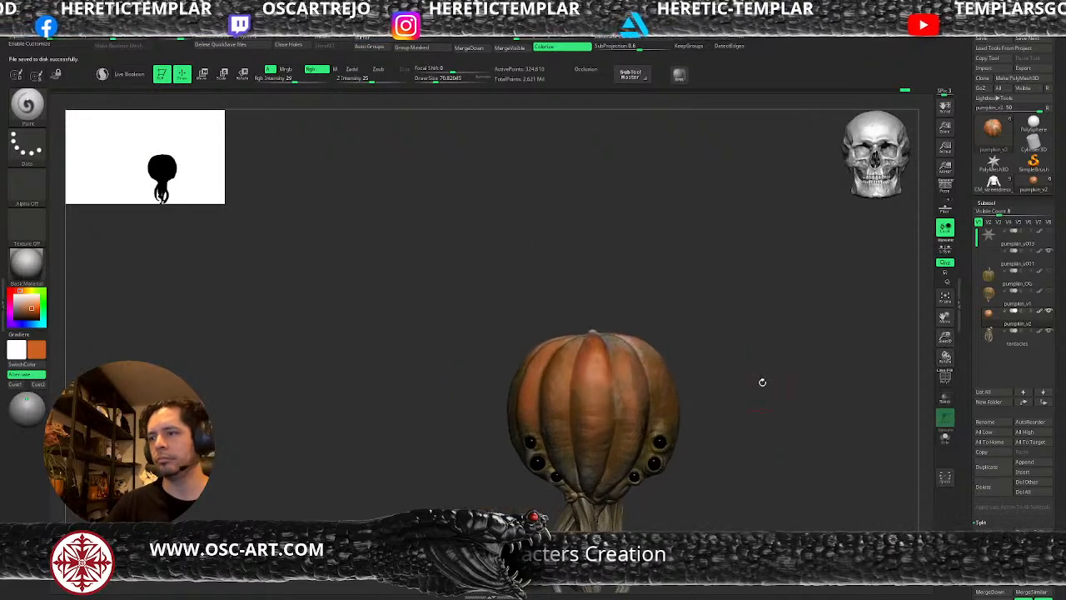
Undo the orange painting on the pumpkin.
{"action": "left_click_drag", "start_coordinate": [747, 419], "coordinate": [702, 309], "text": "alt"}
{"action": "key", "text": "ctrl"}
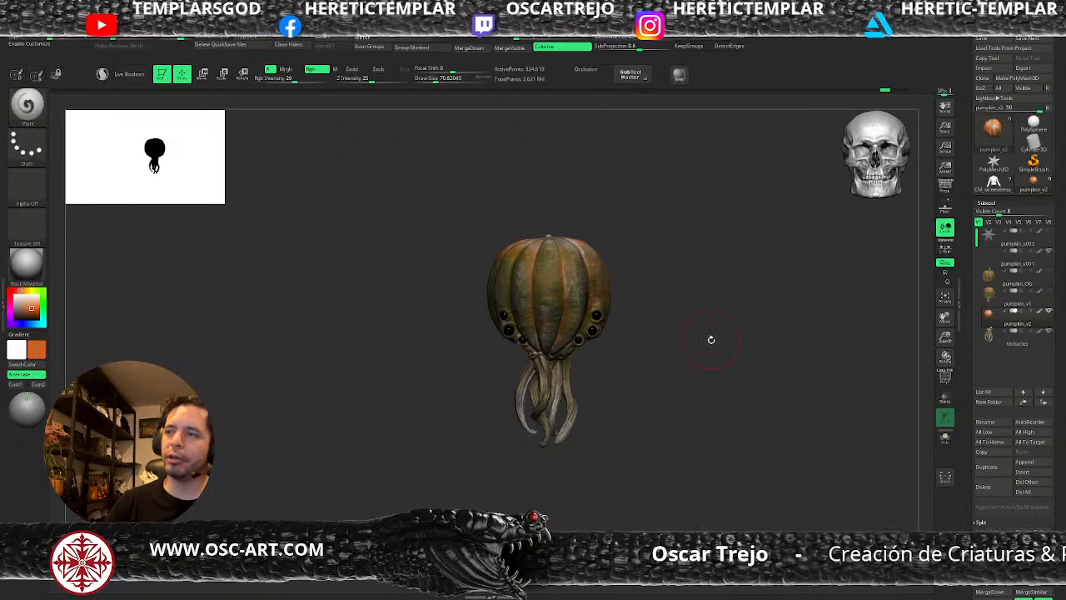
{"action": "mouse_move", "coordinate": [700, 368]}
{"action": "left_mouse_down", "text": "alt"}
{"action": "mouse_move", "coordinate": [693, 296]}
{"action": "mouse_move", "coordinate": [701, 373]}
{"action": "left_mouse_up", "text": "alt"}
Deepen the grooves on both sides of the middle rib with DamStandard at subdivision level 3 and a draw size of about 54.
{"action": "key", "text": "b"}
{"action": "key", "text": "d"}
{"action": "key", "text": "s"}
{"action": "key", "text": "shift+d"}
{"action": "key", "text": "shift+d"}
{"action": "key", "text": "["}
{"action": "left_click_drag", "start_coordinate": [587, 205], "coordinate": [588, 310]}
{"action": "left_click_drag", "start_coordinate": [509, 169], "coordinate": [506, 301]}
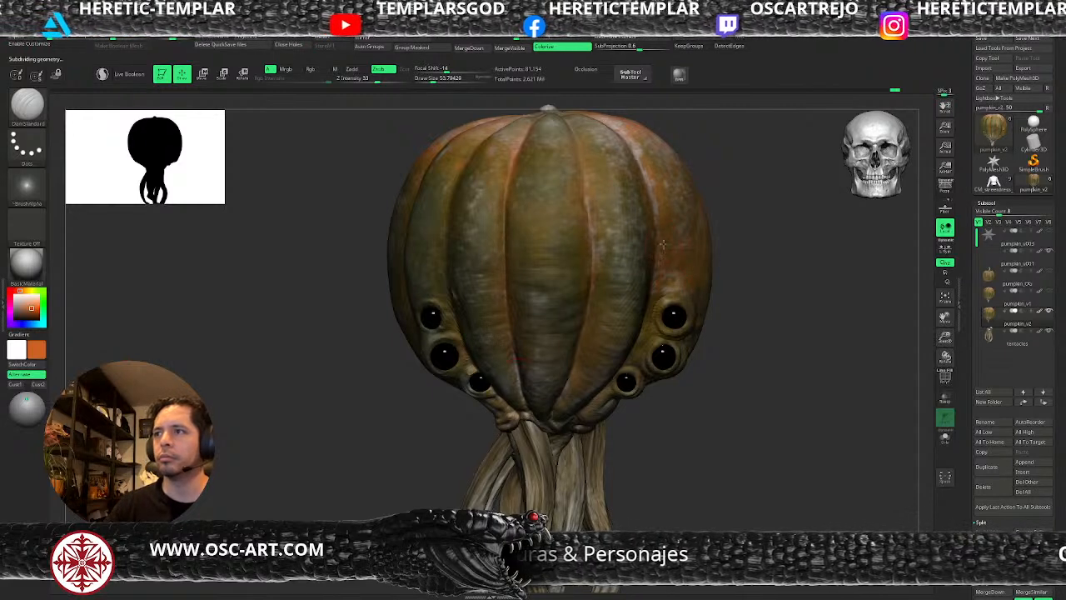
{"action": "key", "text": "d"}
Build up the skin around the upper and middle eyes with ClayBuildup at a draw size of about 56.
{"action": "left_click_drag", "start_coordinate": [724, 459], "coordinate": [667, 432]}
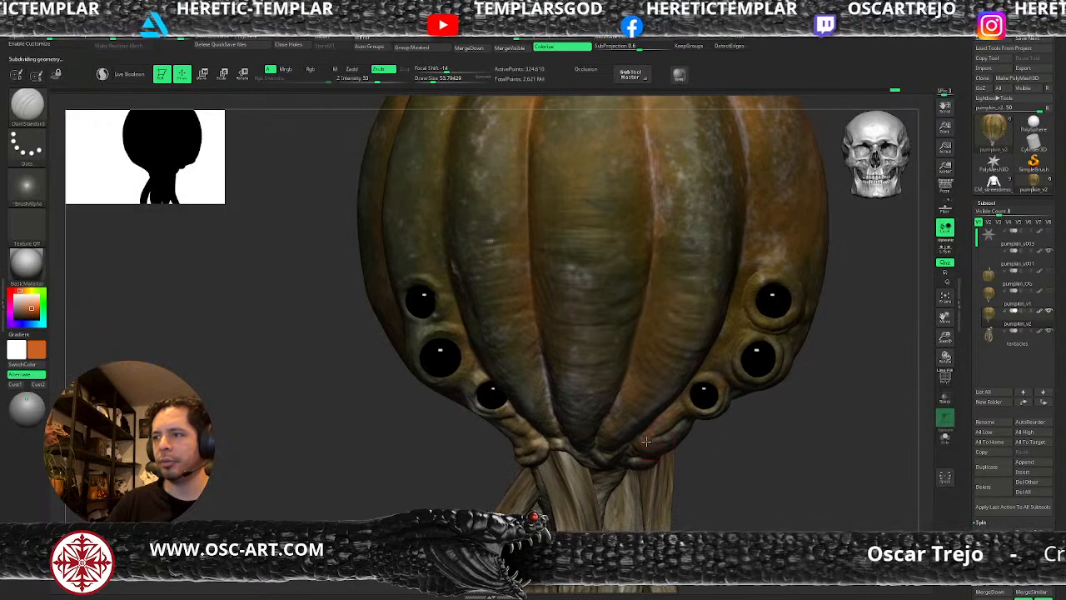
{"action": "mouse_move", "coordinate": [404, 448]}
{"action": "left_mouse_down"}
{"action": "mouse_move", "coordinate": [422, 495]}
{"action": "mouse_move", "coordinate": [437, 384]}
{"action": "left_mouse_up"}
{"action": "key", "text": "b"}
{"action": "key", "text": "c"}
{"action": "key", "text": "b"}
{"action": "key", "text": "shift+d"}
{"action": "mouse_move", "coordinate": [520, 271]}
{"action": "left_mouse_down"}
{"action": "mouse_move", "coordinate": [549, 269]}
{"action": "mouse_move", "coordinate": [554, 284]}
{"action": "mouse_move", "coordinate": [544, 272]}
{"action": "left_mouse_up"}
{"action": "key", "text": "s"}
{"action": "mouse_move", "coordinate": [540, 252]}
{"action": "left_mouse_down"}
{"action": "mouse_move", "coordinate": [561, 317]}
{"action": "mouse_move", "coordinate": [541, 333]}
{"action": "left_mouse_up"}
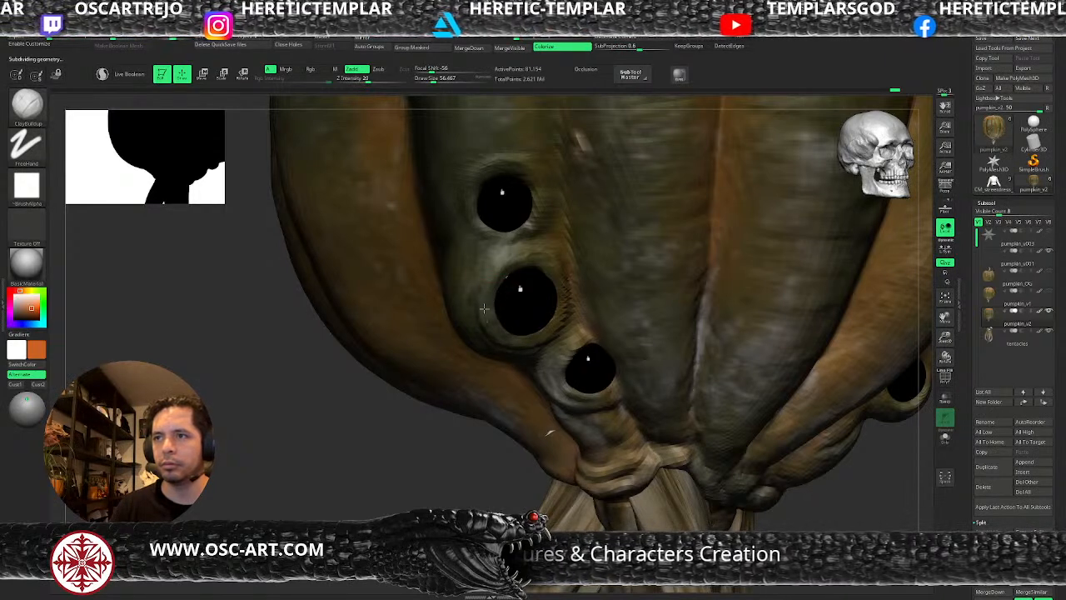
{"action": "mouse_move", "coordinate": [513, 263]}
{"action": "left_mouse_down"}
{"action": "mouse_move", "coordinate": [497, 286]}
{"action": "mouse_move", "coordinate": [495, 327]}
{"action": "mouse_move", "coordinate": [509, 343]}
{"action": "left_mouse_up"}
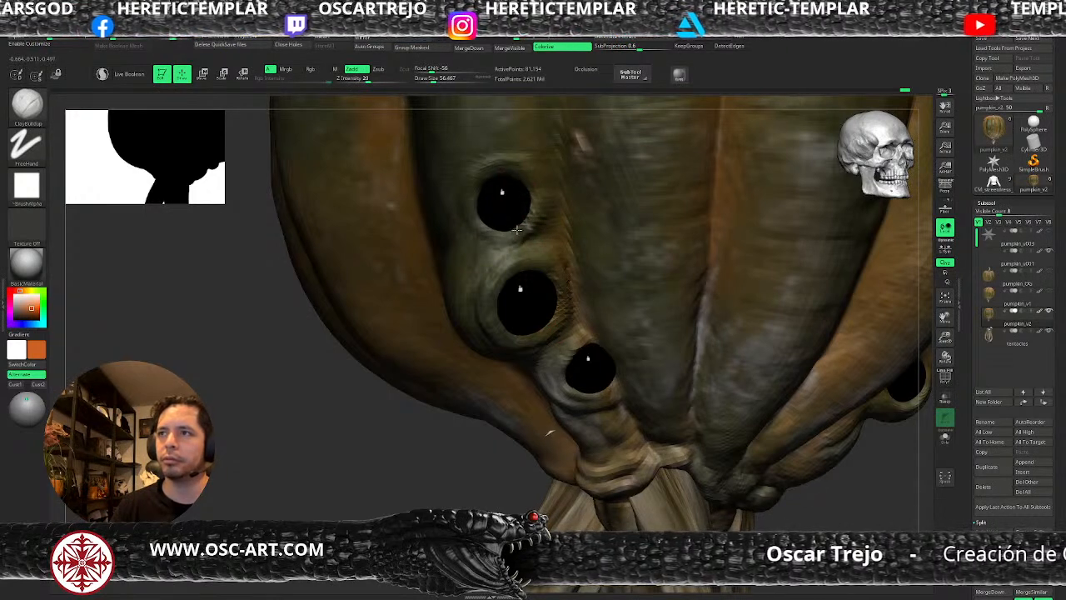
Thicken the flesh between the eyes and around the lowest eye with ClayBuildup at a draw size of about 59.
{"action": "mouse_move", "coordinate": [508, 230]}
{"action": "left_mouse_down"}
{"action": "mouse_move", "coordinate": [474, 209]}
{"action": "mouse_move", "coordinate": [488, 174]}
{"action": "mouse_move", "coordinate": [475, 222]}
{"action": "mouse_move", "coordinate": [503, 239]}
{"action": "mouse_move", "coordinate": [490, 243]}
{"action": "mouse_move", "coordinate": [461, 311]}
{"action": "mouse_move", "coordinate": [473, 331]}
{"action": "mouse_move", "coordinate": [463, 286]}
{"action": "left_mouse_up"}
{"action": "key", "text": "bracketright"}
{"action": "key", "text": "bracketright"}
{"action": "mouse_move", "coordinate": [449, 492]}
{"action": "left_mouse_down"}
{"action": "mouse_move", "coordinate": [465, 340]}
{"action": "mouse_move", "coordinate": [510, 371]}
{"action": "mouse_move", "coordinate": [547, 432]}
{"action": "left_mouse_up"}
{"action": "key", "text": "bracketright"}
{"action": "key", "text": "bracketright"}
{"action": "key", "text": "bracketleft"}
{"action": "key", "text": "bracketleft"}
{"action": "key", "text": "s"}
{"action": "mouse_move", "coordinate": [543, 387]}
{"action": "left_mouse_down"}
{"action": "mouse_move", "coordinate": [576, 413]}
{"action": "mouse_move", "coordinate": [610, 415]}
{"action": "left_mouse_up"}
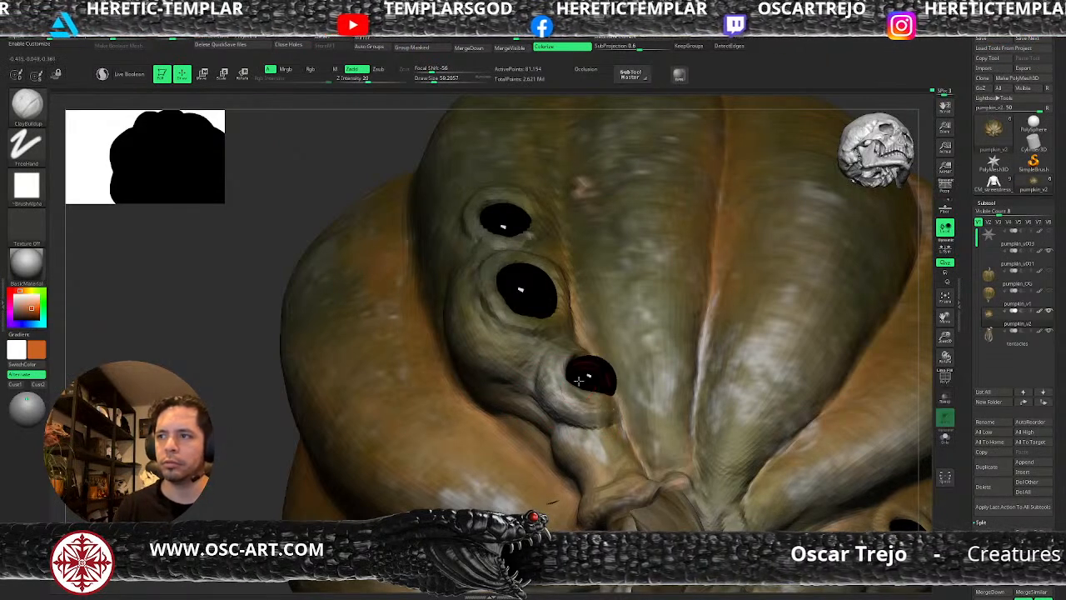
Go up to subdivision level 4 and refine the skin around the upper eye with ClayBuildup at a draw size of about 49.
{"action": "key", "text": "f"}
{"action": "left_click_drag", "start_coordinate": [825, 364], "coordinate": [672, 421], "text": "shift"}
{"action": "mouse_move", "coordinate": [384, 484]}
{"action": "left_mouse_down", "text": "alt"}
{"action": "mouse_move", "coordinate": [438, 461]}
{"action": "mouse_move", "coordinate": [431, 476]}
{"action": "left_mouse_up", "text": "alt"}
{"action": "key", "text": "d"}
{"action": "key", "text": "s"}
{"action": "left_click_drag", "start_coordinate": [405, 381], "coordinate": [403, 381]}
{"action": "left_click_drag", "start_coordinate": [289, 487], "coordinate": [531, 510], "text": "alt"}
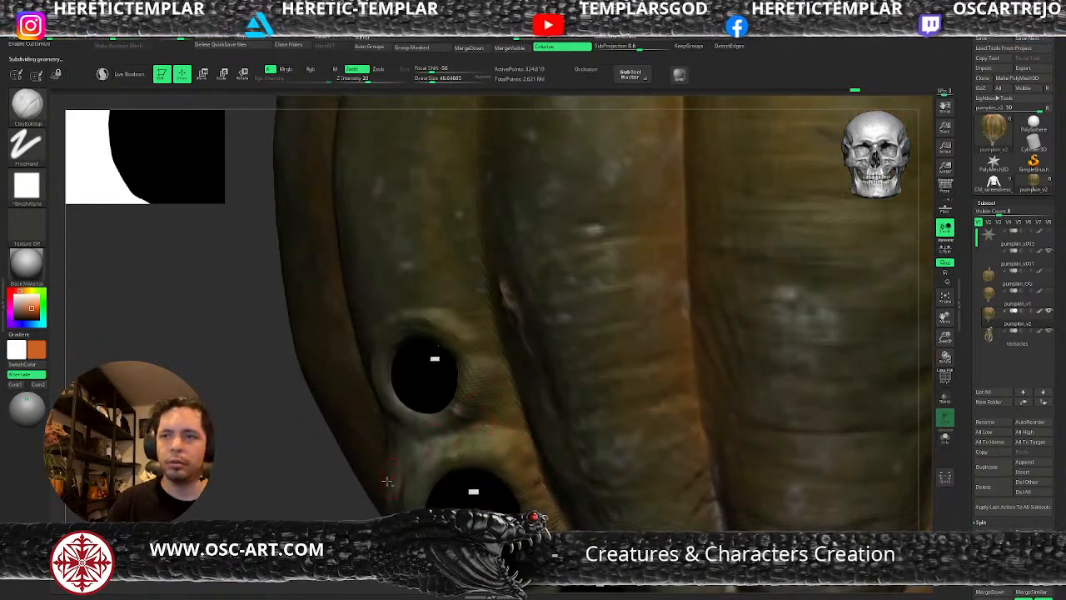
{"action": "left_click_drag", "start_coordinate": [330, 501], "coordinate": [543, 374], "text": "alt"}
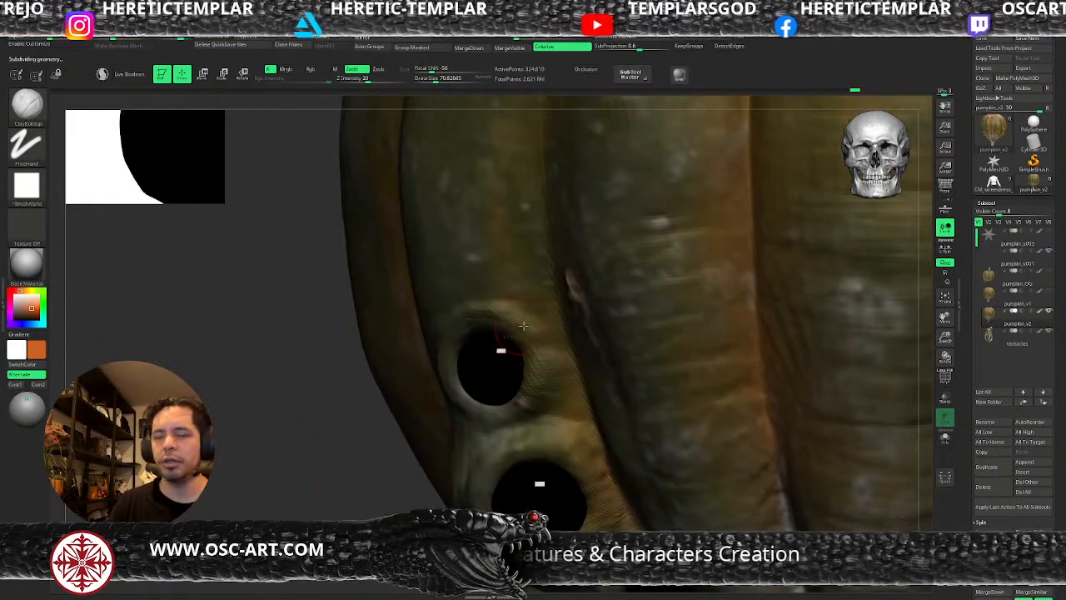
Sculpt soft folds around the upper eye with the G10 soft brush at a draw size of about 80.
{"action": "key", "text": "b"}
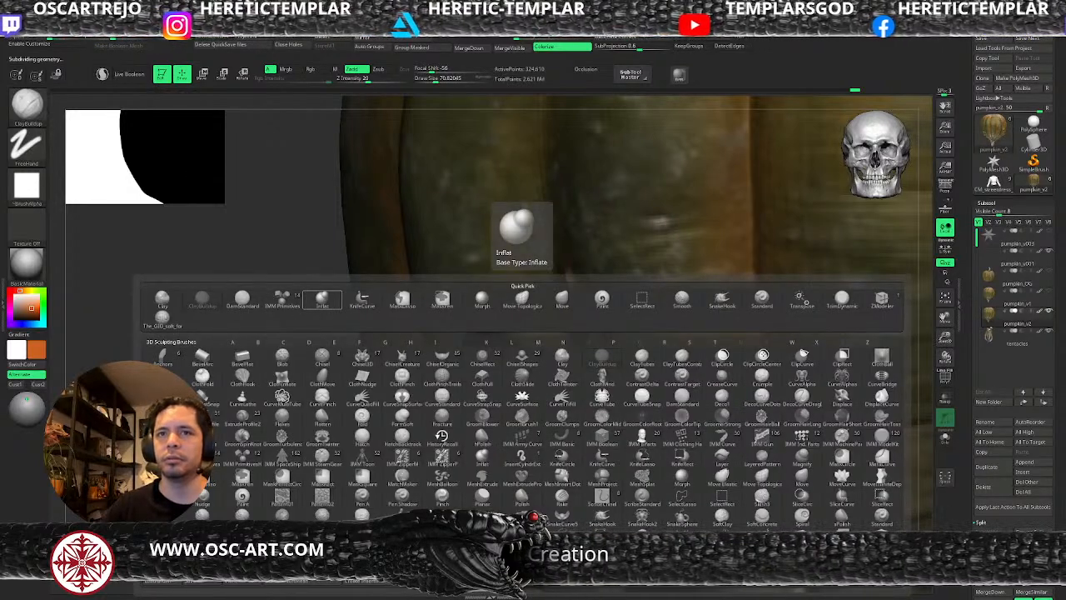
{"action": "left_click", "coordinate": [163, 319]}
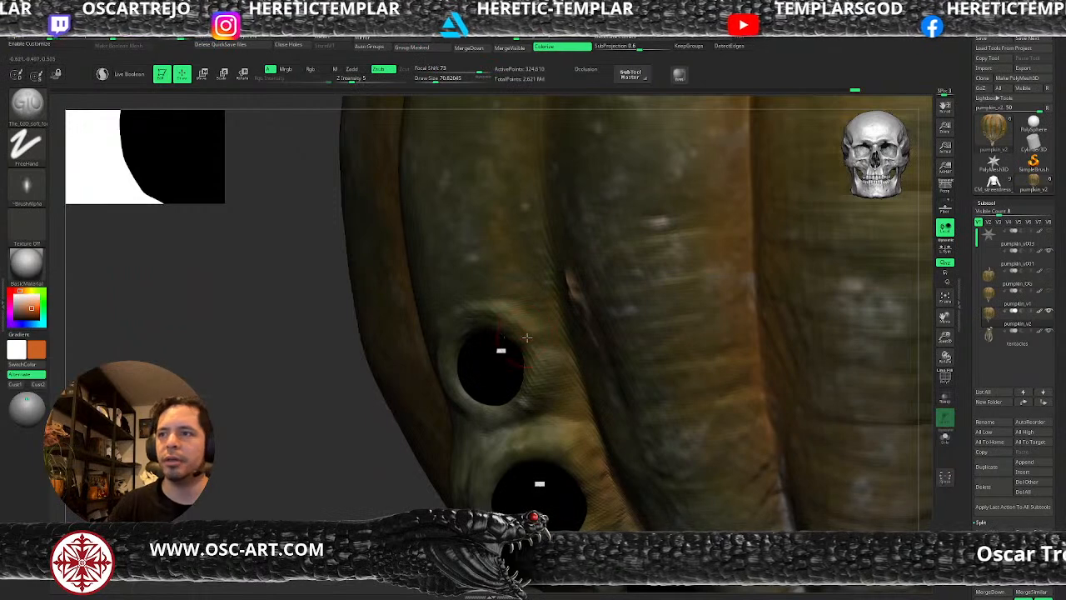
{"action": "mouse_move", "coordinate": [566, 371]}
{"action": "left_mouse_down"}
{"action": "mouse_move", "coordinate": [546, 418]}
{"action": "mouse_move", "coordinate": [488, 432]}
{"action": "left_mouse_up"}
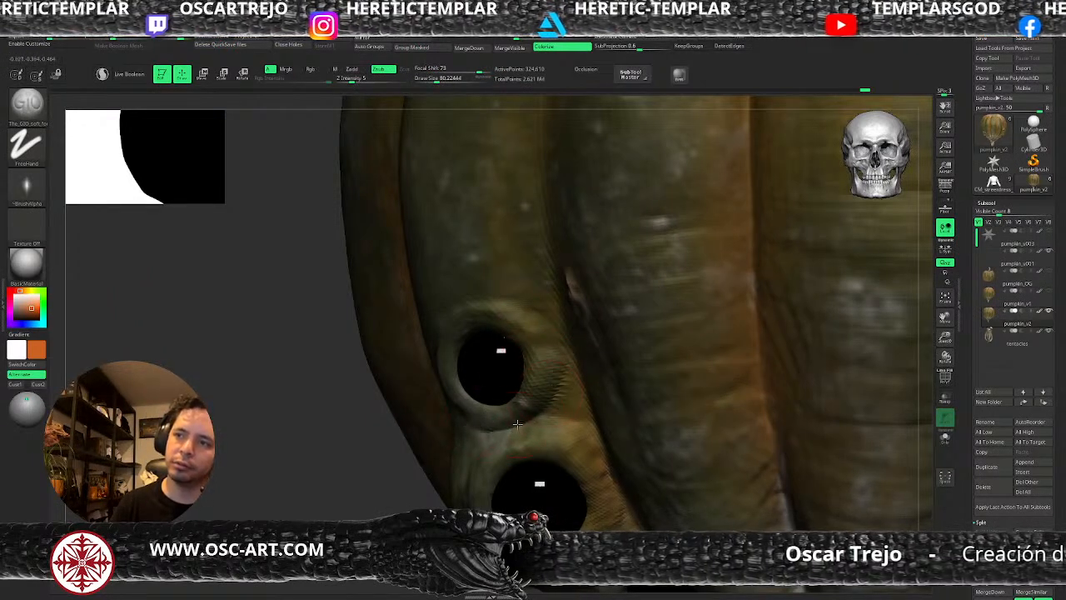
{"action": "mouse_move", "coordinate": [519, 422]}
{"action": "left_mouse_down"}
{"action": "mouse_move", "coordinate": [585, 433]}
{"action": "mouse_move", "coordinate": [560, 426]}
{"action": "left_mouse_up"}
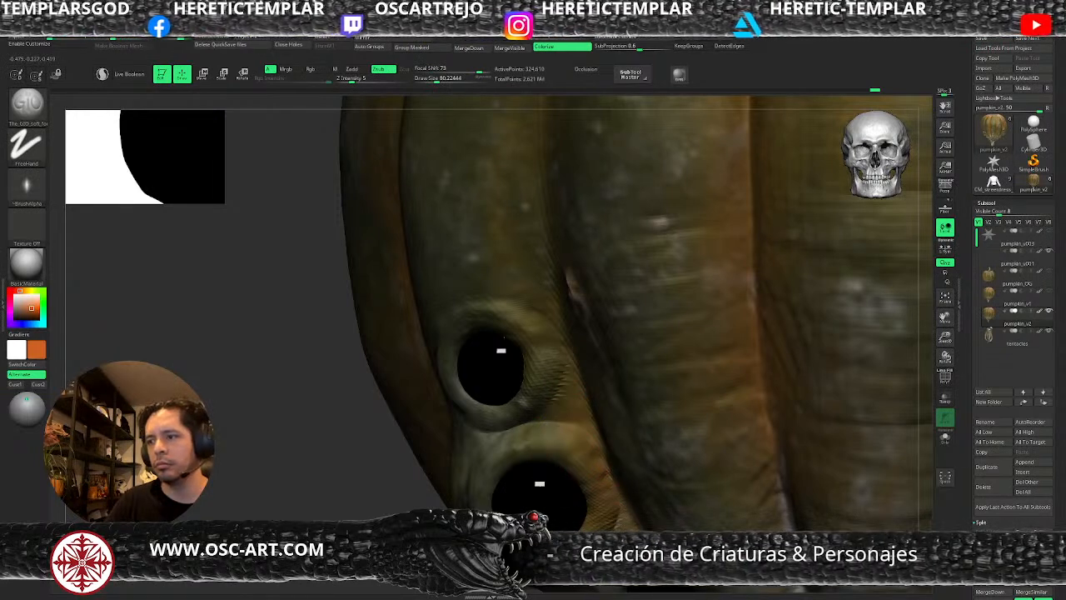
Adjust the skin around the upper and middle eyes with the Move brush at a draw size of about 78.
{"action": "mouse_move", "coordinate": [387, 567]}
{"action": "left_mouse_down", "text": "alt"}
{"action": "mouse_move", "coordinate": [397, 499]}
{"action": "mouse_move", "coordinate": [496, 497]}
{"action": "left_mouse_up", "text": "alt"}
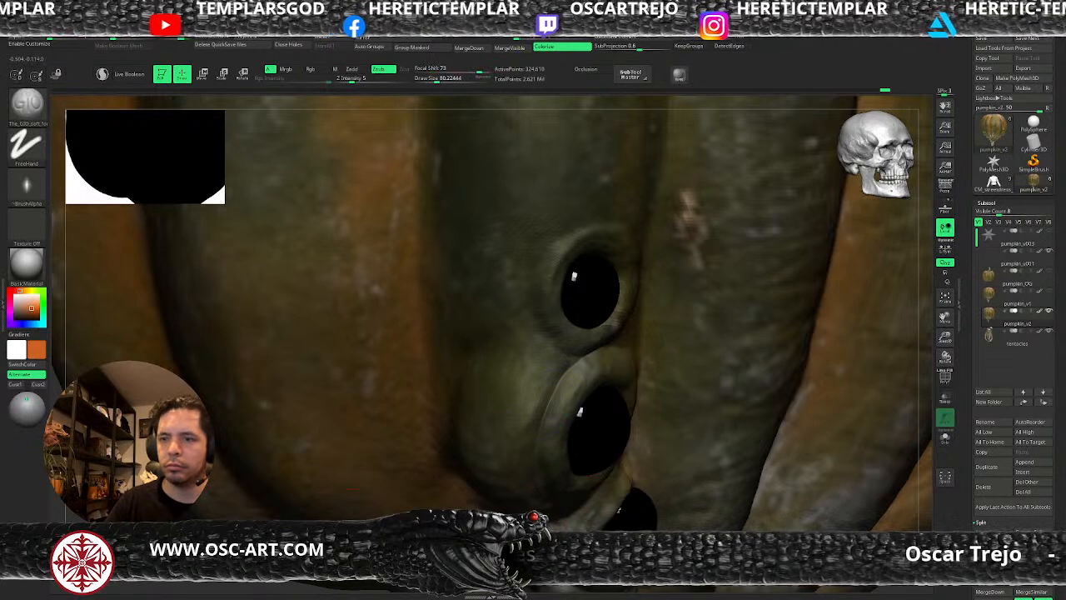
{"action": "left_click_drag", "start_coordinate": [397, 325], "coordinate": [398, 431]}
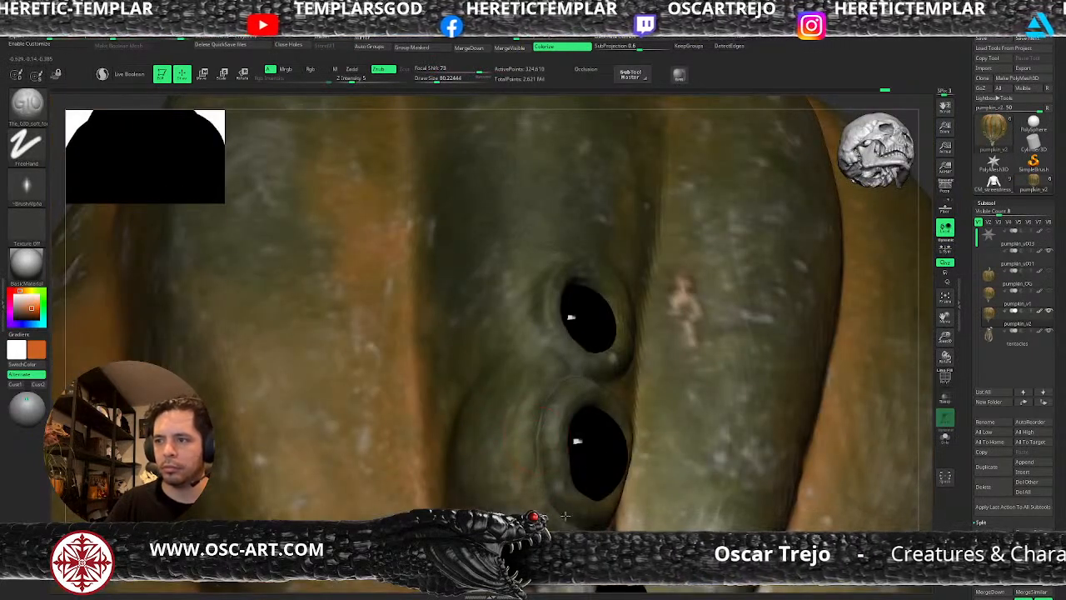
{"action": "key", "text": "b"}
{"action": "key", "text": "m"}
{"action": "key", "text": "v"}
{"action": "key", "text": "s"}
{"action": "mouse_move", "coordinate": [578, 486]}
{"action": "left_mouse_down"}
{"action": "mouse_move", "coordinate": [566, 484]}
{"action": "mouse_move", "coordinate": [578, 492]}
{"action": "left_mouse_up"}
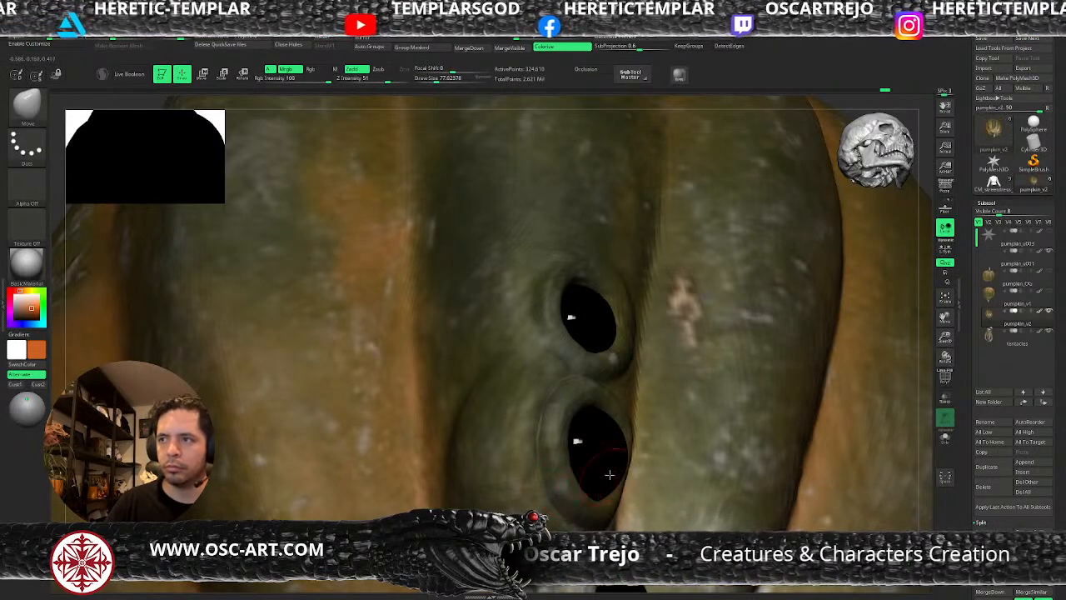
Return to subdivision level 4 and sculpt the flesh below the lowest eye with the G10 soft brush at a draw size of about 41.
{"action": "key", "text": "f"}
{"action": "left_click_drag", "start_coordinate": [788, 458], "coordinate": [708, 483]}
{"action": "left_click_drag", "start_coordinate": [505, 404], "coordinate": [420, 457], "text": "alt"}
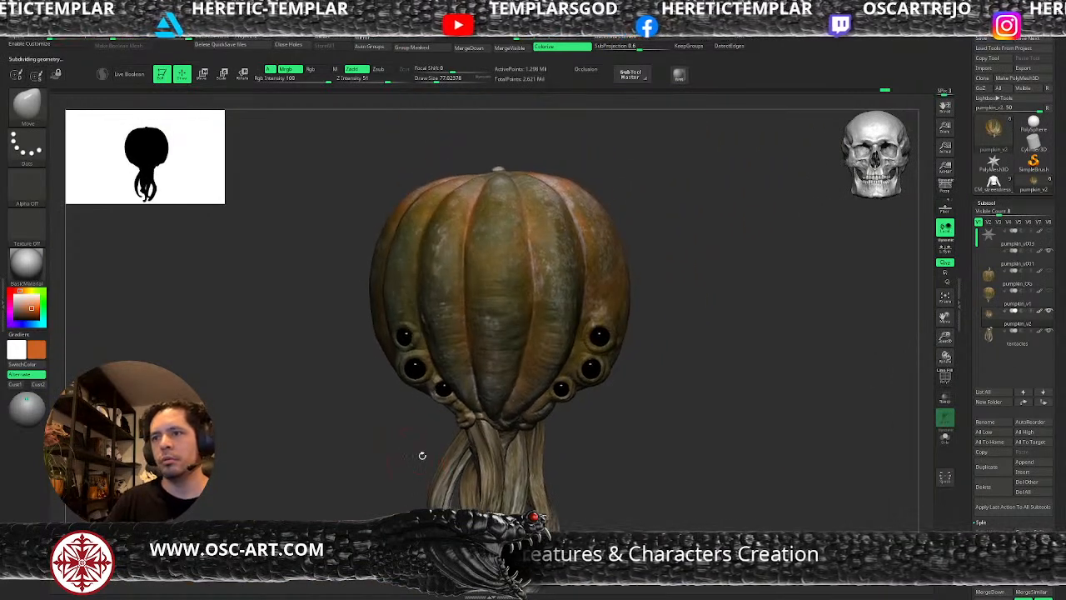
{"action": "left_click_drag", "start_coordinate": [679, 373], "coordinate": [543, 469], "text": "alt"}
{"action": "mouse_move", "coordinate": [646, 498]}
{"action": "left_mouse_down", "text": "alt"}
{"action": "mouse_move", "coordinate": [683, 383]}
{"action": "mouse_move", "coordinate": [646, 457]}
{"action": "left_mouse_up", "text": "alt"}
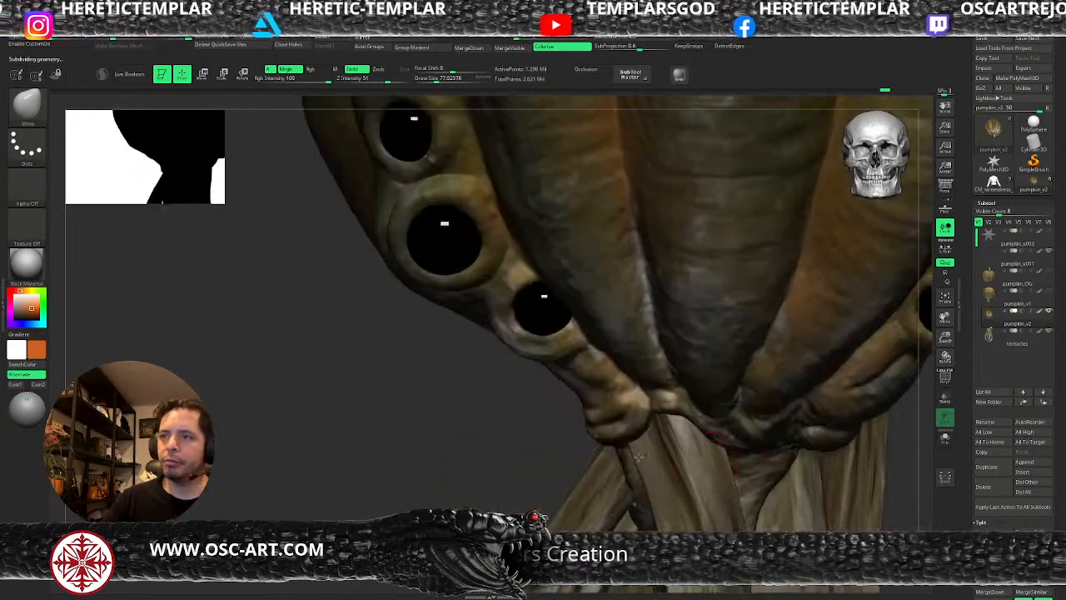
{"action": "key", "text": "b"}
{"action": "left_click", "coordinate": [259, 318]}
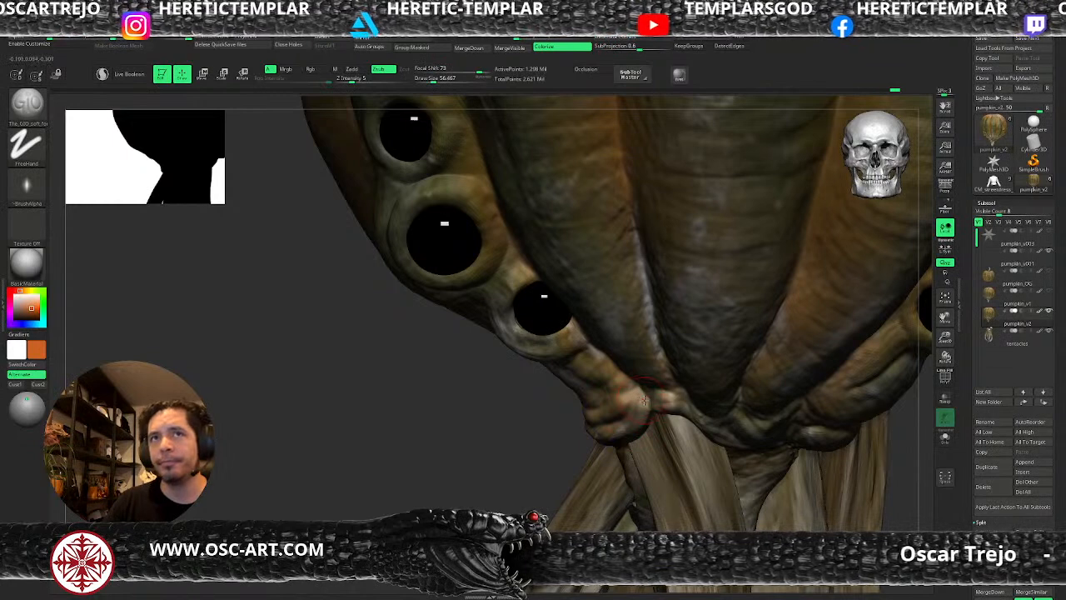
{"action": "key", "text": "shift+d"}
{"action": "key", "text": "s"}
{"action": "left_click_drag", "start_coordinate": [643, 400], "coordinate": [640, 399]}
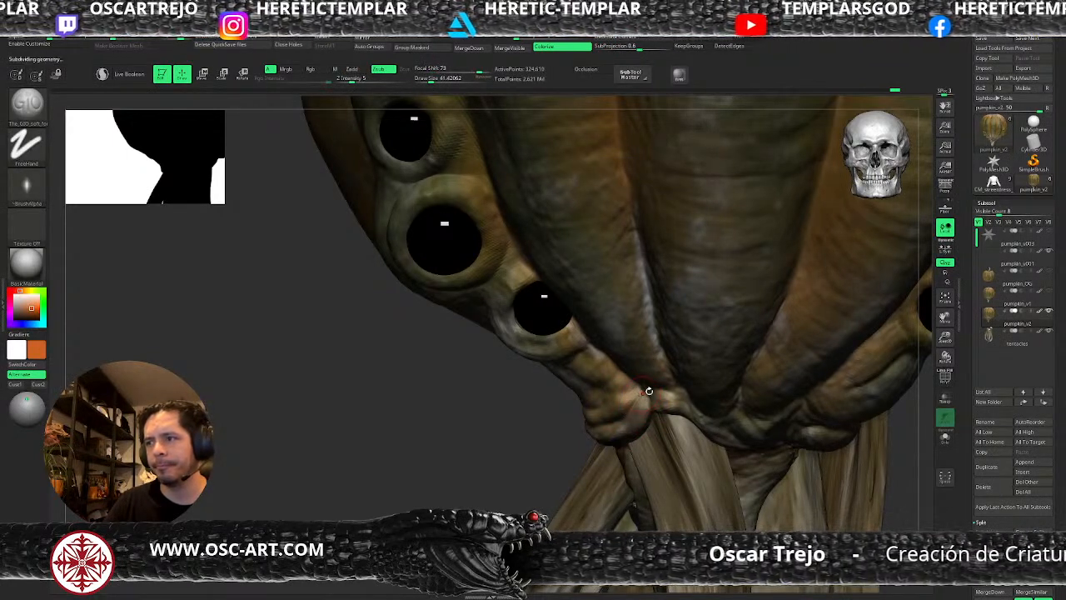
{"action": "key", "text": "shift+d"}
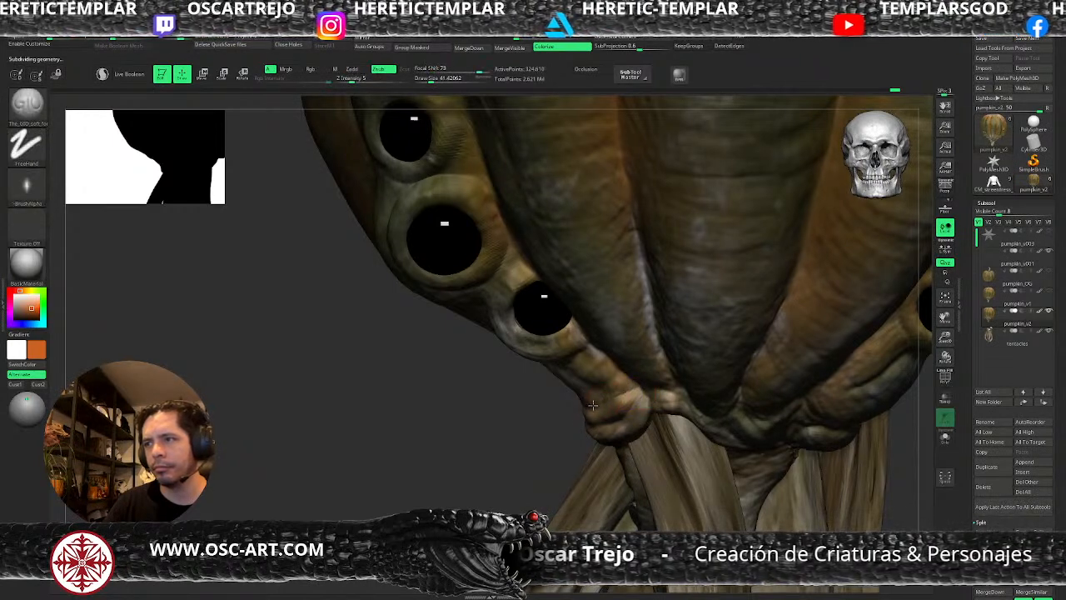
Sculpt folds between the lowest eye and the tentacle base with the G10 soft brush at a draw size of about 65.
{"action": "key", "text": "s"}
{"action": "left_click_drag", "start_coordinate": [587, 377], "coordinate": [591, 376]}
{"action": "left_click_drag", "start_coordinate": [505, 378], "coordinate": [580, 385]}
{"action": "key", "text": "shift+f"}
{"action": "key", "text": "shift+f"}
{"action": "left_click_drag", "start_coordinate": [644, 429], "coordinate": [617, 415]}
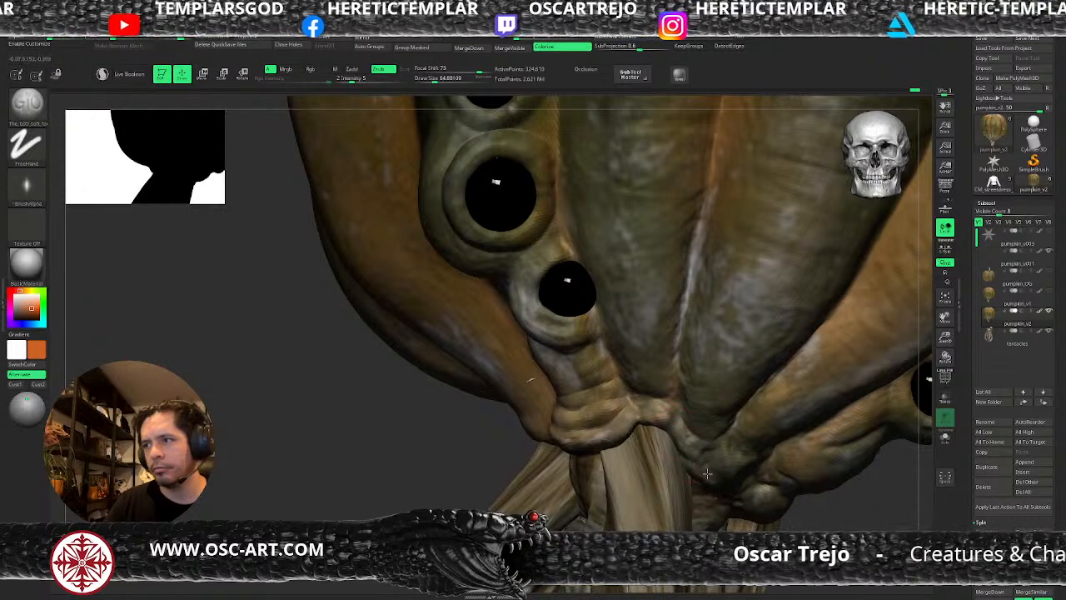
Refine the folds at the lower tips of the front ribs and under the eyes on both sides with the G10 soft brush.
{"action": "right_click_drag", "start_coordinate": [529, 378], "coordinate": [723, 481]}
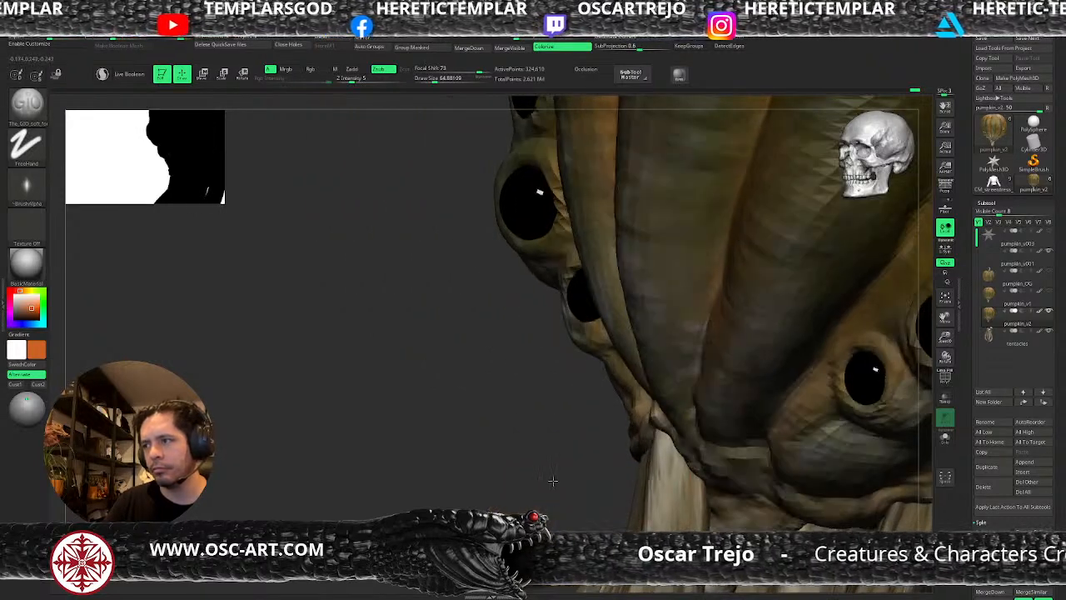
{"action": "right_click_drag", "start_coordinate": [548, 487], "coordinate": [728, 433]}
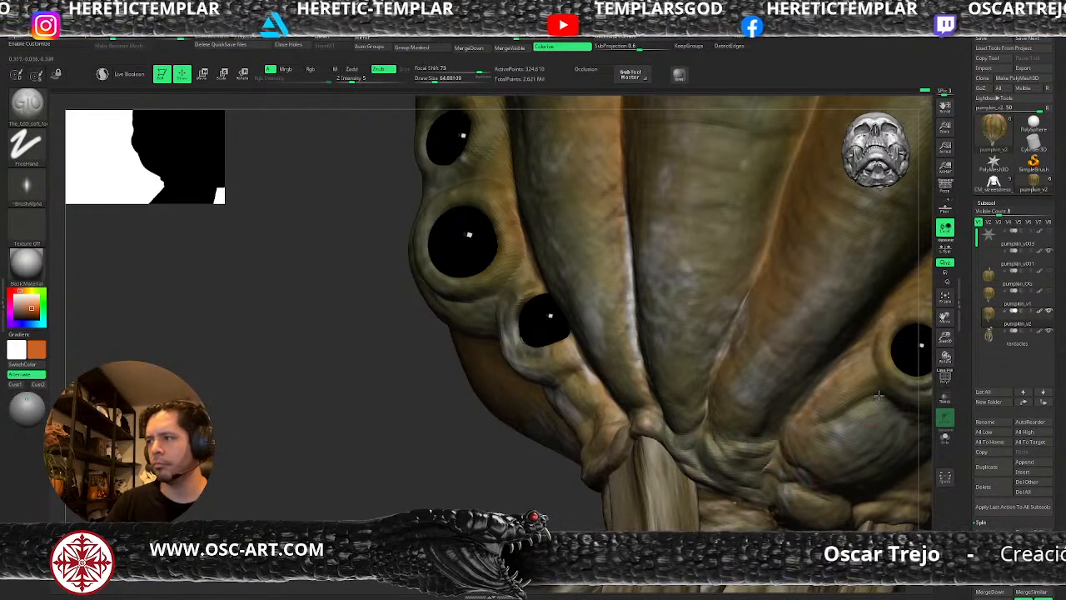
{"action": "key", "text": "f"}
{"action": "left_click_drag", "start_coordinate": [646, 479], "coordinate": [702, 517]}
{"action": "left_click_drag", "start_coordinate": [808, 487], "coordinate": [575, 379]}
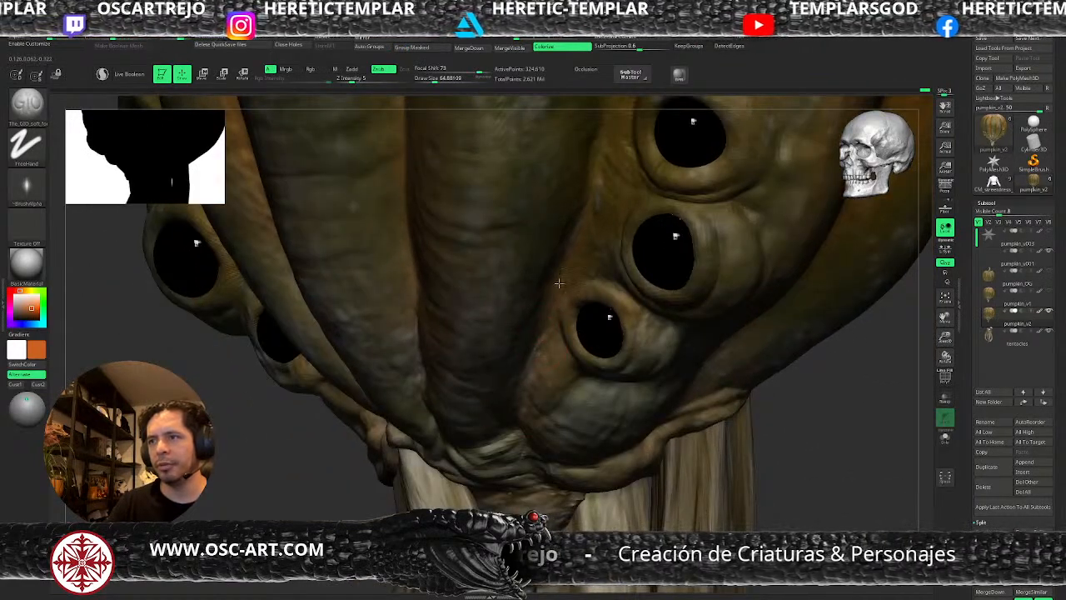
{"action": "left_click_drag", "start_coordinate": [693, 473], "coordinate": [599, 425]}
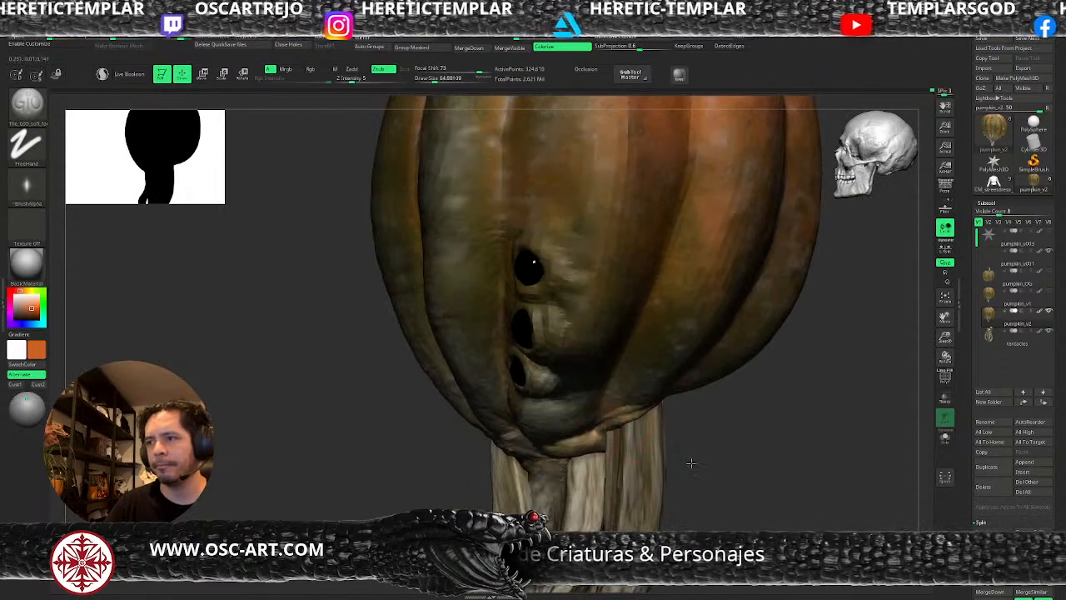
Reshape the lower skin rim above the side tentacles with the Move brush at a draw size of about 65.
{"action": "left_click_drag", "start_coordinate": [693, 452], "coordinate": [640, 454], "text": "alt"}
{"action": "key", "text": "b"}
{"action": "key", "text": "m"}
{"action": "key", "text": "v"}
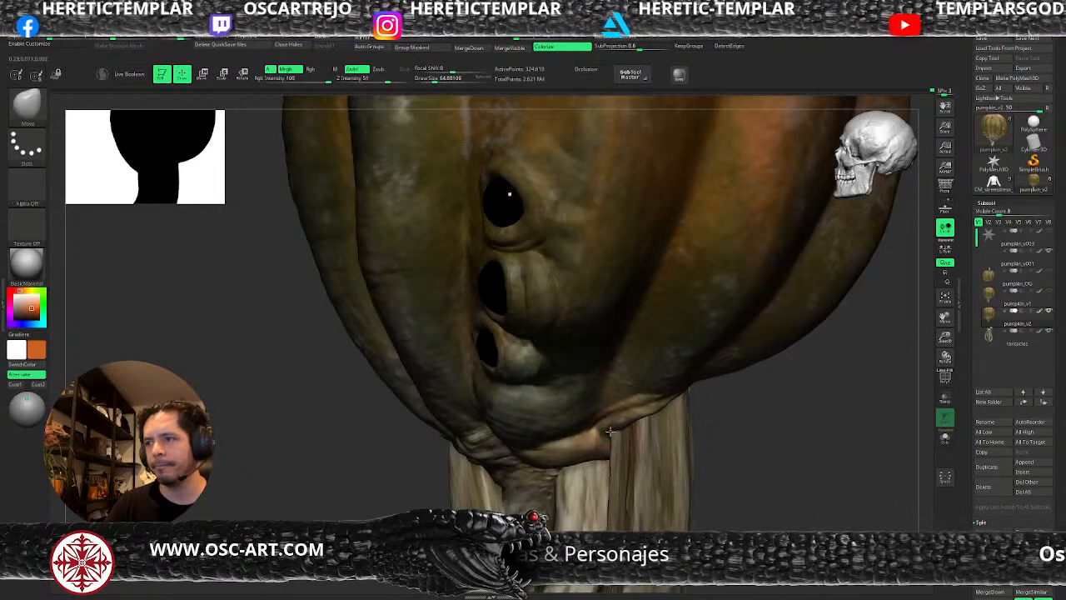
Refine the lower rim of the side ribs with the G10 soft brush and go up to subdivision level 5.
{"action": "key", "text": "b"}
{"action": "left_click", "coordinate": [263, 323]}
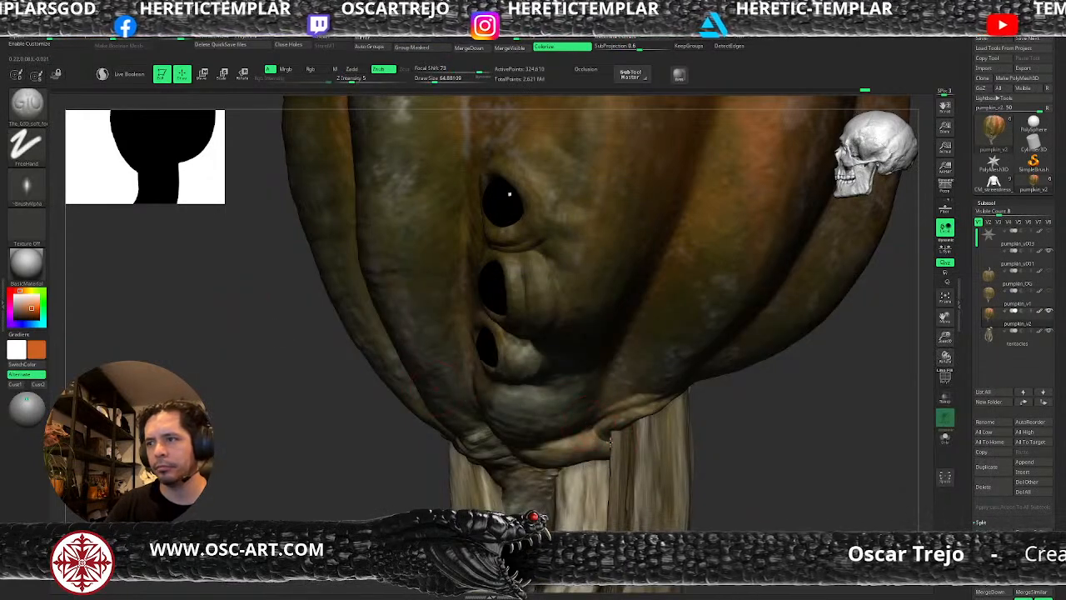
{"action": "left_click_drag", "start_coordinate": [792, 469], "coordinate": [537, 405], "text": "alt"}
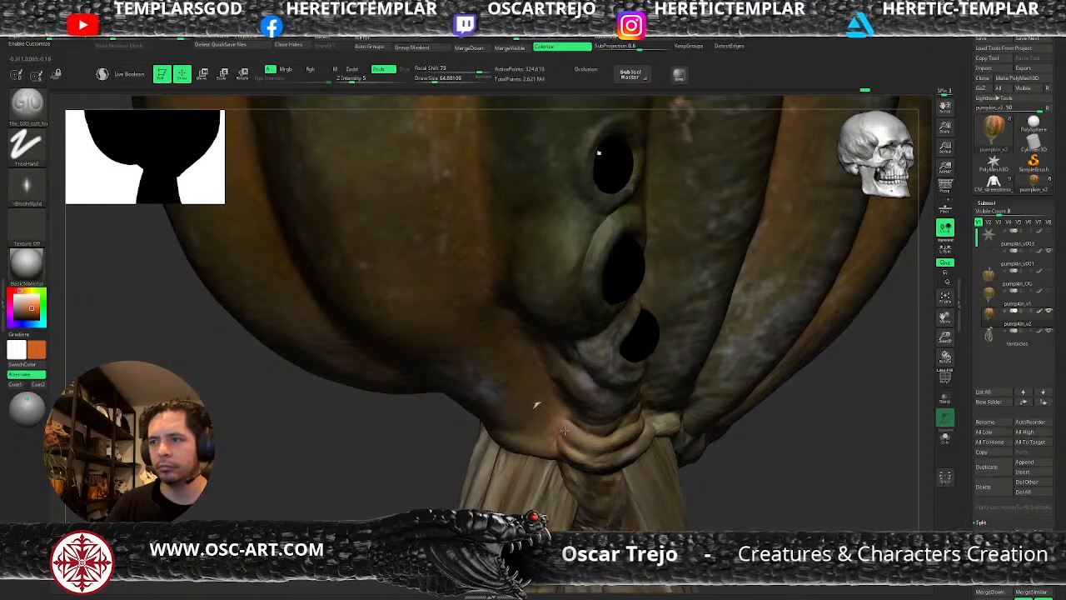
{"action": "mouse_move", "coordinate": [756, 461]}
{"action": "left_mouse_down", "text": "alt"}
{"action": "mouse_move", "coordinate": [725, 455]}
{"action": "mouse_move", "coordinate": [753, 457]}
{"action": "mouse_move", "coordinate": [709, 474]}
{"action": "mouse_move", "coordinate": [613, 399]}
{"action": "left_mouse_up", "text": "alt"}
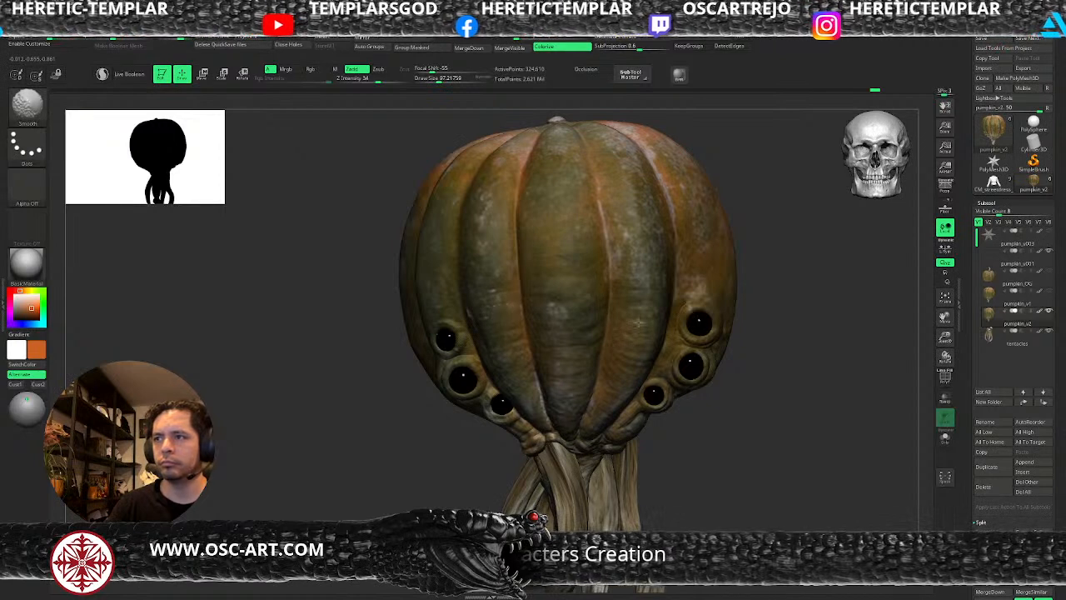
{"action": "key", "text": "d"}
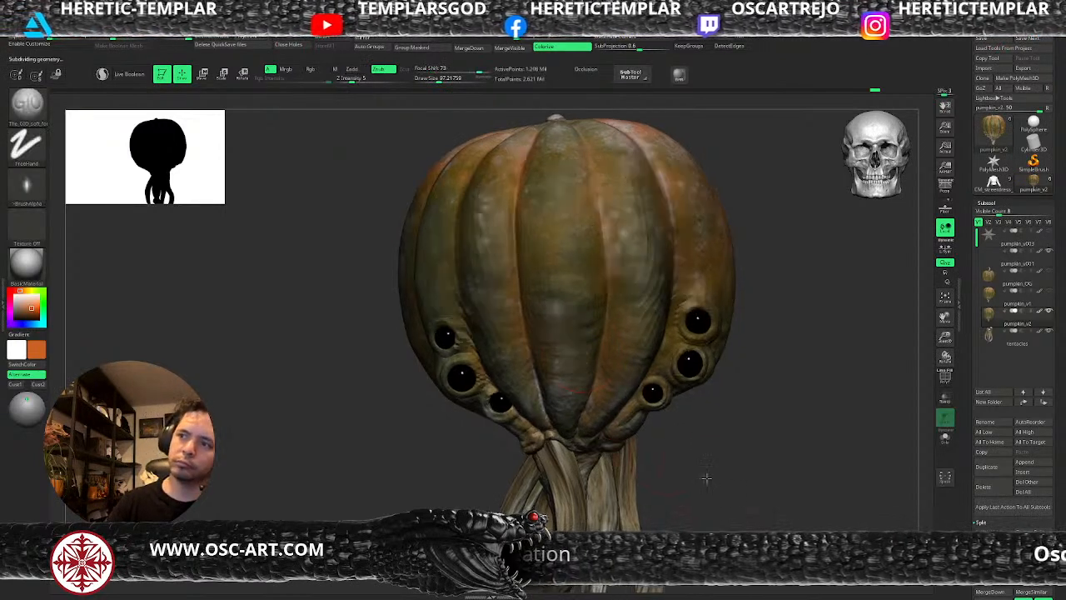
{"action": "left_click_drag", "start_coordinate": [712, 484], "coordinate": [694, 457], "text": "alt"}
{"action": "left_click_drag", "start_coordinate": [700, 419], "coordinate": [711, 454], "text": "alt"}
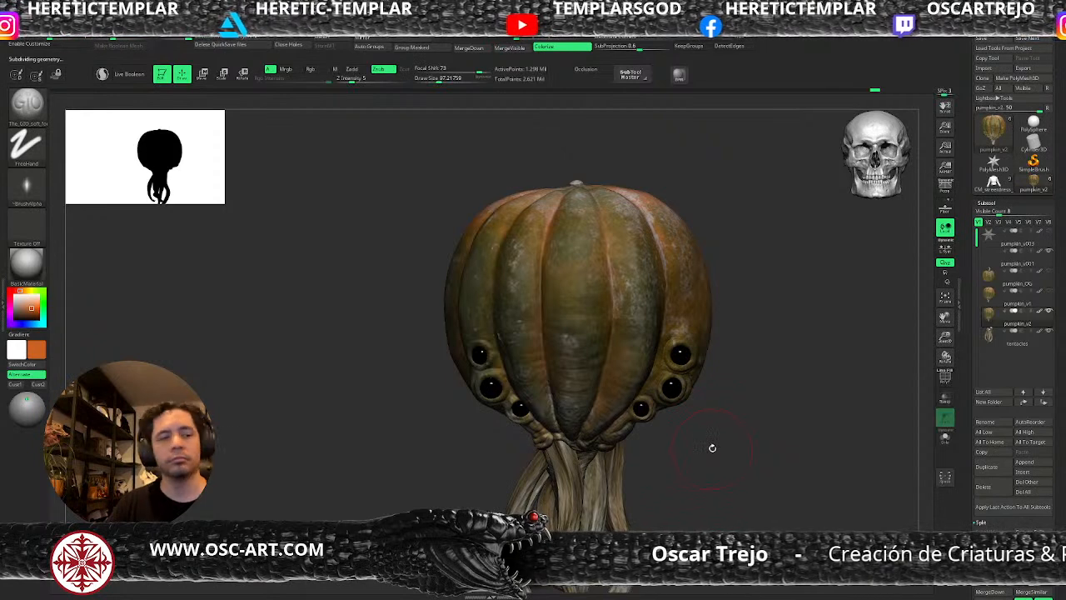
Adjust the shape of the flesh beside the eyes with the Move brush.
{"action": "left_click_drag", "start_coordinate": [712, 446], "coordinate": [655, 404]}
{"action": "key", "text": "b"}
{"action": "key", "text": "m"}
{"action": "key", "text": "v"}
{"action": "key", "text": "s"}
{"action": "left_click", "coordinate": [662, 406]}
Go down to subdivision level 2 and rework the rib beside the eyes with ClayBuildup at a draw size of about 62.
{"action": "key", "text": "b"}
{"action": "key", "text": "c"}
{"action": "key", "text": "b"}
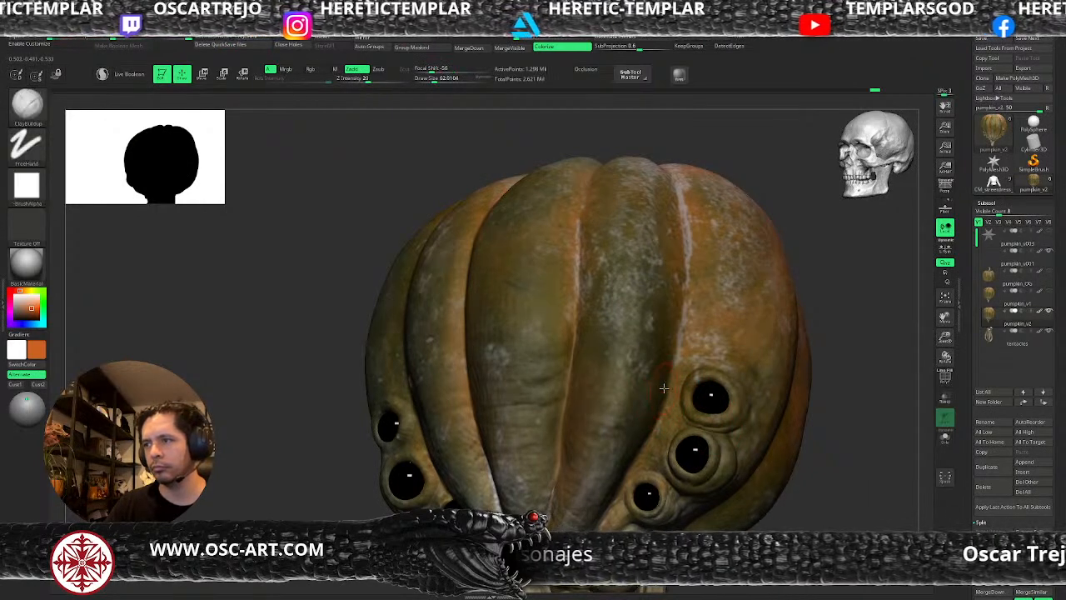
{"action": "key", "text": "shift+f"}
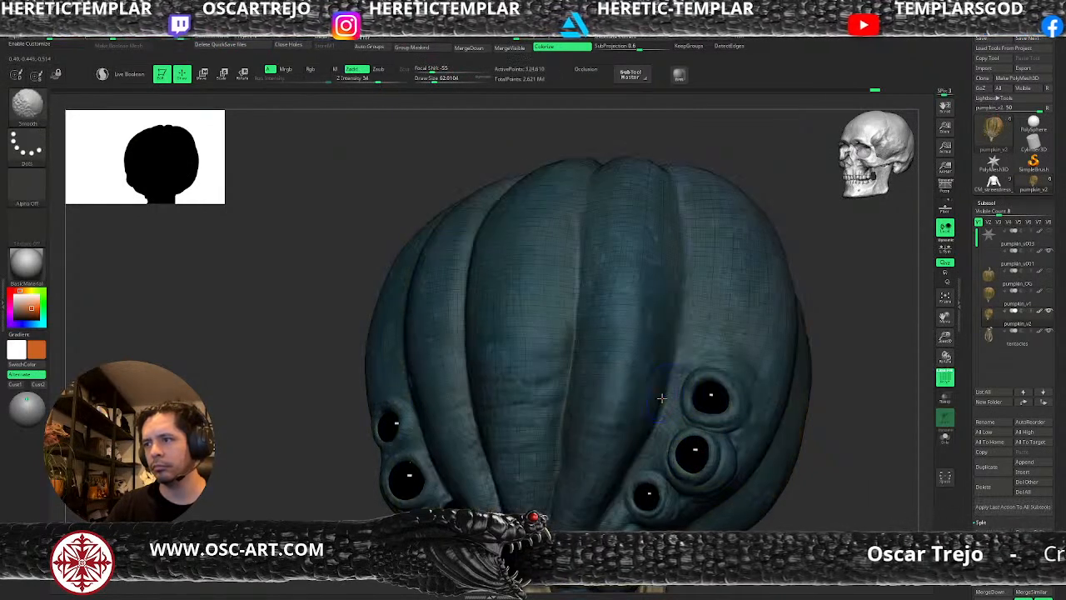
{"action": "key", "text": "shift+f"}
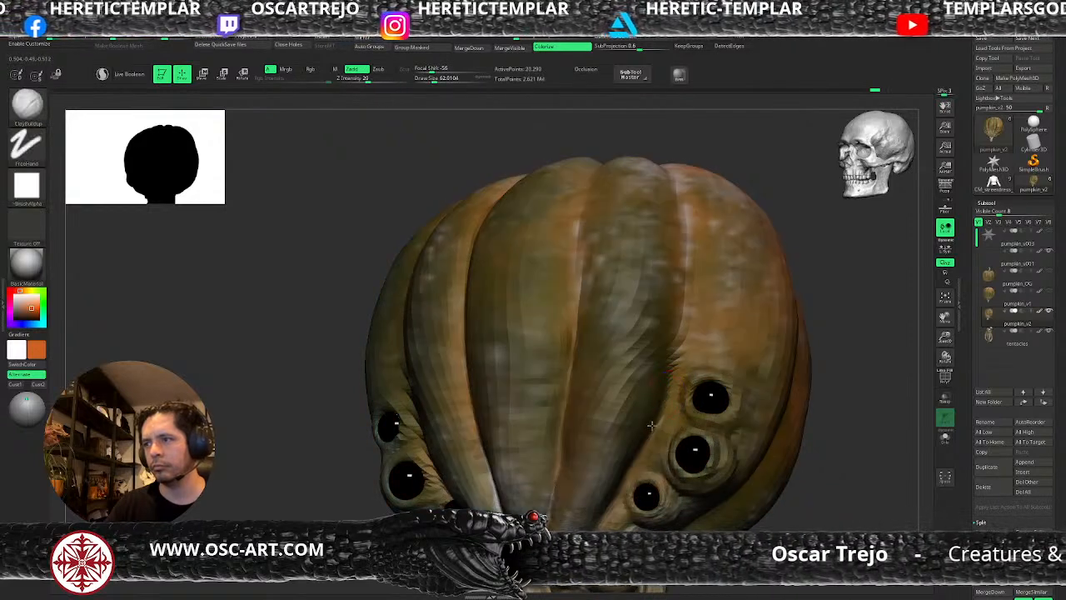
{"action": "left_click_drag", "start_coordinate": [667, 384], "coordinate": [639, 447]}
{"action": "key", "text": "d"}
{"action": "left_click_drag", "start_coordinate": [793, 527], "coordinate": [776, 509], "text": "alt"}
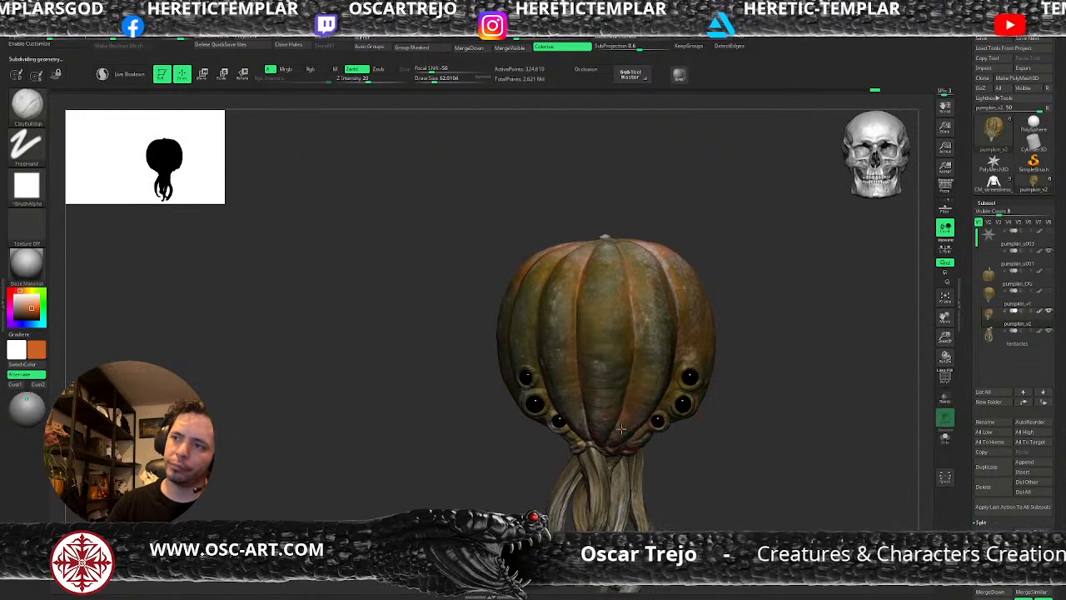
Mask small spots on the front ribs between the eyes at a draw size of about 33, and invert the mask.
{"action": "key", "text": "d"}
{"action": "left_click_drag", "start_coordinate": [691, 486], "coordinate": [735, 418], "text": "alt"}
{"action": "key", "text": "s"}
{"action": "left_click", "coordinate": [621, 362]}
{"action": "key", "text": "ctrl"}
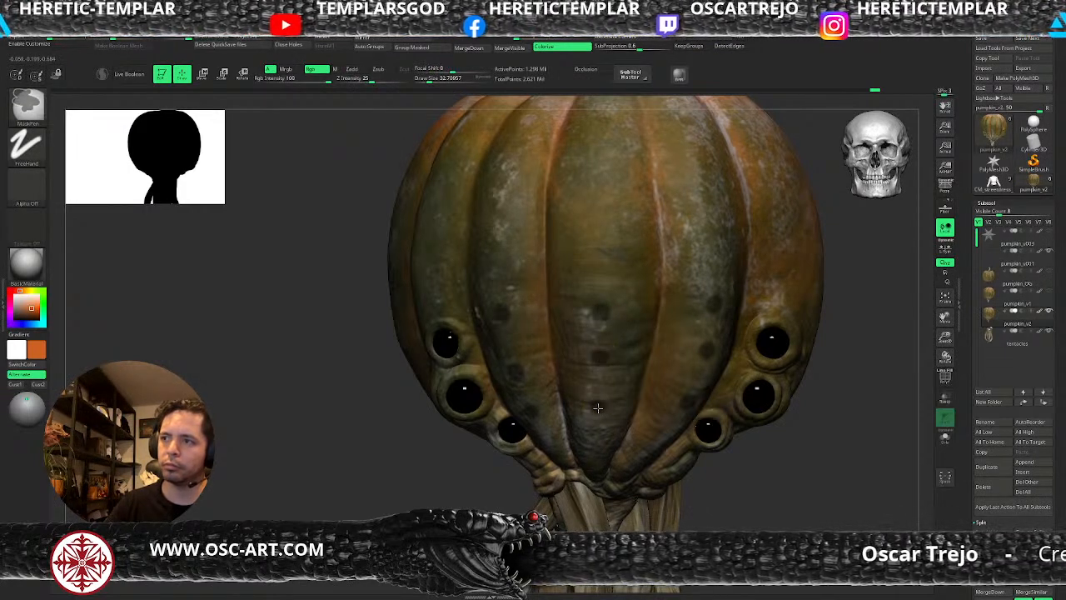
{"action": "mouse_move", "coordinate": [776, 509]}
{"action": "right_mouse_down", "text": "ctrl"}
{"action": "mouse_move", "coordinate": [740, 446]}
{"action": "mouse_move", "coordinate": [761, 425]}
{"action": "right_mouse_up", "text": "ctrl"}
{"action": "right_click_drag", "start_coordinate": [762, 426], "coordinate": [722, 428], "text": "ctrl"}
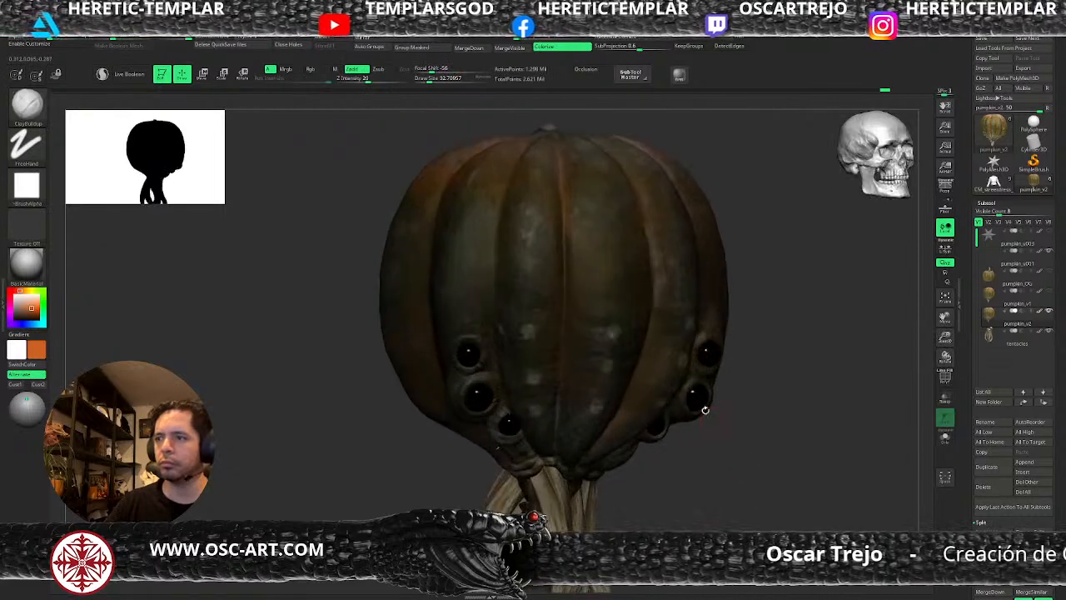
Try sculpting the unmasked spots on the front ribs with the Standard brush at a draw size of about 136, and undo the spots.
{"action": "key", "text": "b"}
{"action": "key", "text": "s"}
{"action": "key", "text": "t"}
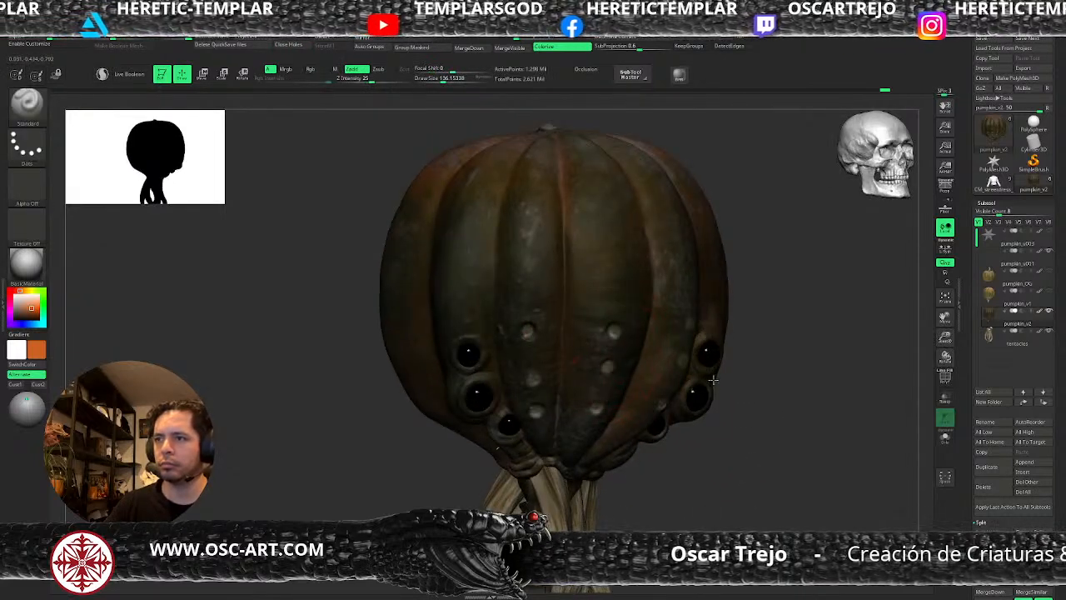
{"action": "right_click_drag", "start_coordinate": [580, 353], "coordinate": [752, 456]}
{"action": "key", "text": "ctrl+z"}
{"action": "key", "text": "ctrl+z"}
{"action": "key", "text": "ctrl+z"}
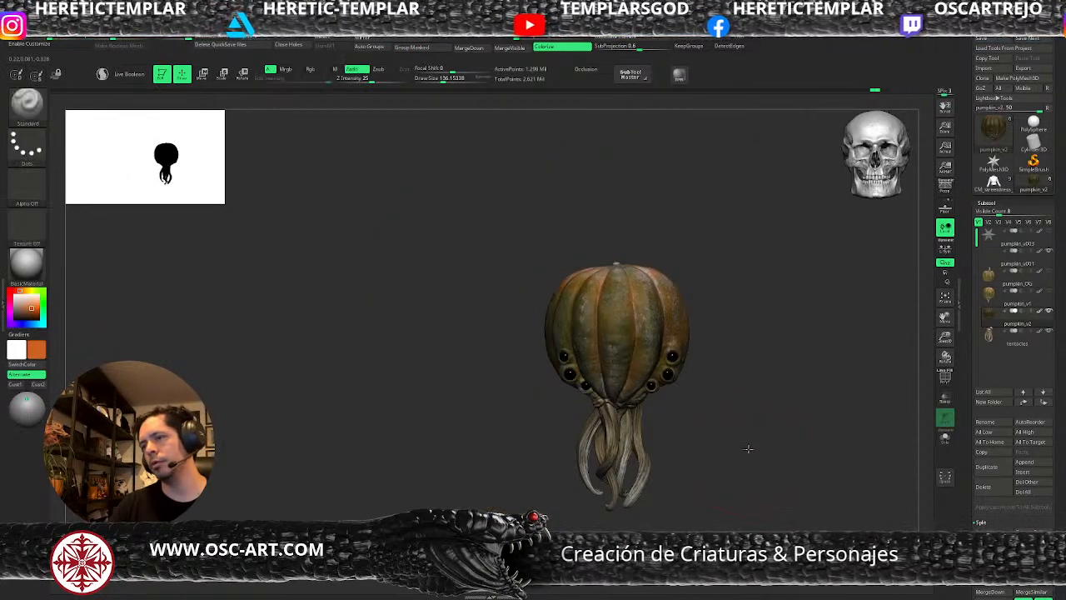
Carve small creases into the lower central rib with DamStandard at a draw size of about 49 on subdivision level 3.
{"action": "right_click_drag", "start_coordinate": [747, 450], "coordinate": [728, 490], "text": "ctrl"}
{"action": "left_click_drag", "start_coordinate": [638, 444], "coordinate": [644, 416]}
{"action": "key", "text": "b"}
{"action": "key", "text": "d"}
{"action": "key", "text": "s"}
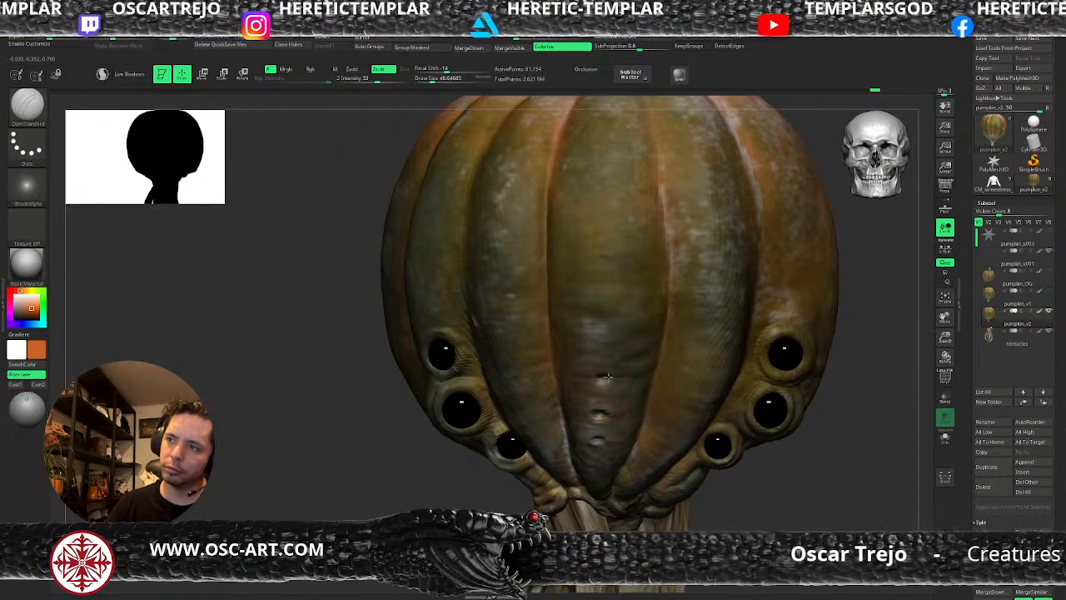
{"action": "mouse_move", "coordinate": [777, 499]}
{"action": "left_mouse_down", "text": "alt"}
{"action": "mouse_move", "coordinate": [752, 453]}
{"action": "mouse_move", "coordinate": [738, 453]}
{"action": "mouse_move", "coordinate": [733, 473]}
{"action": "left_mouse_up", "text": "alt"}
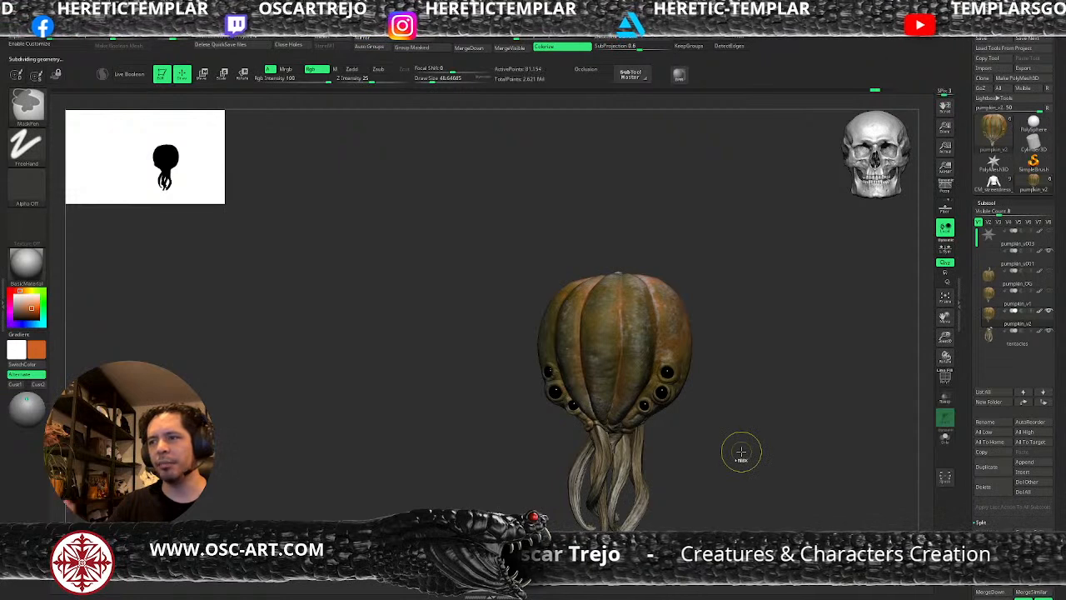
Select the tentacles subtool and reshape the tentacle tops under the back ribs with the Move brush at a draw size of about 51.
{"action": "mouse_move", "coordinate": [700, 460]}
{"action": "left_mouse_down"}
{"action": "mouse_move", "coordinate": [708, 467]}
{"action": "mouse_move", "coordinate": [747, 433]}
{"action": "mouse_move", "coordinate": [728, 405]}
{"action": "mouse_move", "coordinate": [733, 458]}
{"action": "mouse_move", "coordinate": [746, 473]}
{"action": "mouse_move", "coordinate": [821, 420]}
{"action": "mouse_move", "coordinate": [819, 456]}
{"action": "mouse_move", "coordinate": [833, 362]}
{"action": "mouse_move", "coordinate": [816, 443]}
{"action": "mouse_move", "coordinate": [837, 386]}
{"action": "mouse_move", "coordinate": [752, 450]}
{"action": "mouse_move", "coordinate": [636, 428]}
{"action": "left_mouse_up"}
{"action": "left_click", "coordinate": [986, 341]}
{"action": "key", "text": "b"}
{"action": "key", "text": "m"}
{"action": "key", "text": "v"}
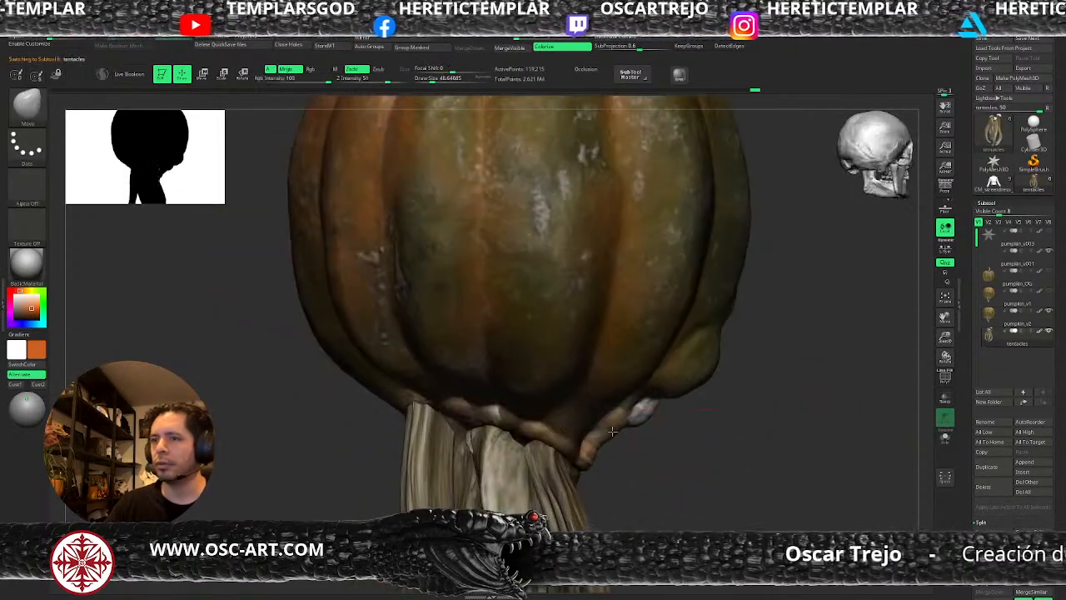
{"action": "mouse_move", "coordinate": [615, 439]}
{"action": "right_mouse_down"}
{"action": "mouse_move", "coordinate": [574, 437]}
{"action": "mouse_move", "coordinate": [538, 453]}
{"action": "mouse_move", "coordinate": [555, 433]}
{"action": "mouse_move", "coordinate": [697, 410]}
{"action": "mouse_move", "coordinate": [578, 412]}
{"action": "right_mouse_up"}
{"action": "key", "text": "s"}
{"action": "left_click", "coordinate": [574, 434]}
{"action": "right_click_drag", "start_coordinate": [672, 433], "coordinate": [627, 437]}
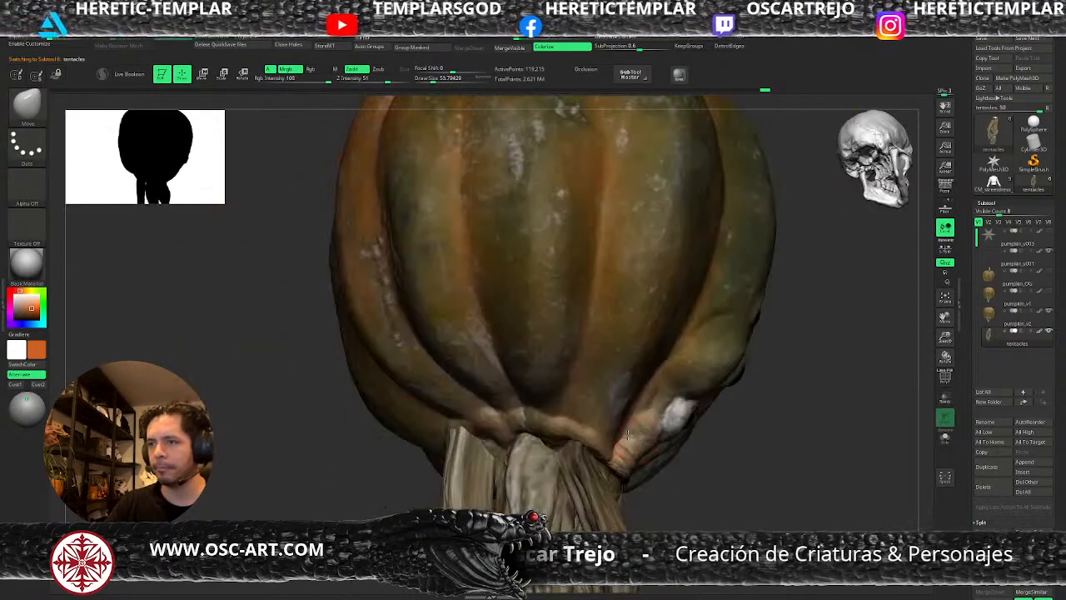
Reposition the upper tentacles beneath the head with the Move Topological brush at a draw size of about 105.
{"action": "mouse_move", "coordinate": [692, 474]}
{"action": "right_mouse_down", "text": "ctrl"}
{"action": "mouse_move", "coordinate": [713, 483]}
{"action": "mouse_move", "coordinate": [466, 503]}
{"action": "mouse_move", "coordinate": [550, 462]}
{"action": "right_mouse_up", "text": "ctrl"}
{"action": "key", "text": "s"}
{"action": "key", "text": "b"}
{"action": "key", "text": "m"}
{"action": "key", "text": "t"}
{"action": "key", "text": "s"}
{"action": "left_click_drag", "start_coordinate": [527, 451], "coordinate": [533, 451]}
{"action": "right_click_drag", "start_coordinate": [544, 433], "coordinate": [533, 469]}
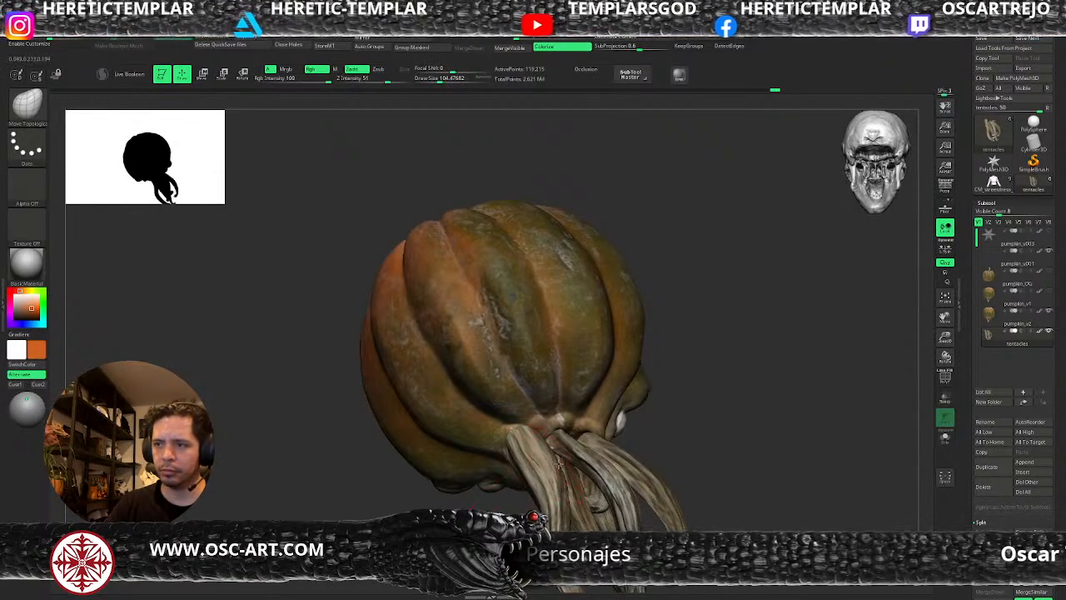
Adjust the upper tentacles where they meet the head with the Move Topological brush at draw sizes of about 217 and 154.
{"action": "right_click_drag", "start_coordinate": [551, 464], "coordinate": [498, 456]}
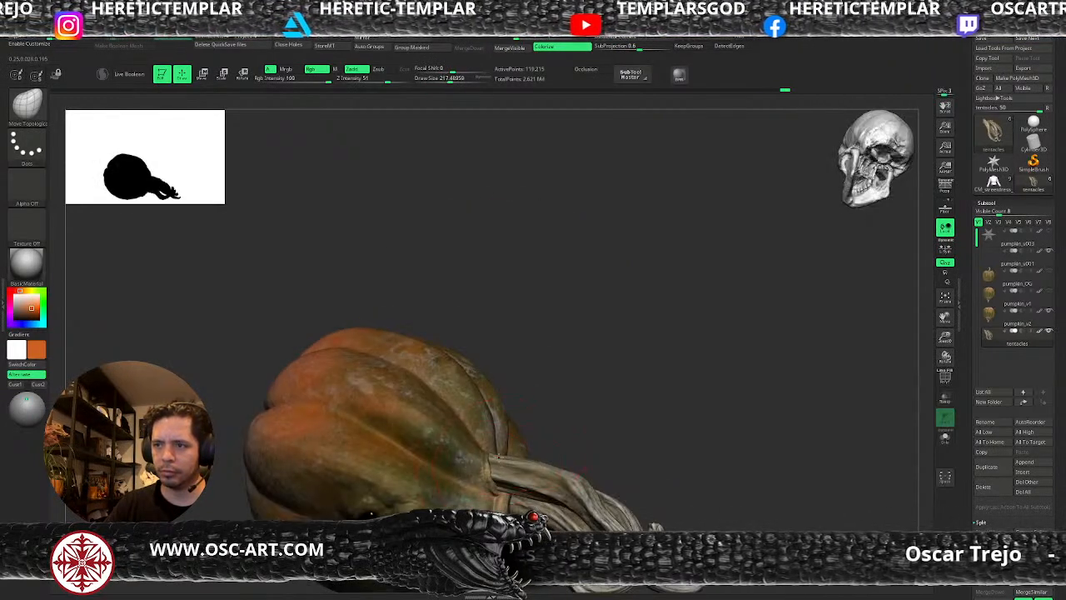
{"action": "right_click_drag", "start_coordinate": [594, 447], "coordinate": [534, 468]}
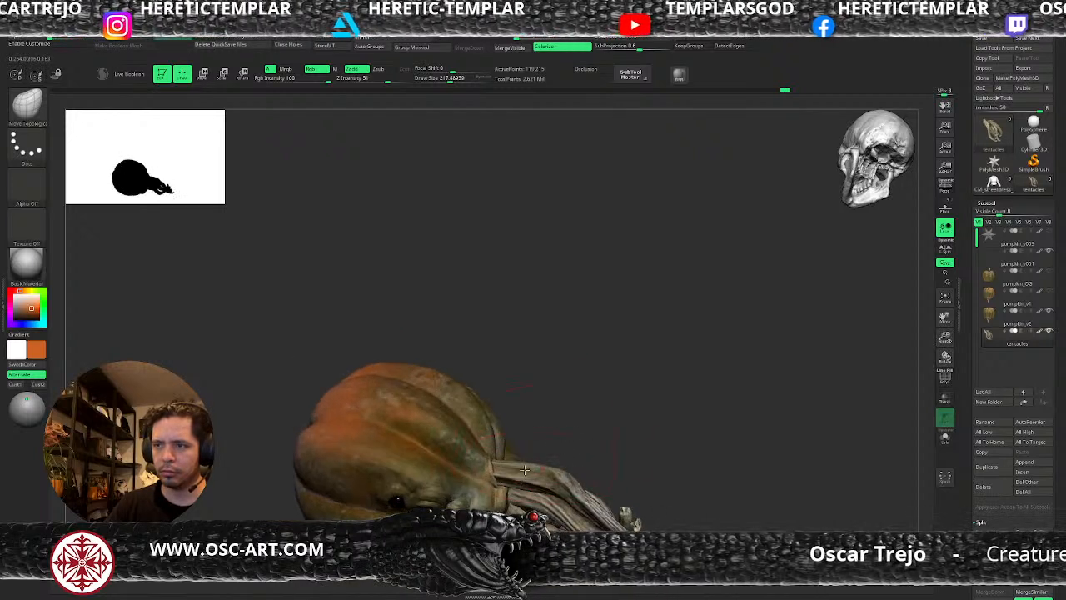
{"action": "key", "text": "bracketleft"}
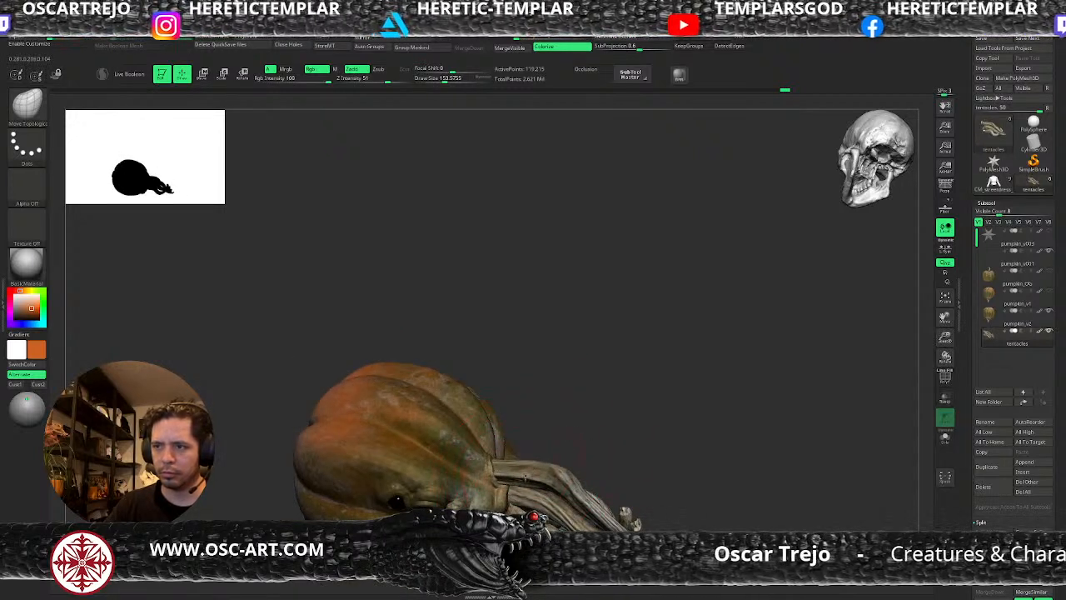
{"action": "right_click_drag", "start_coordinate": [528, 471], "coordinate": [530, 457]}
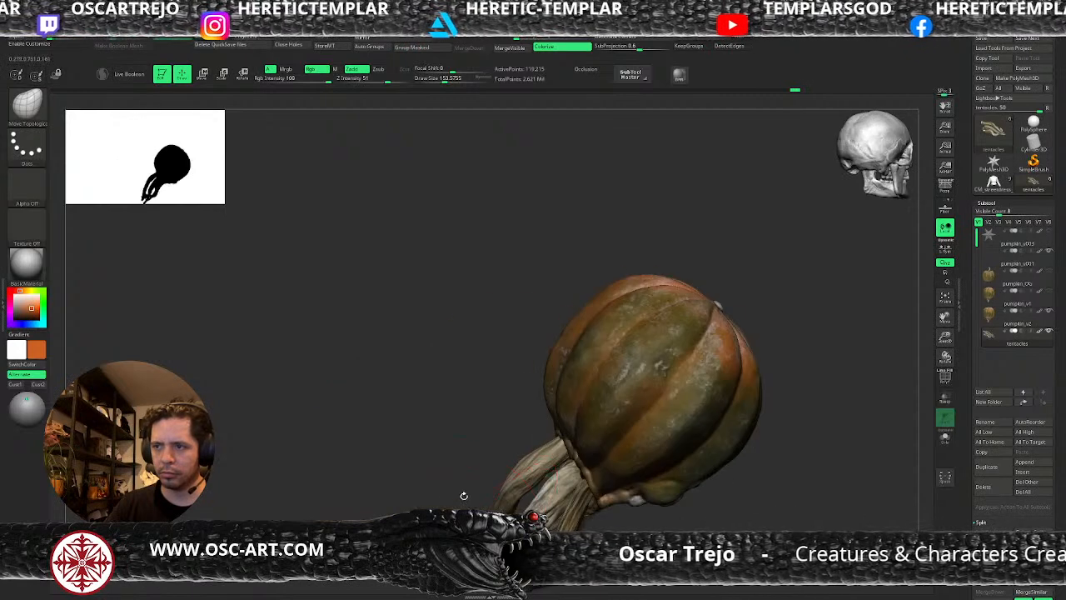
Refine the shape of the tentacle tops beneath the head with the Move brush at a draw size of about 108.
{"action": "key", "text": "bracketleft"}
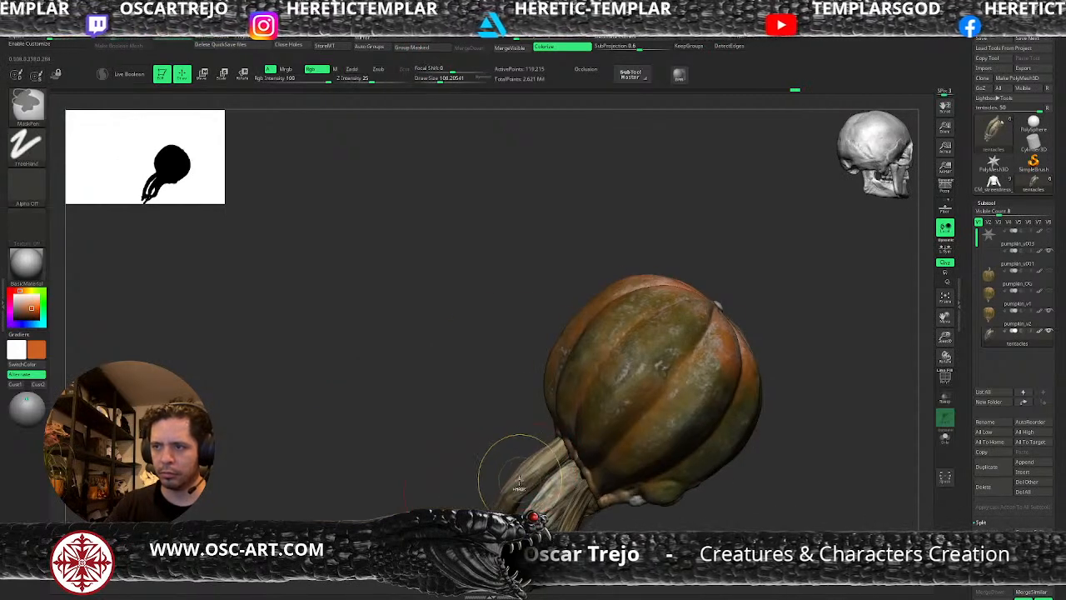
{"action": "right_click_drag", "start_coordinate": [481, 489], "coordinate": [595, 500]}
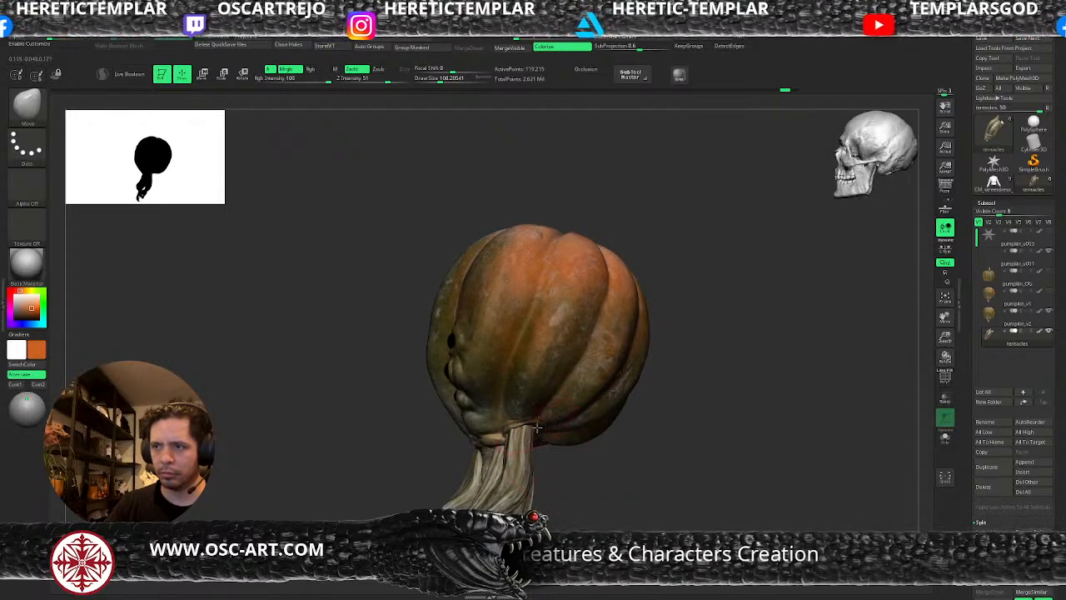
{"action": "mouse_move", "coordinate": [570, 465]}
{"action": "right_mouse_down"}
{"action": "mouse_move", "coordinate": [602, 467]}
{"action": "mouse_move", "coordinate": [577, 466]}
{"action": "right_mouse_up"}
{"action": "key", "text": "s"}
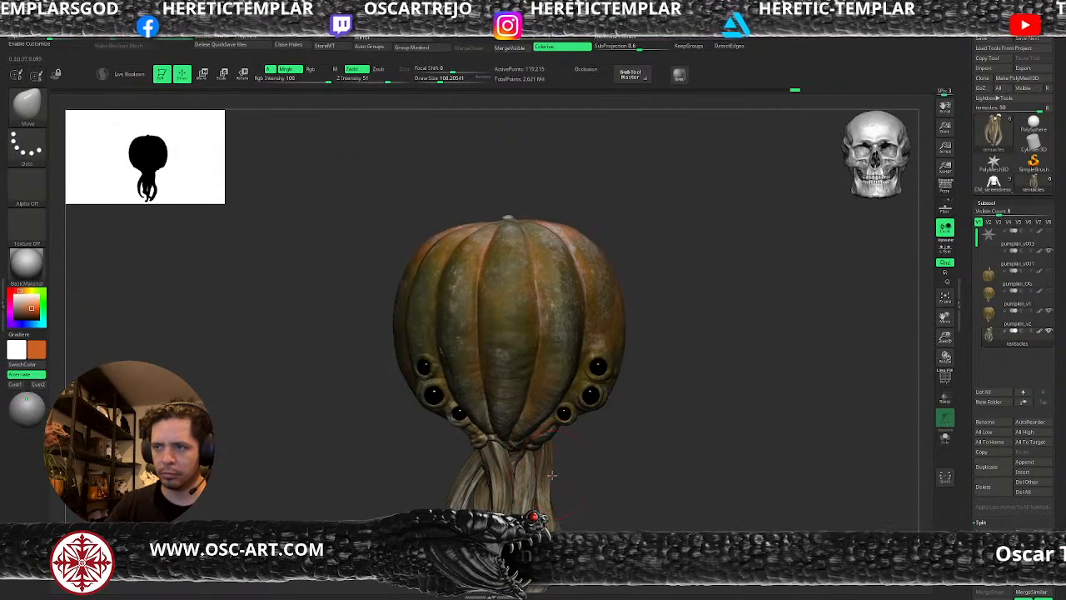
{"action": "mouse_move", "coordinate": [568, 494]}
{"action": "right_mouse_down", "text": "ctrl"}
{"action": "mouse_move", "coordinate": [590, 507]}
{"action": "mouse_move", "coordinate": [615, 441]}
{"action": "right_mouse_up", "text": "ctrl"}
{"action": "mouse_move", "coordinate": [615, 442]}
{"action": "right_mouse_down", "text": "ctrl"}
{"action": "mouse_move", "coordinate": [607, 431]}
{"action": "mouse_move", "coordinate": [619, 416]}
{"action": "mouse_move", "coordinate": [635, 422]}
{"action": "mouse_move", "coordinate": [577, 418]}
{"action": "mouse_move", "coordinate": [452, 466]}
{"action": "mouse_move", "coordinate": [421, 468]}
{"action": "mouse_move", "coordinate": [685, 438]}
{"action": "mouse_move", "coordinate": [673, 442]}
{"action": "mouse_move", "coordinate": [700, 473]}
{"action": "right_mouse_up", "text": "ctrl"}
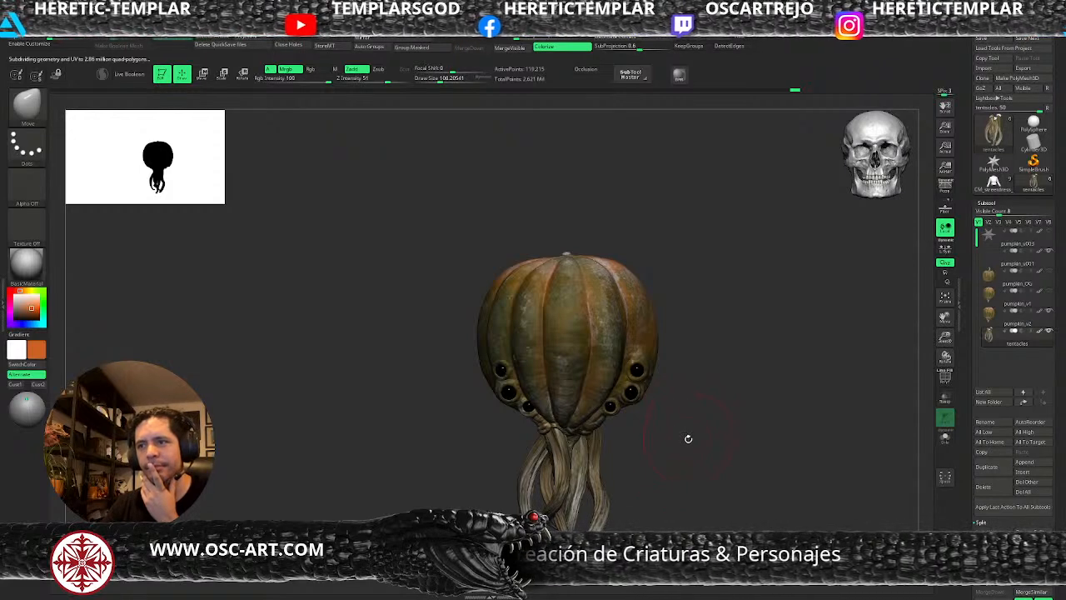
Select the pumpkin_v2 subtool with the ClayBuildup brush at a draw size of about 49 and lower it one subdivision level.
{"action": "right_click_drag", "start_coordinate": [691, 443], "coordinate": [625, 424]}
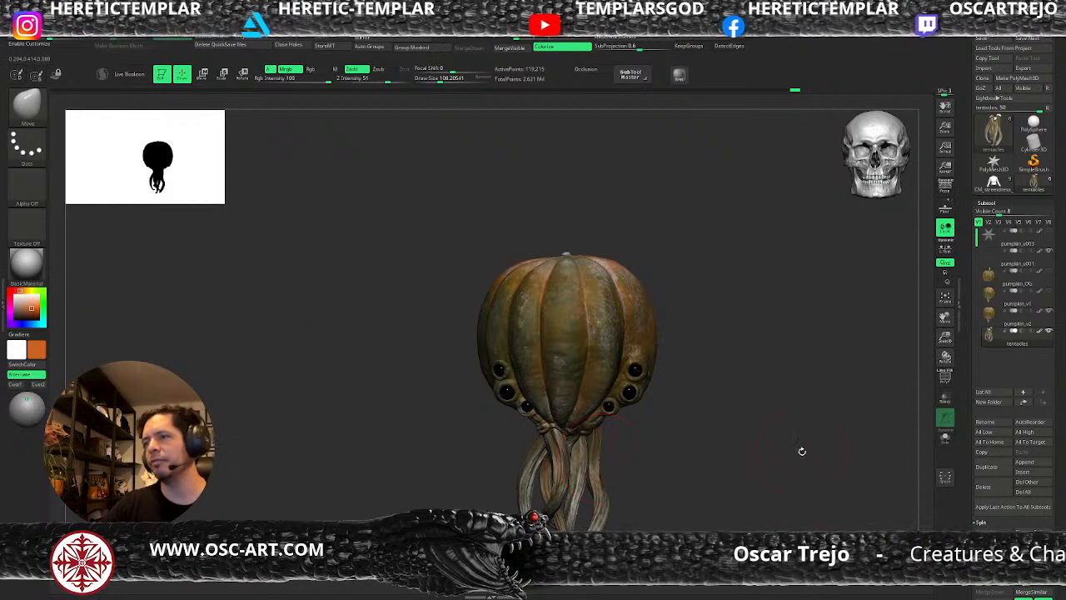
{"action": "mouse_move", "coordinate": [672, 399]}
{"action": "right_mouse_down", "text": "alt"}
{"action": "mouse_move", "coordinate": [665, 440]}
{"action": "mouse_move", "coordinate": [698, 479]}
{"action": "right_mouse_up", "text": "alt"}
{"action": "key", "text": "b"}
{"action": "key", "text": "c"}
{"action": "key", "text": "b"}
{"action": "key", "text": "bracketleft"}
{"action": "key", "text": "bracketleft"}
{"action": "left_click", "coordinate": [576, 321], "text": "alt"}
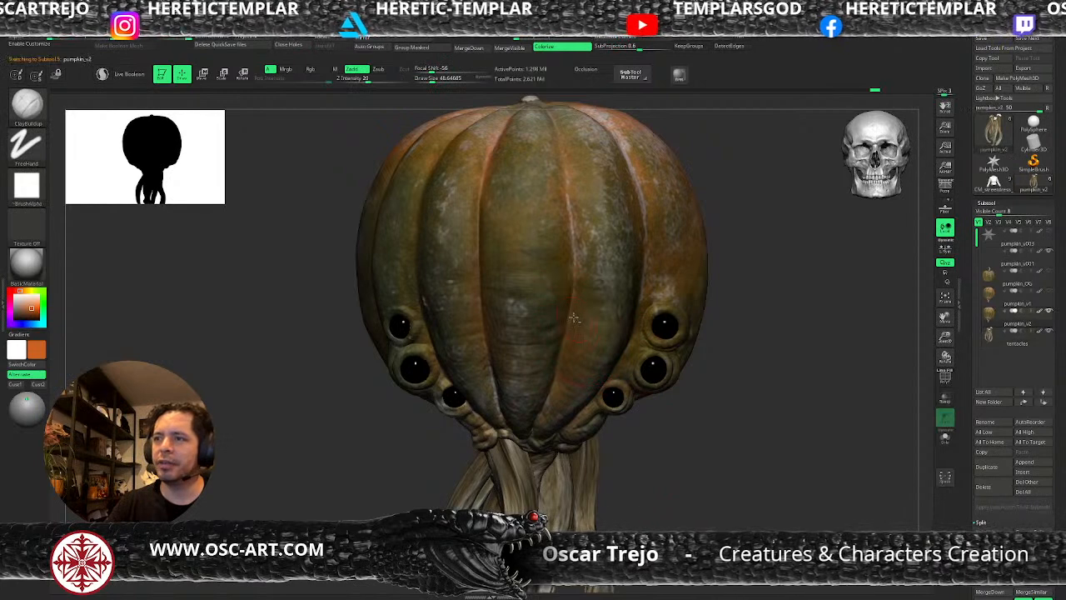
{"action": "key", "text": "ctrl+z"}
{"action": "key", "text": "shift+d"}
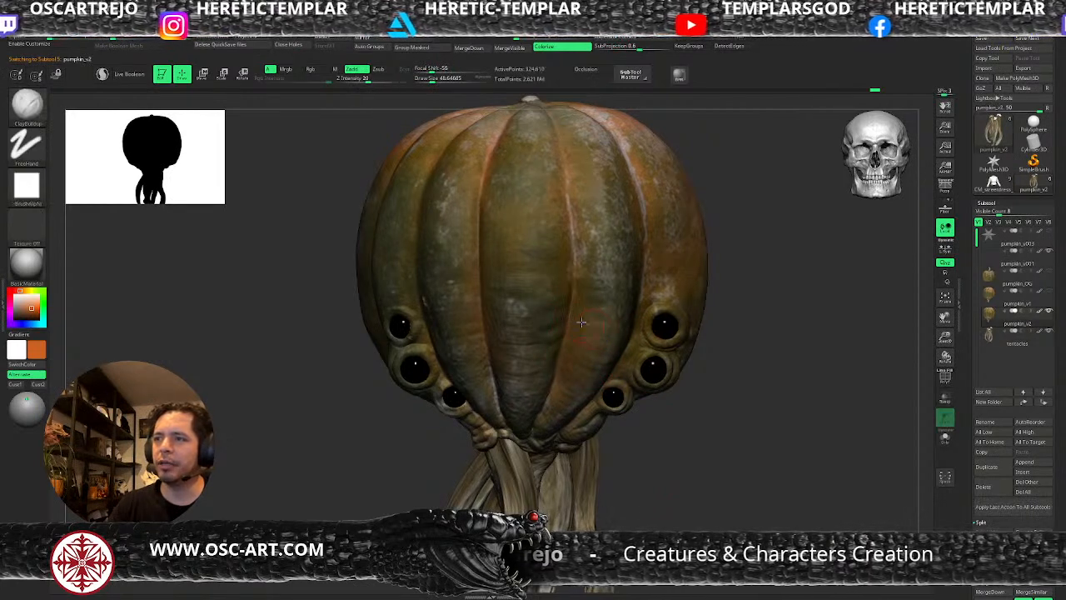
Switch to the The_GIO_soft brush at a draw size of about 49 and lower the pumpkin by another subdivision level.
{"action": "key", "text": "b"}
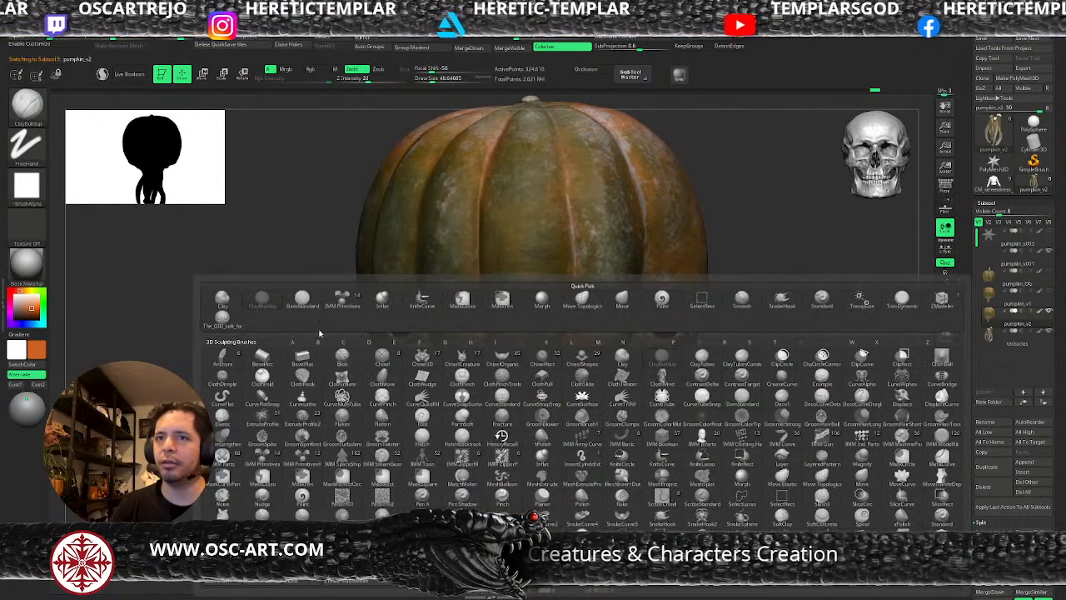
{"action": "left_click", "coordinate": [222, 318]}
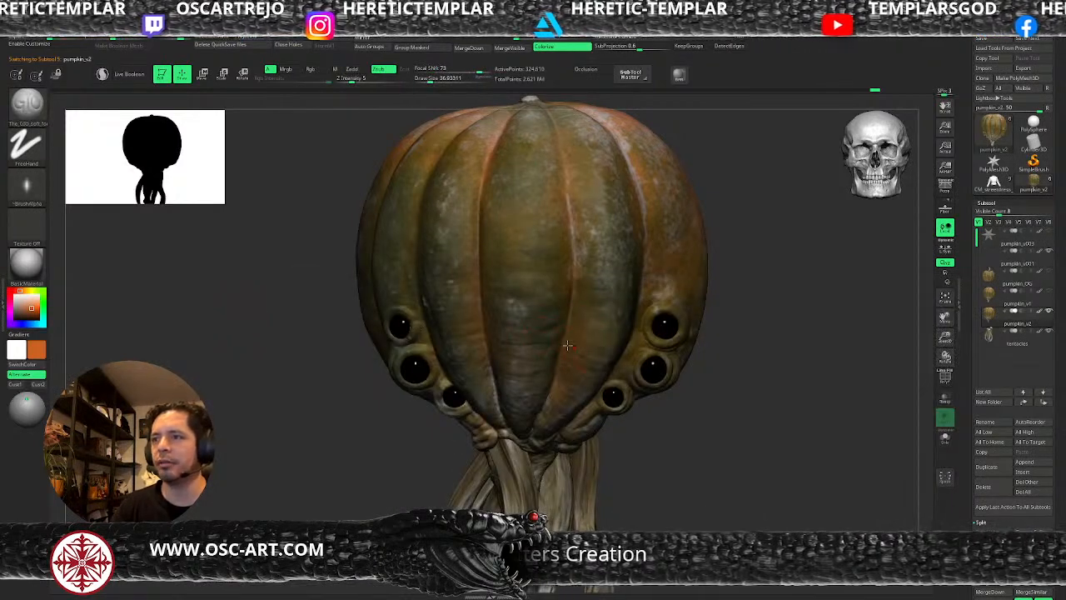
{"action": "key", "text": "shift+d"}
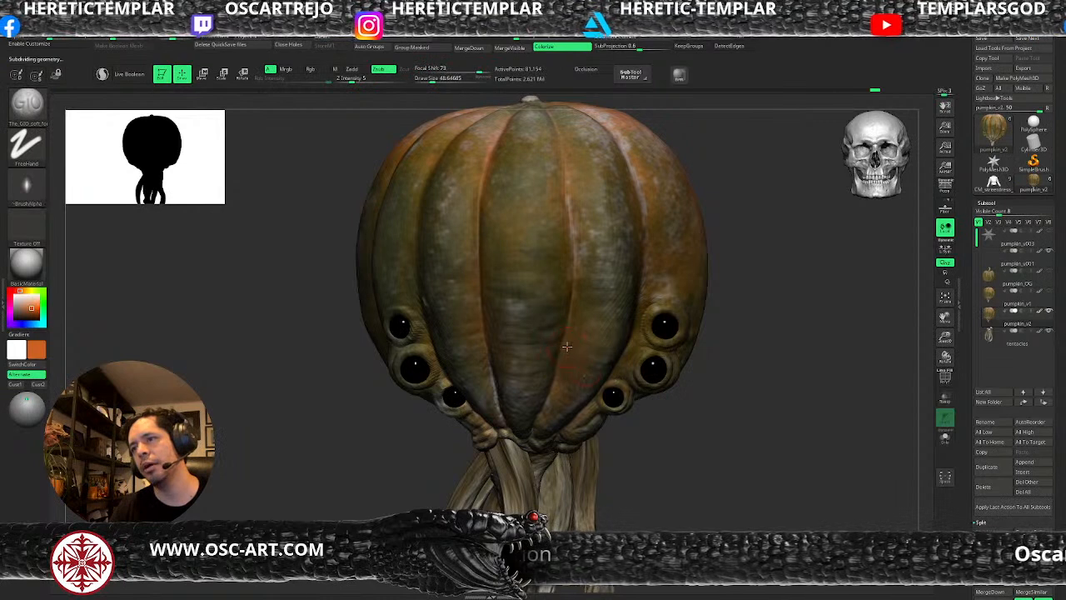
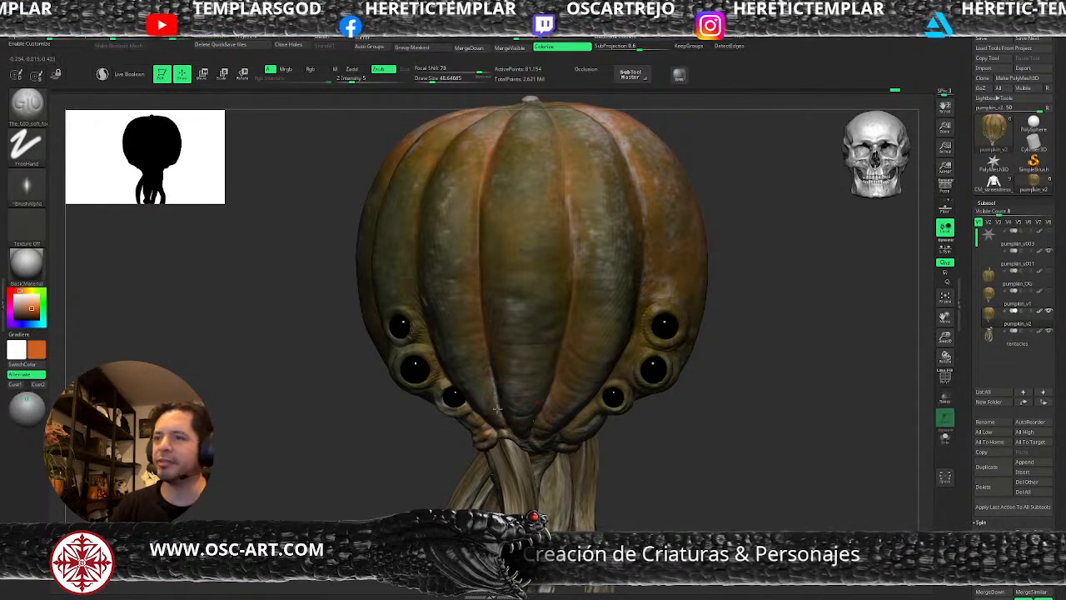
Soften the lower end of the front rib crease with The_GIO_soft brush and return the pumpkin to subdivision level 5.
{"action": "left_click_drag", "start_coordinate": [497, 414], "coordinate": [496, 392], "text": "shift"}
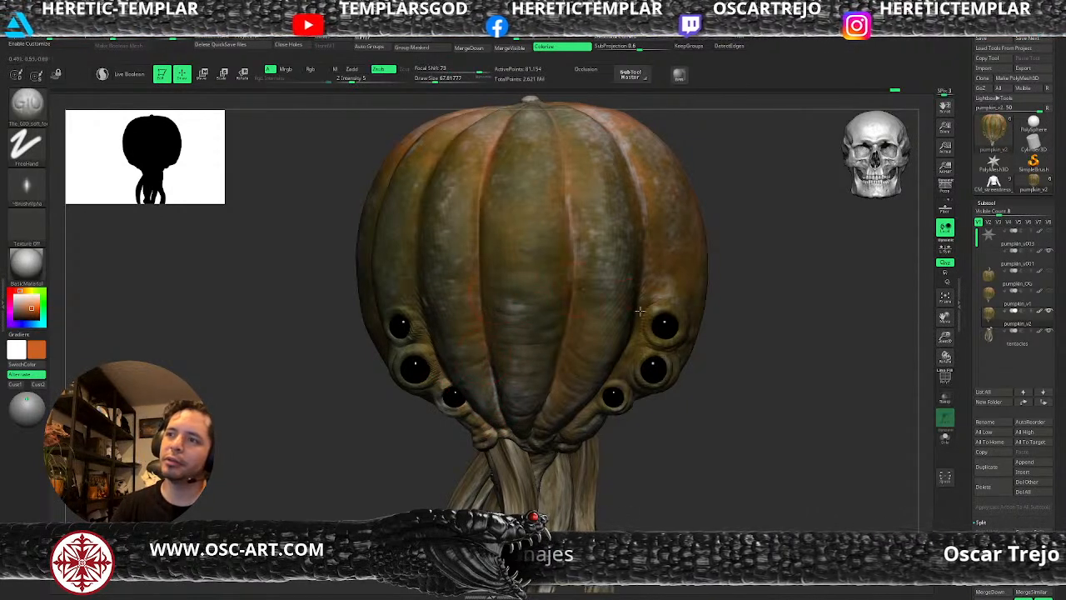
{"action": "key", "text": "ctrl+d"}
{"action": "key", "text": "f"}
{"action": "left_click_drag", "start_coordinate": [669, 321], "coordinate": [688, 372], "text": "alt"}
{"action": "key", "text": "f"}
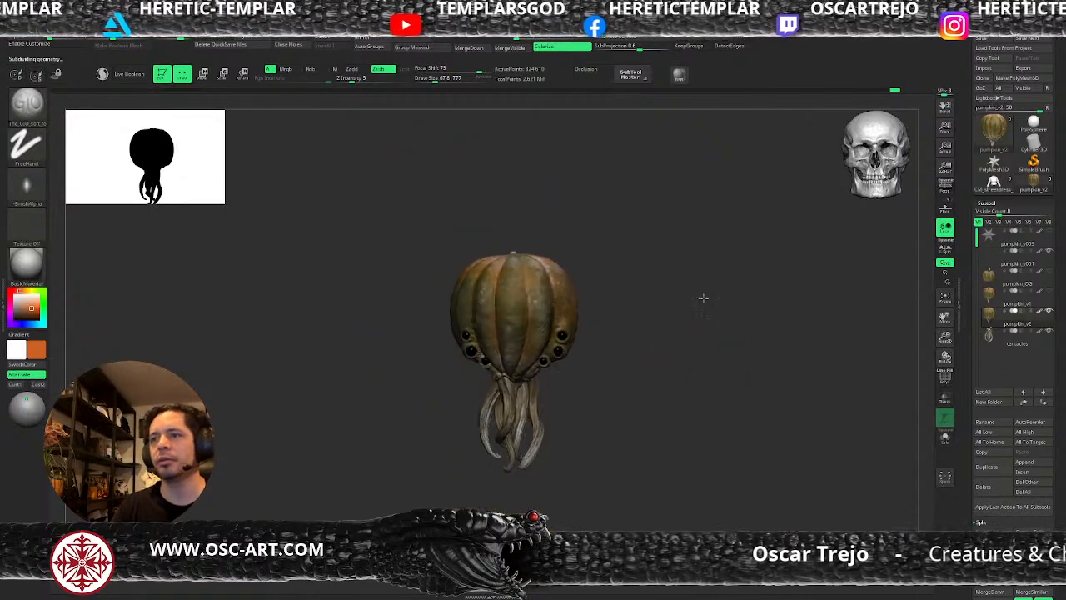
{"action": "left_click_drag", "start_coordinate": [707, 300], "coordinate": [714, 345], "text": "alt"}
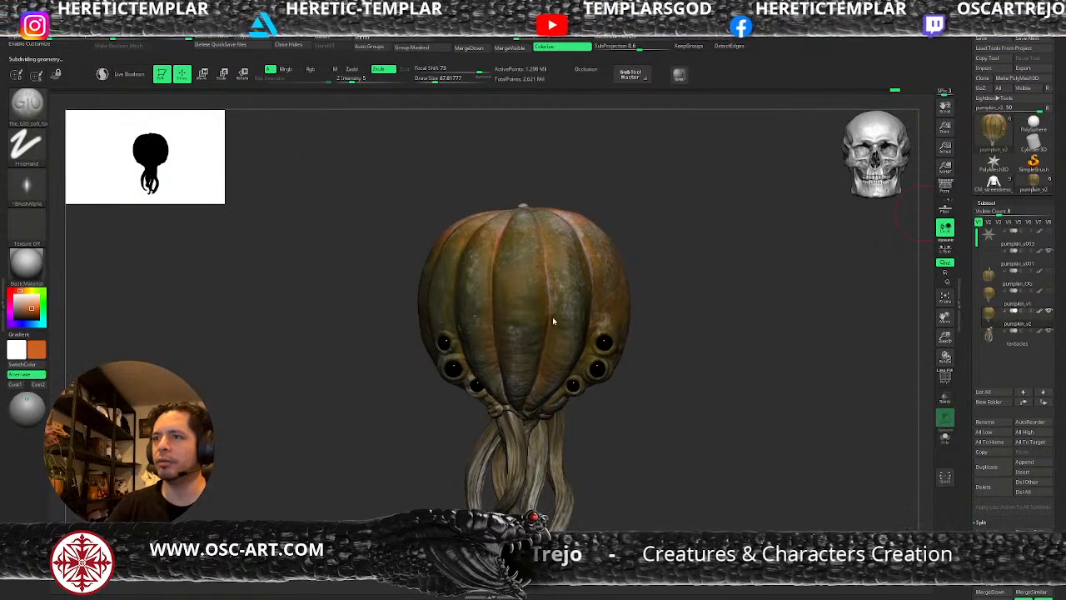
Save the project and bake all sculpting layers of the pumpkin_v2 subtool.
{"action": "key", "text": "ctrl+s"}
{"action": "scroll", "coordinate": [993, 388], "scroll_direction": "down", "scroll_amount": 10}
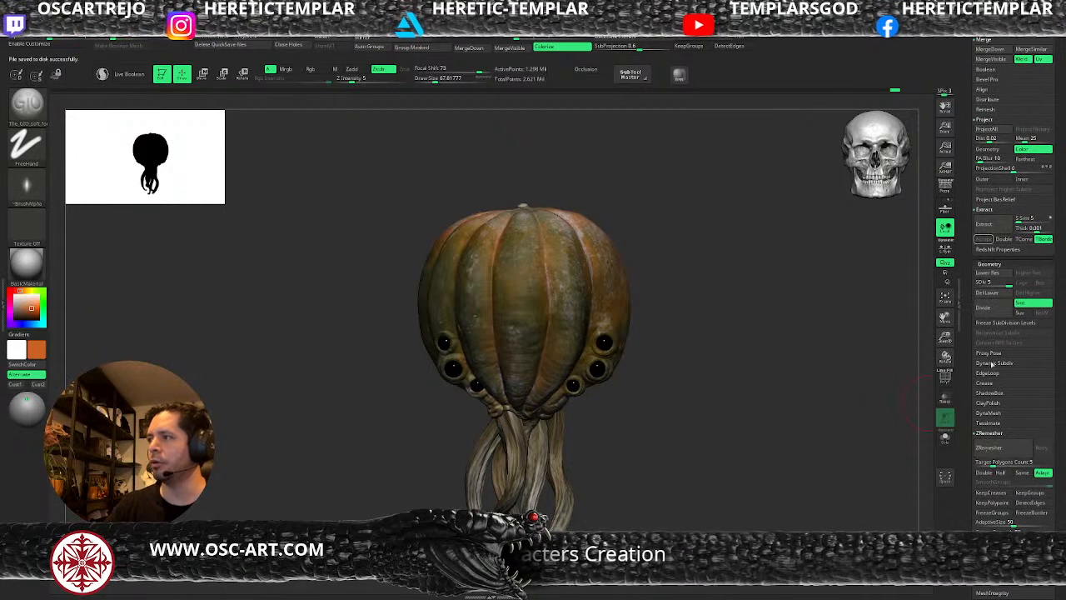
{"action": "scroll", "coordinate": [976, 312], "scroll_direction": "down", "scroll_amount": 5}
{"action": "scroll", "coordinate": [977, 313], "scroll_direction": "down", "scroll_amount": 3}
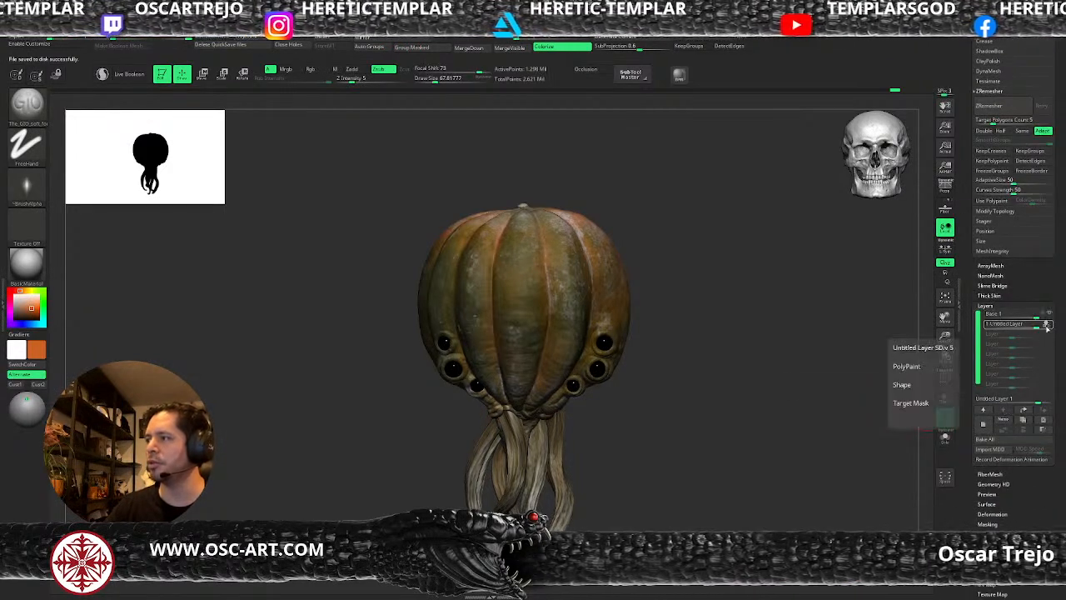
{"action": "left_click", "coordinate": [989, 439]}
Turn the pumpkin to its top and align the Spotlight pumpkin photo's stem area with the model's stem.
{"action": "left_click_drag", "start_coordinate": [709, 323], "coordinate": [696, 429], "text": "alt"}
{"action": "key", "text": "shift+z"}
{"action": "left_click_drag", "start_coordinate": [598, 375], "coordinate": [546, 426]}
{"action": "key", "text": "z"}
{"action": "left_click_drag", "start_coordinate": [755, 322], "coordinate": [686, 424]}
{"action": "key", "text": "shift+z"}
{"action": "left_click_drag", "start_coordinate": [539, 420], "coordinate": [535, 498]}
{"action": "left_click_drag", "start_coordinate": [495, 417], "coordinate": [498, 420]}
{"action": "key", "text": "z"}
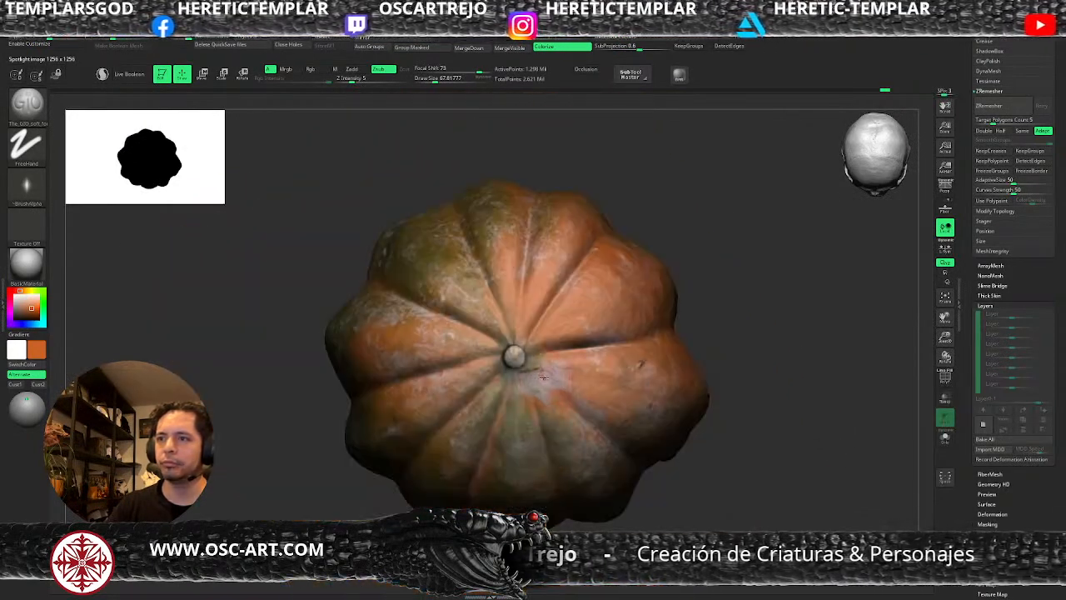
Undo the stray sculpting stroke and project the photo's colour around the stem with the Paint brush at RGB intensity 43.
{"action": "left_click_drag", "start_coordinate": [525, 358], "coordinate": [525, 365]}
{"action": "key", "text": "ctrl+z"}
{"action": "key", "text": "s"}
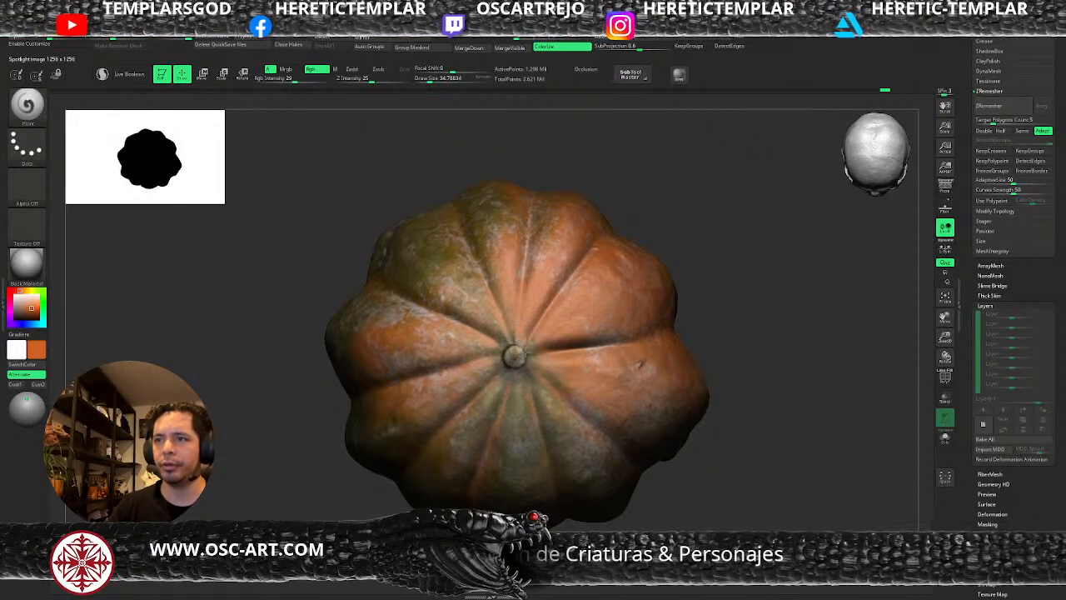
{"action": "key", "text": "space"}
{"action": "left_click_drag", "start_coordinate": [521, 380], "coordinate": [530, 380]}
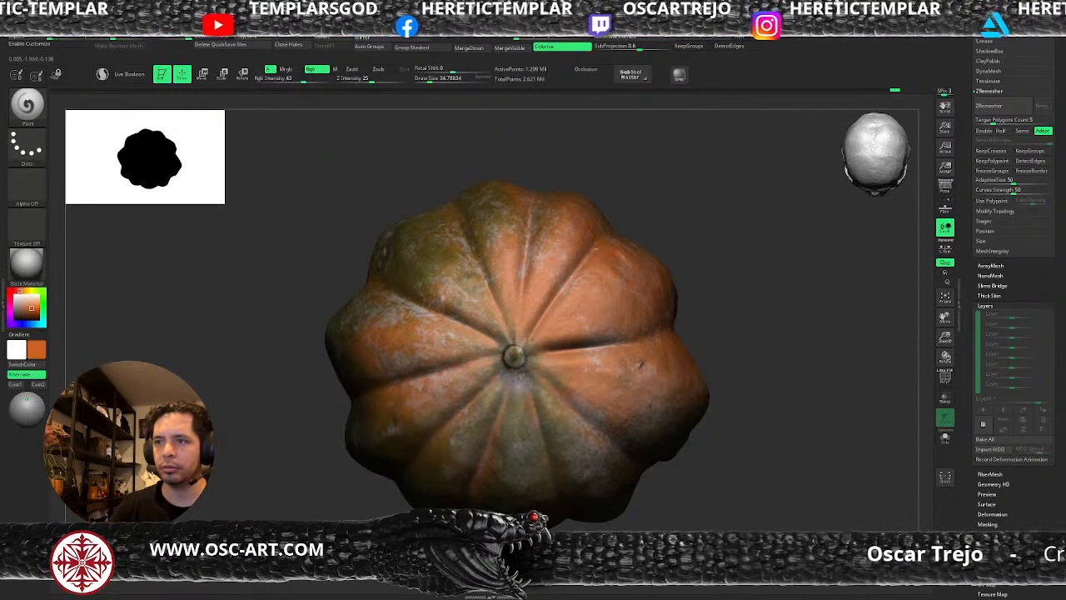
Shift the Spotlight photo over the stem area and project more colour there at RGB intensity 85.
{"action": "key", "text": "shift+z"}
{"action": "left_click_drag", "start_coordinate": [517, 520], "coordinate": [471, 452]}
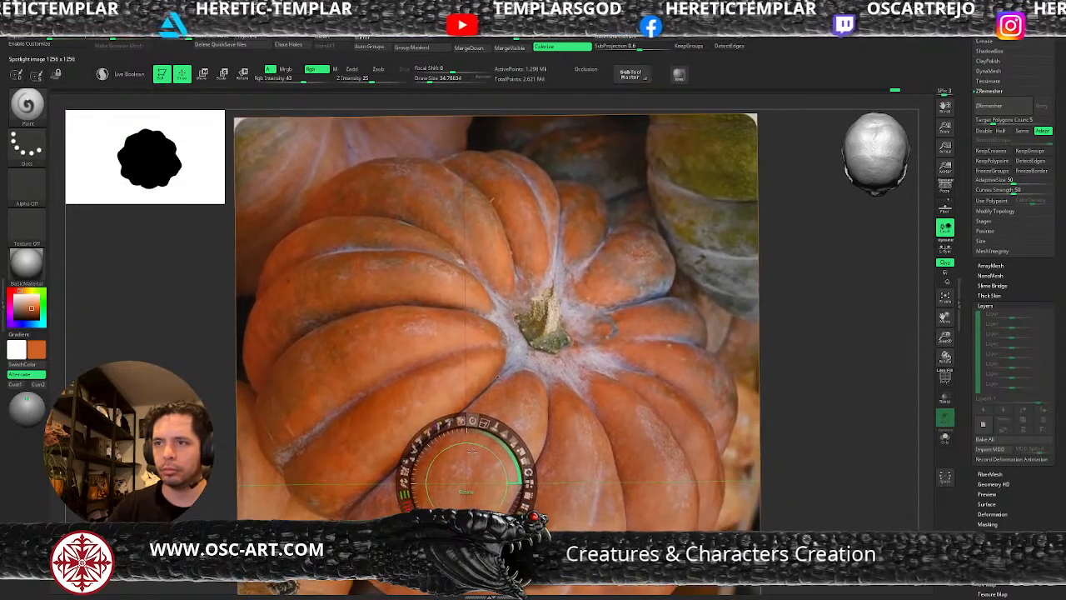
{"action": "key", "text": "shift+z"}
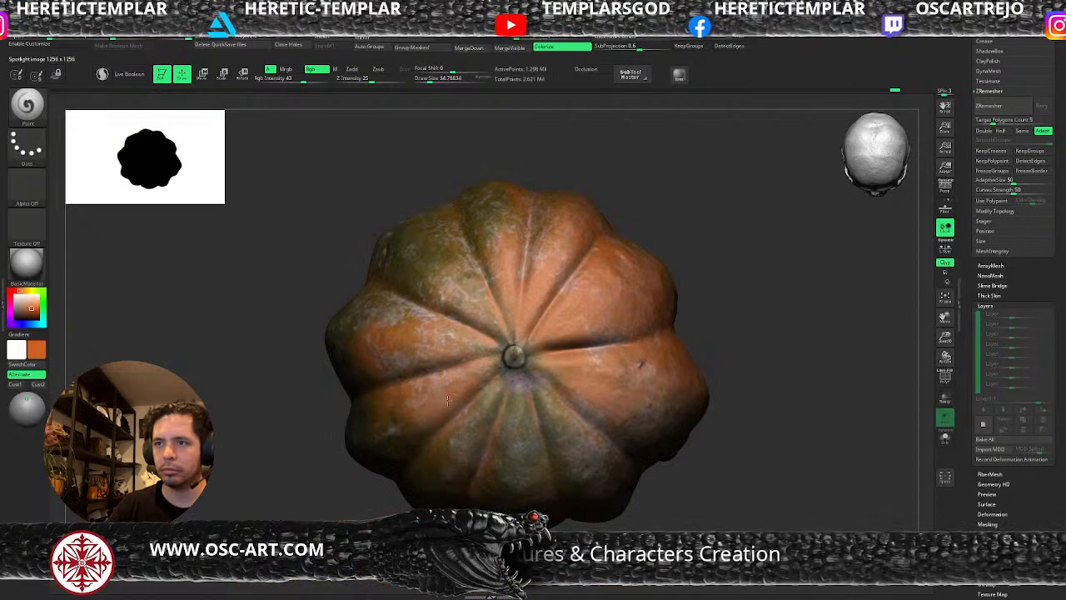
{"action": "key", "text": "space"}
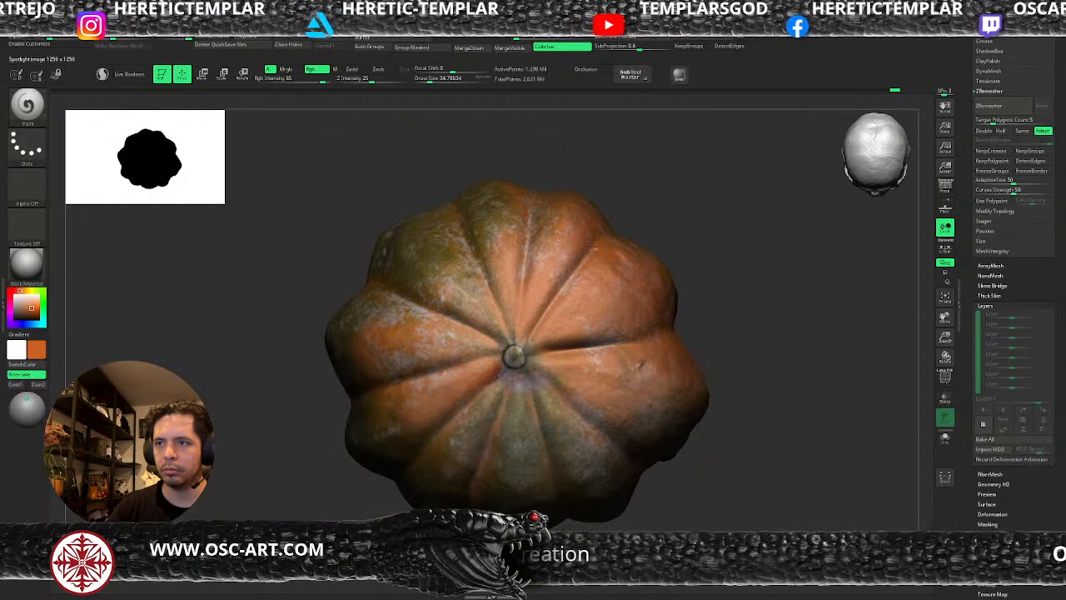
{"action": "left_click_drag", "start_coordinate": [374, 505], "coordinate": [553, 389]}
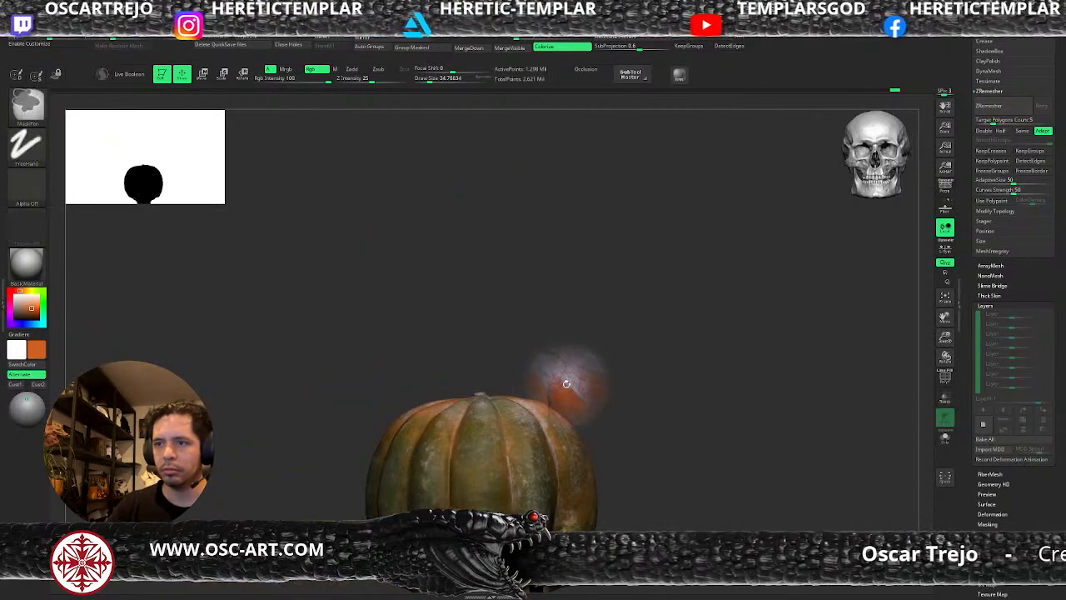
Move and rotate the Spotlight pumpkin photo so its orange ribs lie over the front of the pumpkin.
{"action": "key", "text": "z"}
{"action": "left_click_drag", "start_coordinate": [487, 478], "coordinate": [534, 500]}
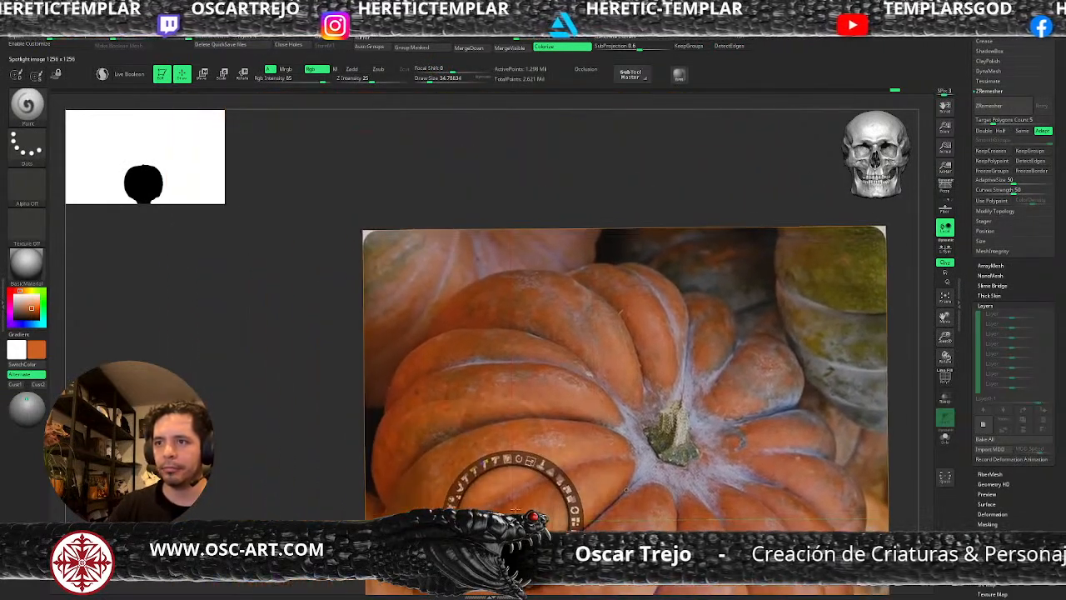
{"action": "left_click_drag", "start_coordinate": [517, 464], "coordinate": [463, 493]}
{"action": "left_click_drag", "start_coordinate": [504, 513], "coordinate": [530, 468]}
{"action": "key", "text": "shift+z"}
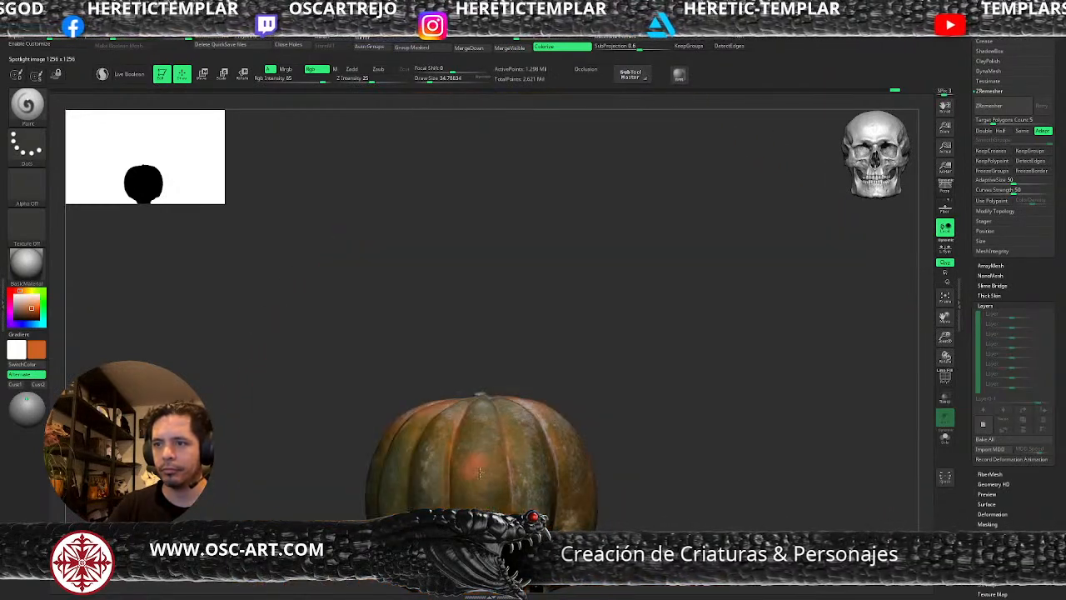
Assign Alpha 08 to the Paint brush and project orange onto the front ribs at draw sizes of about 85 and 107.
{"action": "left_click", "coordinate": [20, 203]}
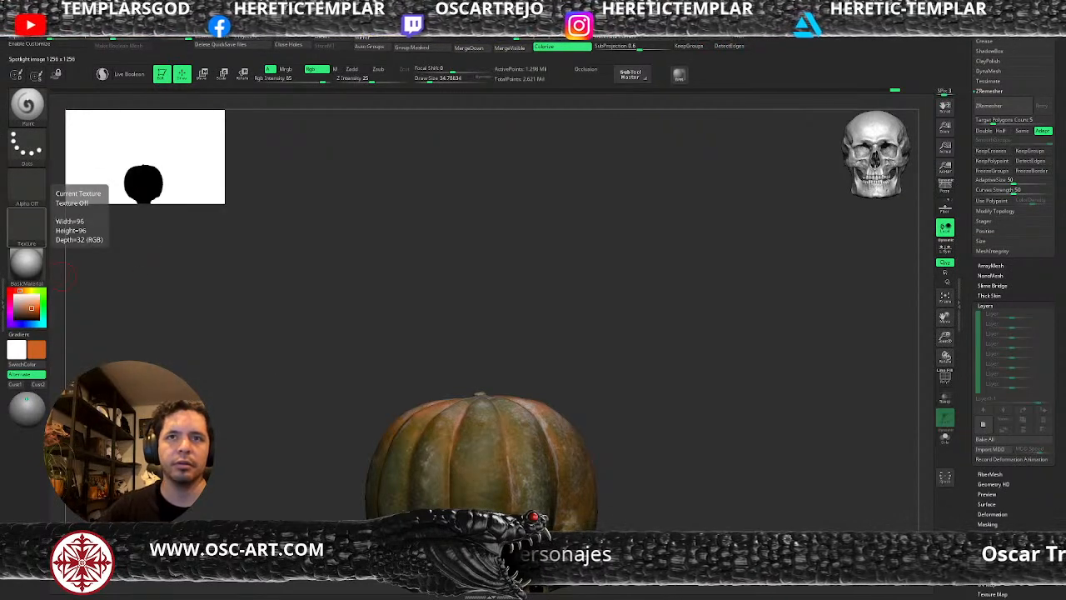
{"action": "left_click", "coordinate": [26, 226]}
{"action": "left_click", "coordinate": [26, 187]}
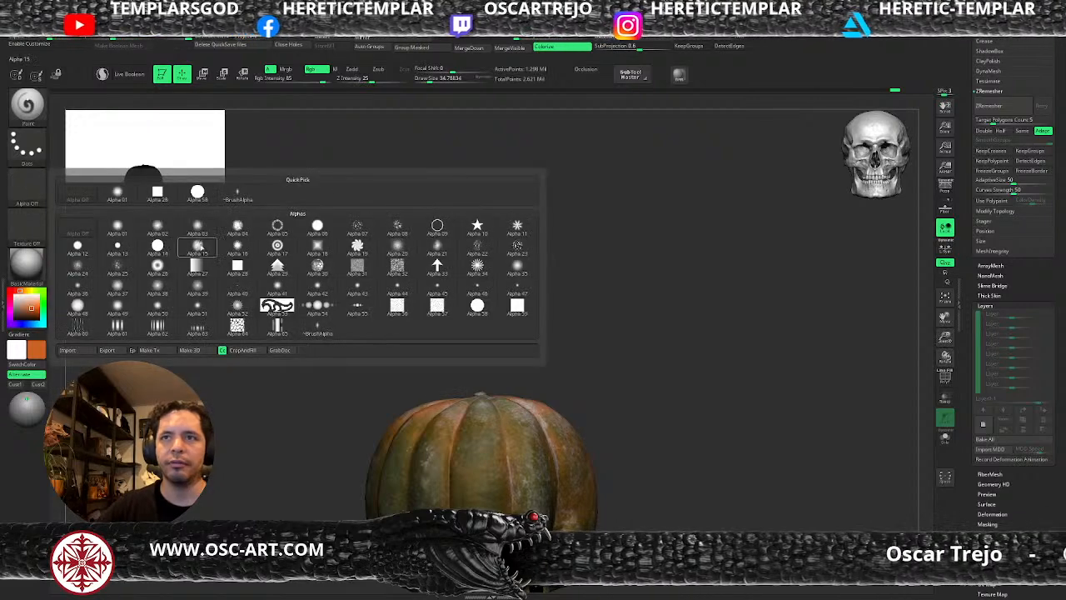
{"action": "left_click", "coordinate": [398, 227]}
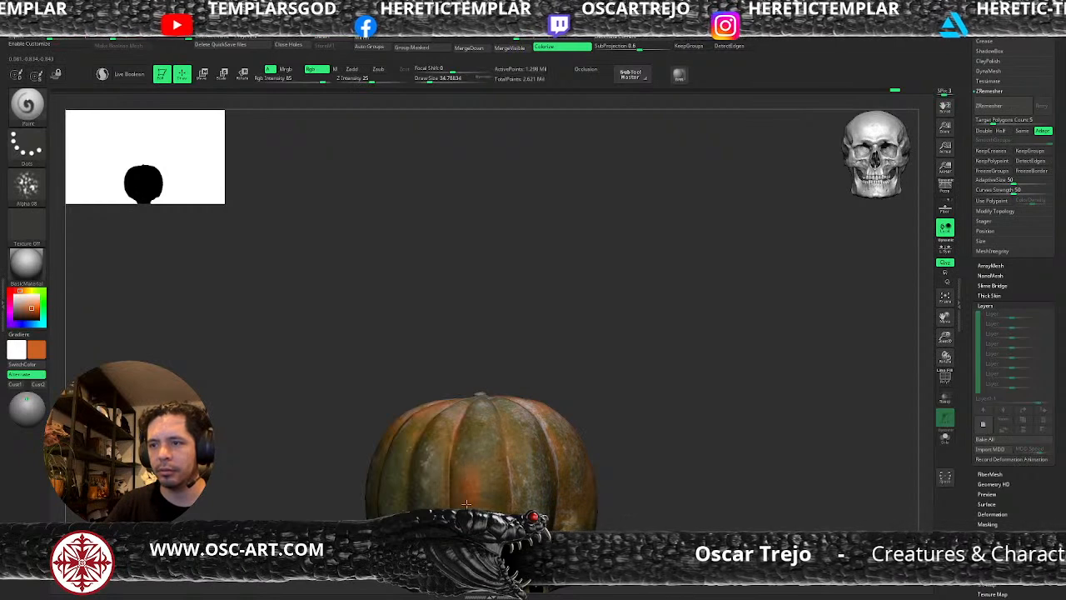
{"action": "left_click", "coordinate": [438, 80]}
{"action": "left_click_drag", "start_coordinate": [484, 503], "coordinate": [483, 430]}
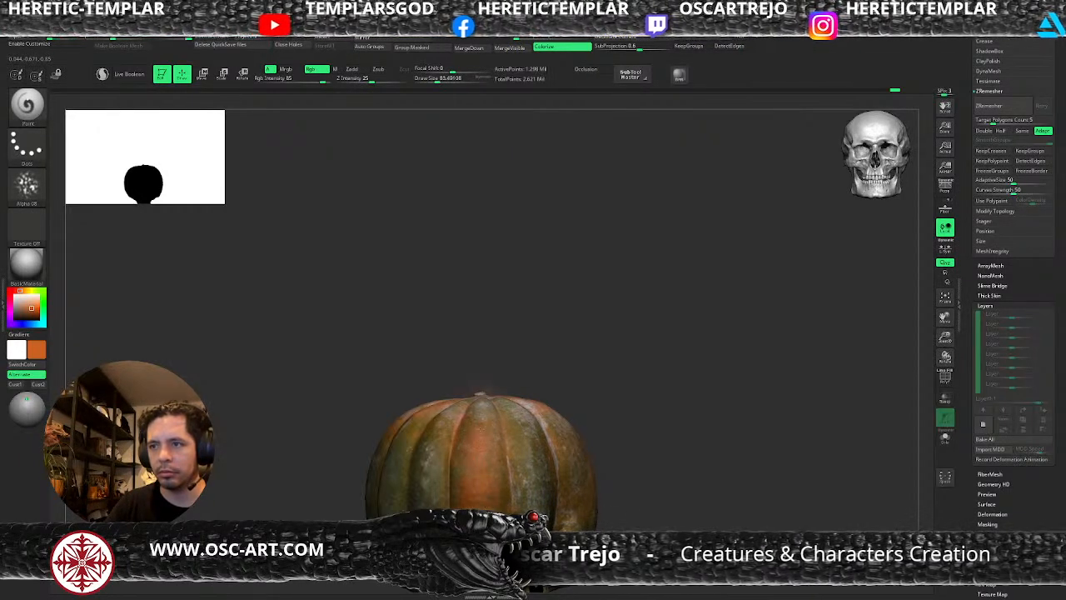
{"action": "left_click", "coordinate": [431, 80]}
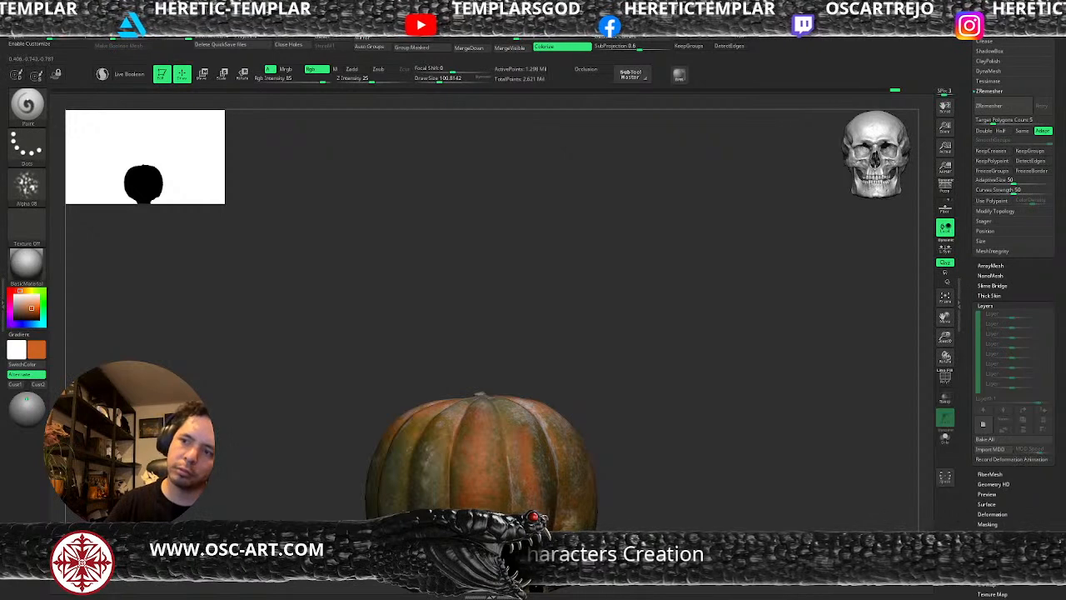
{"action": "left_click_drag", "start_coordinate": [461, 432], "coordinate": [421, 470]}
Reposition the Spotlight photo and project orange onto the left front ribs at draw sizes of about 57 and 87.
{"action": "key", "text": "shift+z"}
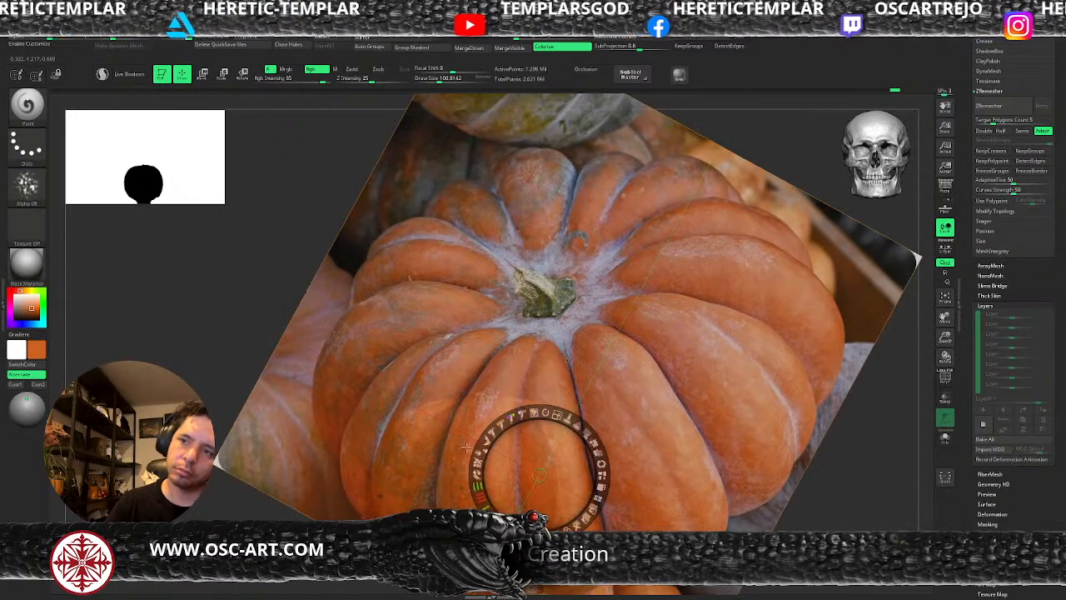
{"action": "left_click_drag", "start_coordinate": [527, 462], "coordinate": [553, 463]}
{"action": "key", "text": "shift+z"}
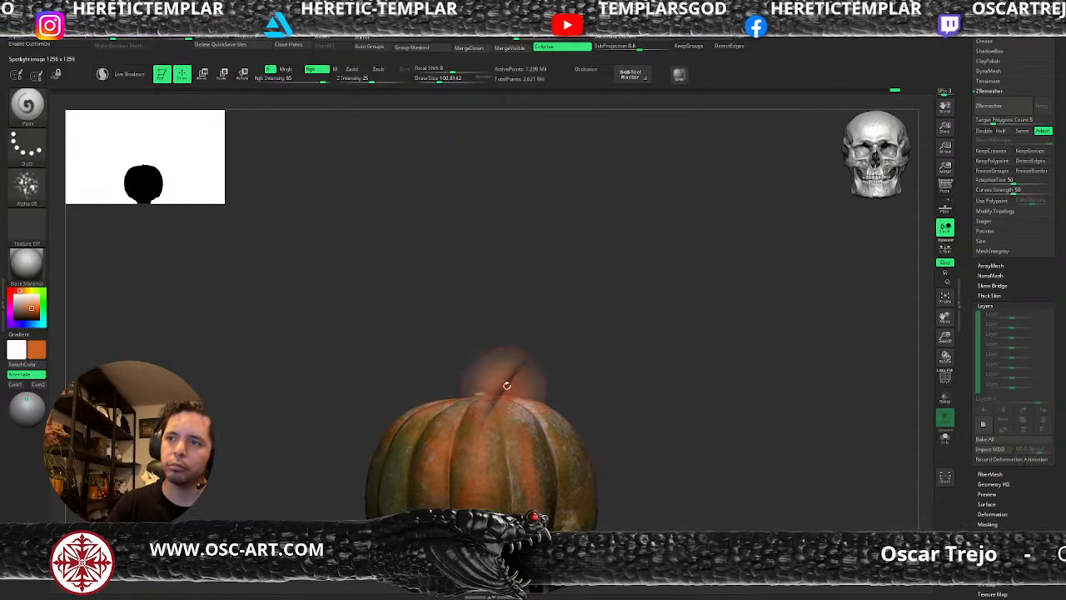
{"action": "key", "text": "z"}
{"action": "mouse_move", "coordinate": [691, 447]}
{"action": "left_mouse_down"}
{"action": "mouse_move", "coordinate": [570, 476]}
{"action": "mouse_move", "coordinate": [582, 496]}
{"action": "left_mouse_up"}
{"action": "key", "text": "z"}
{"action": "key", "text": "s"}
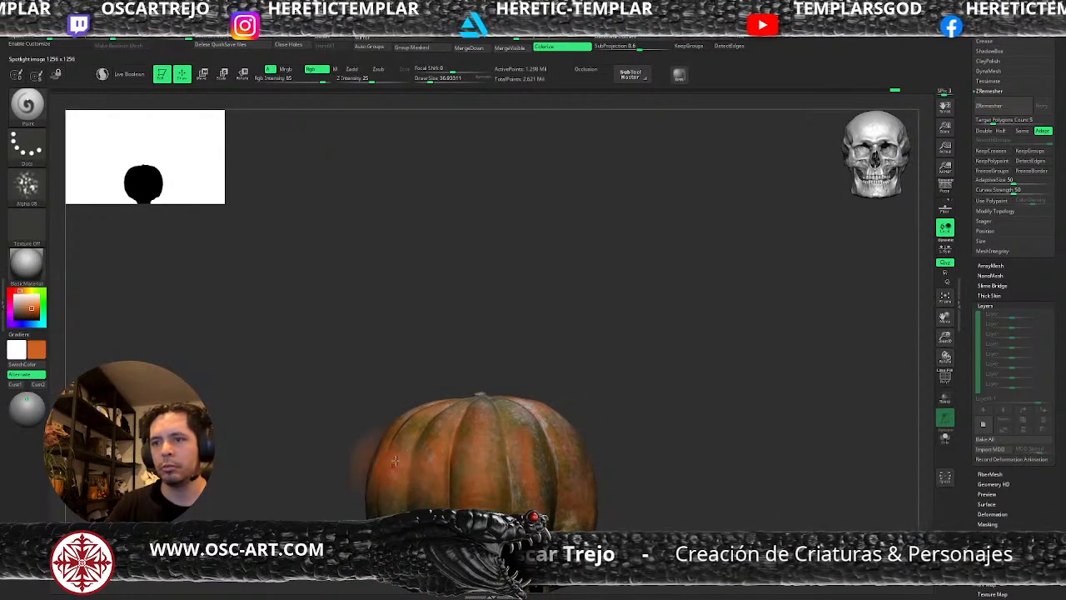
{"action": "key", "text": "s"}
{"action": "left_click_drag", "start_coordinate": [392, 498], "coordinate": [401, 497]}
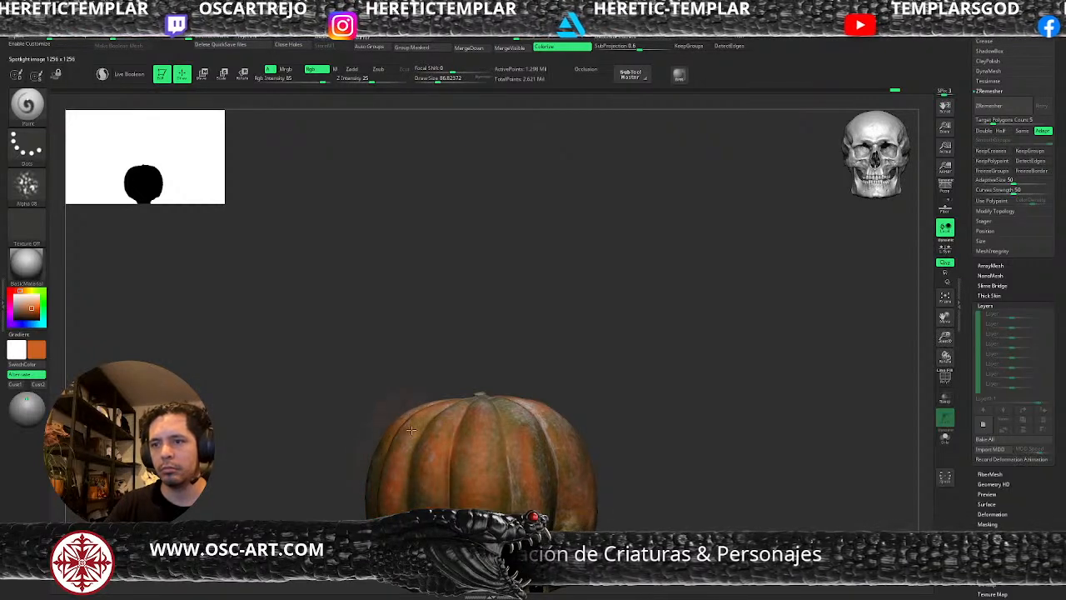
Tilt the pumpkin to show its upper front, realign the Spotlight photo and project orange onto the upper ribs.
{"action": "left_click_drag", "start_coordinate": [621, 467], "coordinate": [676, 433]}
{"action": "left_click_drag", "start_coordinate": [696, 390], "coordinate": [714, 428]}
{"action": "key", "text": "shift+z"}
{"action": "left_click_drag", "start_coordinate": [578, 458], "coordinate": [587, 396]}
{"action": "key", "text": "shift+z"}
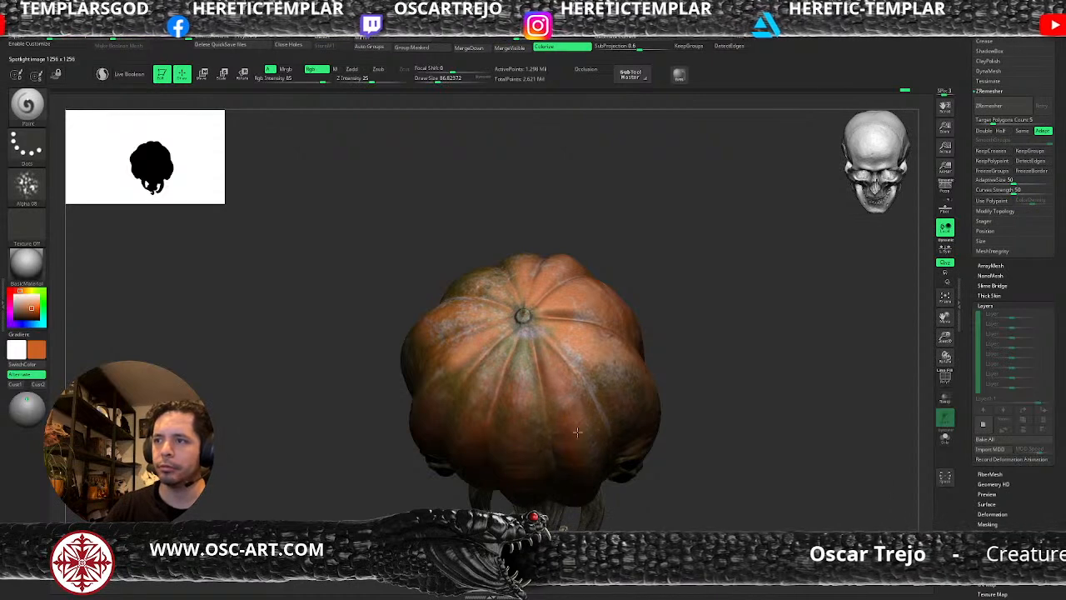
Realign the Spotlight photo with the upper front ribs and project pale crease colour below the stem at a draw size of about 41.
{"action": "key", "text": "shift+z"}
{"action": "left_click_drag", "start_coordinate": [556, 399], "coordinate": [540, 434]}
{"action": "mouse_move", "coordinate": [576, 352]}
{"action": "left_mouse_down"}
{"action": "mouse_move", "coordinate": [586, 353]}
{"action": "mouse_move", "coordinate": [591, 391]}
{"action": "mouse_move", "coordinate": [616, 397]}
{"action": "left_mouse_up"}
{"action": "key", "text": "shift+z"}
{"action": "mouse_move", "coordinate": [531, 344]}
{"action": "left_mouse_down"}
{"action": "mouse_move", "coordinate": [543, 353]}
{"action": "mouse_move", "coordinate": [525, 358]}
{"action": "left_mouse_up"}
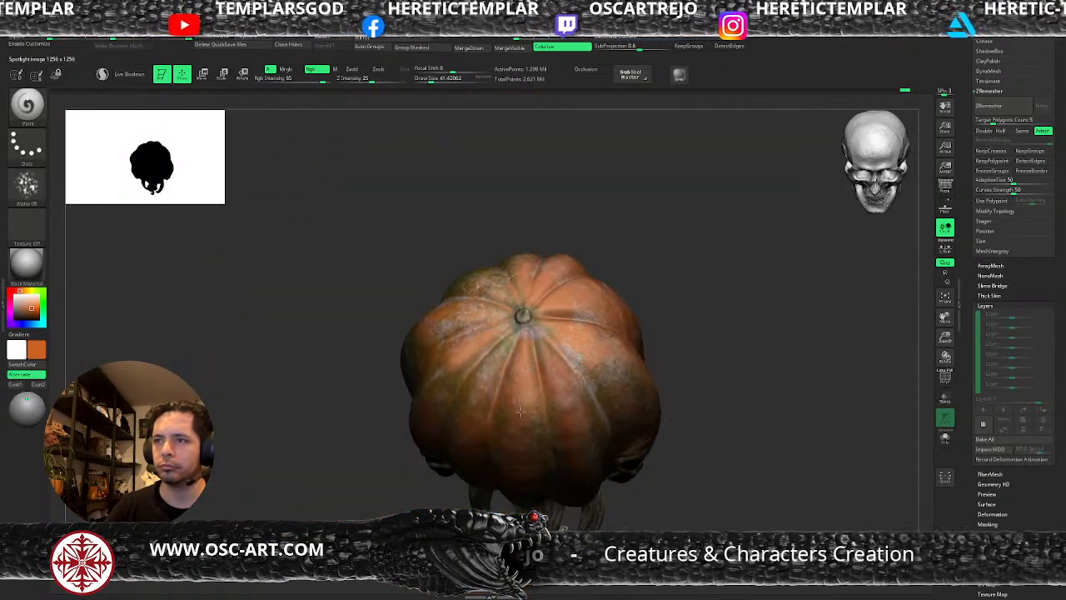
Sample a brownish orange from the pumpkin and paint it broadly over the front ribs at draw sizes of about 116 and 197.
{"action": "left_click_drag", "start_coordinate": [705, 490], "coordinate": [707, 388]}
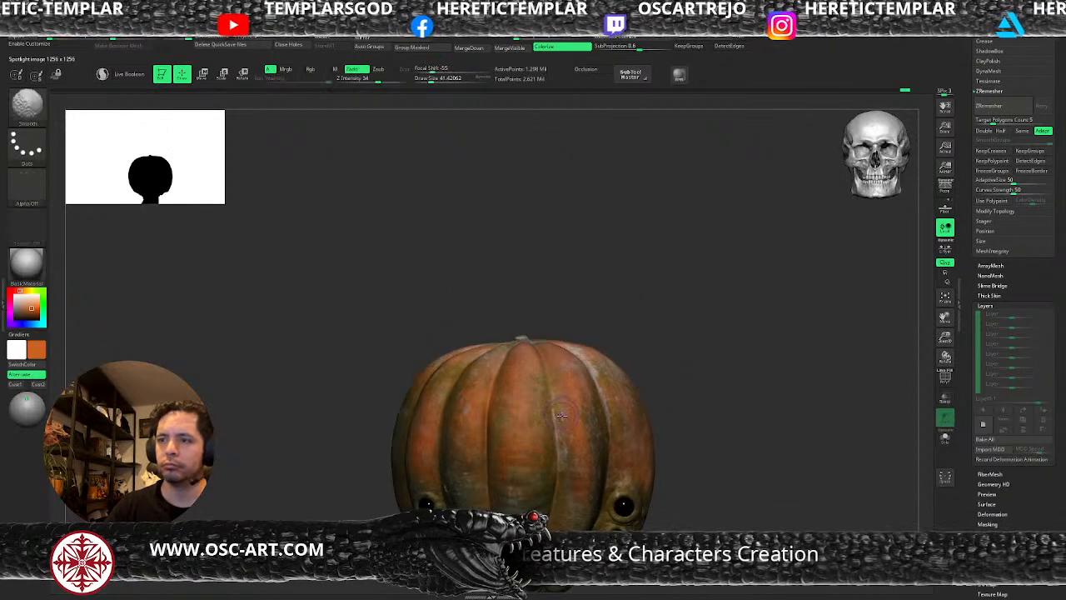
{"action": "left_click_drag", "start_coordinate": [745, 433], "coordinate": [694, 427]}
{"action": "key", "text": "bracketright"}
{"action": "key", "text": "c"}
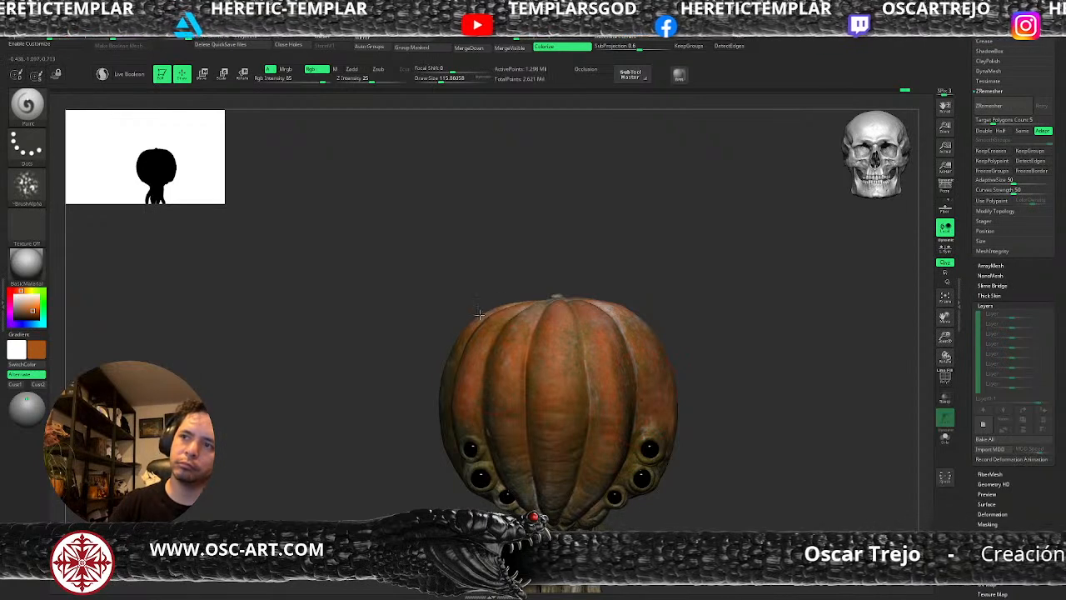
{"action": "key", "text": "s"}
{"action": "left_click_drag", "start_coordinate": [585, 390], "coordinate": [593, 389]}
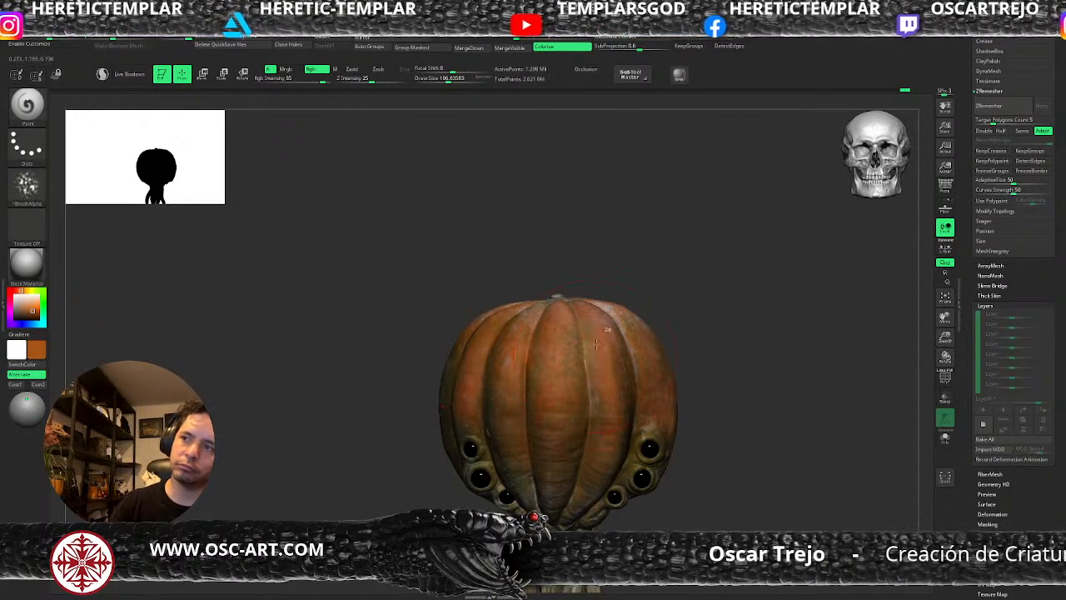
Sample a pale pink as the second colour, undo the trial strokes, and repaint the crease beside the central rib at a draw size of about 41.
{"action": "key", "text": "v"}
{"action": "key", "text": "c"}
{"action": "key", "text": "s"}
{"action": "mouse_move", "coordinate": [585, 331]}
{"action": "left_mouse_down"}
{"action": "mouse_move", "coordinate": [576, 331]}
{"action": "mouse_move", "coordinate": [591, 336]}
{"action": "mouse_move", "coordinate": [588, 392]}
{"action": "left_mouse_up"}
{"action": "key", "text": "s"}
{"action": "key", "text": "ctrl+z"}
{"action": "key", "text": "ctrl+z"}
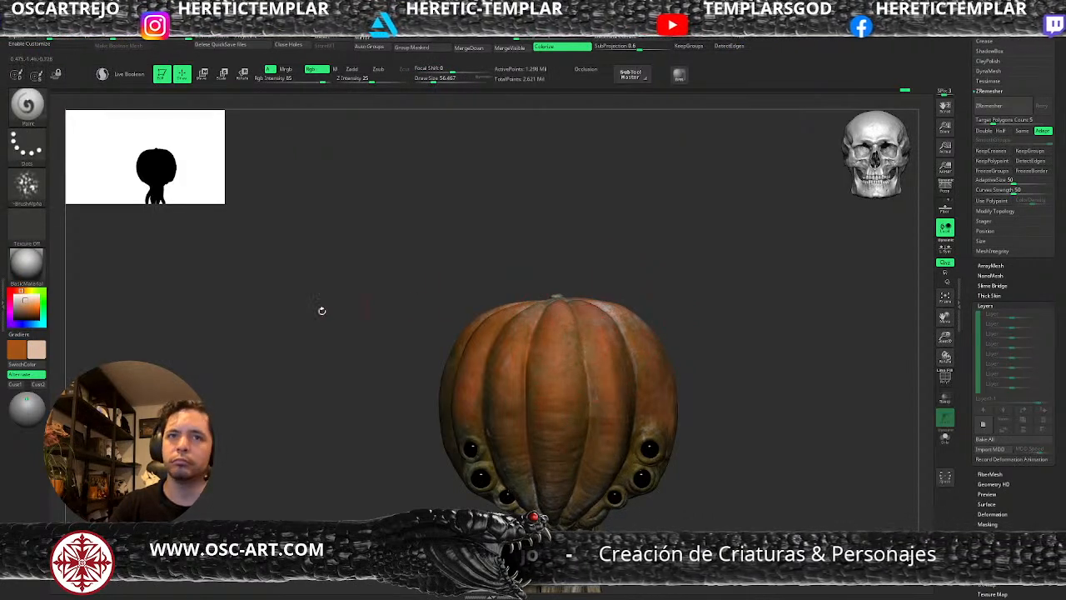
{"action": "key", "text": "s"}
{"action": "left_click_drag", "start_coordinate": [560, 340], "coordinate": [590, 335]}
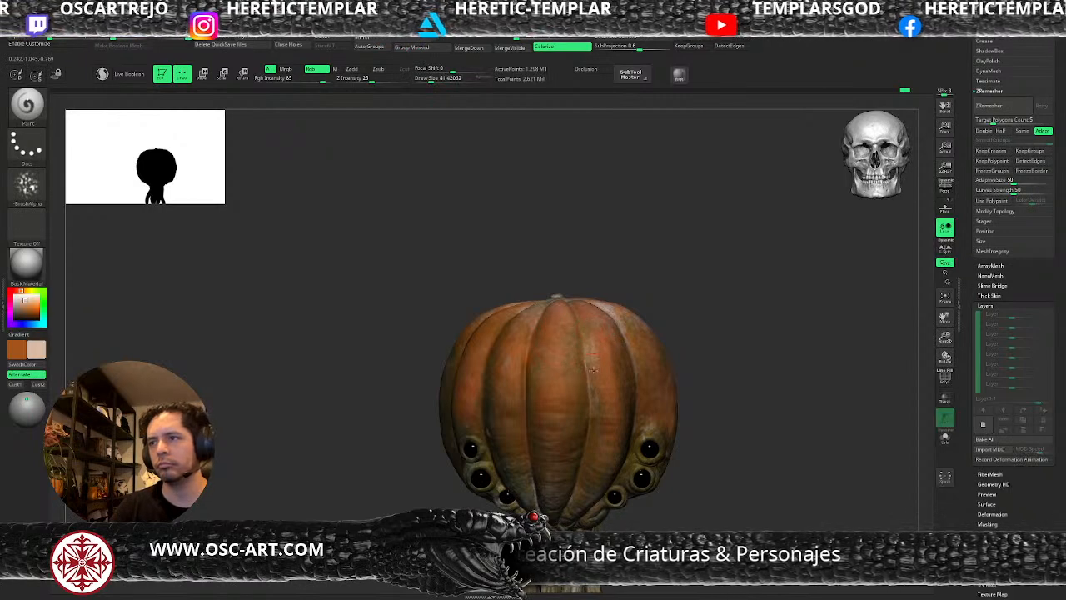
Alternate the orange and pale pink colours while blending the front ribs at draw sizes of about 71 and 51.
{"action": "key", "text": "v"}
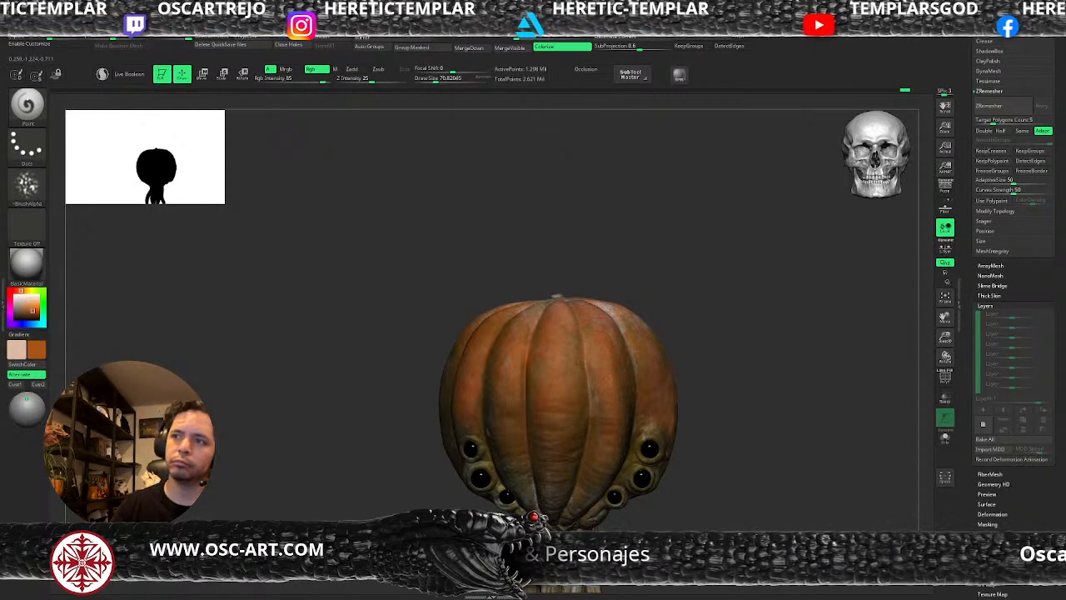
{"action": "key", "text": "v"}
{"action": "key", "text": "bracketleft"}
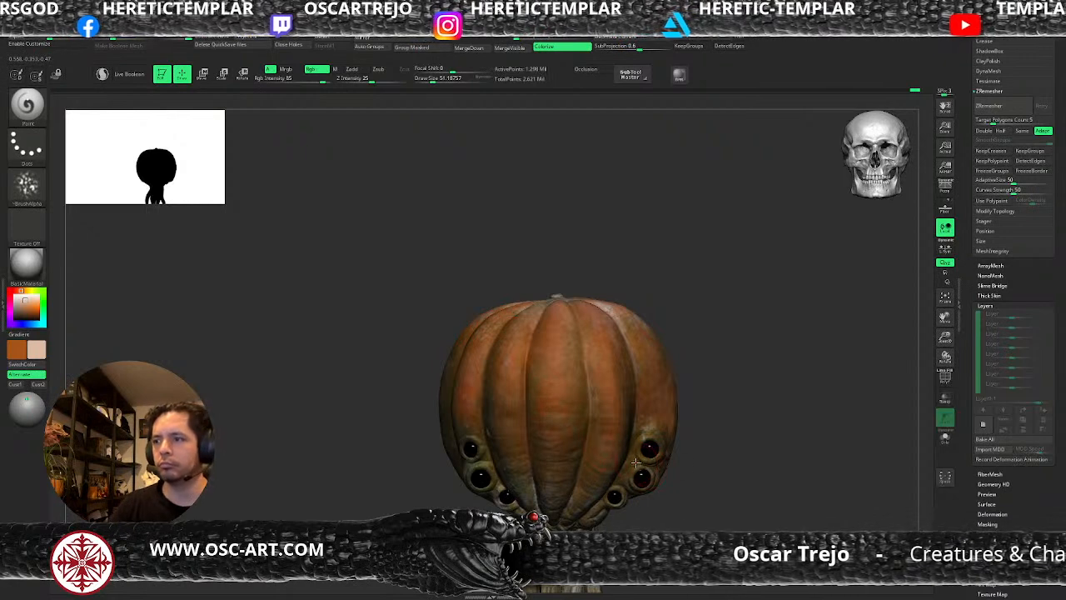
Sample a salmon orange as the second colour, set the Paint brush stroke to Color Spray, and paint down the central rib at a draw size of about 51.
{"action": "key", "text": "c"}
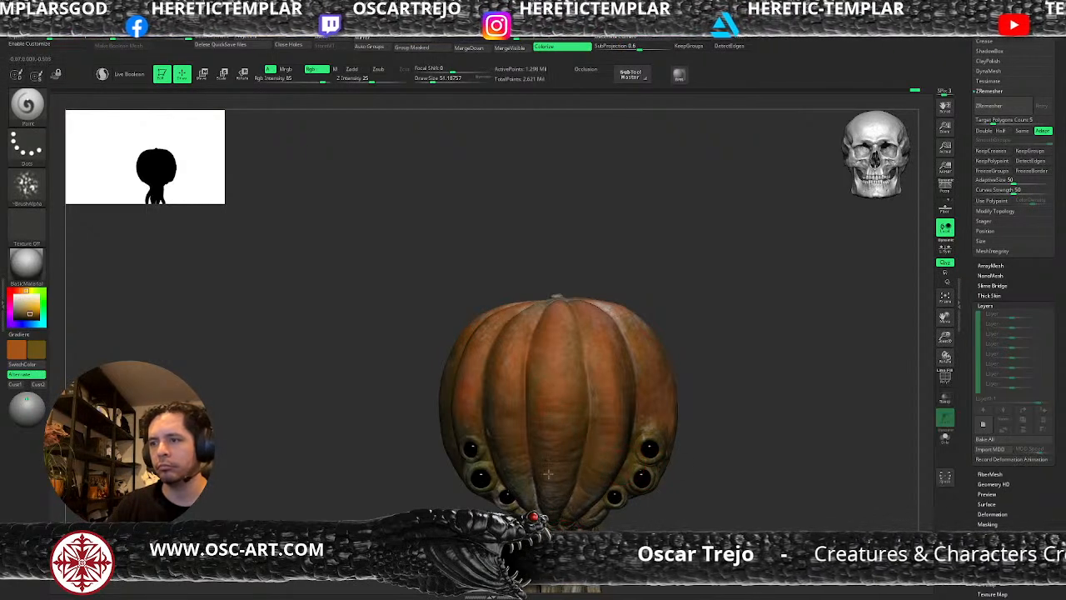
{"action": "key", "text": "c"}
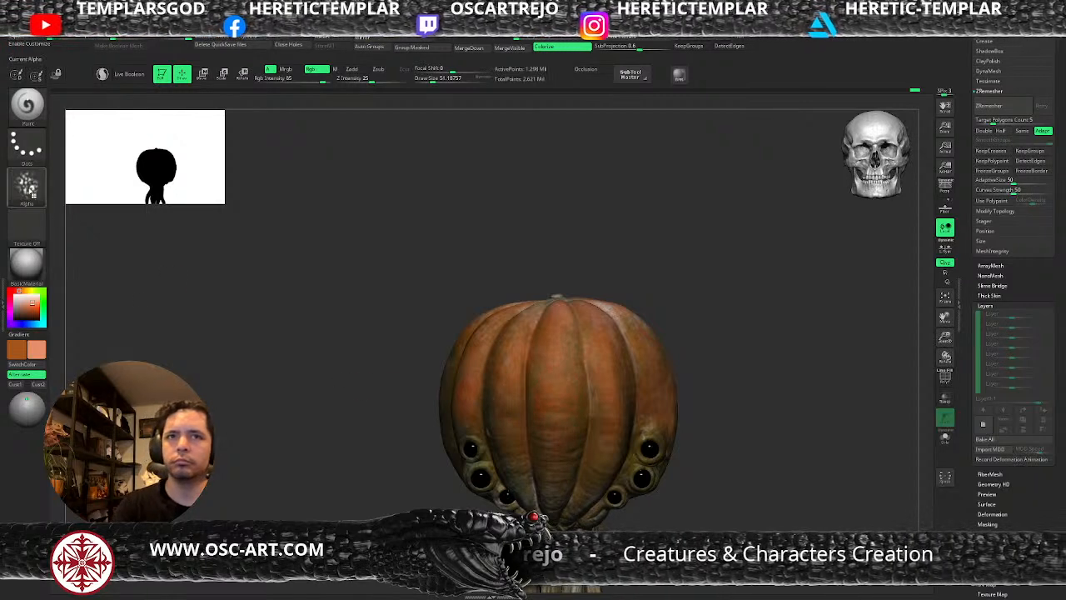
{"action": "left_click", "coordinate": [38, 153]}
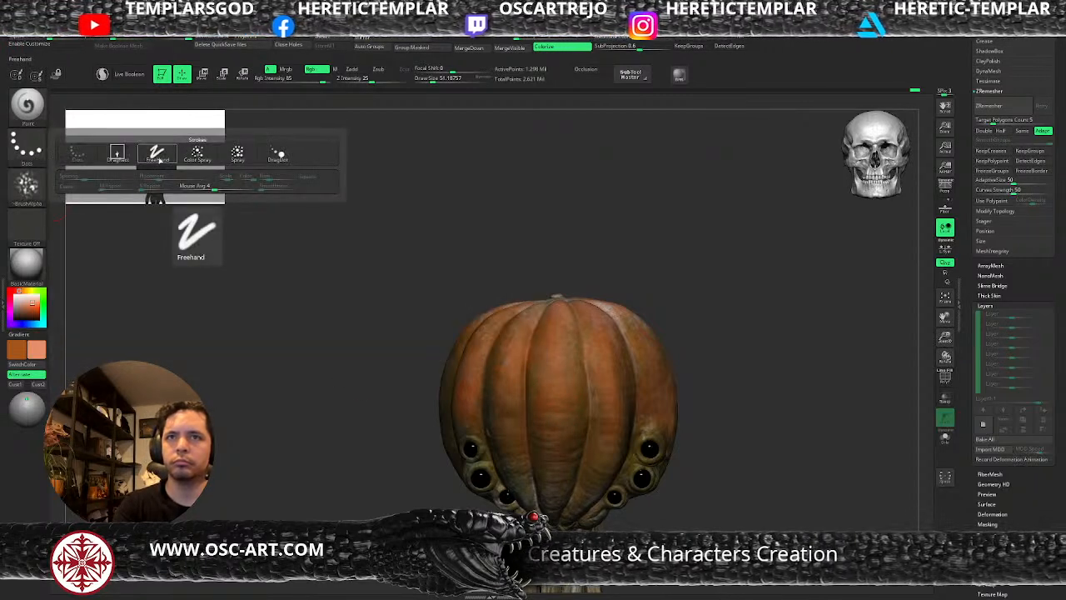
{"action": "left_click", "coordinate": [196, 154]}
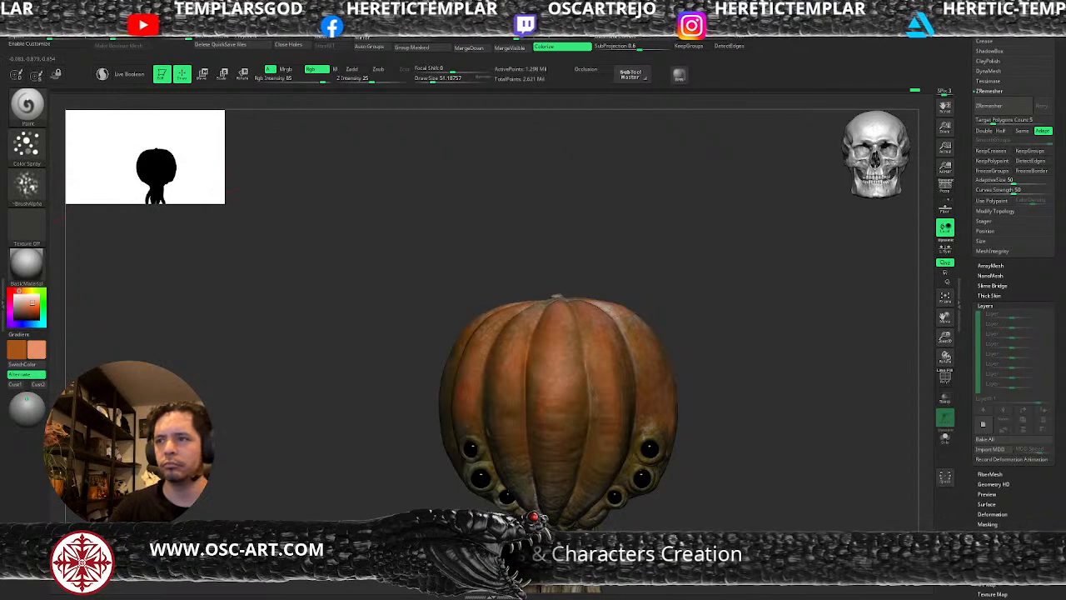
{"action": "mouse_move", "coordinate": [558, 319]}
{"action": "left_mouse_down"}
{"action": "mouse_move", "coordinate": [548, 390]}
{"action": "mouse_move", "coordinate": [559, 439]}
{"action": "left_mouse_up"}
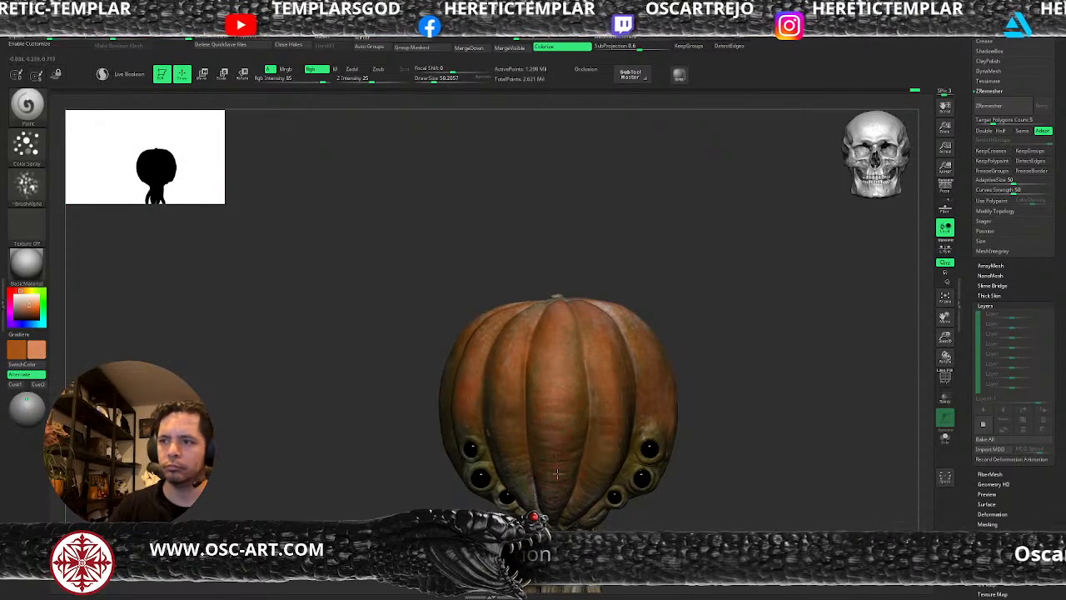
Swap the colours, sample a dark brown from around the eyes, and spray the skin around the eye clusters at a draw size of about 25.
{"action": "key", "text": "v"}
{"action": "key", "text": "s"}
{"action": "left_click_drag", "start_coordinate": [735, 490], "coordinate": [744, 373], "text": "alt"}
{"action": "left_click_drag", "start_coordinate": [644, 457], "coordinate": [640, 485], "text": "alt"}
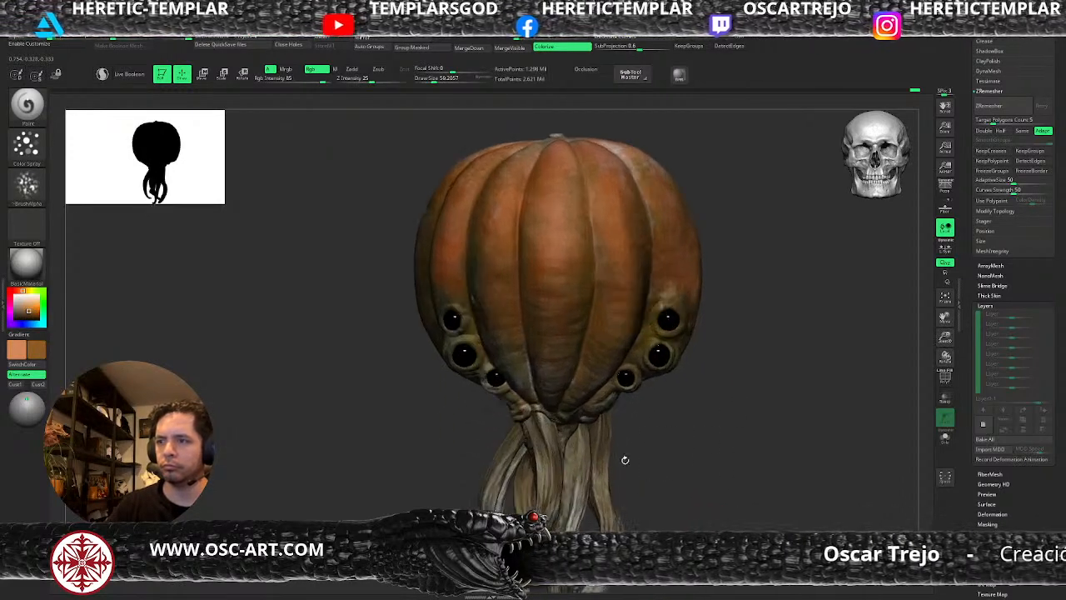
{"action": "key", "text": "c"}
{"action": "key", "text": "s"}
{"action": "left_click_drag", "start_coordinate": [663, 367], "coordinate": [656, 367]}
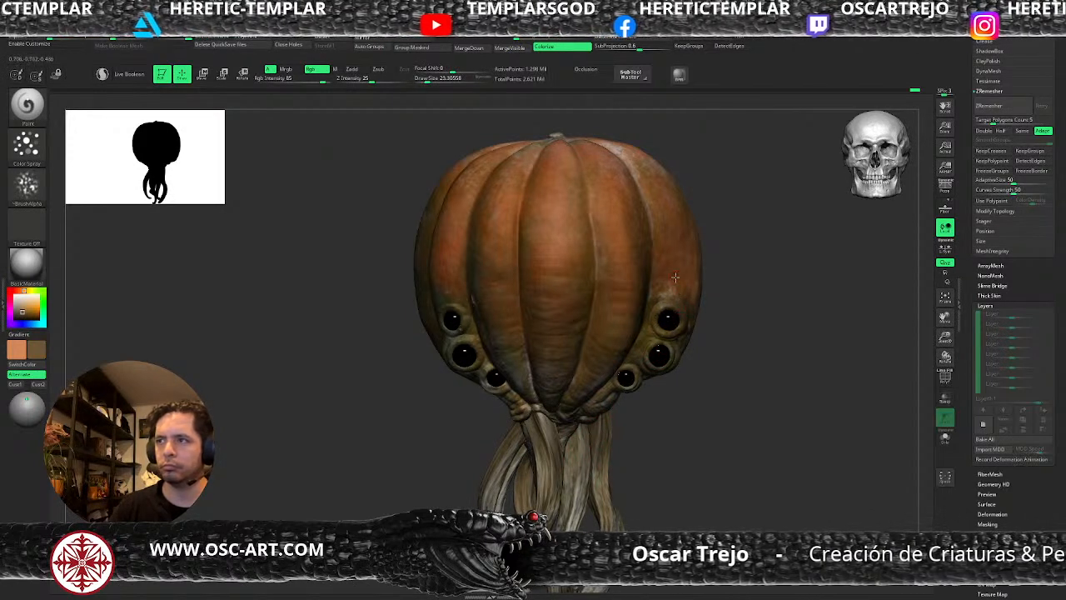
{"action": "left_click", "coordinate": [455, 299]}
{"action": "mouse_move", "coordinate": [459, 291]}
{"action": "left_mouse_down"}
{"action": "mouse_move", "coordinate": [459, 271]}
{"action": "mouse_move", "coordinate": [456, 305]}
{"action": "mouse_move", "coordinate": [460, 256]}
{"action": "mouse_move", "coordinate": [432, 312]}
{"action": "left_mouse_up"}
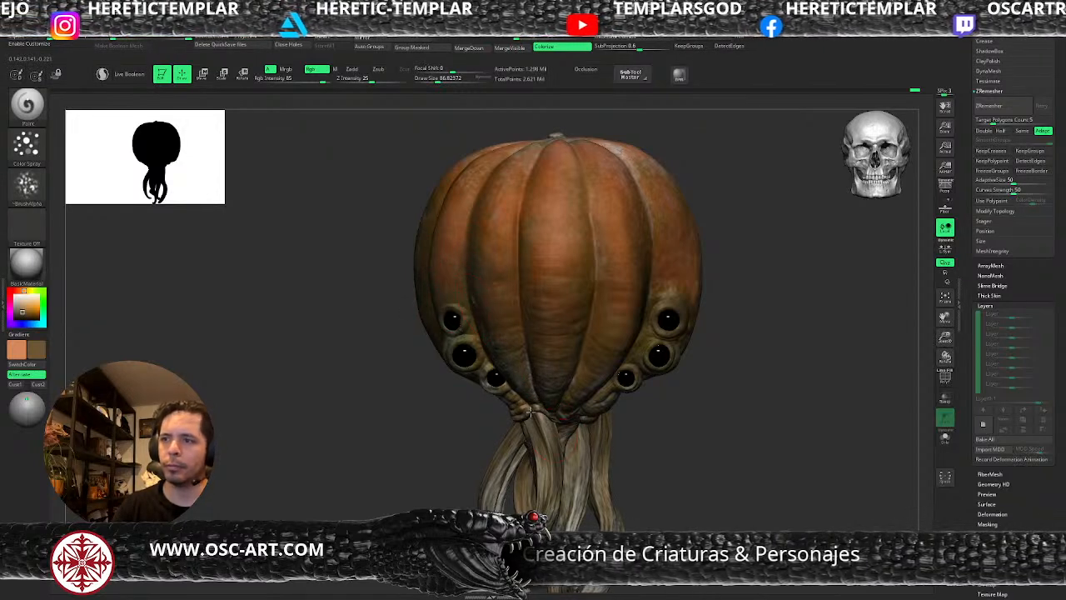
Spray the orange and brown mix broadly over the front ribs at draw sizes of about 87 and 97.
{"action": "key", "text": "s"}
{"action": "left_click", "coordinate": [582, 322]}
{"action": "left_click_drag", "start_coordinate": [749, 384], "coordinate": [730, 415], "text": "alt"}
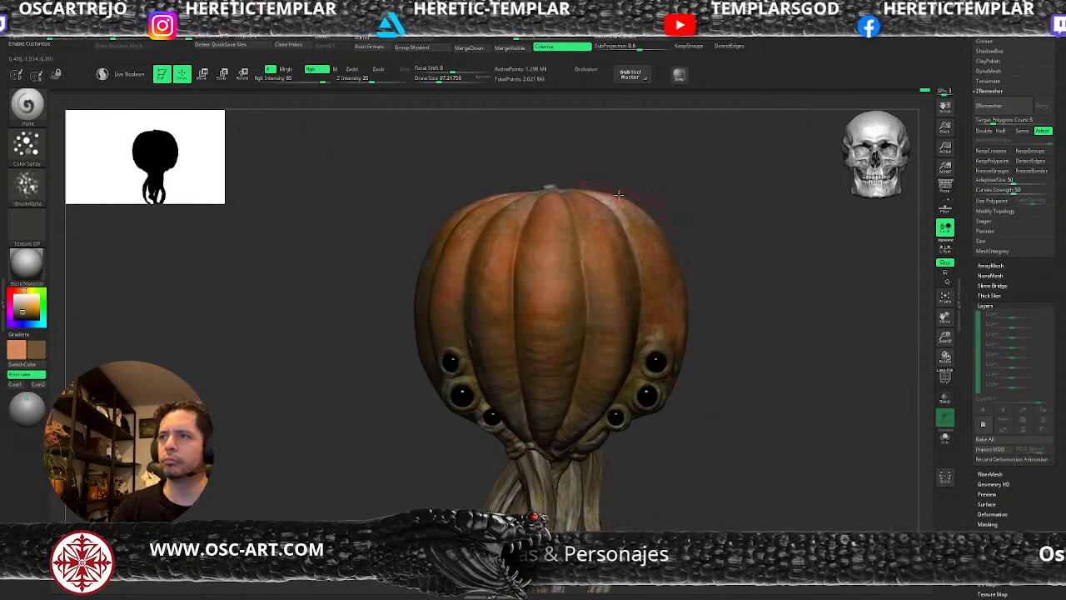
Sample a pale pink as the second colour and spray the lower front ribs at draw sizes of about 59, 49 and 37.
{"action": "key", "text": "c"}
{"action": "key", "text": "s"}
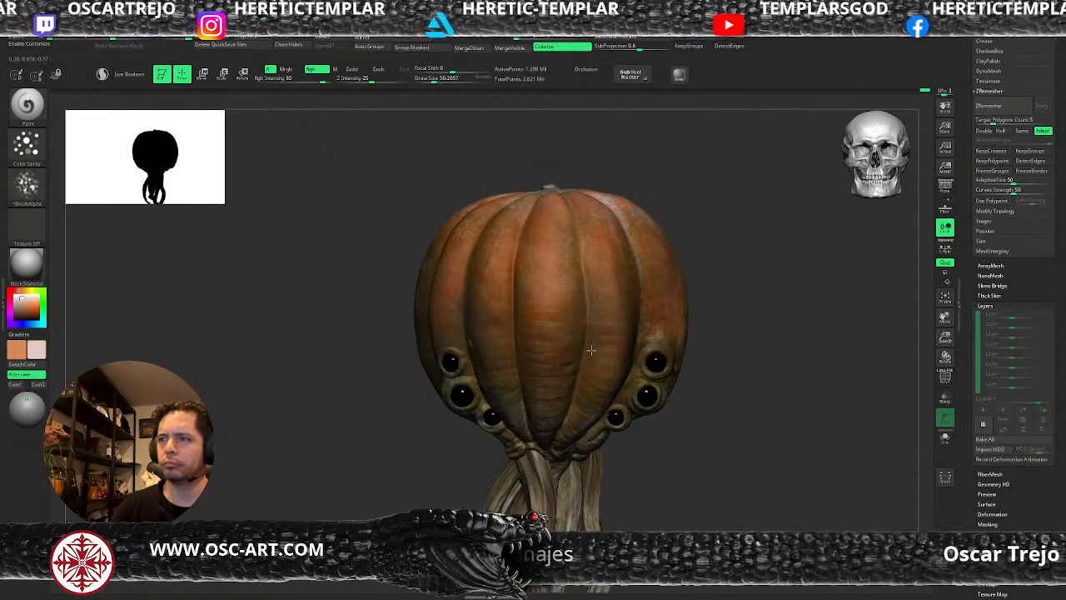
{"action": "key", "text": "s"}
{"action": "left_click", "coordinate": [585, 399]}
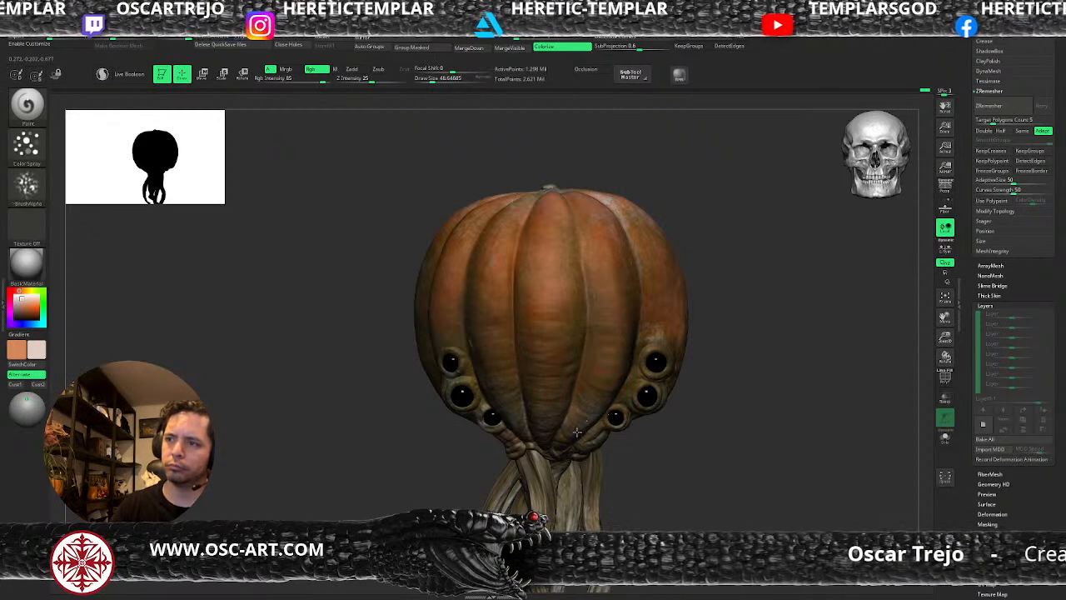
{"action": "key", "text": "s"}
{"action": "left_click", "coordinate": [603, 394]}
{"action": "key", "text": "s"}
{"action": "left_click", "coordinate": [598, 386]}
{"action": "key", "text": "s"}
{"action": "left_click", "coordinate": [599, 340]}
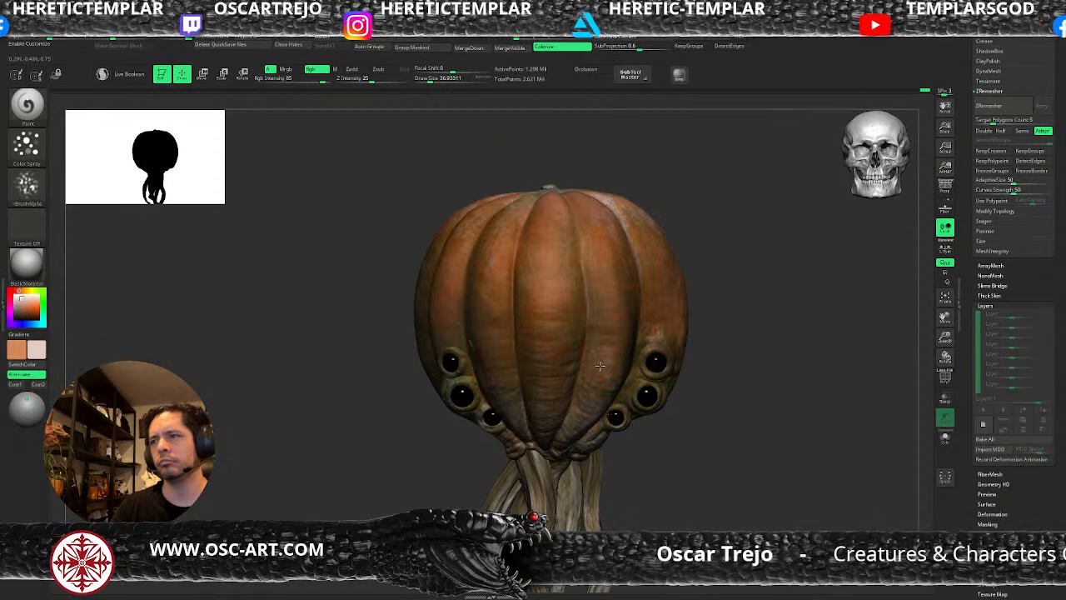
Swap the colours, sample a rich orange, and spray the outer ribs at a draw size of about 59 and around the eyes at about 29.
{"action": "key", "text": "v"}
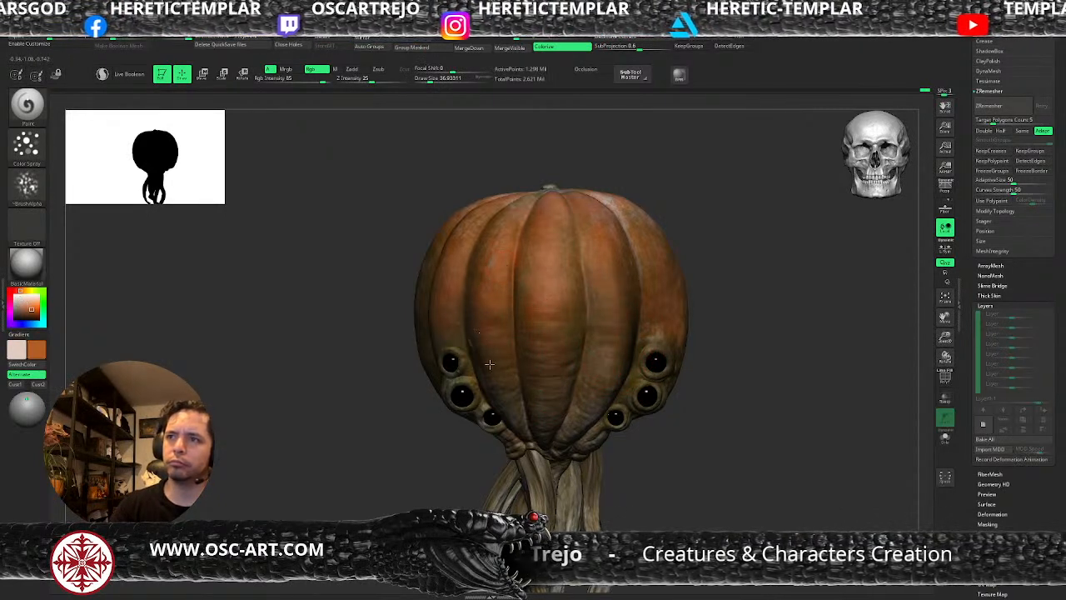
{"action": "key", "text": "bracketright"}
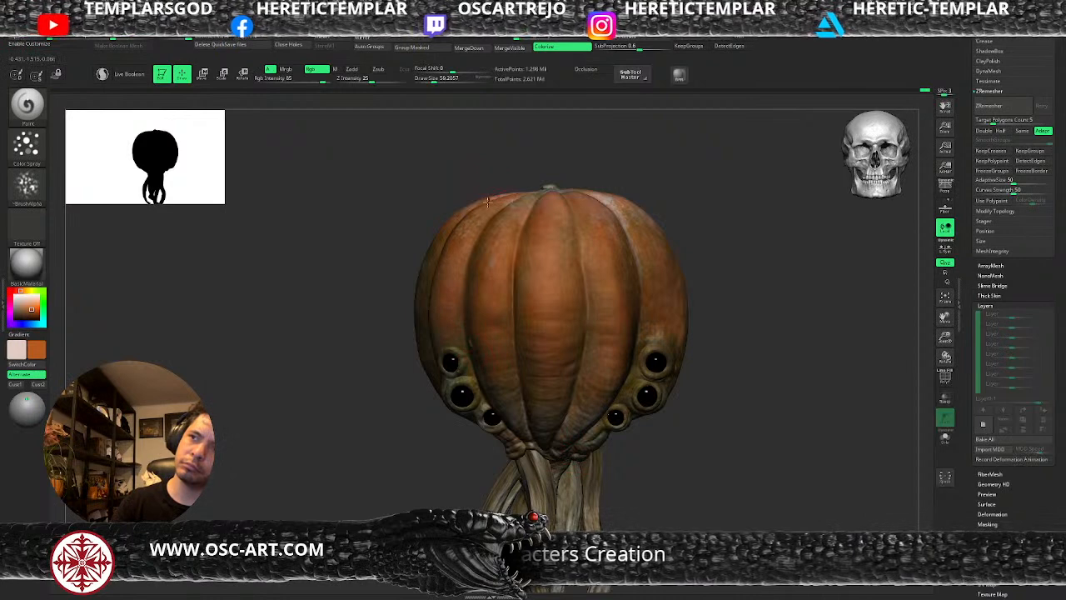
{"action": "mouse_move", "coordinate": [628, 275]}
{"action": "left_mouse_down"}
{"action": "mouse_move", "coordinate": [651, 274]}
{"action": "mouse_move", "coordinate": [682, 320]}
{"action": "mouse_move", "coordinate": [682, 344]}
{"action": "left_mouse_up"}
{"action": "key", "text": "s"}
{"action": "left_click", "coordinate": [676, 377]}
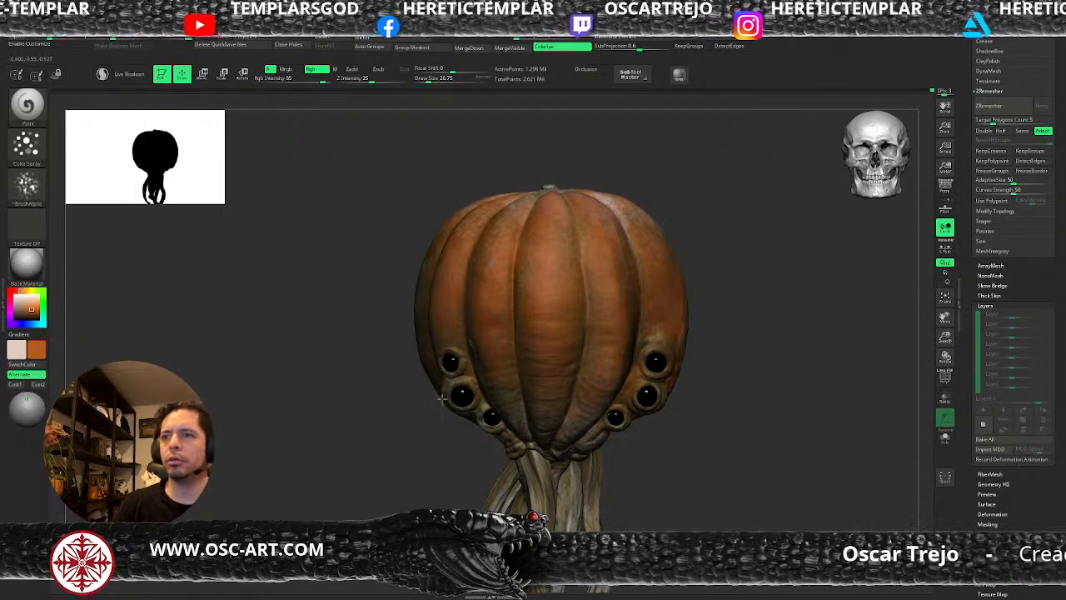
{"action": "left_click_drag", "start_coordinate": [692, 476], "coordinate": [644, 408], "text": "alt"}
{"action": "left_click_drag", "start_coordinate": [647, 351], "coordinate": [659, 394]}
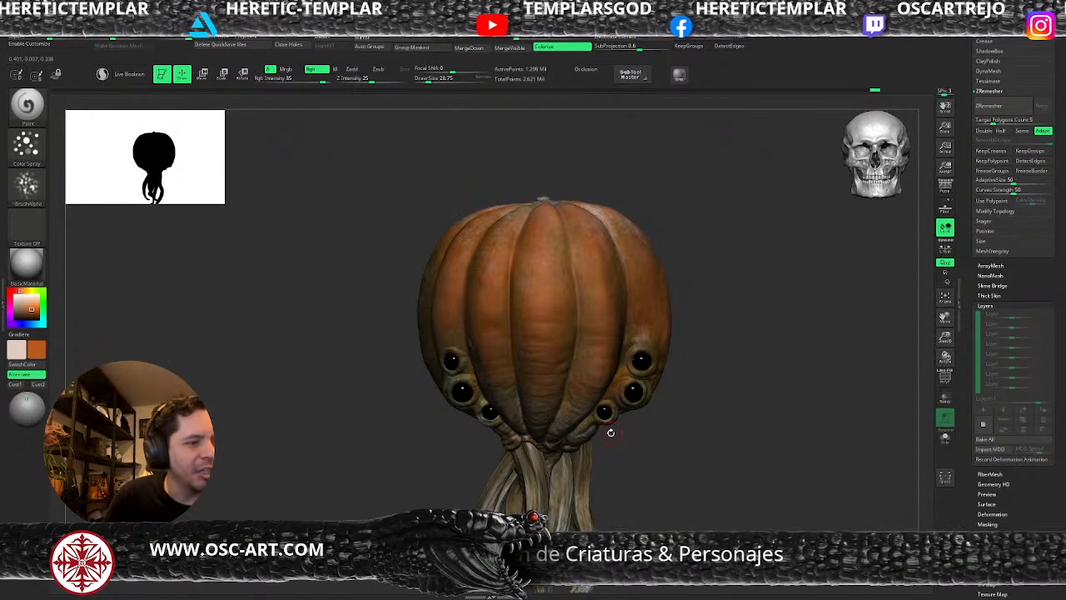
{"action": "mouse_move", "coordinate": [679, 472]}
{"action": "left_mouse_down", "text": "alt"}
{"action": "mouse_move", "coordinate": [674, 457]}
{"action": "mouse_move", "coordinate": [697, 406]}
{"action": "mouse_move", "coordinate": [695, 449]}
{"action": "mouse_move", "coordinate": [688, 440]}
{"action": "mouse_move", "coordinate": [707, 433]}
{"action": "mouse_move", "coordinate": [687, 411]}
{"action": "mouse_move", "coordinate": [694, 407]}
{"action": "left_mouse_up", "text": "alt"}
{"action": "key", "text": "b"}
{"action": "key", "text": "m"}
{"action": "key", "text": "v"}
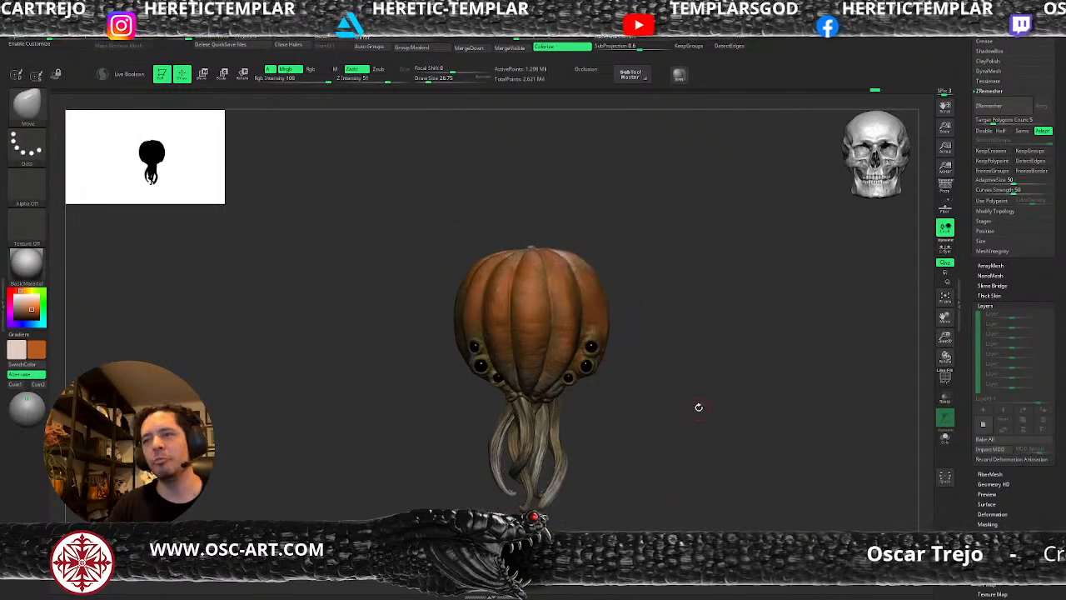
{"action": "left_click_drag", "start_coordinate": [688, 388], "coordinate": [662, 372], "text": "alt"}
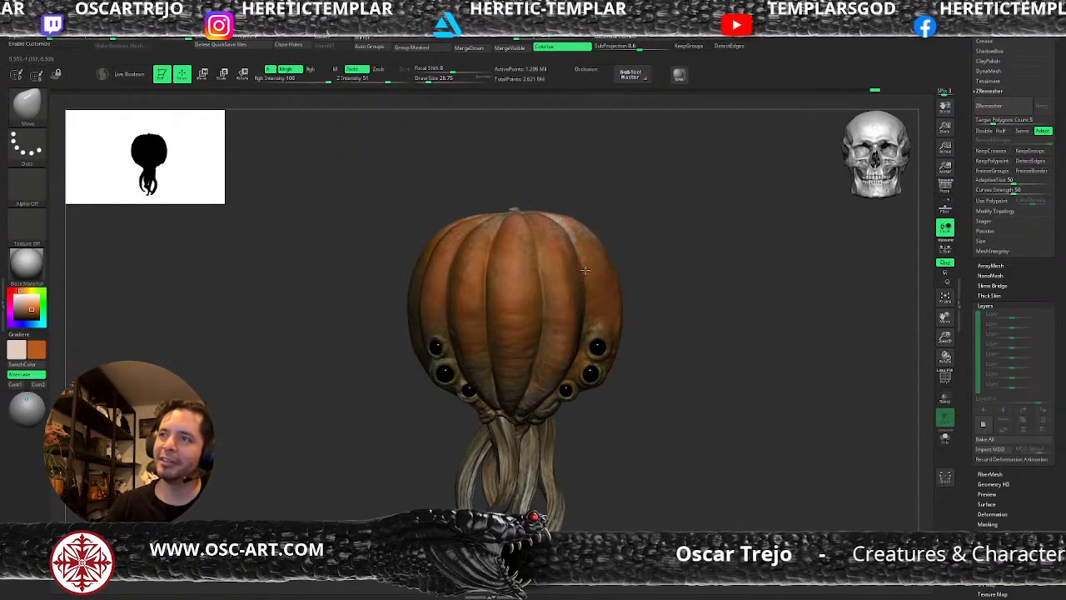
{"action": "left_click_drag", "start_coordinate": [362, 370], "coordinate": [419, 350]}
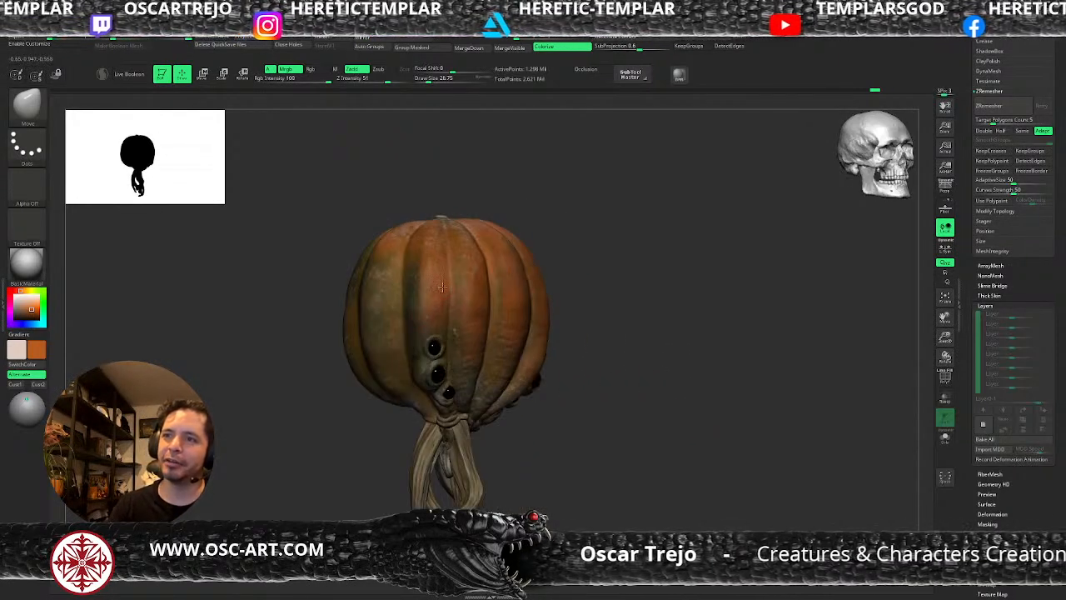
Spray orange with the Paint brush over the greenish side rib behind the eyes at a draw size of about 51.
{"action": "key", "text": "s"}
{"action": "left_click_drag", "start_coordinate": [419, 303], "coordinate": [387, 313]}
{"action": "key", "text": "b"}
{"action": "key", "text": "p"}
{"action": "key", "text": "a"}
{"action": "key", "text": "s"}
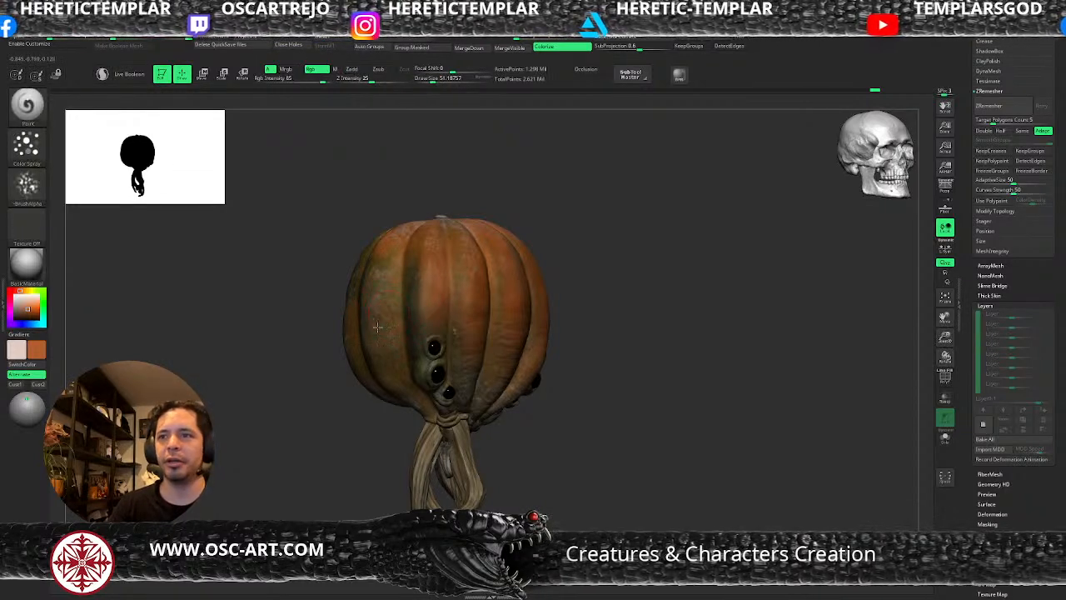
{"action": "left_click_drag", "start_coordinate": [631, 411], "coordinate": [650, 428]}
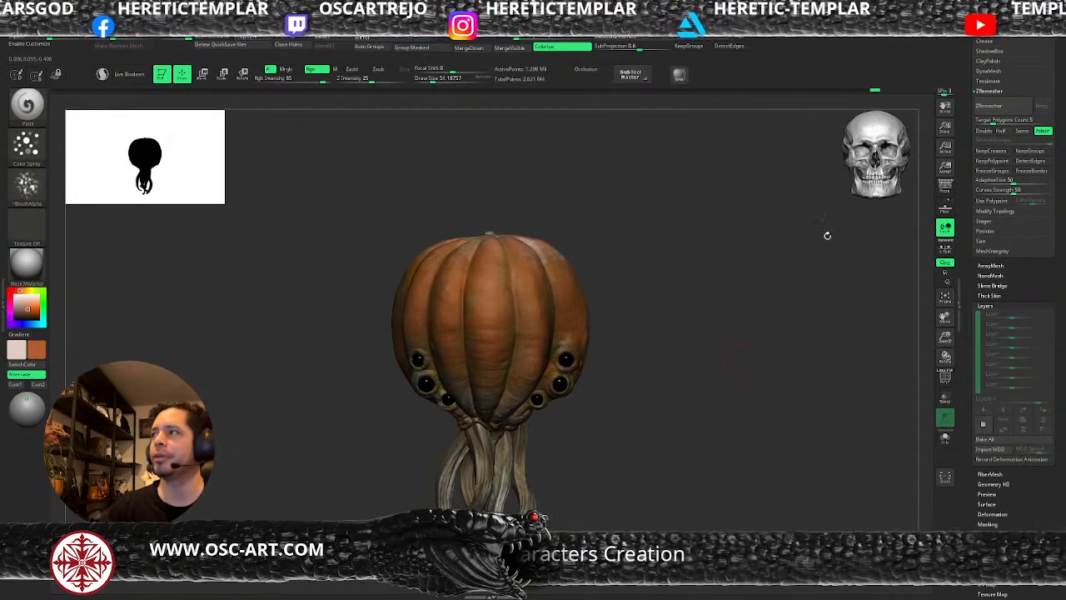
Save the file and subdivide the pumpkin_v001 eyes subtool.
{"action": "scroll", "coordinate": [983, 177], "scroll_direction": "up", "scroll_amount": 5}
{"action": "scroll", "coordinate": [983, 176], "scroll_direction": "up", "scroll_amount": 10}
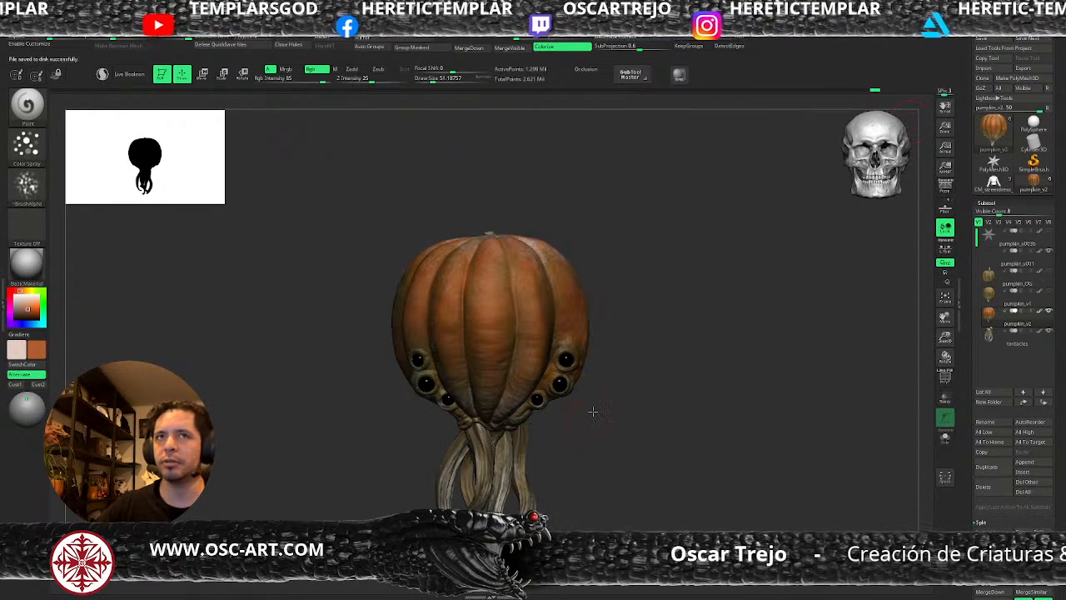
{"action": "left_click_drag", "start_coordinate": [609, 403], "coordinate": [602, 374]}
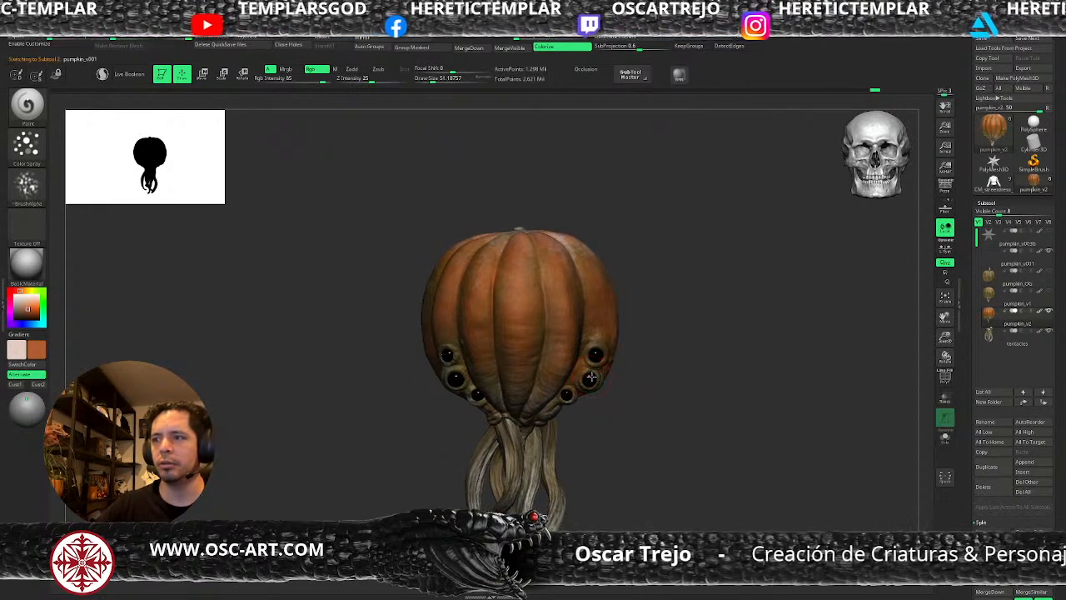
{"action": "left_click", "coordinate": [588, 378], "text": "alt"}
{"action": "key", "text": "shift+f"}
{"action": "left_click_drag", "start_coordinate": [732, 396], "coordinate": [742, 414]}
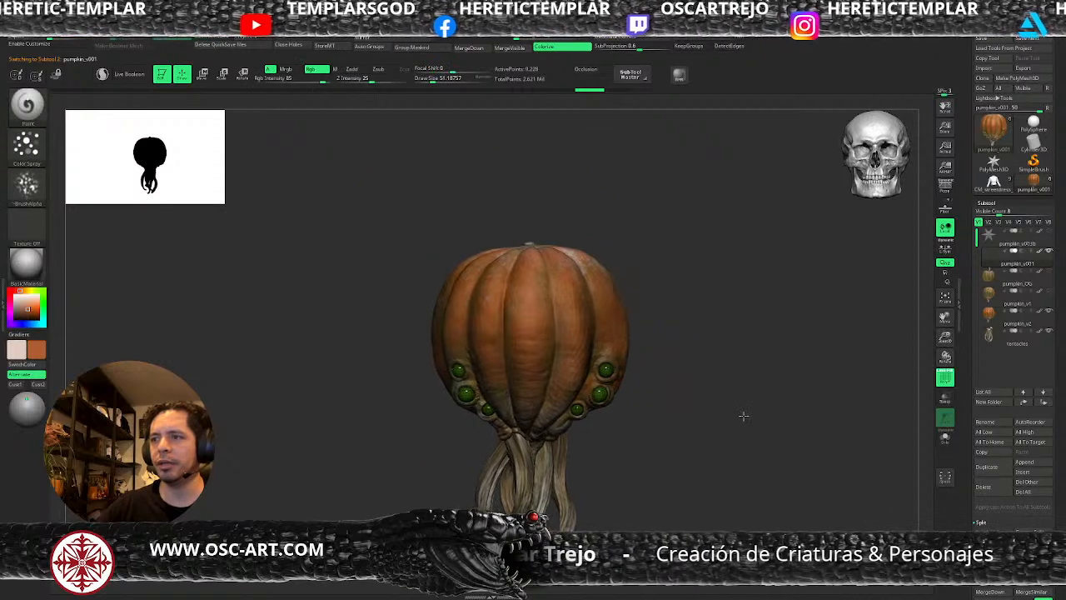
{"action": "key", "text": "f"}
{"action": "key", "text": "ctrl+d"}
{"action": "key", "text": "f"}
{"action": "key", "text": "shift+f"}
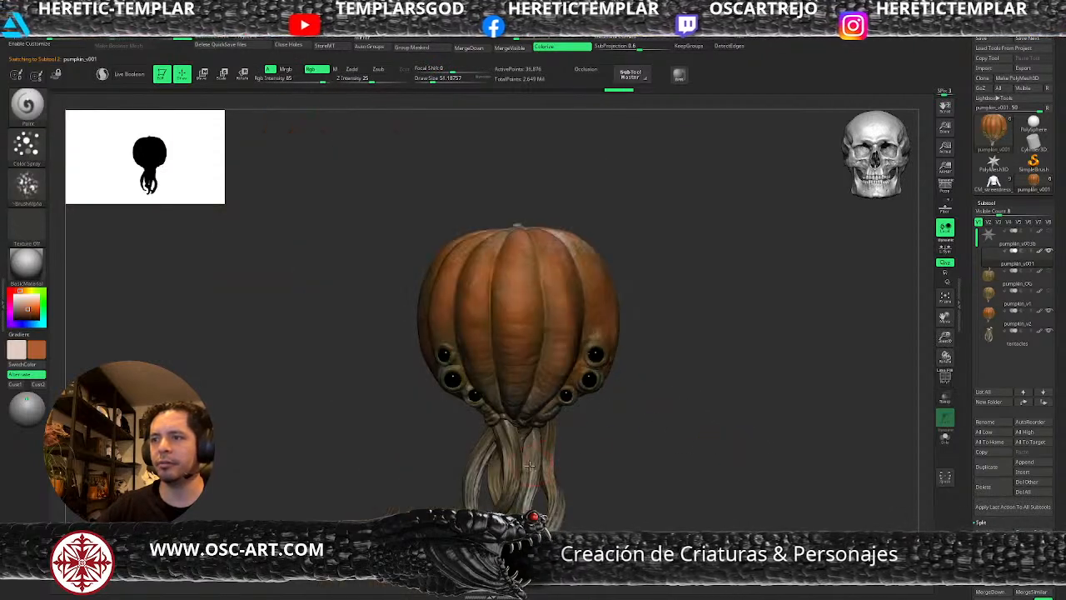
Select the tentacles subtool and subdivide it, checking its polyframe display.
{"action": "left_click", "coordinate": [540, 464], "text": "alt"}
{"action": "key", "text": "shift+f"}
{"action": "key", "text": "ctrl+d"}
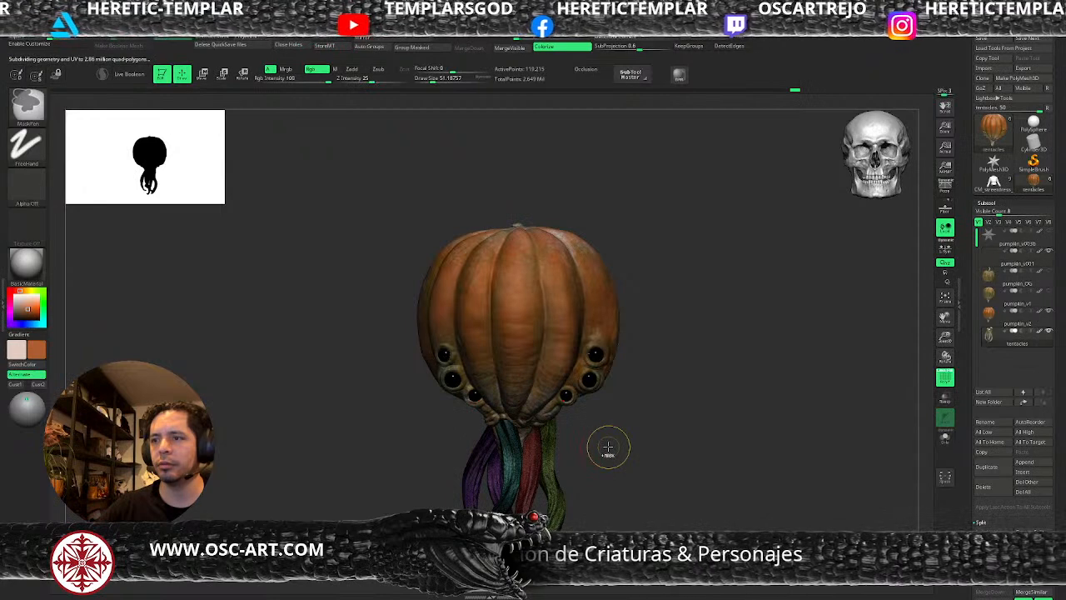
{"action": "left_click_drag", "start_coordinate": [606, 445], "coordinate": [661, 419]}
{"action": "key", "text": "shift+f"}
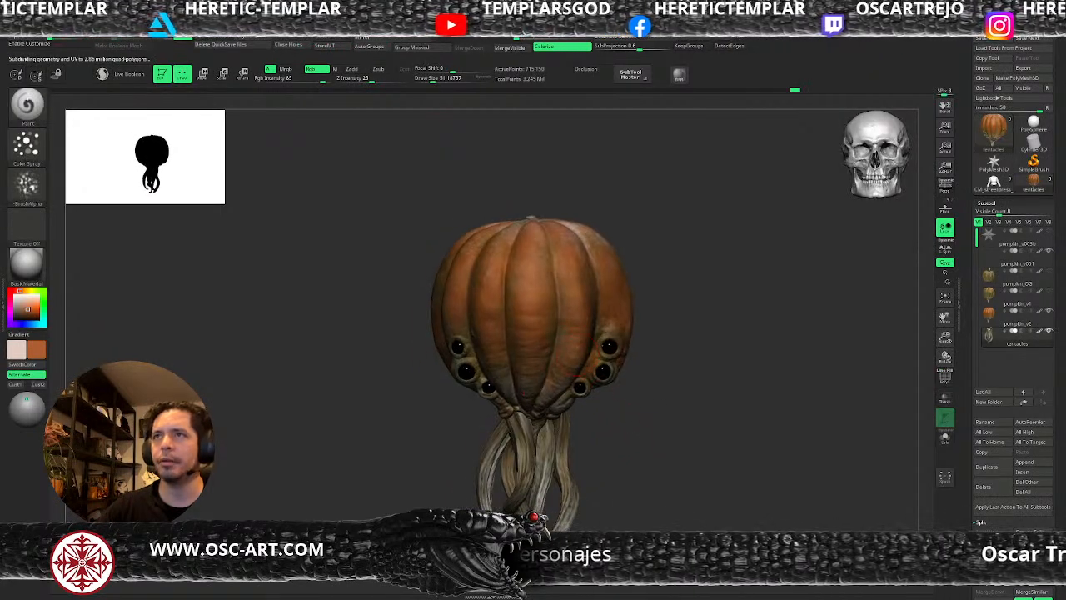
Set up the external renderer and send the painted creature to KeyShot.
{"action": "left_click", "coordinate": [423, 17]}
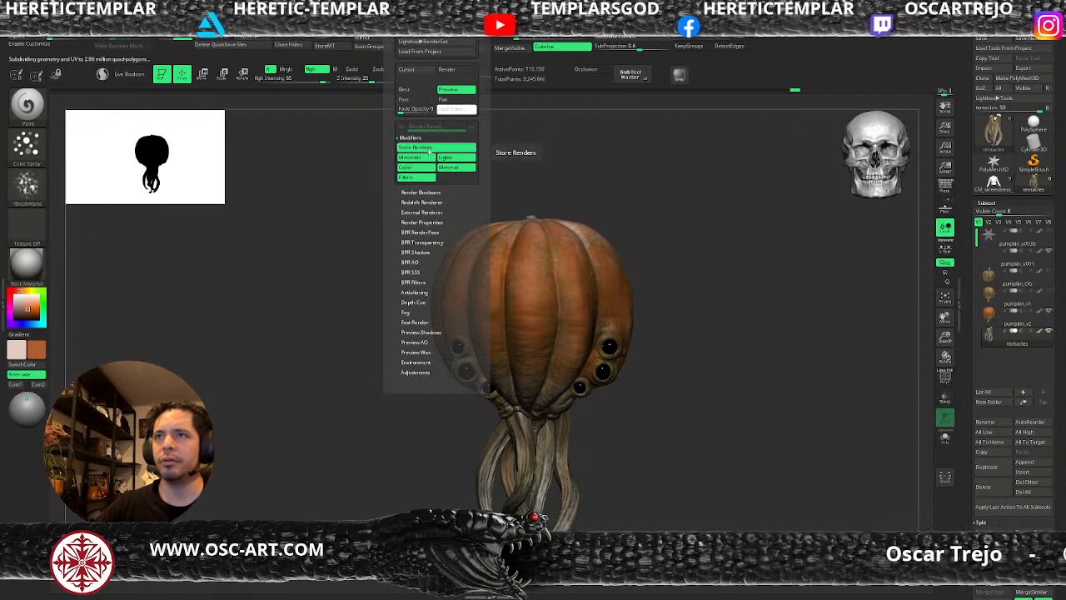
{"action": "key", "text": "shift"}
{"action": "left_click", "coordinate": [421, 202]}
{"action": "left_click", "coordinate": [421, 202]}
{"action": "left_click", "coordinate": [423, 212]}
{"action": "left_click", "coordinate": [430, 221]}
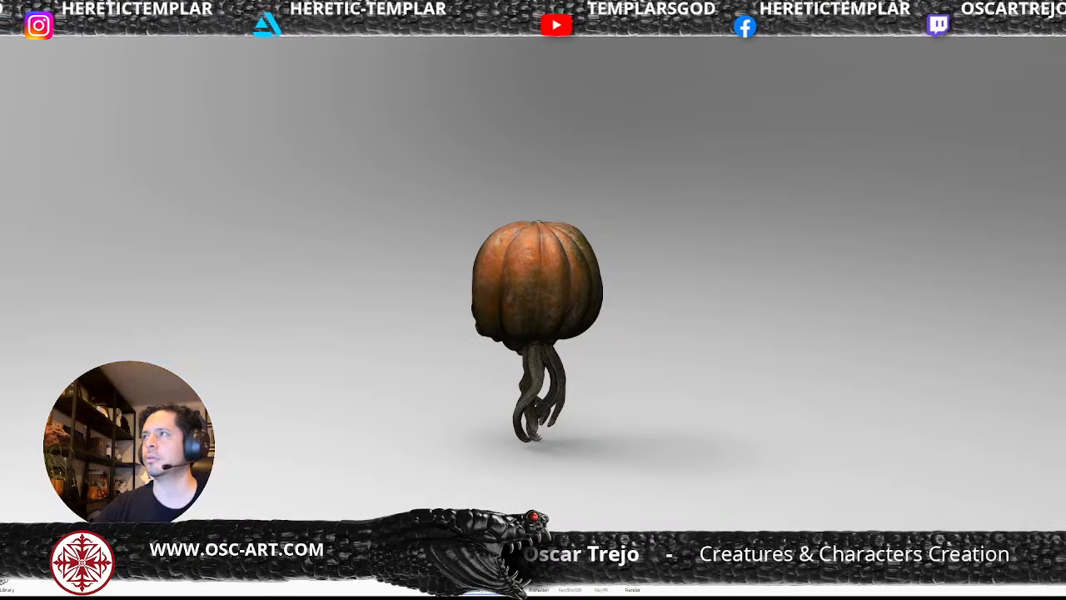
Turn the camera to face the creature's front and rotate the environment lighting to brighten the pumpkin.
{"action": "left_click_drag", "start_coordinate": [511, 364], "coordinate": [941, 365]}
{"action": "left_click_drag", "start_coordinate": [567, 350], "coordinate": [726, 324]}
{"action": "left_click_drag", "start_coordinate": [580, 311], "coordinate": [539, 269]}
{"action": "left_click_drag", "start_coordinate": [614, 258], "coordinate": [543, 248]}
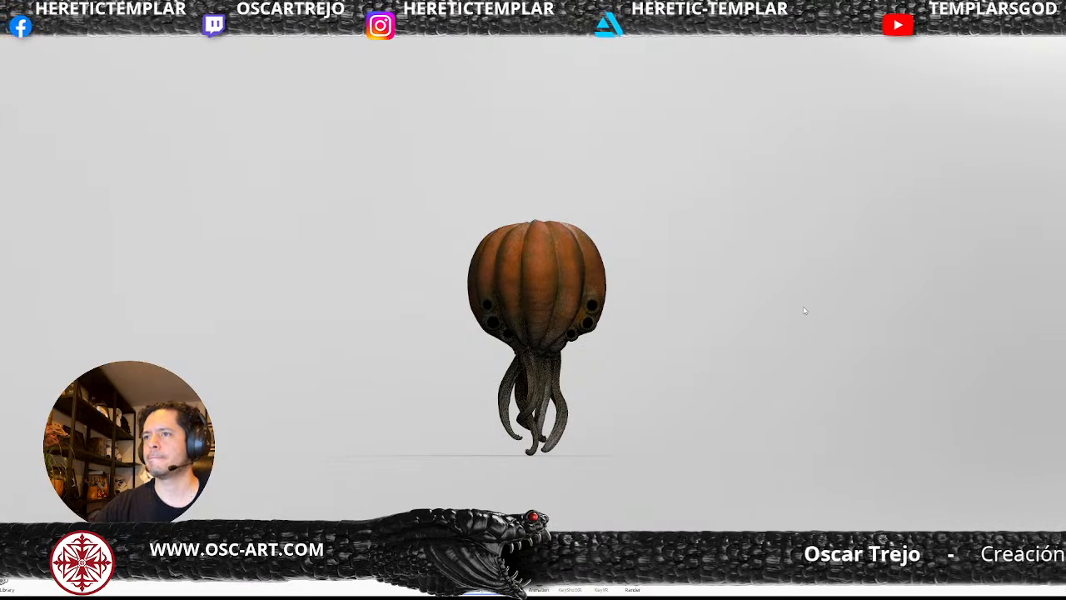
{"action": "left_click_drag", "start_coordinate": [806, 306], "coordinate": [624, 295], "text": "ctrl"}
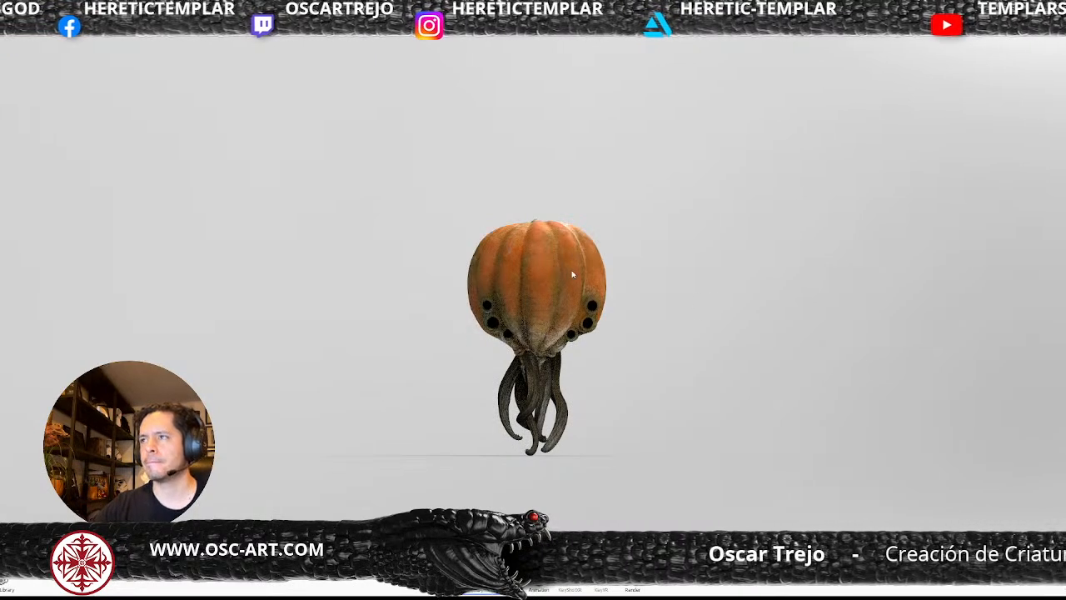
Give the pumpkin skin a glossier finish and preview the creature close up in an outdoor and a backstage dressing-room environment.
{"action": "left_click_drag", "start_coordinate": [796, 207], "coordinate": [782, 192], "text": "ctrl"}
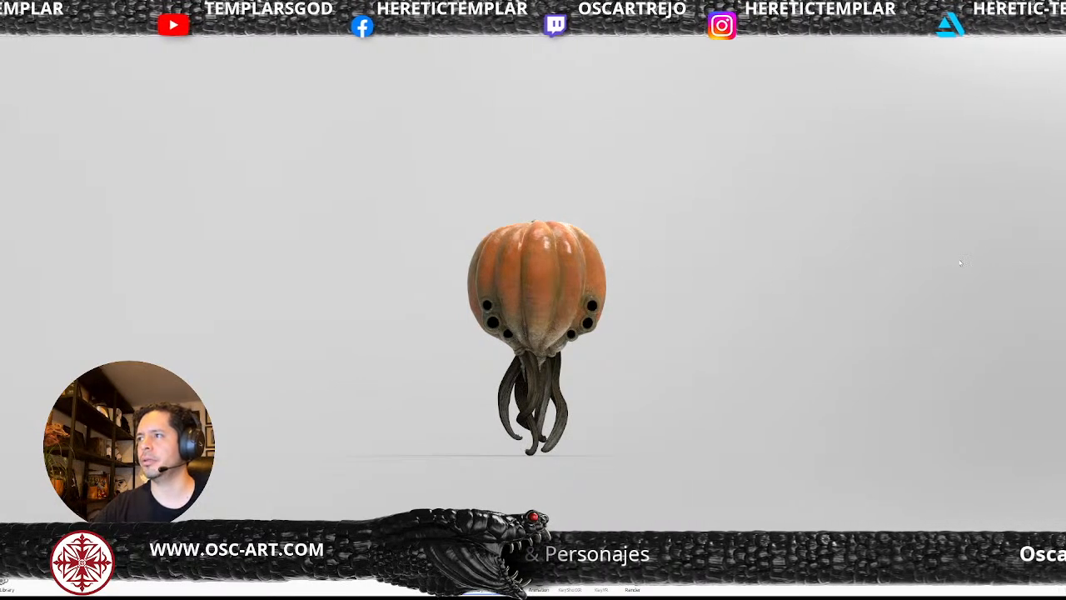
{"action": "right_click_drag", "start_coordinate": [583, 250], "coordinate": [572, 305], "text": "alt"}
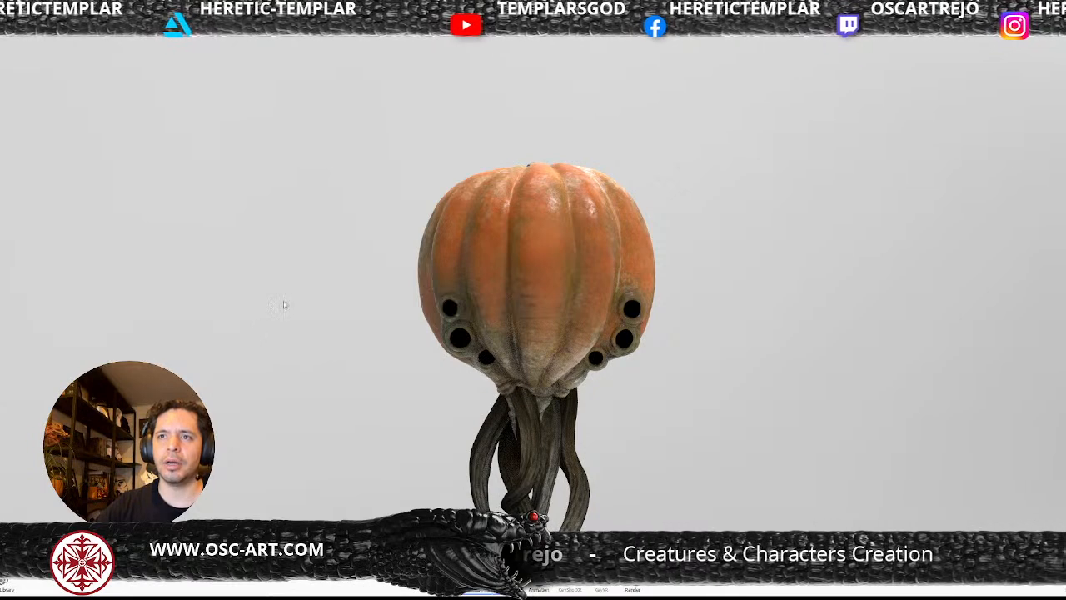
{"action": "key", "text": "ctrl+z"}
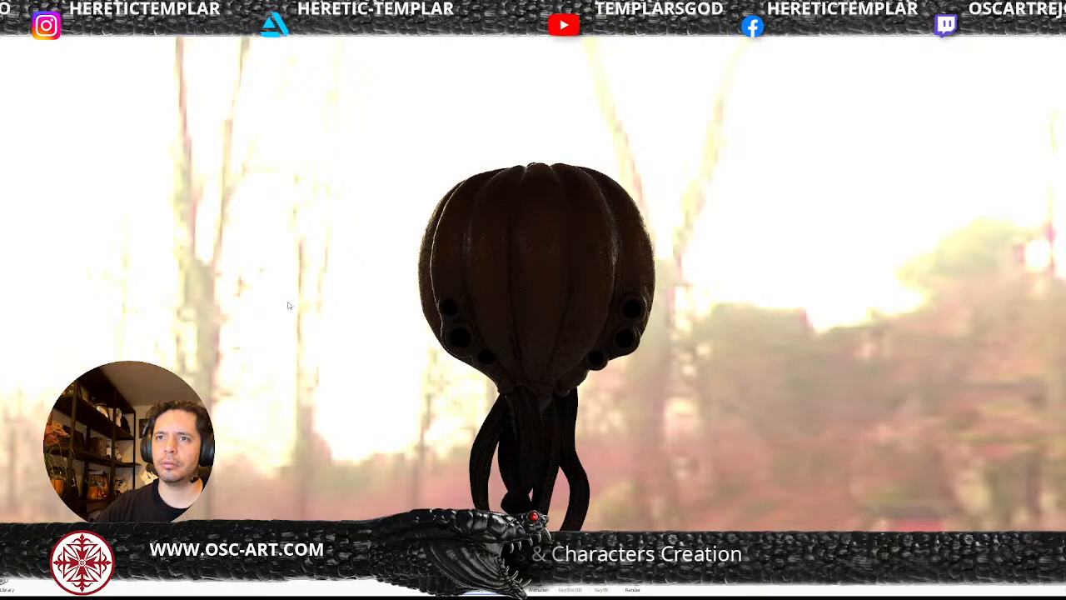
{"action": "key", "text": "ctrl+z"}
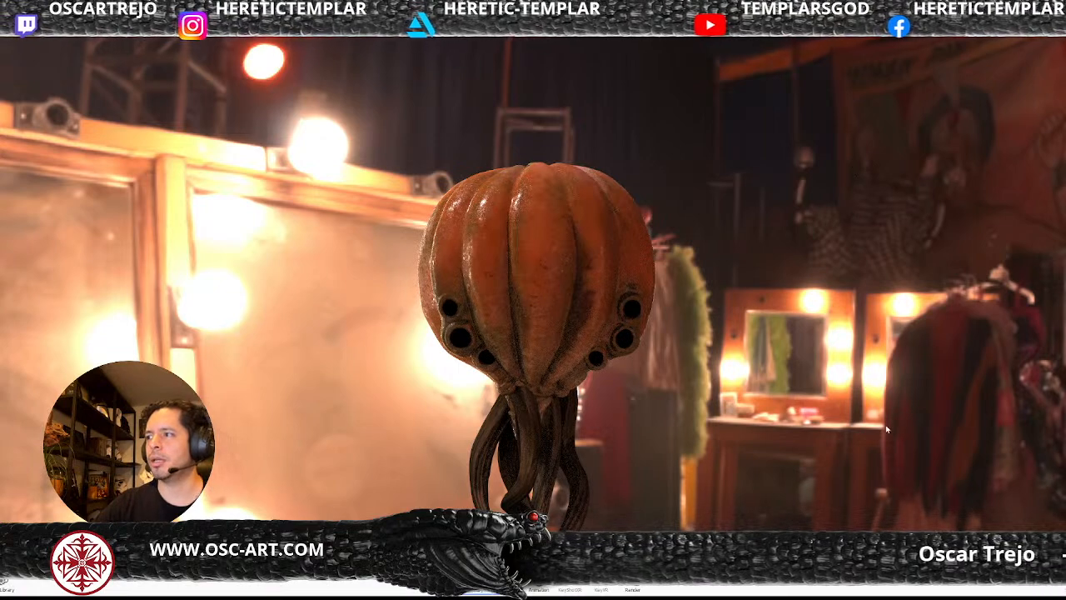
Undo the environment previews to restore the plain dark background and frame the whole creature, including its tentacle tips.
{"action": "key", "text": "ctrl+z"}
{"action": "key", "text": "ctrl+z"}
{"action": "key", "text": "ctrl+z"}
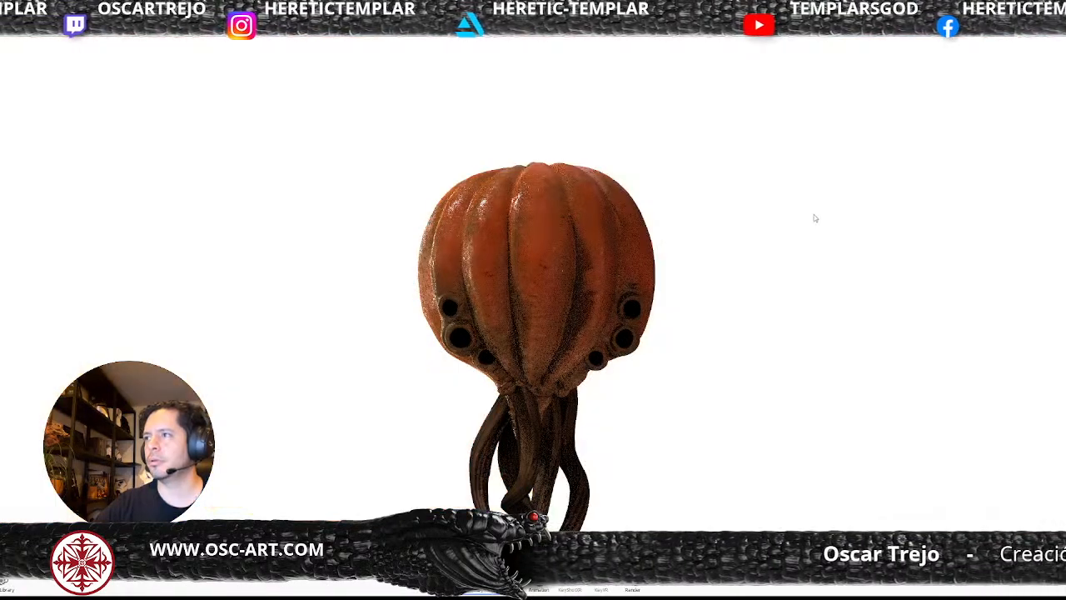
{"action": "key", "text": "ctrl+z"}
{"action": "key", "text": "ctrl+z"}
{"action": "key", "text": "ctrl+z"}
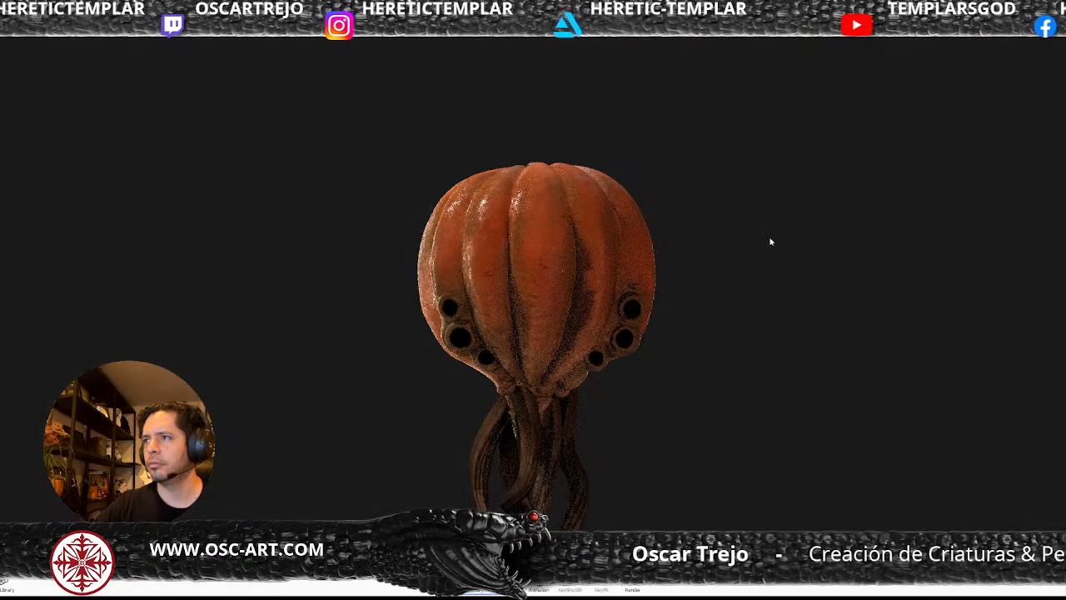
{"action": "middle_click_drag", "start_coordinate": [598, 349], "coordinate": [590, 294]}
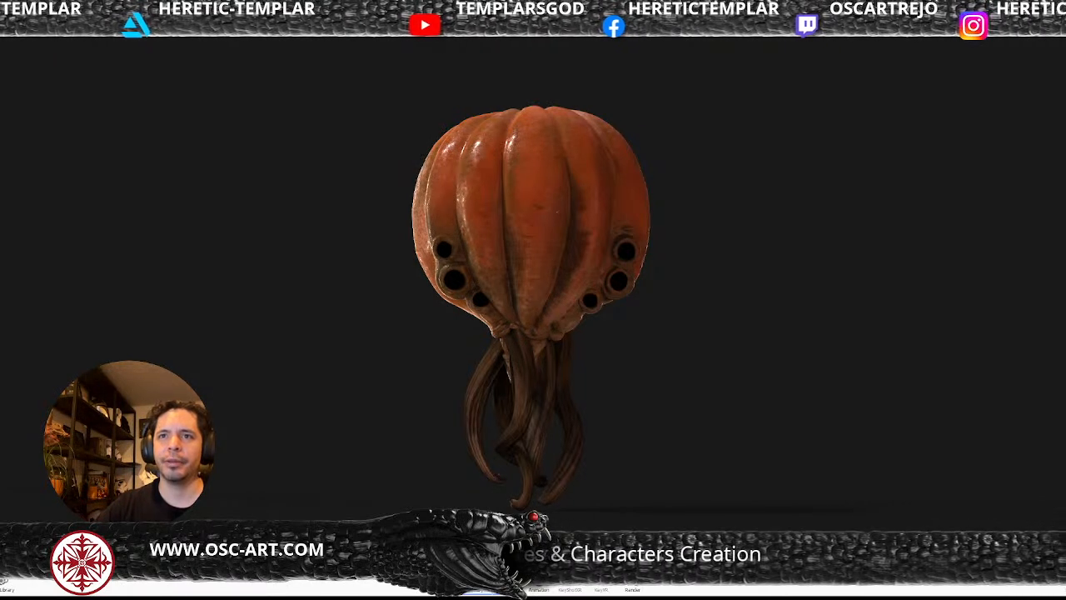
Compare several reflective materials on the creature's eyes and settle on a glossy teal one.
{"action": "left_click_drag", "start_coordinate": [212, 306], "coordinate": [455, 287]}
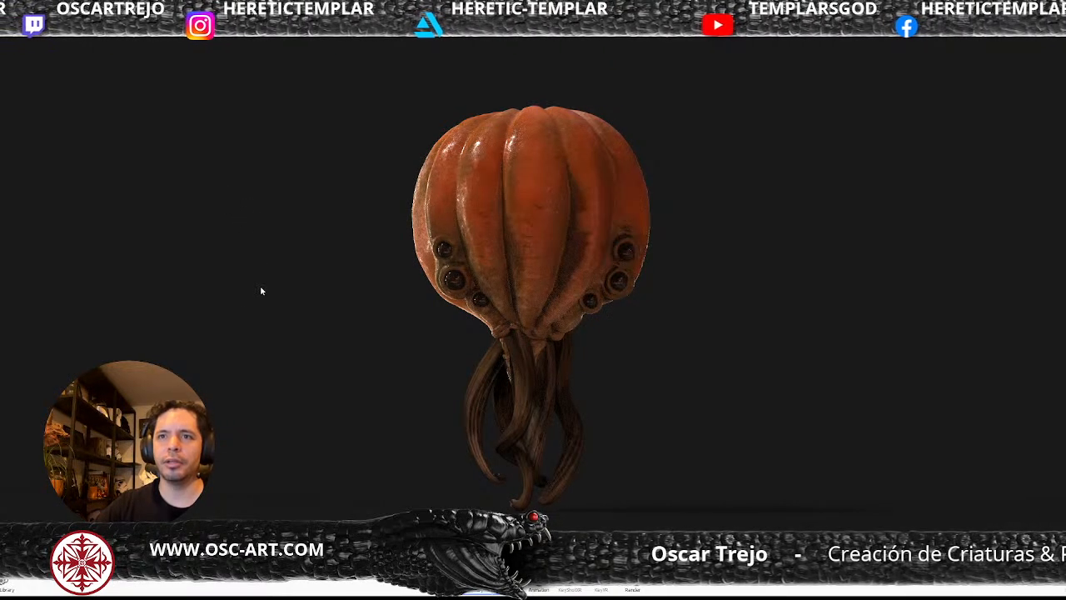
{"action": "left_click_drag", "start_coordinate": [243, 293], "coordinate": [452, 277]}
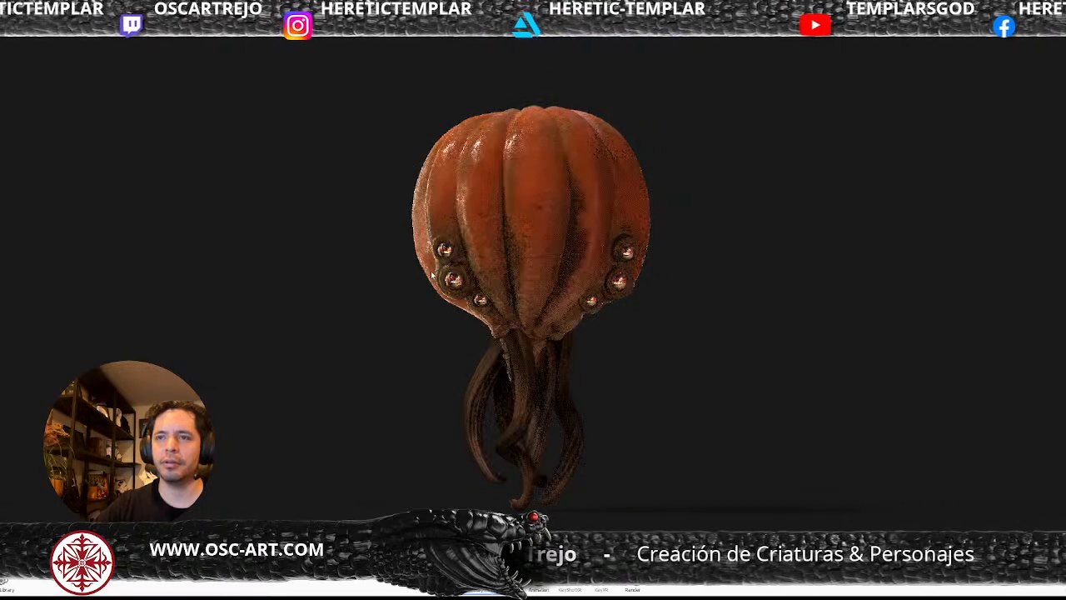
{"action": "left_click_drag", "start_coordinate": [294, 294], "coordinate": [482, 299]}
{"action": "left_click_drag", "start_coordinate": [593, 342], "coordinate": [633, 338]}
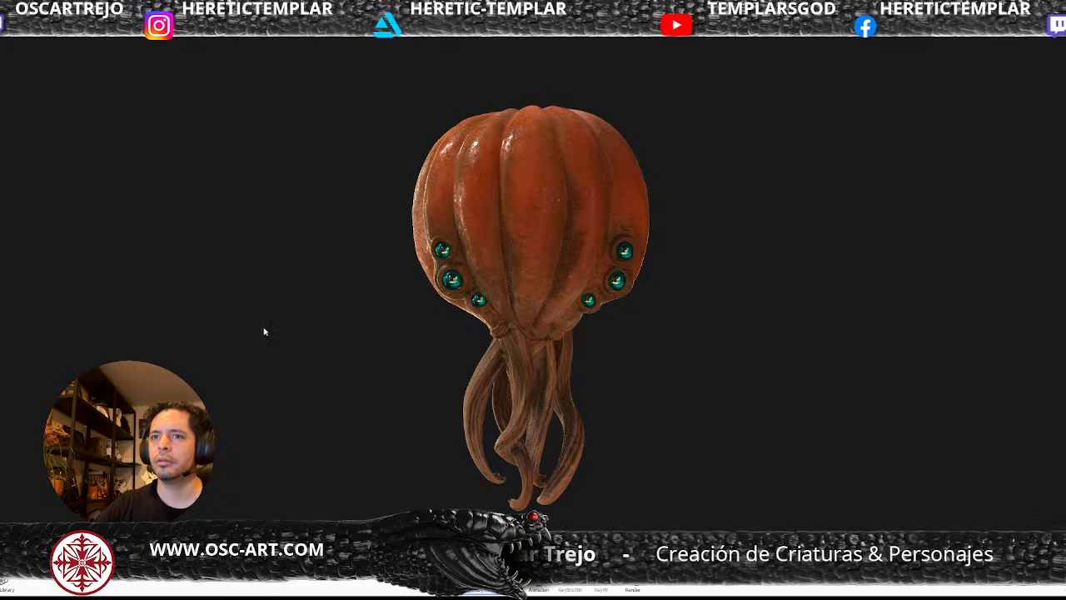
Compare dim, soft neutral and warm reddish environment lighting on the creature, keeping the warm one and tilting the camera slightly.
{"action": "key", "text": "ctrl+z"}
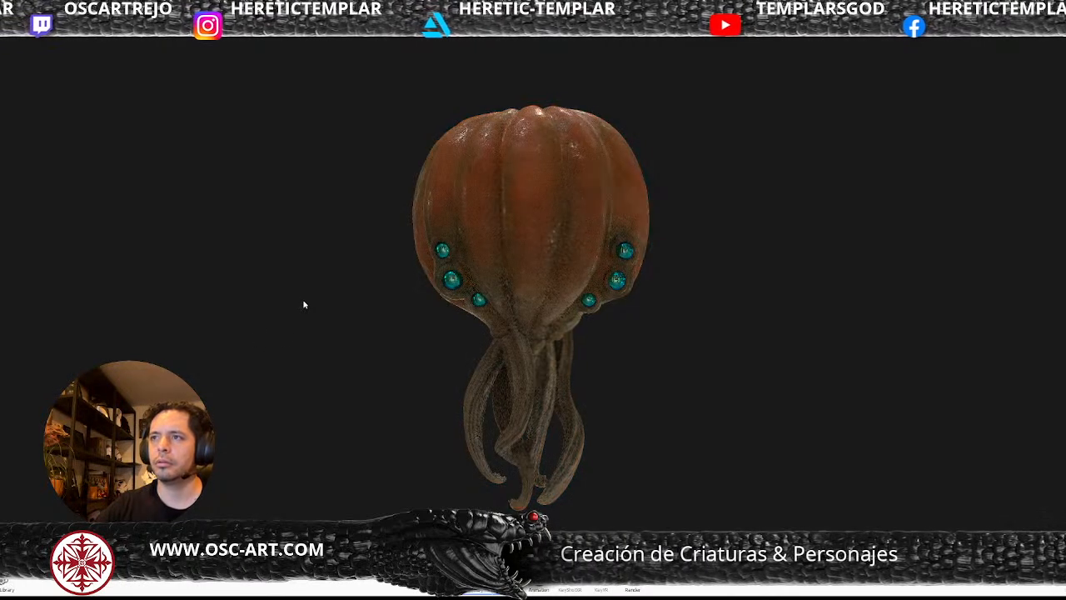
{"action": "key", "text": "ctrl+z"}
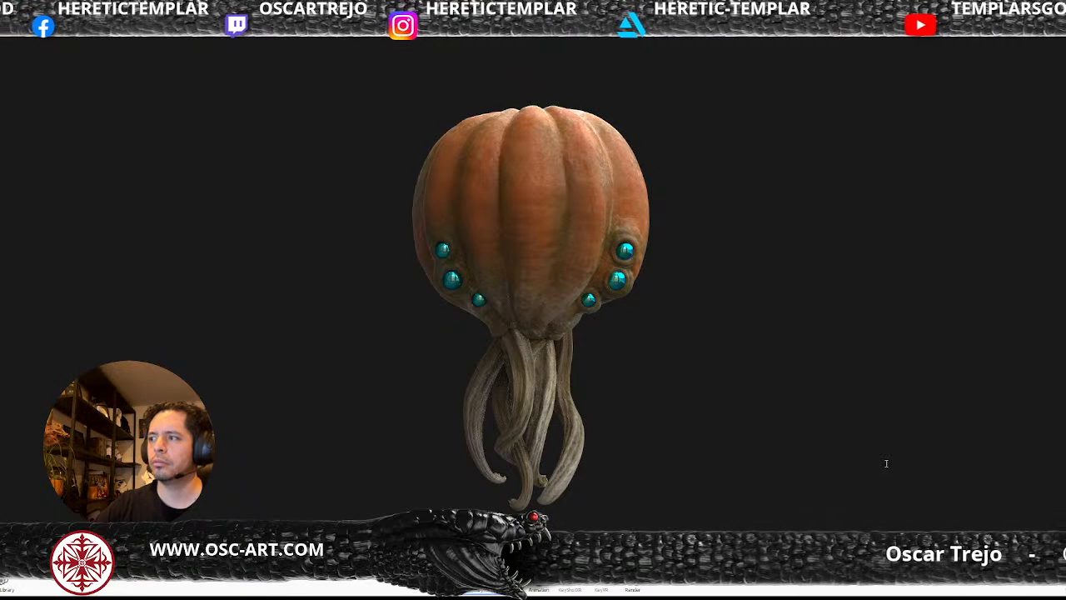
{"action": "left_click_drag", "start_coordinate": [585, 312], "coordinate": [580, 334]}
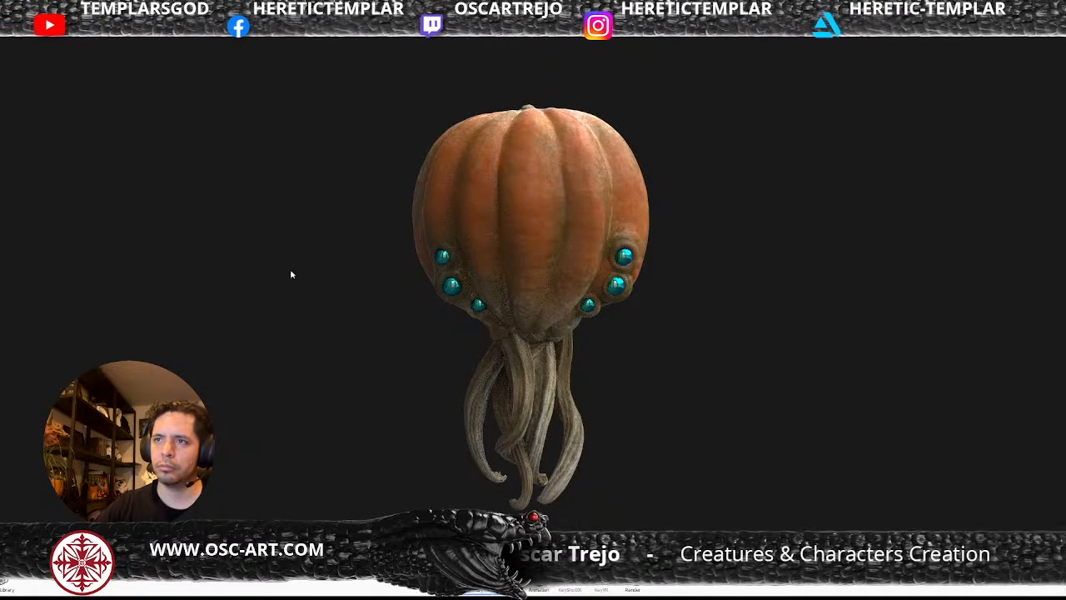
{"action": "key", "text": "ctrl+z"}
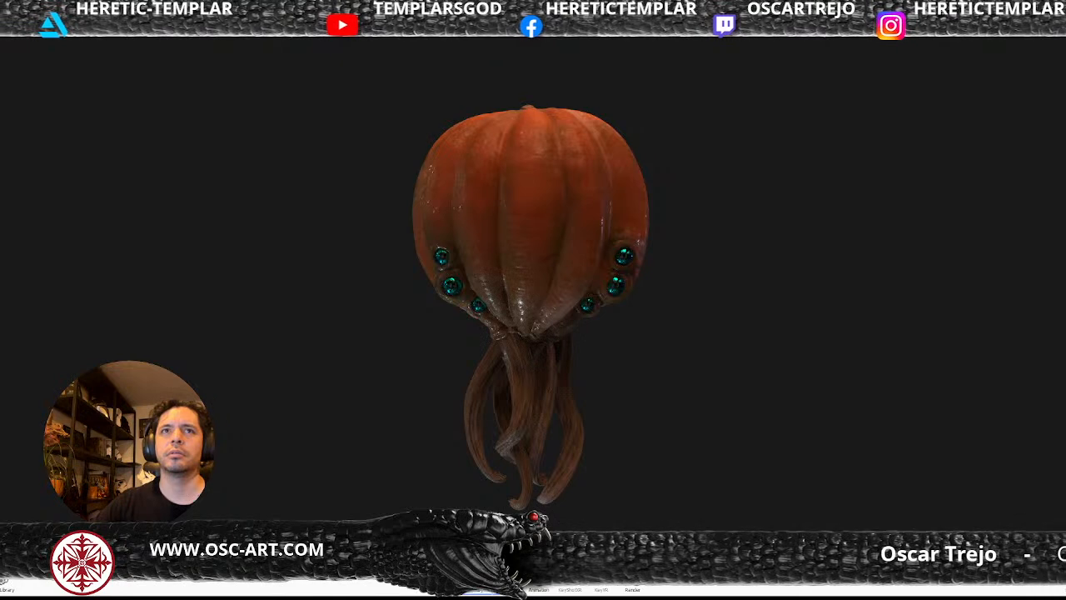
Add a light at the creature's base and raise it in front of the pumpkin to illuminate its face.
{"action": "left_click", "coordinate": [107, 83]}
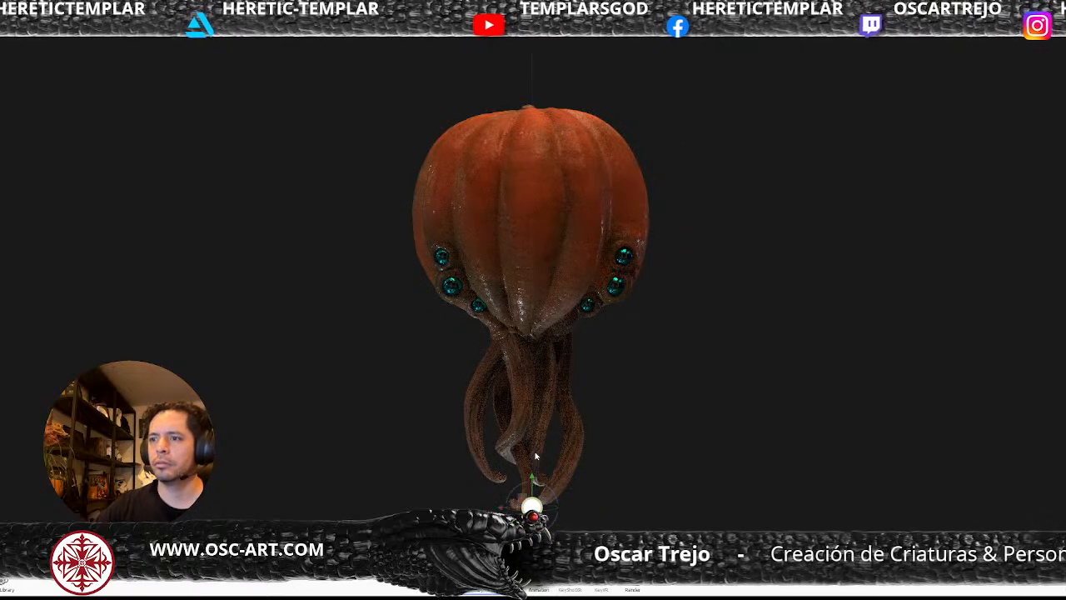
{"action": "left_click_drag", "start_coordinate": [535, 477], "coordinate": [535, 251]}
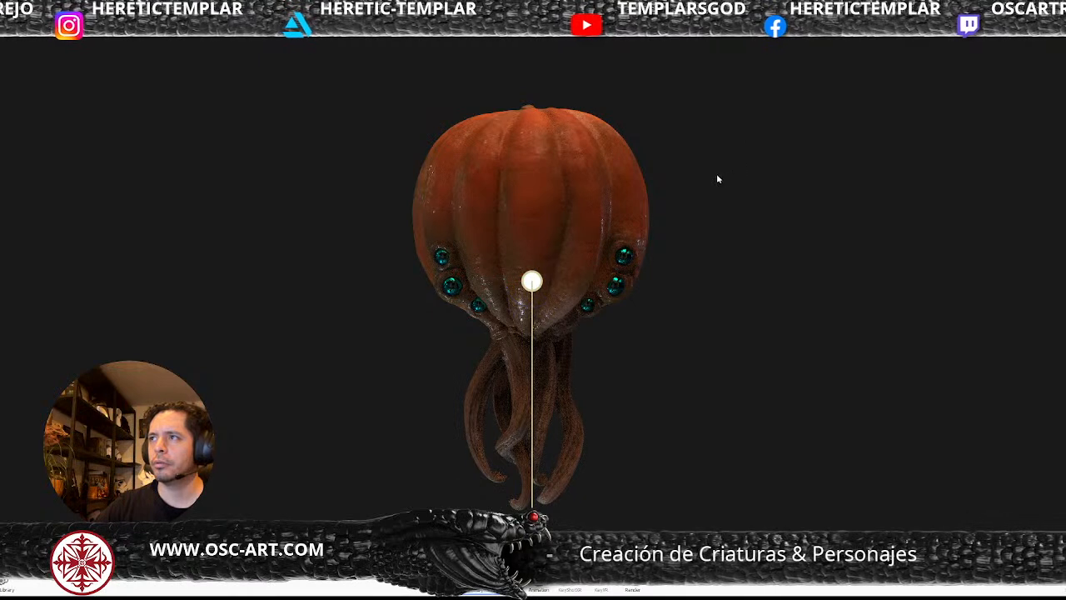
{"action": "key", "text": "g"}
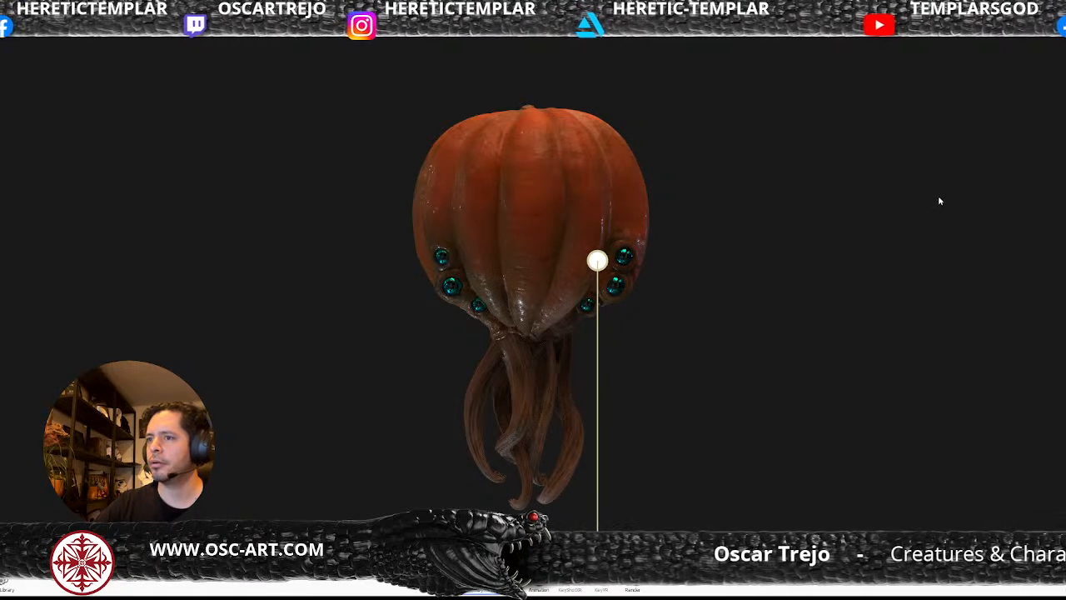
{"action": "left_click", "coordinate": [986, 242]}
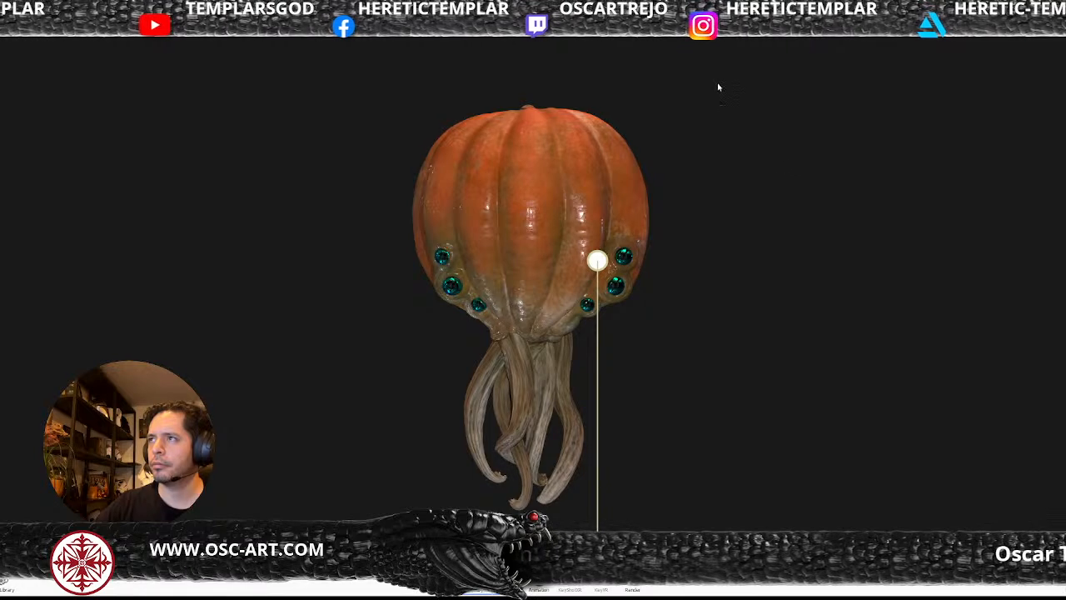
Reposition the light higher and off to the side so the pumpkin's ribs catch highlights with shadows among the tentacles.
{"action": "left_click", "coordinate": [783, 136]}
{"action": "mouse_move", "coordinate": [783, 136]}
{"action": "left_mouse_down"}
{"action": "mouse_move", "coordinate": [787, 109]}
{"action": "mouse_move", "coordinate": [778, 169]}
{"action": "mouse_move", "coordinate": [783, 140]}
{"action": "left_mouse_up"}
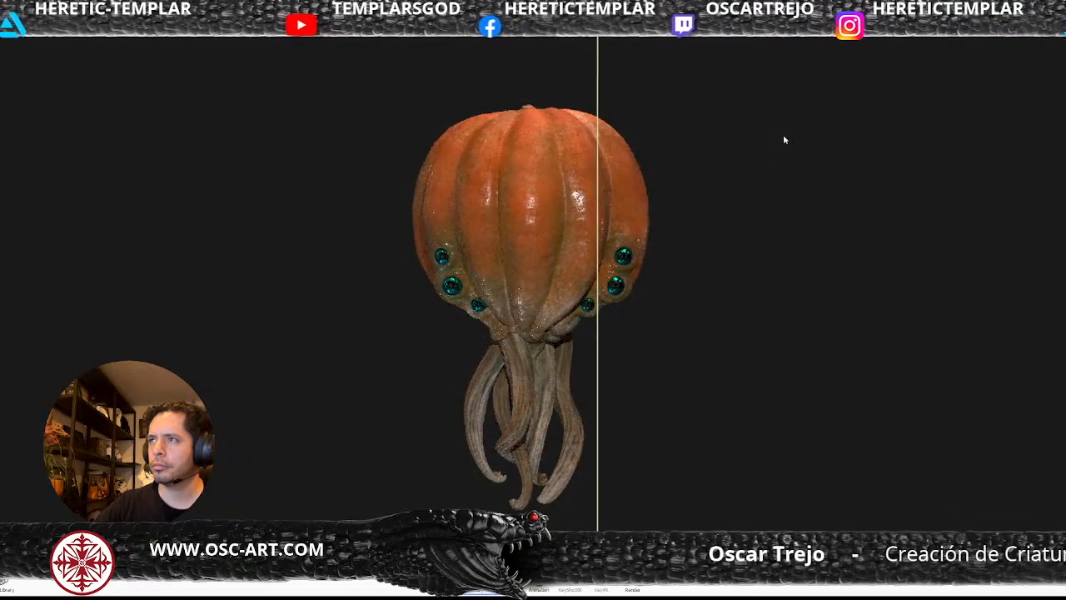
{"action": "left_click_drag", "start_coordinate": [776, 182], "coordinate": [772, 199]}
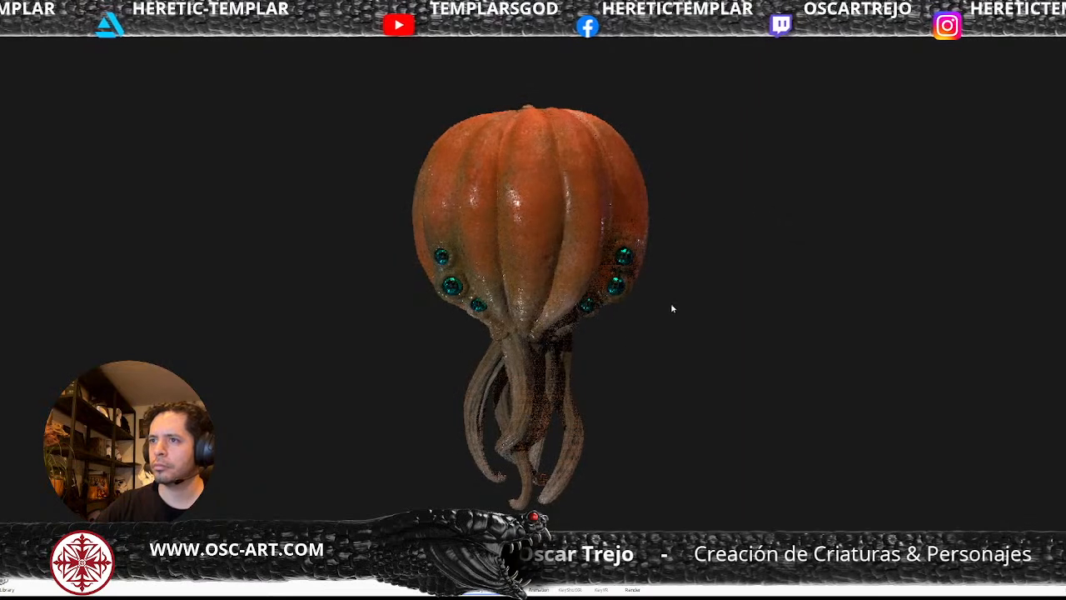
{"action": "mouse_move", "coordinate": [627, 324]}
{"action": "left_mouse_down"}
{"action": "mouse_move", "coordinate": [630, 305]}
{"action": "mouse_move", "coordinate": [638, 333]}
{"action": "left_mouse_up"}
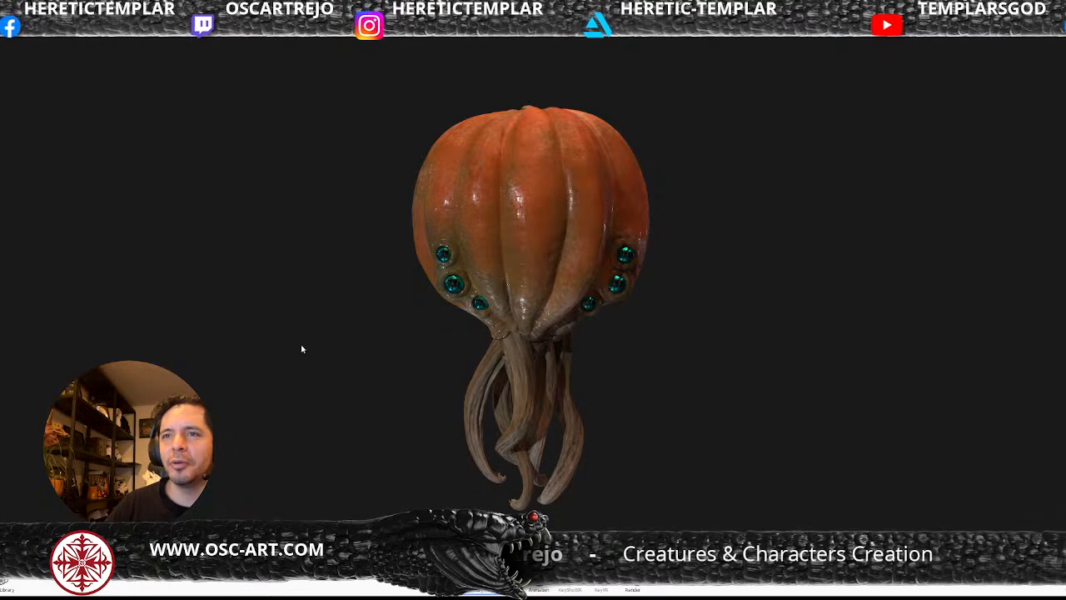
Darken the environment lighting and compare clear and amber materials on the eyes against the teal finish.
{"action": "left_click_drag", "start_coordinate": [301, 337], "coordinate": [301, 331]}
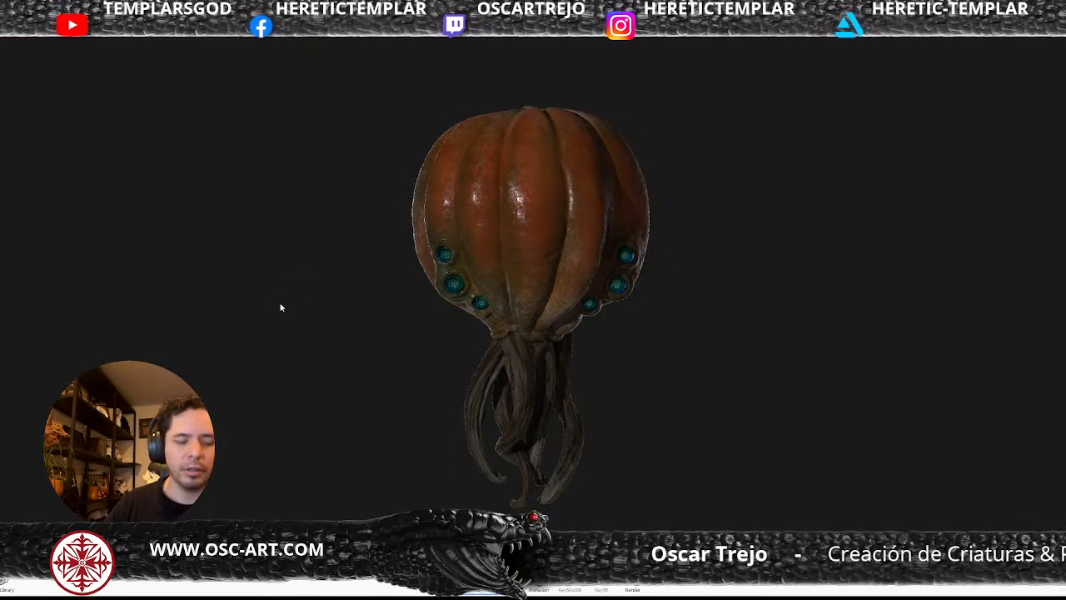
{"action": "left_click_drag", "start_coordinate": [201, 337], "coordinate": [451, 284]}
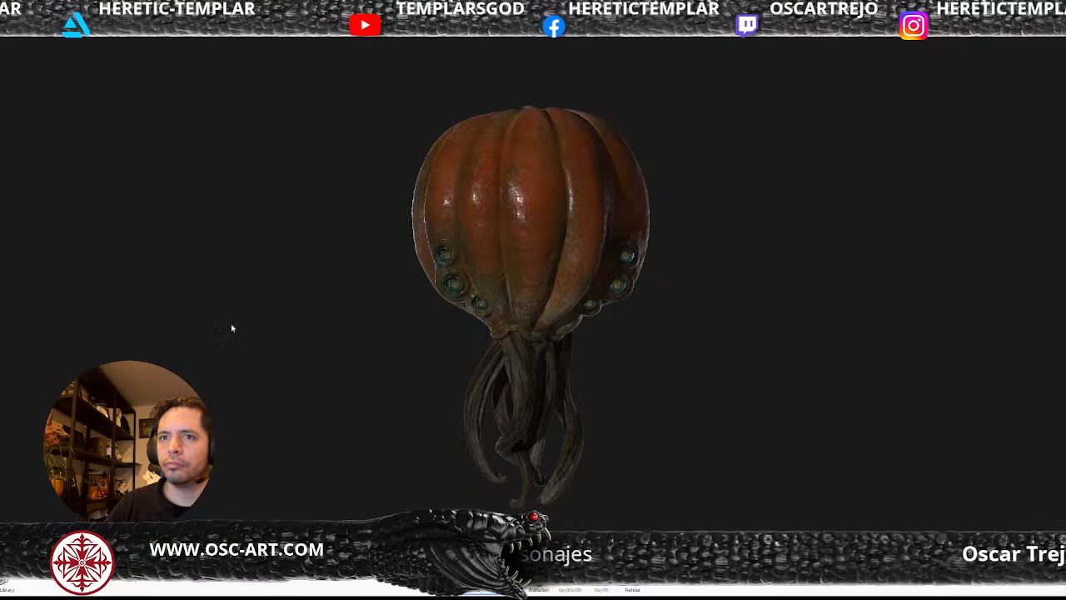
{"action": "left_click_drag", "start_coordinate": [231, 323], "coordinate": [399, 381]}
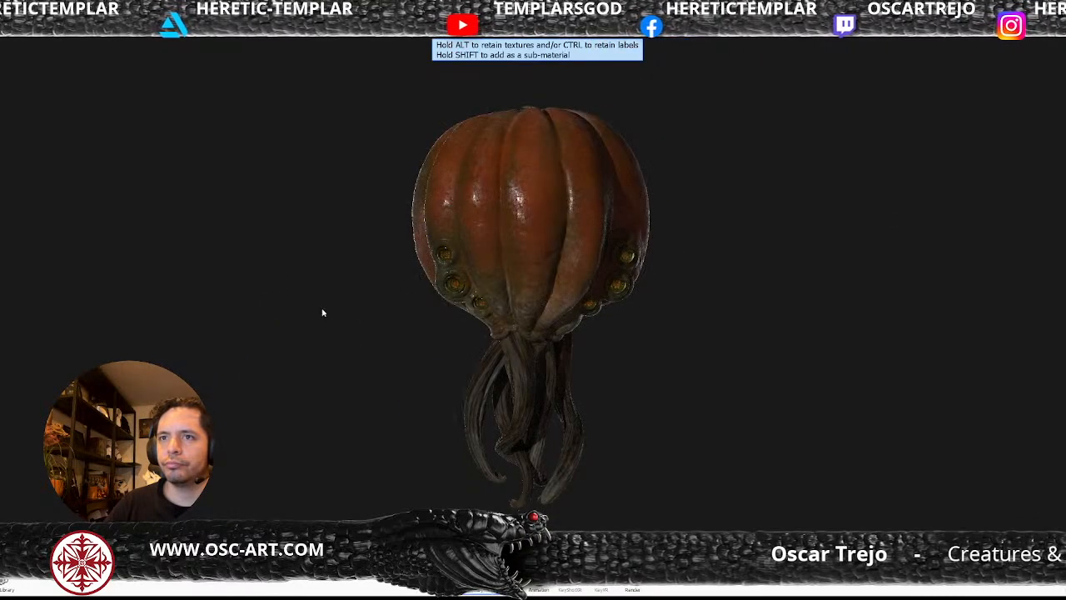
{"action": "left_click_drag", "start_coordinate": [308, 297], "coordinate": [456, 286]}
{"action": "key", "text": "ctrl+z"}
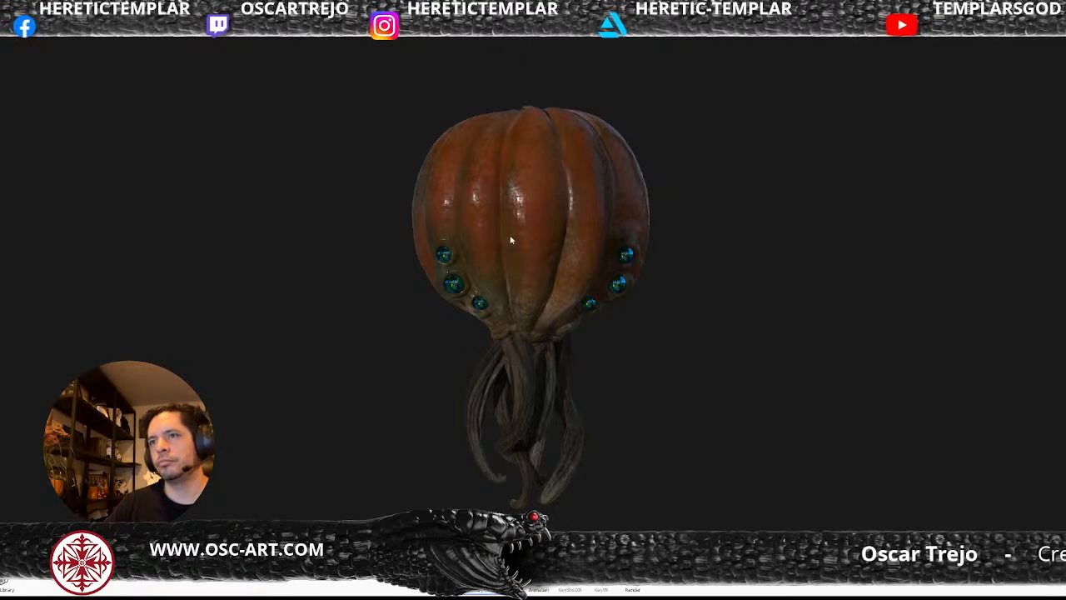
Try a glossy black material on the pumpkin skin.
{"action": "left_click_drag", "start_coordinate": [780, 159], "coordinate": [752, 172], "text": "ctrl"}
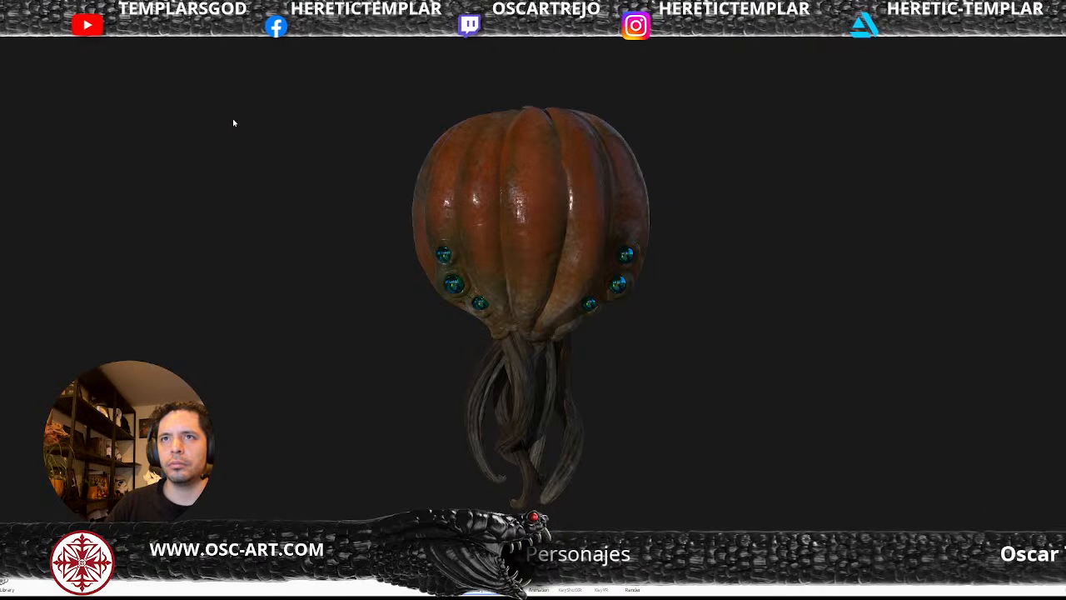
{"action": "left_click_drag", "start_coordinate": [312, 107], "coordinate": [159, 195]}
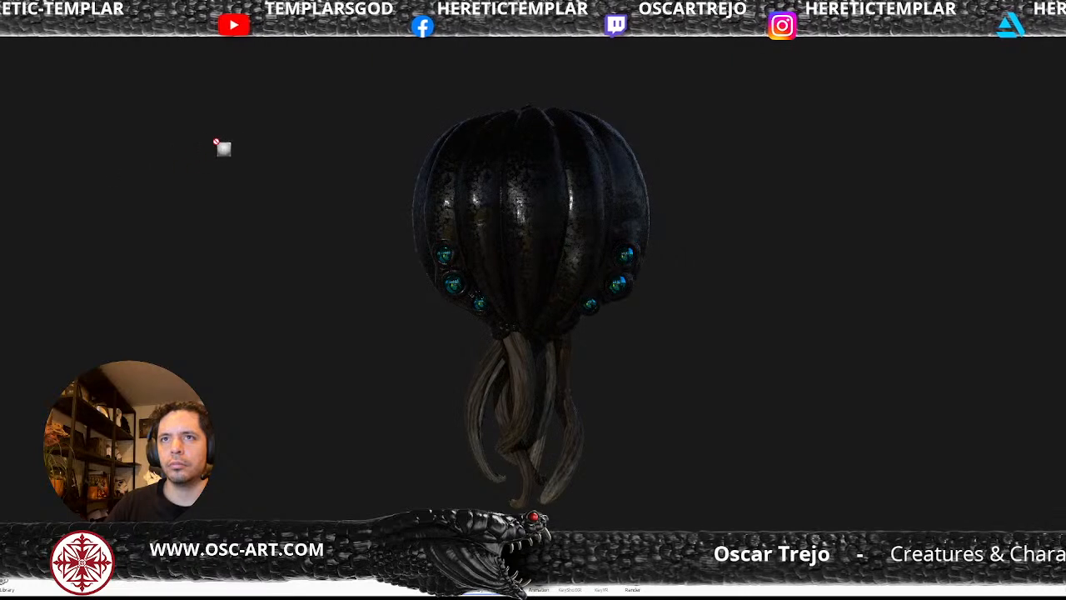
{"action": "left_click_drag", "start_coordinate": [237, 121], "coordinate": [228, 119]}
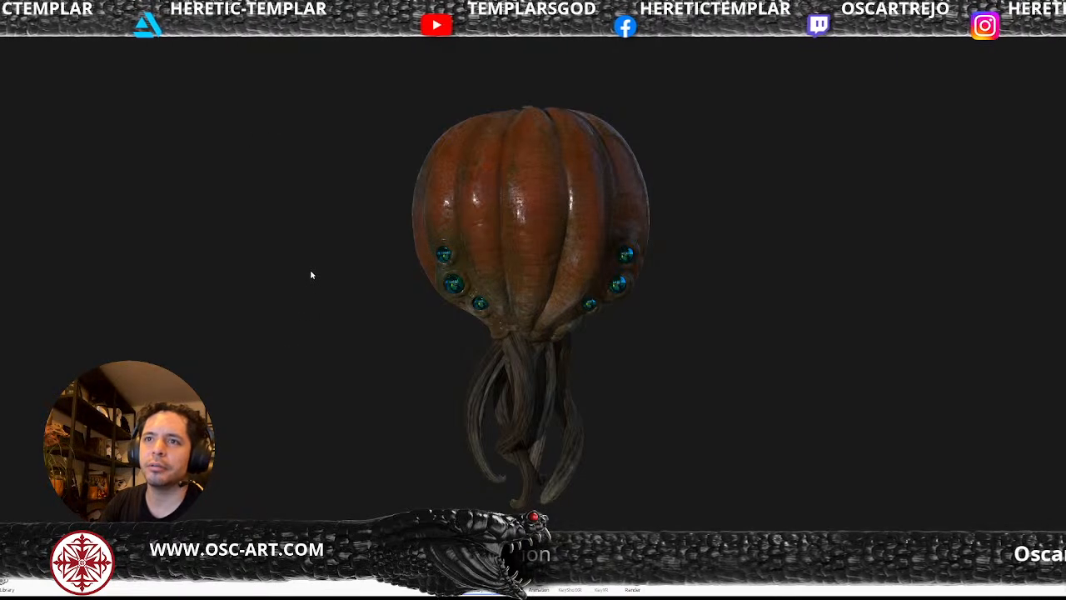
Adjust the environment lighting for brighter rim highlights and give the backdrop a plain dark grey colour.
{"action": "key", "text": "Right"}
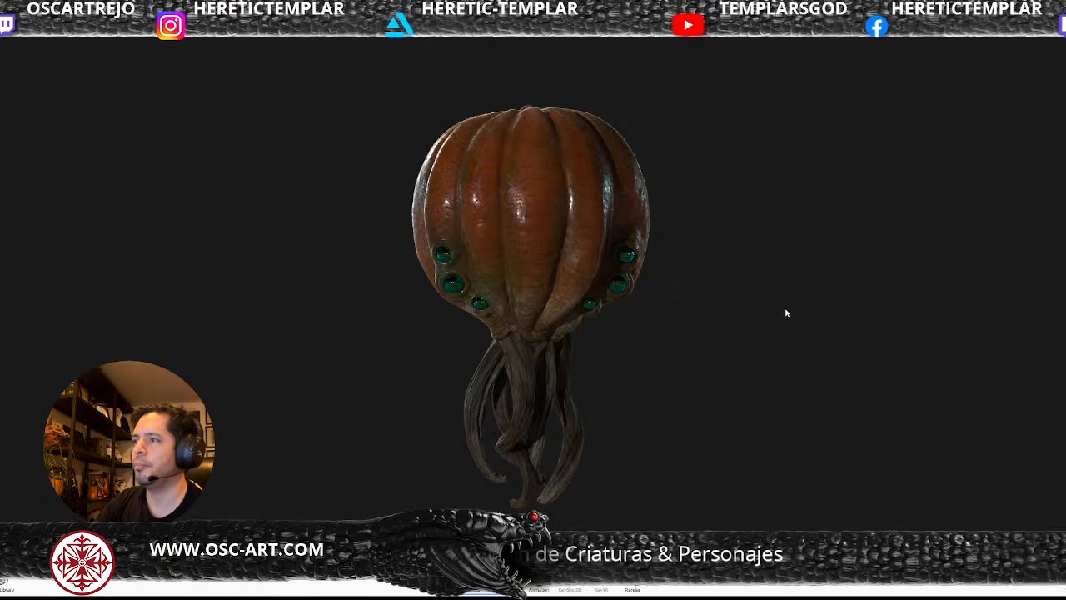
{"action": "key", "text": "c"}
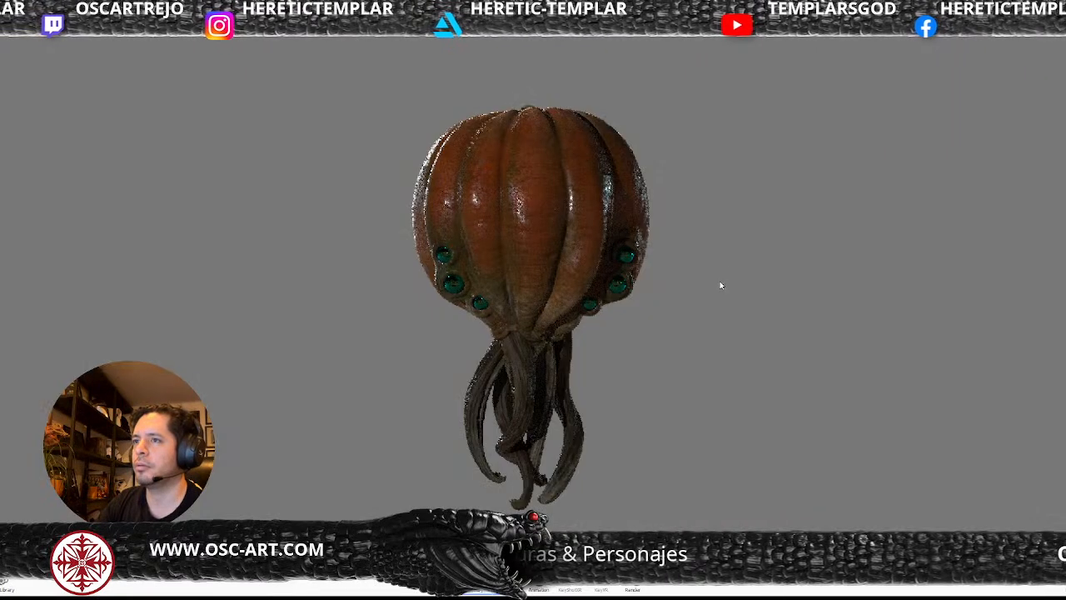
{"action": "key", "text": "e"}
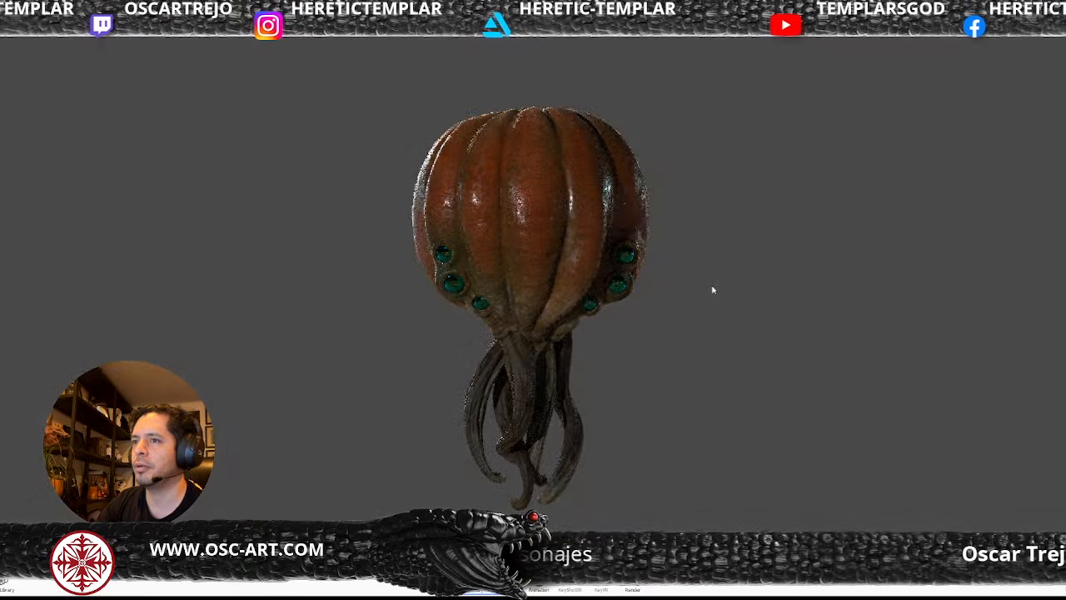